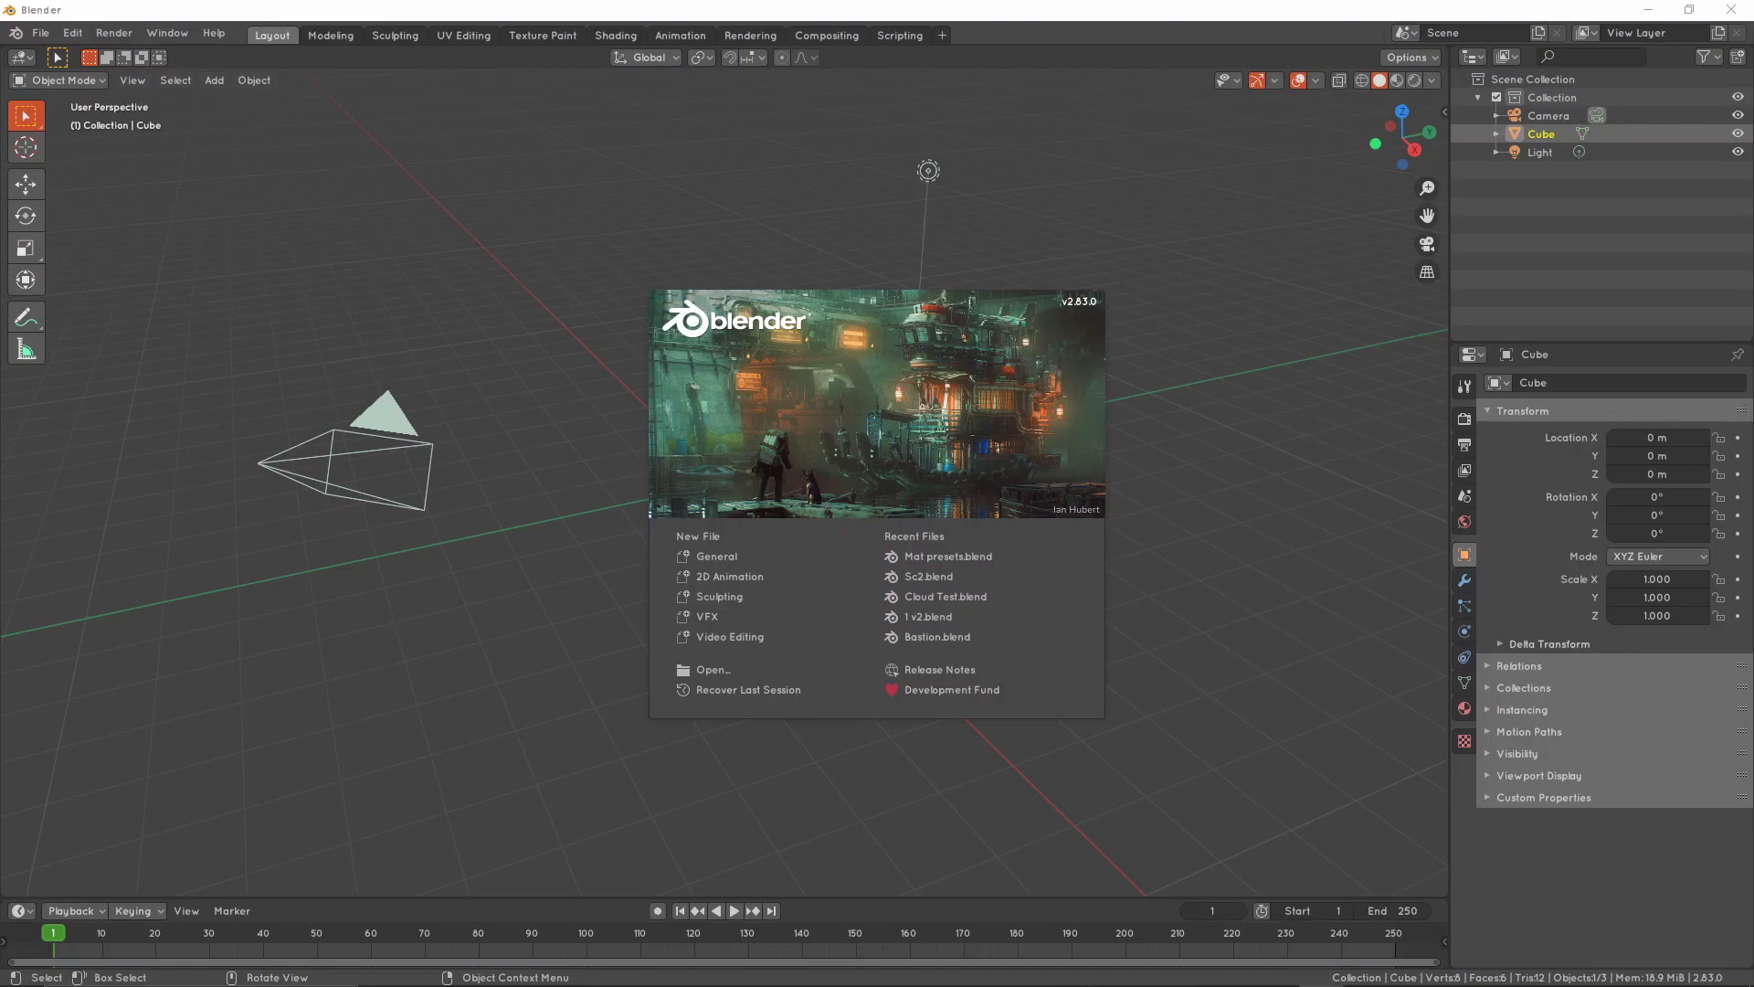
Dismiss the splash screen and delete the default light from the scene
left_click(1145, 1)
left_click(1215, 314)
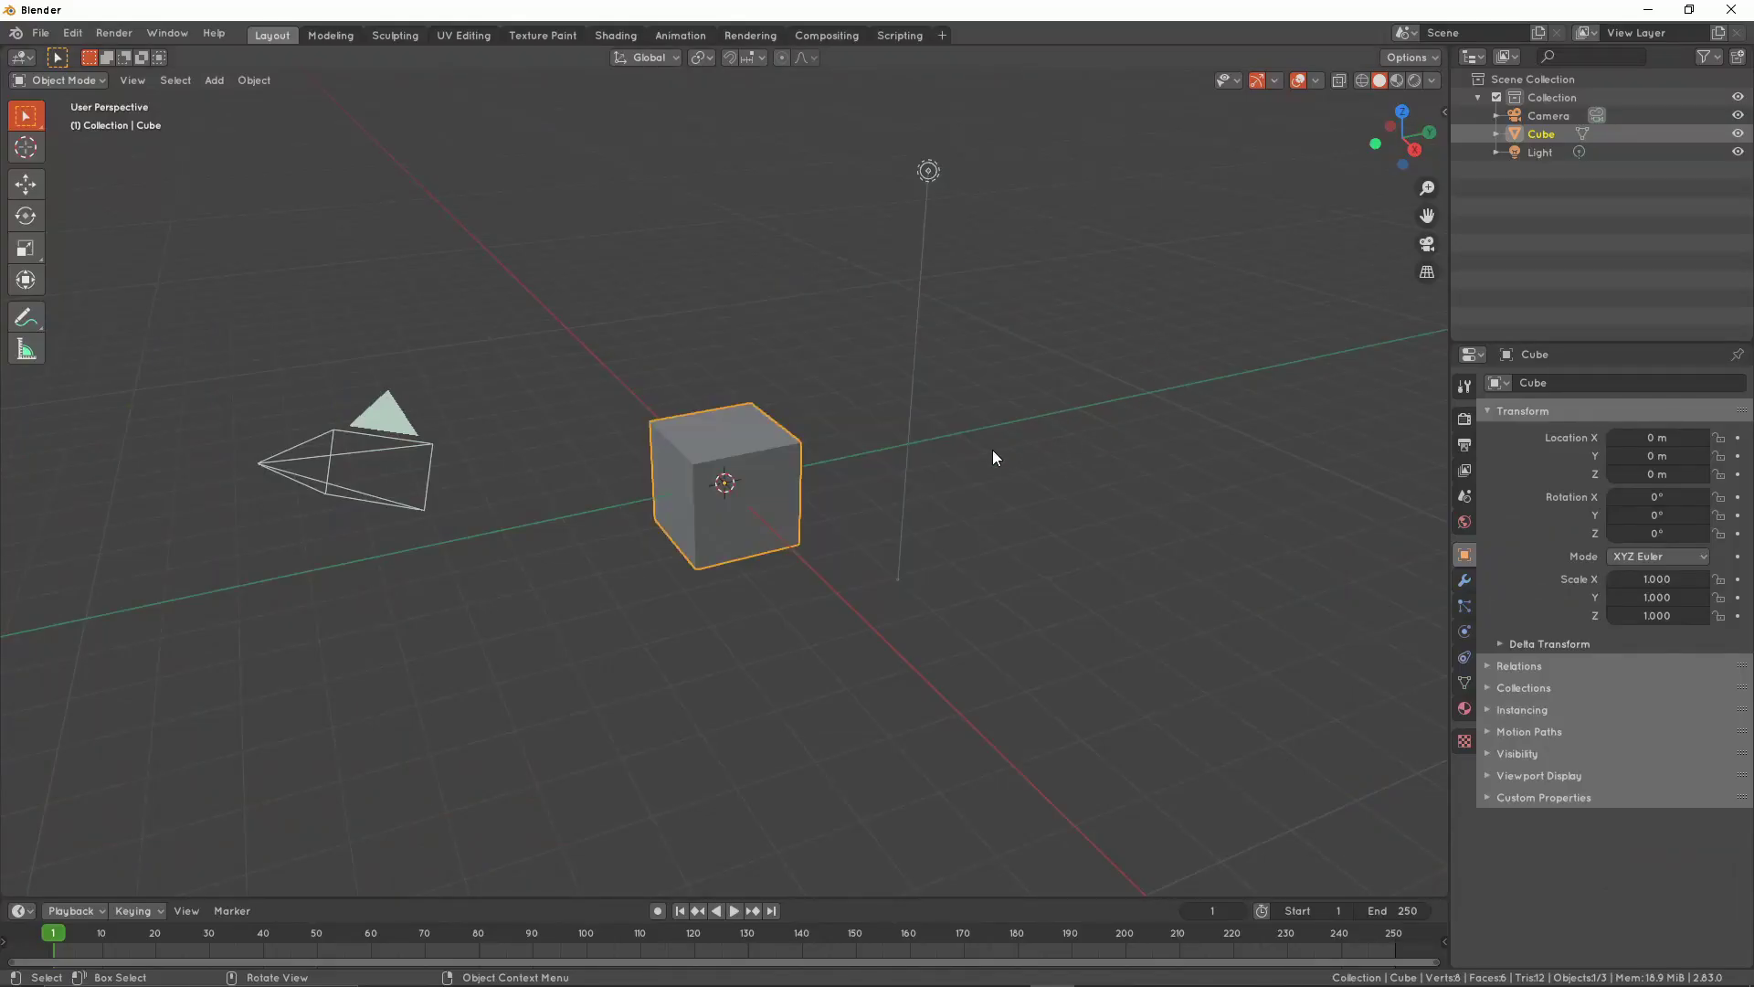
left_click(929, 171)
left_click(398, 401)
left_click(915, 474)
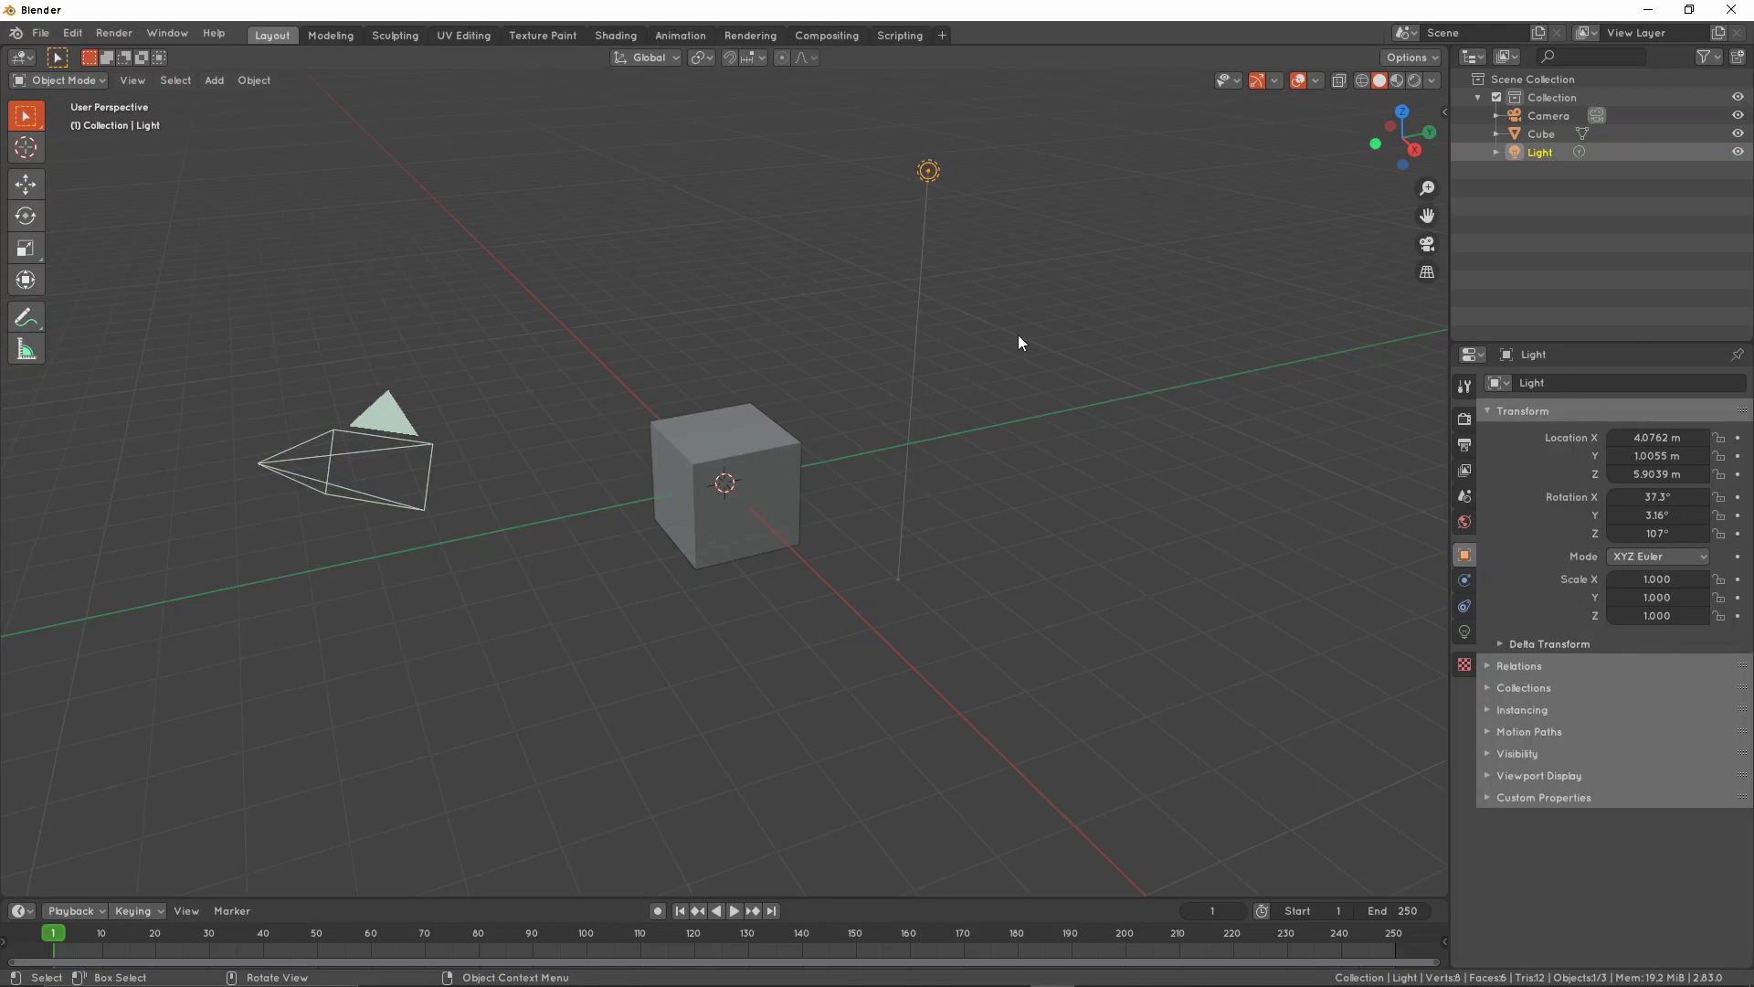
left_click(744, 440)
key("Delete")
left_click(933, 175)
key("Delete")
key("shift+a")
mouse_move(821, 360)
left_click(900, 380)
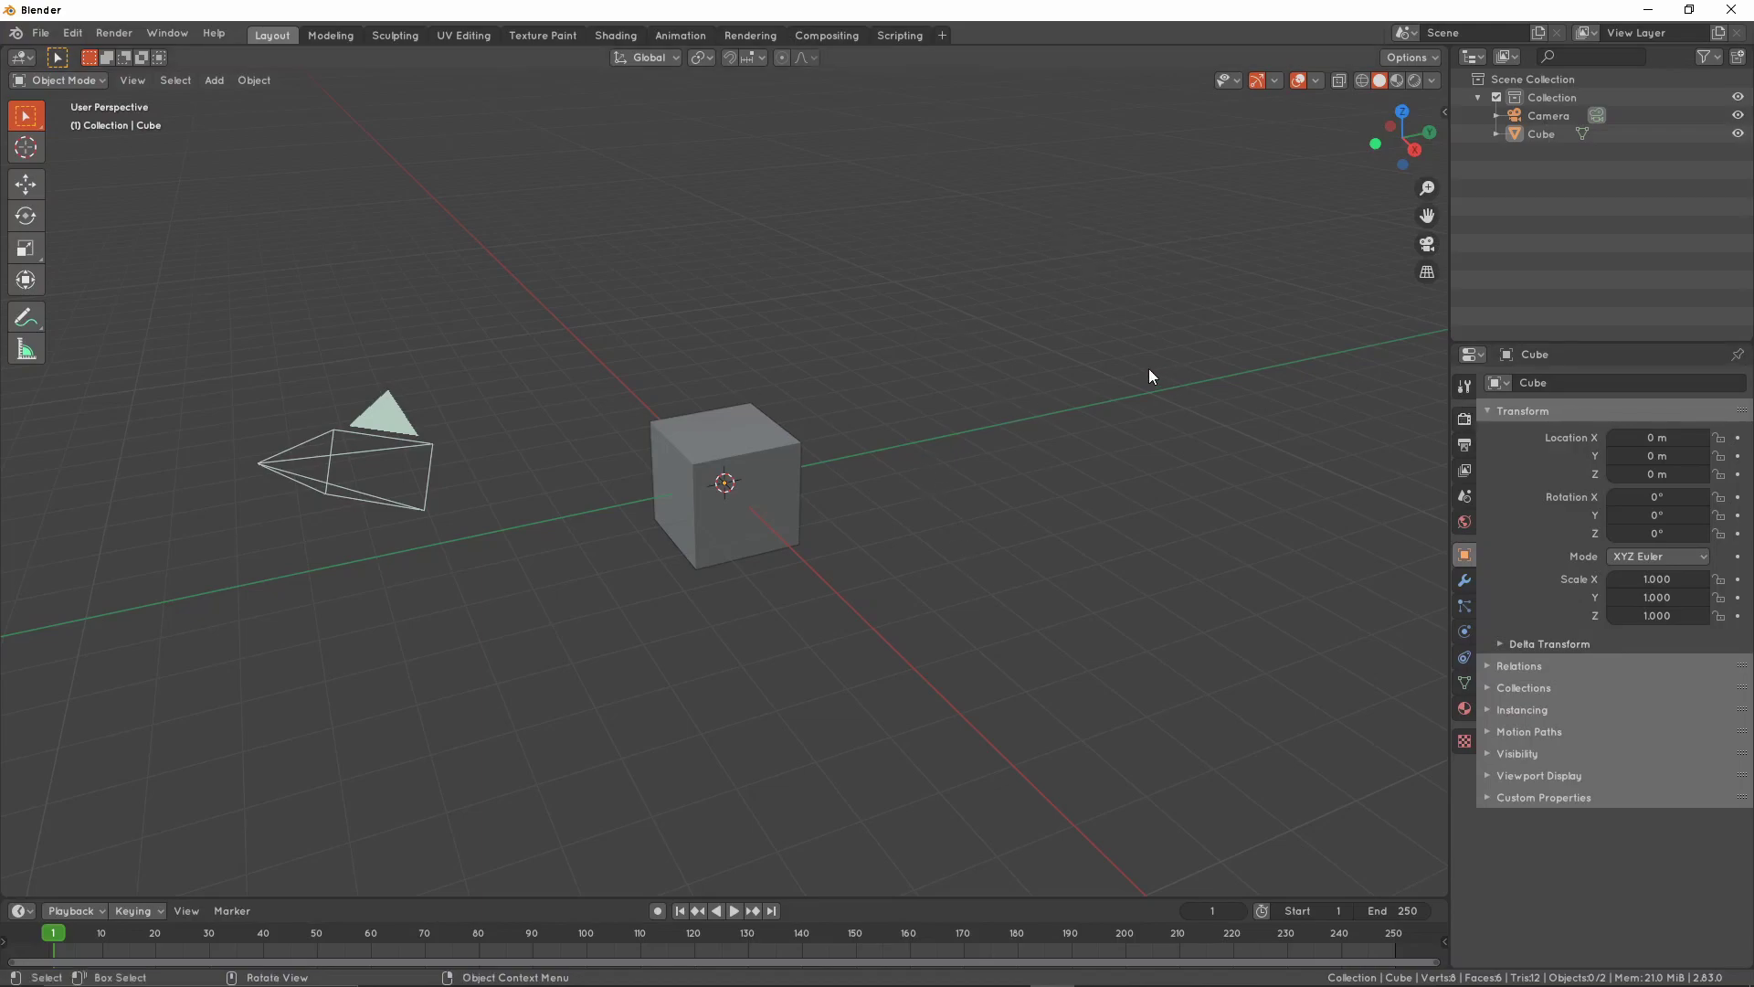
Show the scene's render settings
left_click(1465, 417)
middle_click_drag(832, 416, 1042, 338)
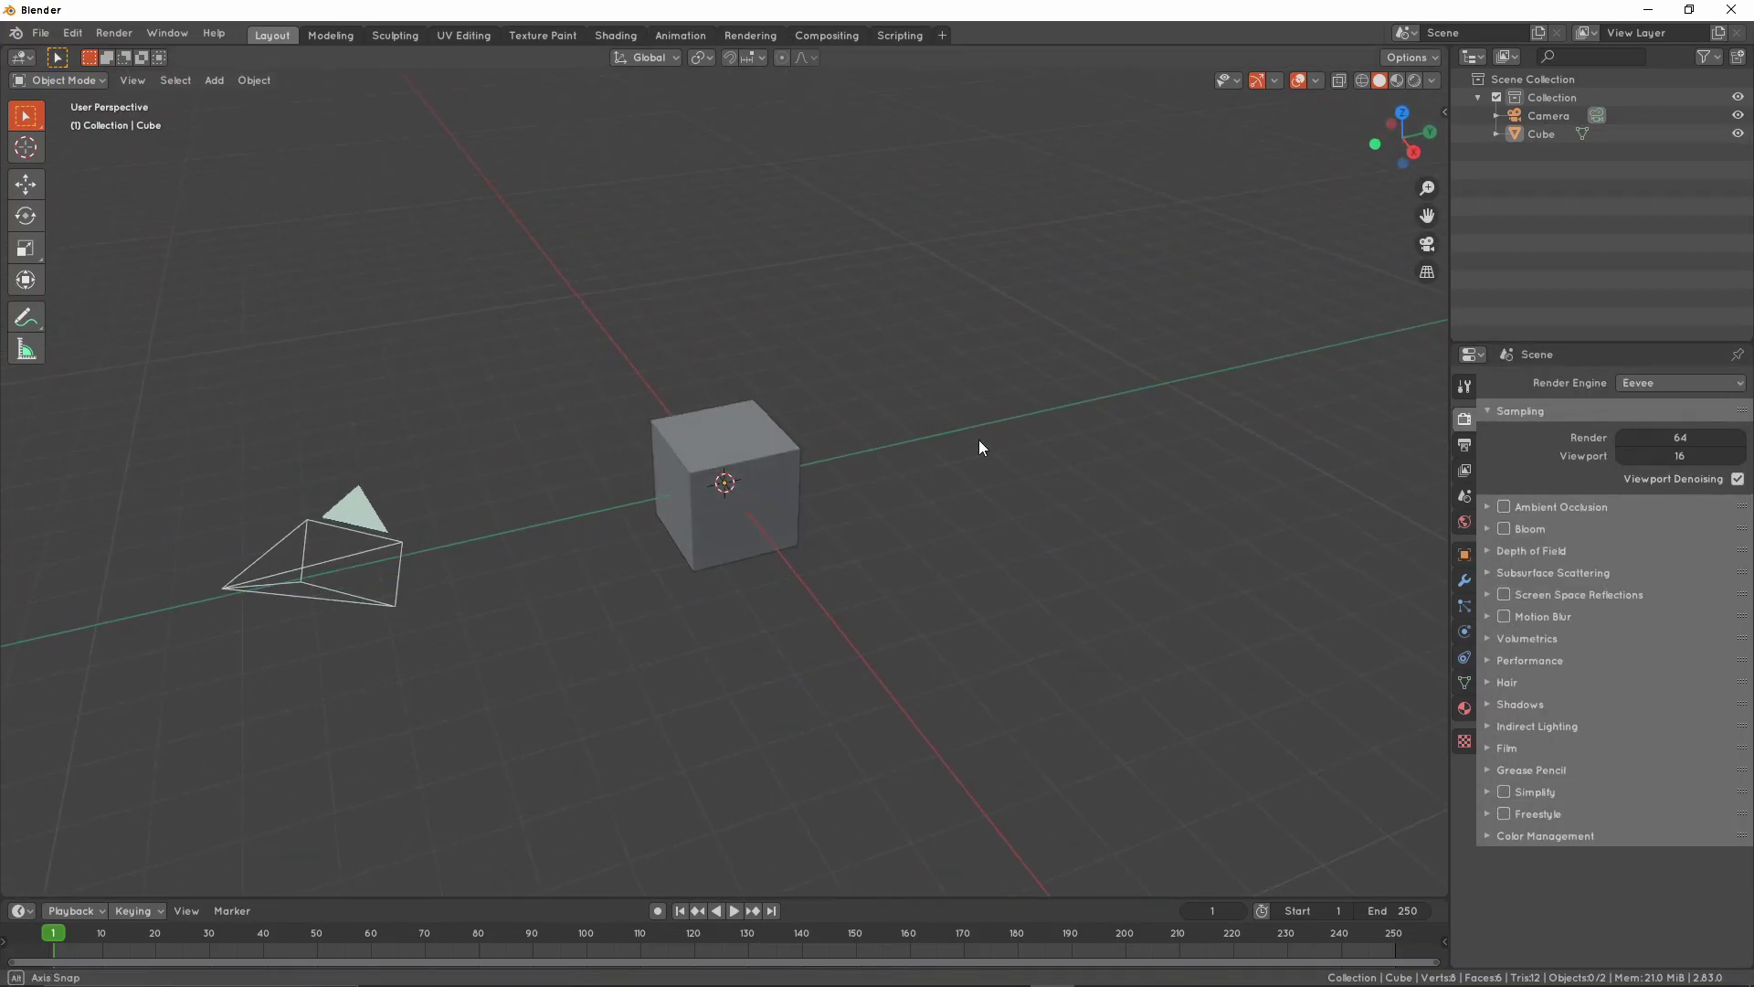
middle_click_drag(979, 446, 1094, 462)
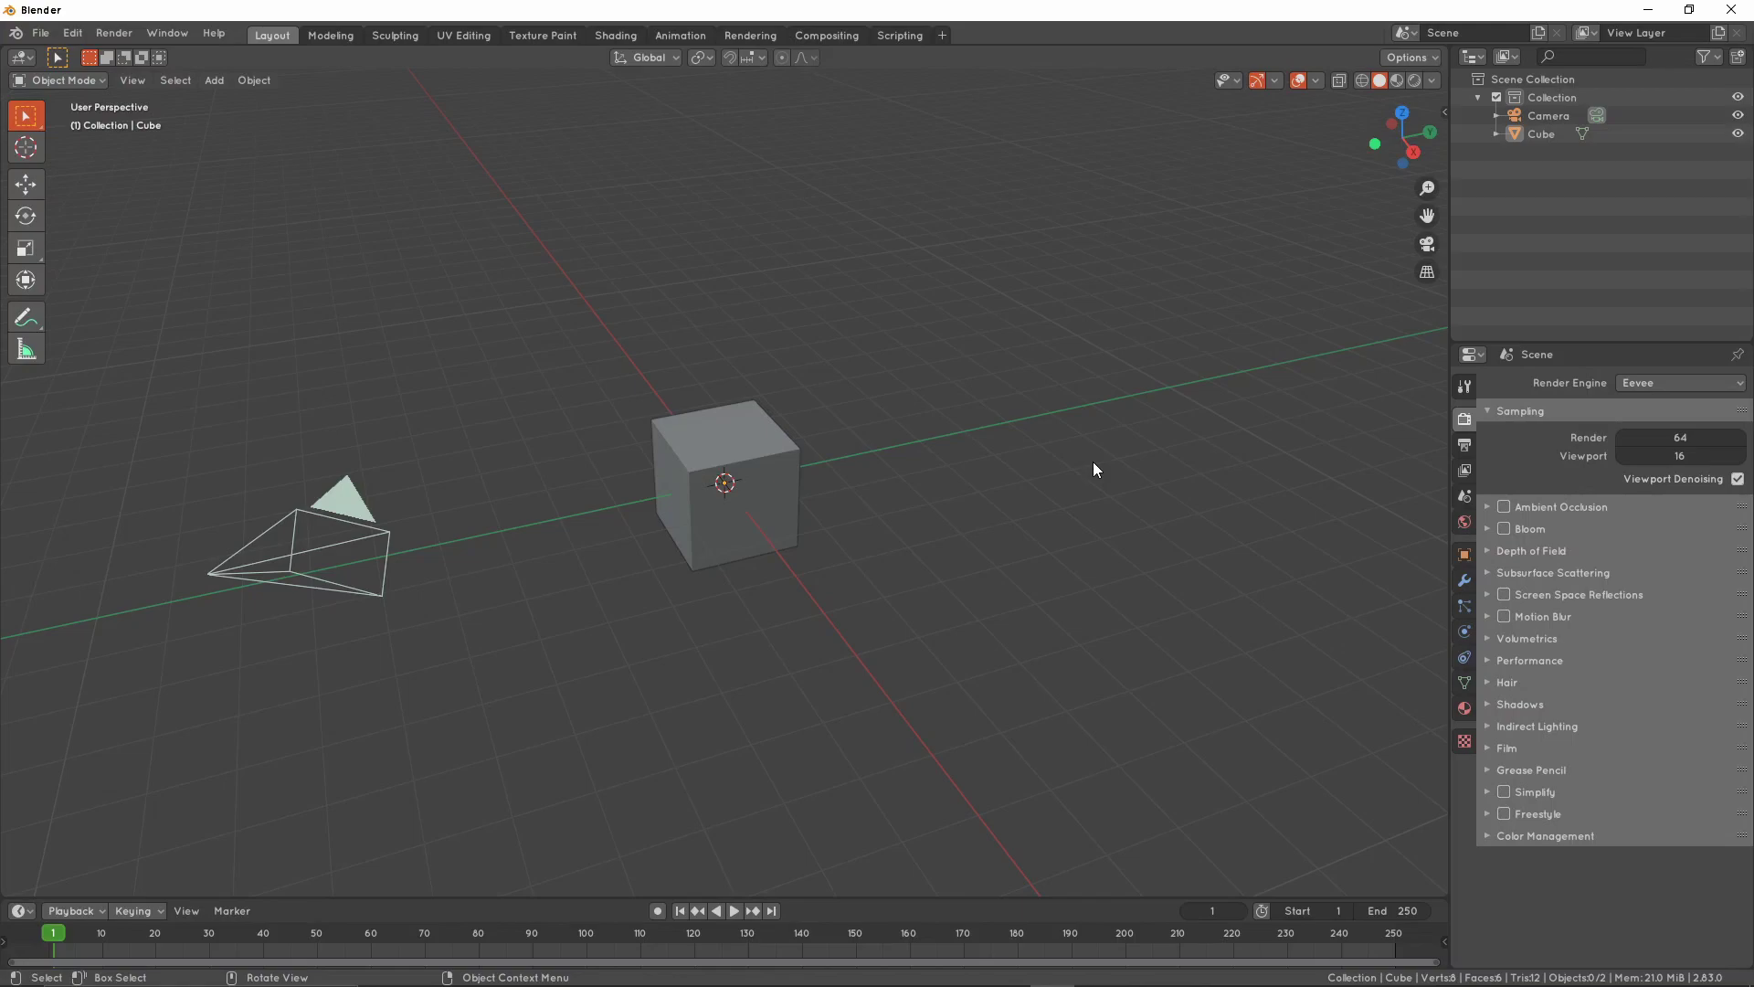
Check the cube in Material Preview shading and return the viewport to Solid shading
key("shift+a")
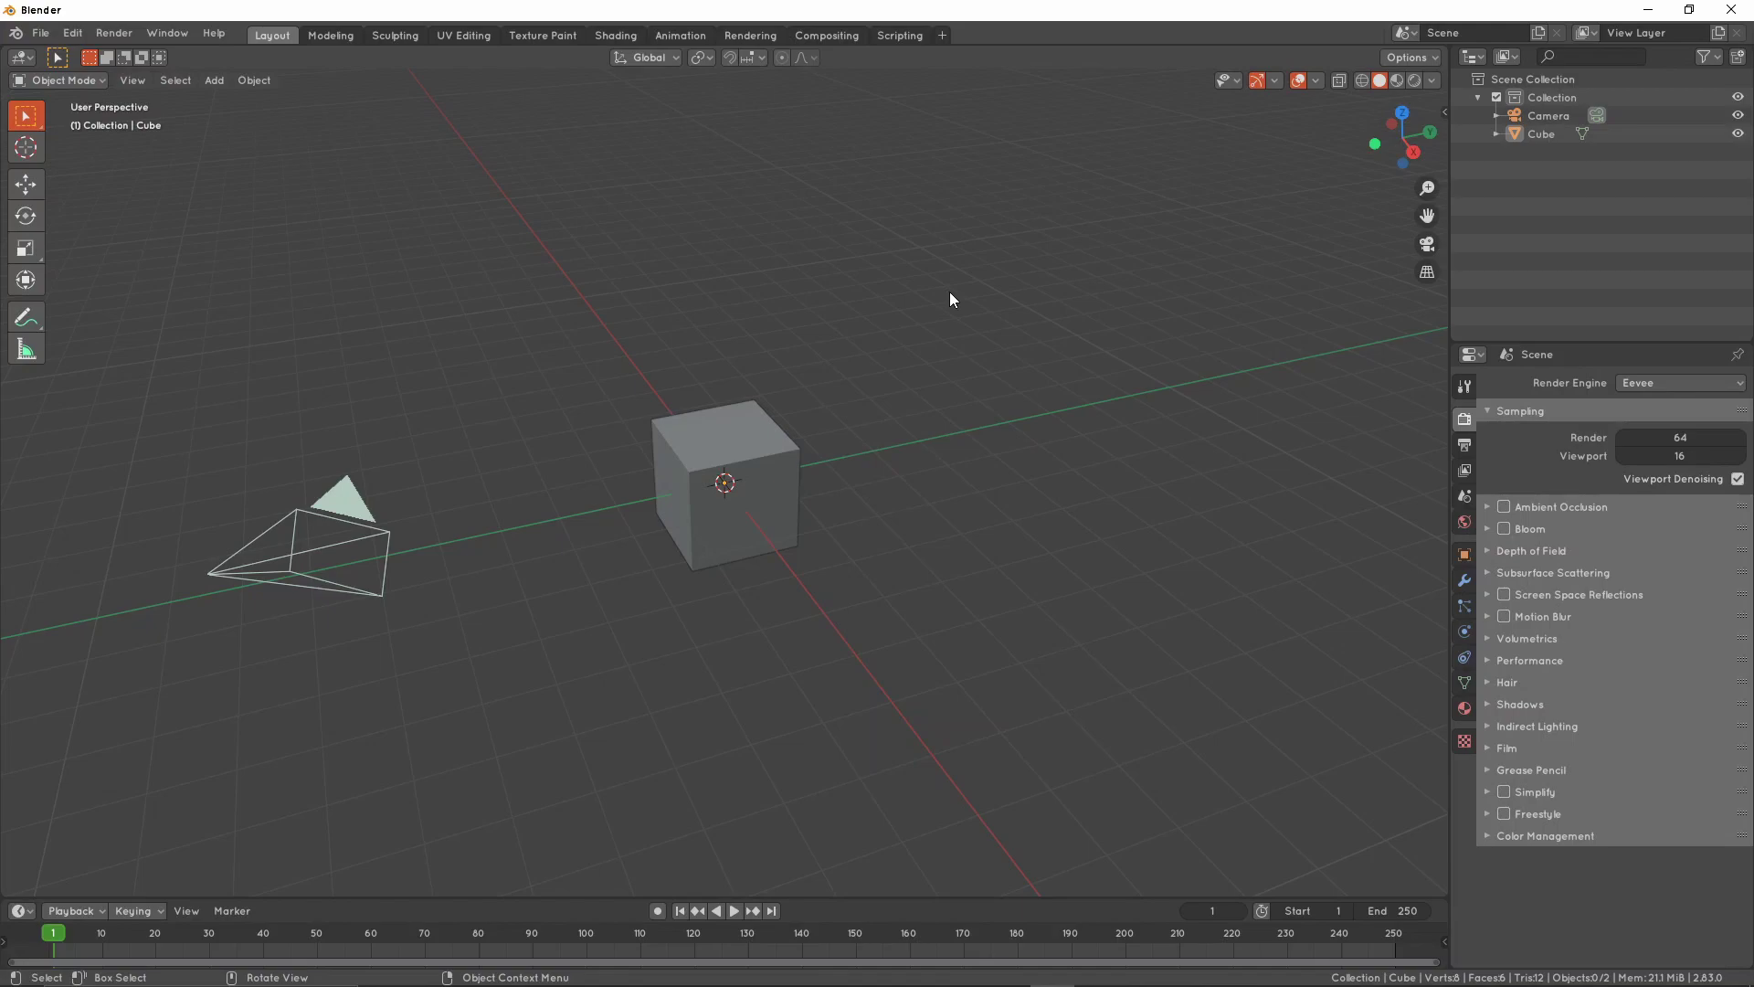
scroll(918, 392, "down", 4)
scroll(919, 390, "up", 4)
key("z")
key("2")
key("z")
key("6")
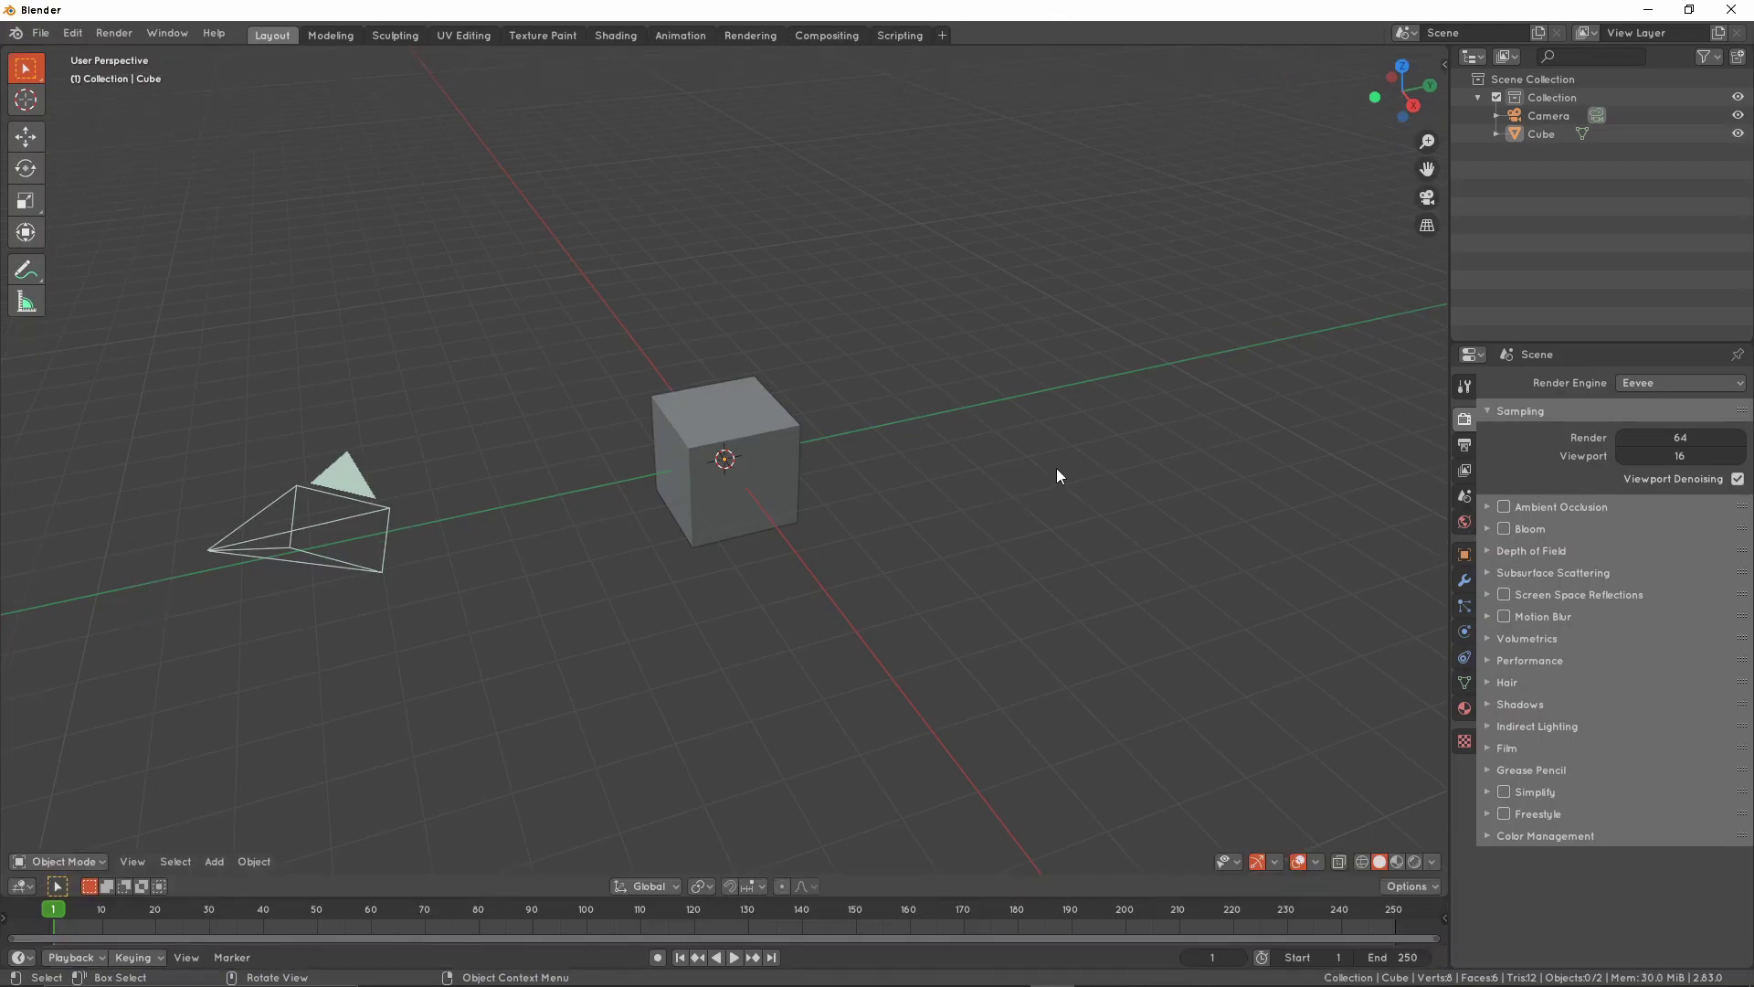
Set the render engine to Cycles, check the scene in Rendered shading, and return to Solid shading
left_click(1648, 380)
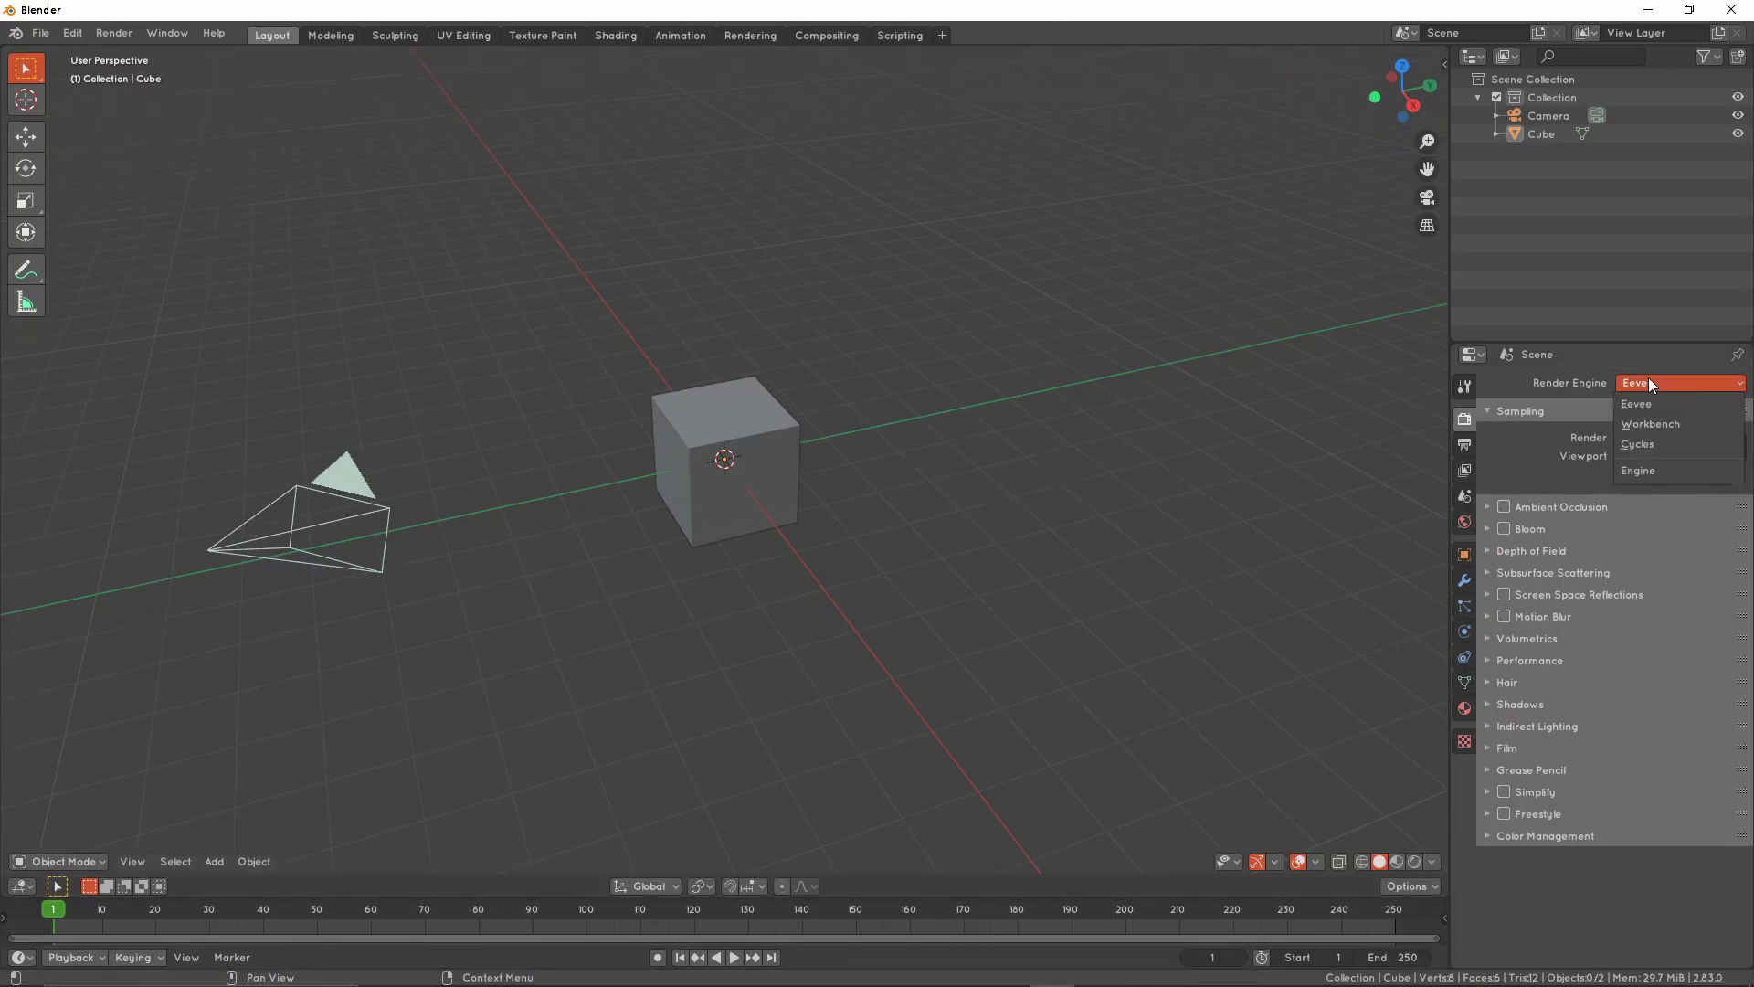
left_click(1675, 444)
key("z")
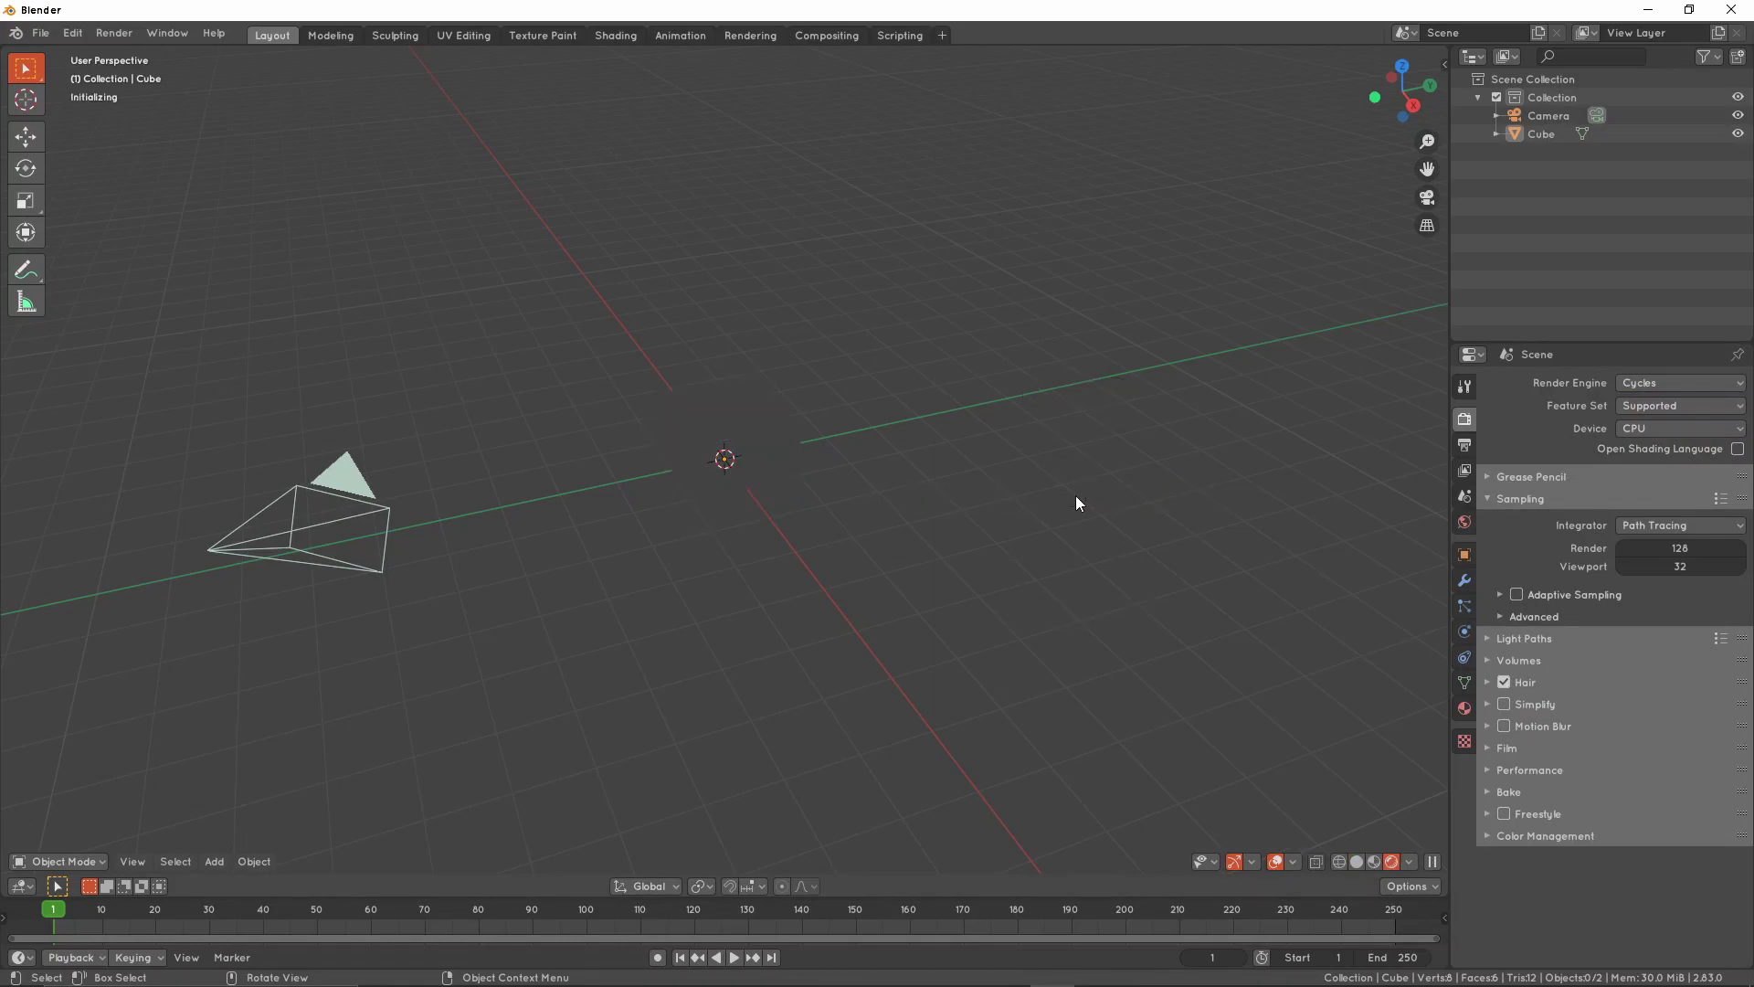
left_click(1065, 496)
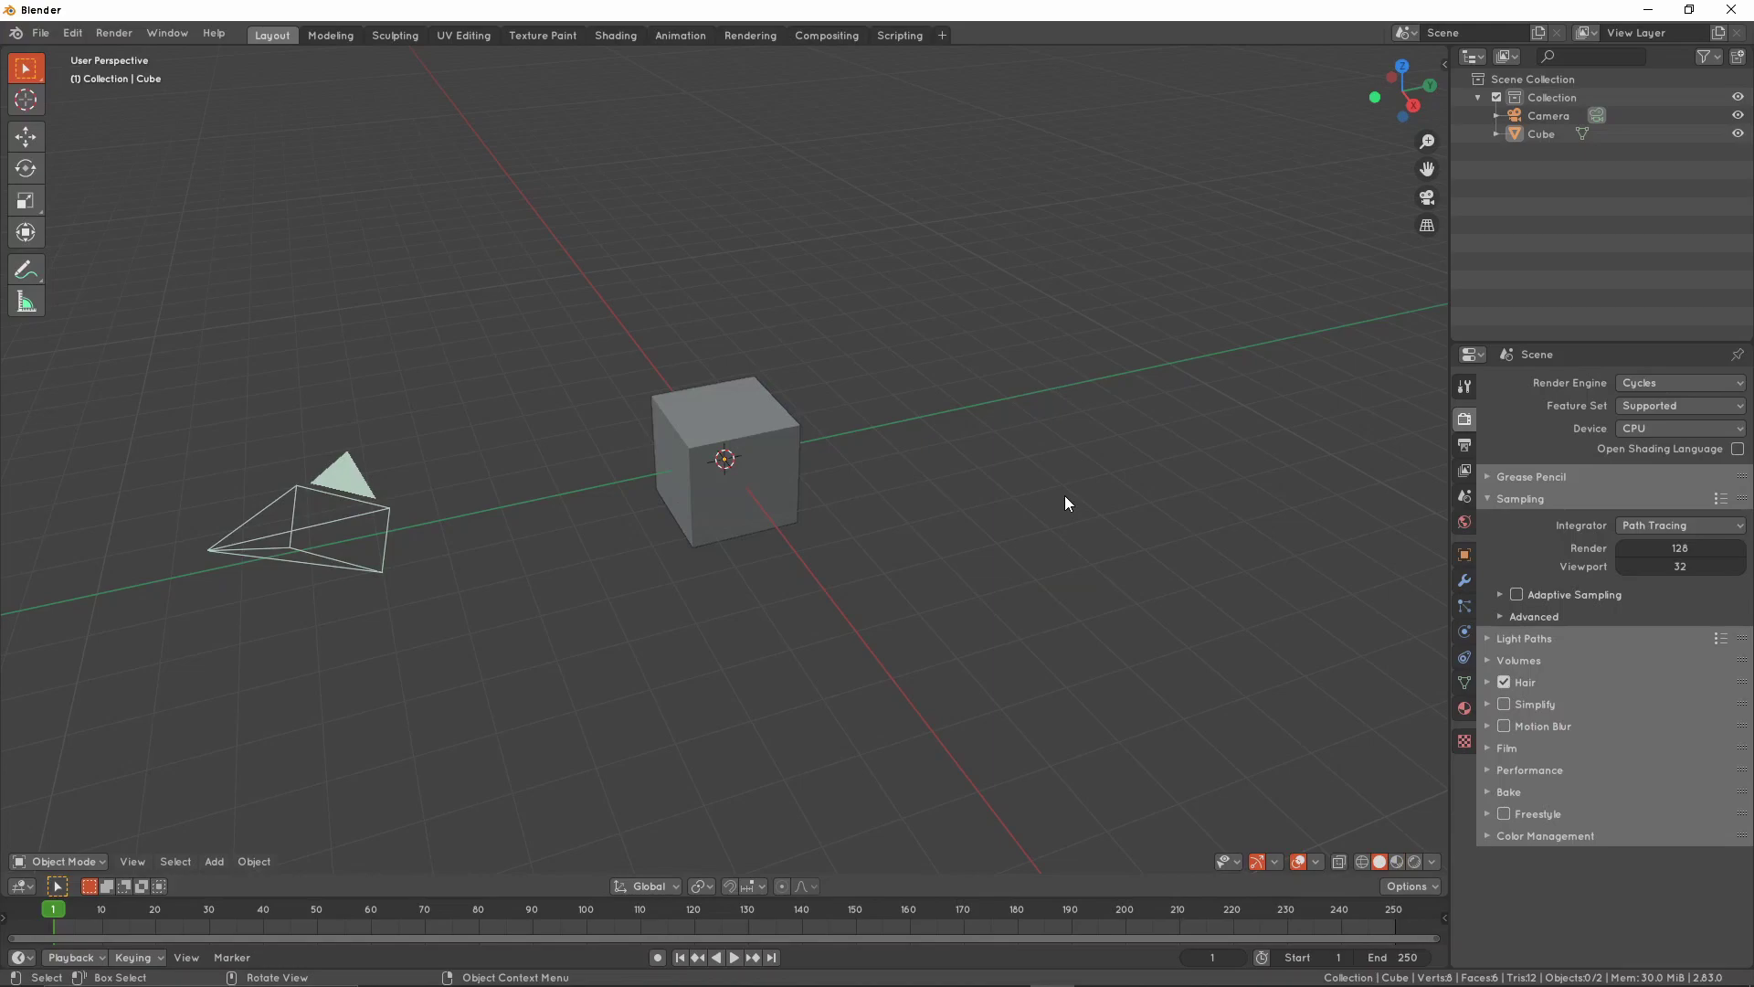
Try GPU Compute as the Cycles device and switch the device back to CPU
left_click(1683, 426)
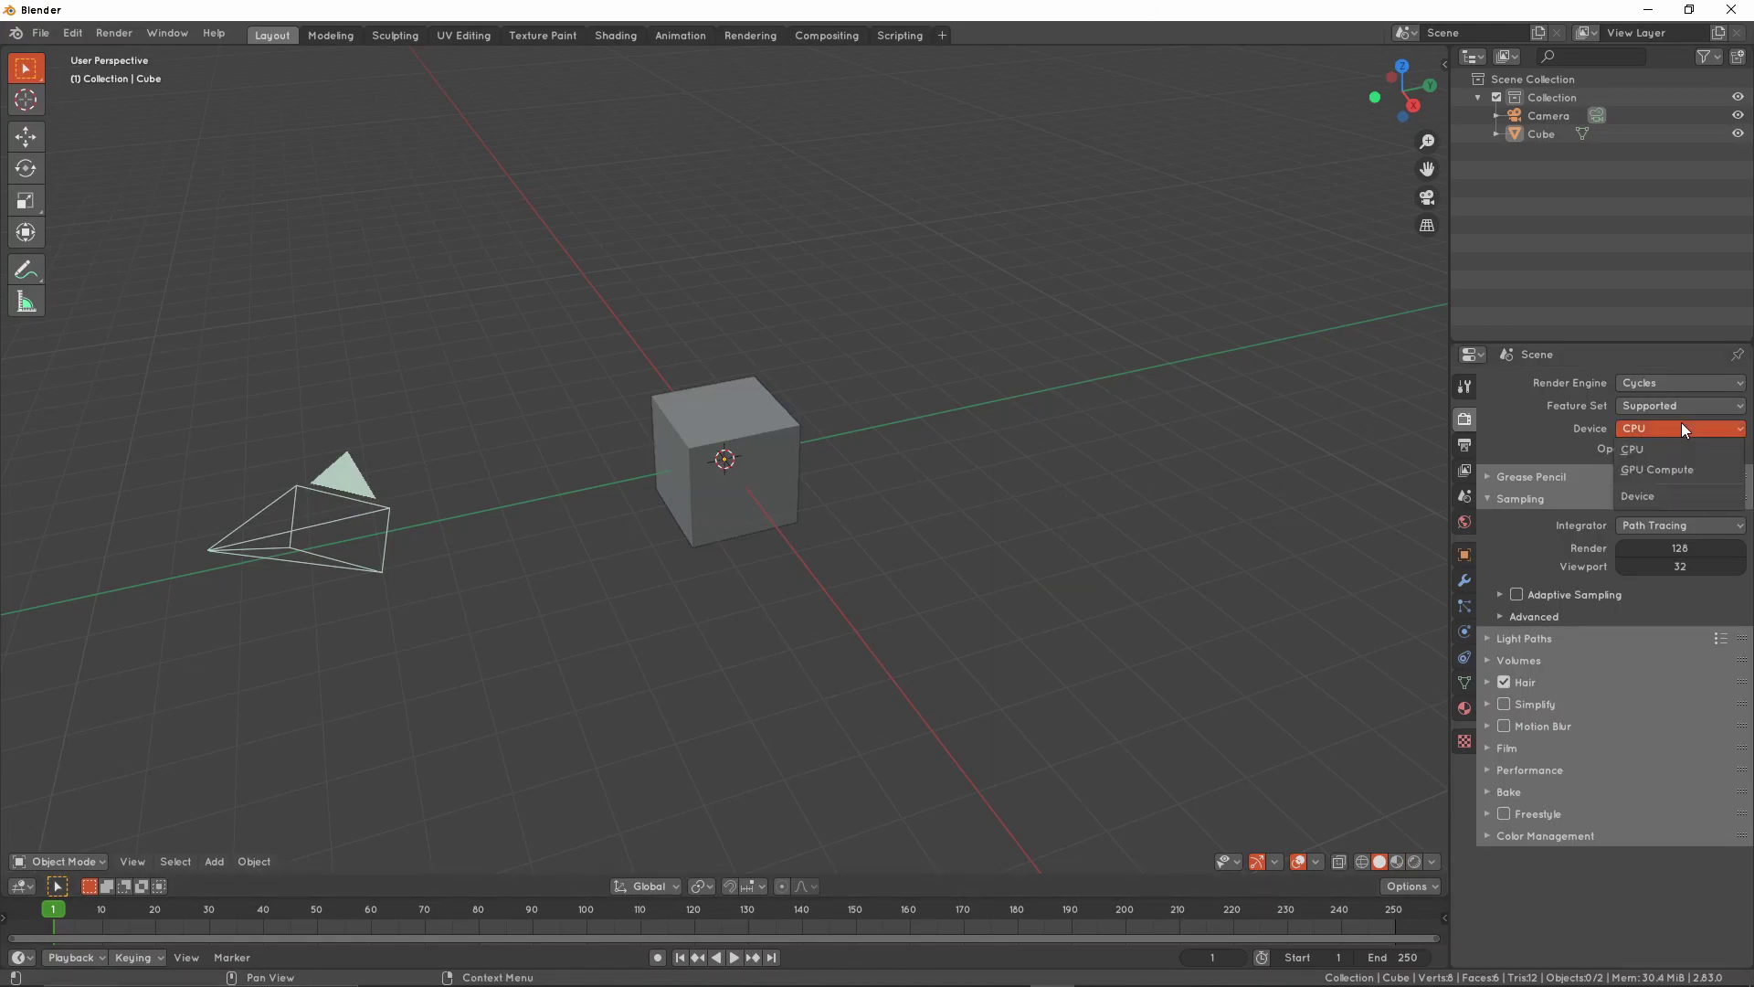
left_click(1686, 469)
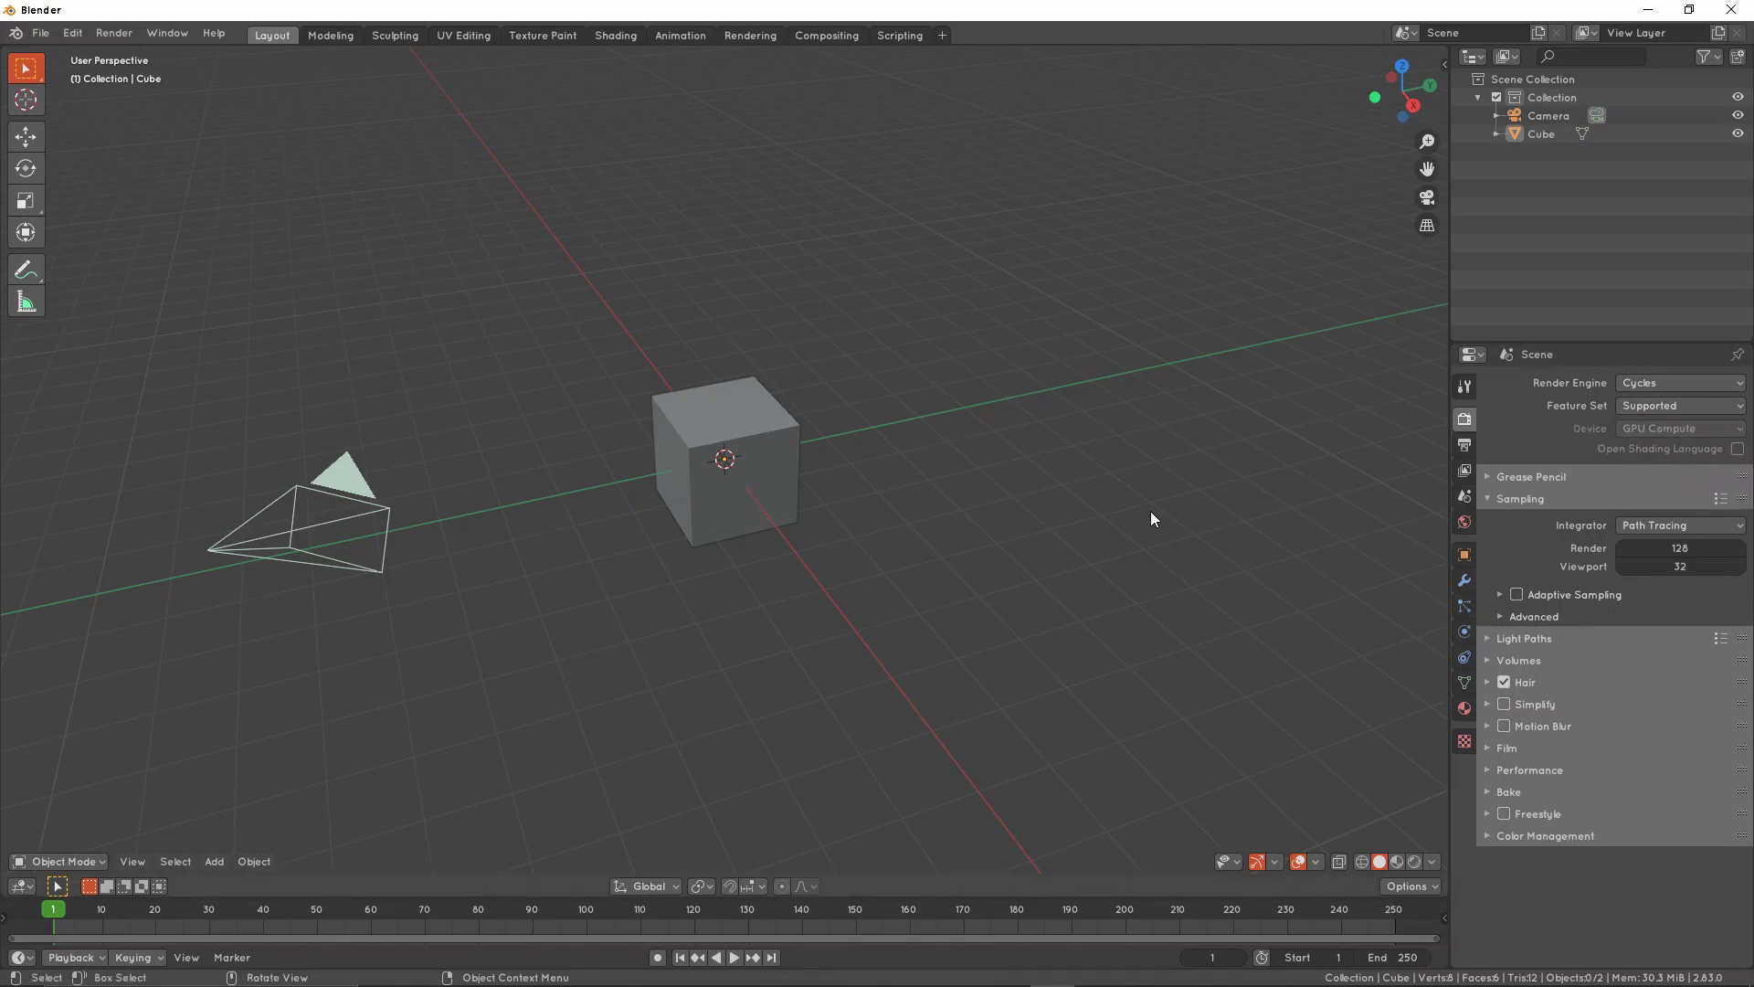
left_click(1647, 430)
left_click(1647, 431)
left_click(1647, 431)
left_click(1663, 432)
left_click(1663, 432)
left_click(1664, 446)
left_click(1665, 428)
left_click(1664, 471)
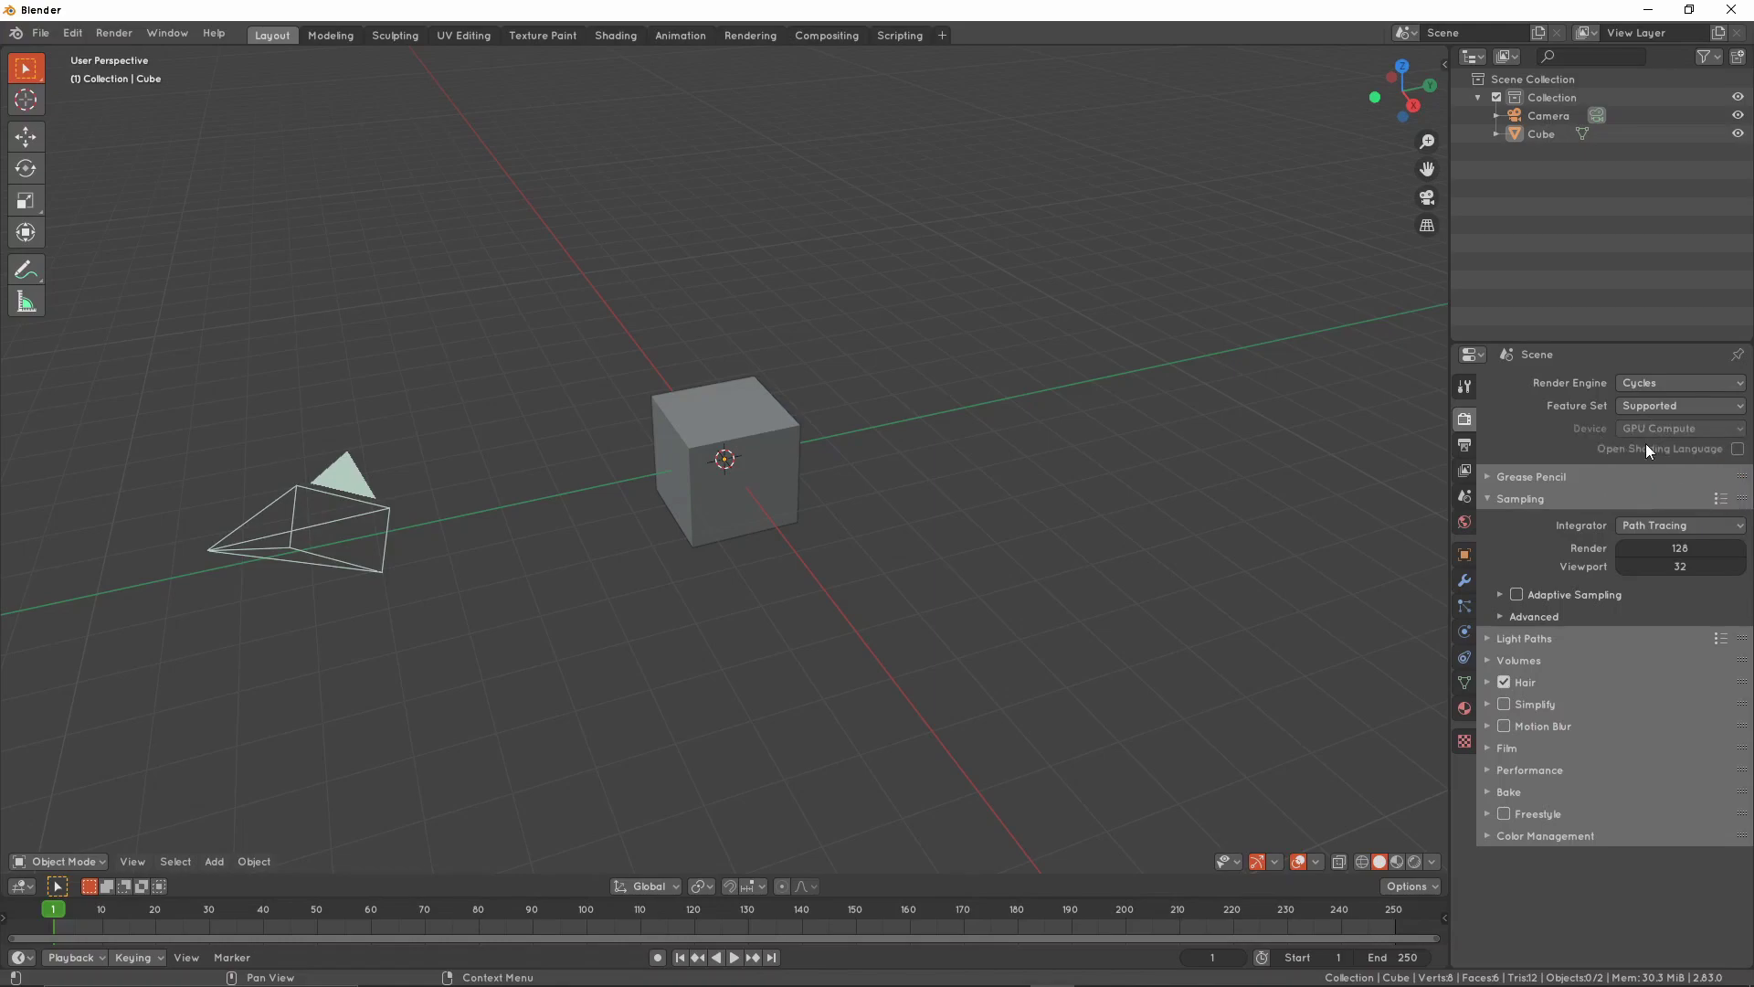
left_click(1660, 431)
left_click(1664, 446)
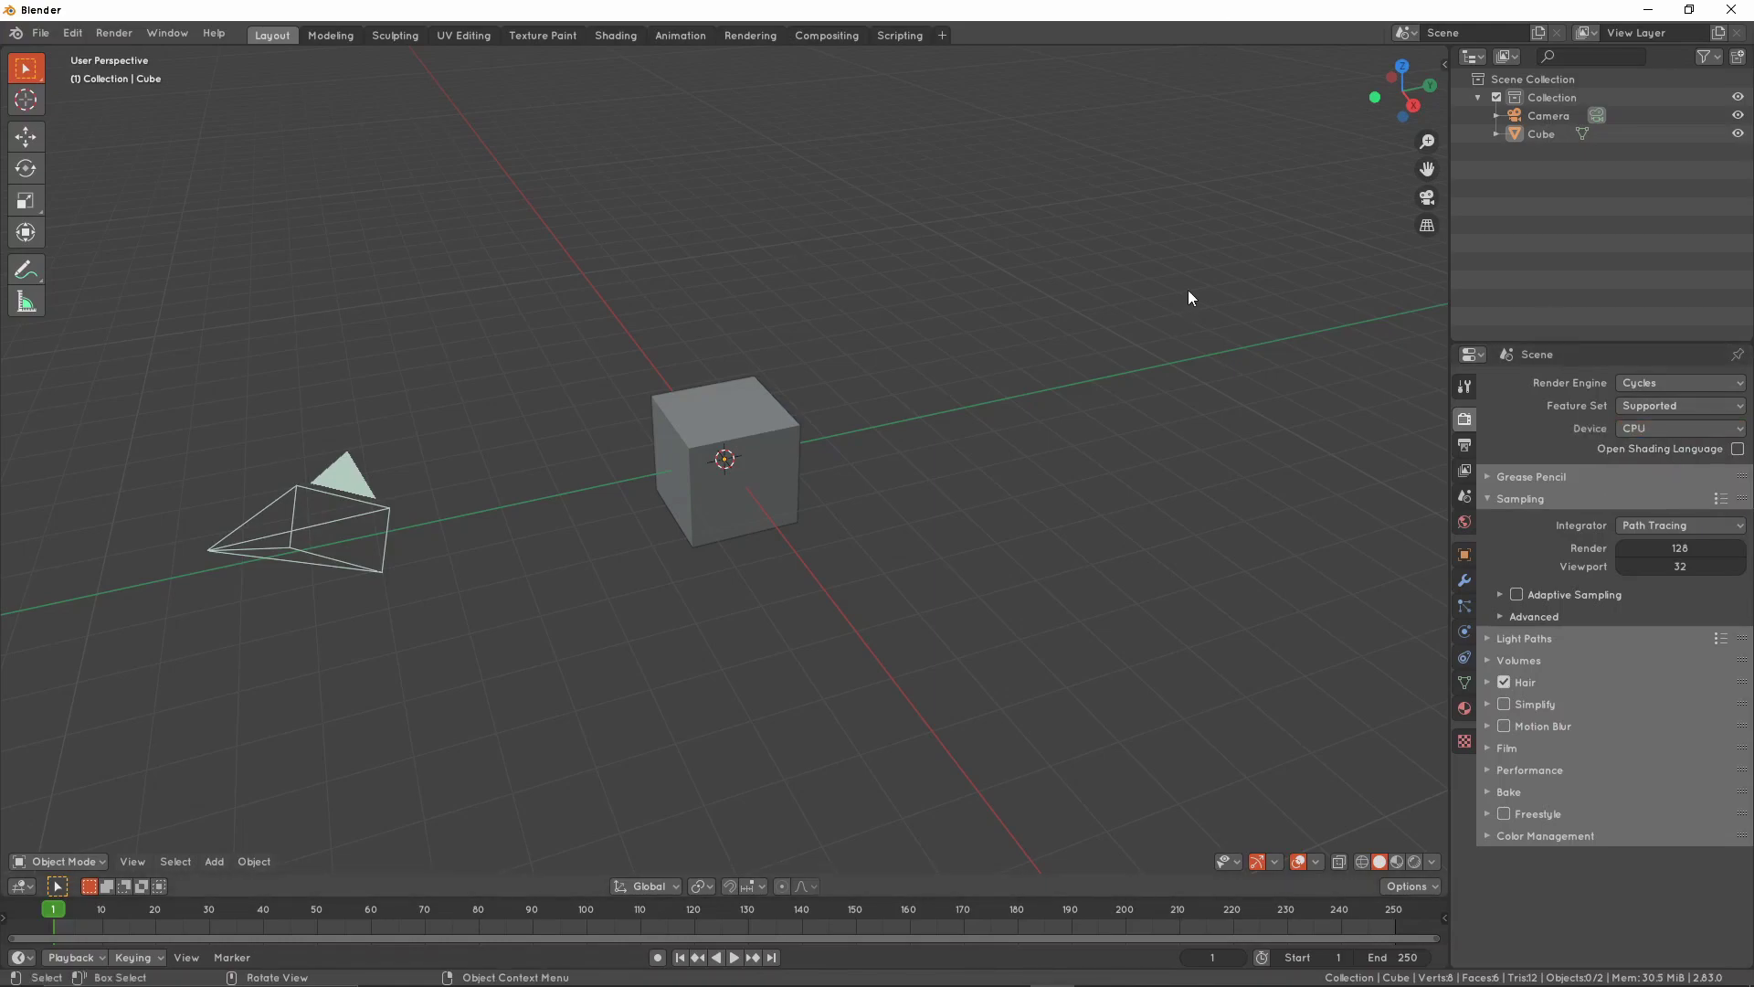
Open the Preferences window and move it over the middle of the viewport
left_click(79, 33)
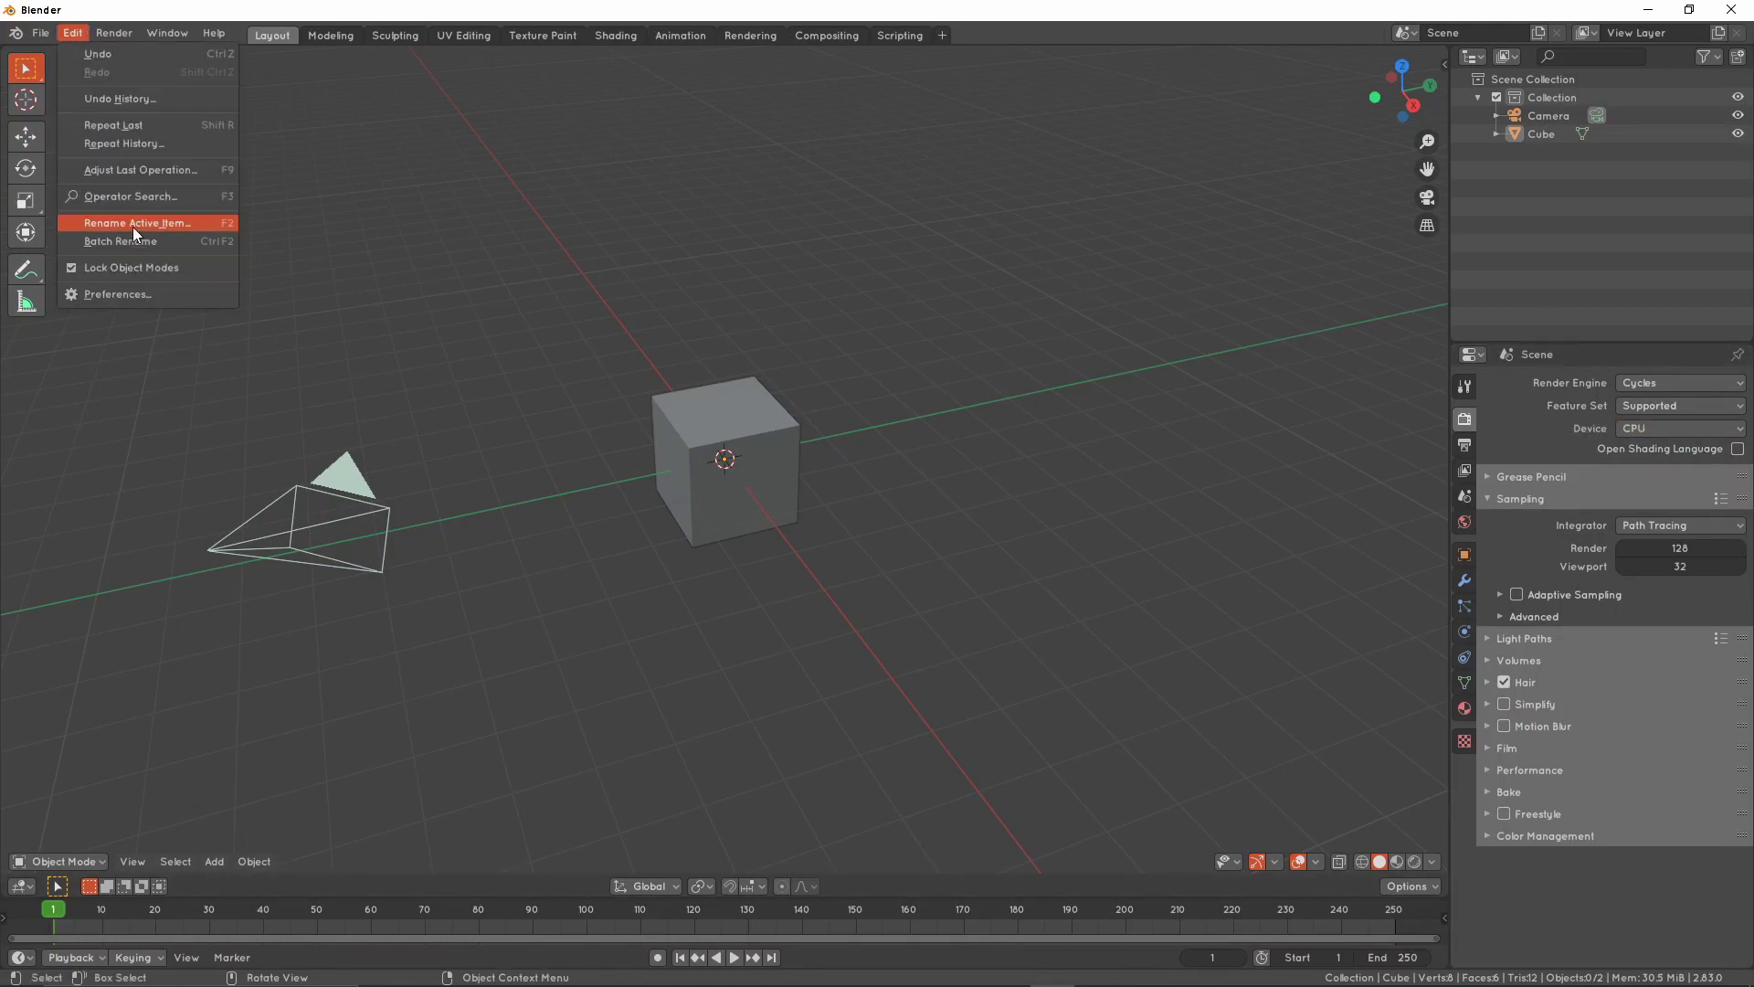
left_click(148, 300)
left_click_drag(292, 77, 746, 191)
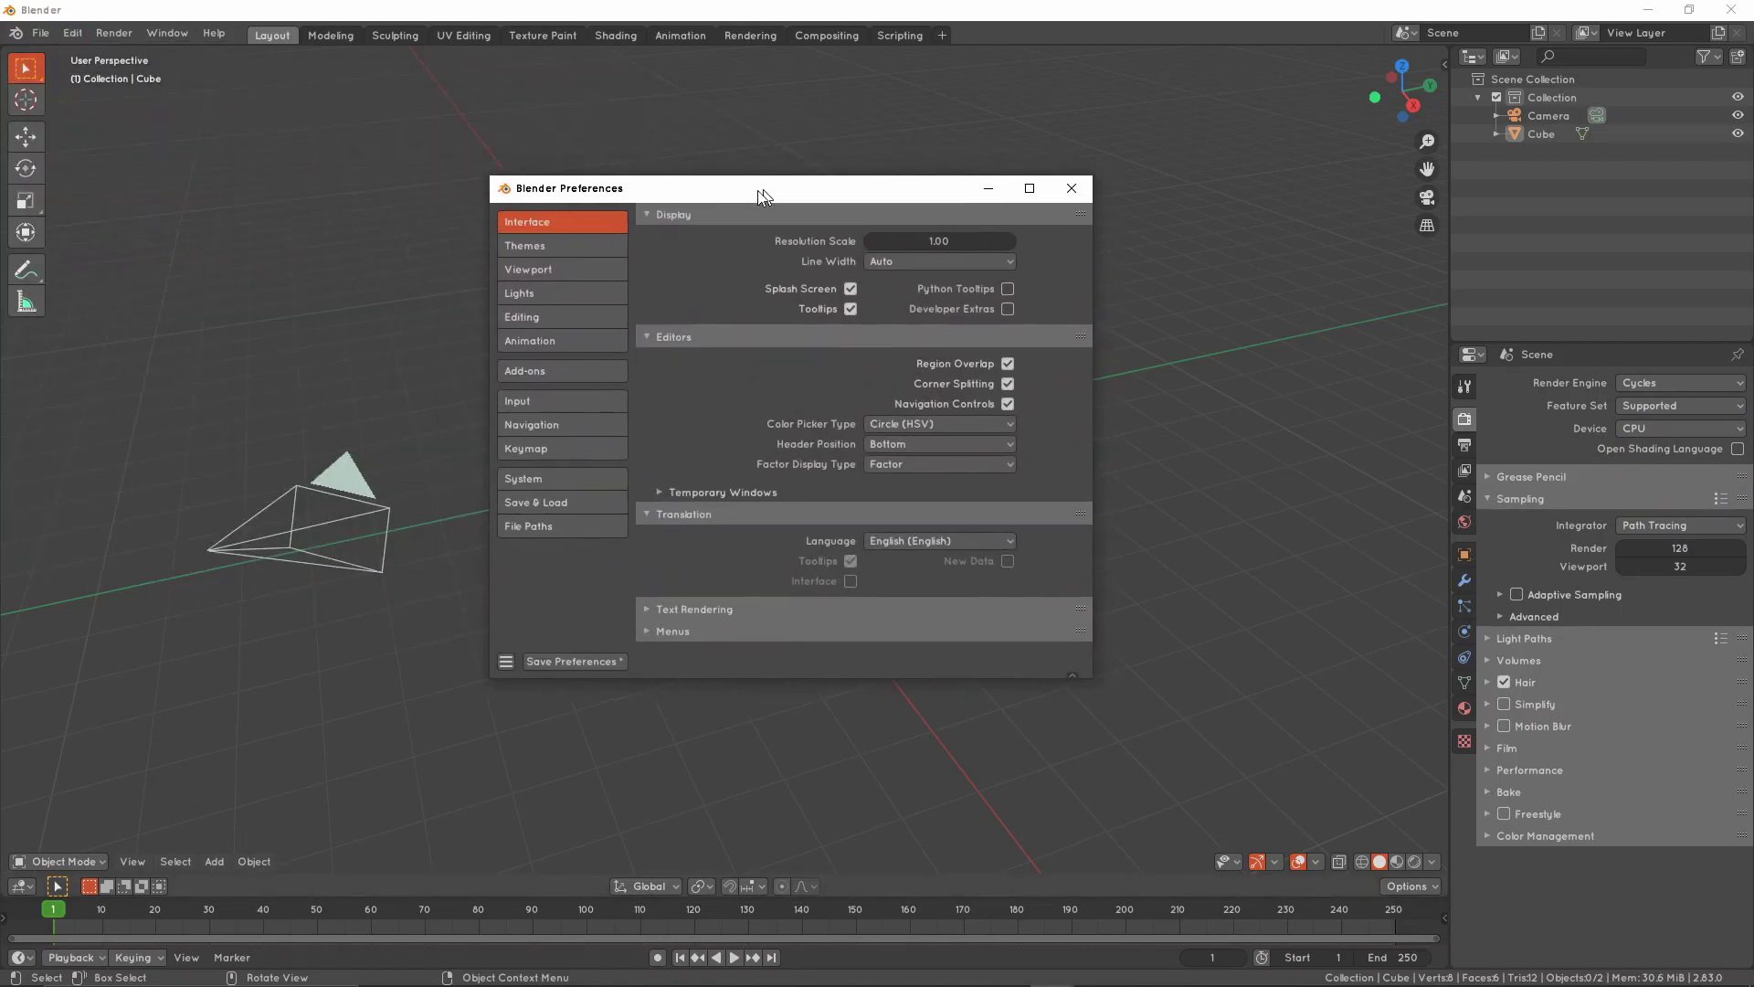
left_click(1067, 203)
left_click(72, 33)
left_click(147, 294)
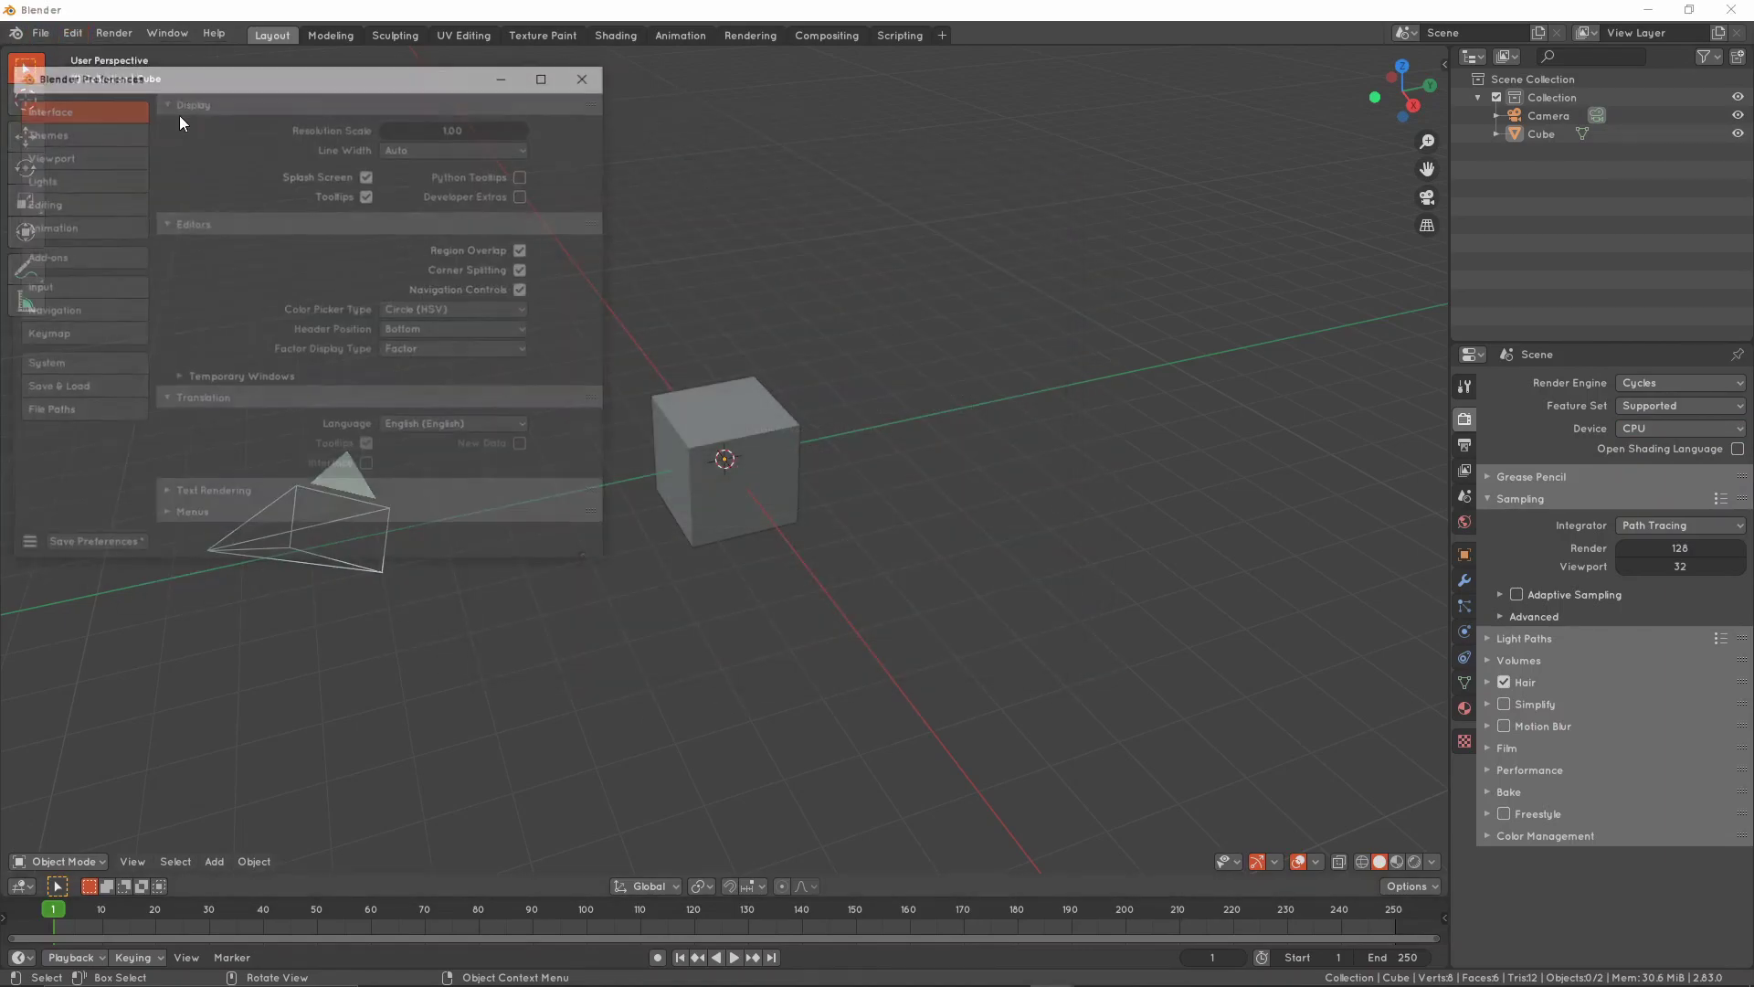
left_click_drag(199, 86, 713, 198)
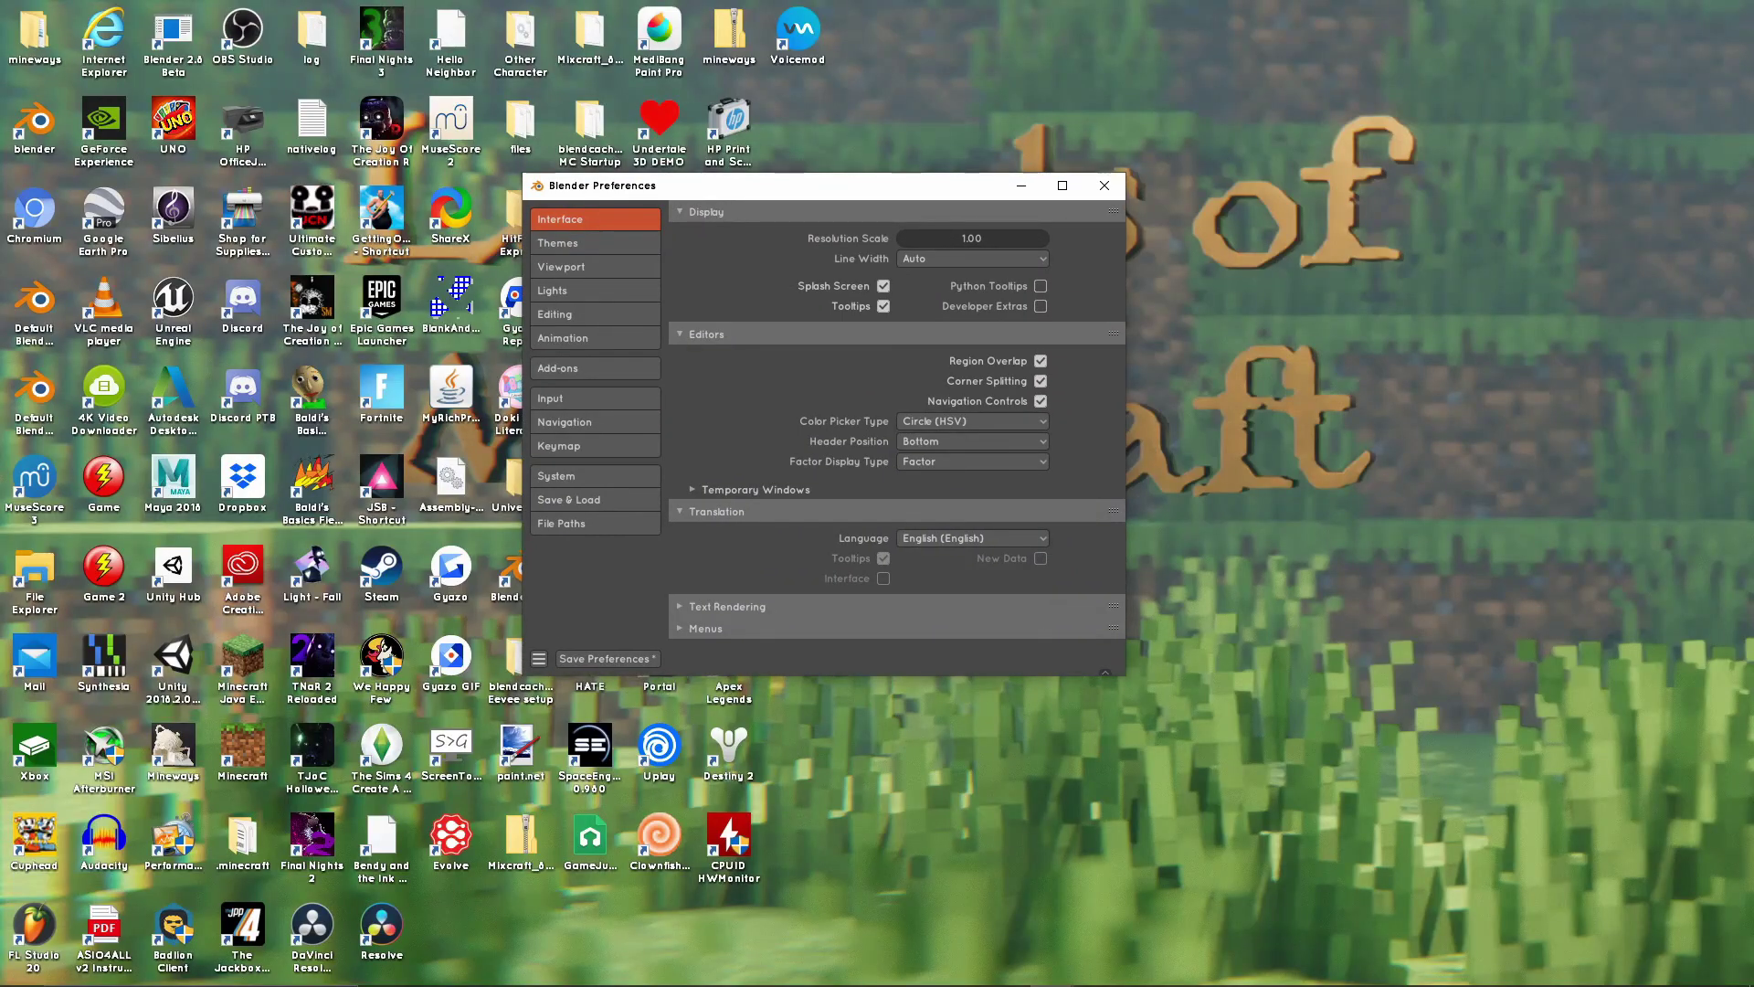
Bring the Preferences window back to the front and show its System settings
mouse_move(1052, 968)
left_click(991, 914)
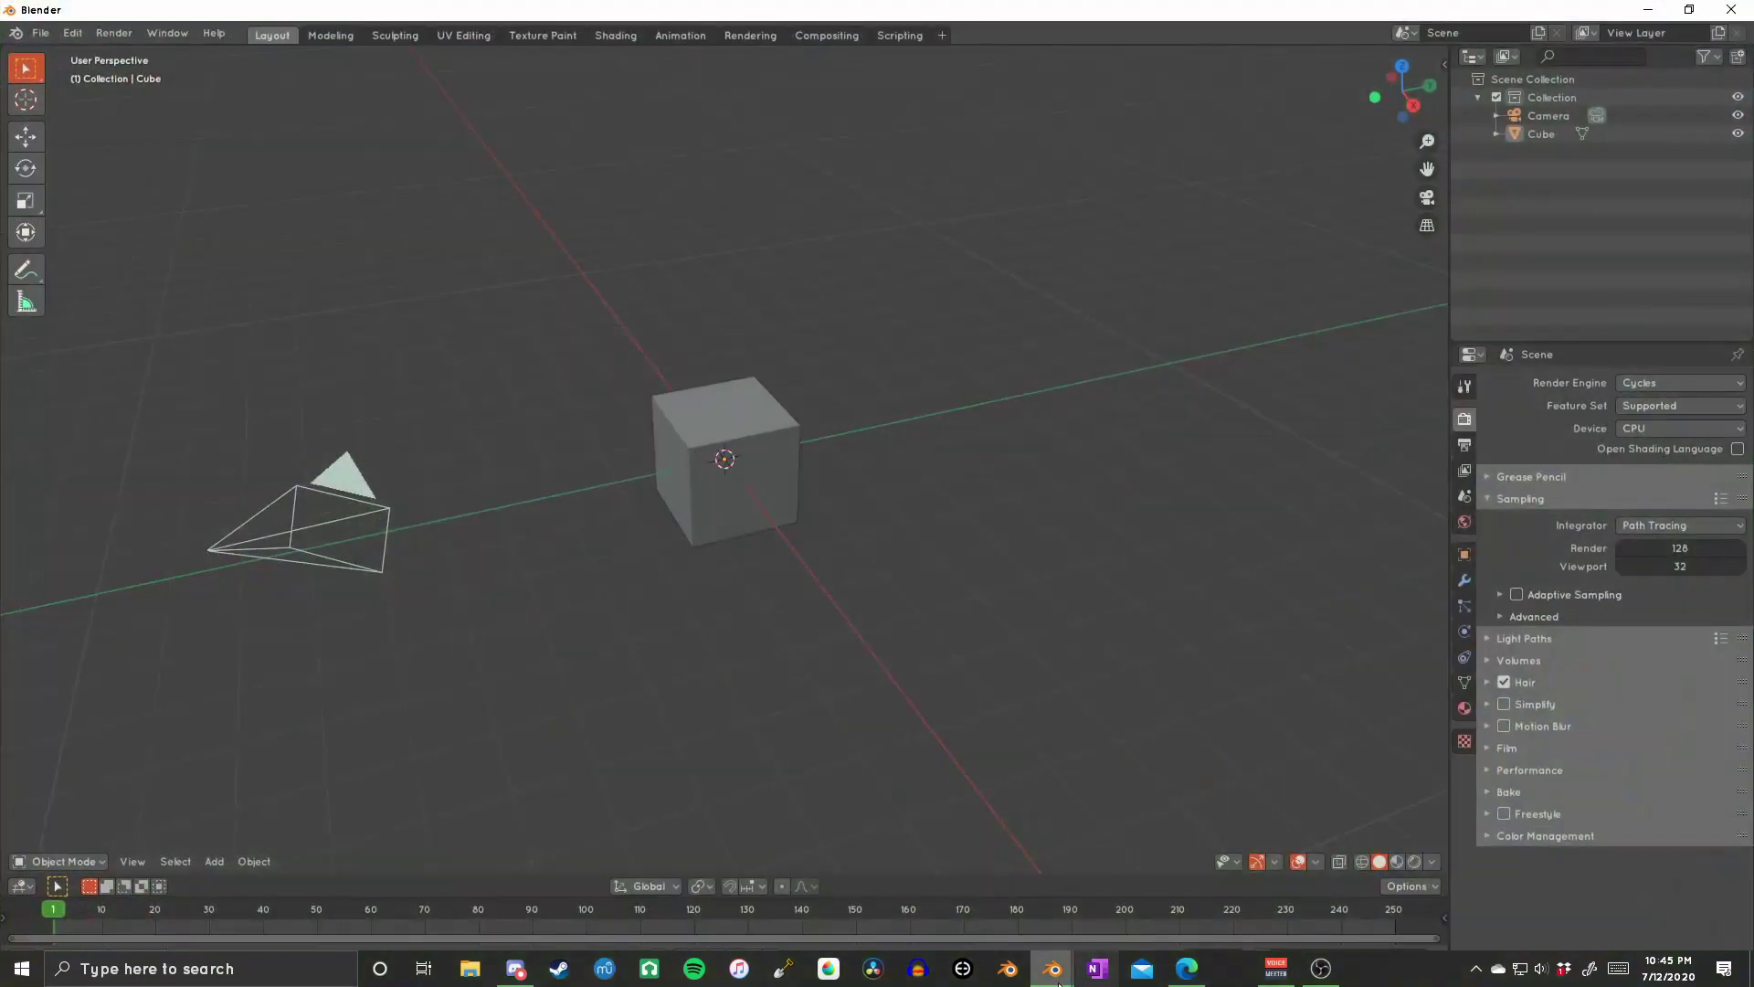
mouse_move(1321, 983)
left_click(1096, 930)
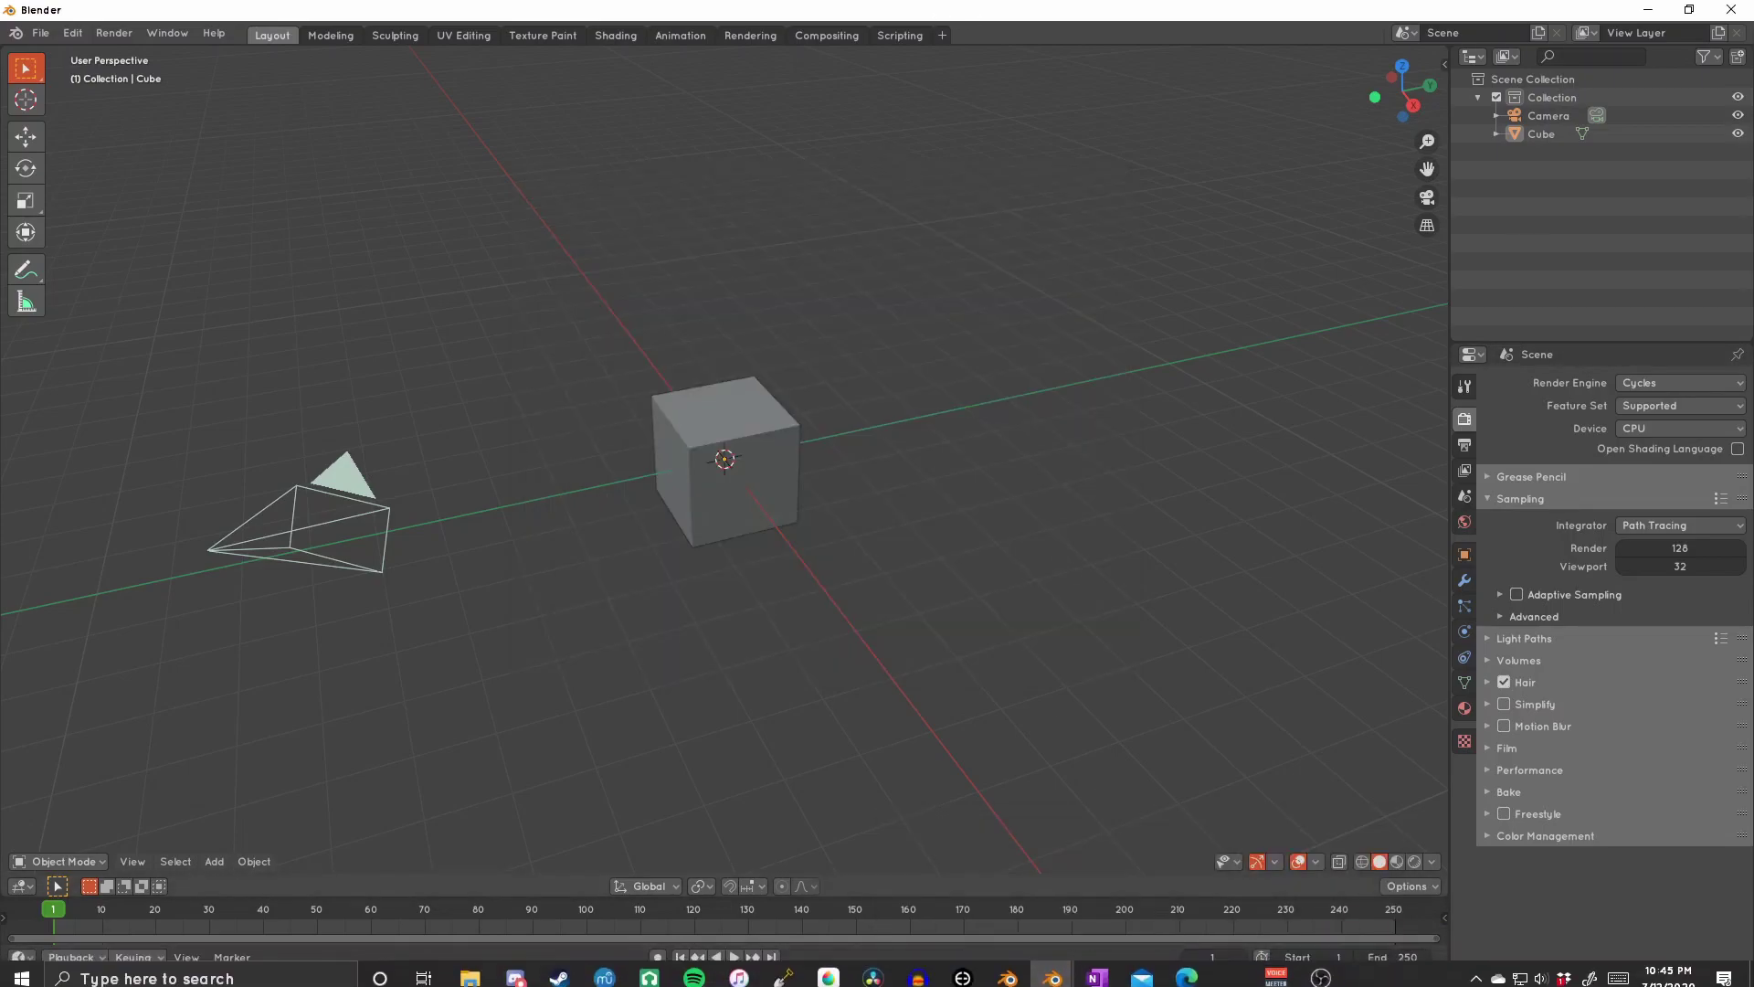
mouse_move(1051, 982)
left_click(1197, 900)
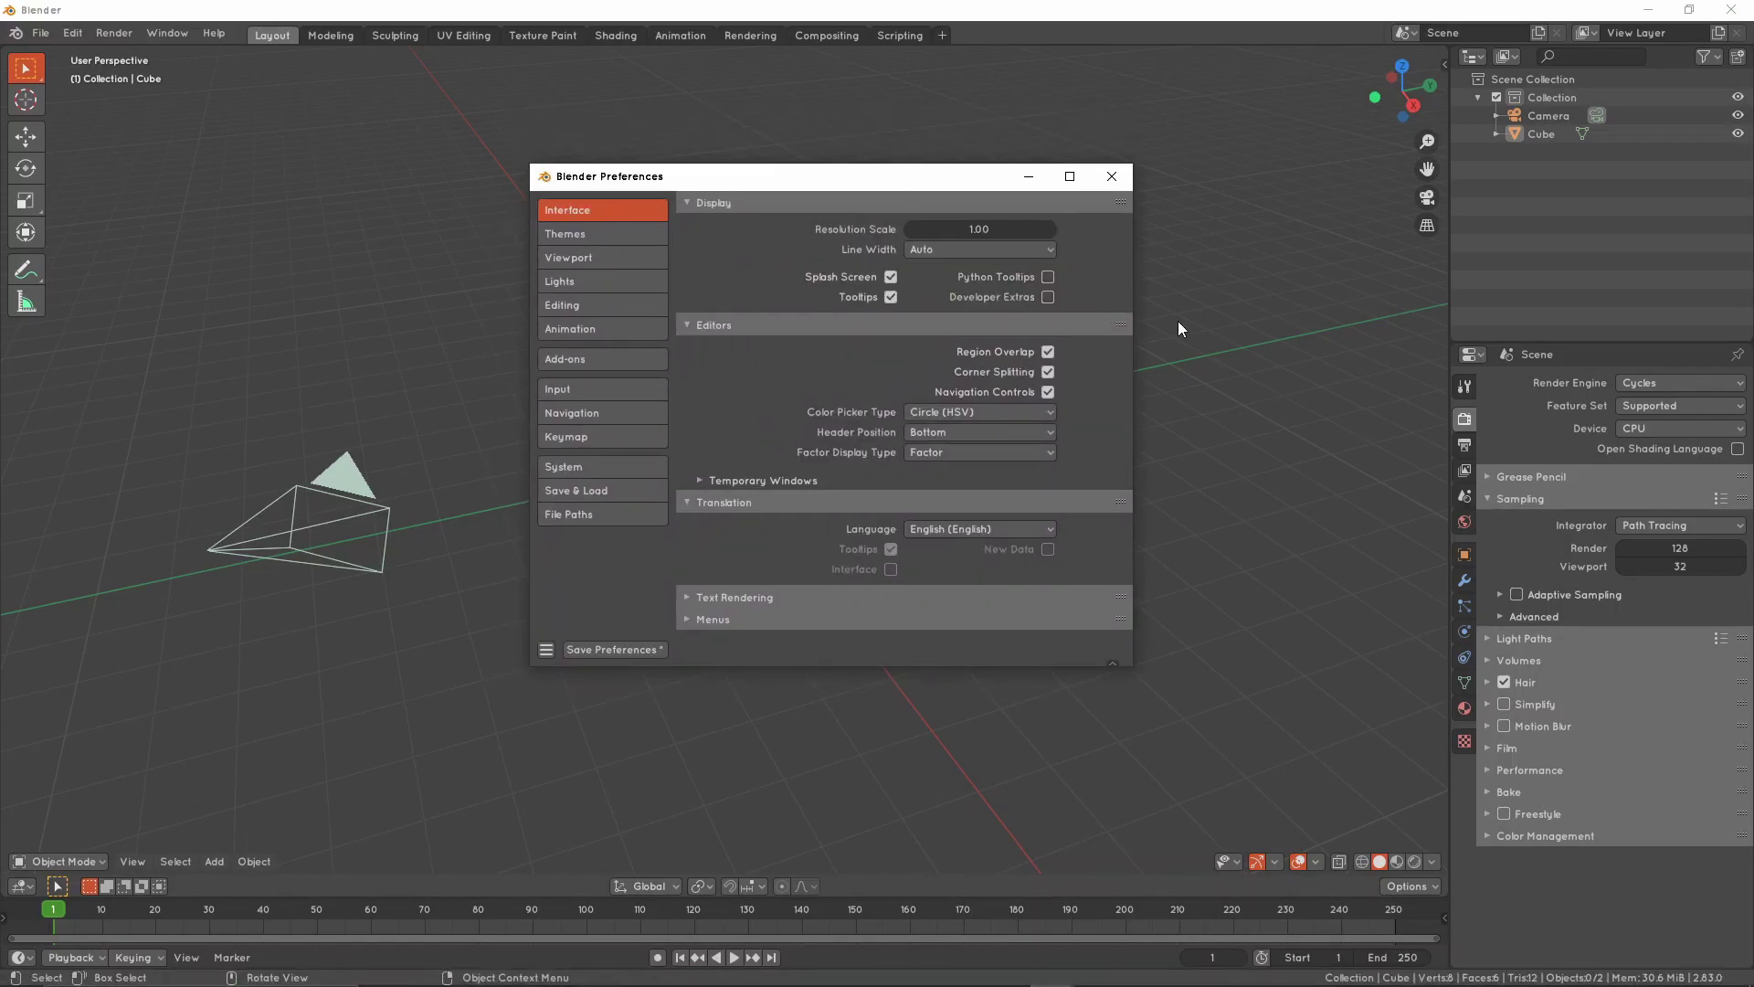
left_click(617, 471)
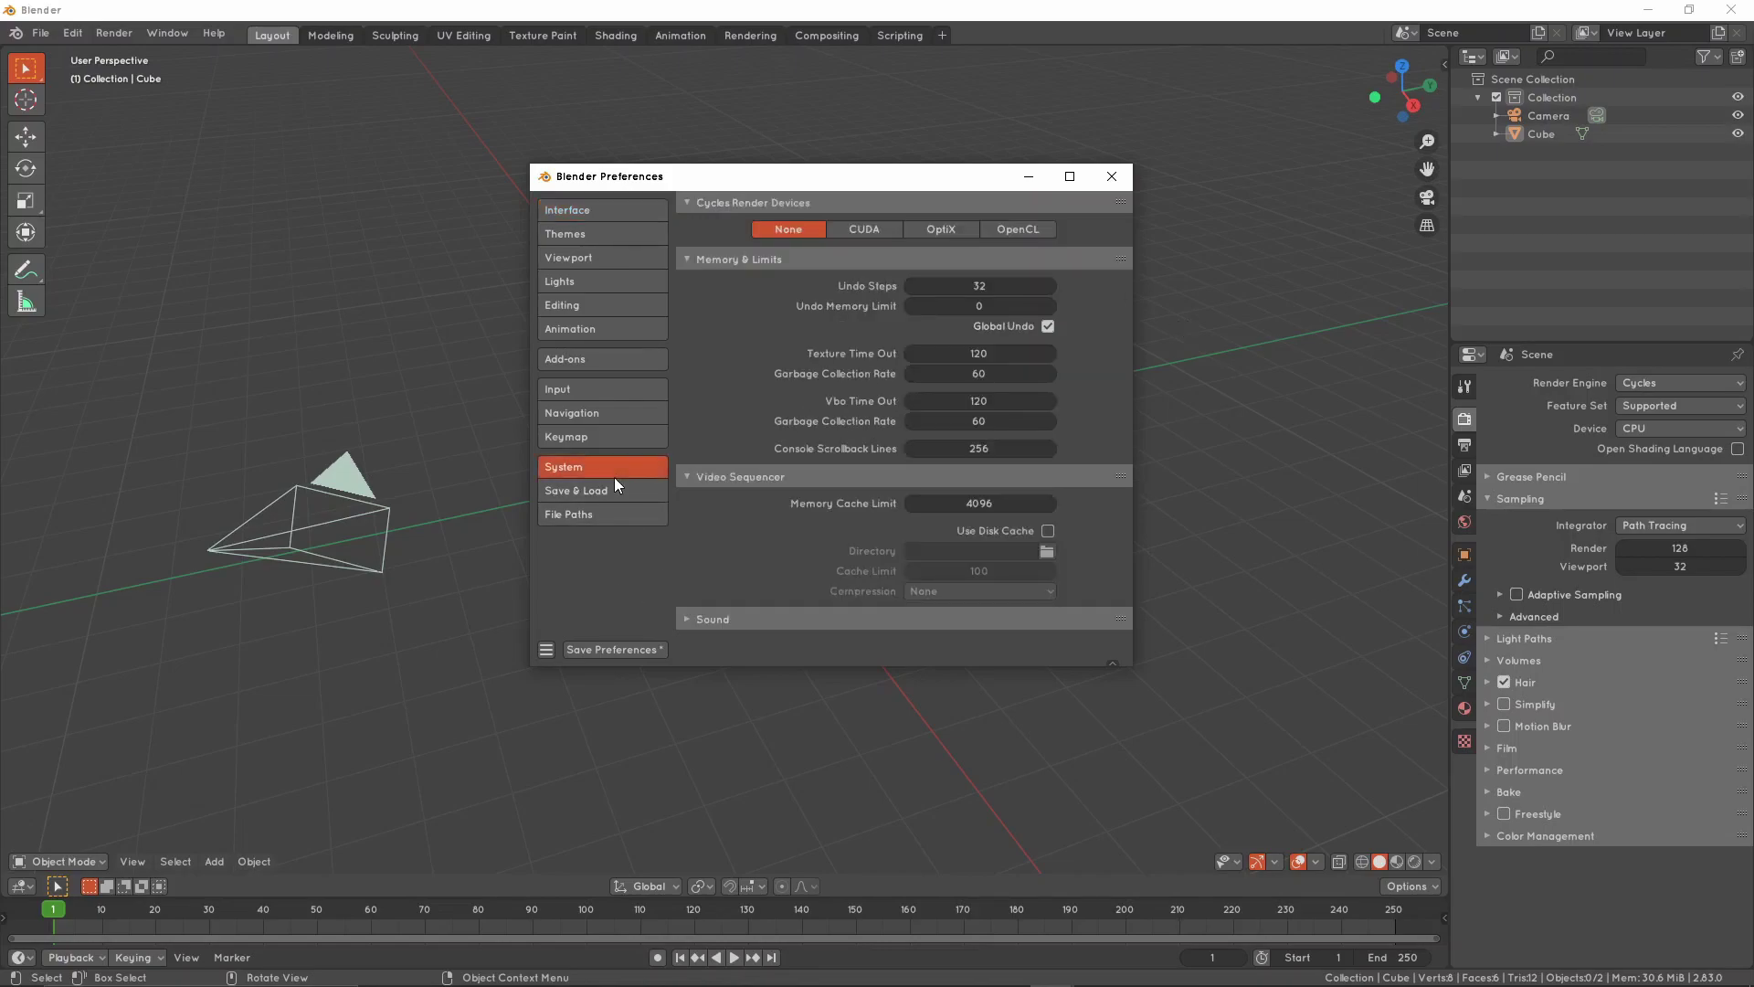
left_click_drag(909, 171, 902, 193)
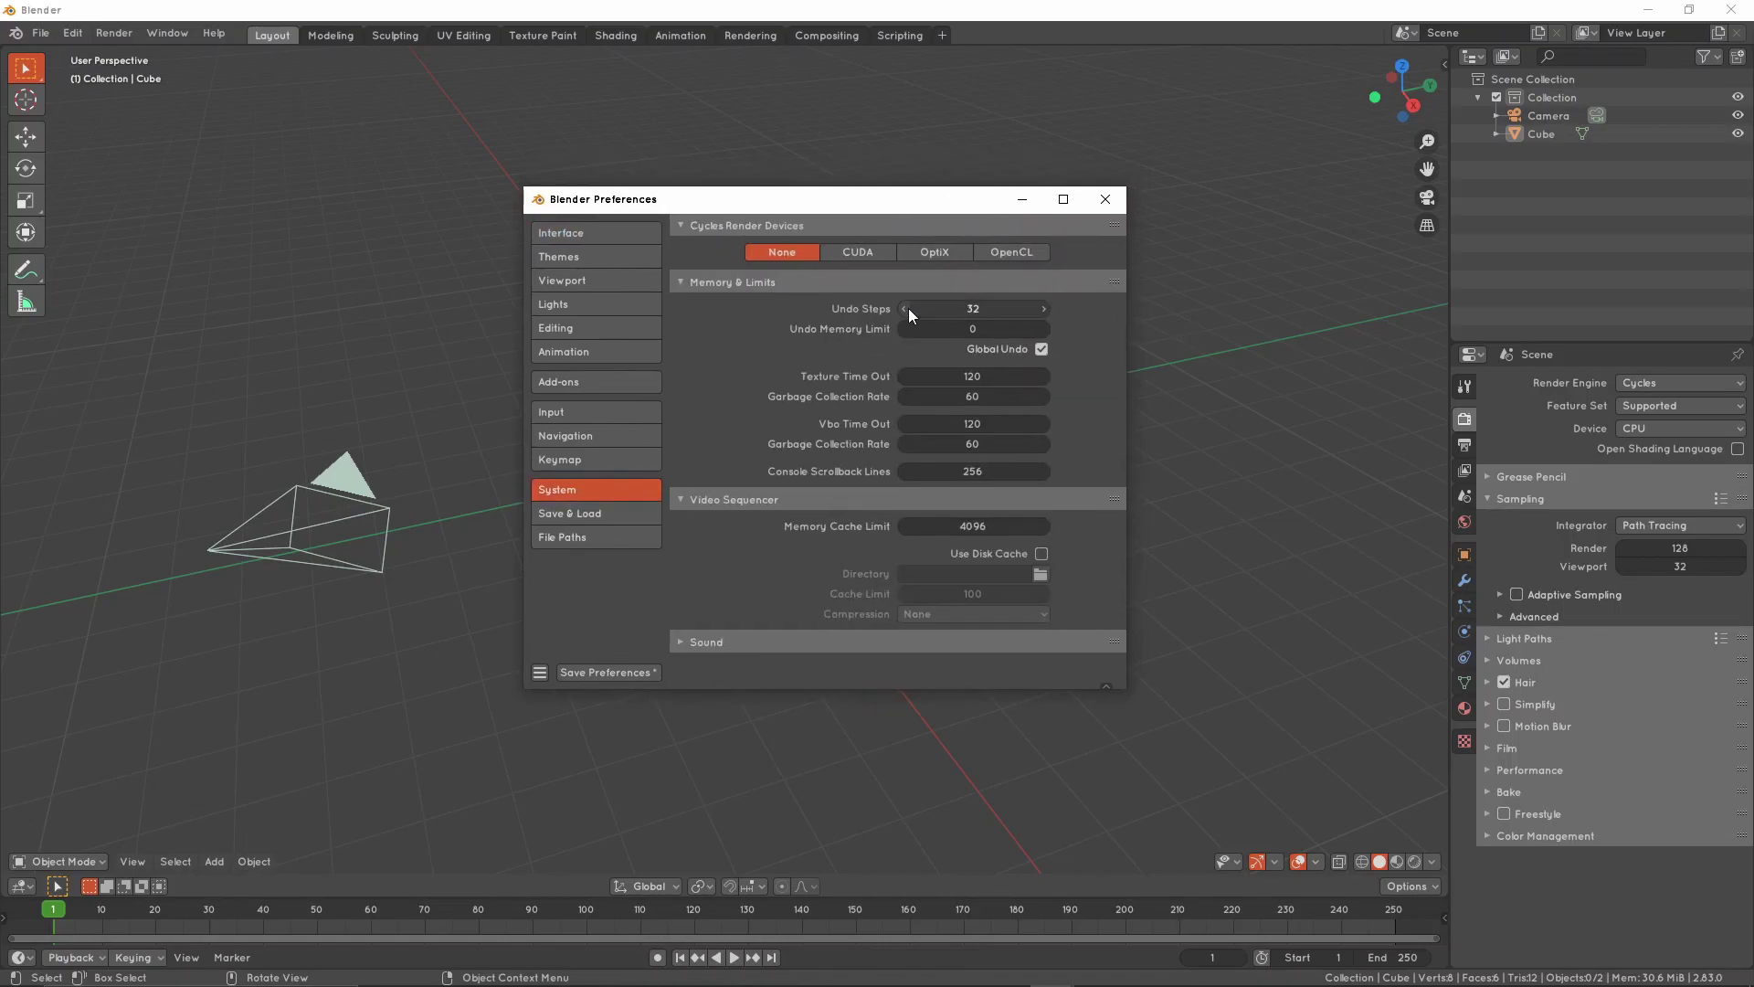
Choose CUDA with the Intel Core i5-7500 CPU enabled as Cycles render device and switch the viewport to Rendered shading
left_click(842, 255)
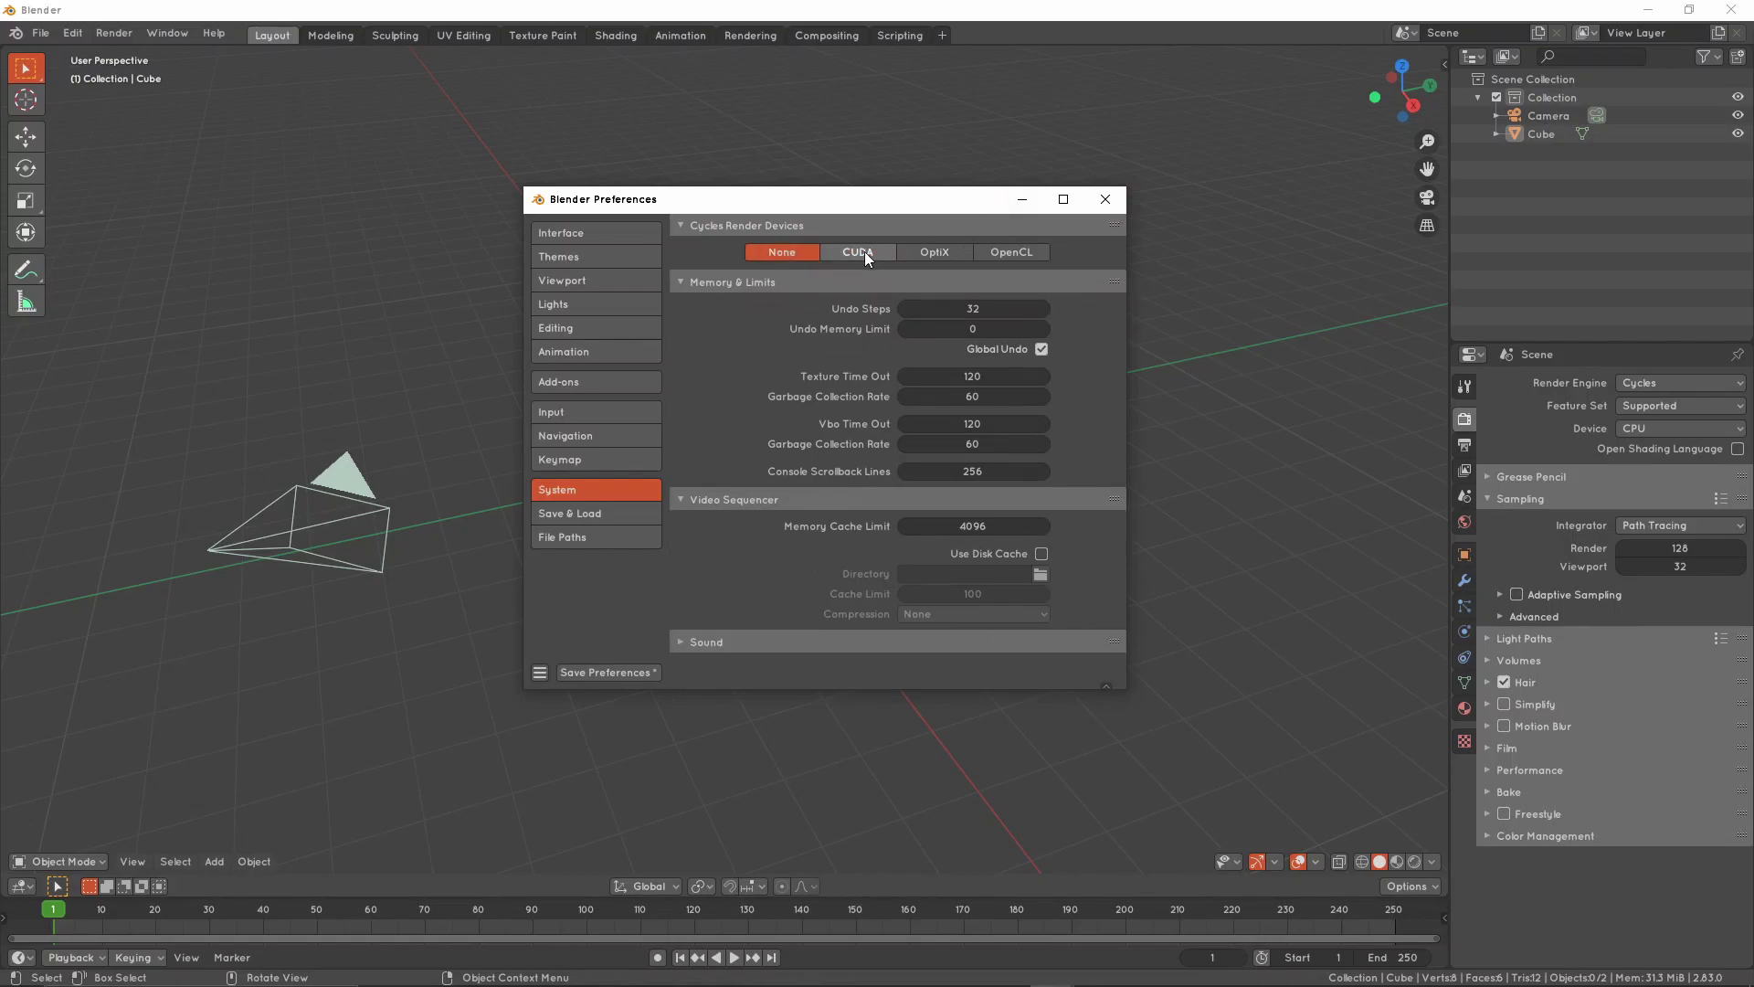
left_click(786, 302)
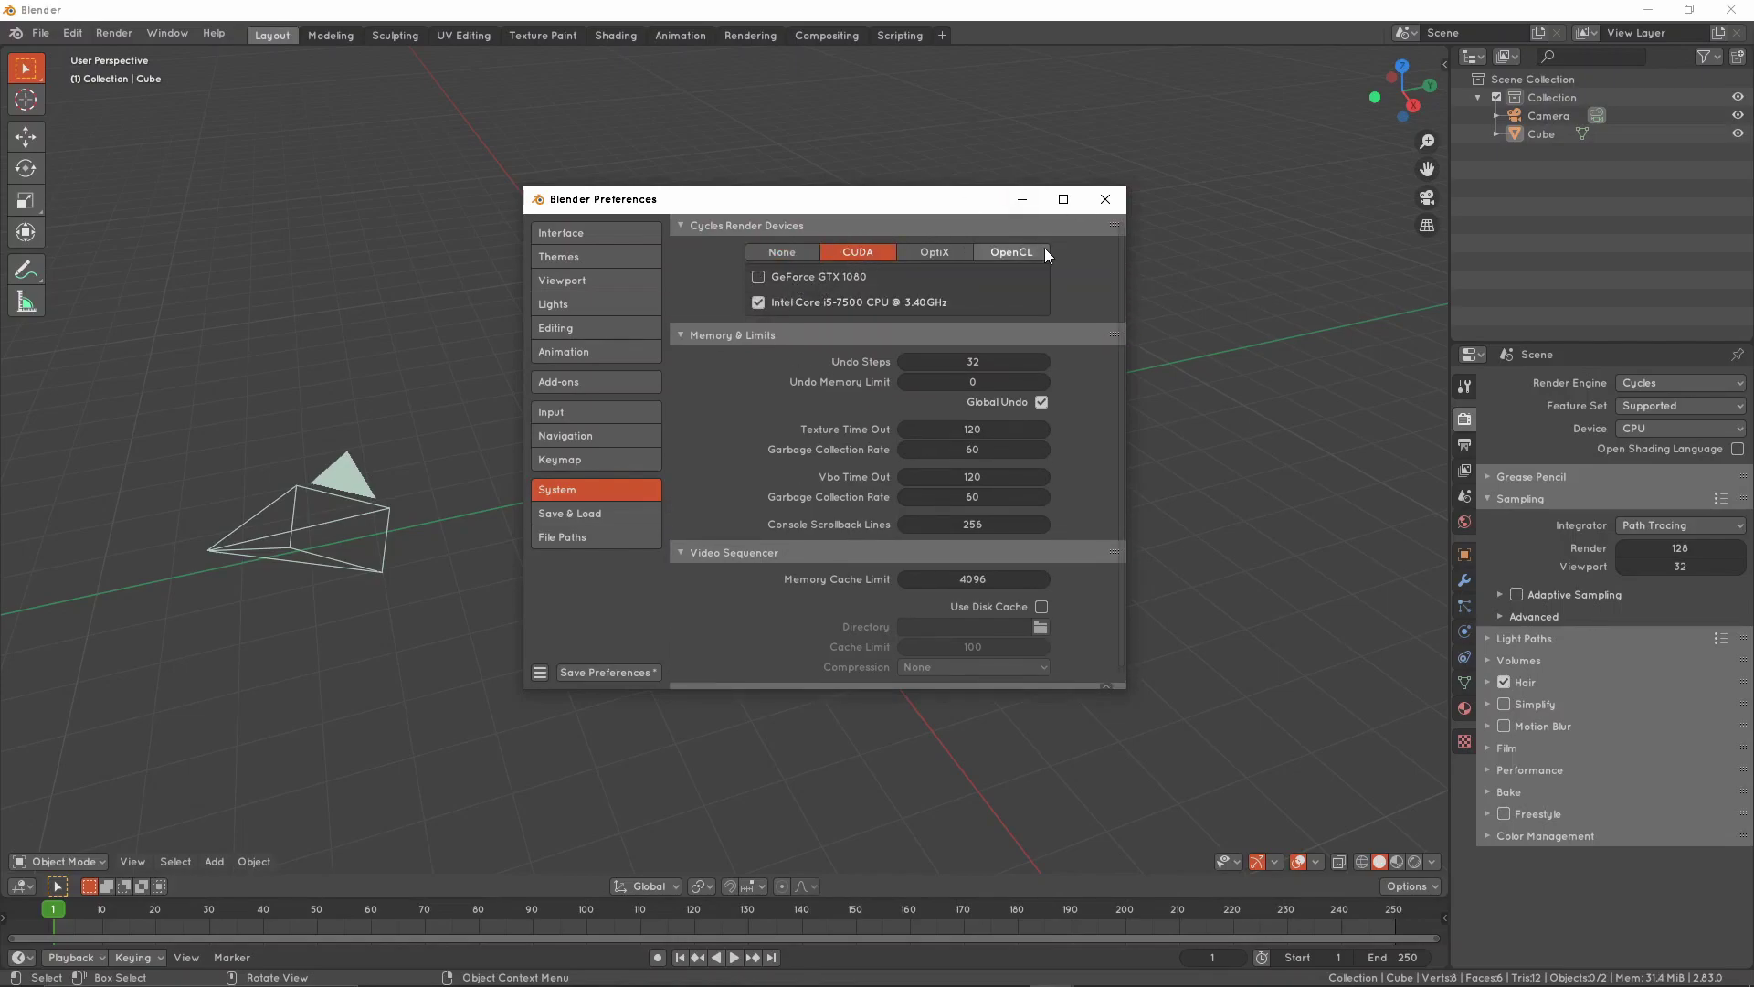
left_click(1669, 435)
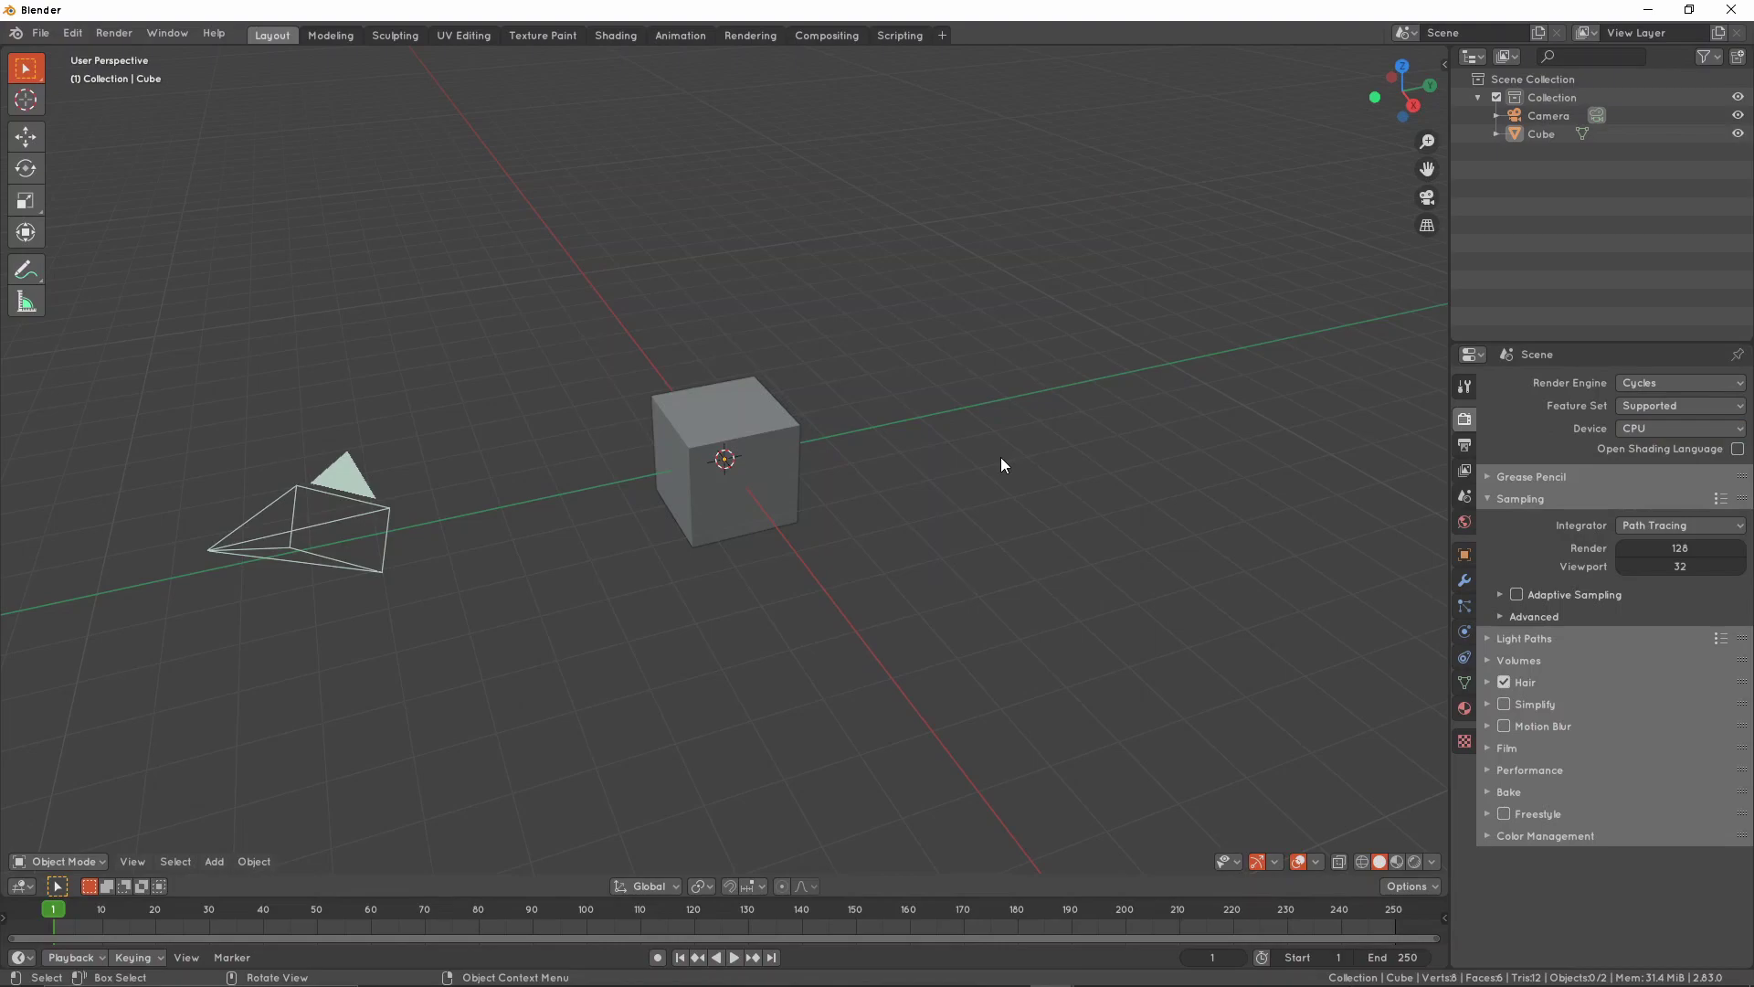
key("shift+z")
Set the Cycles render devices in the preferences to CUDA with only the GeForce GTX 1080 enabled
left_click(1052, 968)
left_click(1133, 883)
left_click(777, 248)
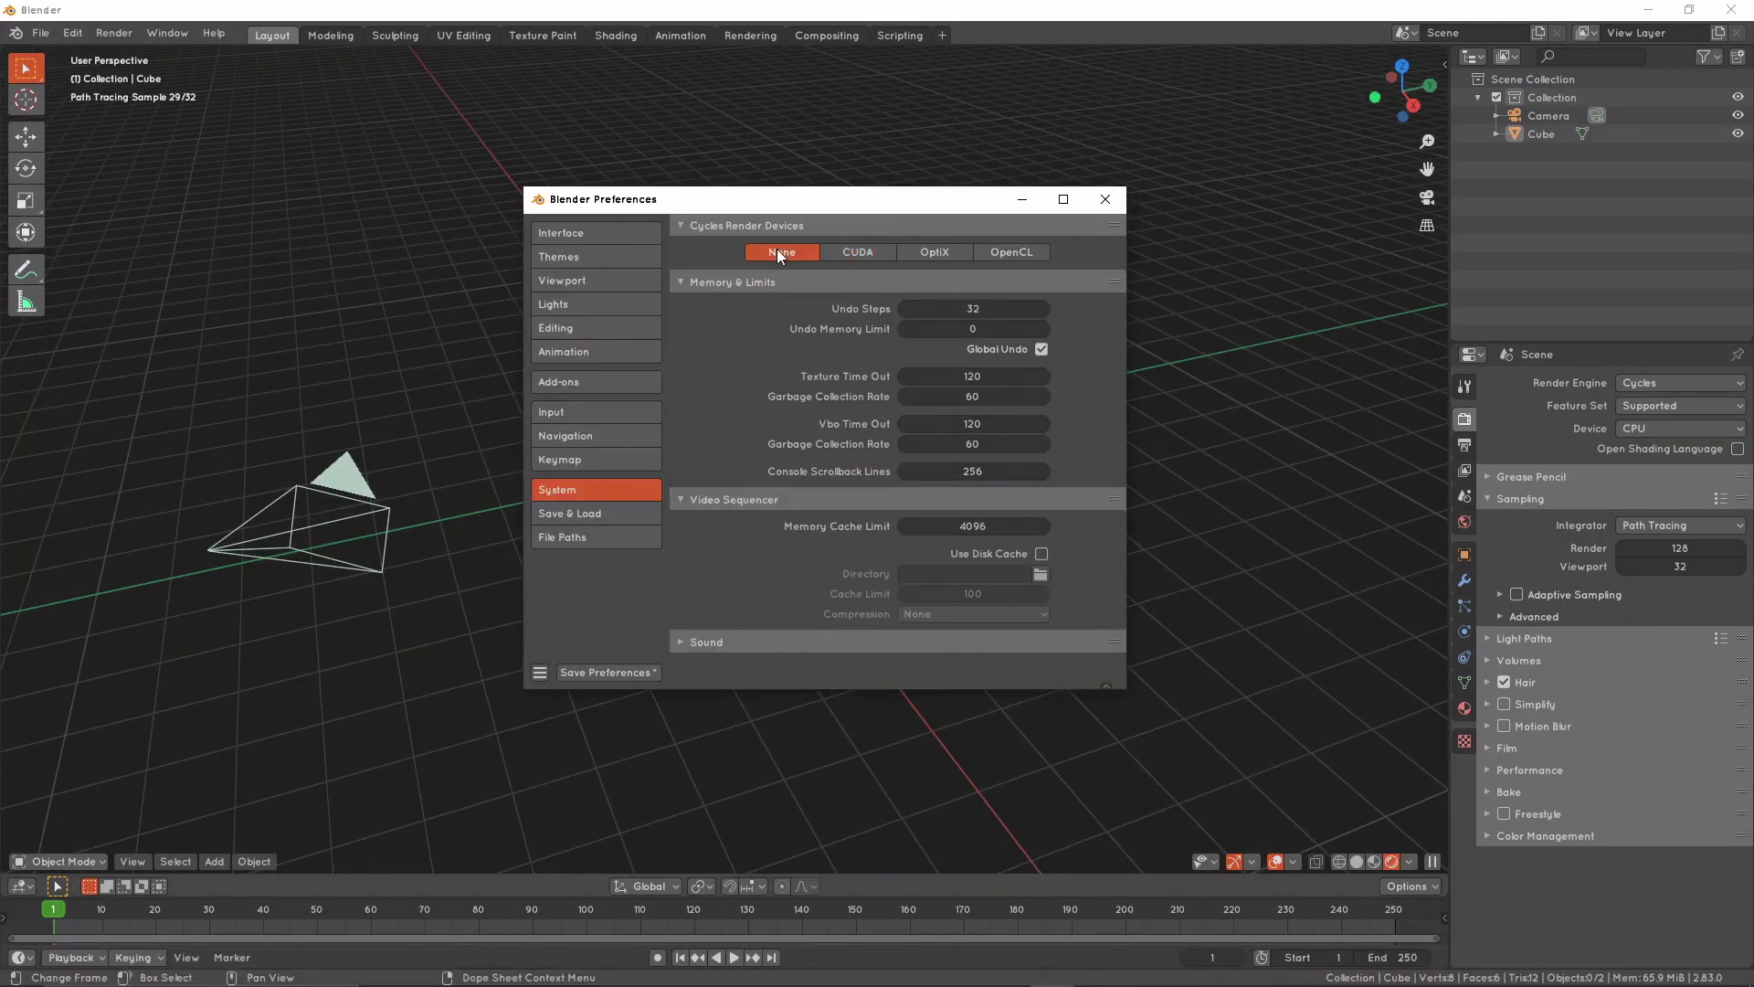
left_click(859, 255)
left_click(808, 251)
left_click(837, 250)
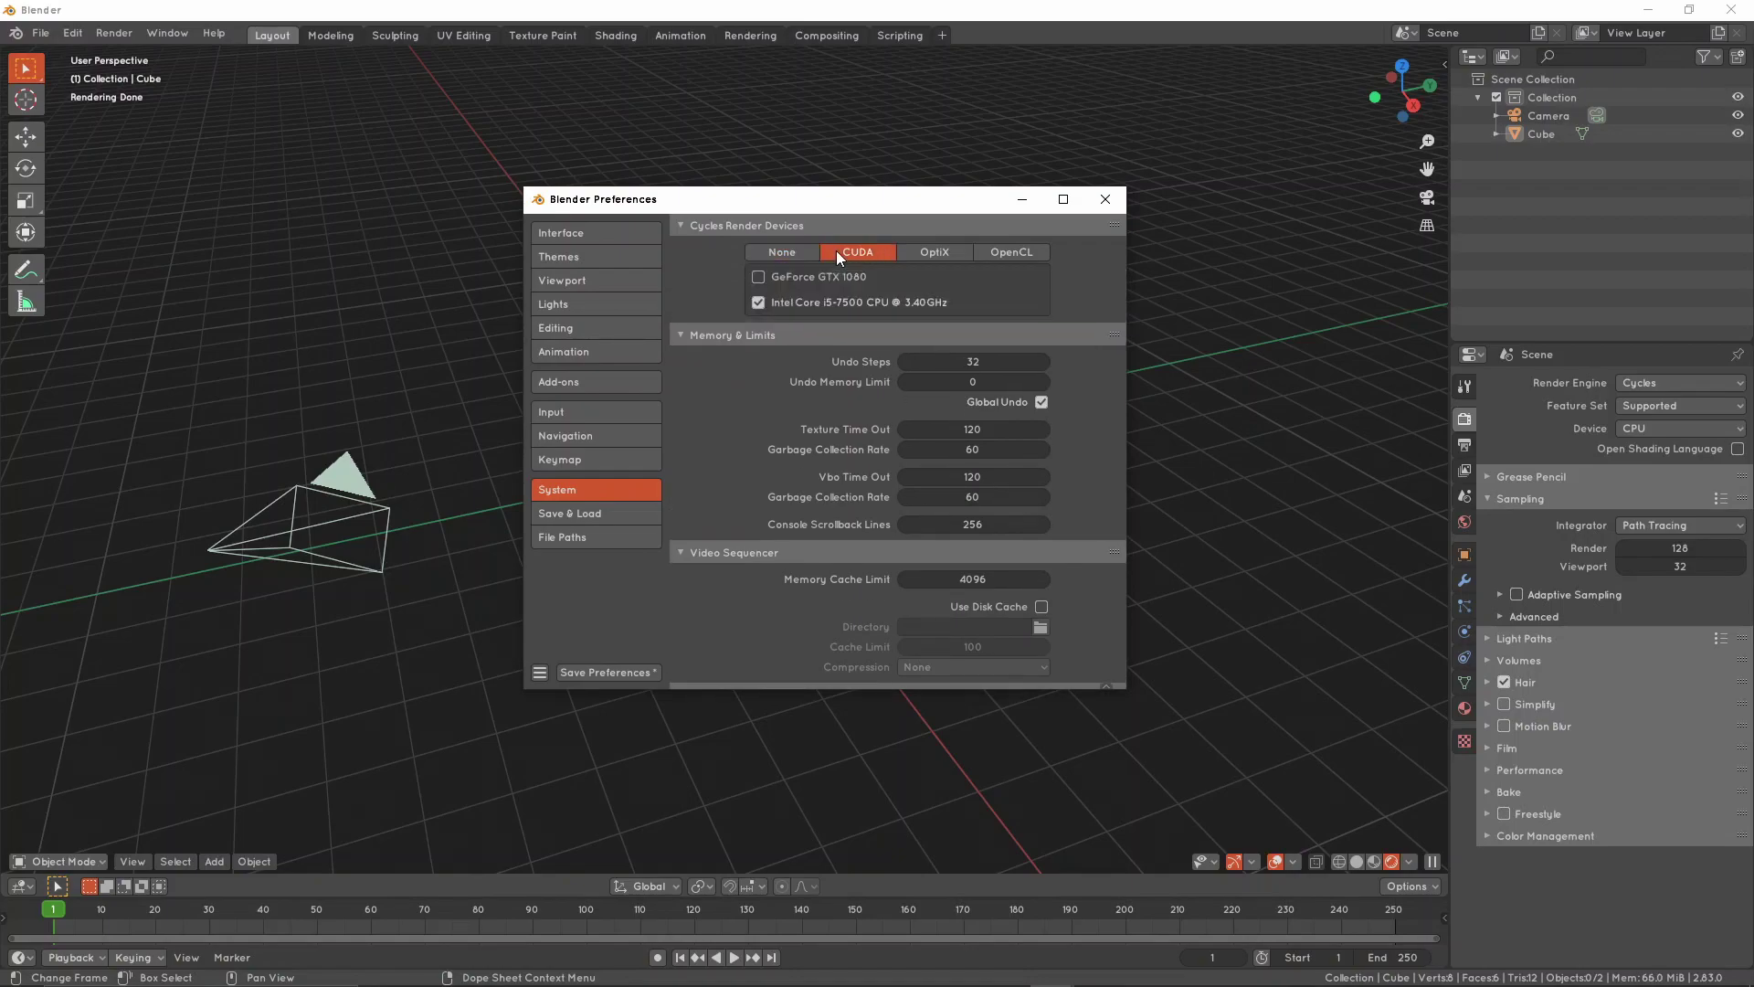
left_click(812, 277)
left_click(821, 303)
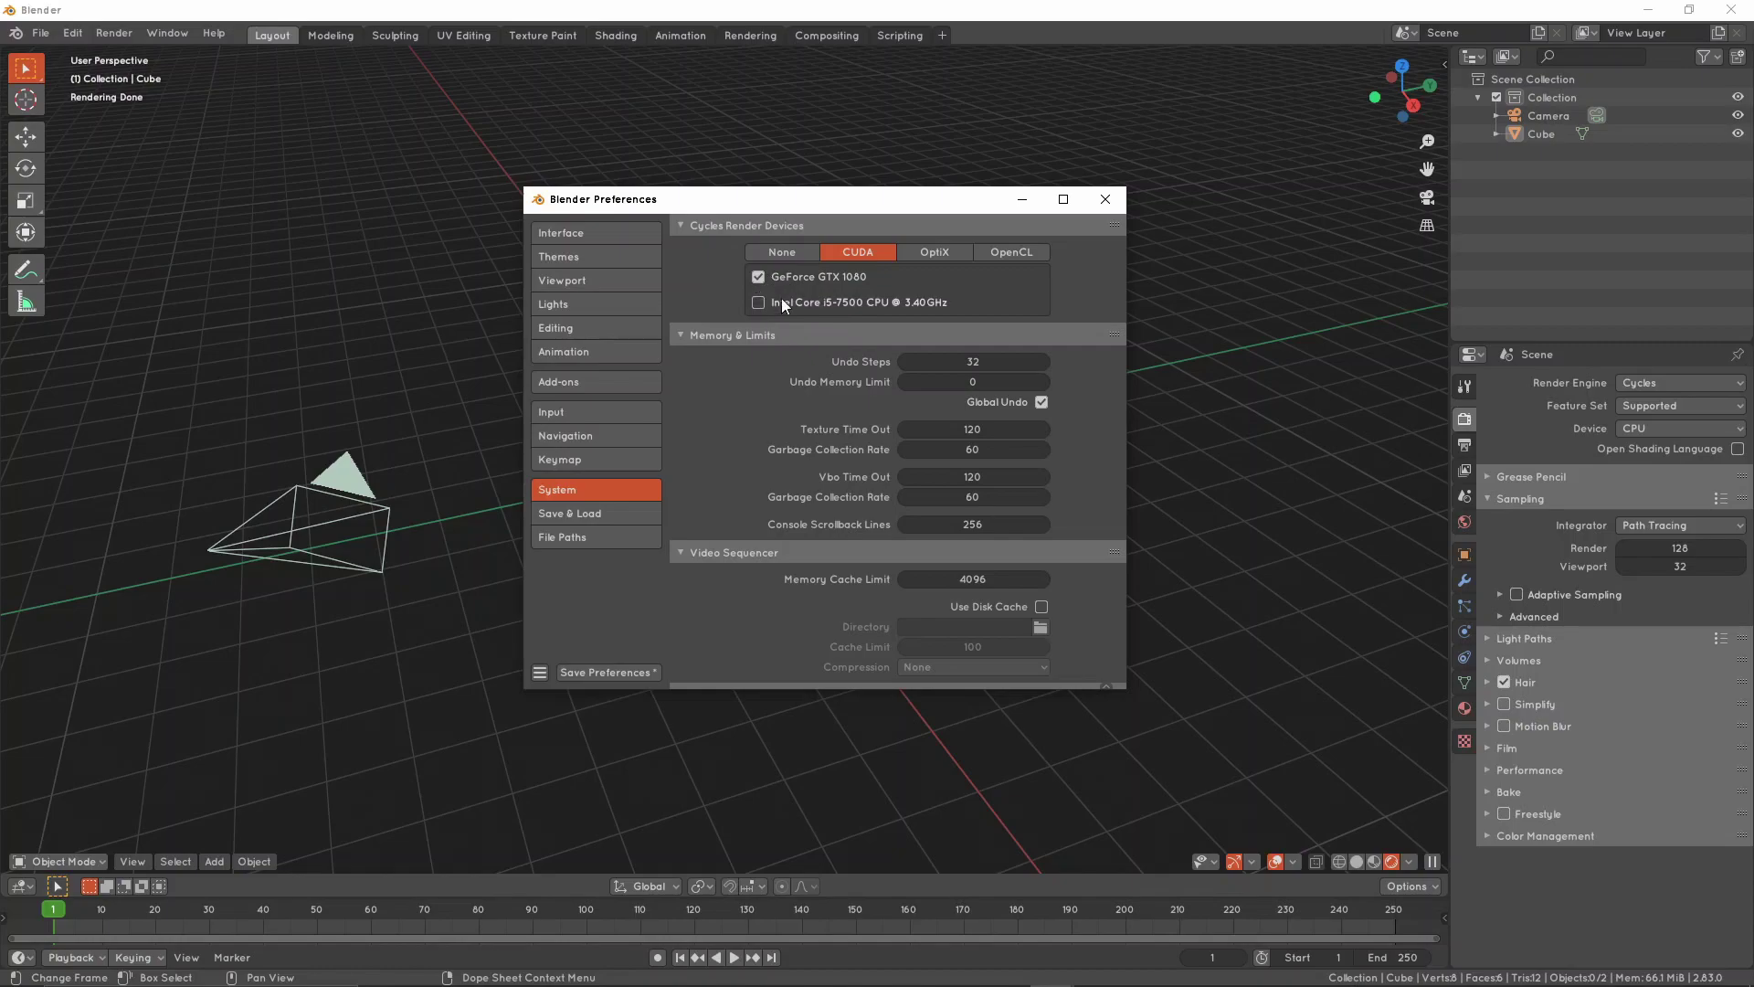
Set the scene's Cycles device to GPU Compute and close the Preferences window
left_click(1647, 431)
left_click(1647, 464)
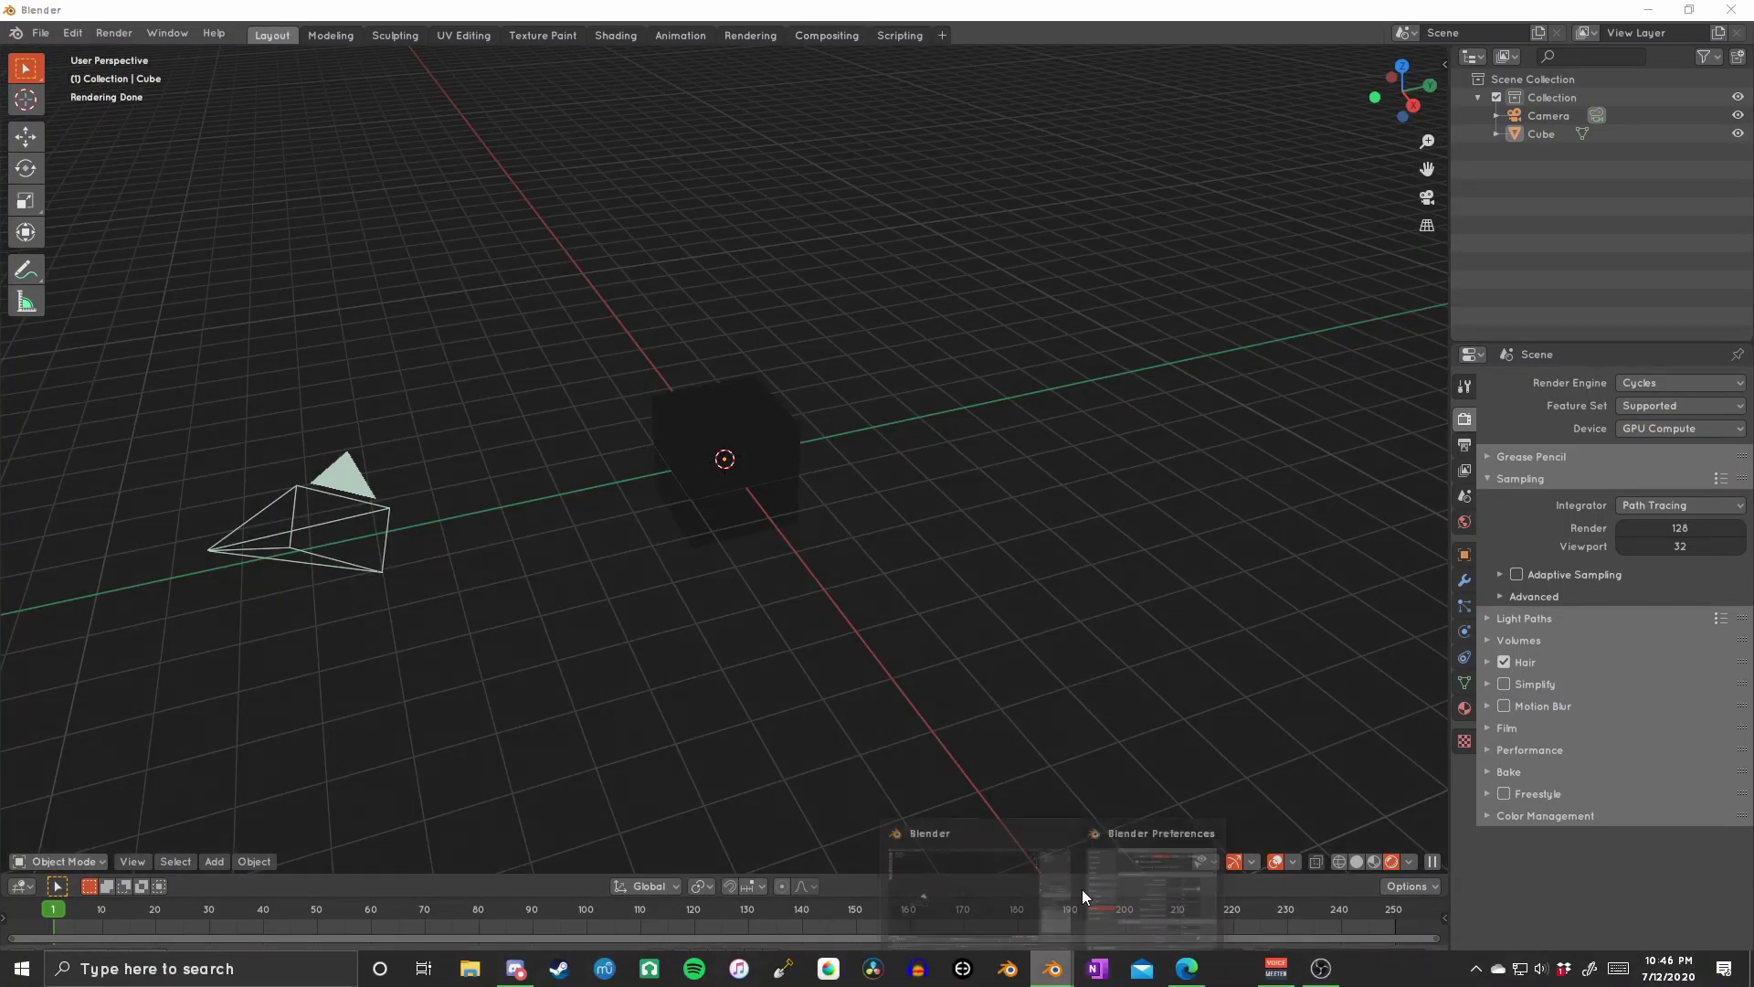
left_click(1073, 909)
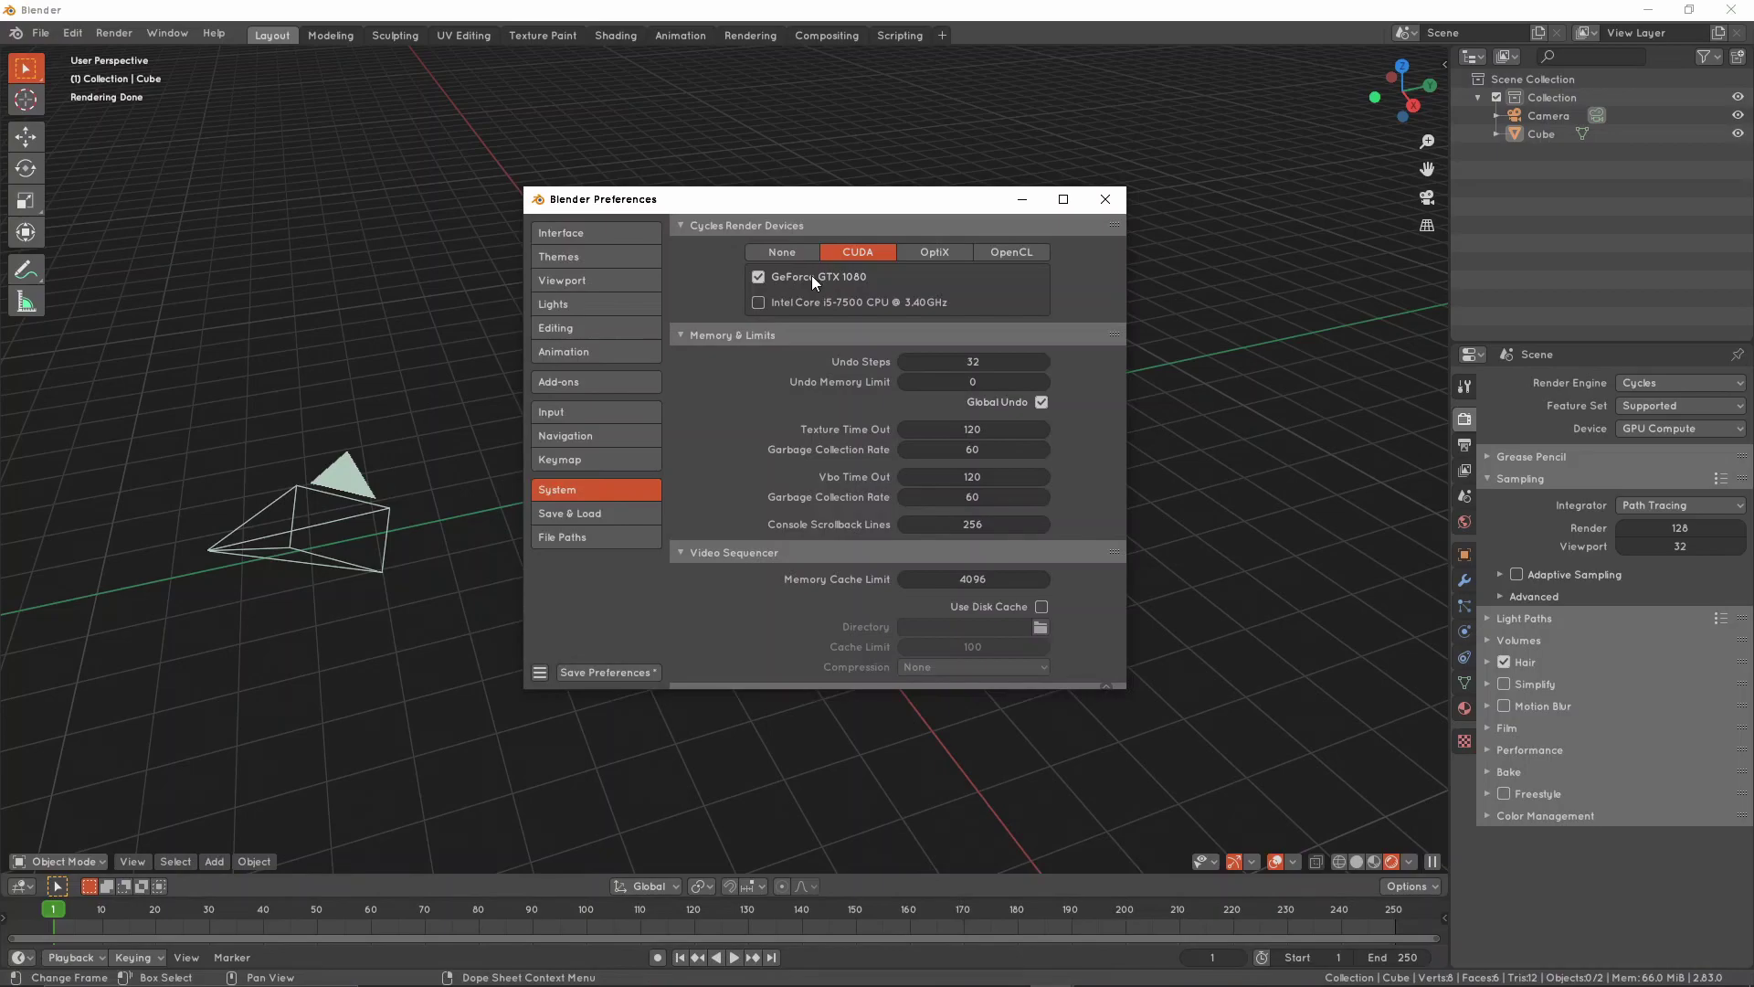
left_click(1105, 199)
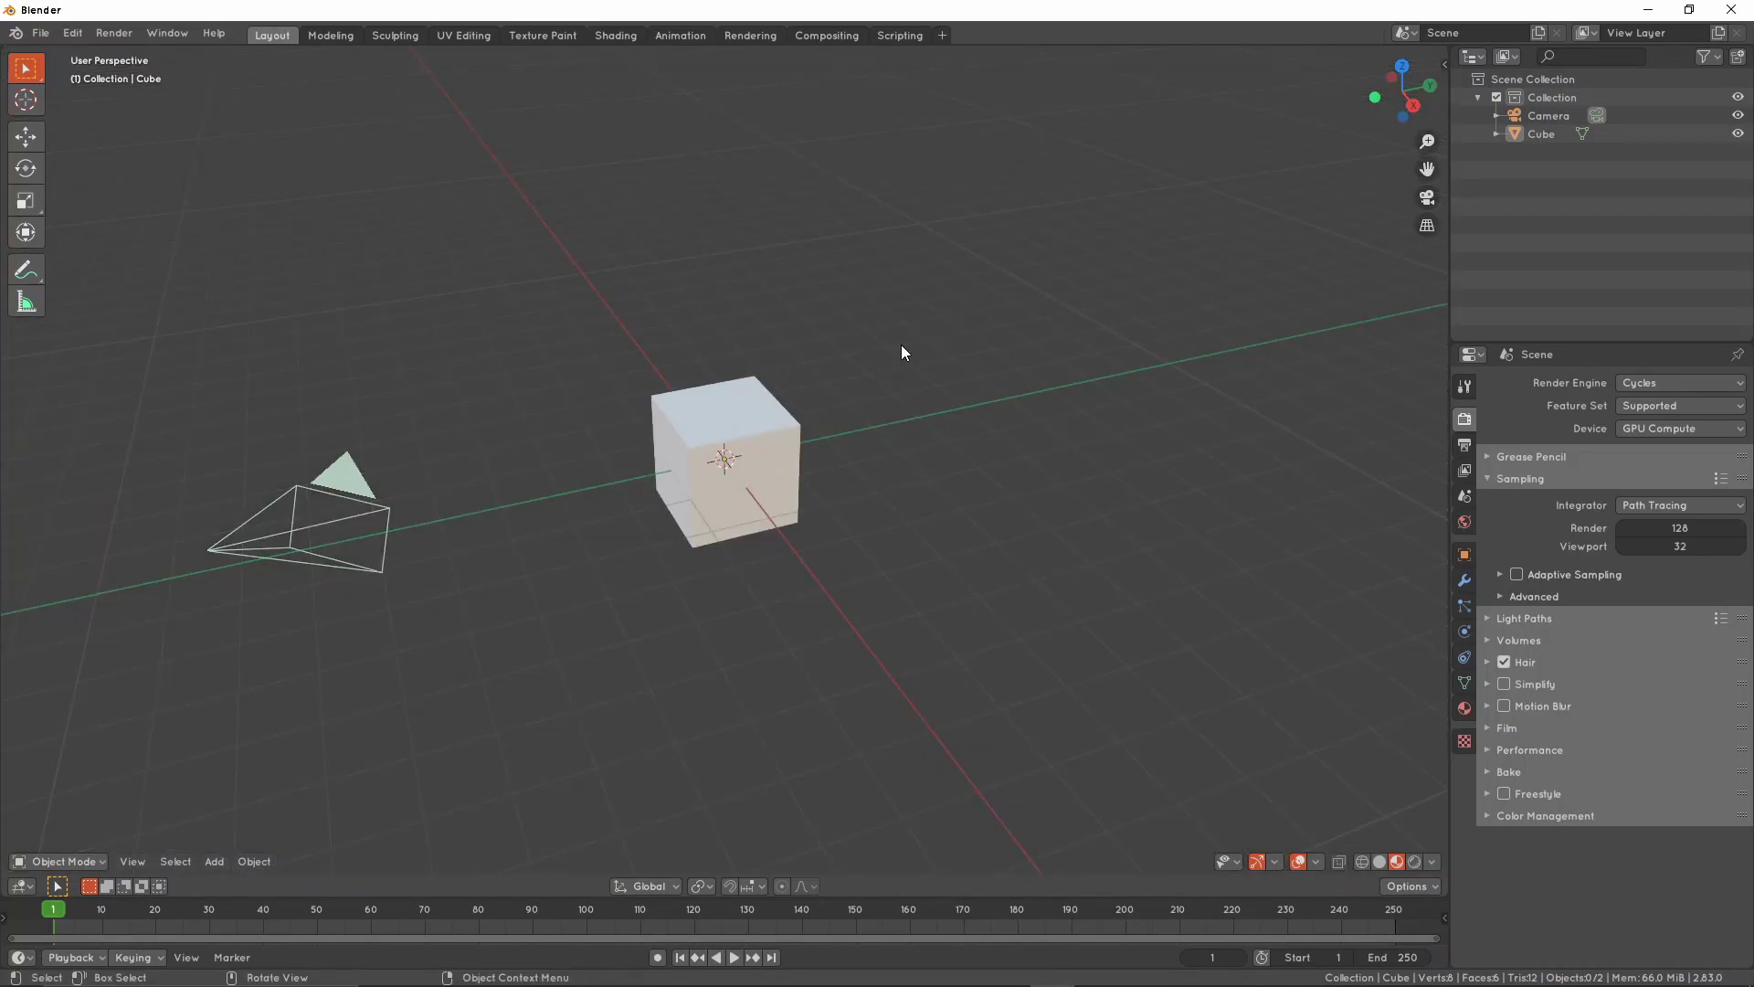
Set the scene's Cycles device to CPU and display the viewport in Rendered shading
left_click(1648, 431)
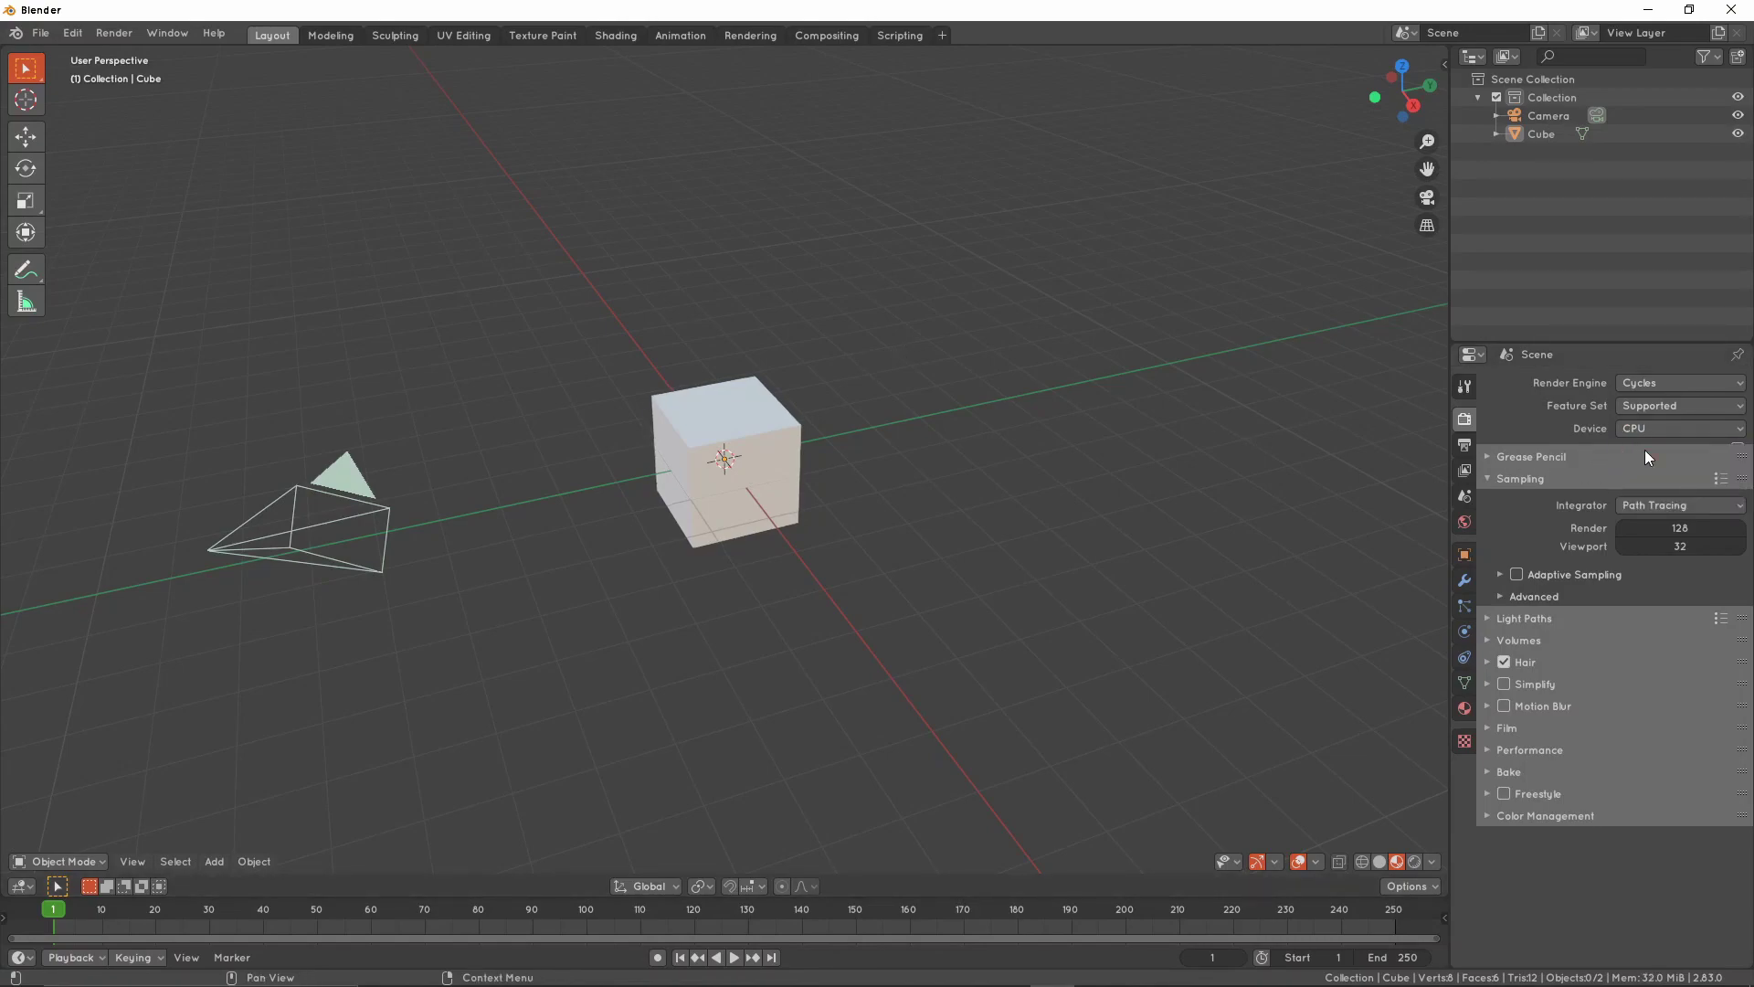
left_click(1652, 452)
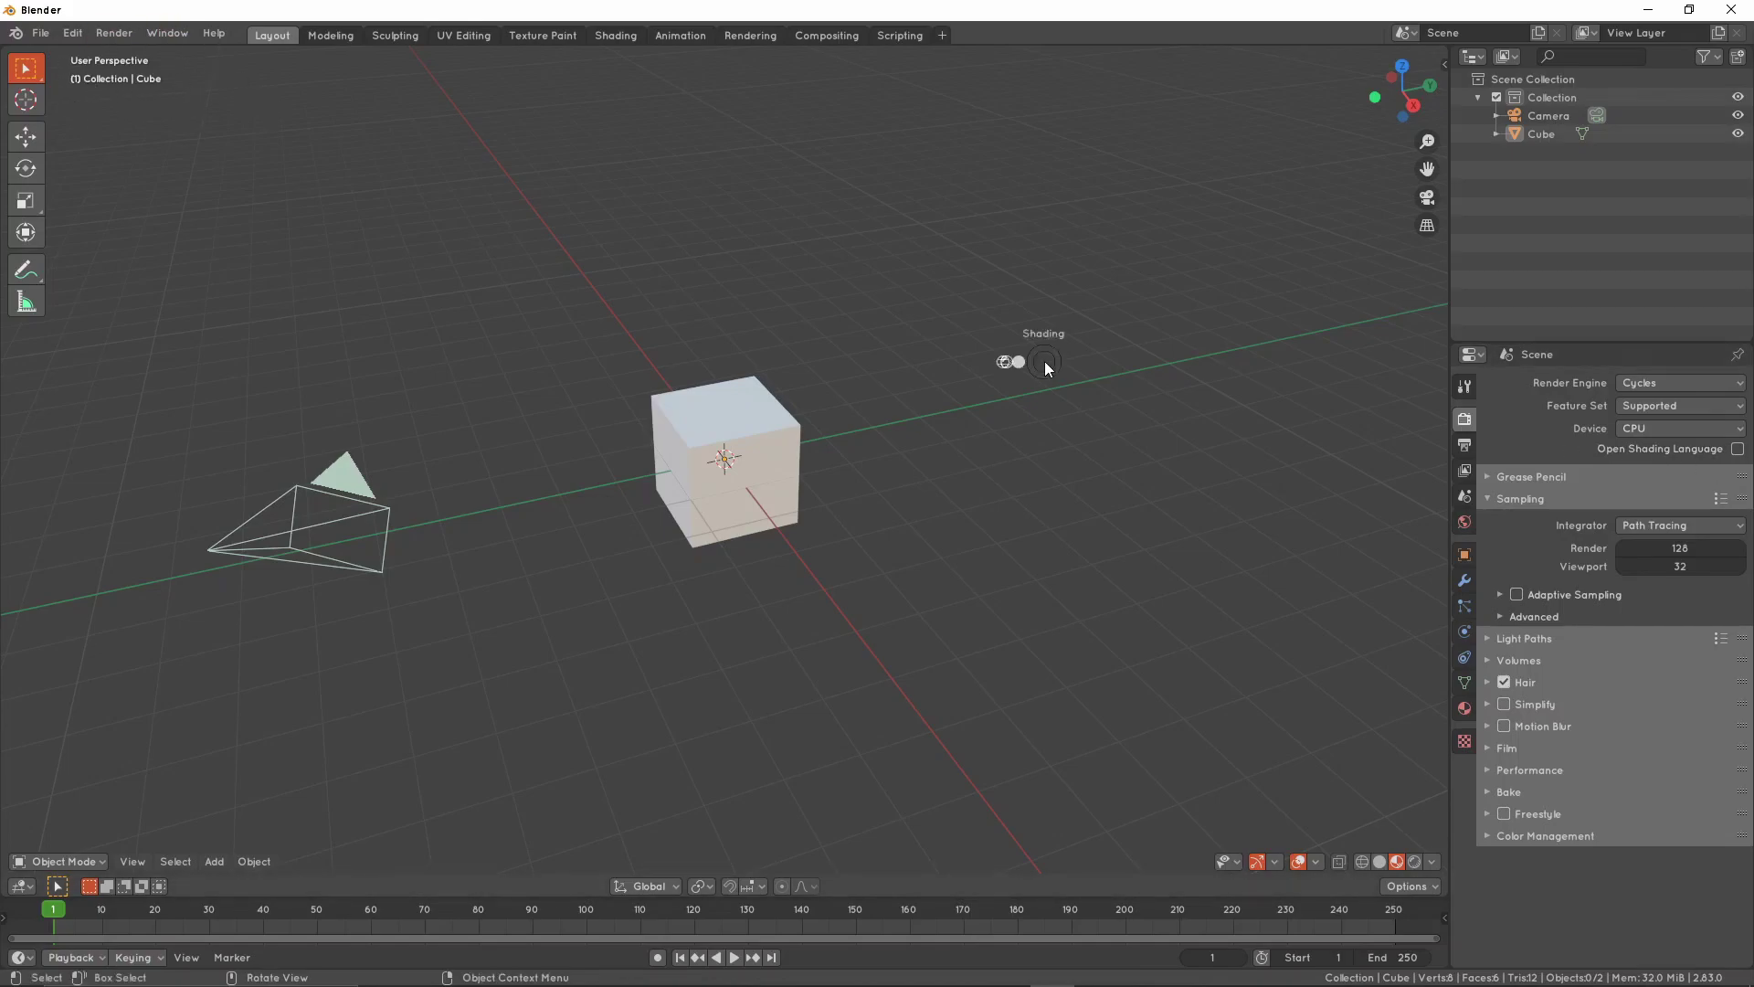
key("shift+z")
key("shift+z")
key("z")
key("8")
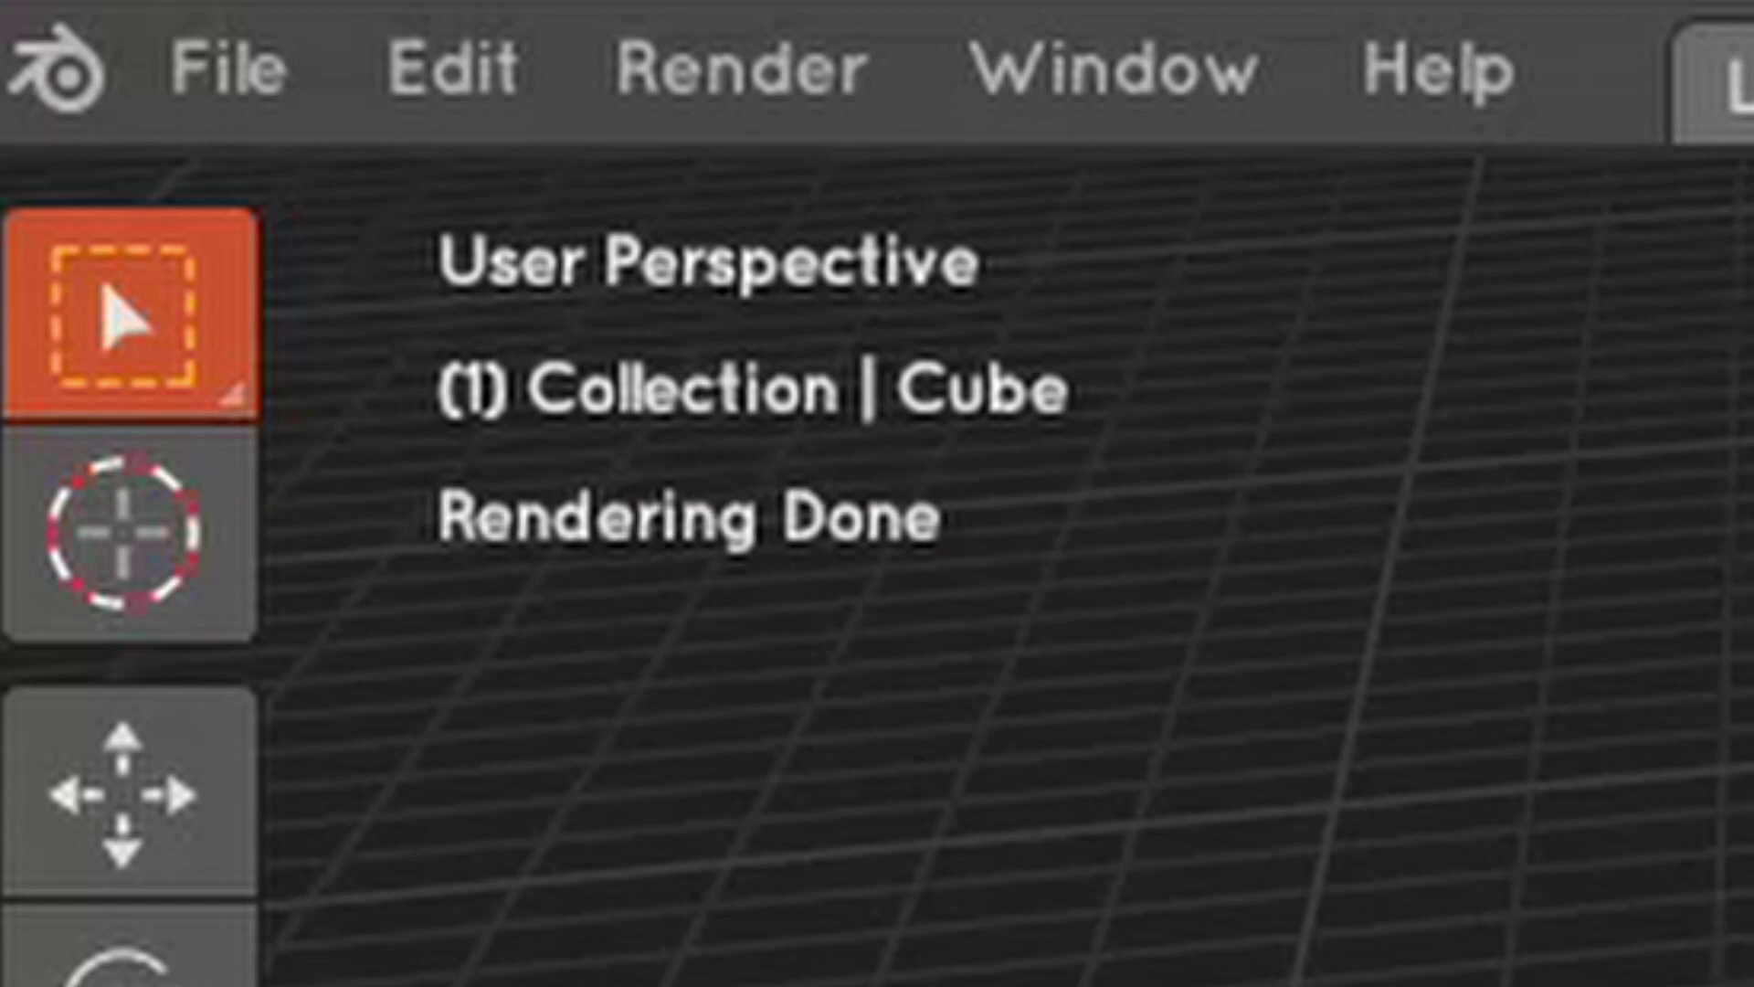
Compare the viewport in Rendered and Material Preview shading, ending in Solid shading
key("z")
key("6")
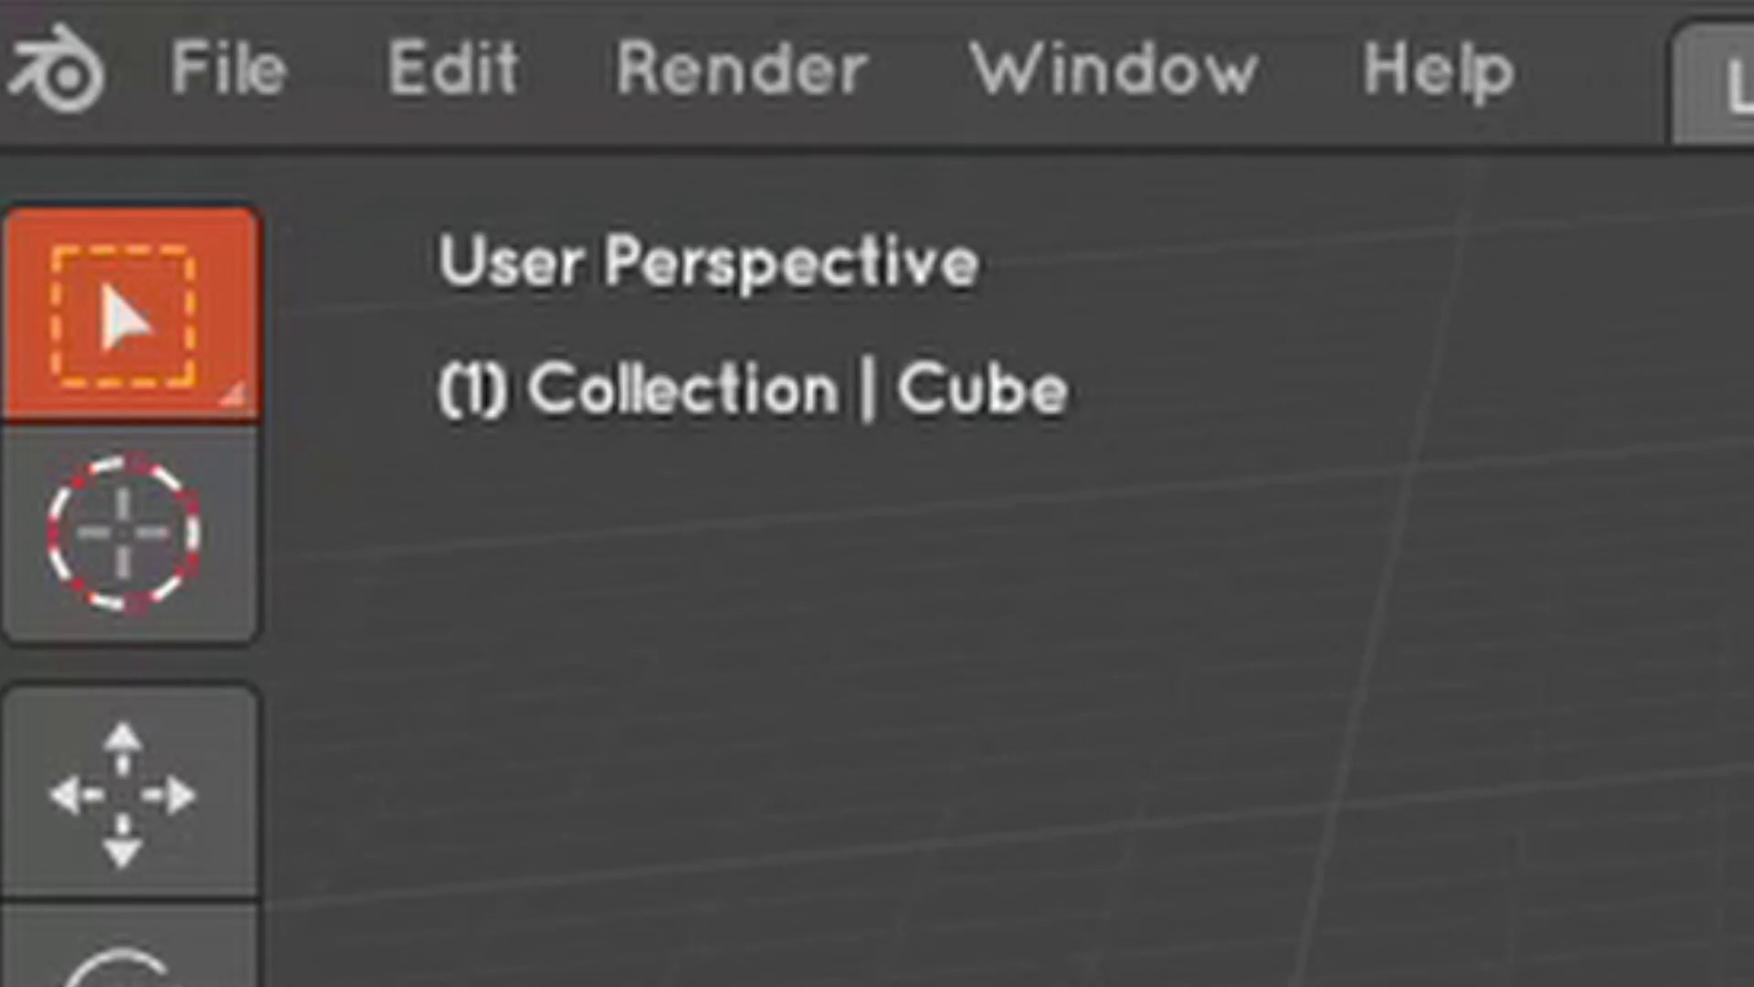
key("z")
key("8")
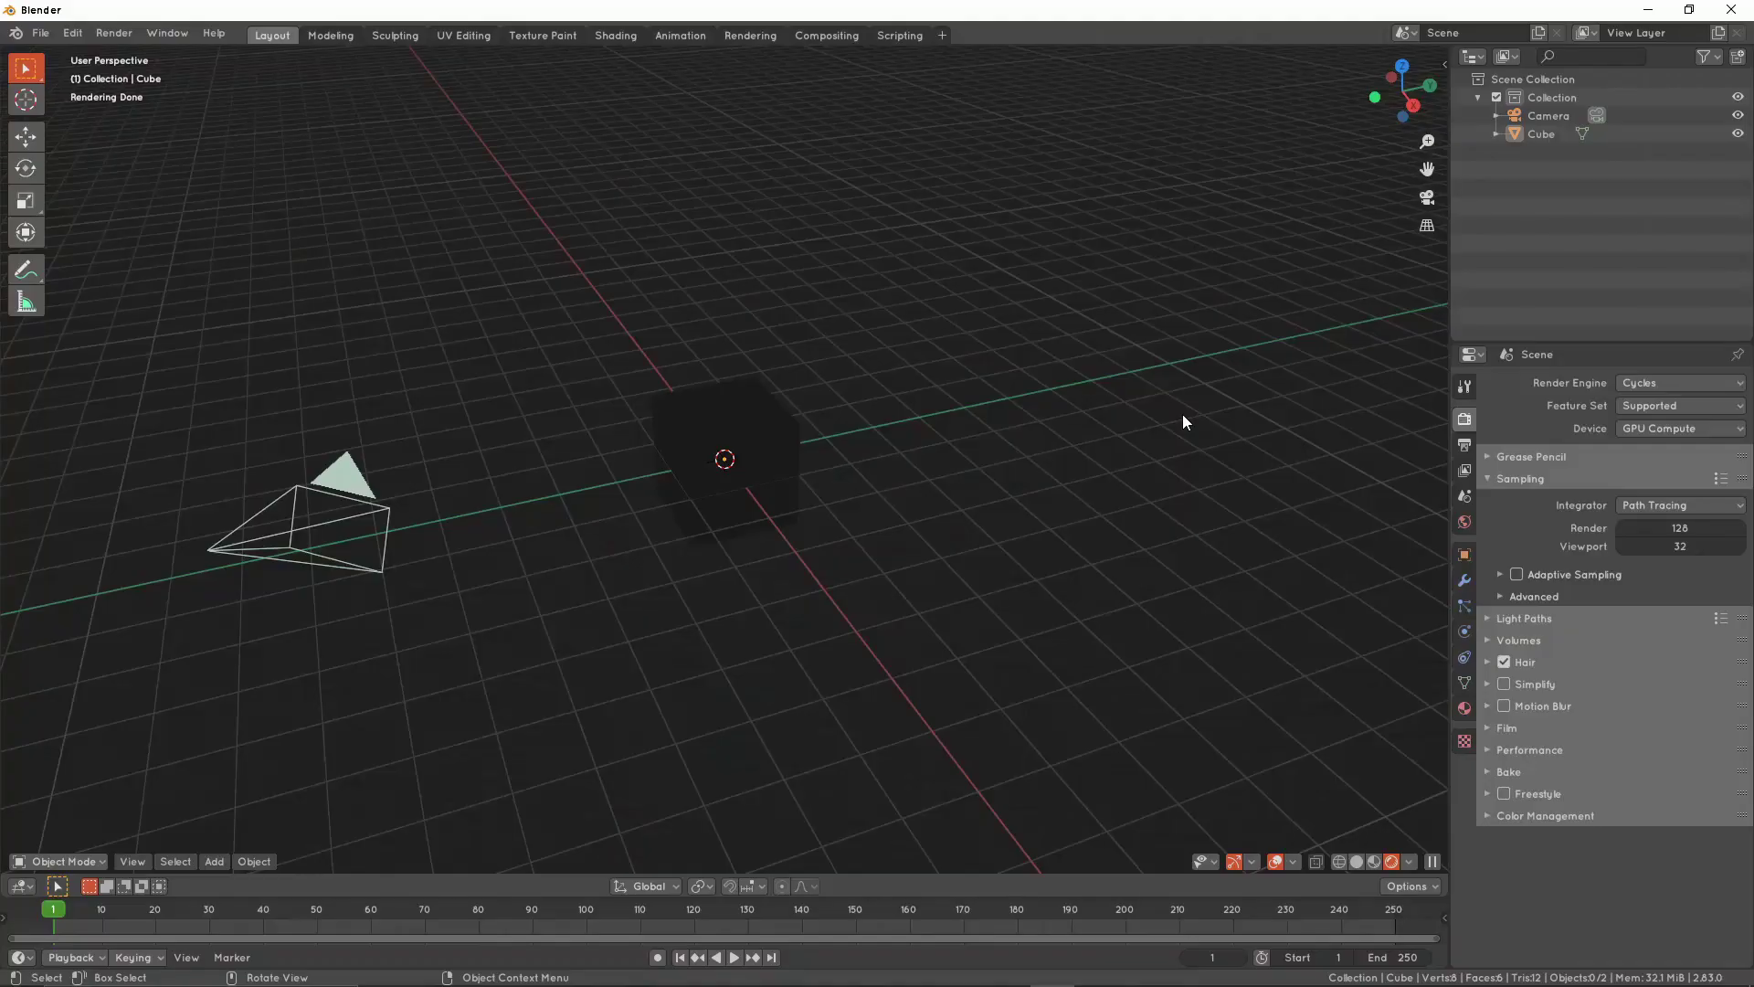
key("z")
key("6")
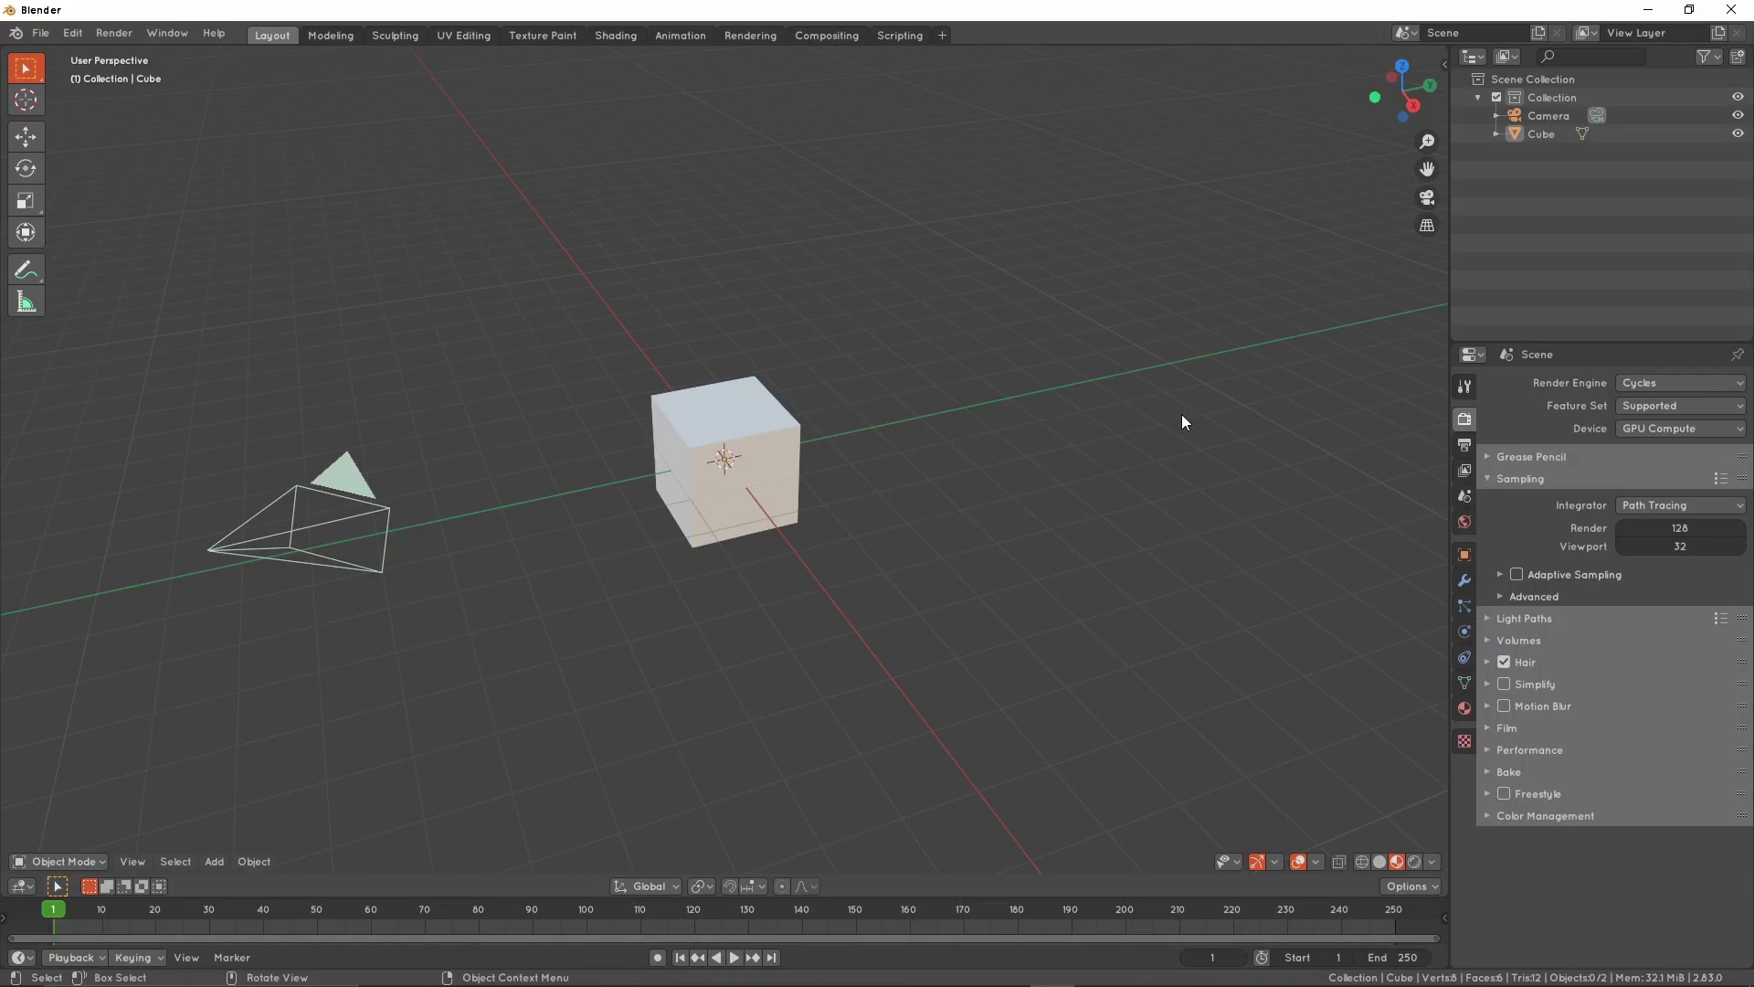
key("z")
key("8")
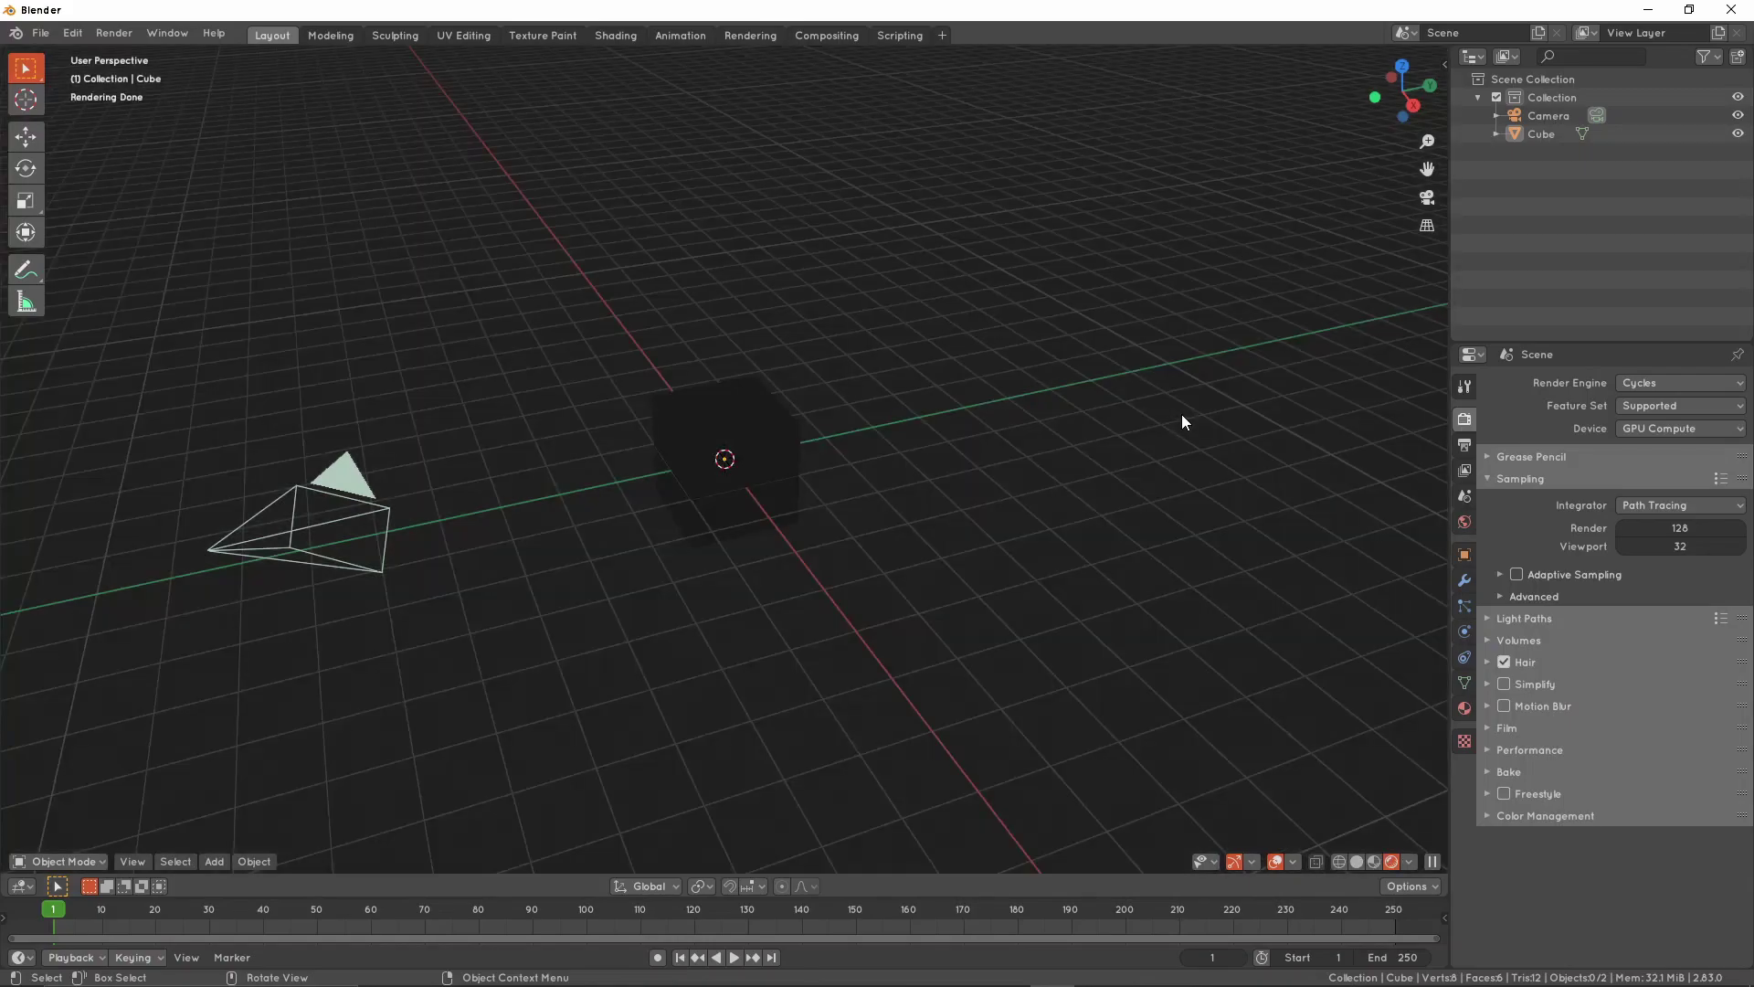
key("z")
key("2")
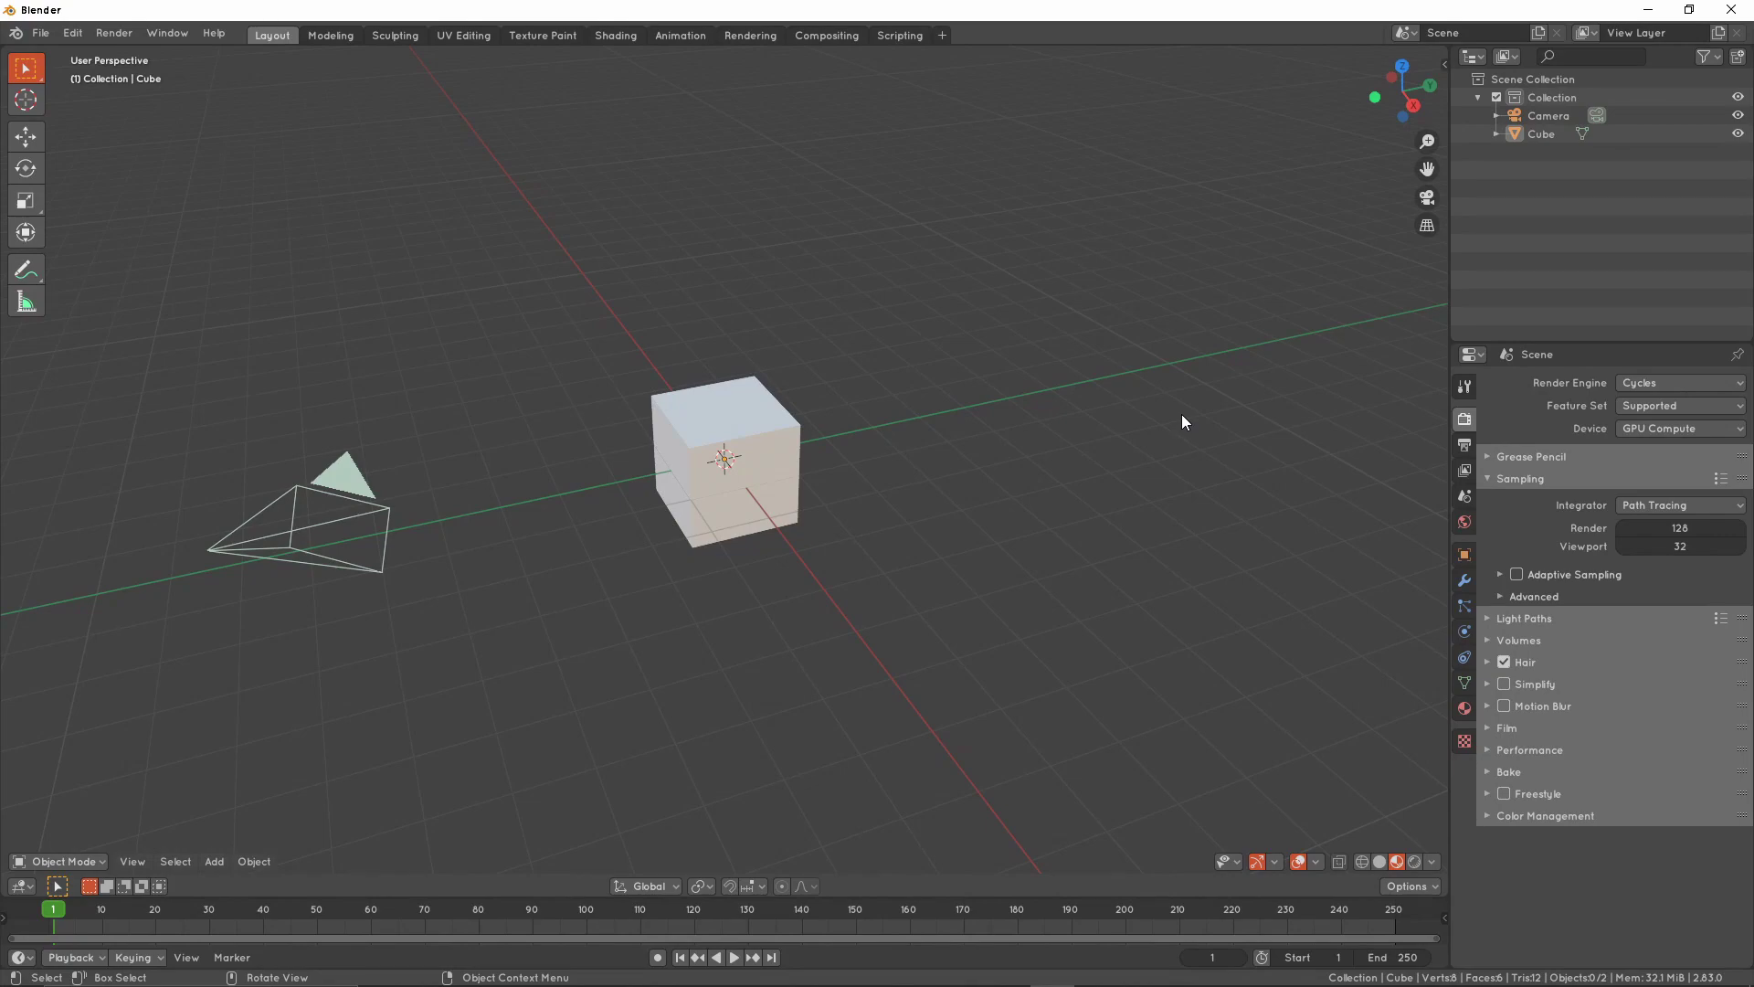
key("z")
key("6")
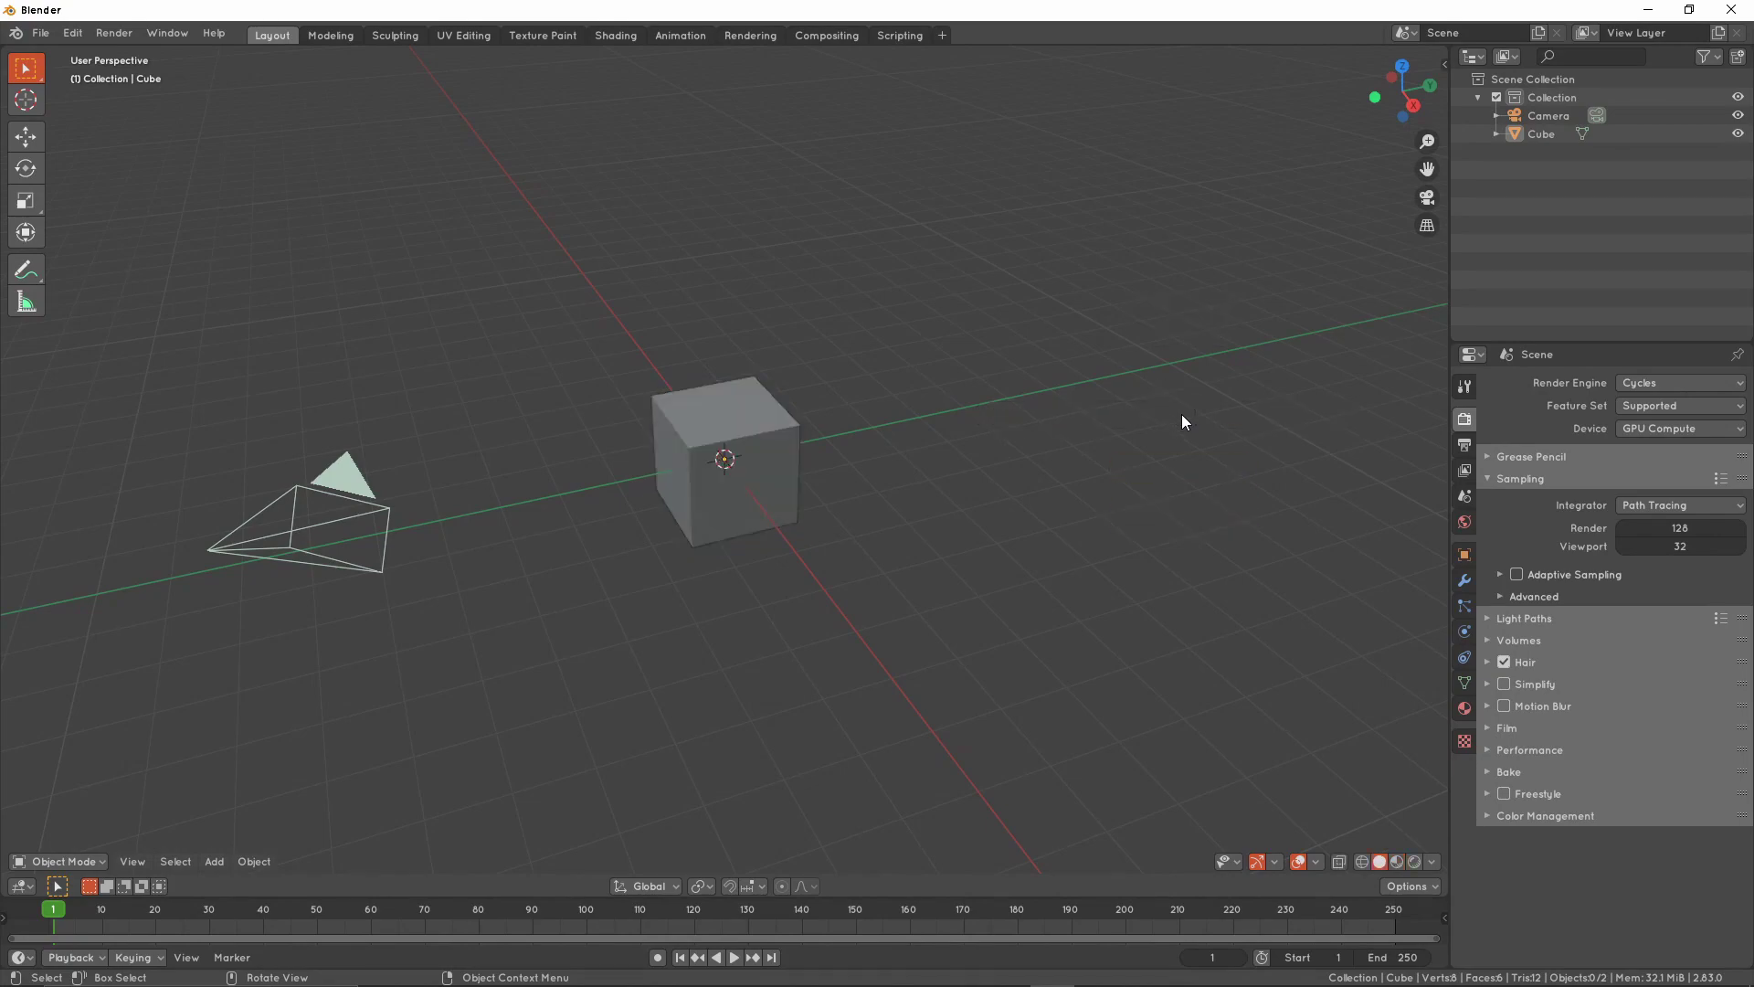
Switch the scene's Cycles device to CPU and back to GPU Compute
left_click(1640, 428)
left_click(1647, 449)
left_click(1653, 426)
left_click(1643, 469)
Open the Preferences to review the CUDA devices selected for Cycles rendering, and close them again
left_click(72, 33)
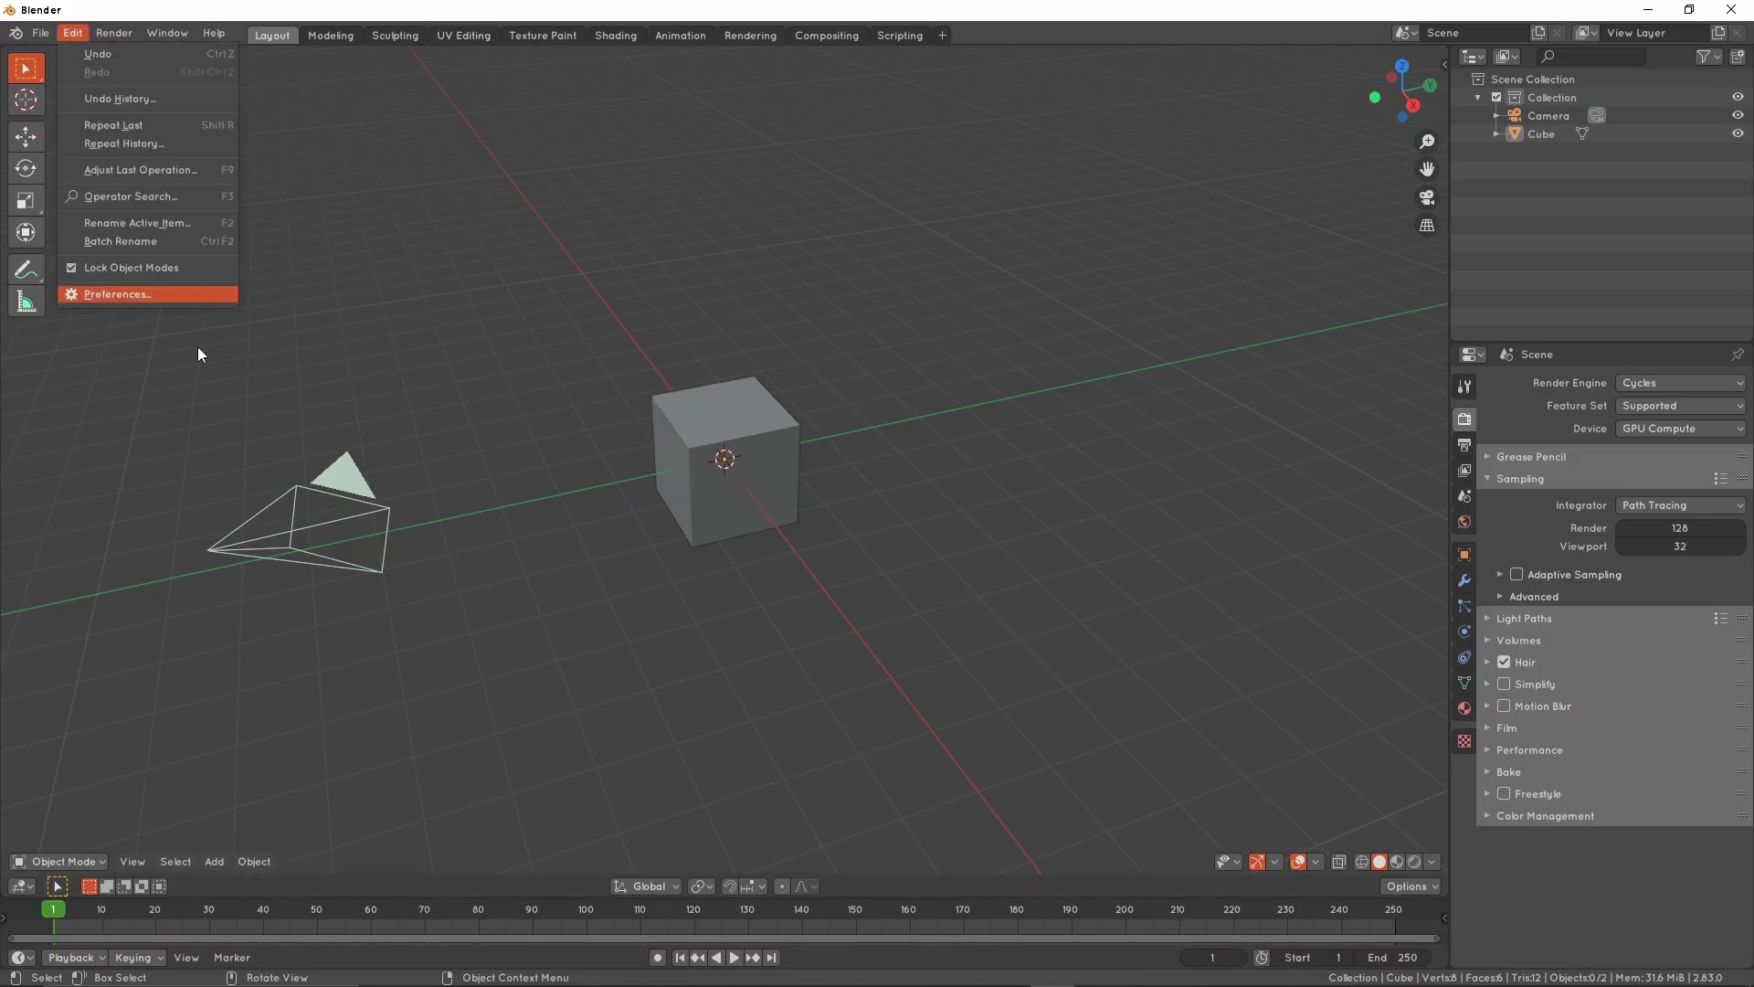
left_click(155, 297)
left_click_drag(365, 72, 849, 168)
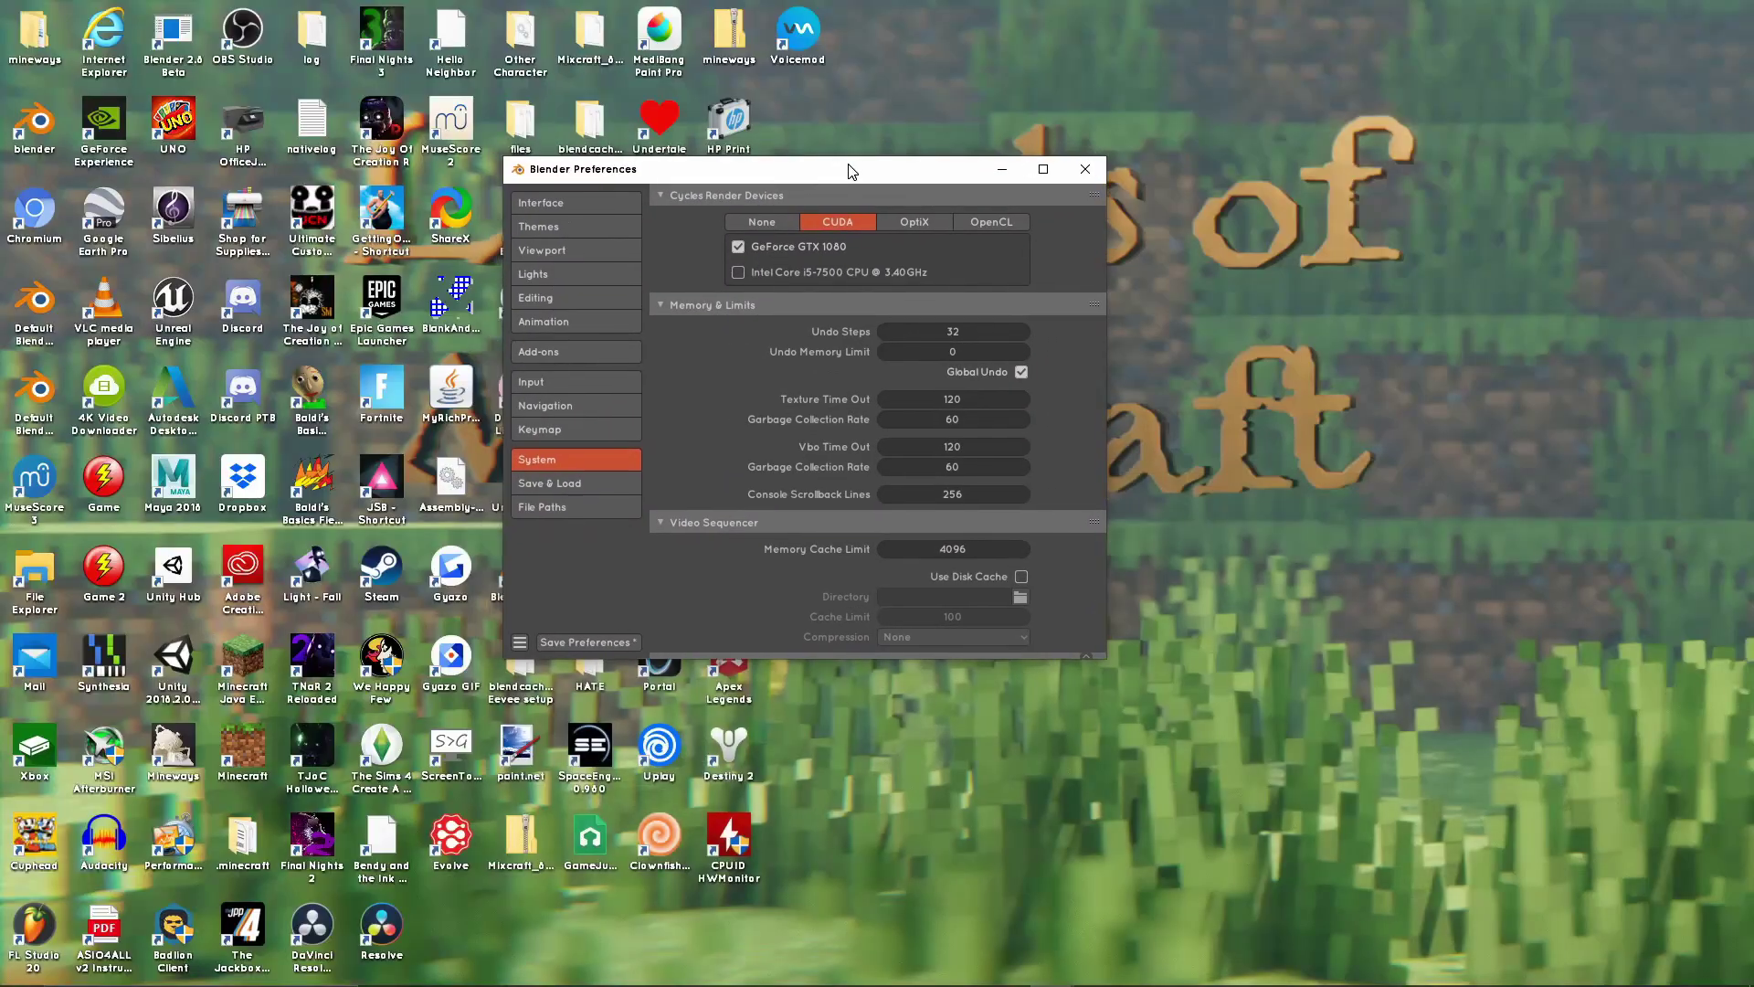
left_click(989, 890)
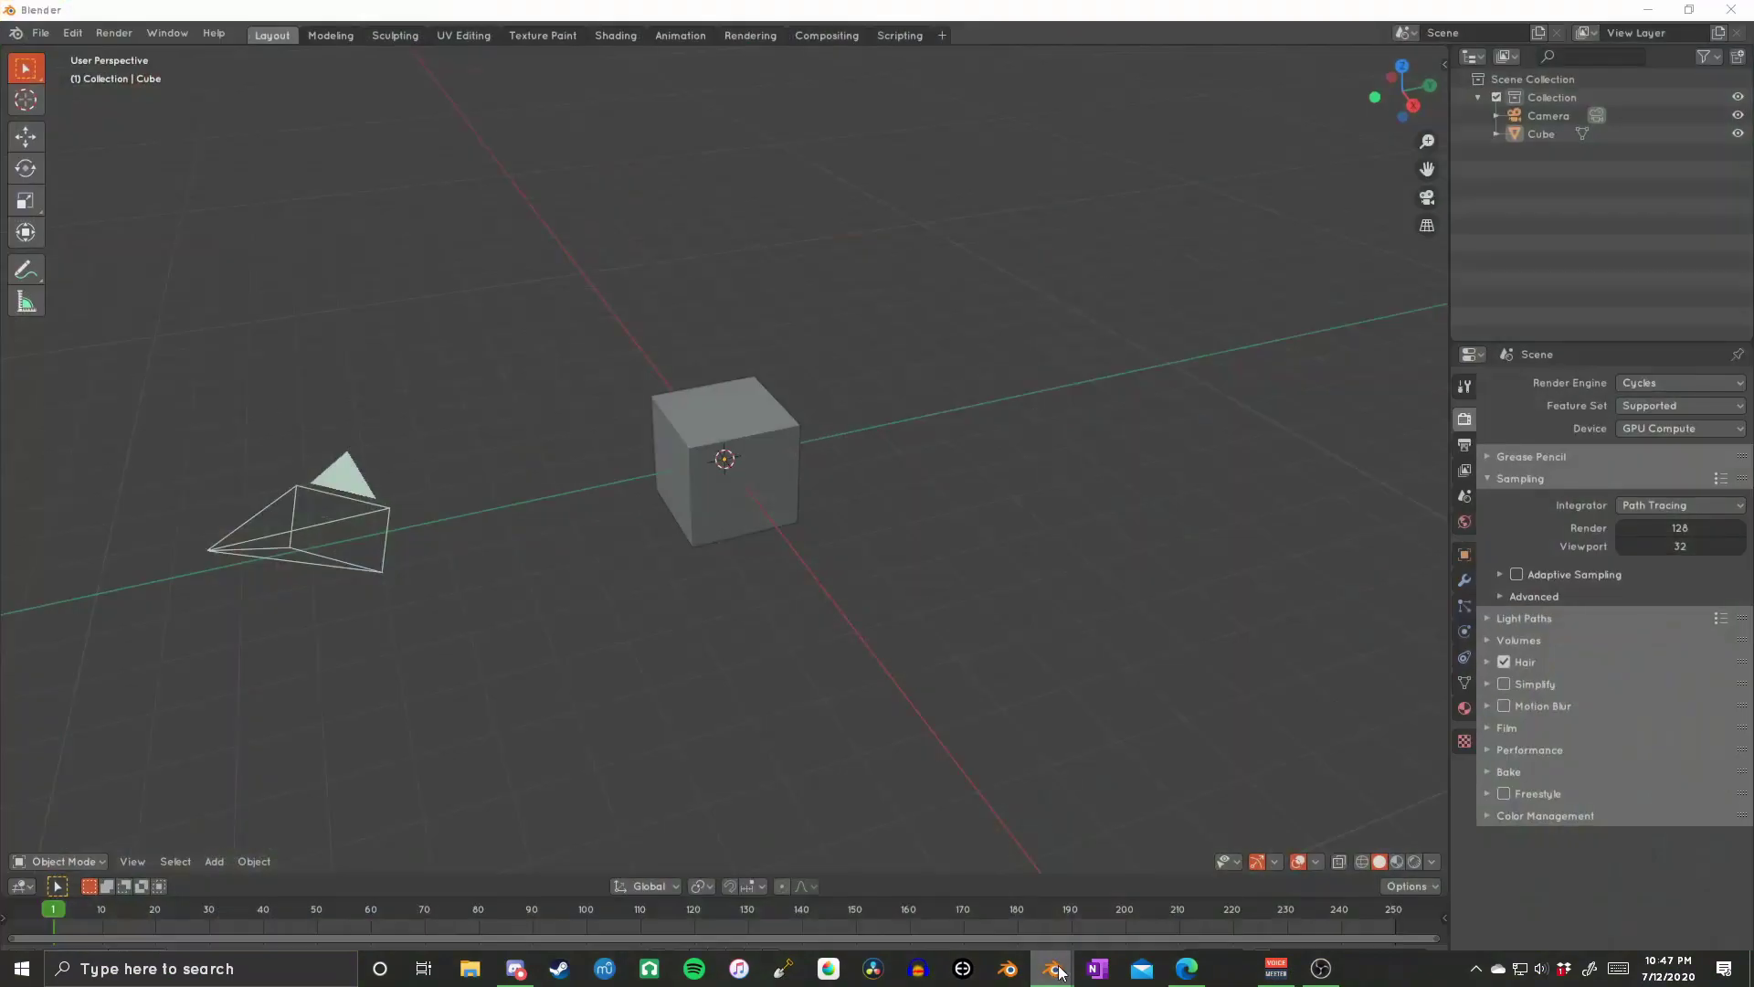
left_click(912, 172)
left_click_drag(896, 178, 901, 207)
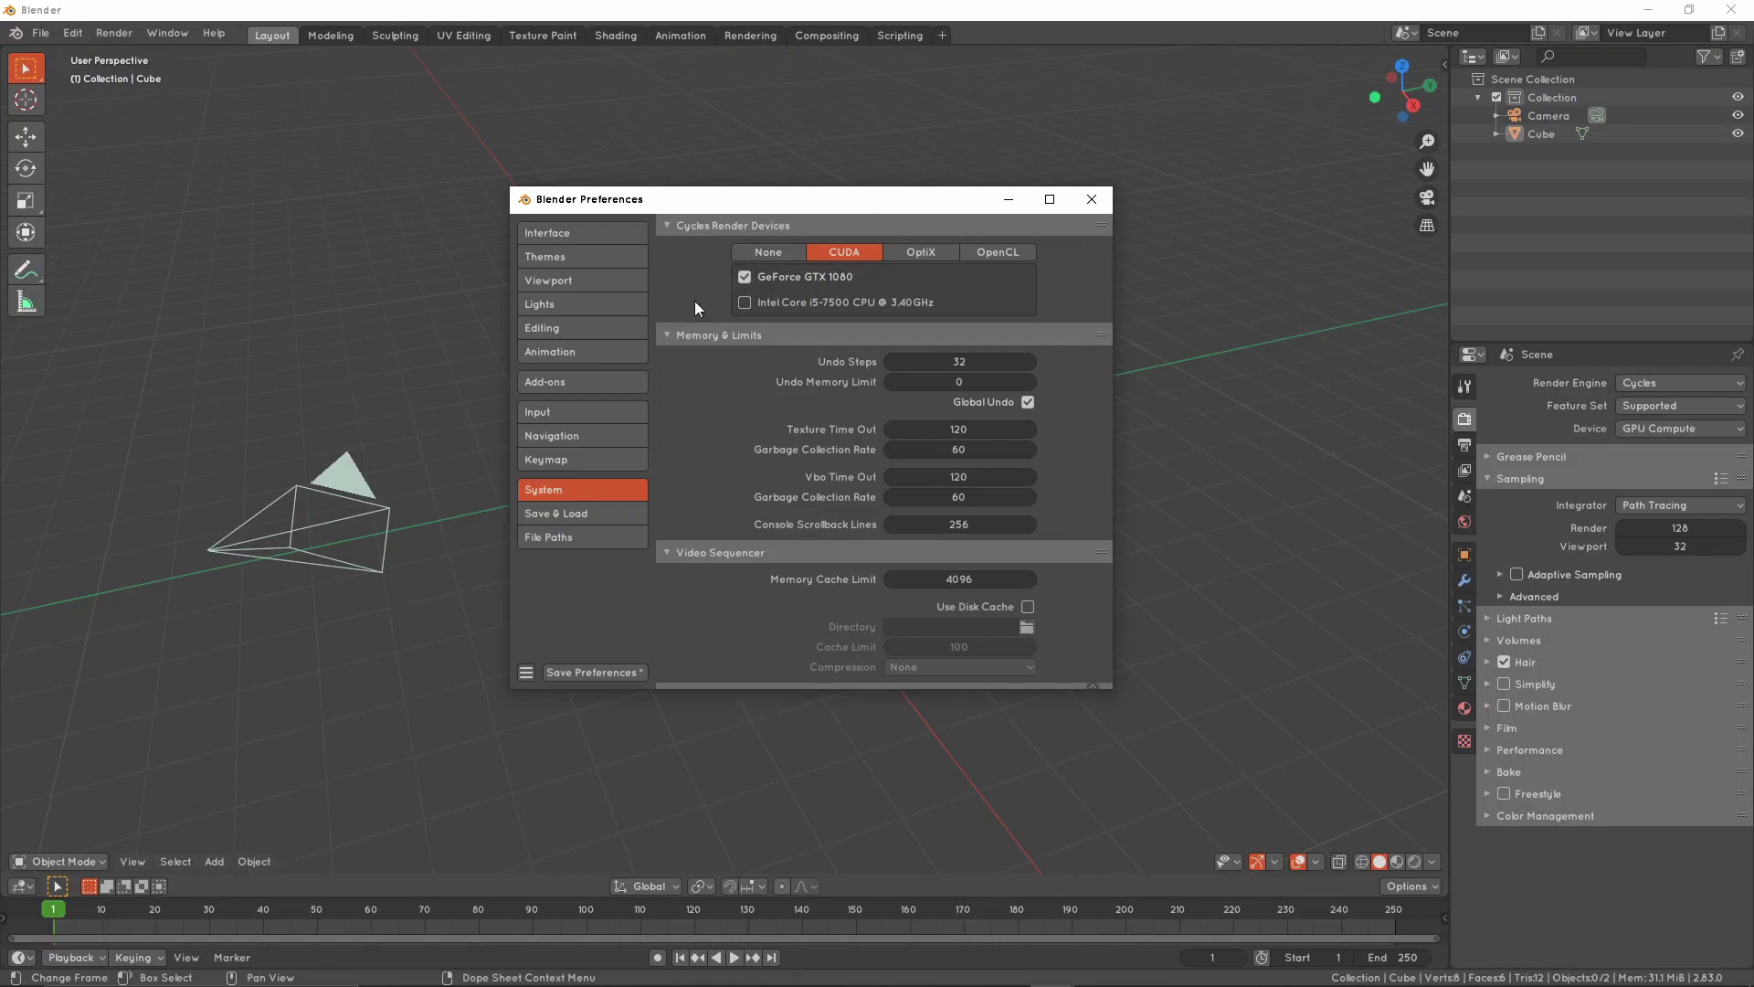
left_click(1092, 199)
Show the CPU and GPU Compute choices for the scene's Cycles device
left_click(1632, 429)
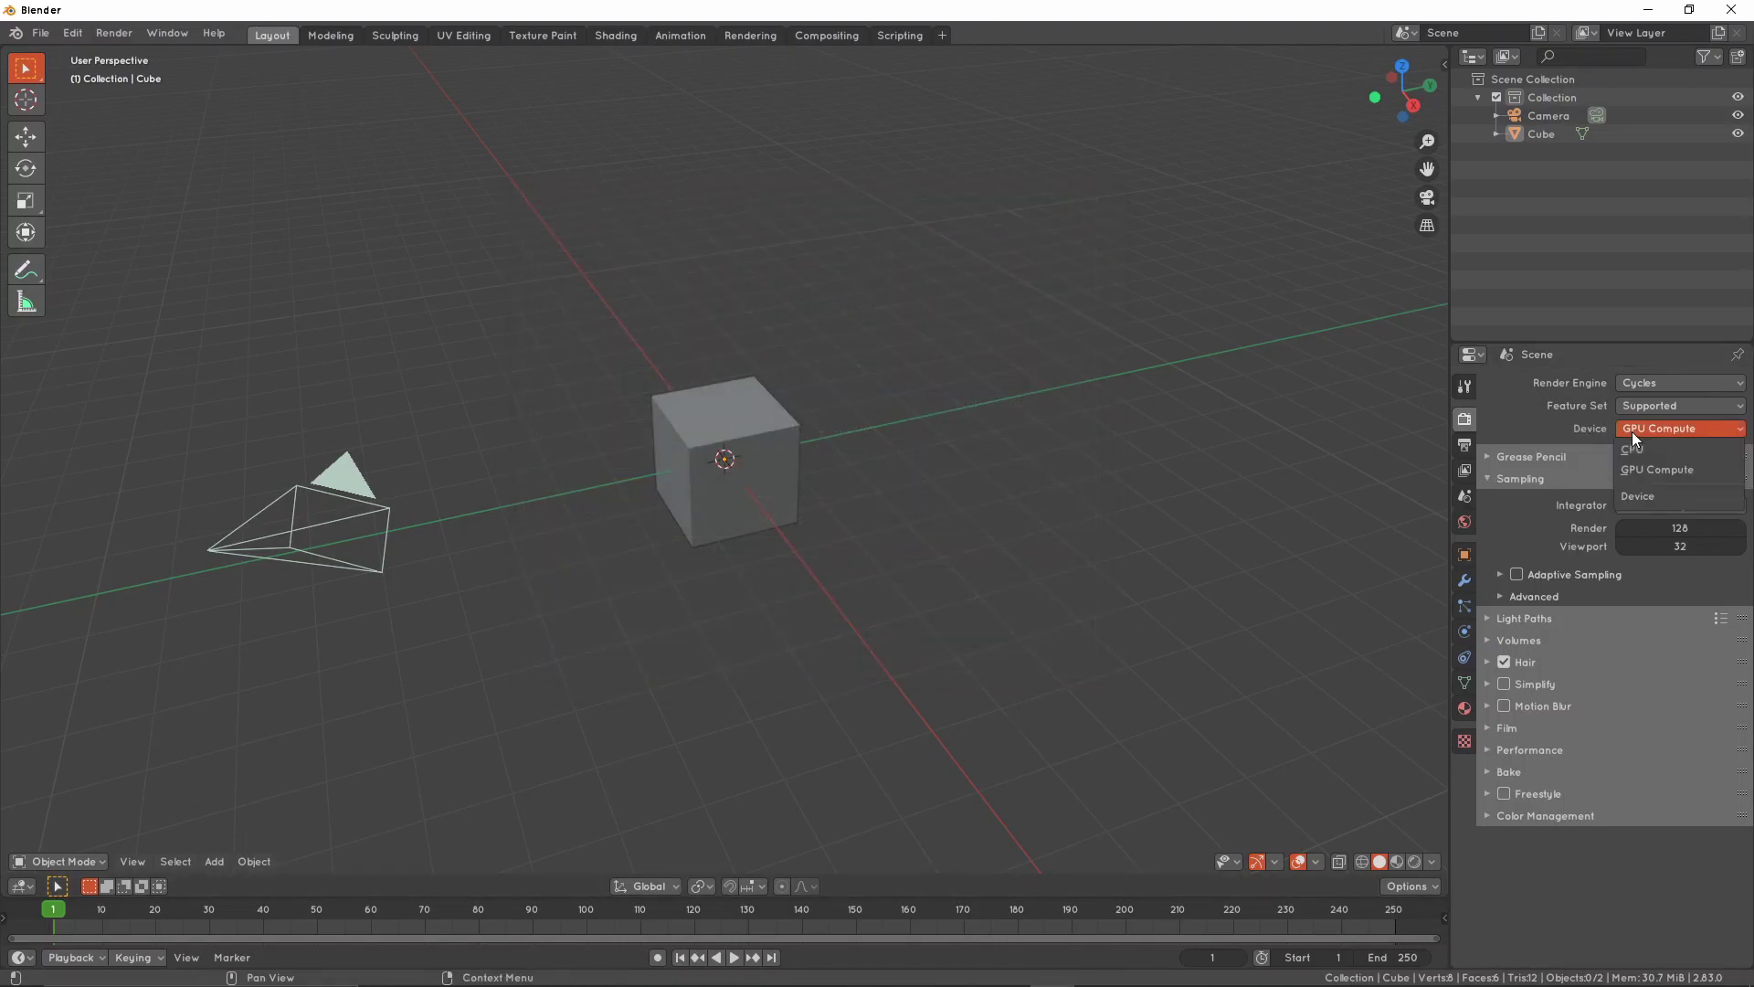
left_click(1653, 446)
left_click(1660, 431)
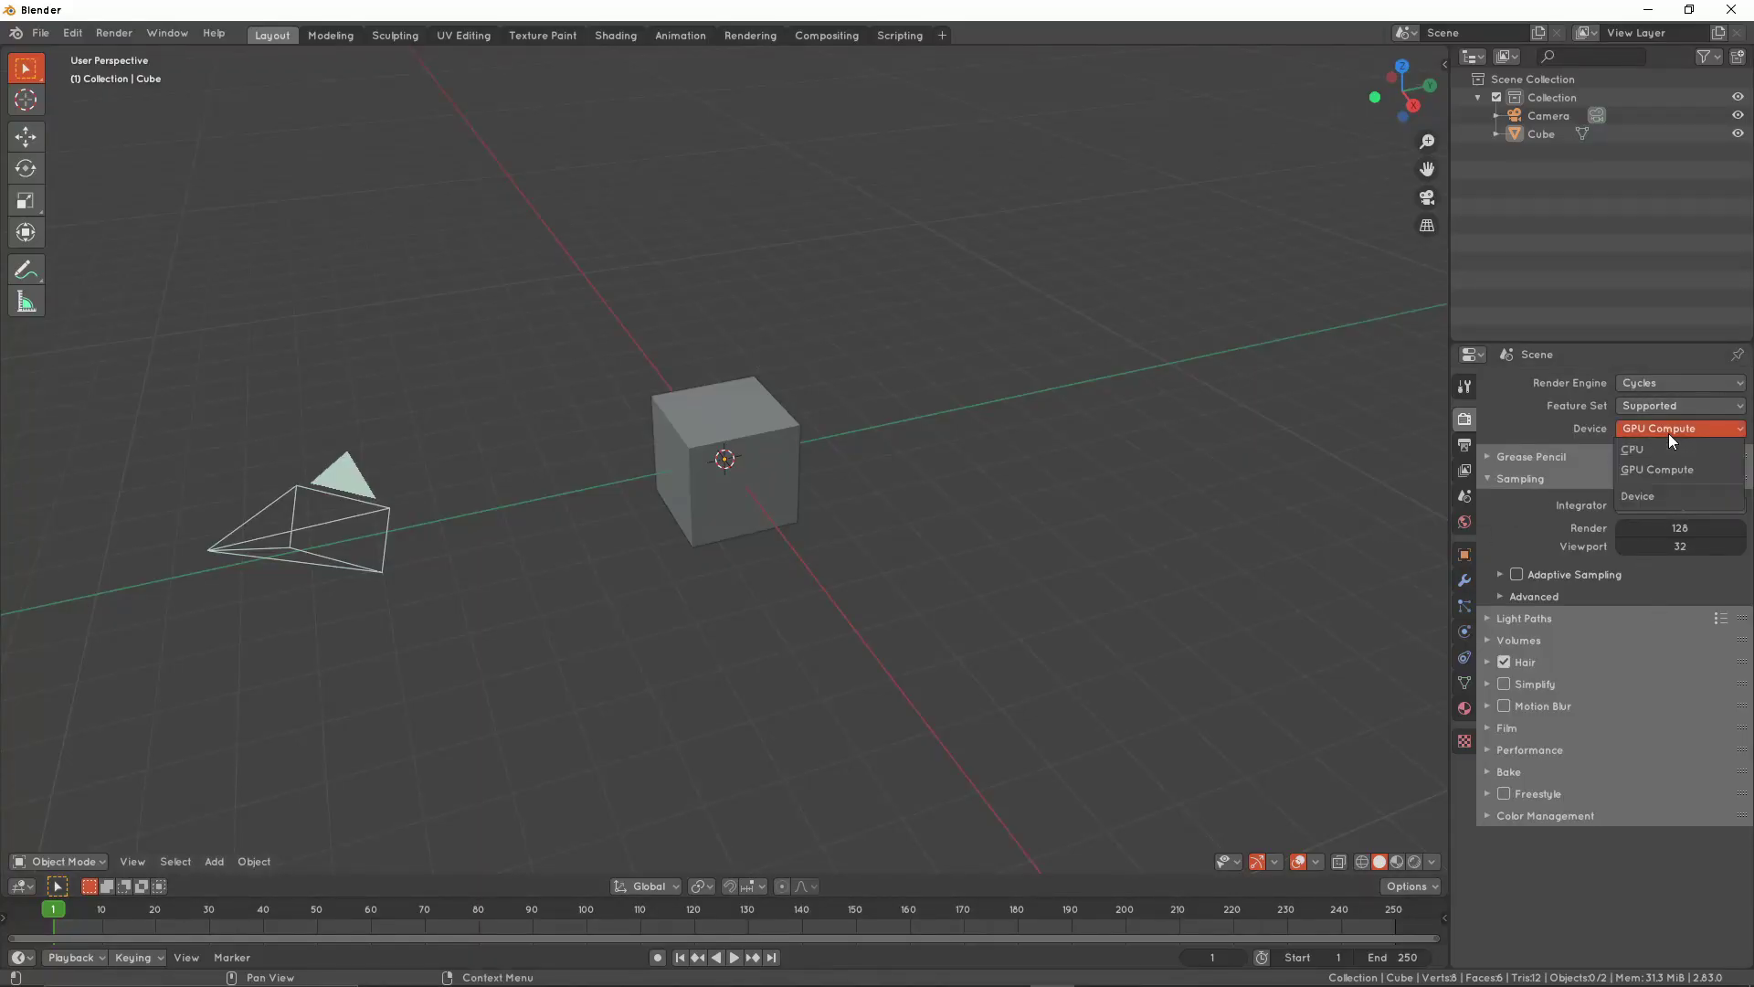
middle_click_drag(995, 453, 1023, 506)
Switch to the Shading workspace and select the cube in its 3D view
left_click(615, 35)
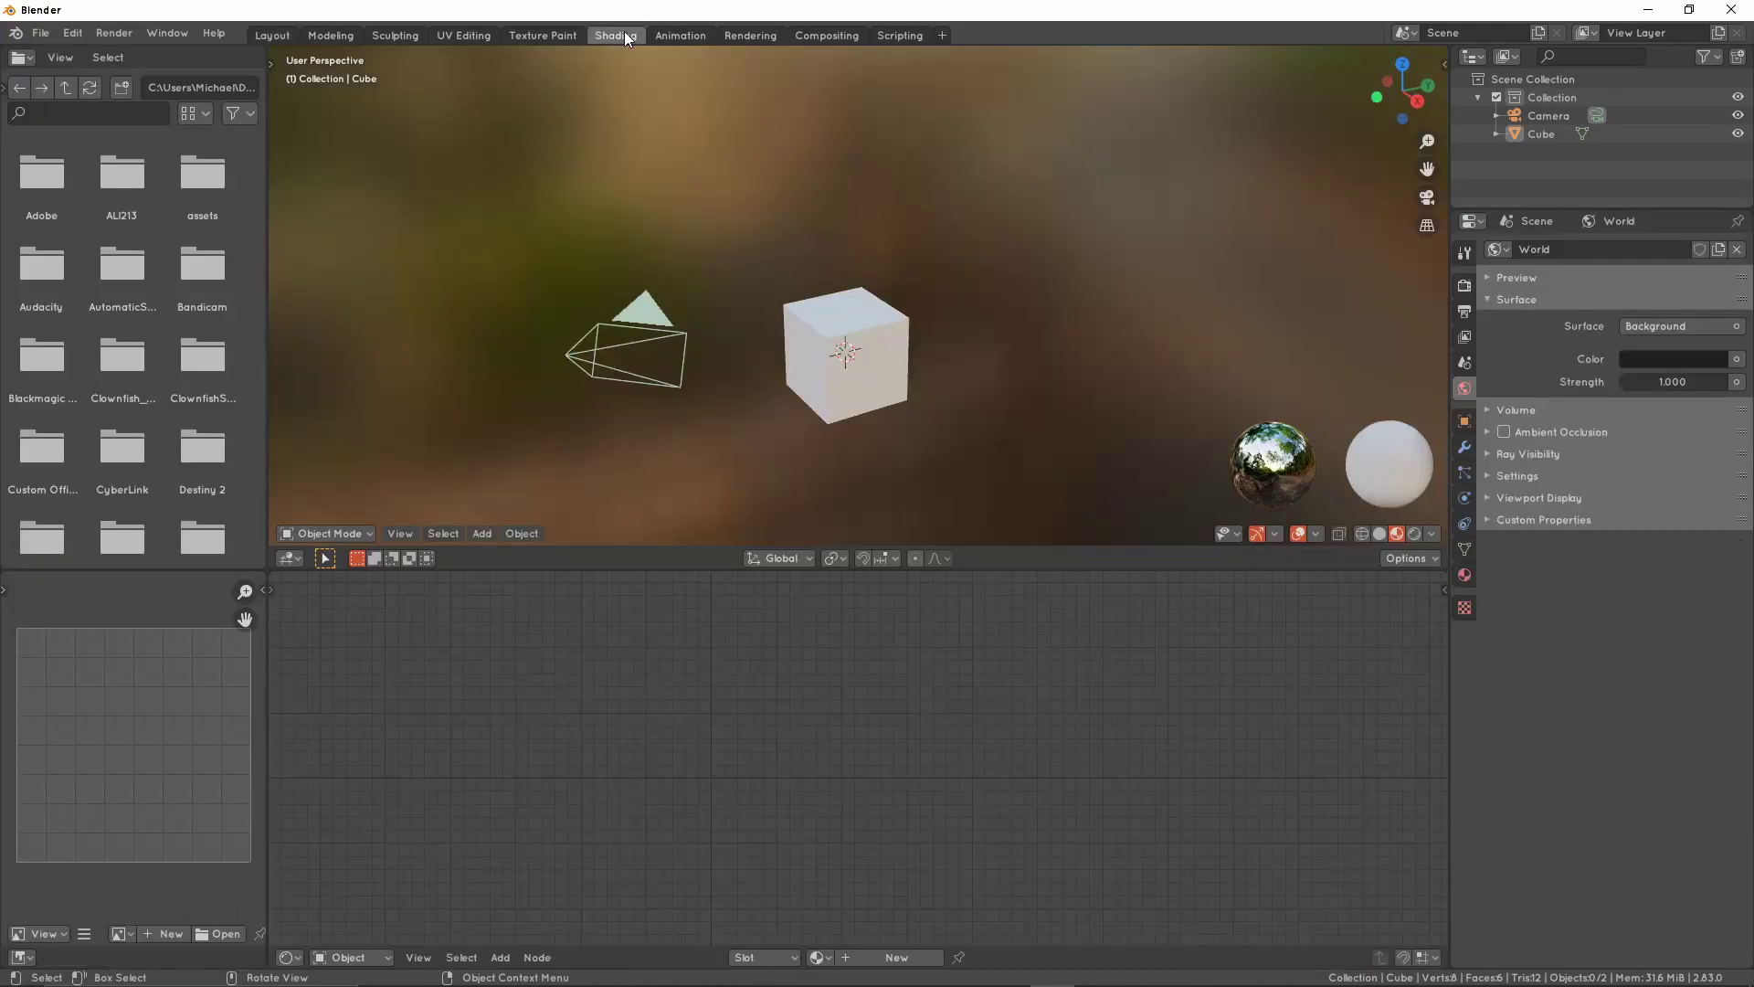
mouse_move(919, 281)
middle_mouse_down()
mouse_move(678, 285)
mouse_move(866, 373)
middle_mouse_up()
left_click(864, 365)
middle_click_drag(930, 267, 745, 470)
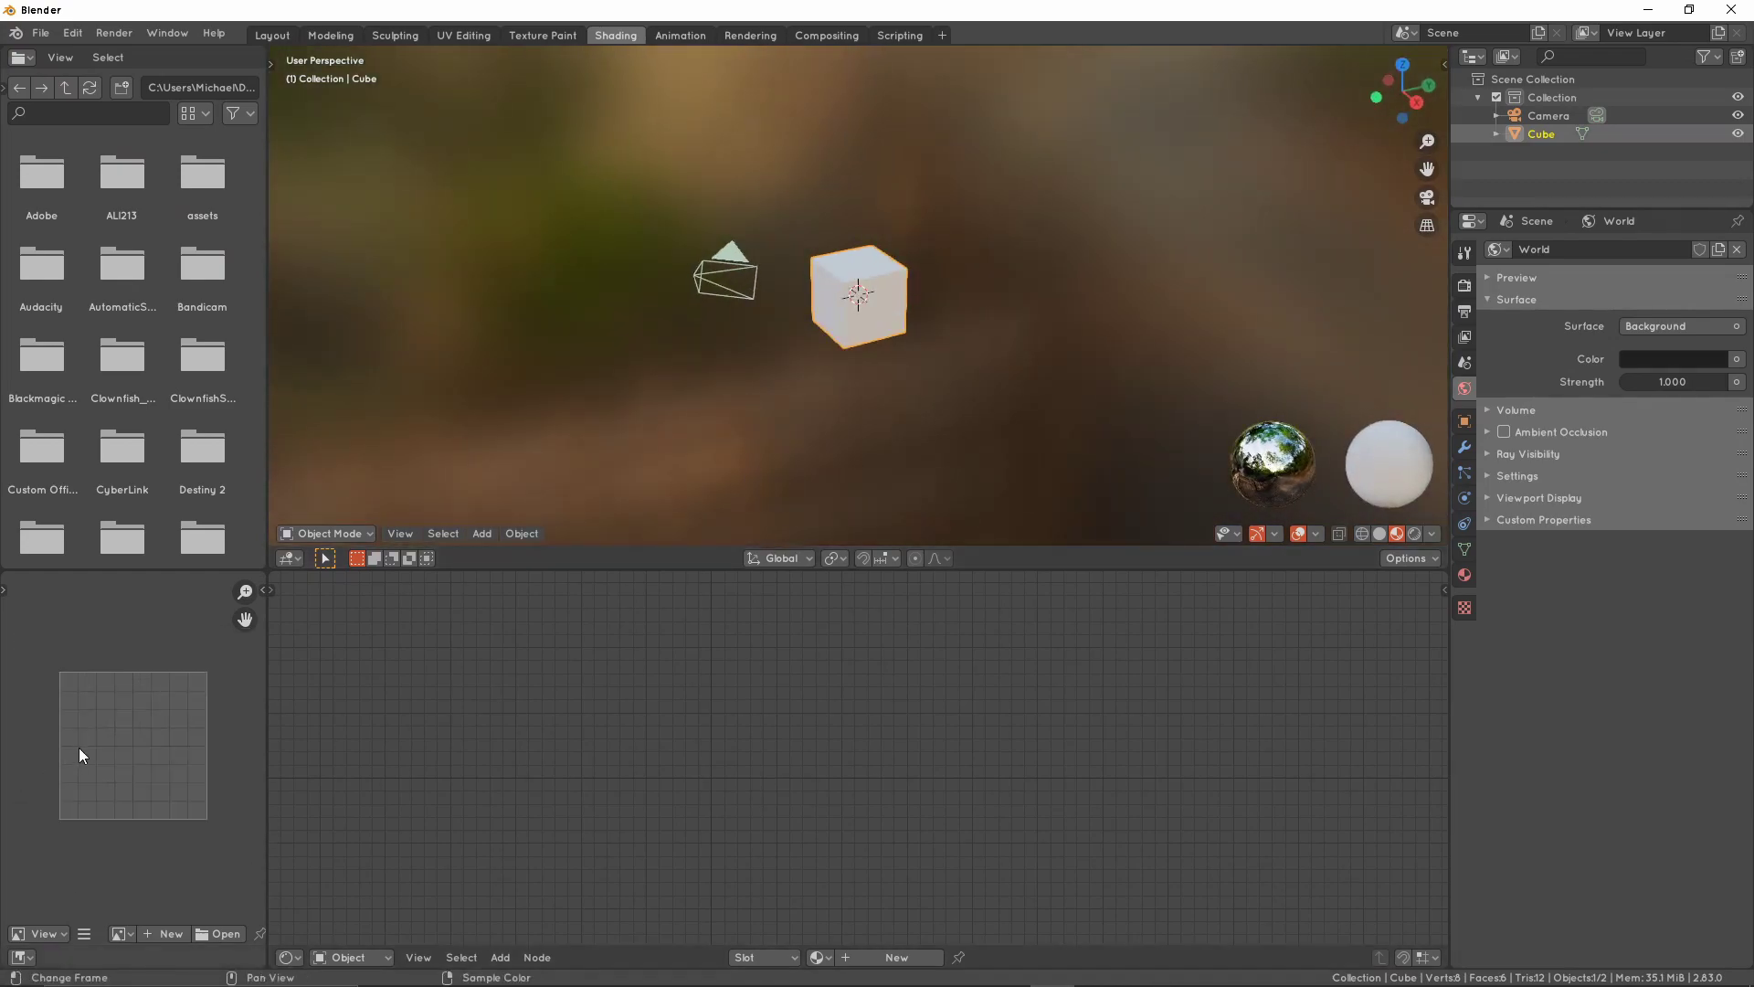
Examine the image editor, file browser and 3D view of the Shading workspace
scroll(146, 376, "down", 2)
scroll(146, 375, "down", 2)
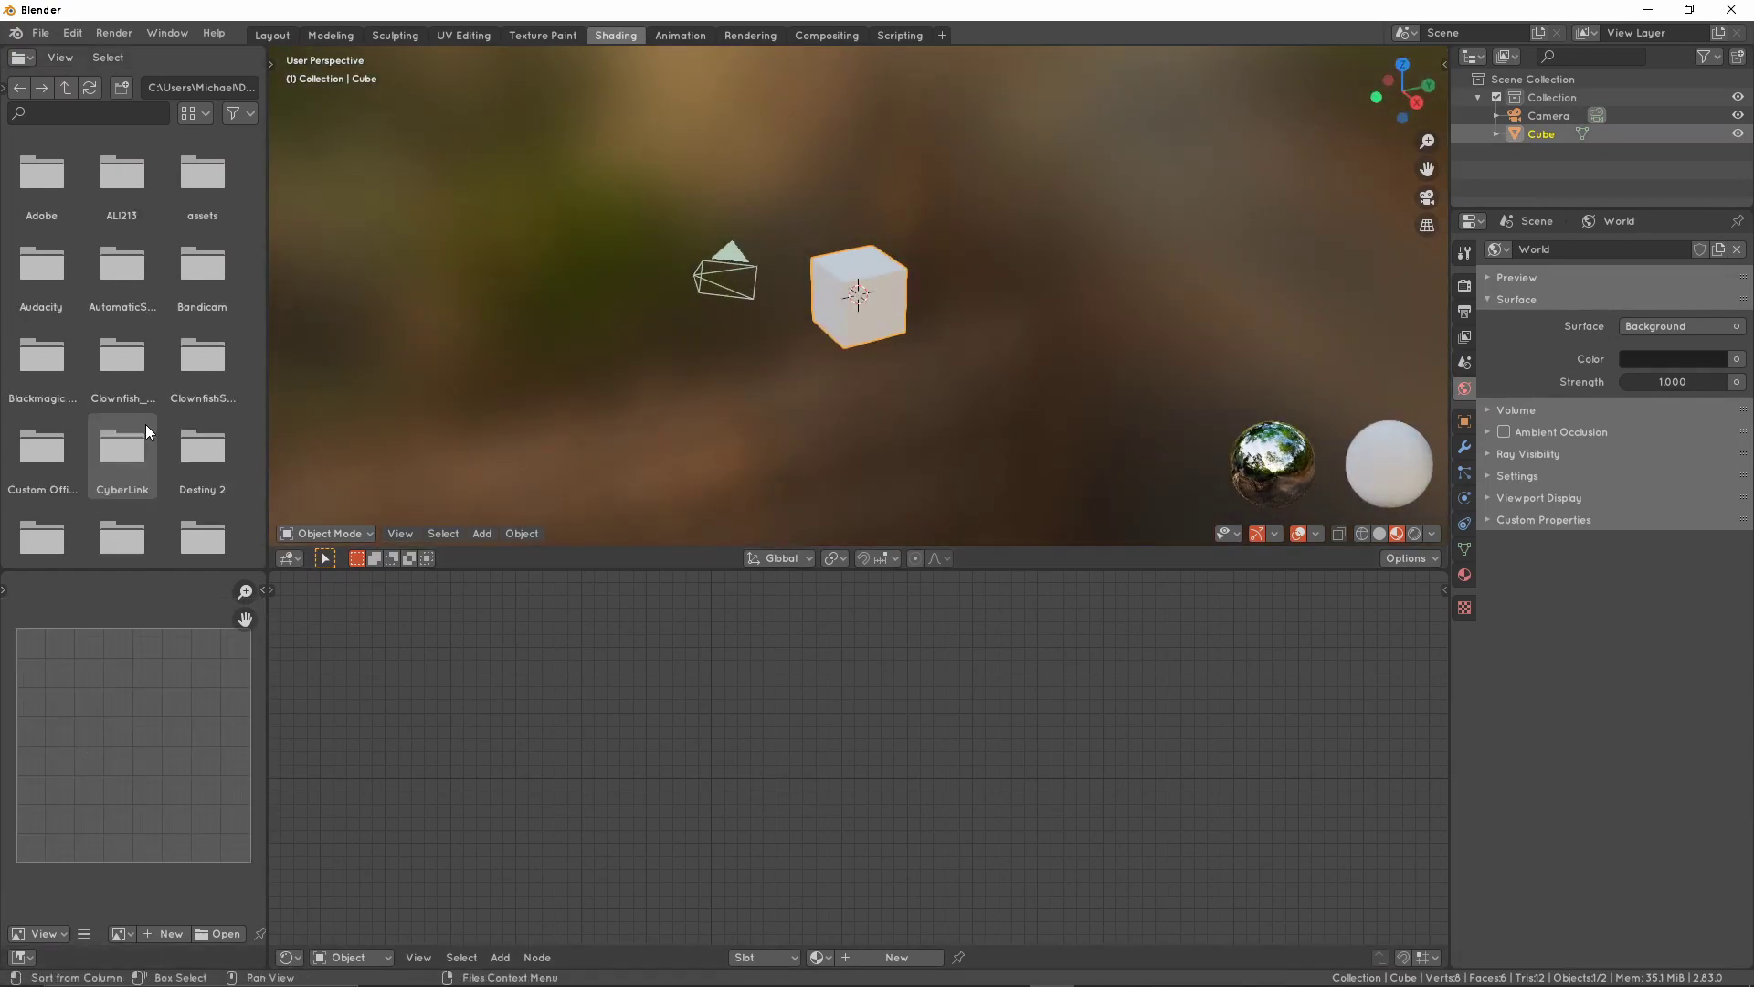
scroll(157, 386, "up", 4)
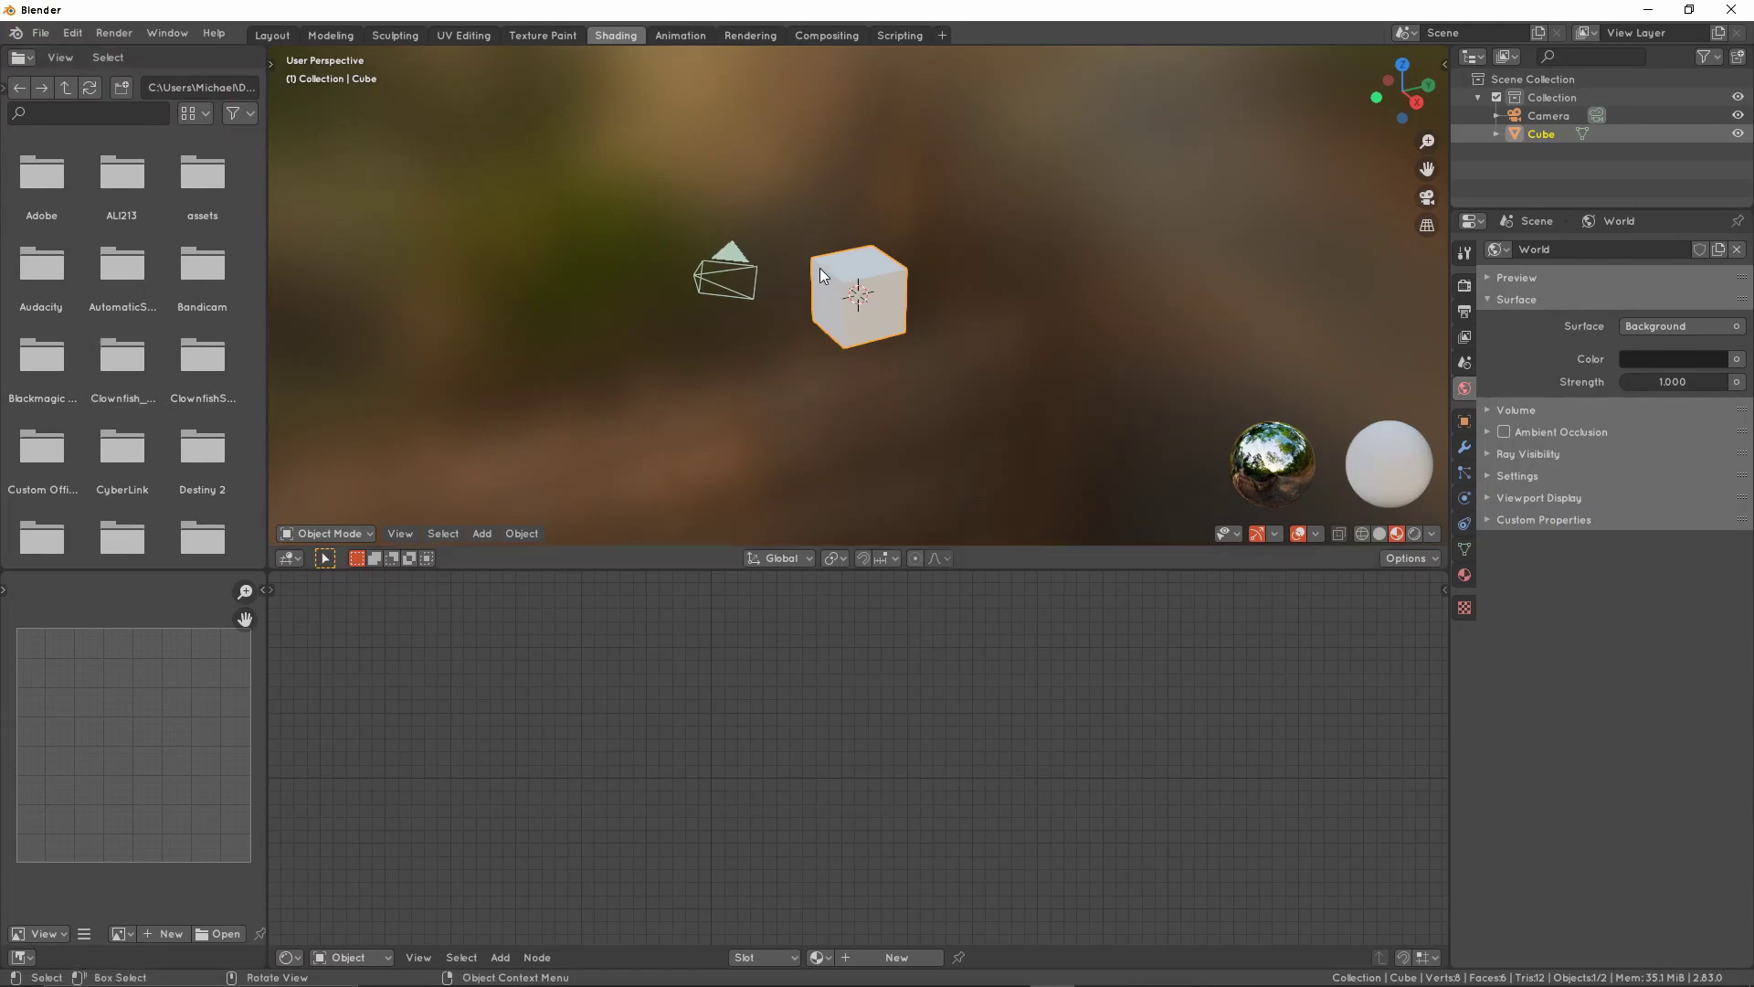
scroll(163, 313, "down", 2)
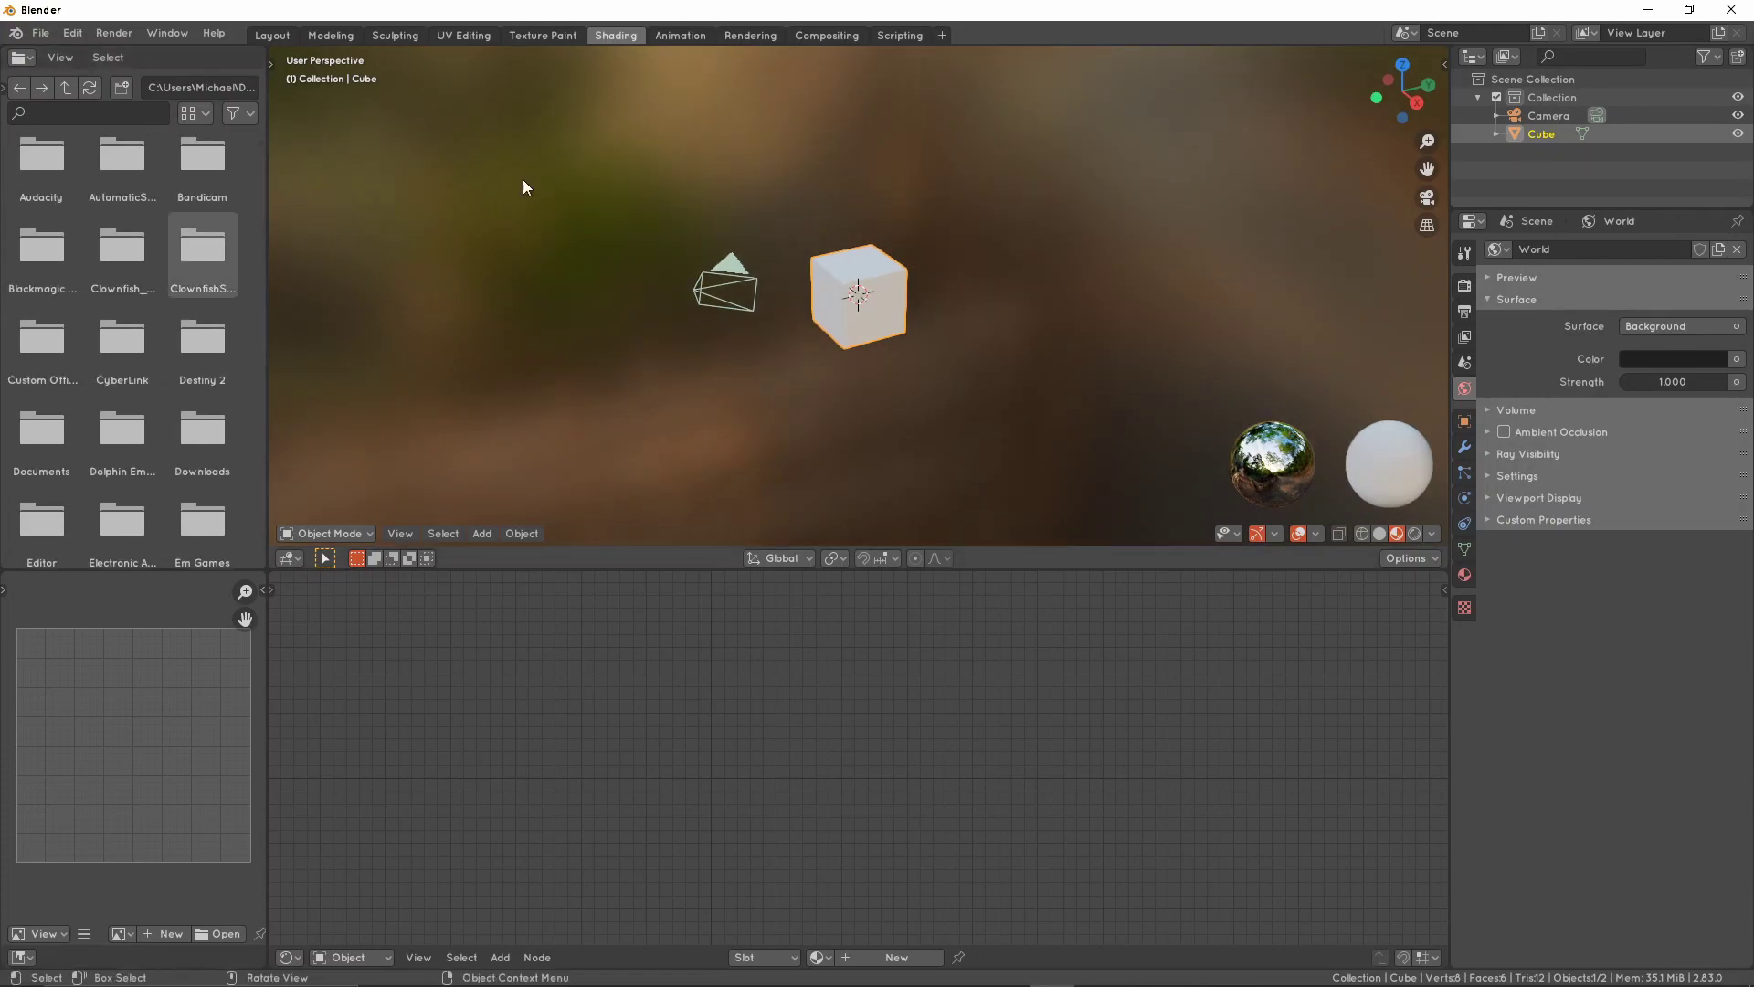
scroll(360, 232, "up", 5)
scroll(211, 279, "up", 3)
scroll(926, 293, "down", 5)
scroll(926, 293, "up", 2)
scroll(123, 316, "down", 2)
scroll(122, 322, "up", 2)
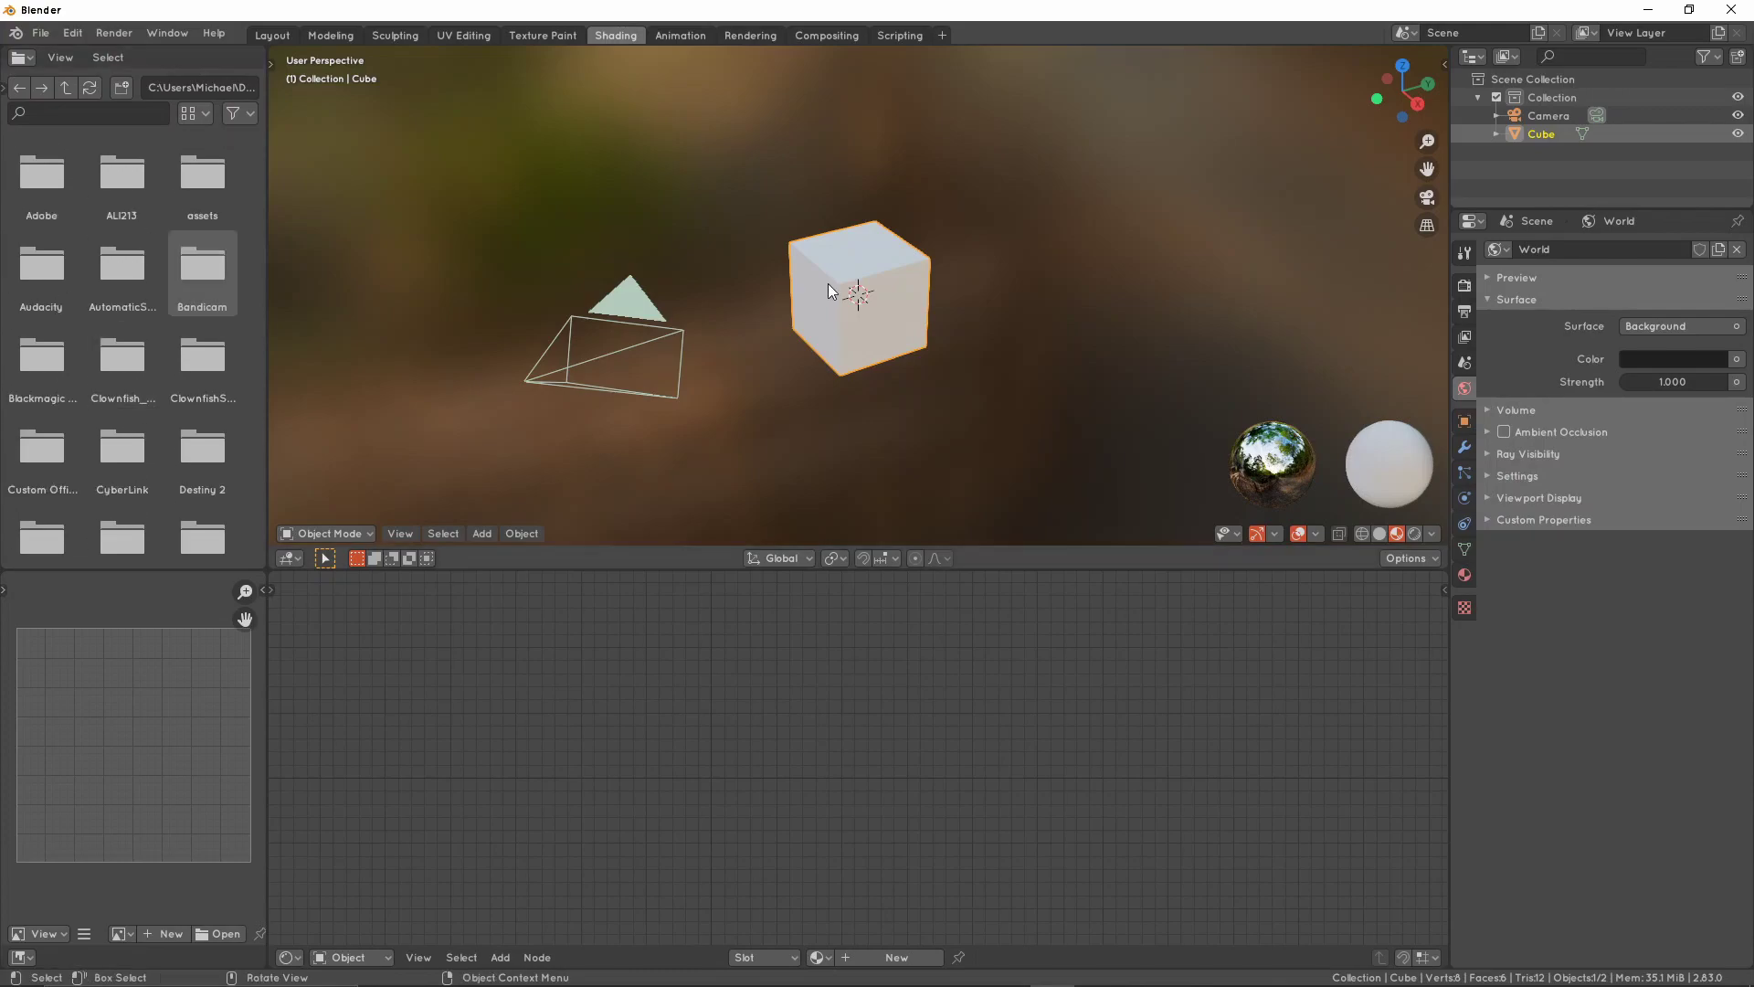
mouse_move(947, 271)
middle_mouse_down()
mouse_move(808, 254)
mouse_move(1016, 287)
mouse_move(870, 267)
mouse_move(956, 283)
mouse_move(955, 269)
middle_mouse_up()
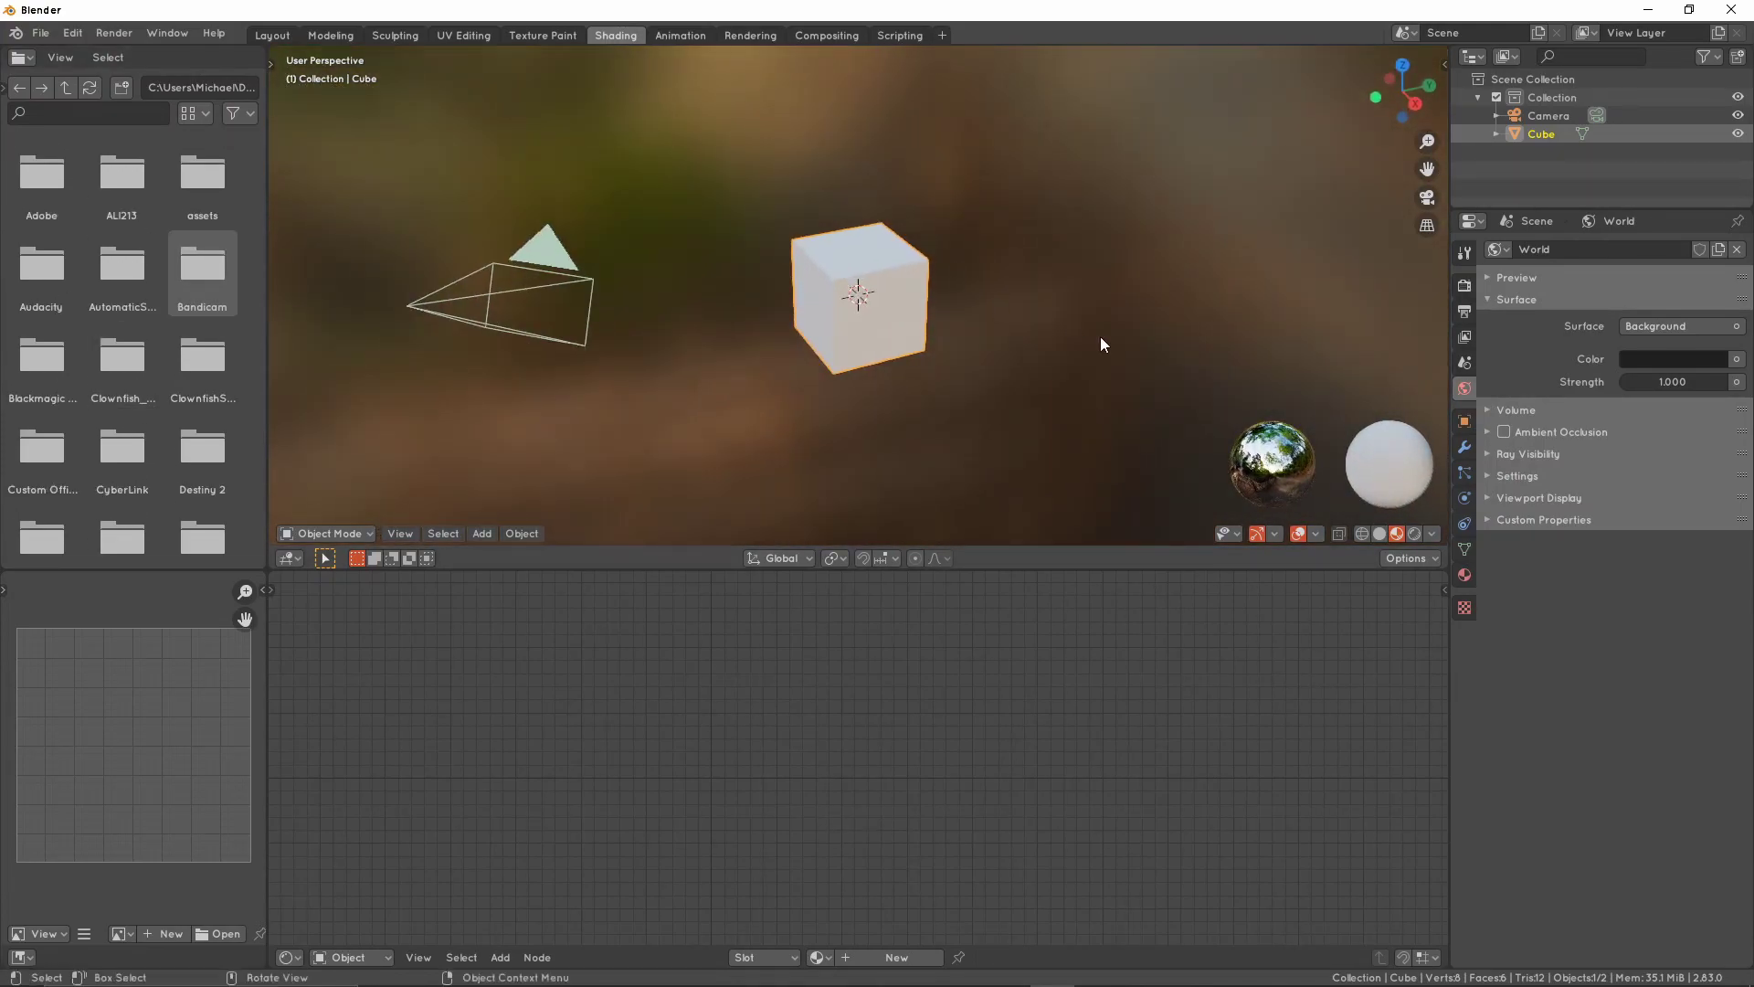
Reduce the Material Preview world opacity all the way to hide the HDRI background in the 3D view
left_click(1432, 535)
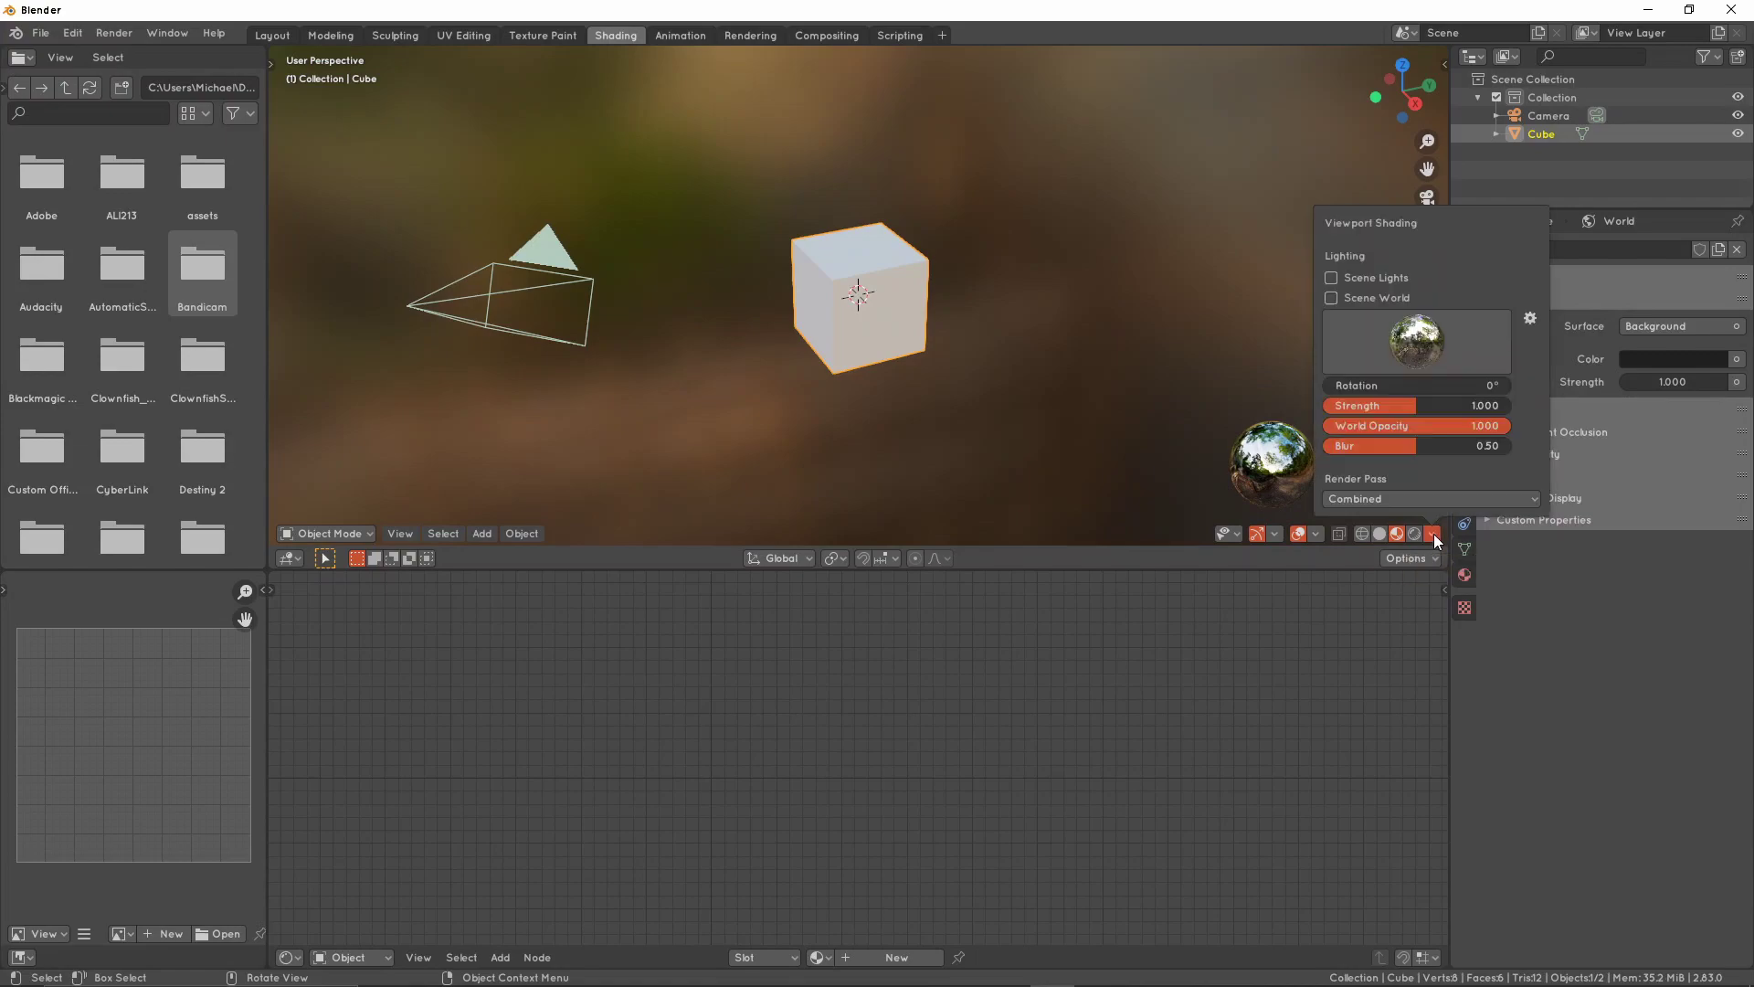
left_click(1433, 534)
left_click(1433, 533)
left_click_drag(1478, 428, 1316, 428)
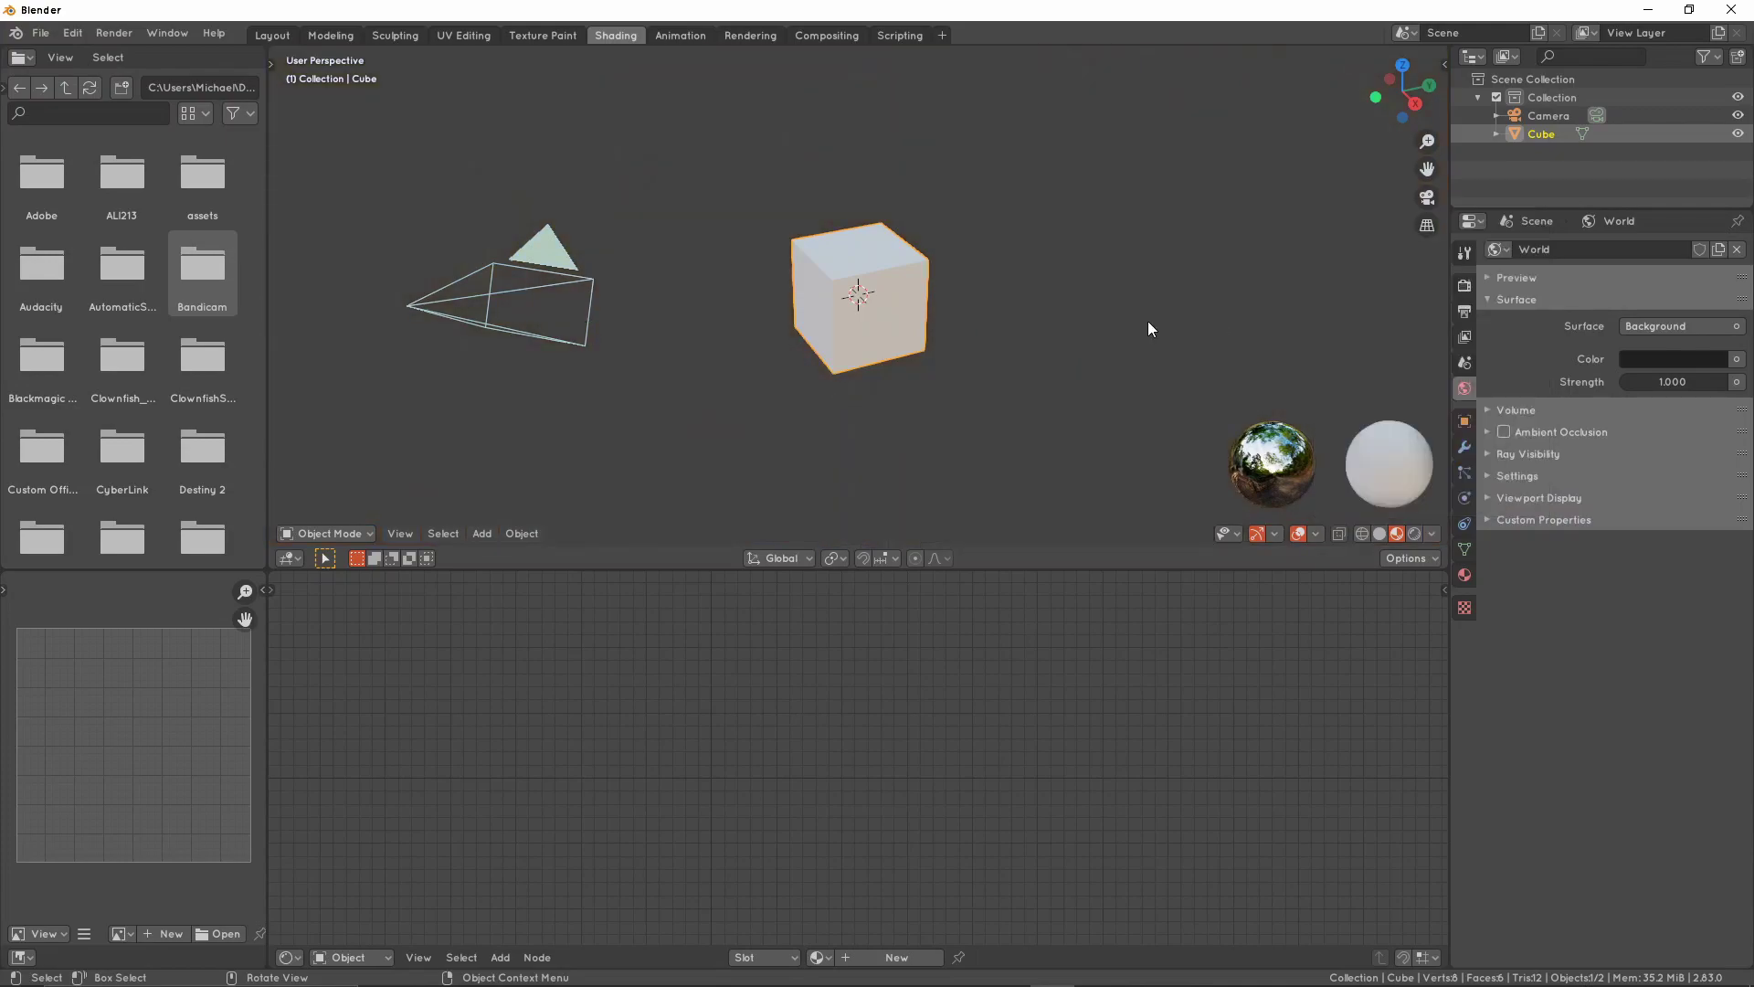
left_click(1088, 306)
mouse_move(1087, 306)
middle_mouse_down()
mouse_move(1051, 321)
mouse_move(1092, 301)
mouse_move(974, 308)
mouse_move(1002, 298)
middle_mouse_up()
left_click(886, 282)
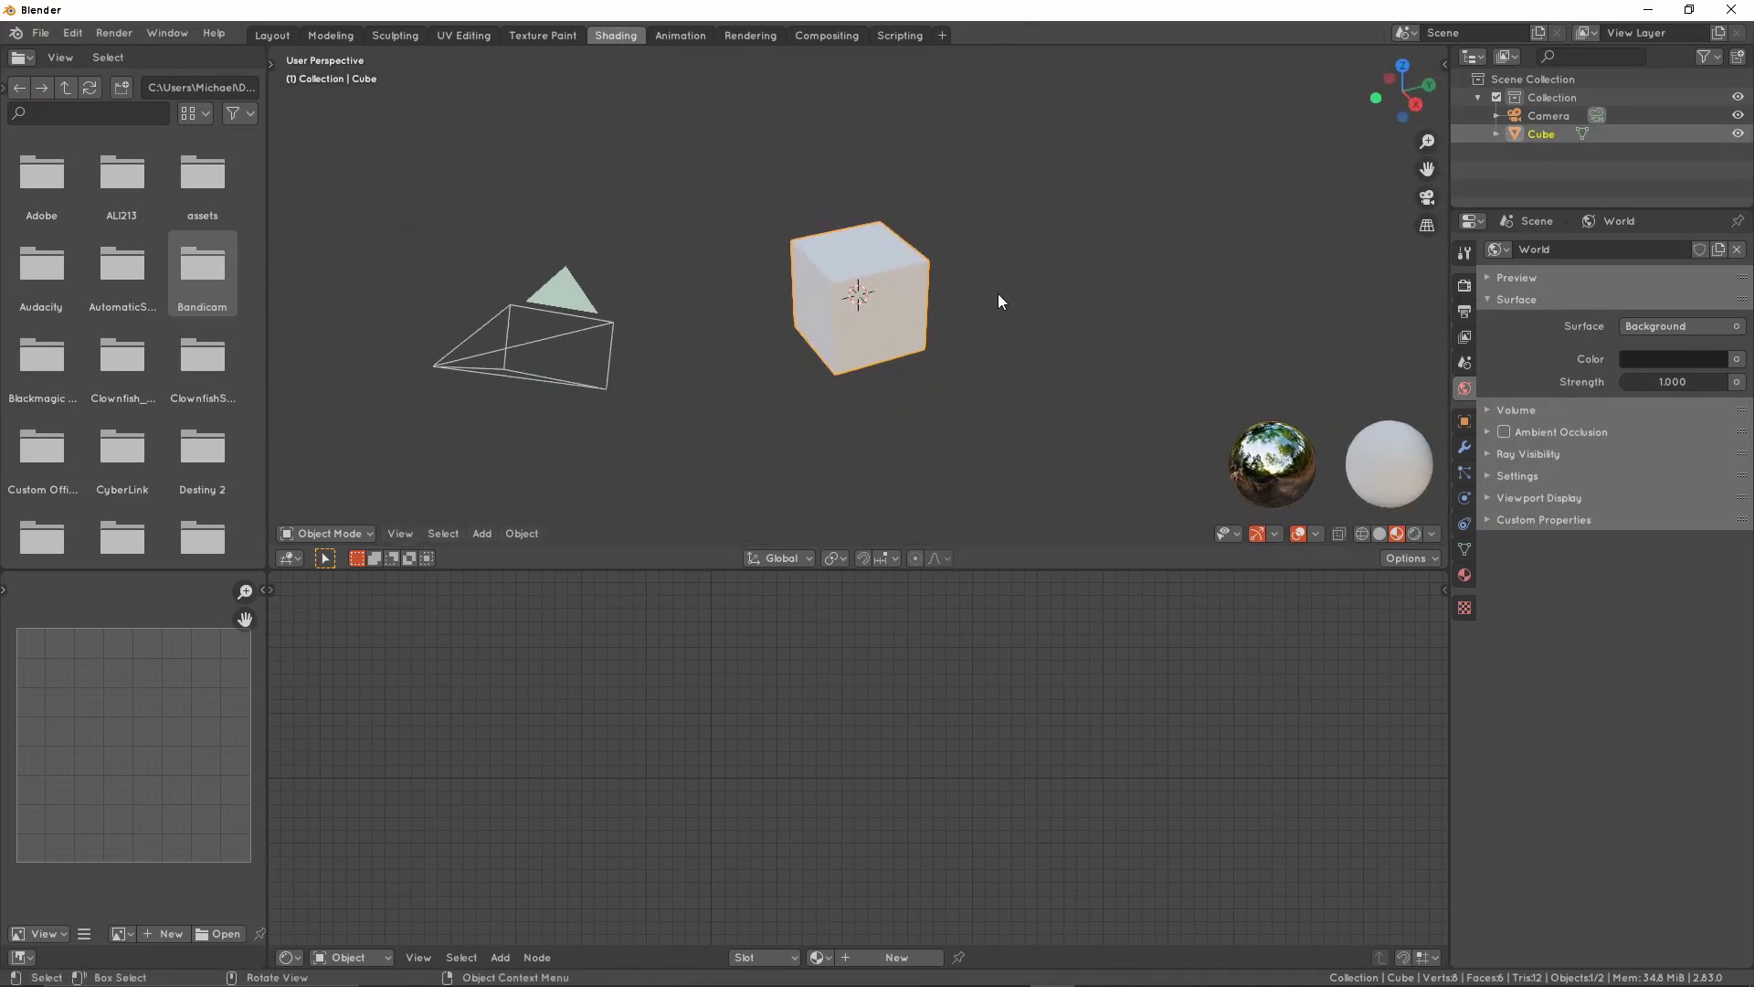
key("shift+a")
left_click(1087, 205)
middle_click_drag(901, 271, 1100, 259)
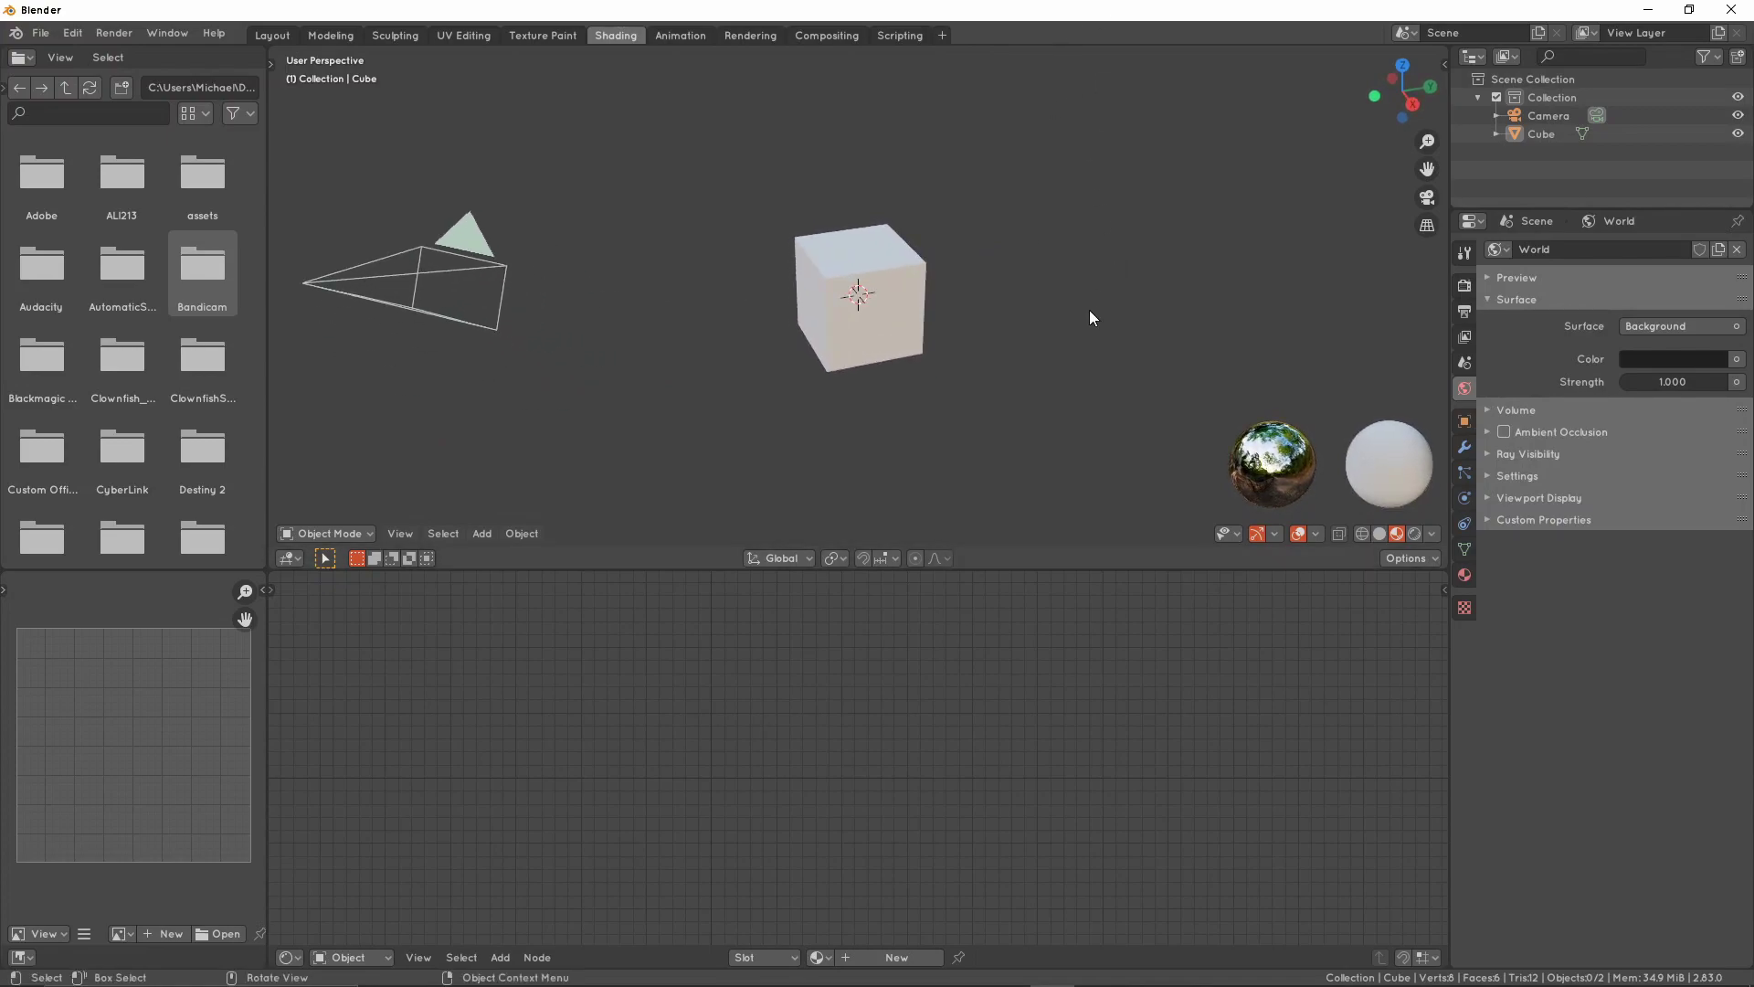
Add a plane at the cube and scale it up into a large floor
key("shift+a")
left_click(1023, 256)
key("s")
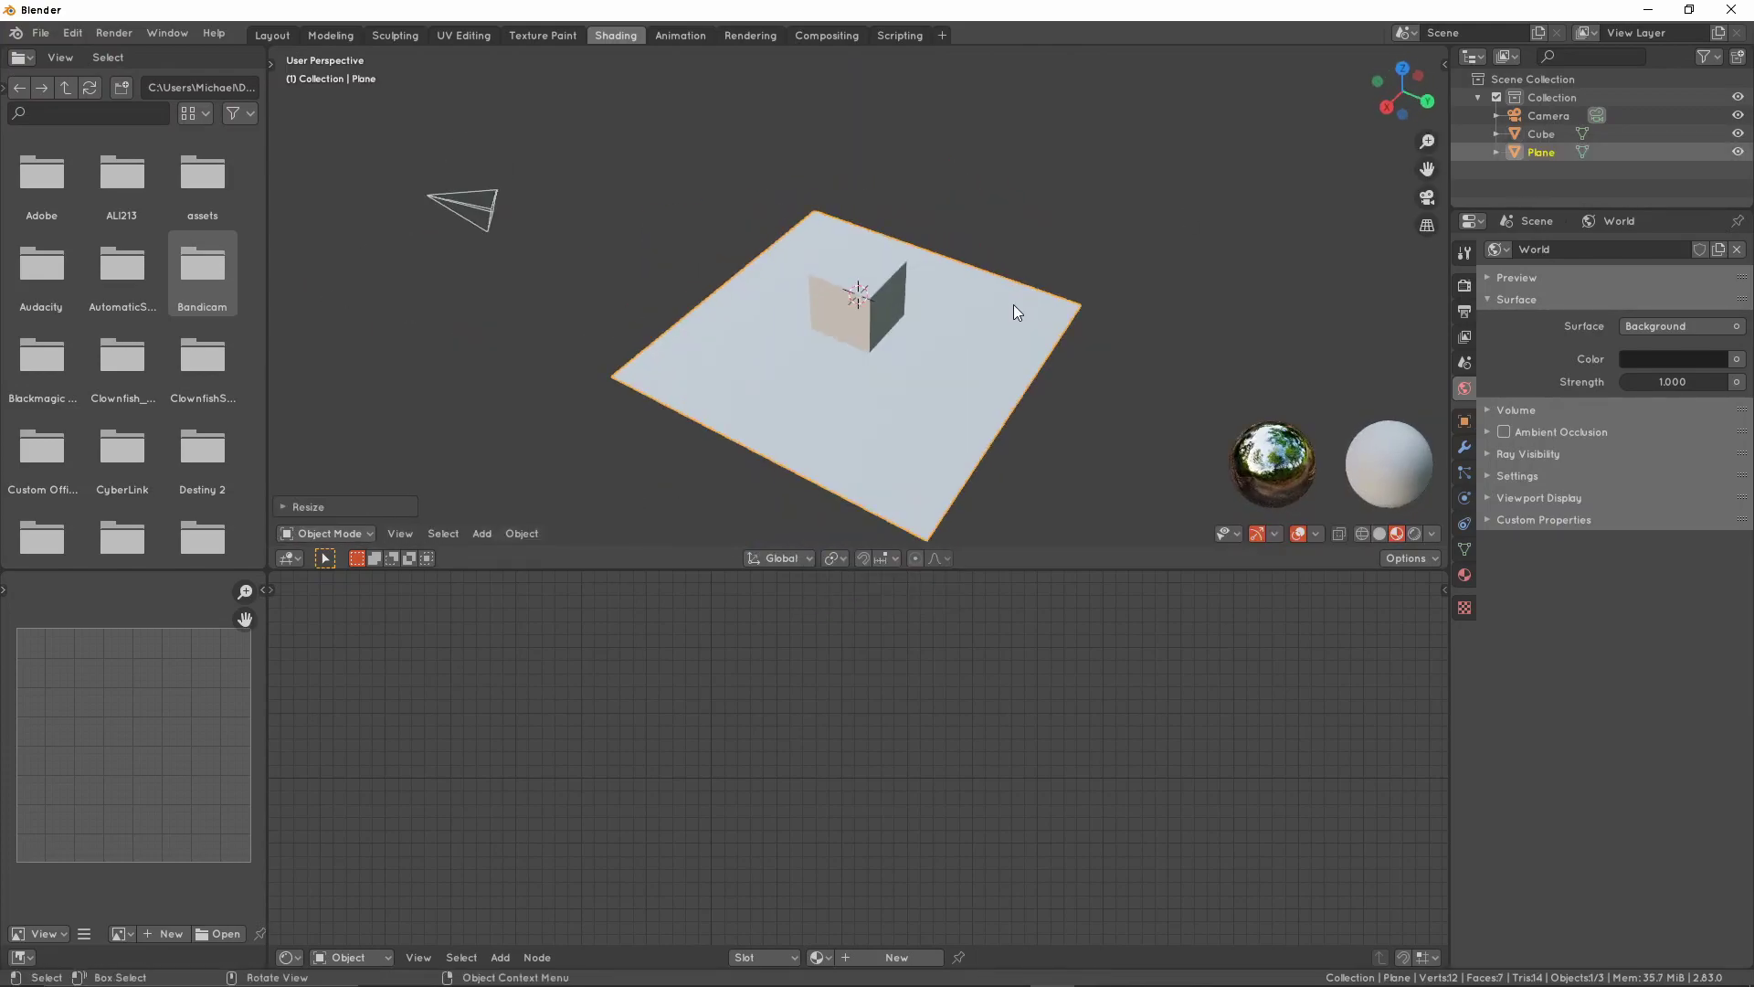
left_click(1024, 261)
Move the plane down along the Z axis so that it lies beneath the cube
key("shift+a")
key("g")
key("z")
left_click(920, 309)
middle_click_drag(921, 309, 904, 377)
key("g")
key("z")
left_click(971, 216)
middle_click_drag(971, 216, 1068, 244)
left_click_drag(1065, 249, 1060, 257)
middle_click_drag(1060, 258, 932, 305)
key("ctrl+z")
Duplicate the cube twice, placing the copies apart on the plane, and rotate a copy about the Z axis
key("shift+d")
left_click(726, 307)
key("shift+d")
left_click(1225, 265)
key("r")
key("z")
left_click(1081, 184)
left_click(651, 297)
Reposition a cube copy on the plane by moving it along the X and Y axes
middle_click_drag(1220, 295, 983, 360)
left_click(895, 223)
key("g")
key("x")
left_click(851, 461)
key("g")
key("y")
left_click(975, 276)
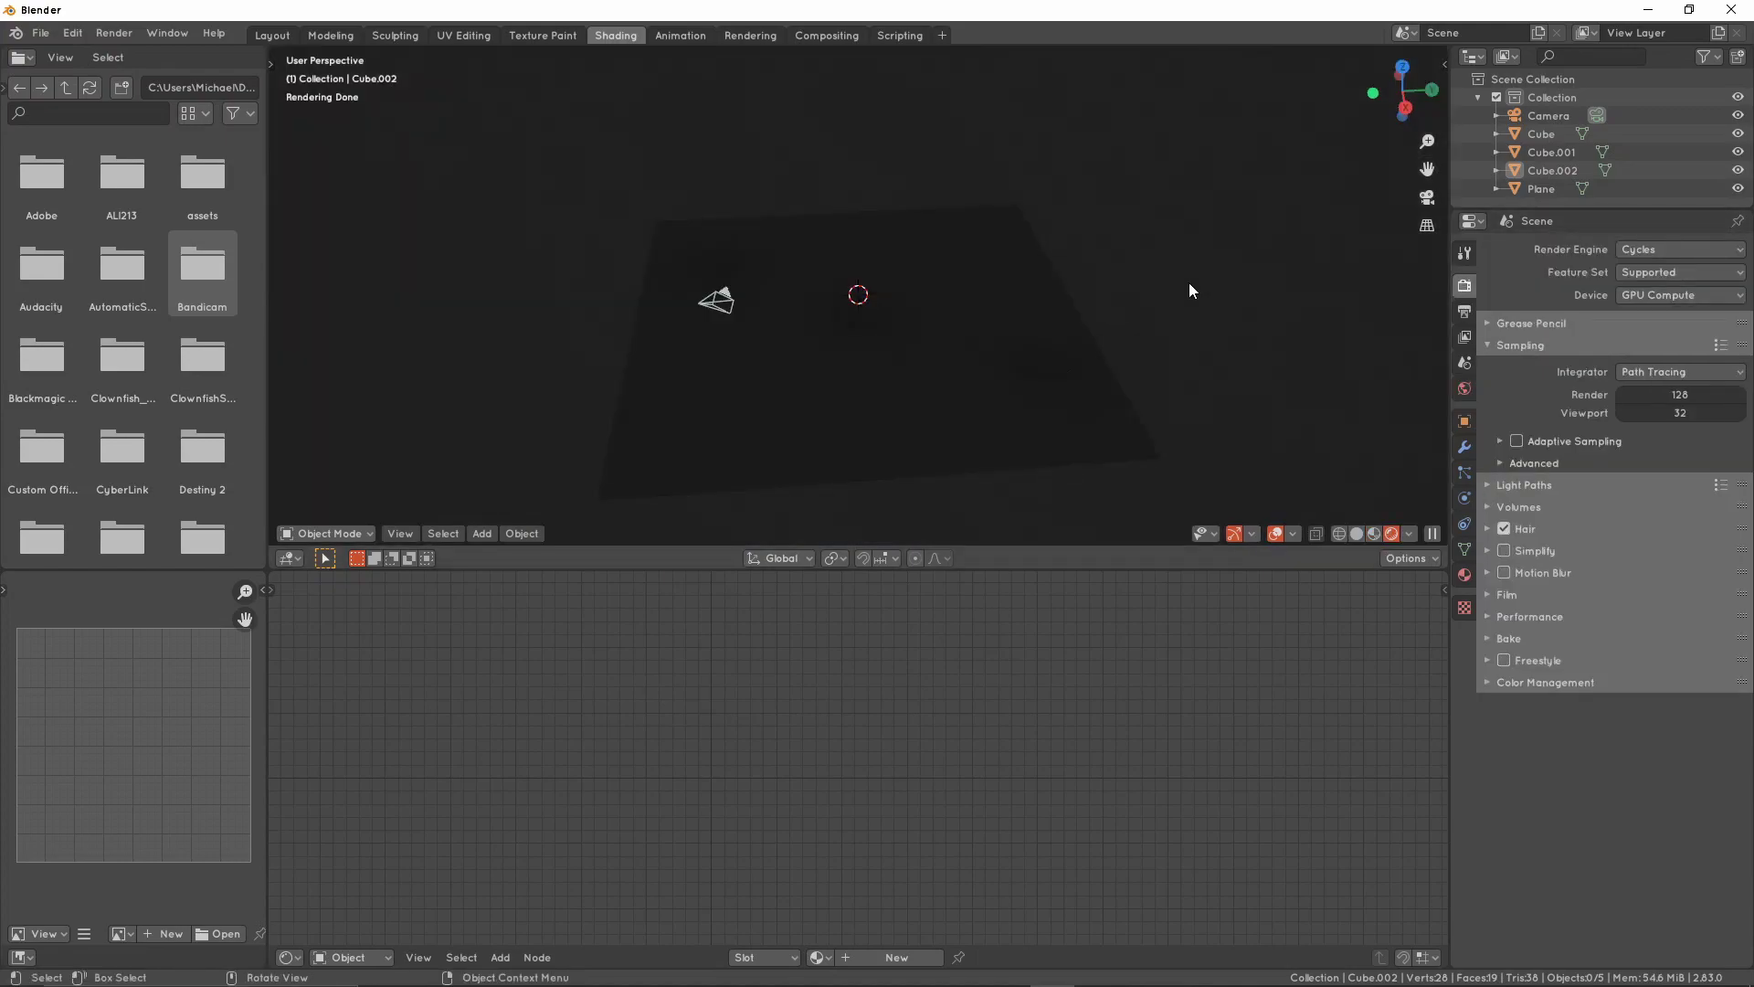
Return the viewport to Material Preview shading and look over the light types available for adding
key("z")
key("2")
key("shift+a")
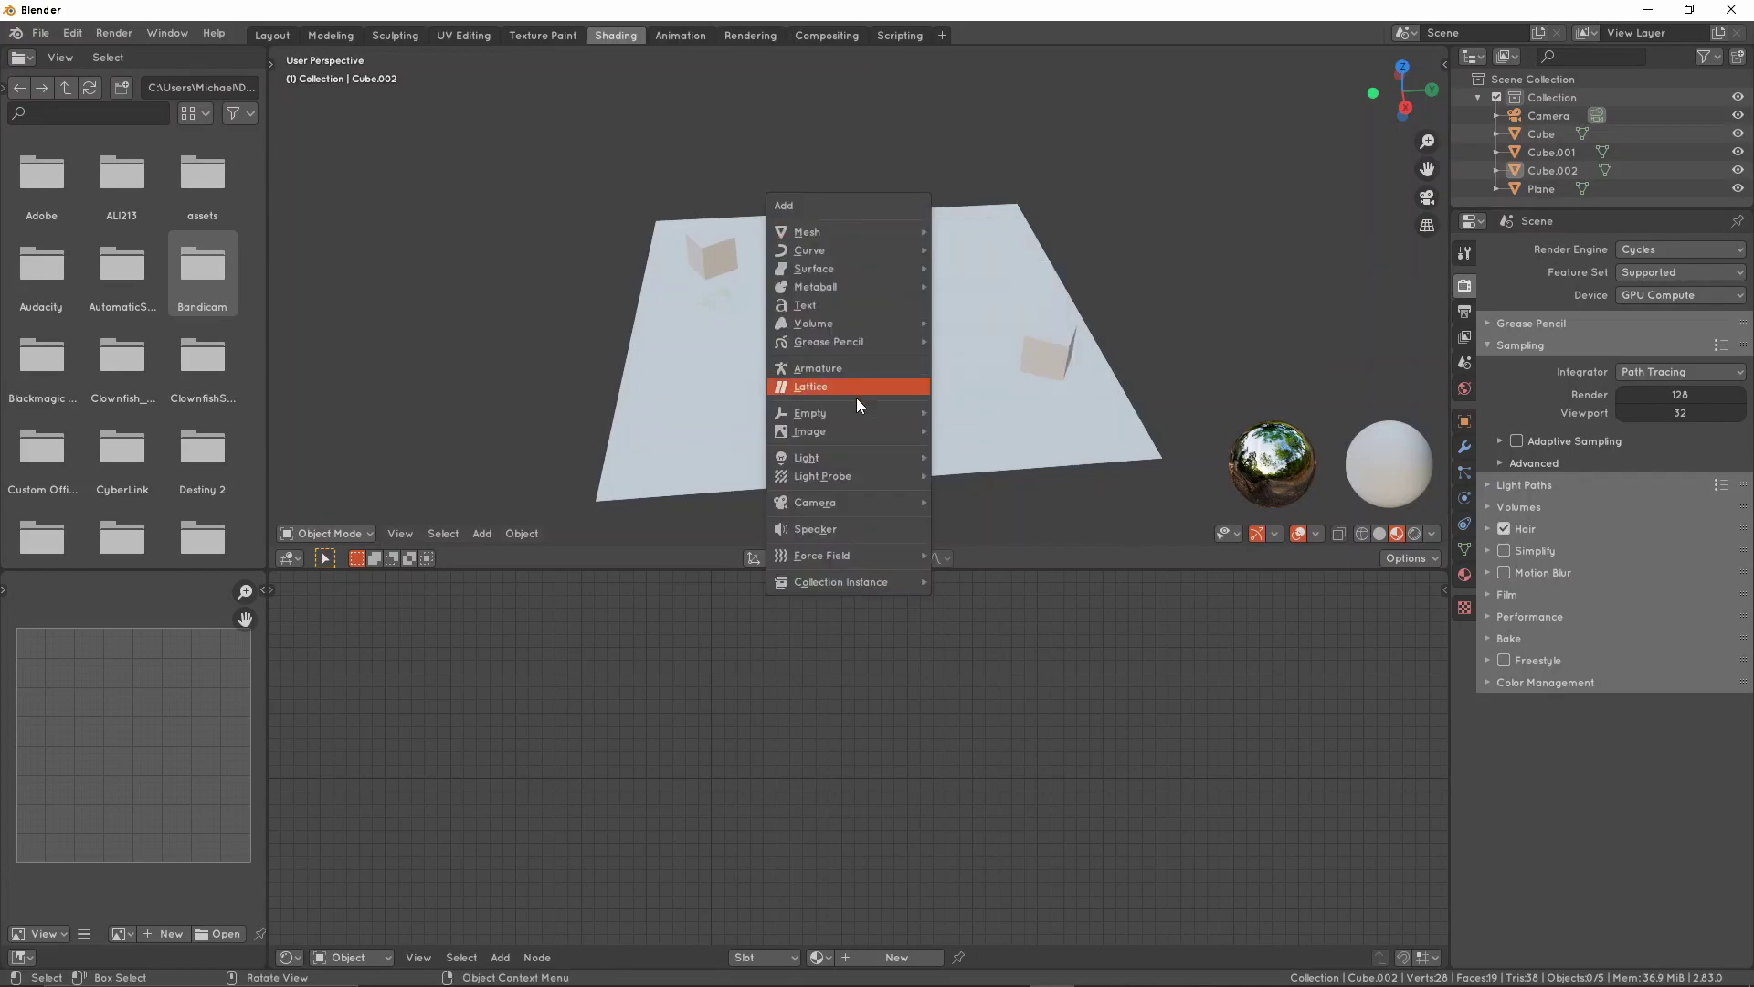
mouse_move(823, 457)
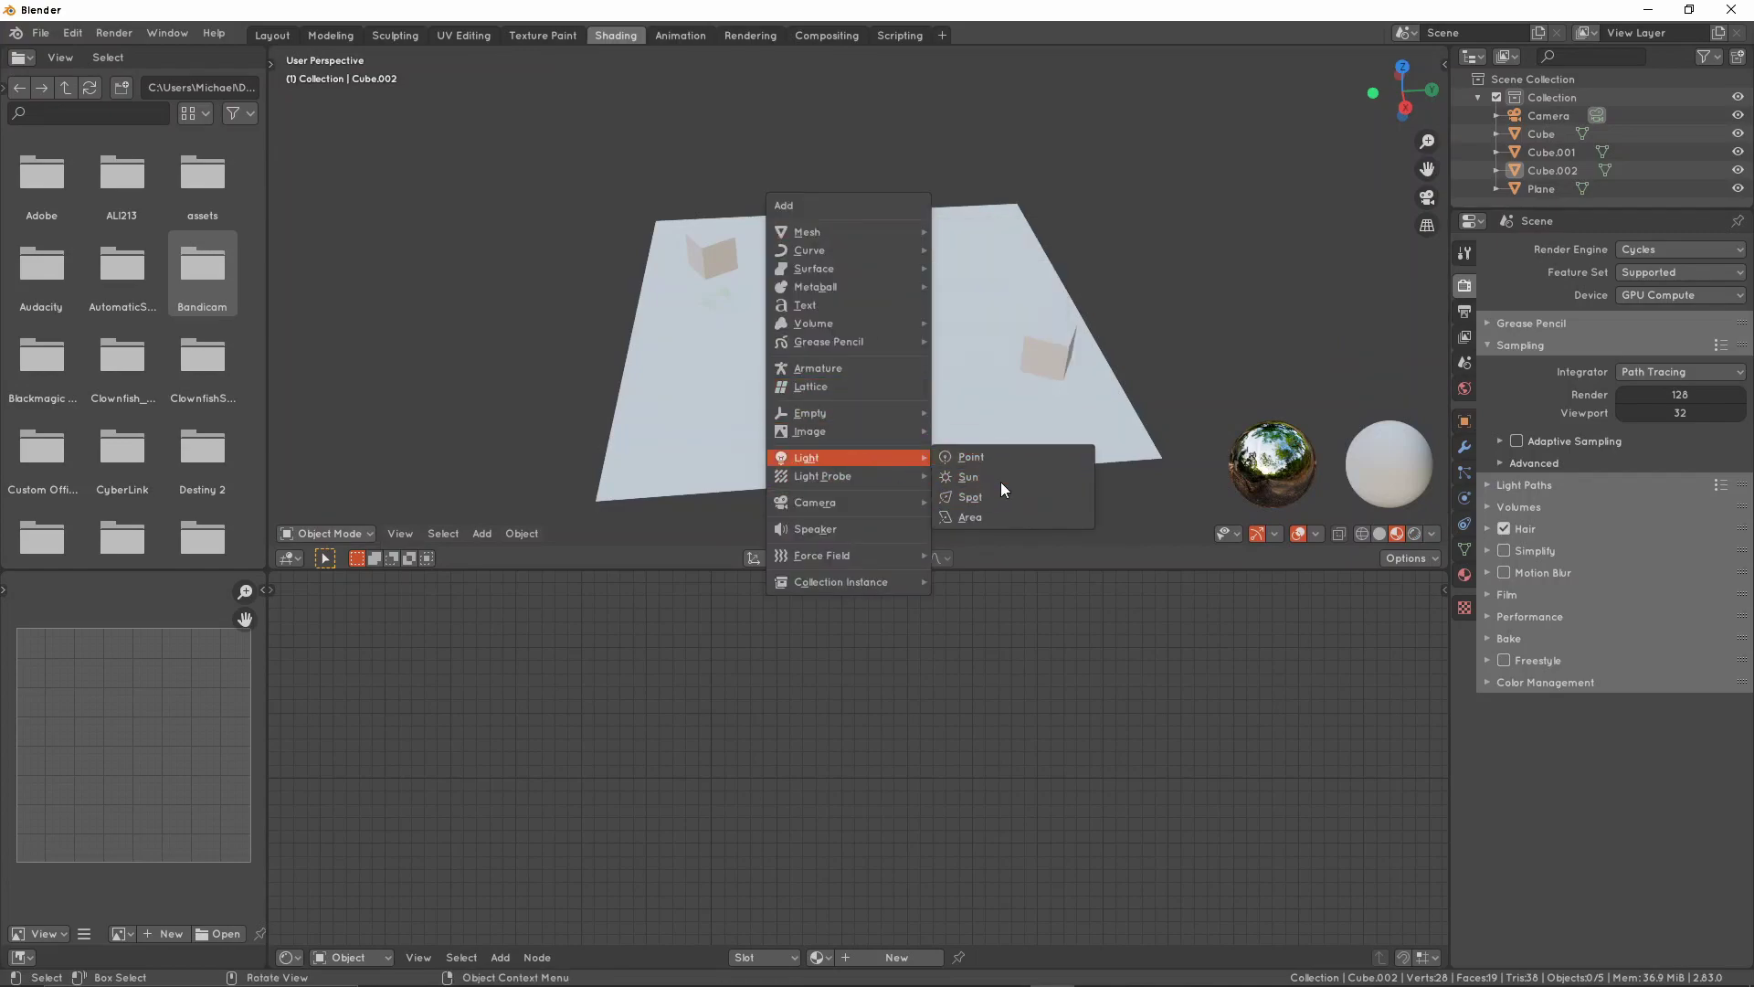
left_click(1005, 456)
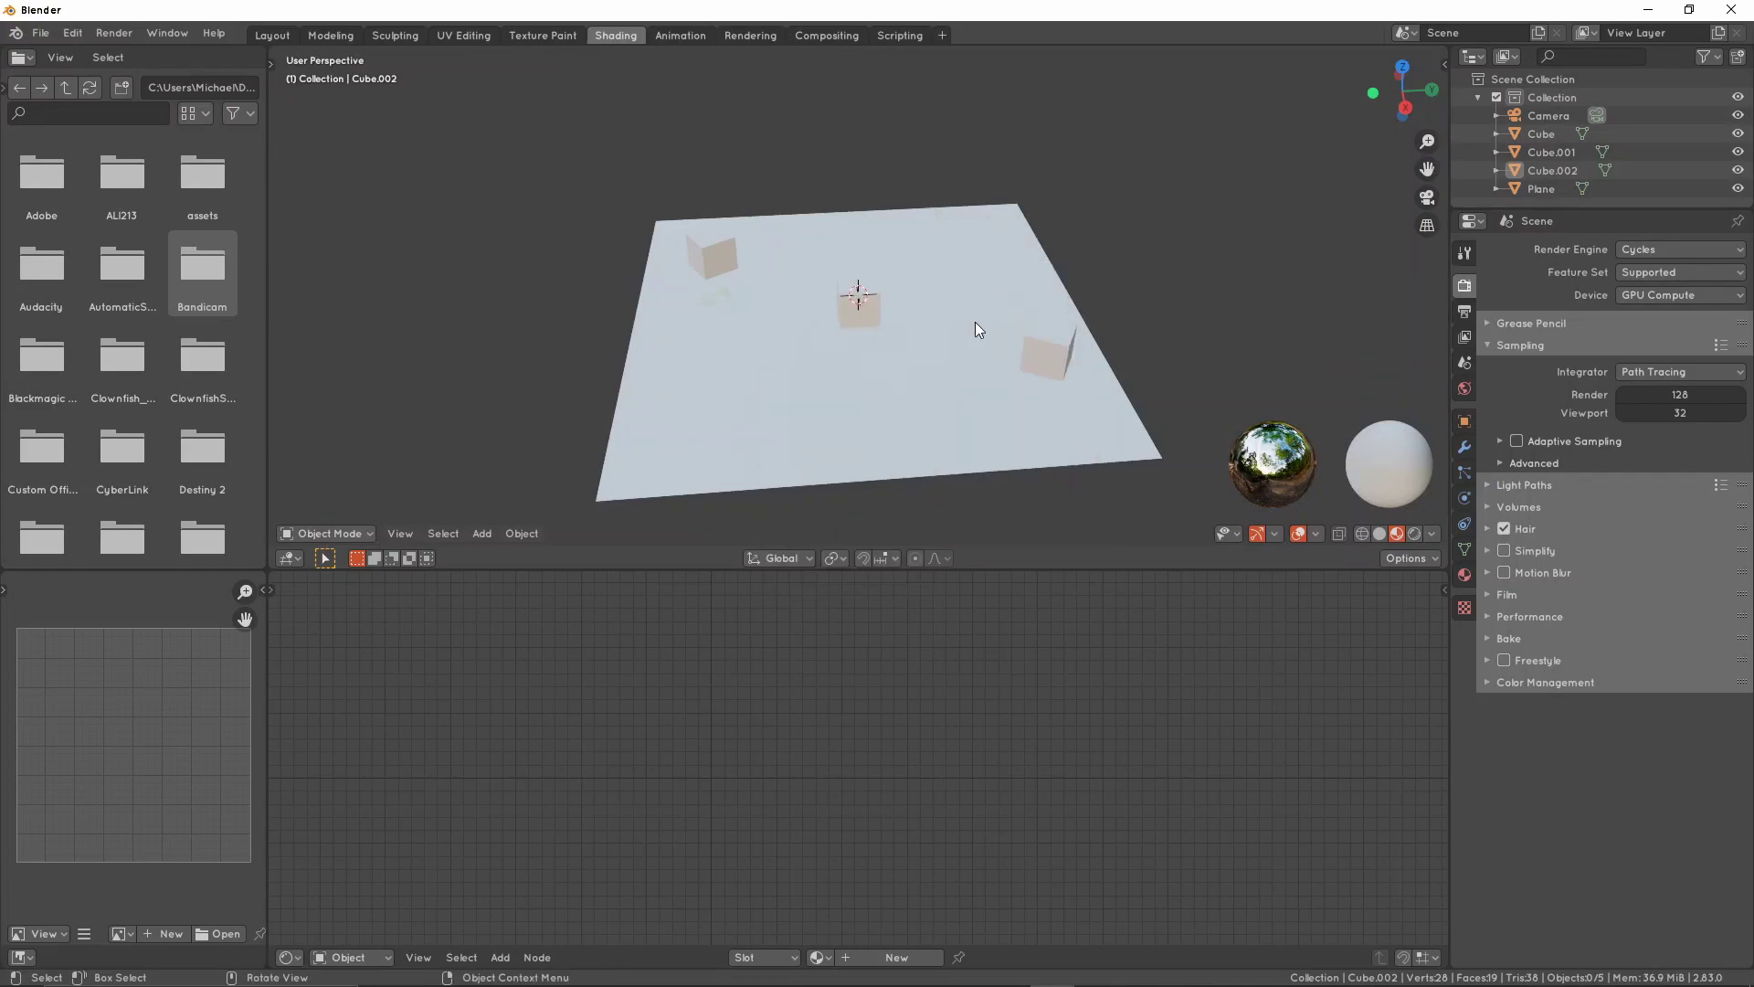
Check the Ambient Occlusion option in the world settings
left_click(1466, 387)
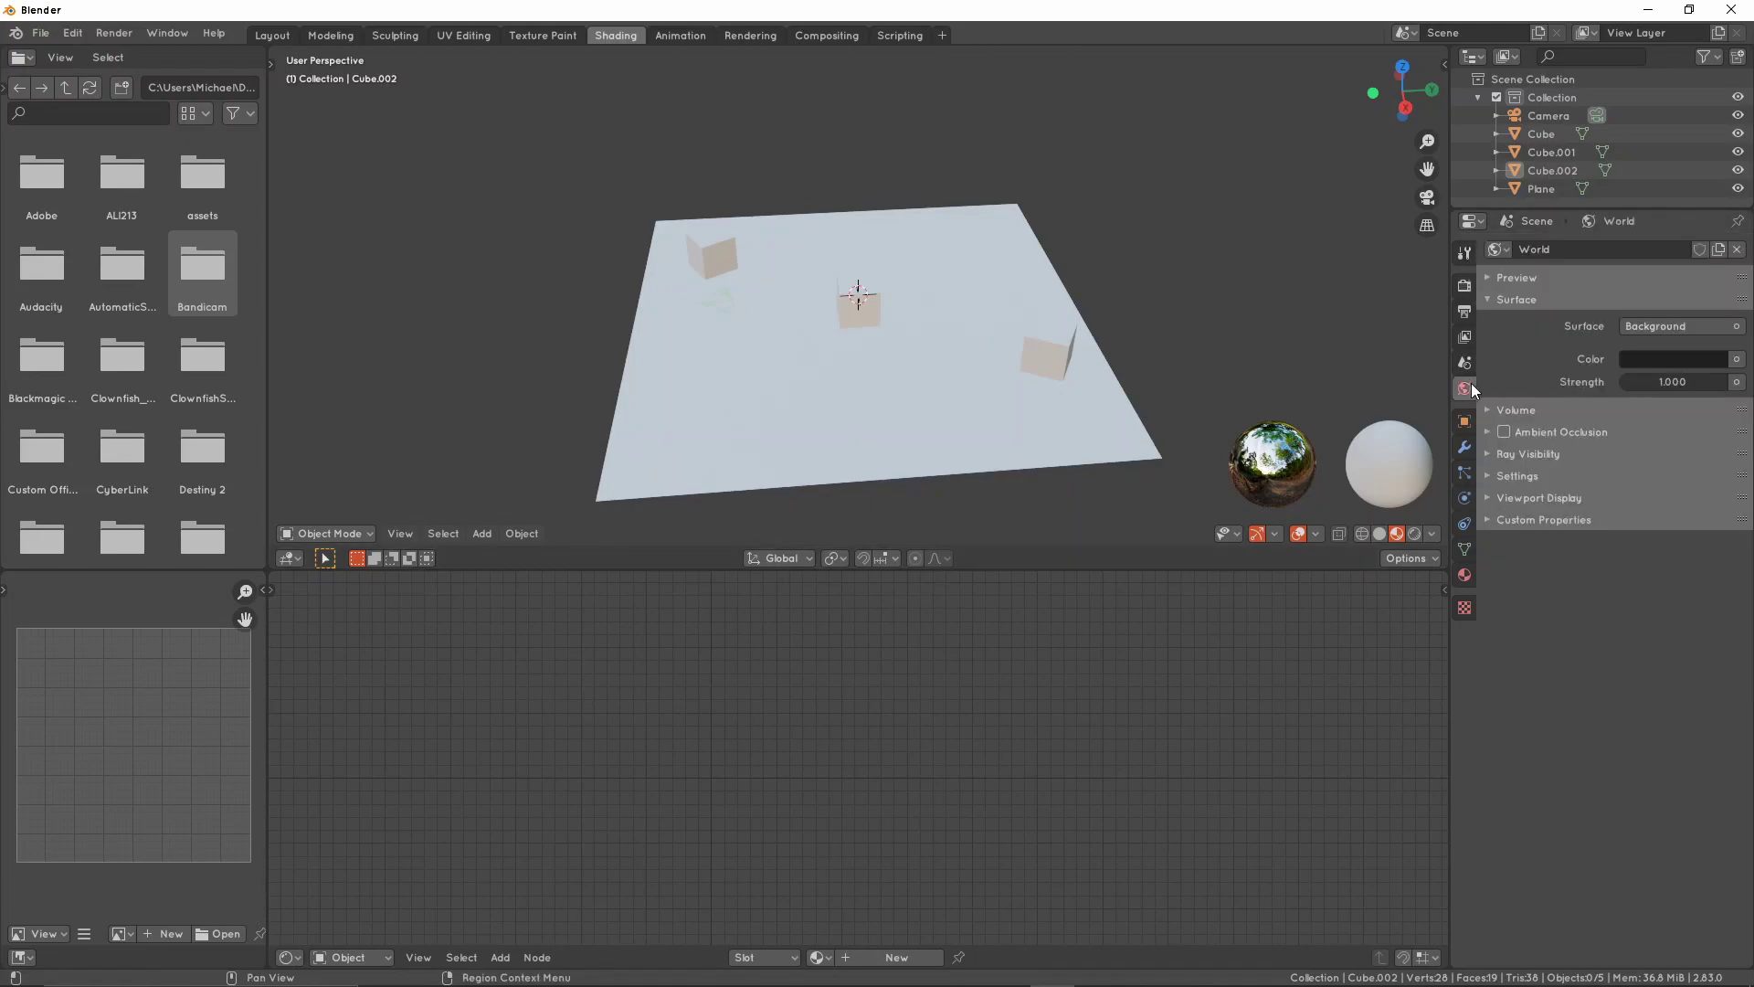
left_click(1537, 431)
left_click(1537, 432)
Switch the render engine to Eevee to inspect its Ambient Occlusion settings and return to Cycles
left_click(1465, 285)
left_click(1718, 249)
left_click(1674, 272)
left_click(1553, 373)
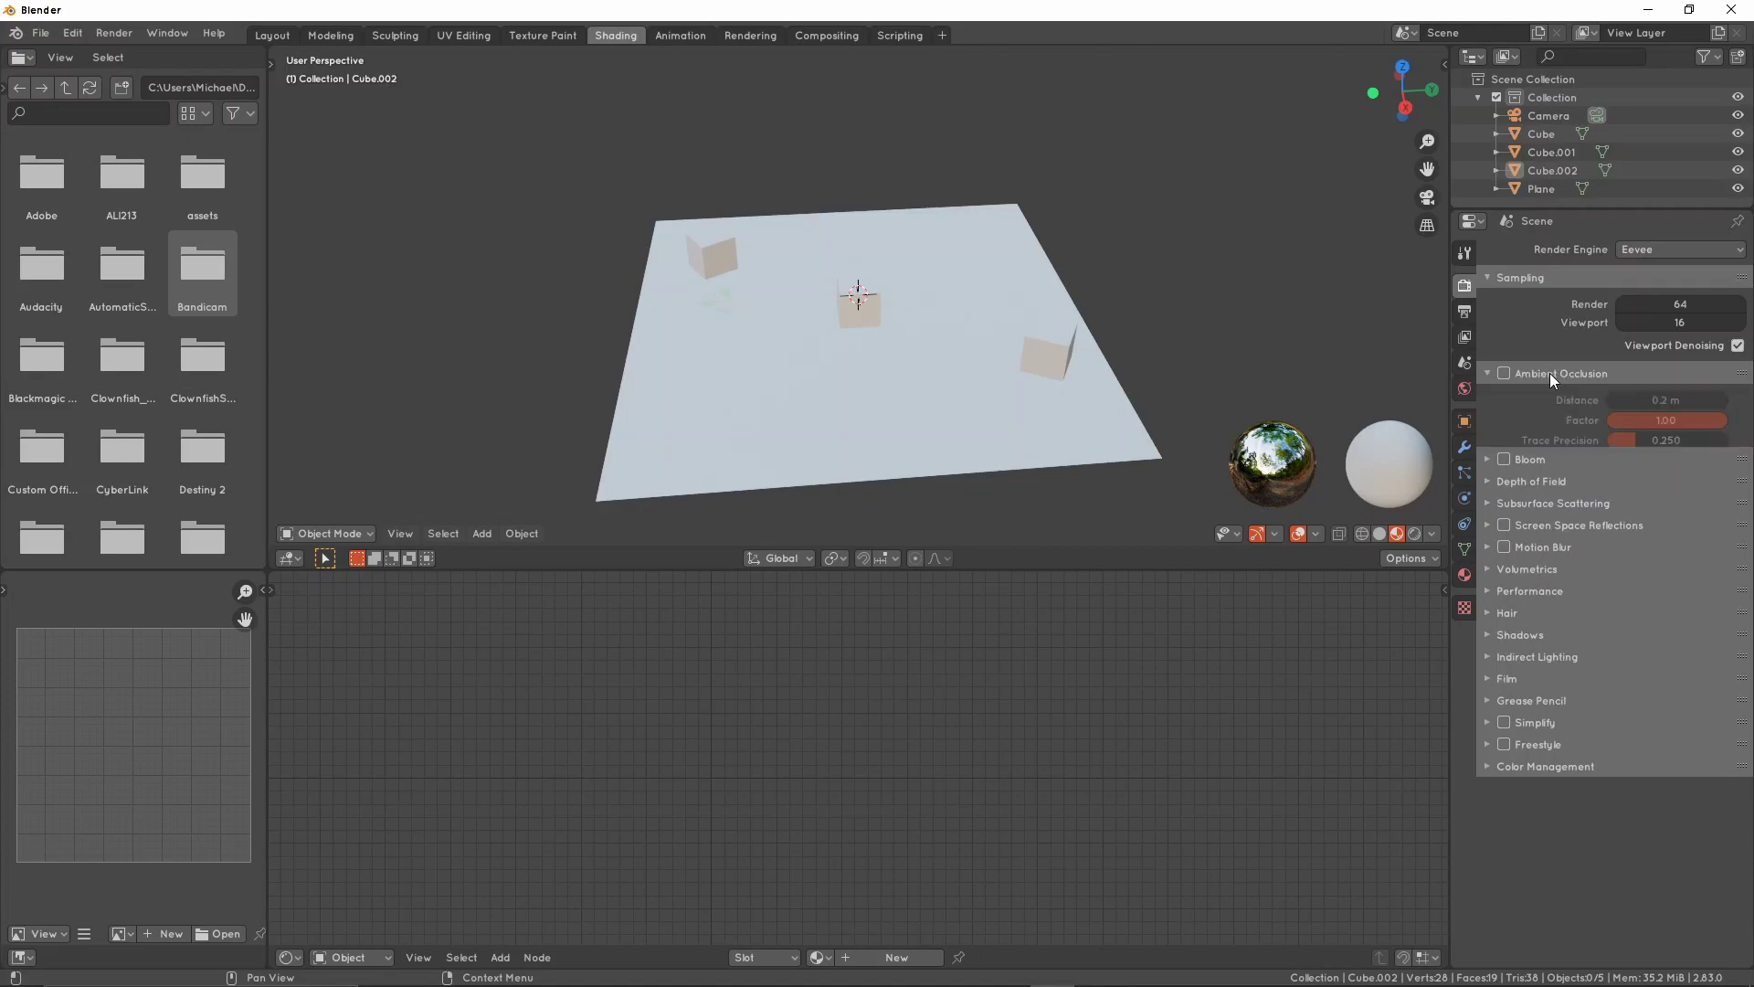
left_click(1559, 375)
left_click(1696, 250)
left_click(1672, 312)
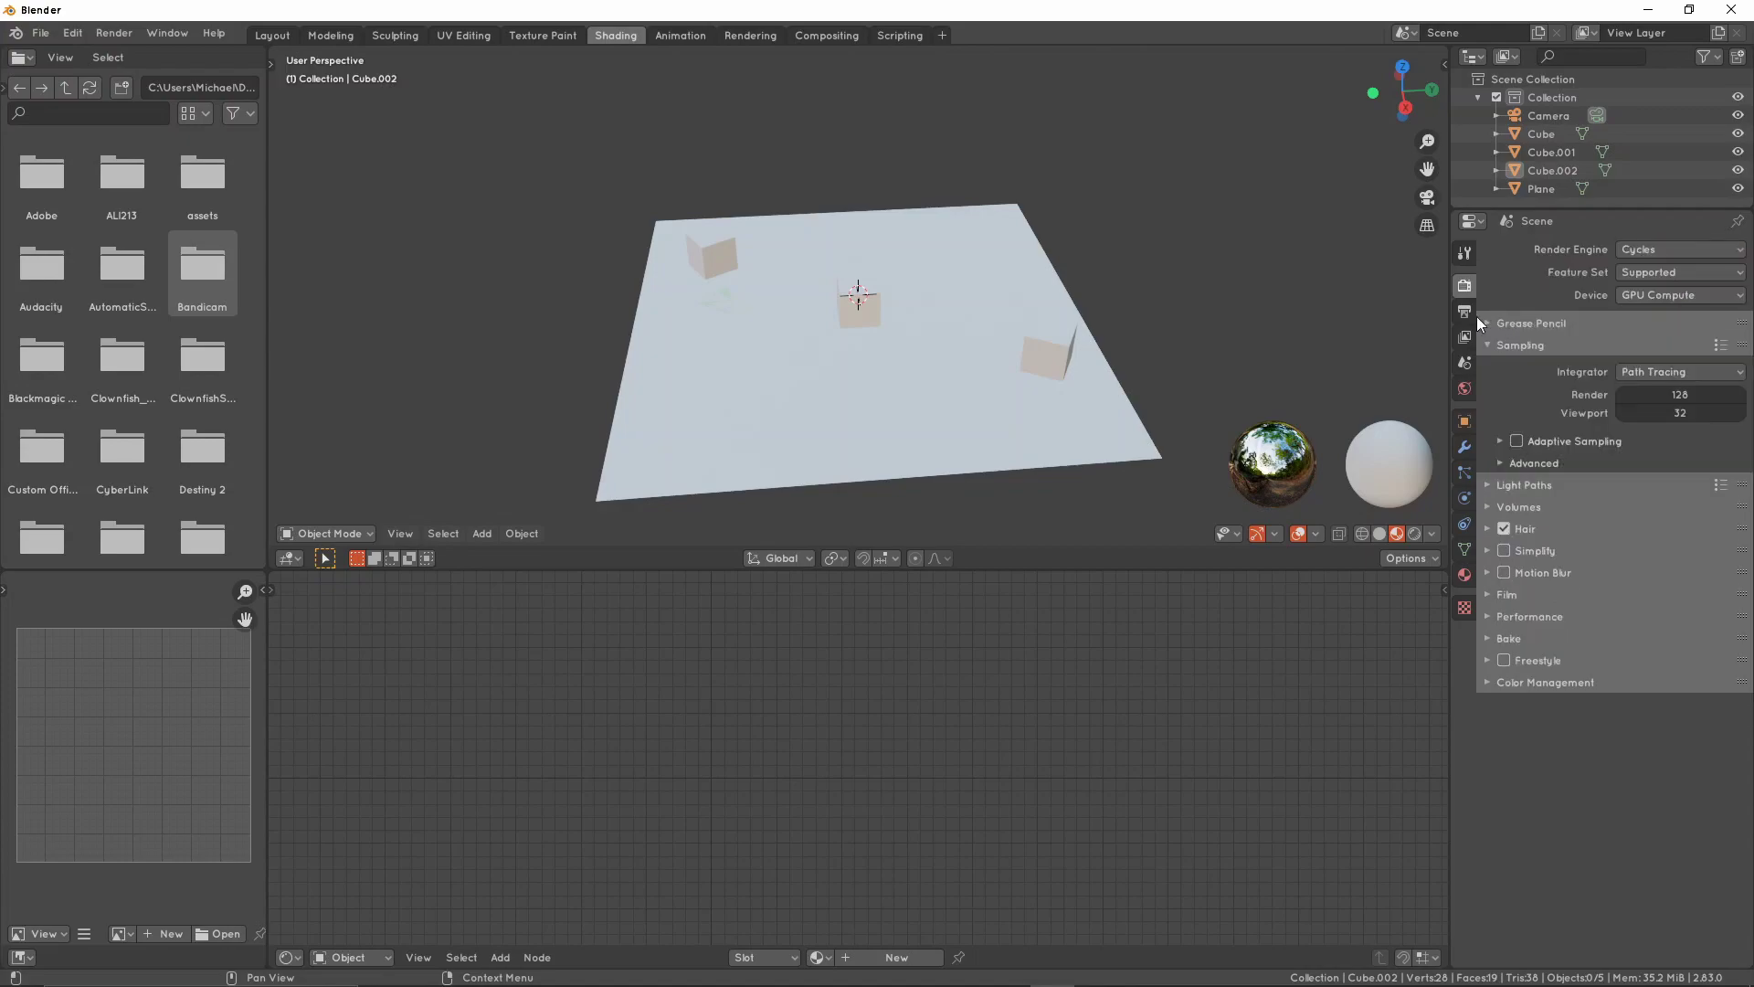
Review the world's Ray Visibility and Ambient Occlusion settings and go back to the render settings
left_click(1465, 389)
left_click(1581, 429)
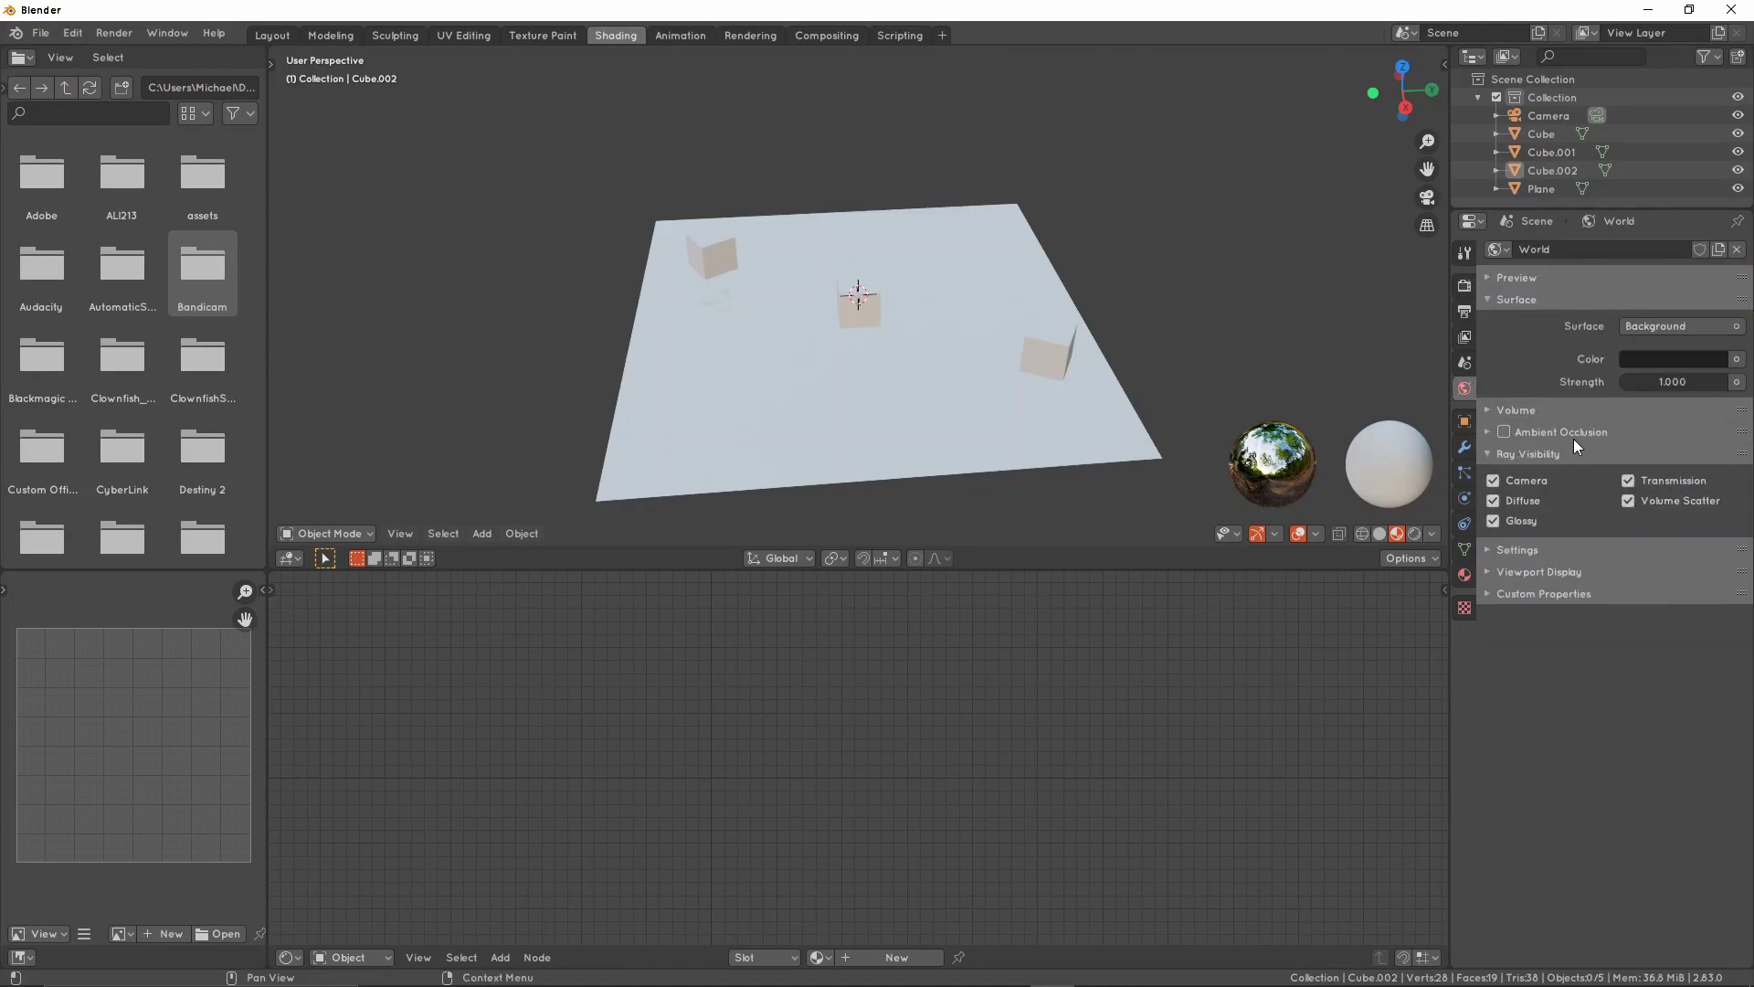
left_click(1571, 502)
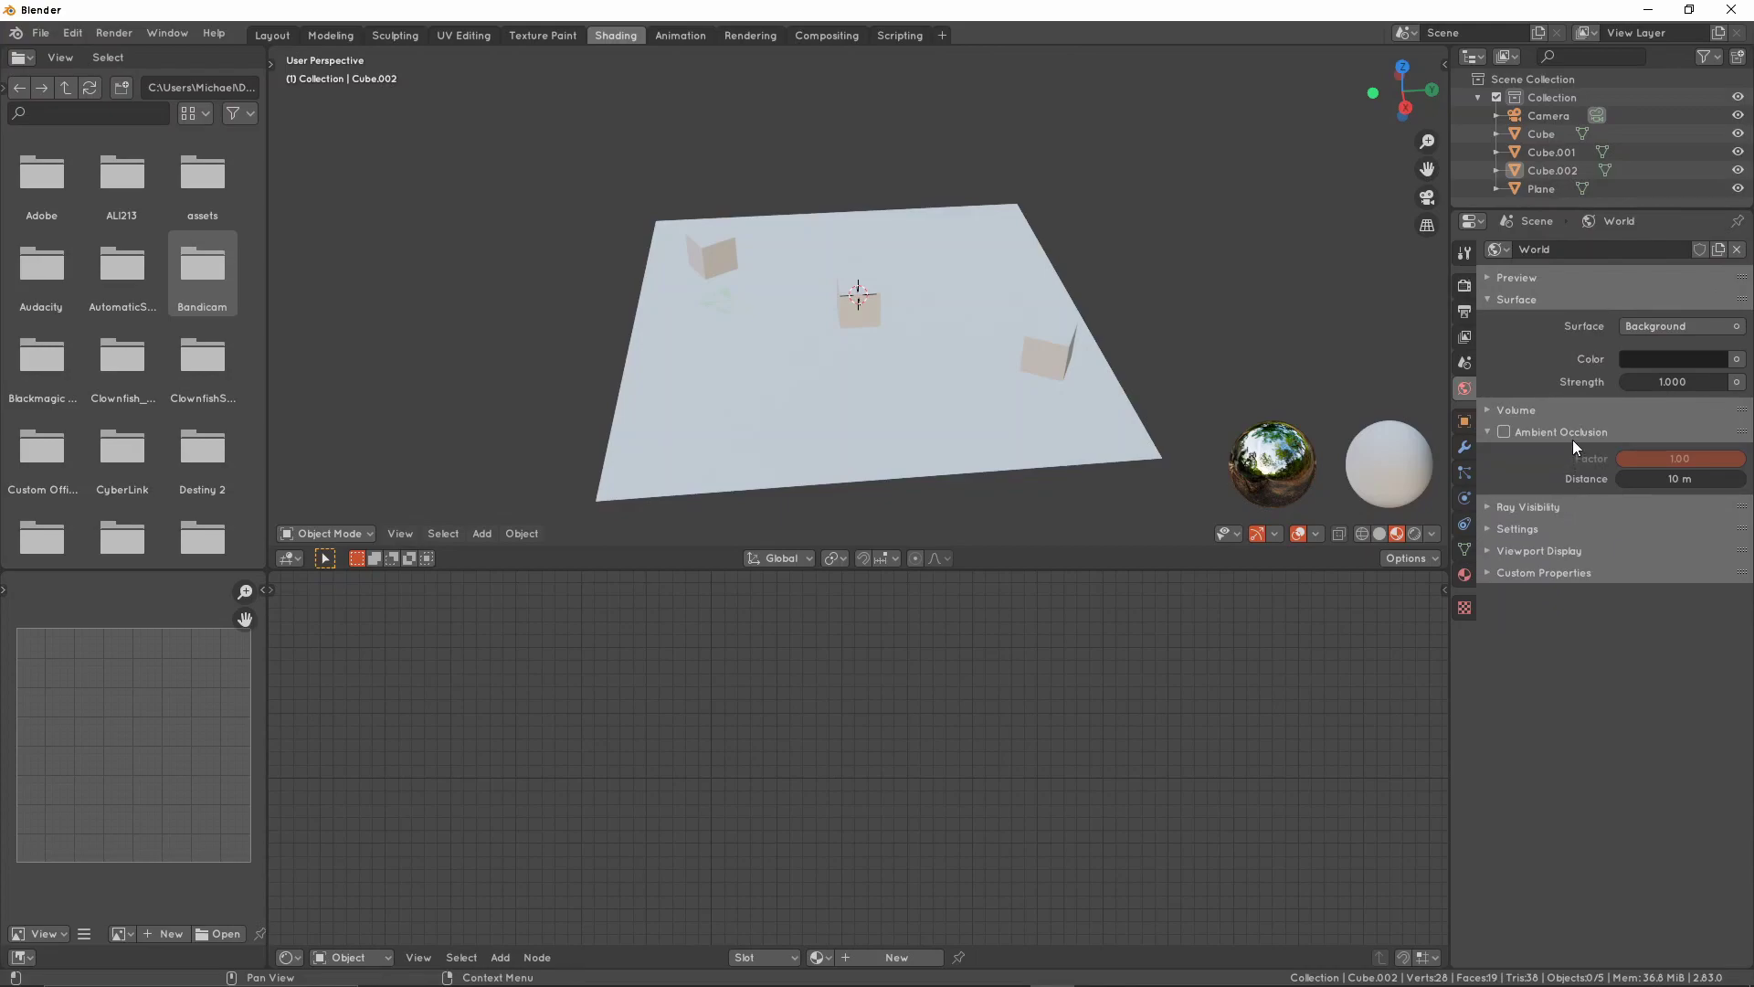
left_click(1465, 286)
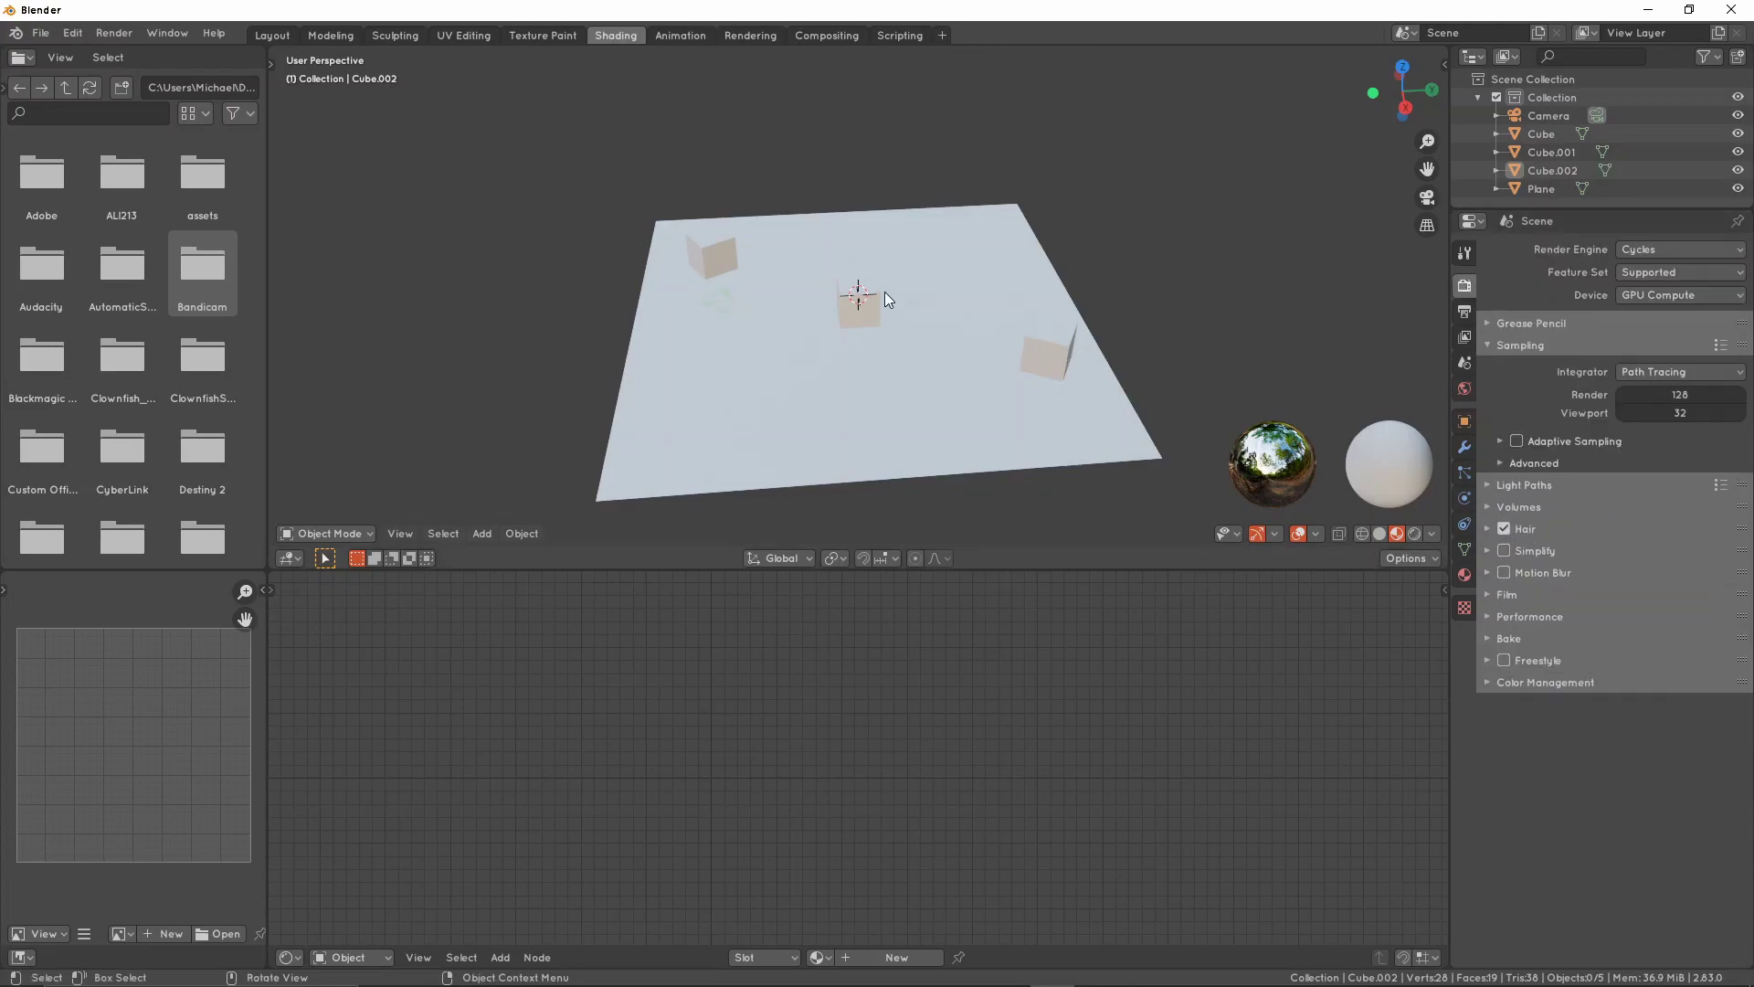
Select the cube in the middle of the plane and create a new material for it
left_click(871, 302)
left_click(918, 956)
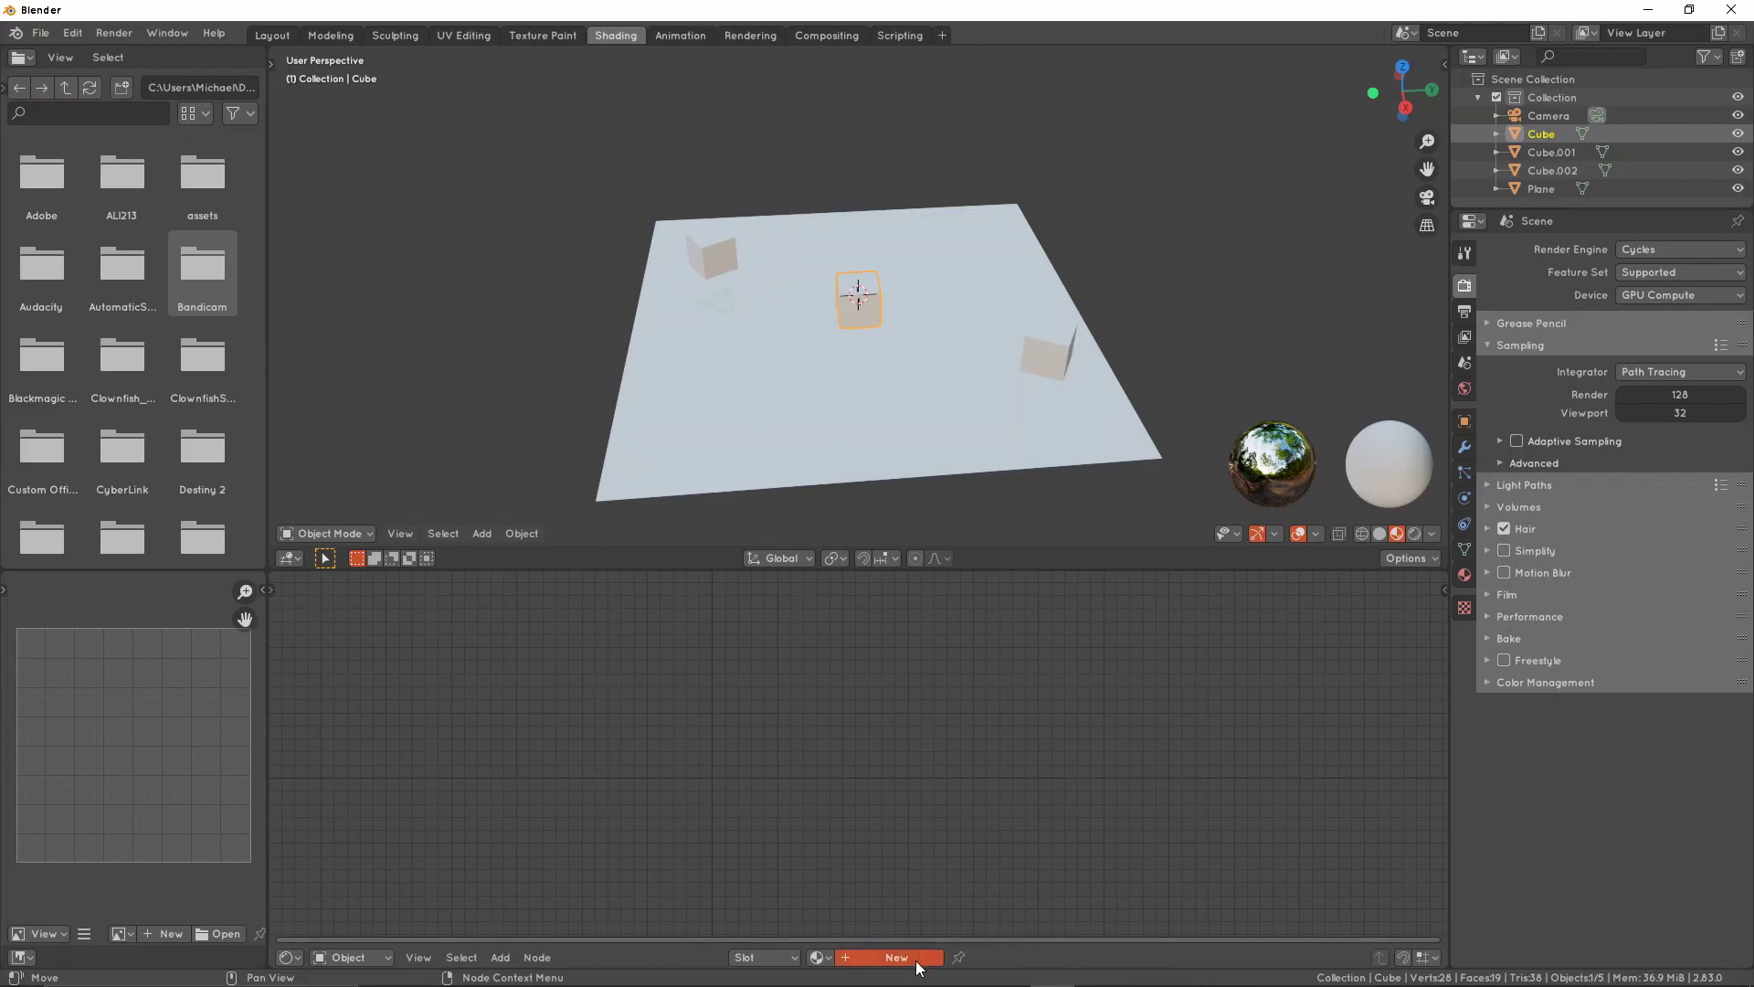
Delete the default shader node from the middle cube's new material and try to add an Emission node
left_click(799, 637)
key("x")
middle_click_drag(763, 627, 873, 669)
key("shift+a")
type("srm")
key("Return")
key("Escape")
key("shift+a")
type("s")
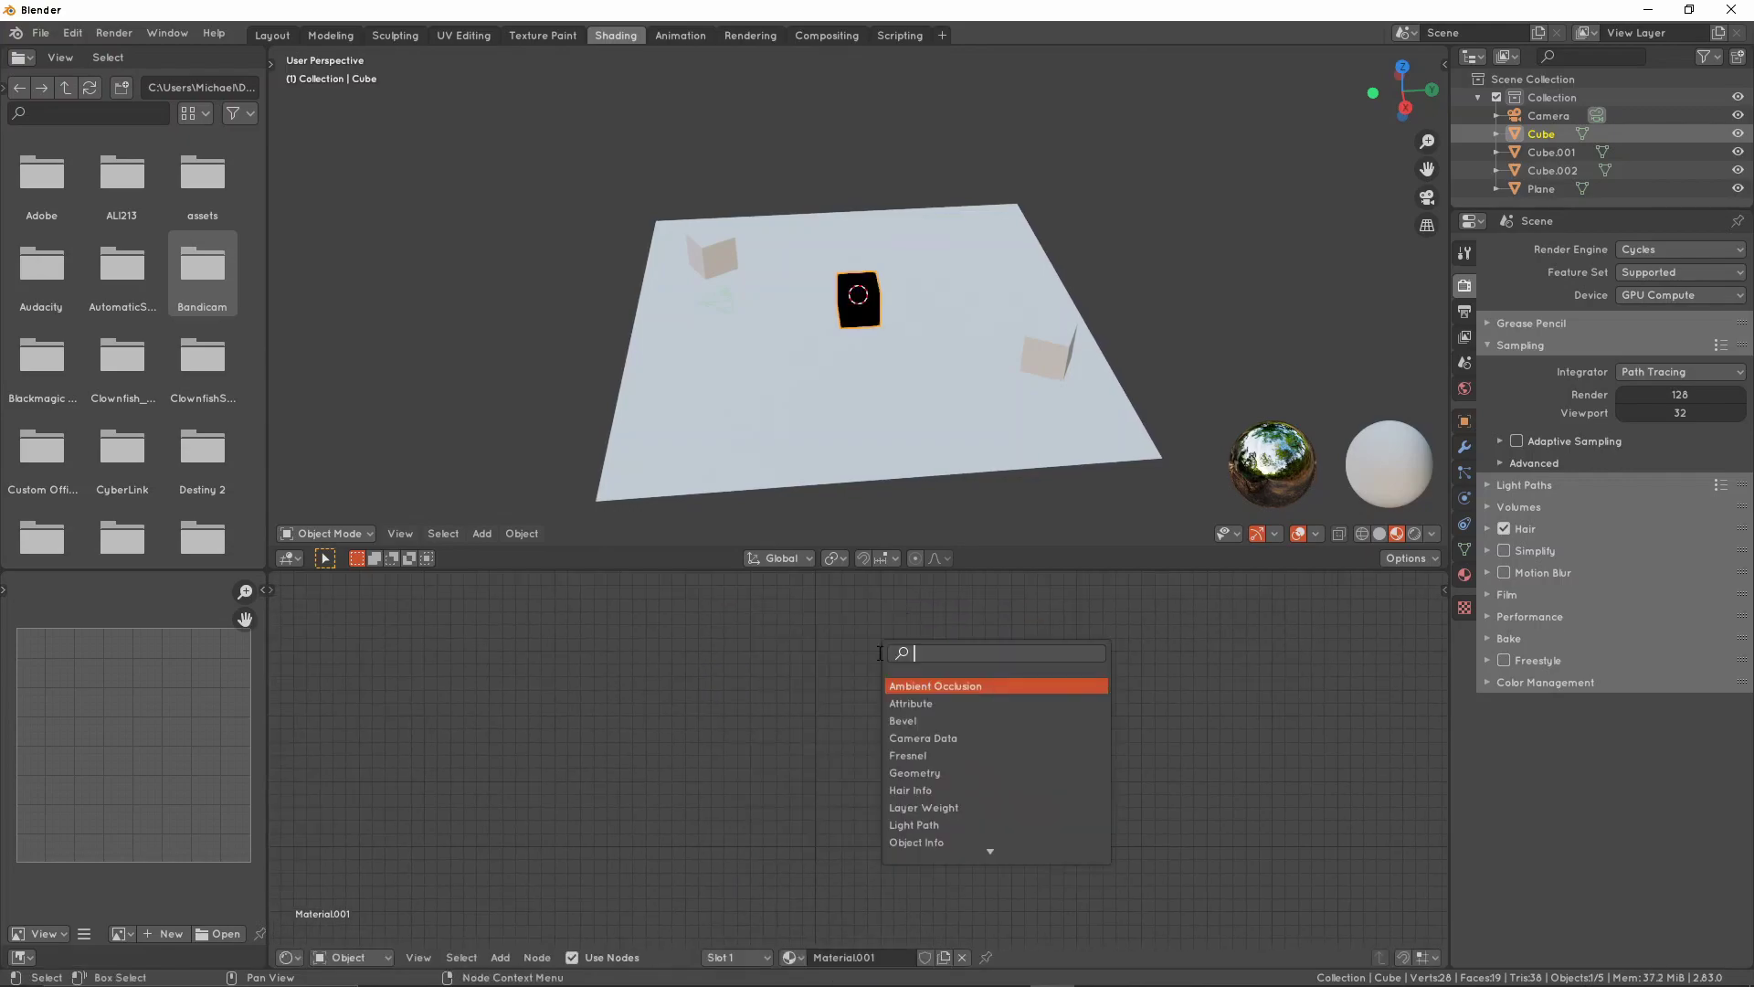
type("m")
key("BackSpace")
type("em")
left_click(935, 702)
key("Escape")
Add an Emission node to the cube's material and connect it to the Material Output's Surface input
key("shift+a")
left_click(885, 655)
type("em")
left_click(921, 687)
left_click(867, 671)
scroll(887, 666, "up", 5)
middle_click_drag(914, 640, 881, 710)
scroll(914, 701, "up", 1)
left_click_drag(923, 683, 1063, 730)
scroll(979, 316, "up", 2)
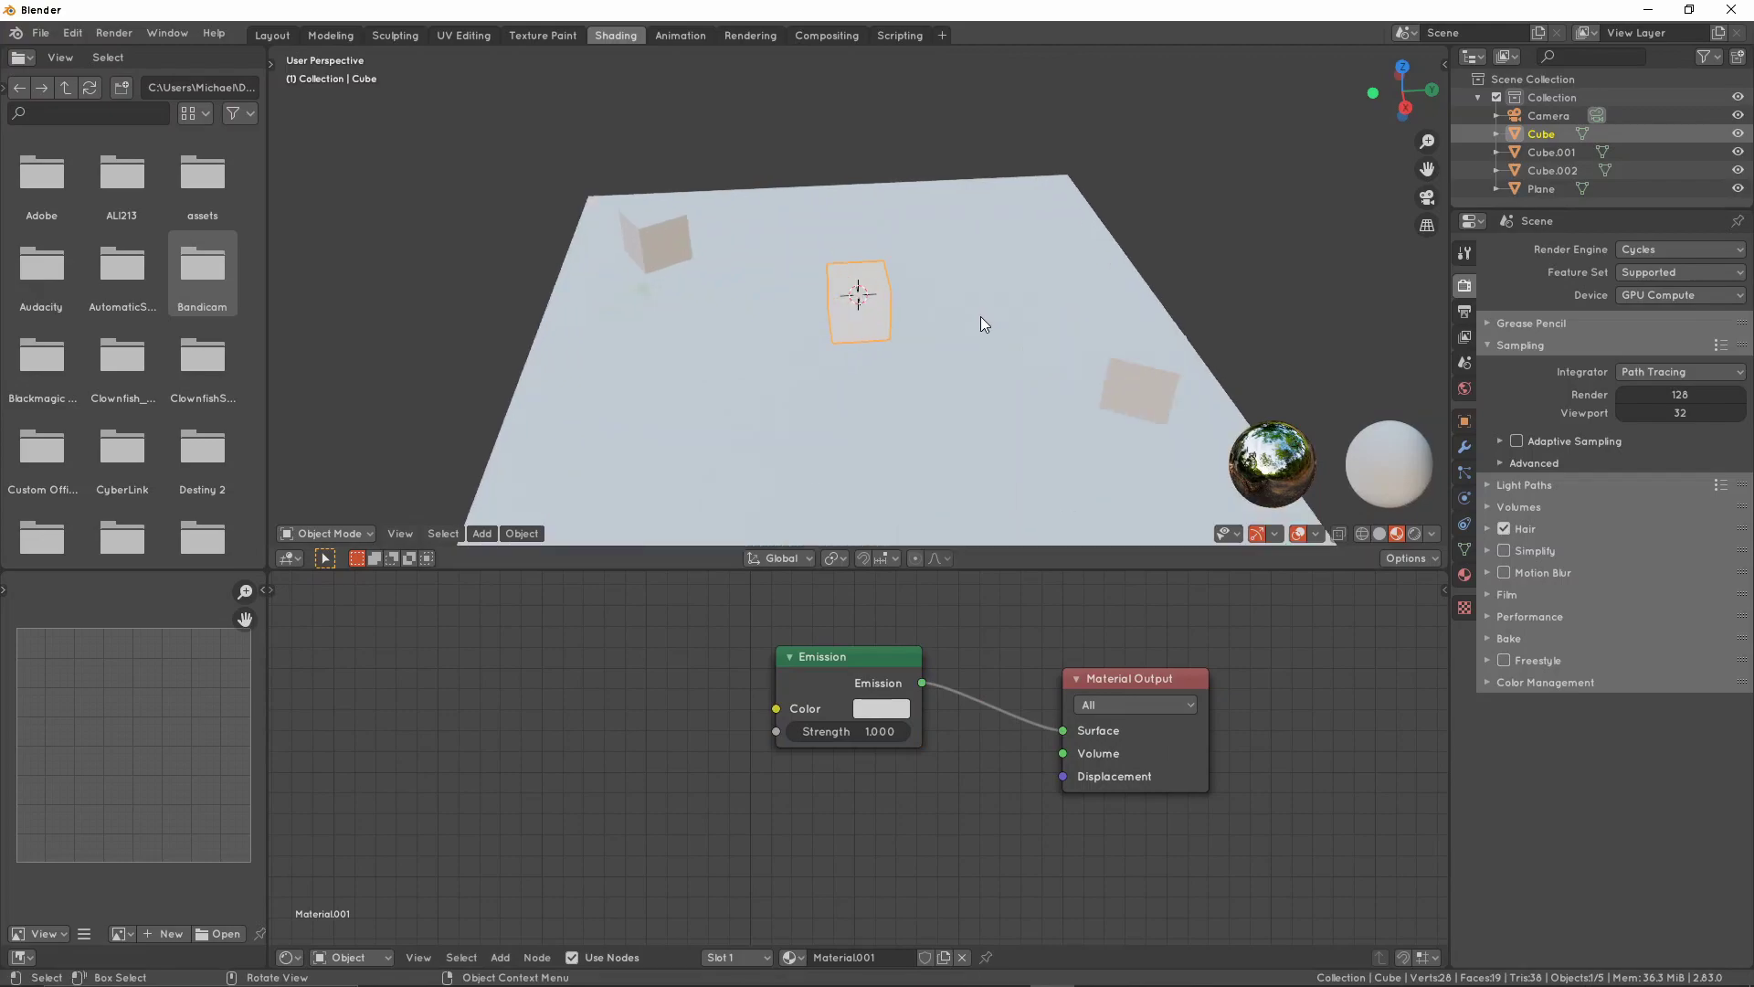
Delete the Emission node and undo back to the state before the cube's material was created
left_click_drag(840, 738, 923, 739)
key("ctrl+z")
left_click(868, 670)
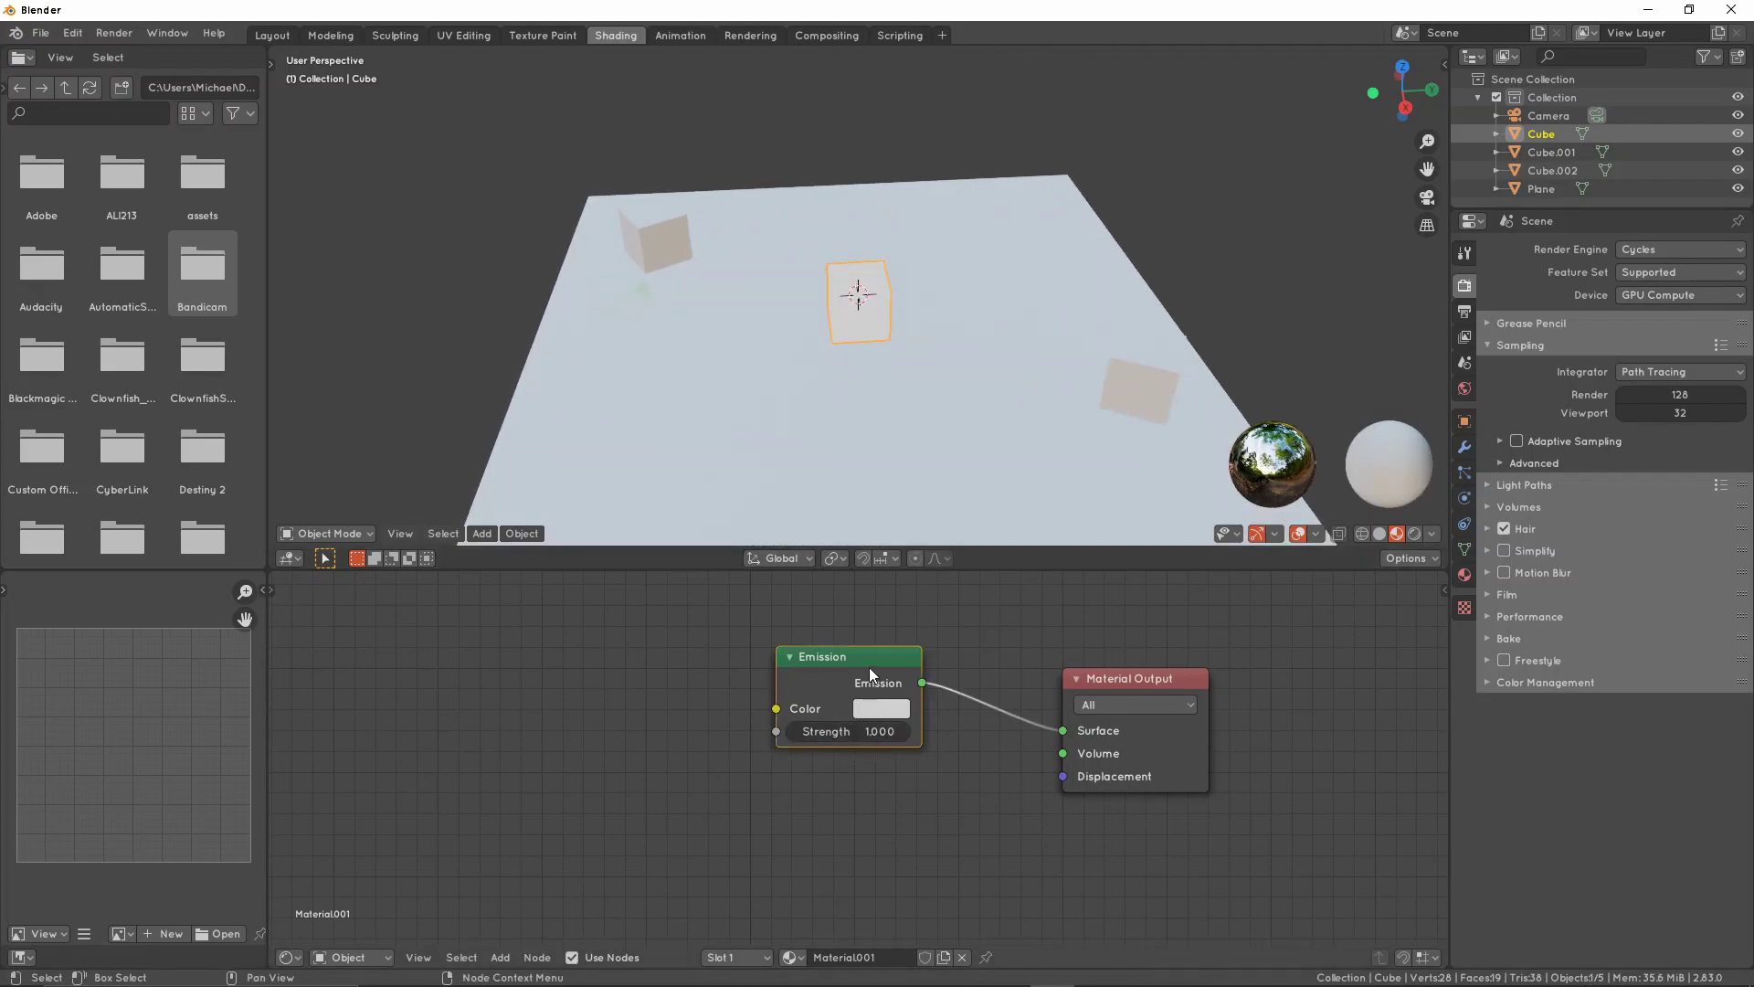
key("x")
scroll(960, 681, "down", 5)
key("shift+a")
left_click(846, 684)
key("Escape")
mouse_move(968, 959)
key("ctrl+z")
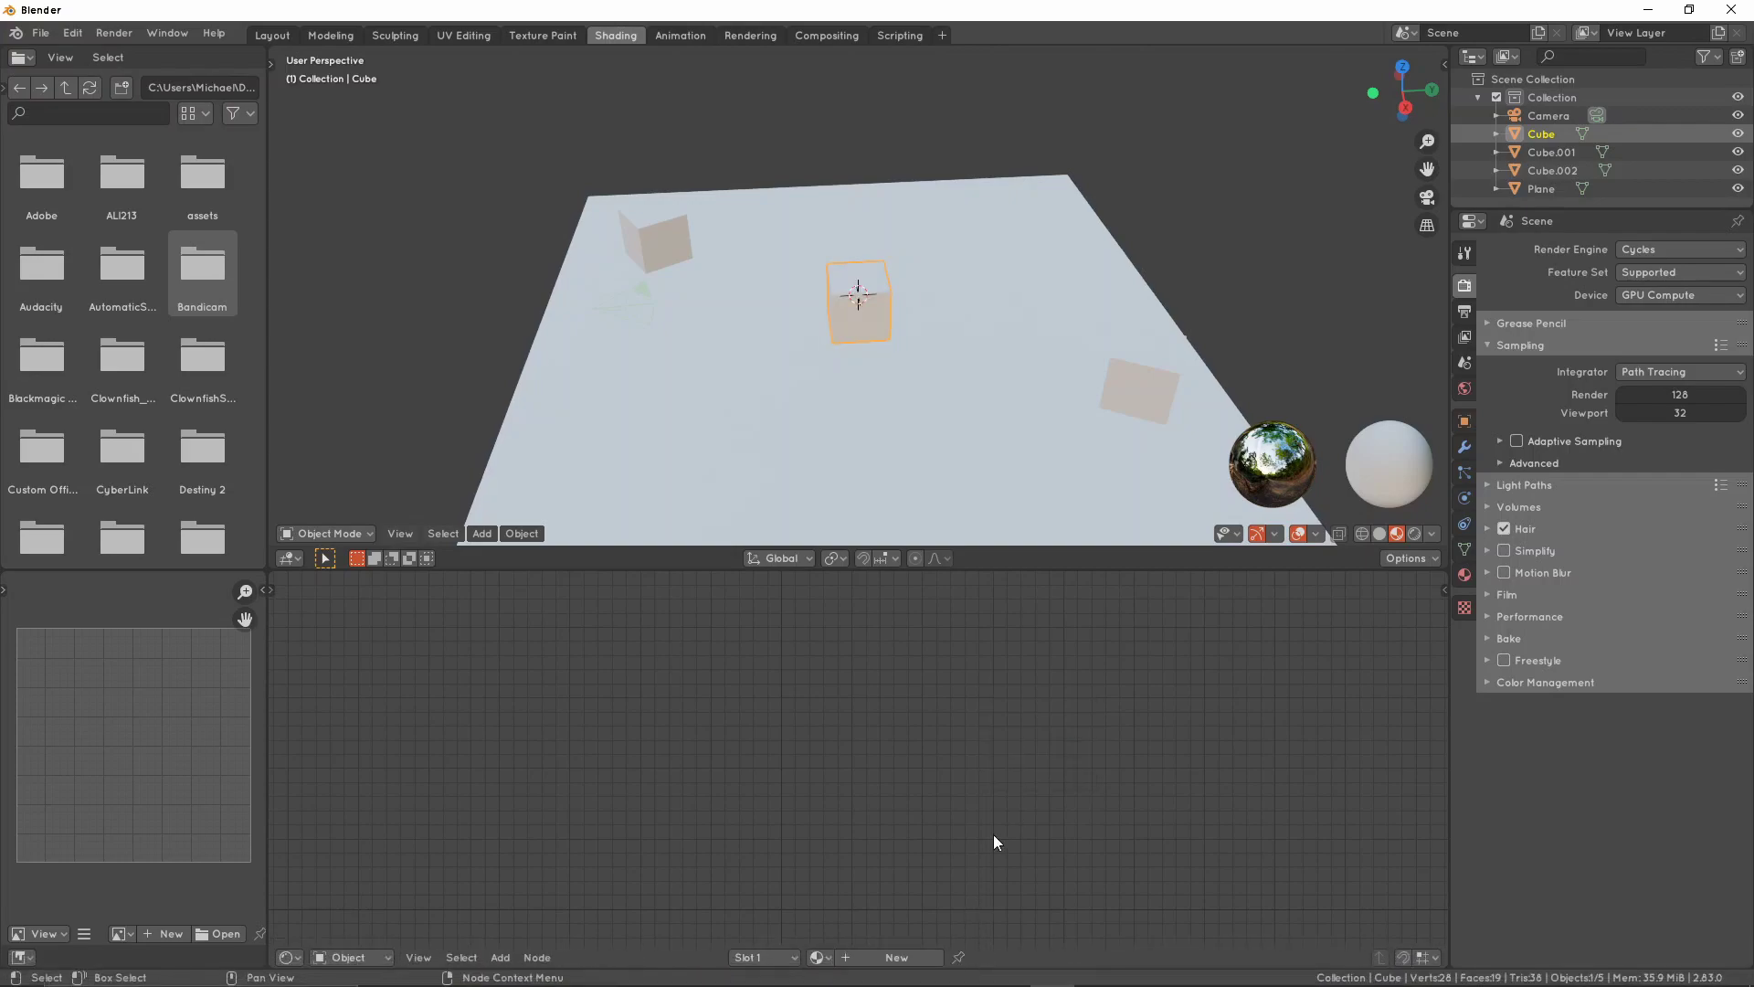
Inspect the World shader nodes and world properties, and return to the Object shader and render settings
left_click(348, 958)
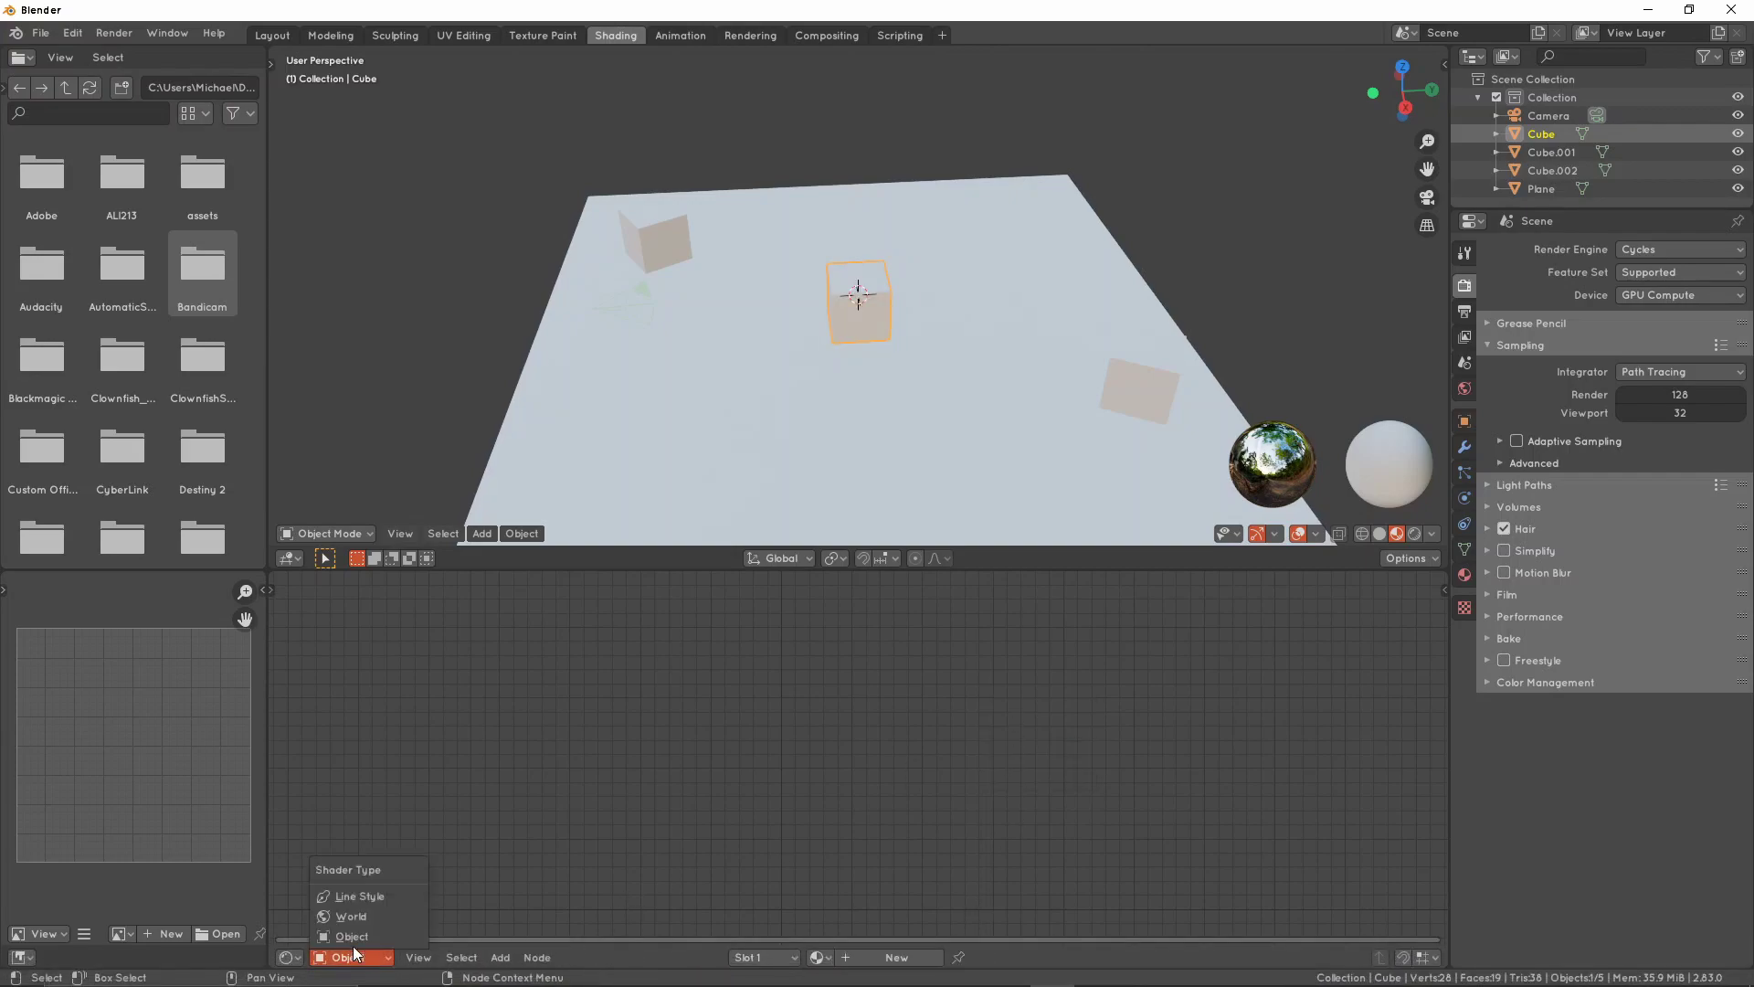
left_click(350, 917)
left_click(900, 818)
scroll(916, 808, "up", 6)
middle_click_drag(916, 808, 903, 821)
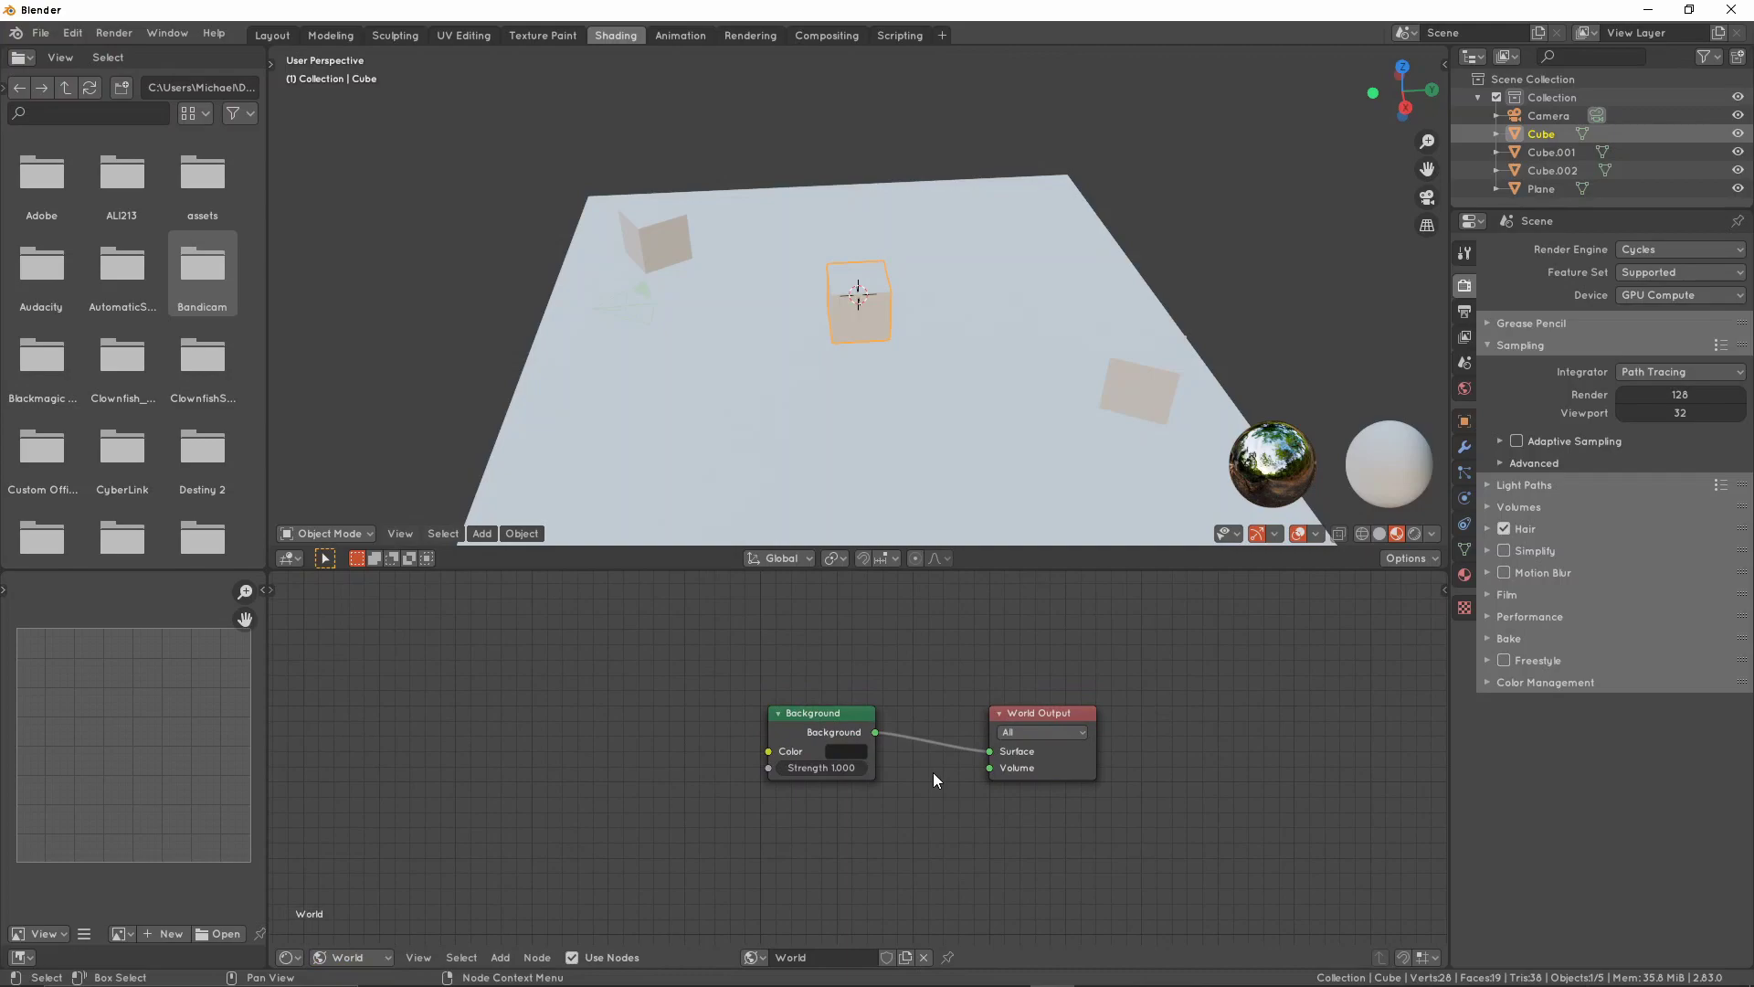
left_click(353, 956)
left_click(357, 934)
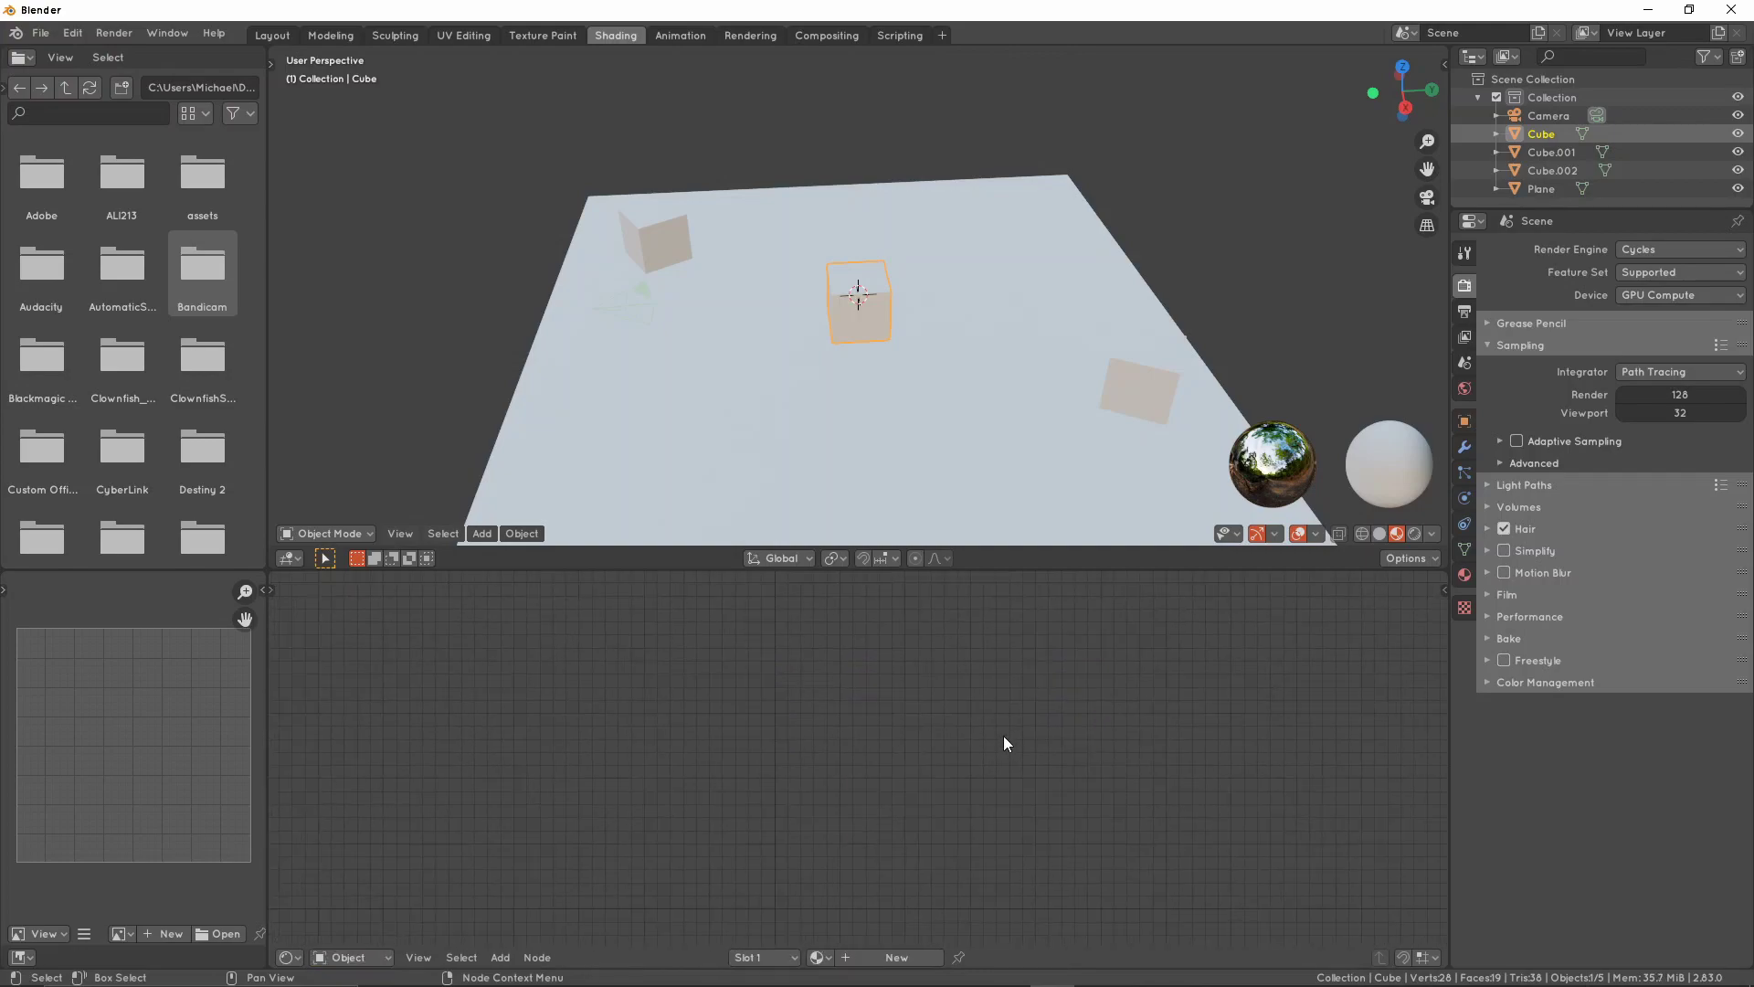
left_click(1464, 388)
left_click(1464, 286)
Deselect the middle cube, look over the available light types, and show the viewport in Rendered shading
middle_click_drag(1062, 287, 1011, 275)
left_click(1128, 265)
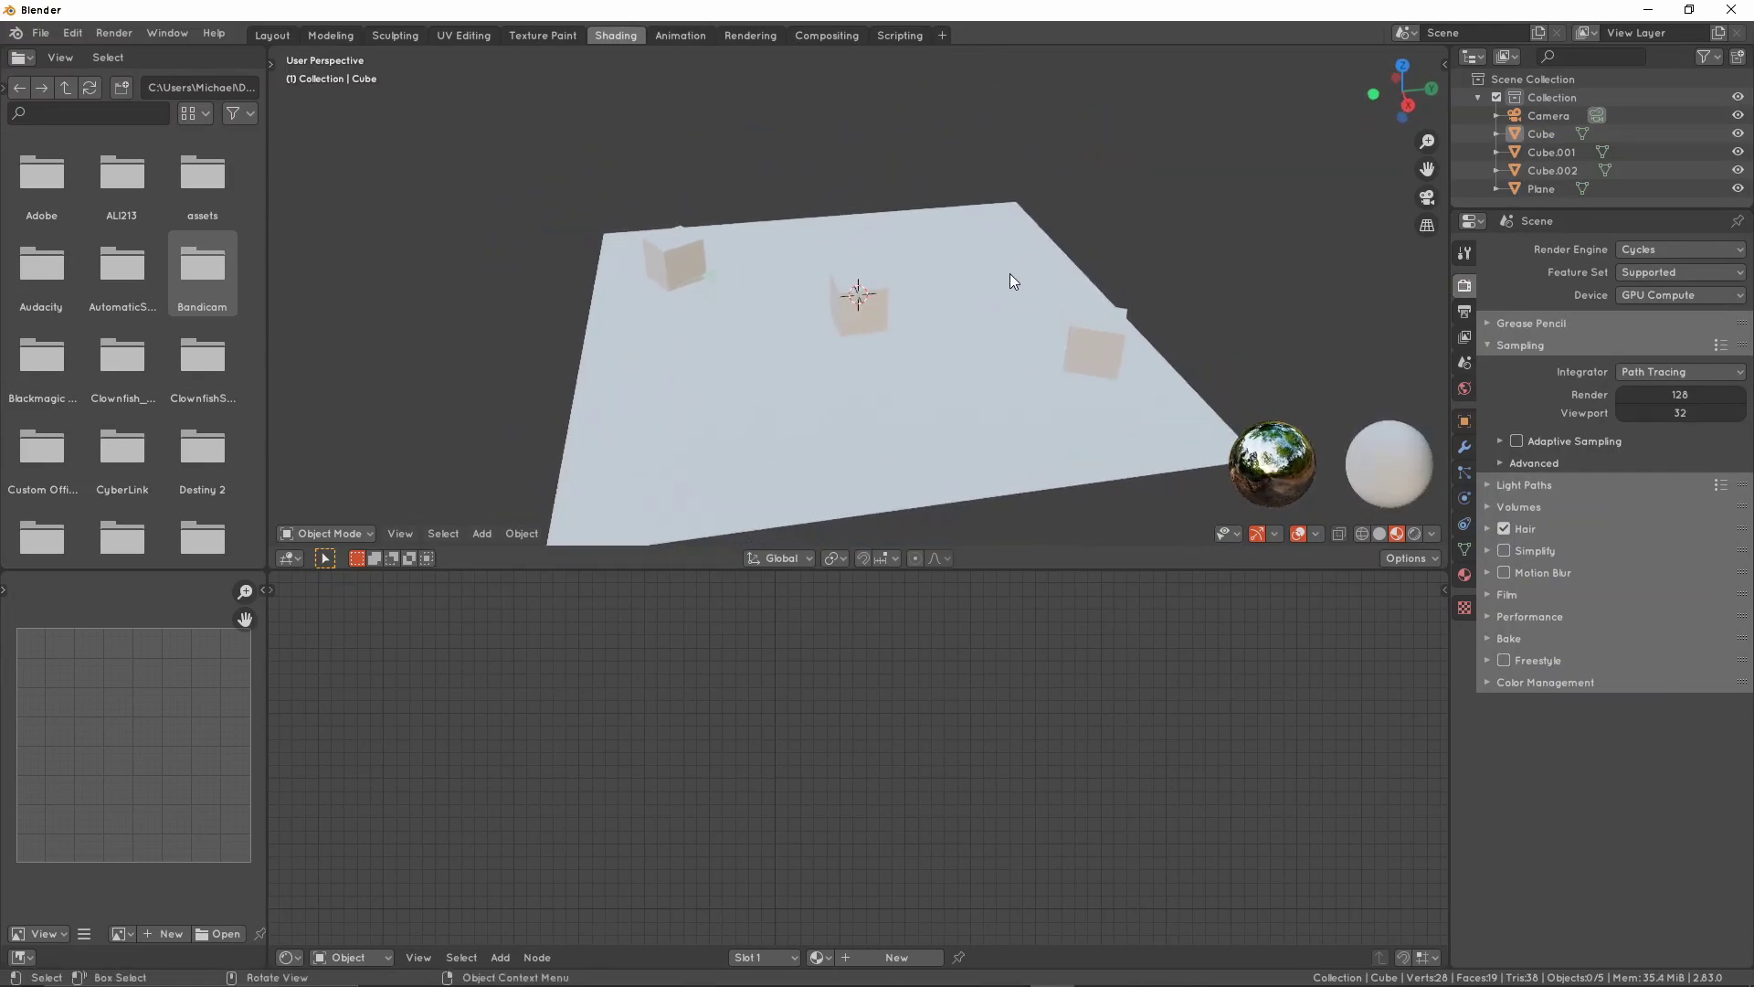
key("shift+a")
mouse_move(946, 485)
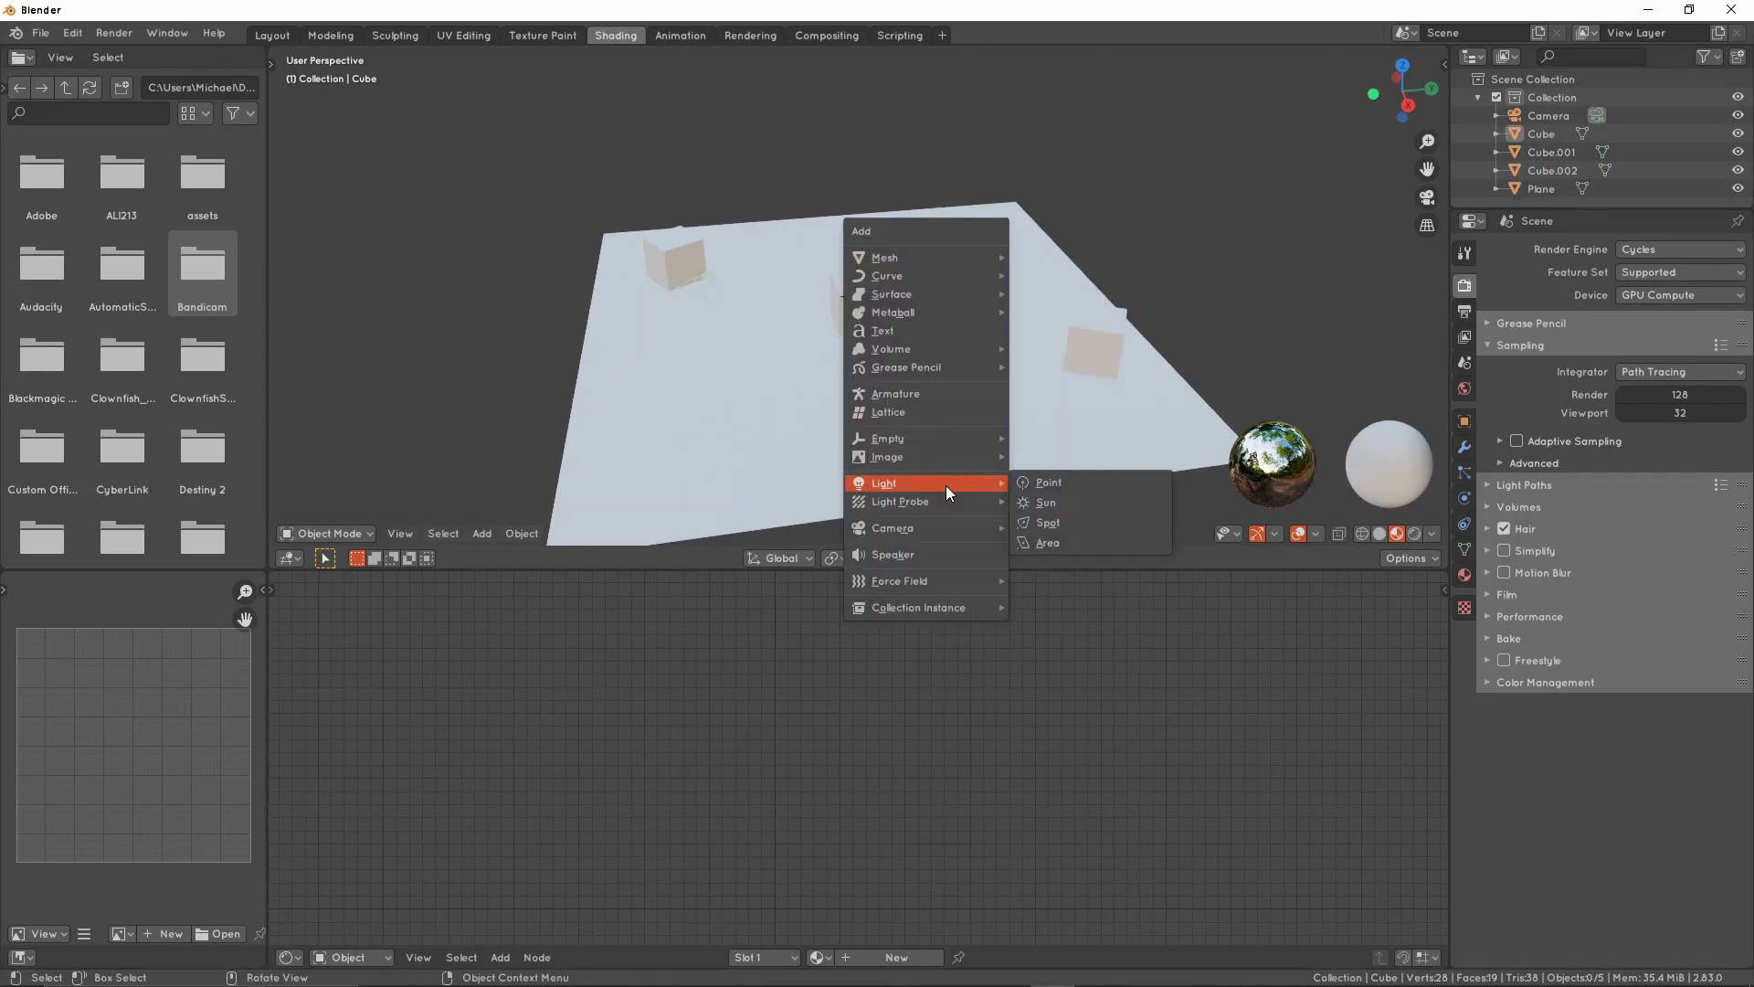
key("z")
key("8")
Add a Point light to the scene and raise it along the Z axis above the middle cube
key("shift+a")
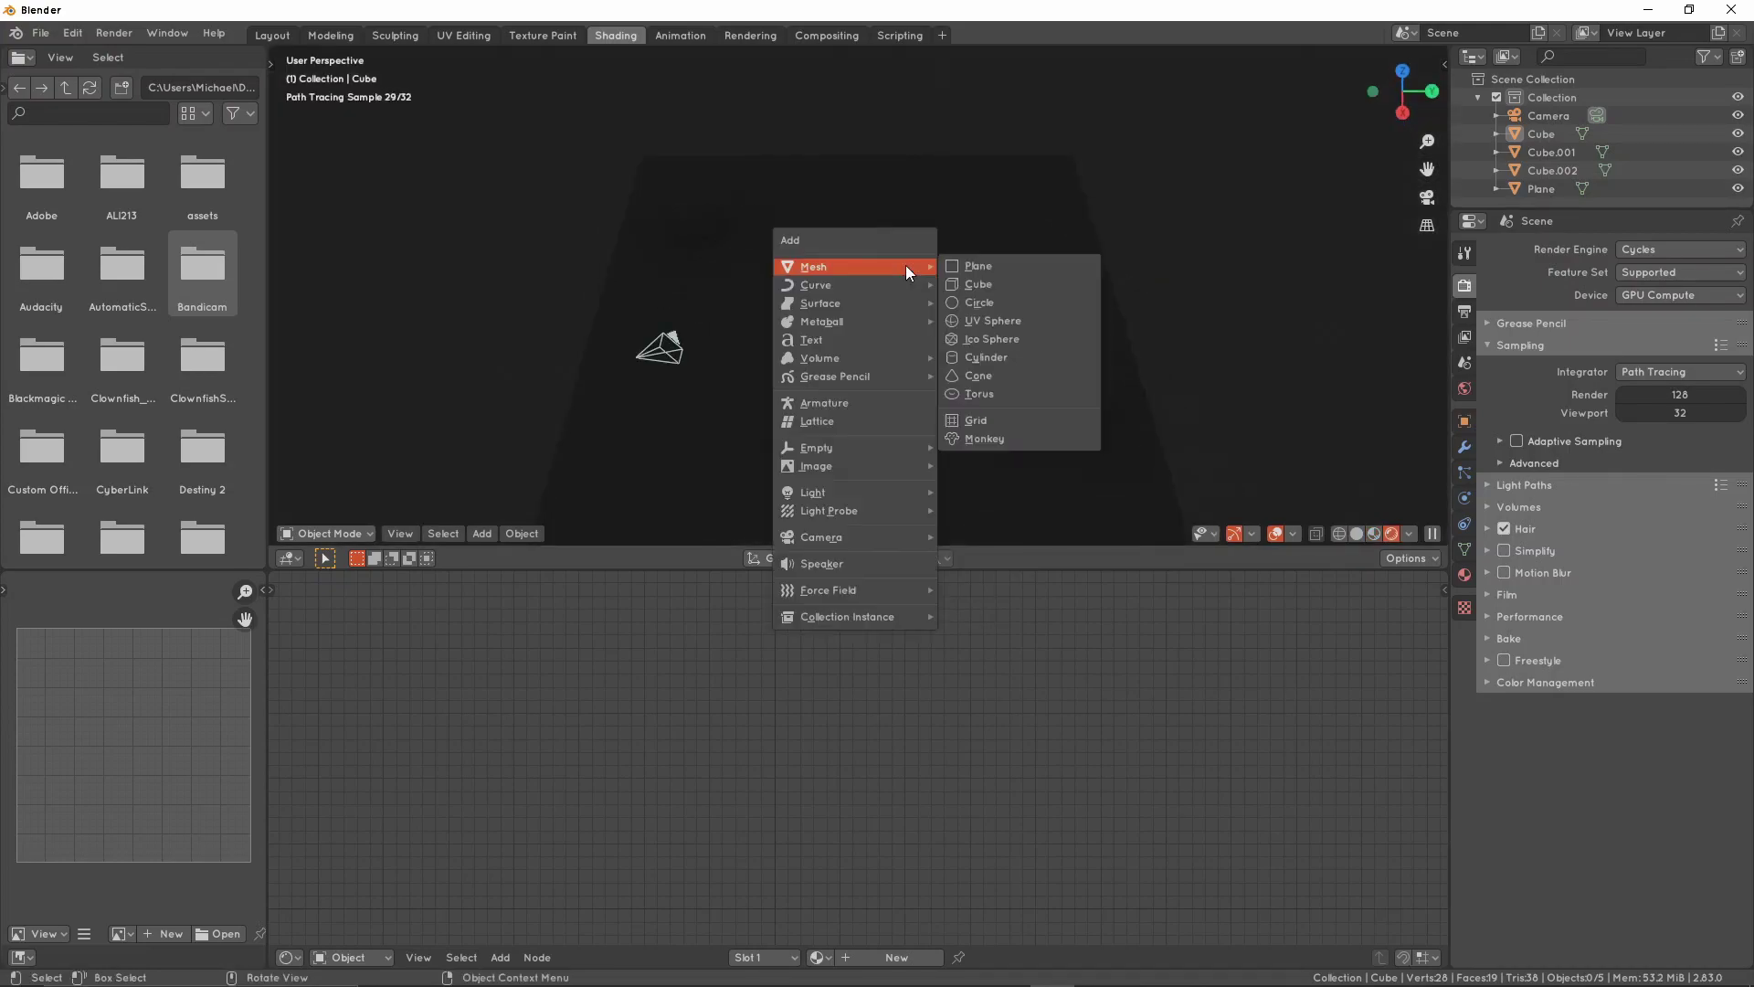
left_click(980, 491)
middle_click_drag(1043, 431, 985, 347)
key("g")
key("z")
left_click(1051, 302)
key("KP_Decimal")
scroll(1051, 302, "down", 12)
scroll(978, 336, "up", 6)
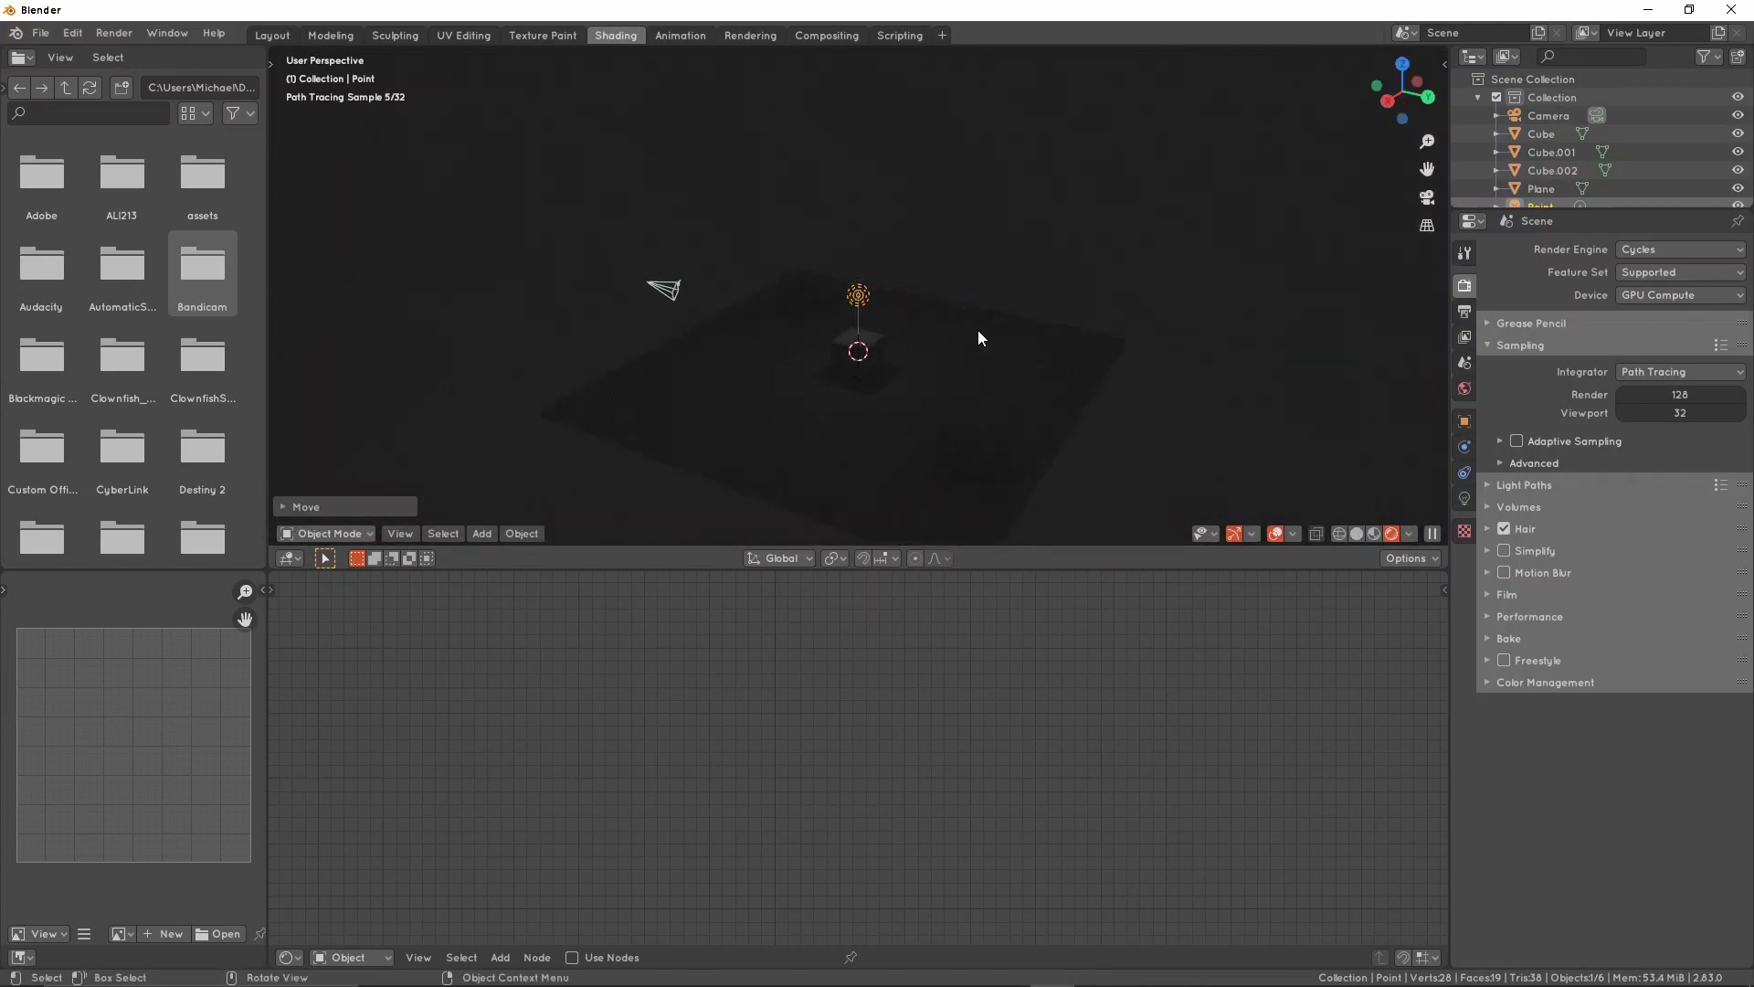
Examine the point light's effect on the cube and plane from several angles, and open its light settings
middle_click_drag(1000, 286, 1049, 314)
scroll(985, 327, "down", 2)
scroll(873, 288, "down", 3)
scroll(956, 287, "up", 2)
scroll(956, 287, "down", 3)
scroll(985, 276, "up", 2)
scroll(980, 294, "up", 2)
scroll(980, 294, "down", 2)
scroll(1049, 314, "up", 2)
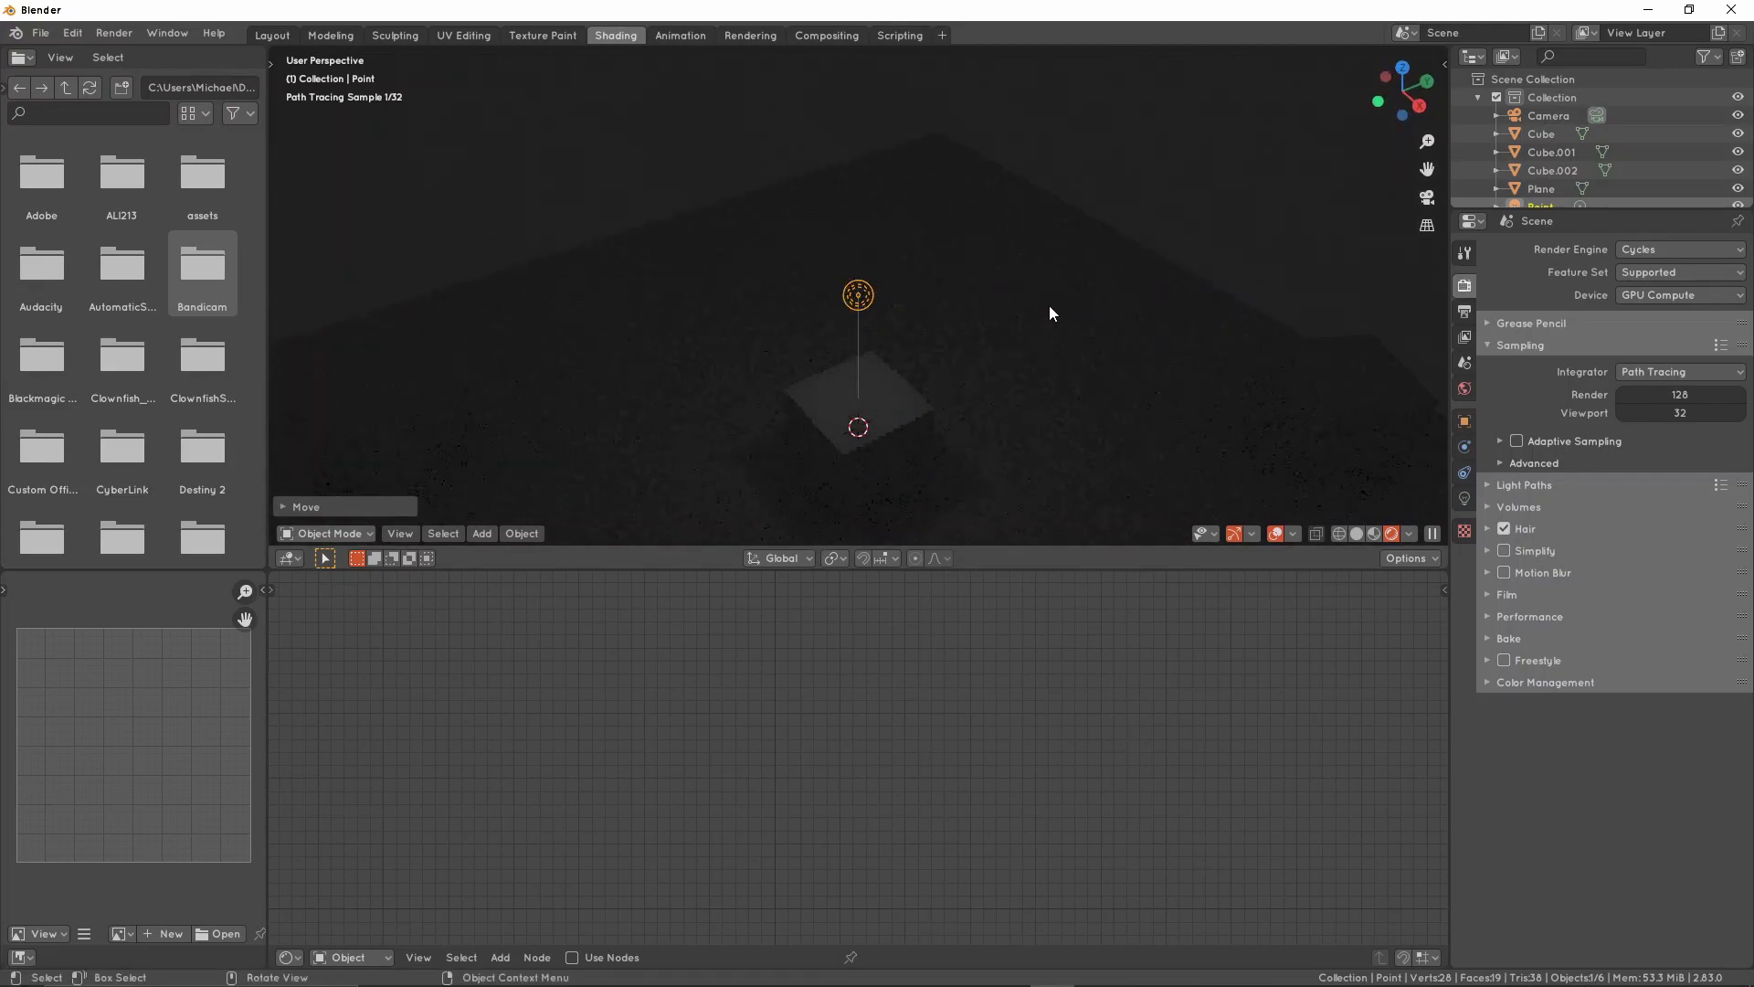
left_click(1465, 498)
middle_click_drag(1279, 165, 1055, 255)
scroll(1063, 259, "down", 2)
scroll(1065, 271, "up", 2)
scroll(970, 283, "down", 2)
scroll(1151, 297, "up", 2)
middle_click_drag(1053, 248, 1036, 281)
scroll(1036, 281, "down", 1)
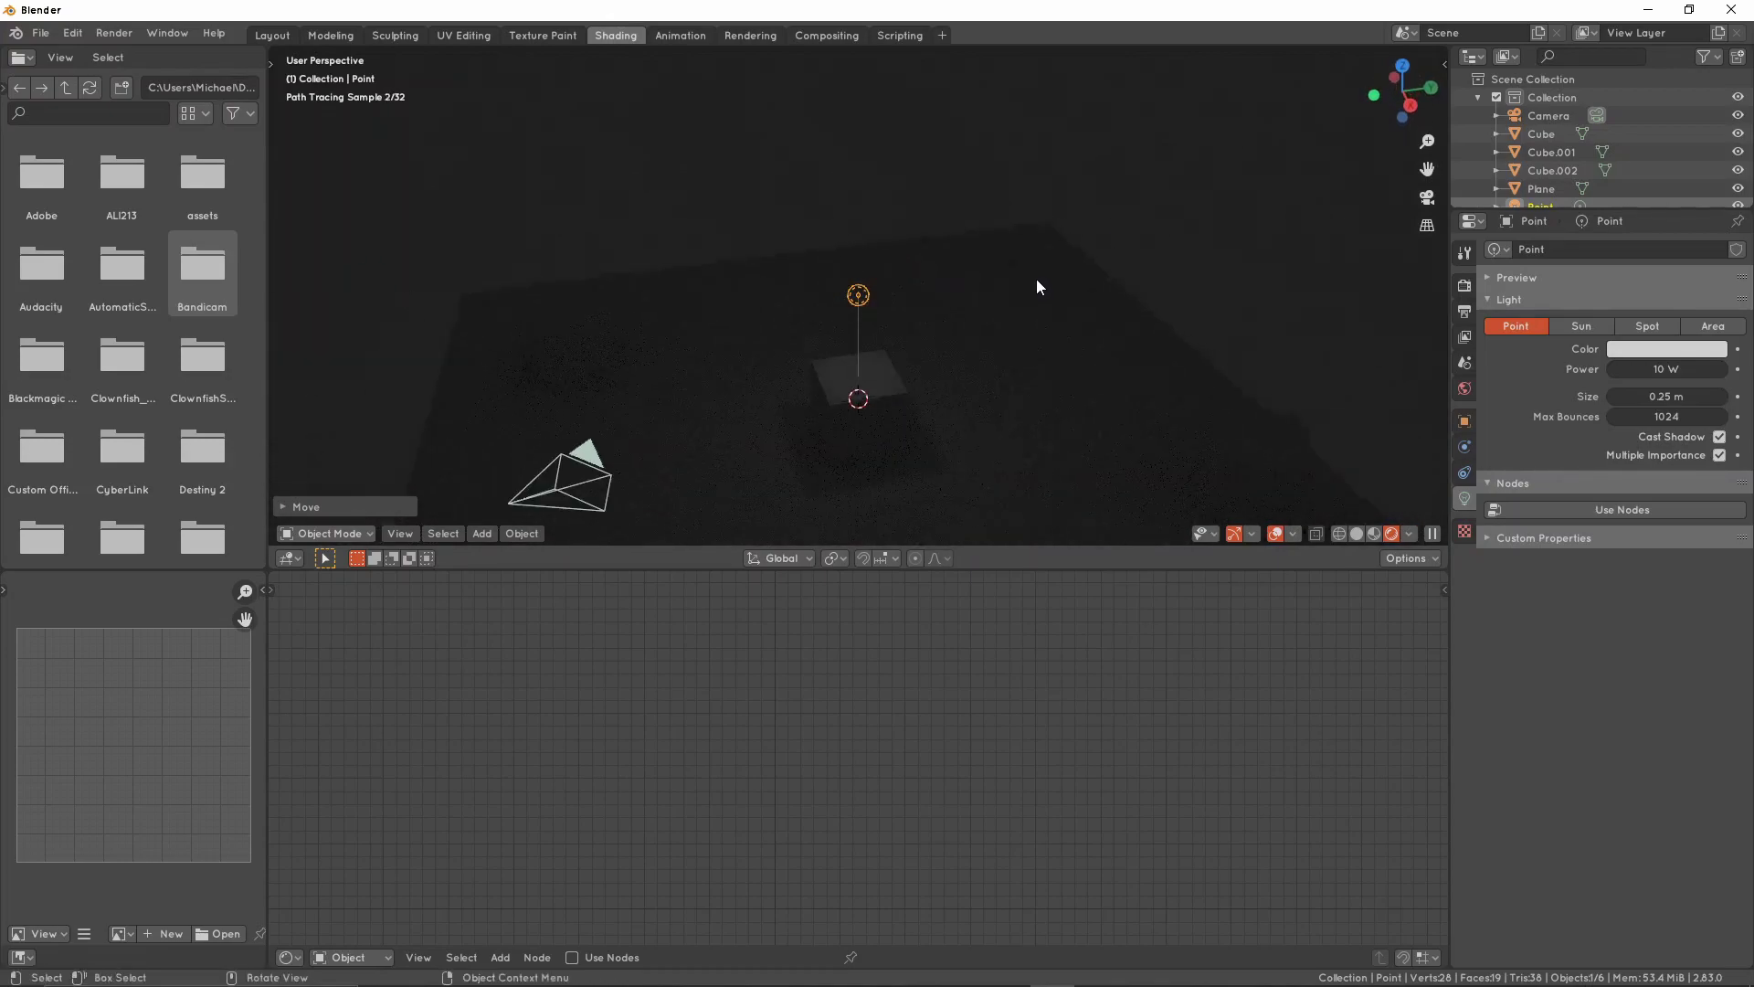
key("g")
right_click(1039, 185)
middle_click_drag(1038, 184, 1057, 205)
key("r")
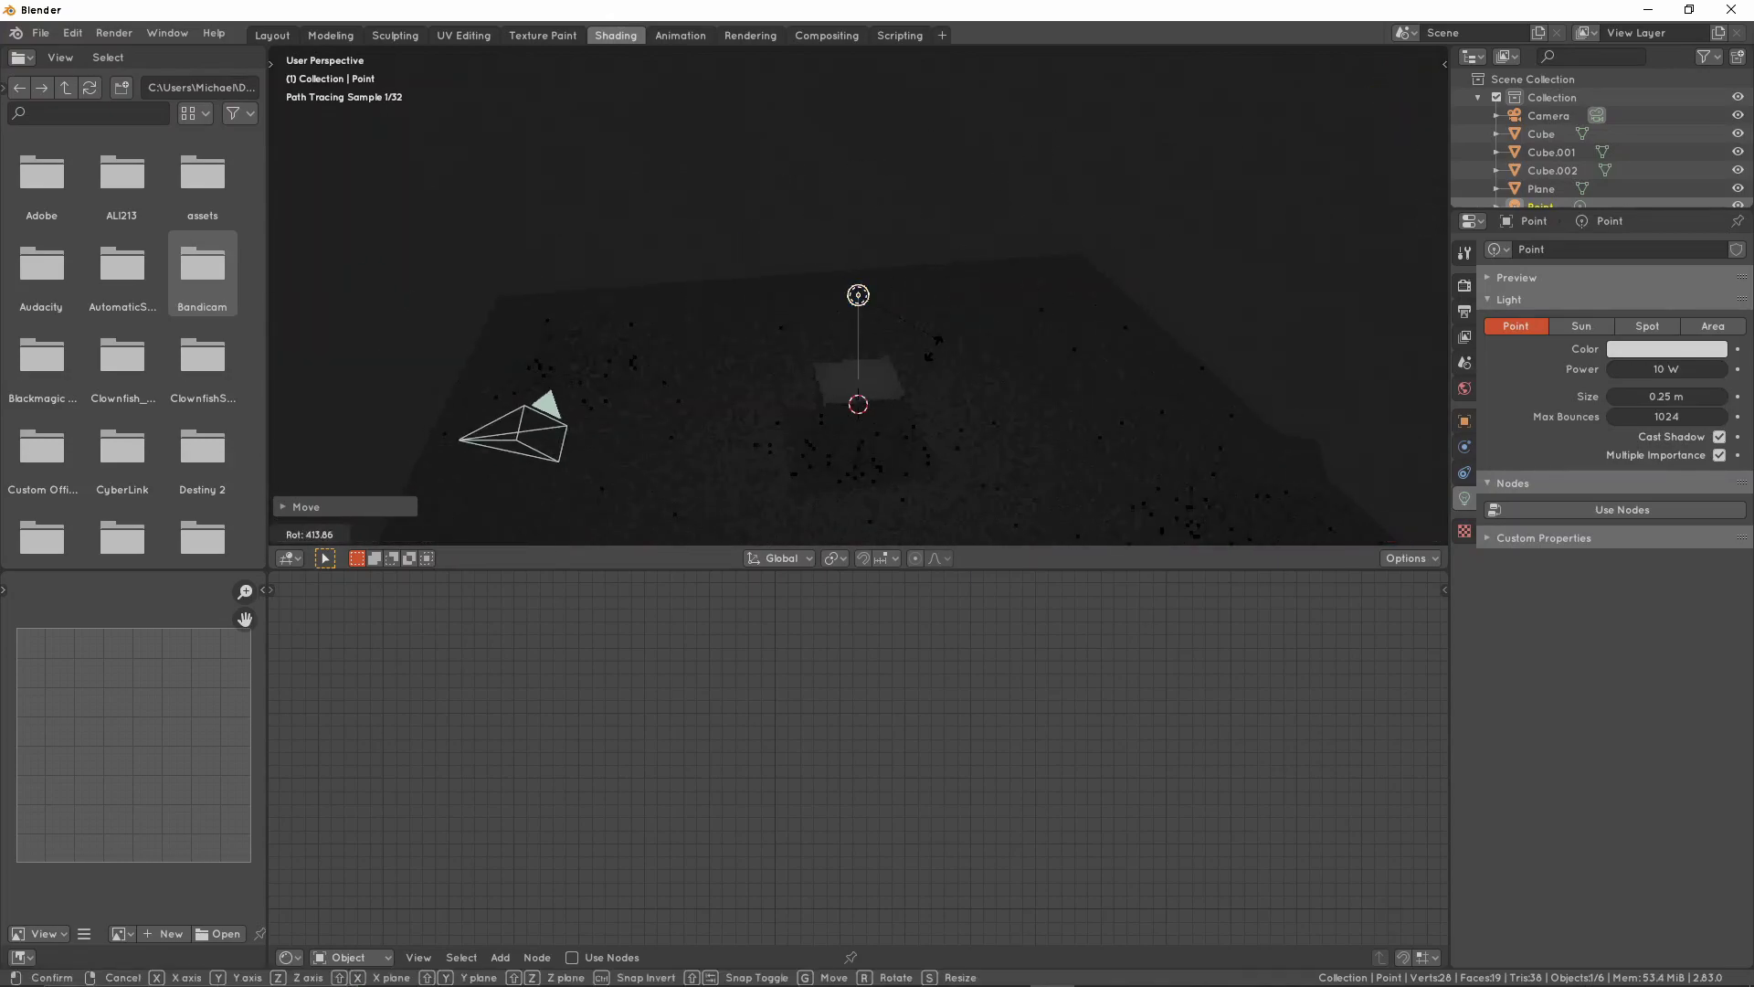
right_click(1078, 294)
scroll(1097, 282, "up", 5)
scroll(1116, 254, "down", 3)
middle_click_drag(1117, 254, 1058, 265)
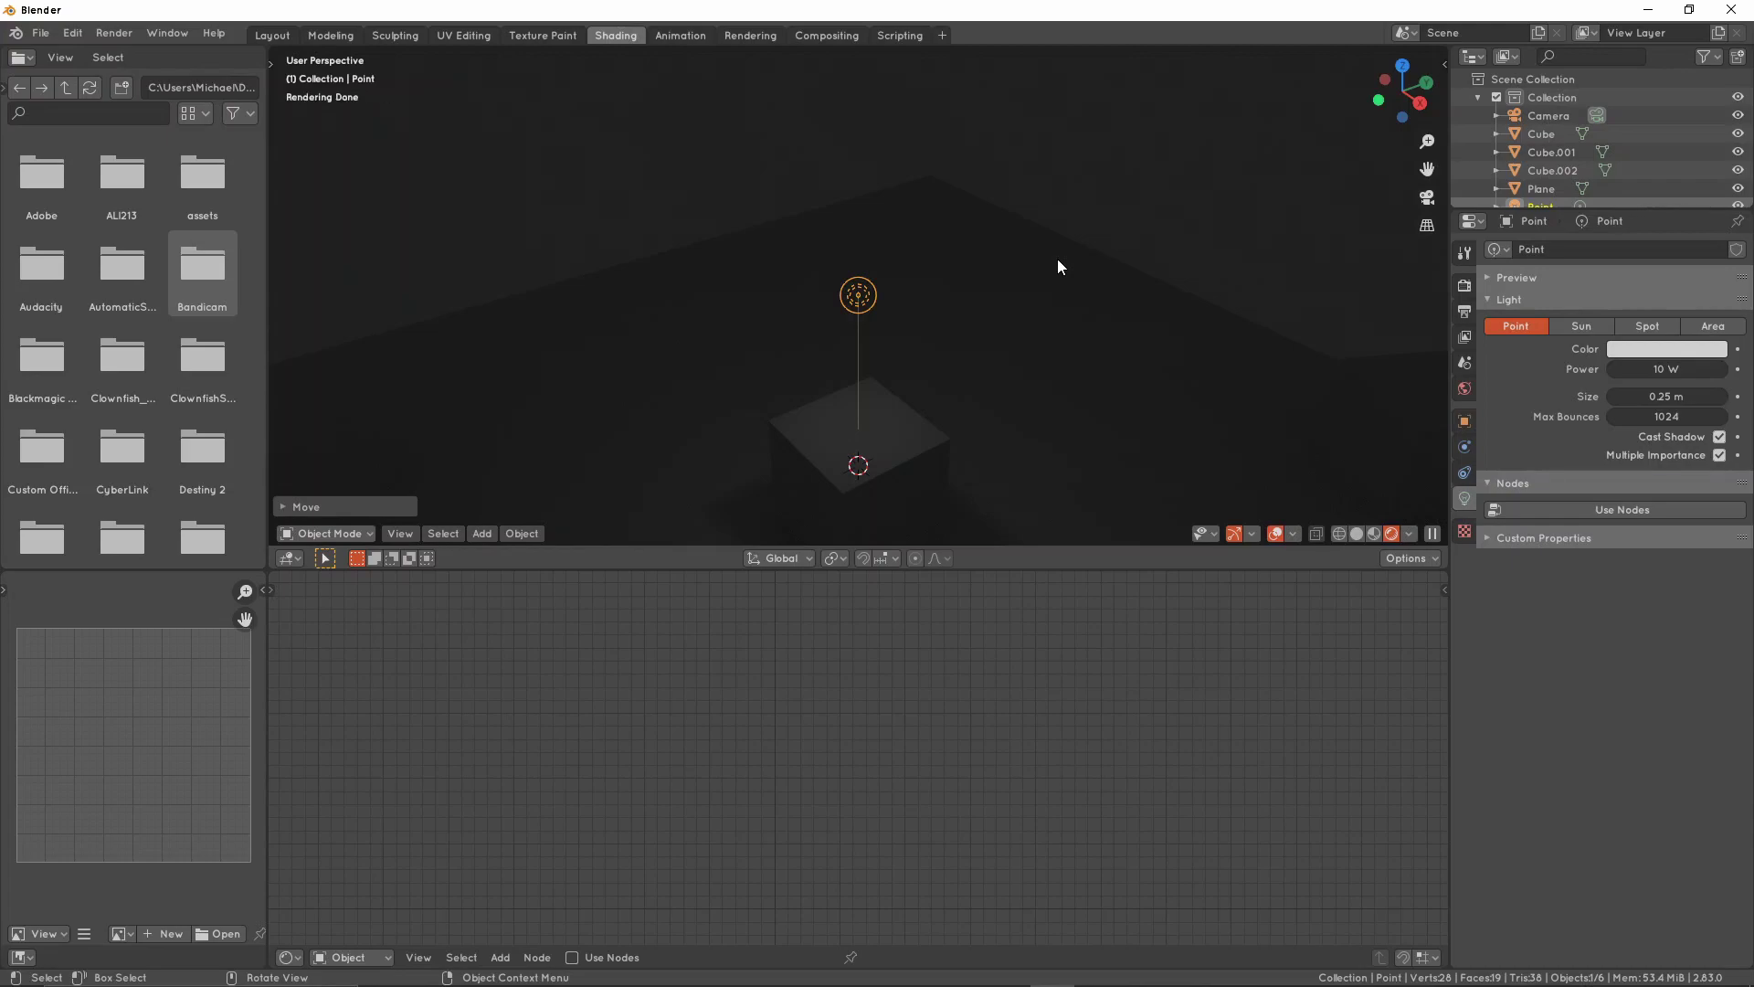
Try a pinkish-red light color on the point light, and set its color to hex FFFFFF
left_click(1647, 347)
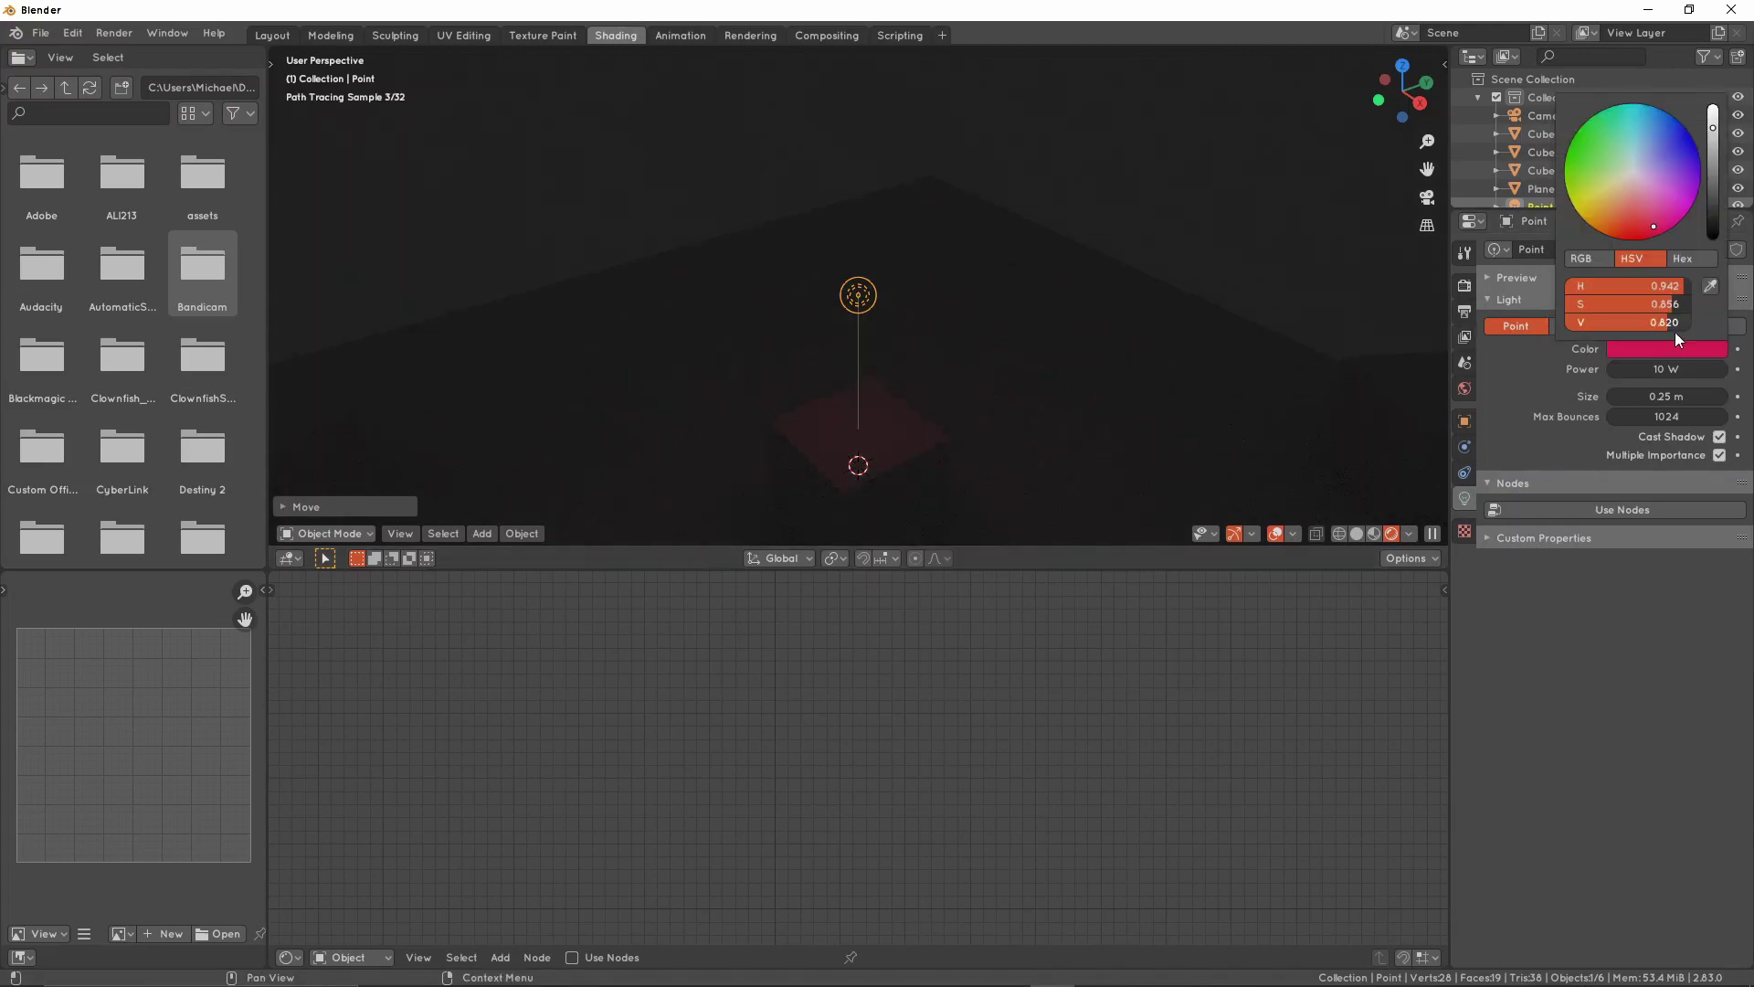
left_click_drag(1619, 185, 1631, 176)
left_click(1667, 349)
left_click(1687, 263)
left_click(1672, 286)
type("ffffff")
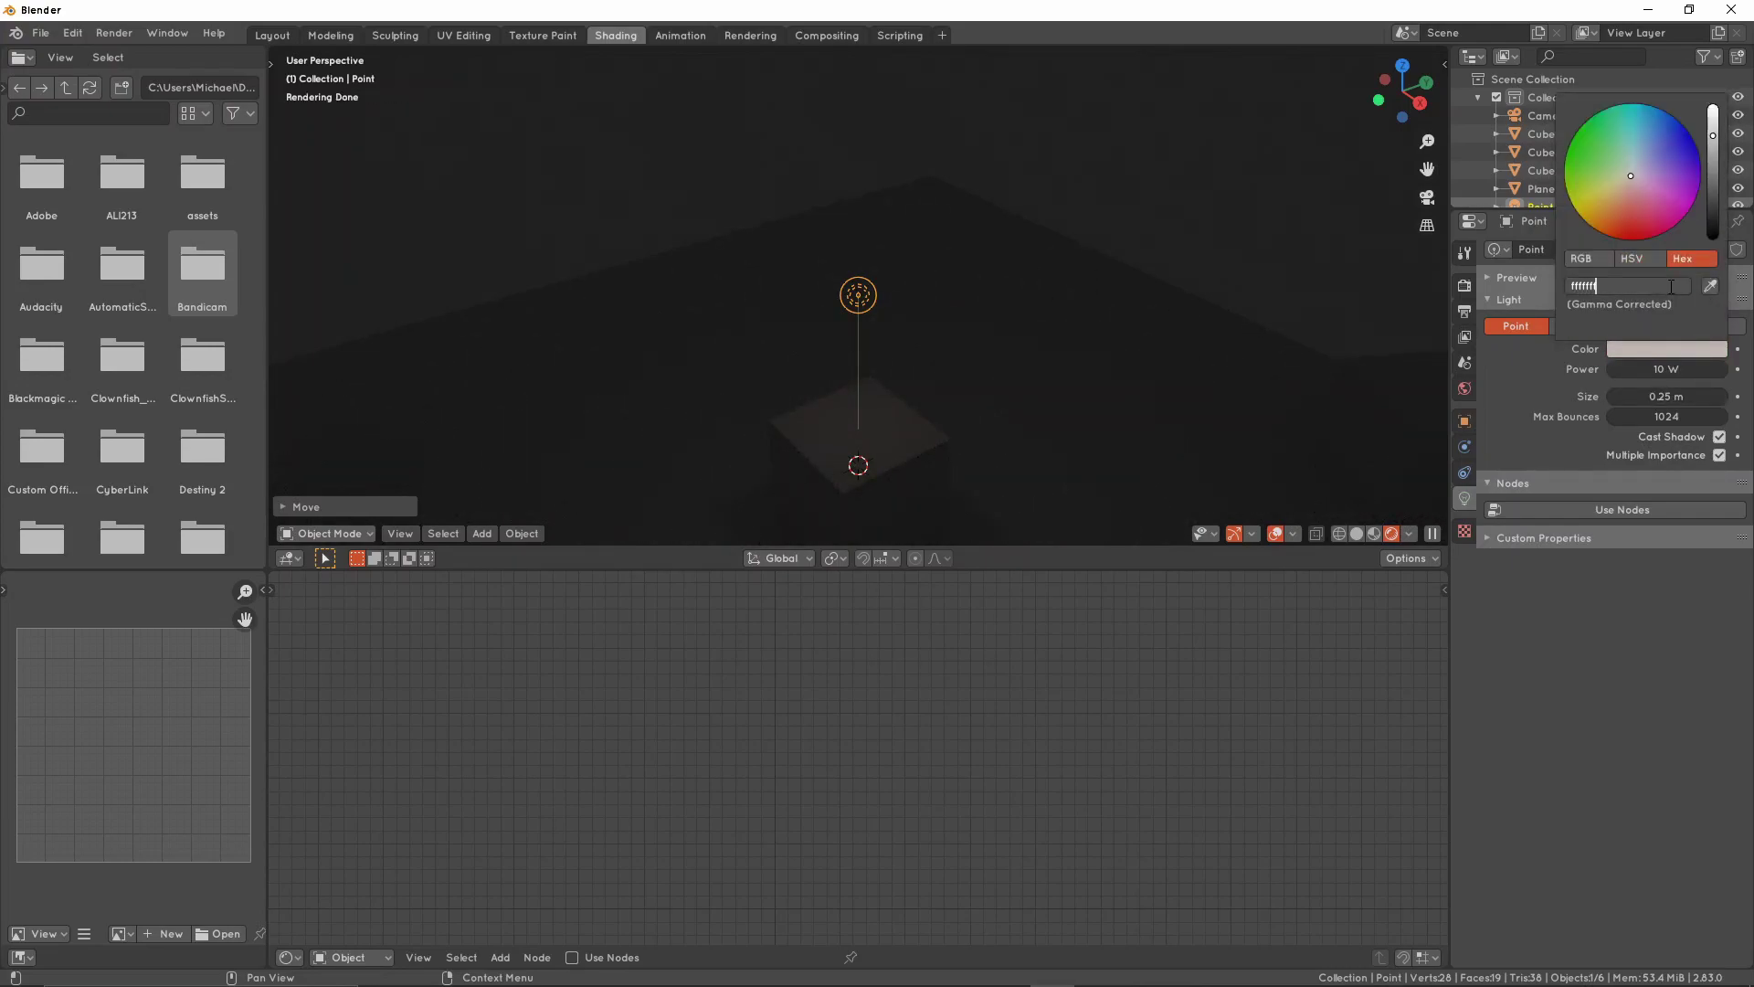
key("Return")
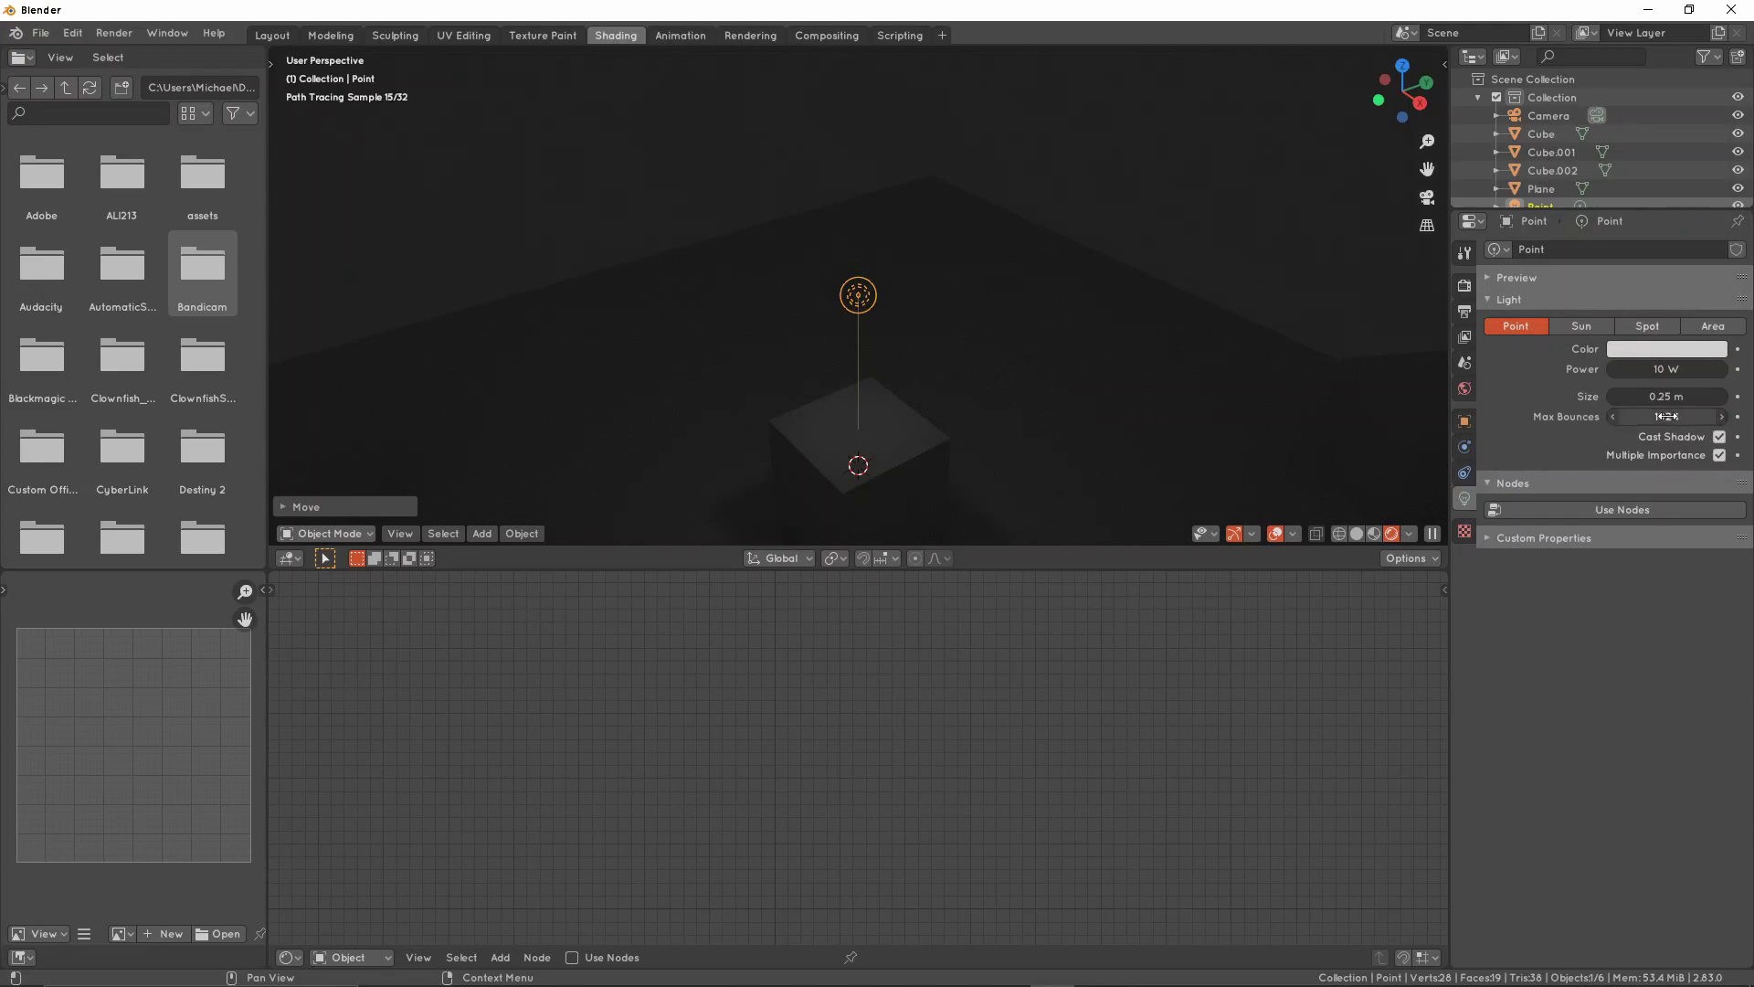
Try another tint and a different power on the point light
left_click(1658, 347)
mouse_move(1637, 159)
left_mouse_down()
mouse_move(1661, 188)
mouse_move(1635, 203)
mouse_move(1596, 150)
mouse_move(1635, 172)
left_mouse_up()
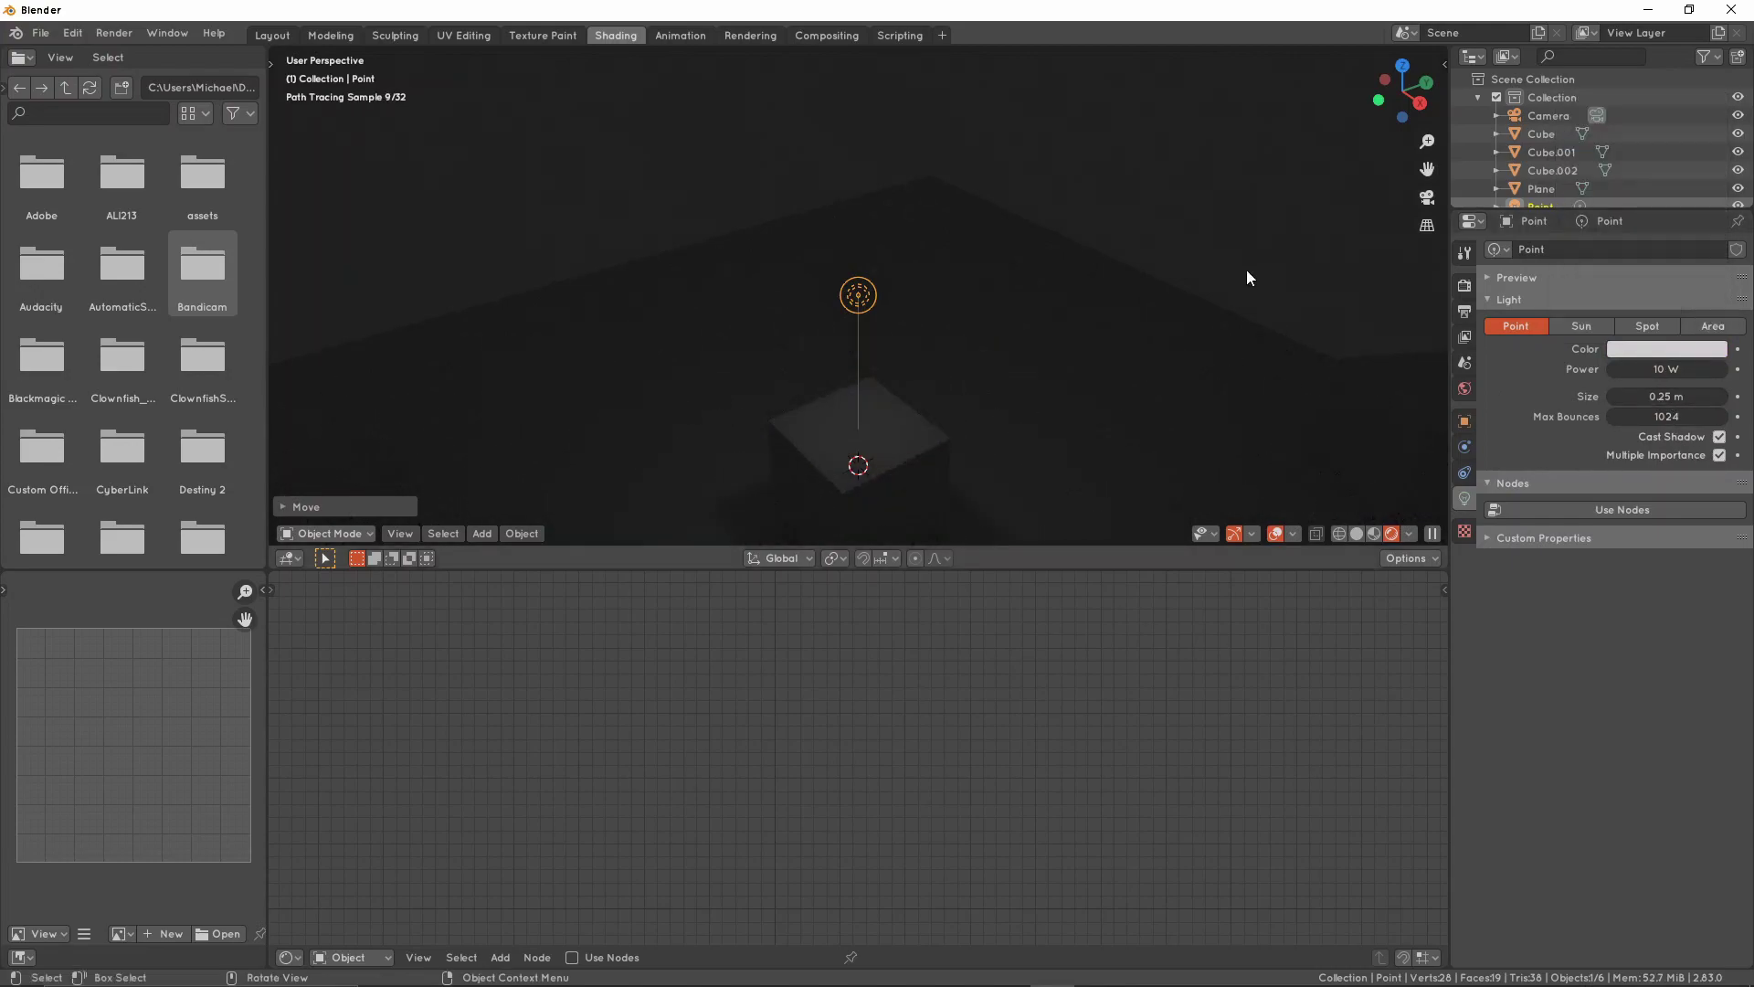
left_click_drag(1666, 369, 1744, 369)
right_click(1627, 366)
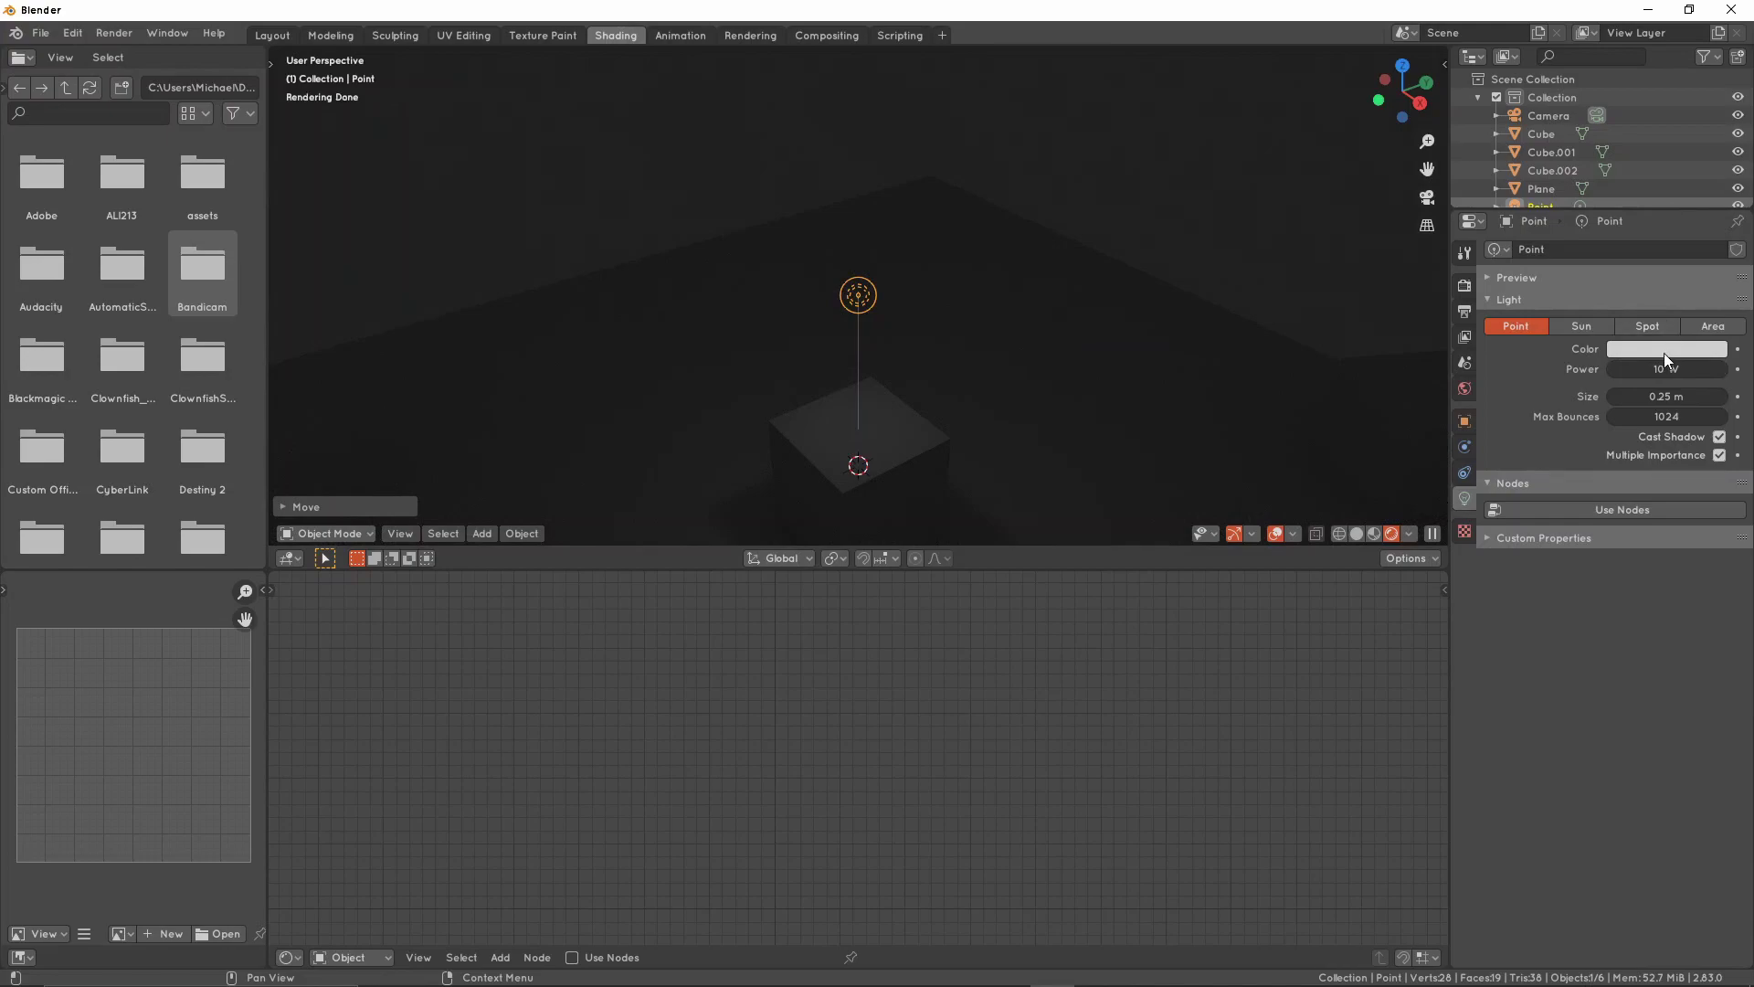
Move the point light off to the side of the middle cube and set its power to 200 W
mouse_move(1179, 269)
middle_mouse_down()
mouse_move(1136, 273)
mouse_move(1111, 311)
middle_mouse_up()
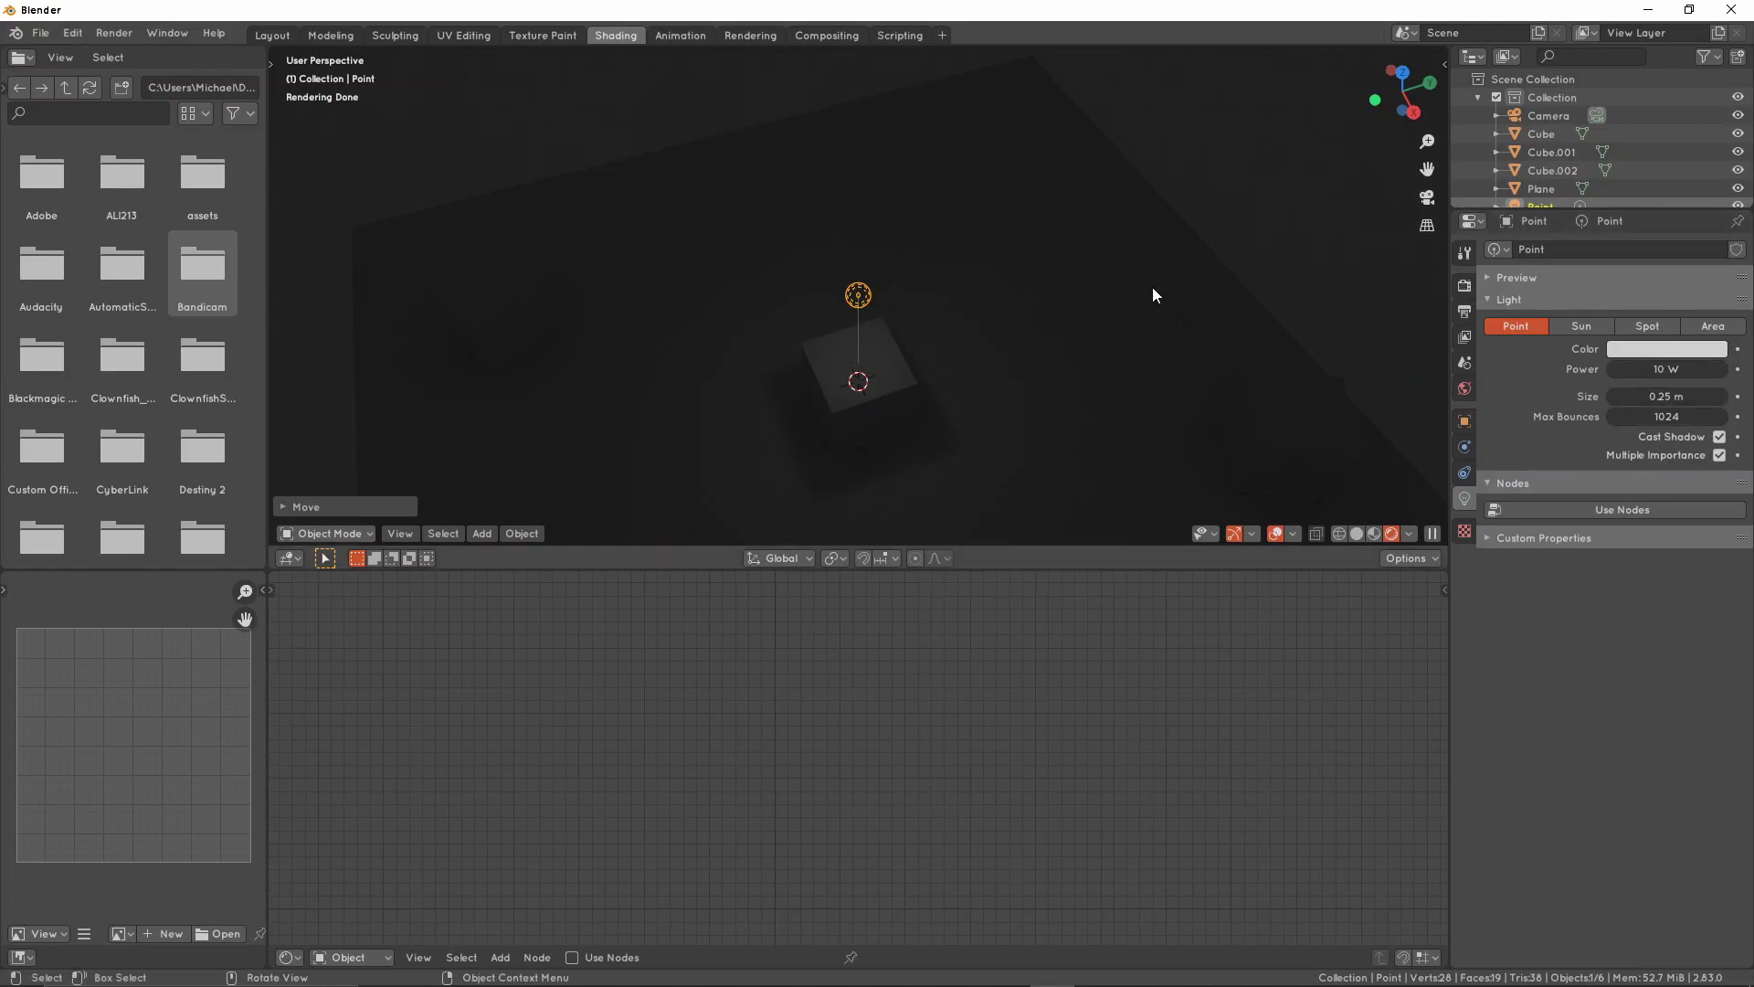
scroll(1062, 303, "up", 2)
mouse_move(1059, 308)
middle_mouse_down()
mouse_move(1076, 271)
mouse_move(962, 288)
mouse_move(1033, 325)
mouse_move(1010, 321)
mouse_move(1073, 321)
mouse_move(978, 320)
middle_mouse_up()
key("g")
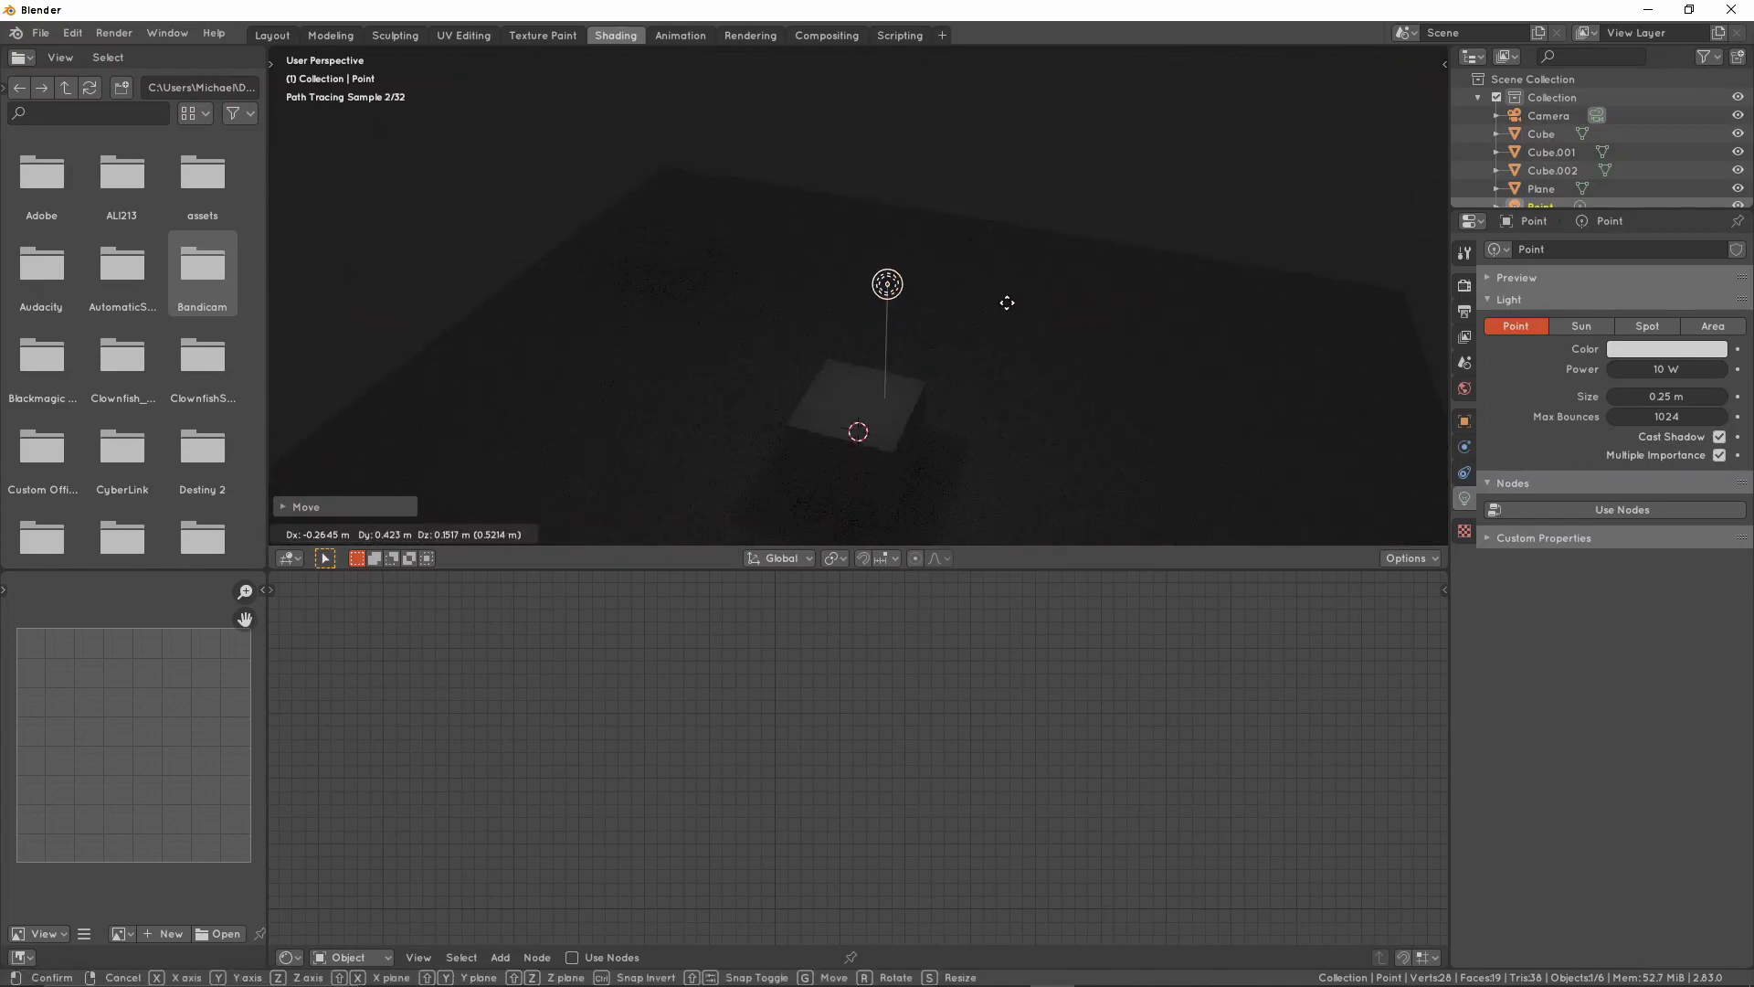
left_click(1133, 301)
left_click(1632, 369)
type("2")
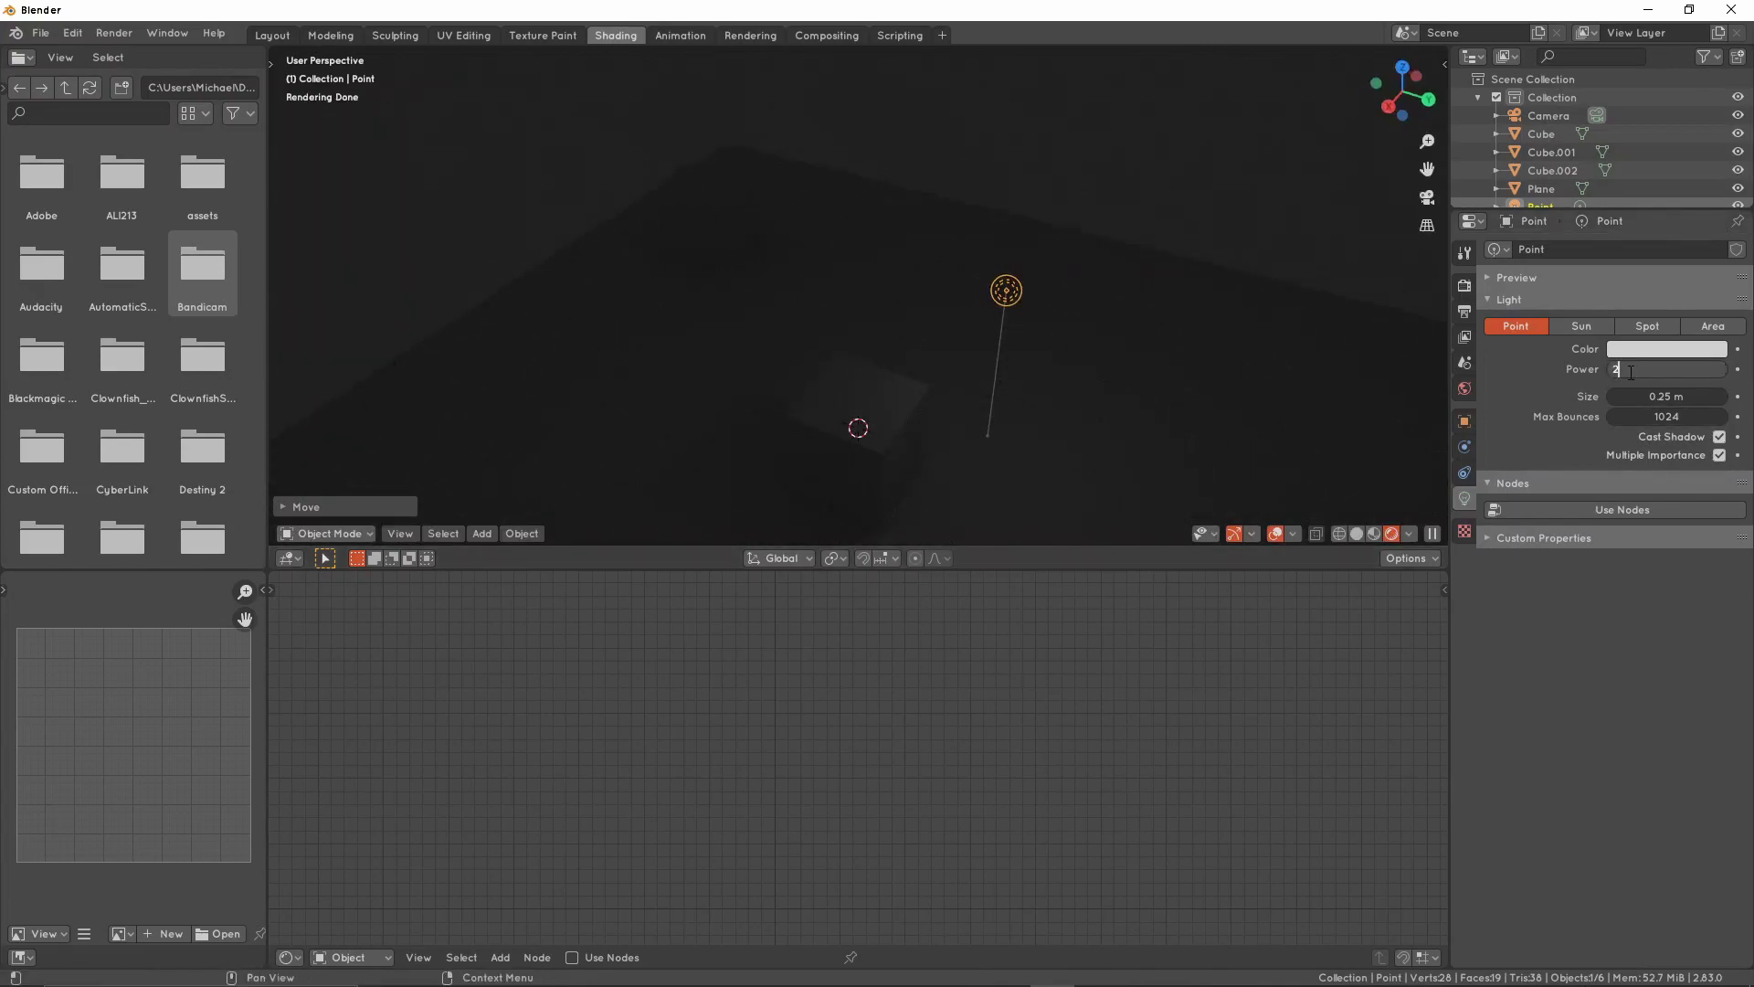
type("00")
key("Return")
middle_click_drag(1073, 269, 1004, 333)
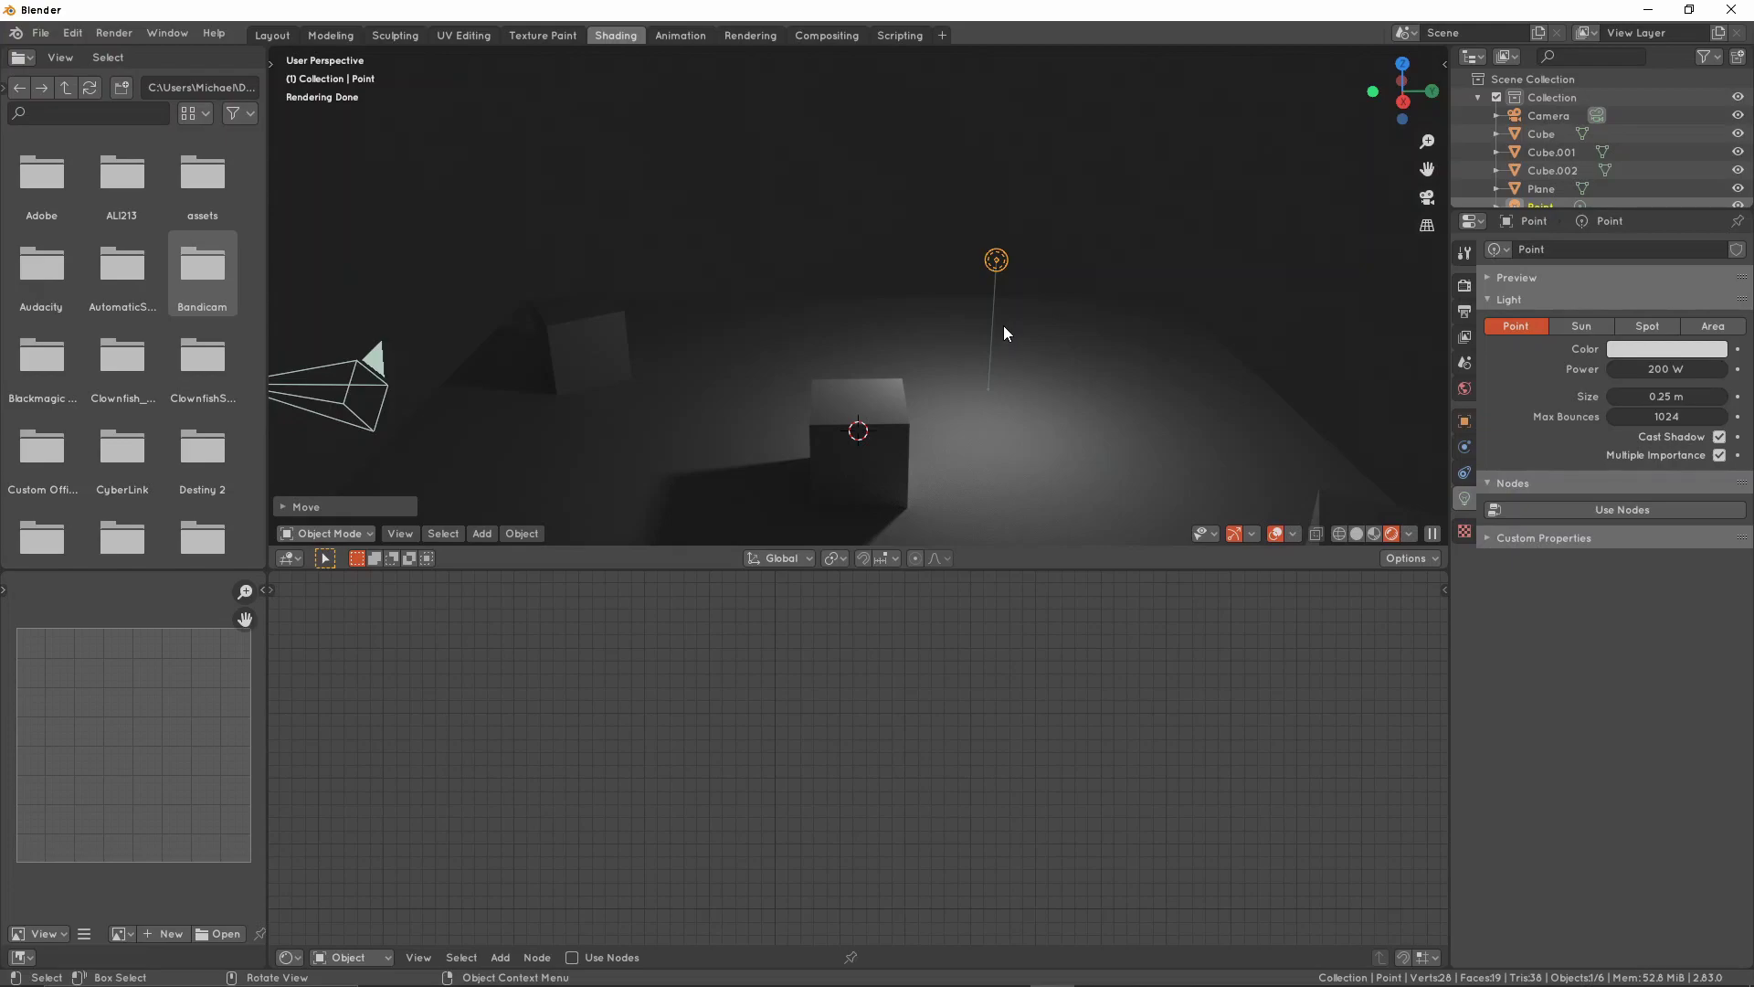
Set the point light's size to 0 m and reposition the light beside the middle cube to compare the shadows
middle_click_drag(963, 313, 1749, 505)
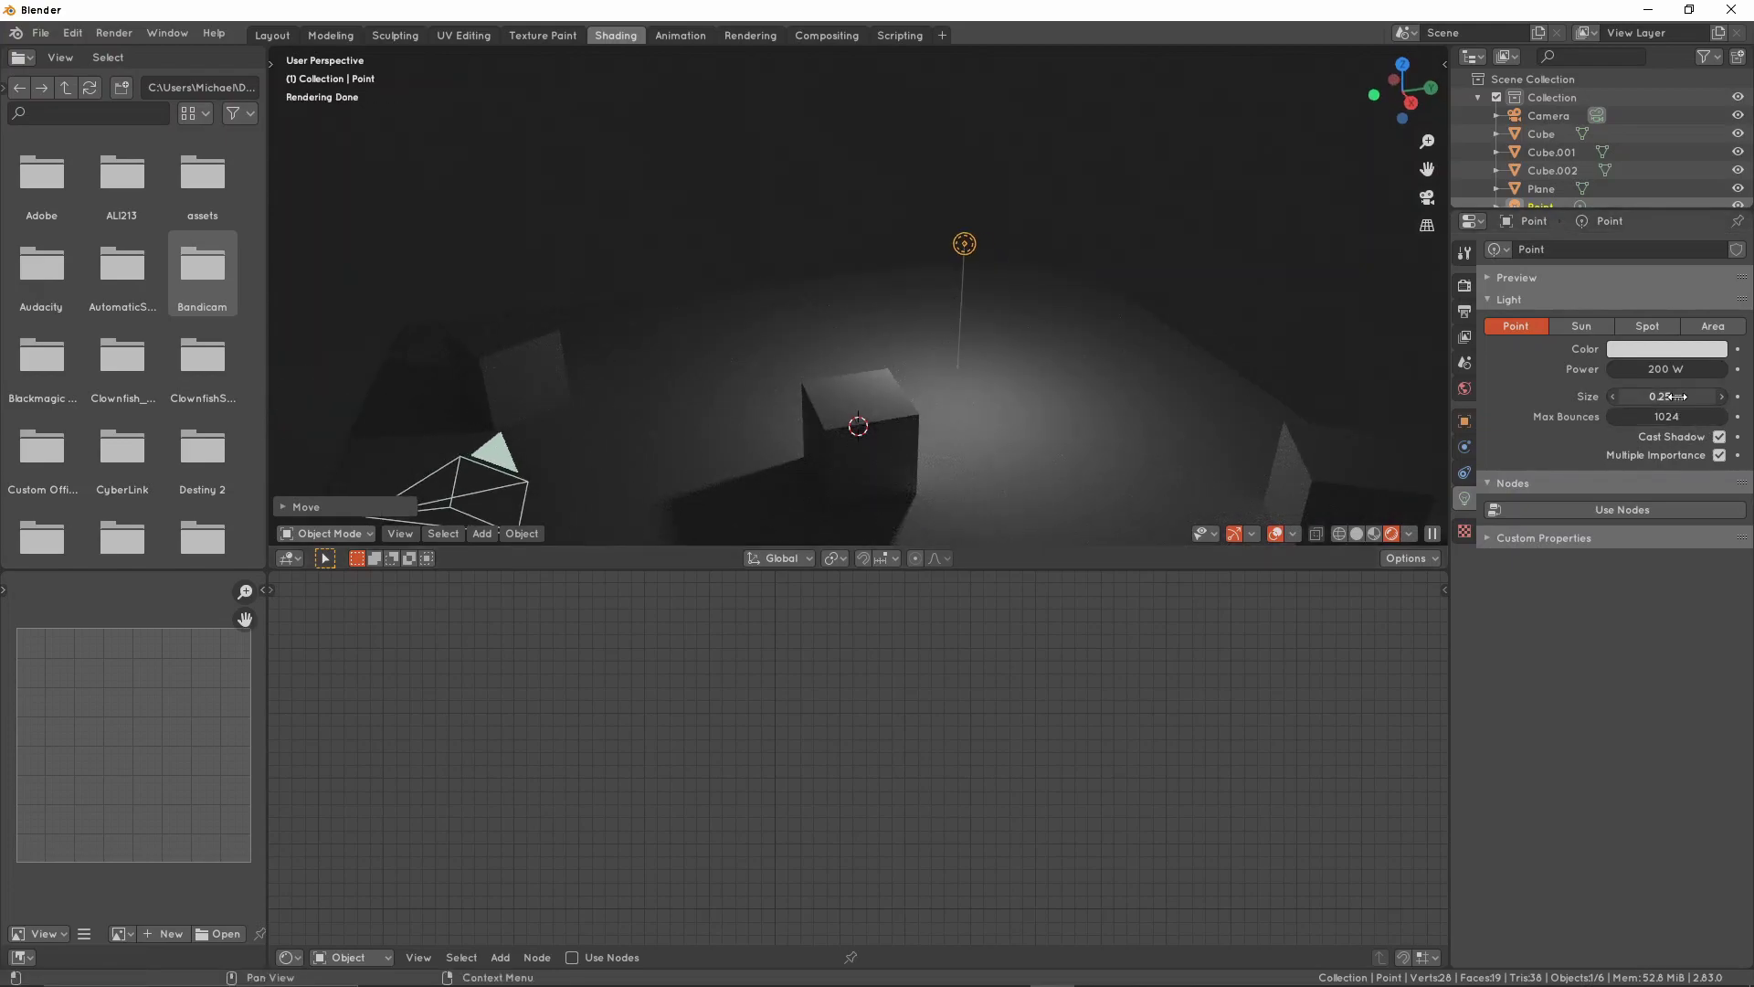
middle_click_drag(1083, 296, 1088, 321)
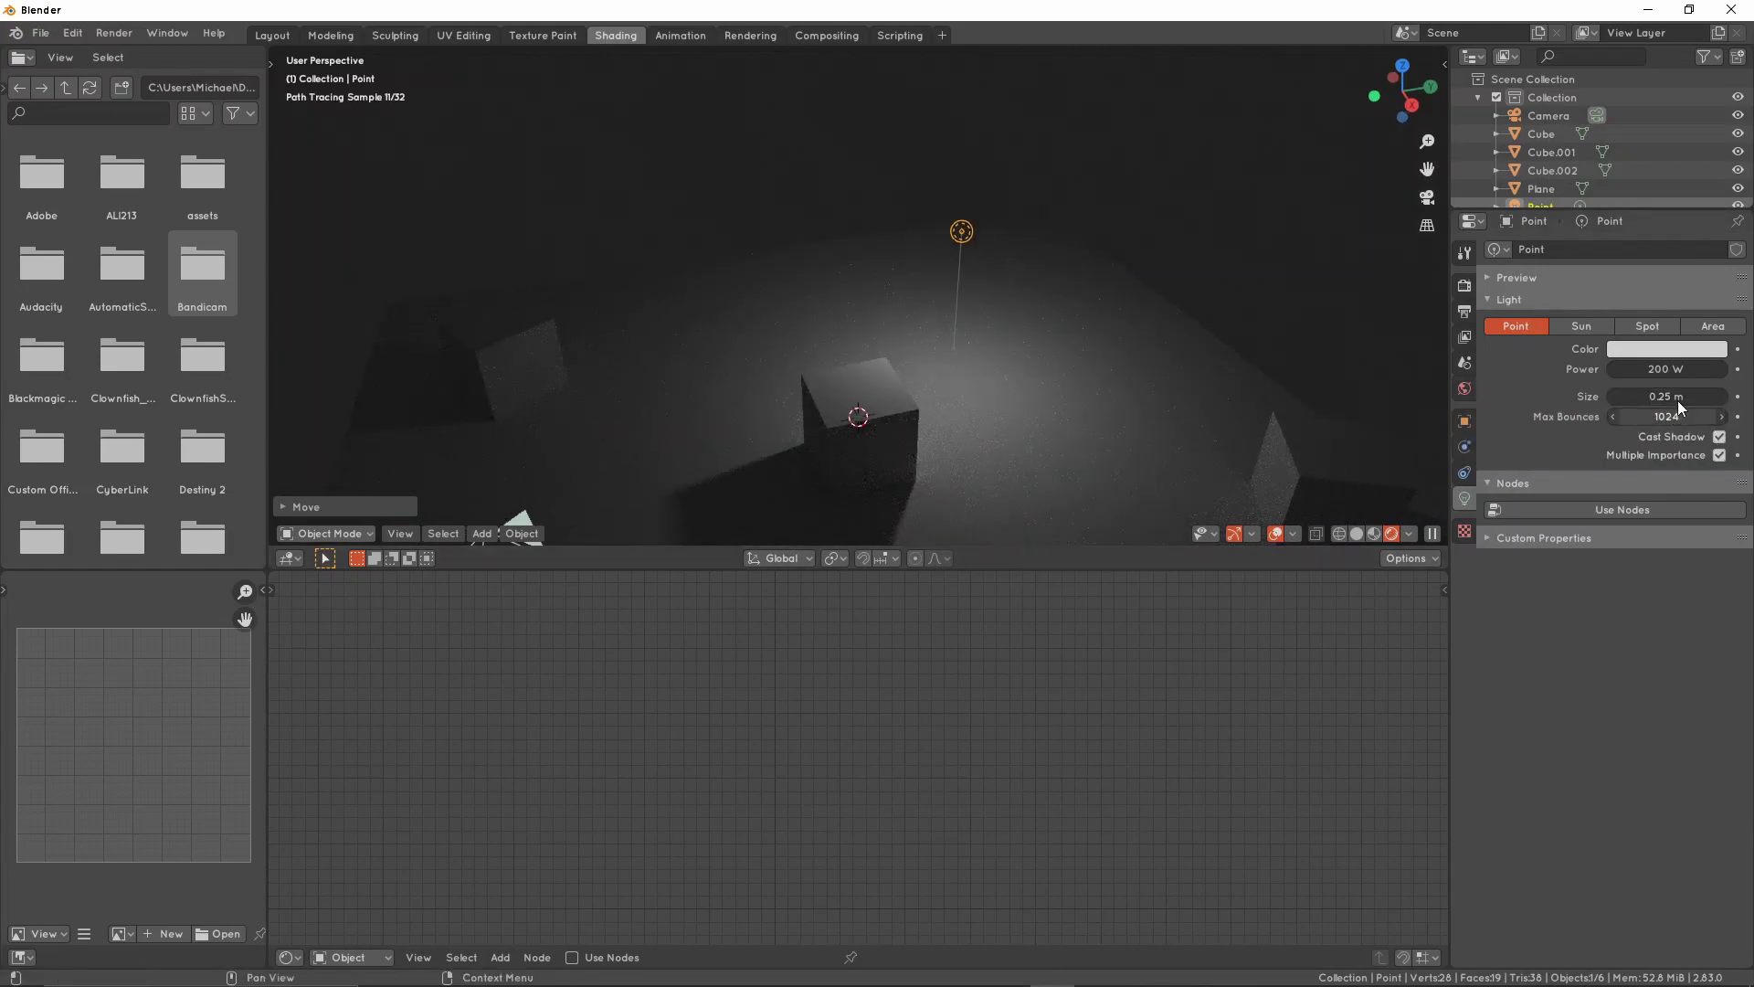
middle_click_drag(1116, 385, 1160, 391)
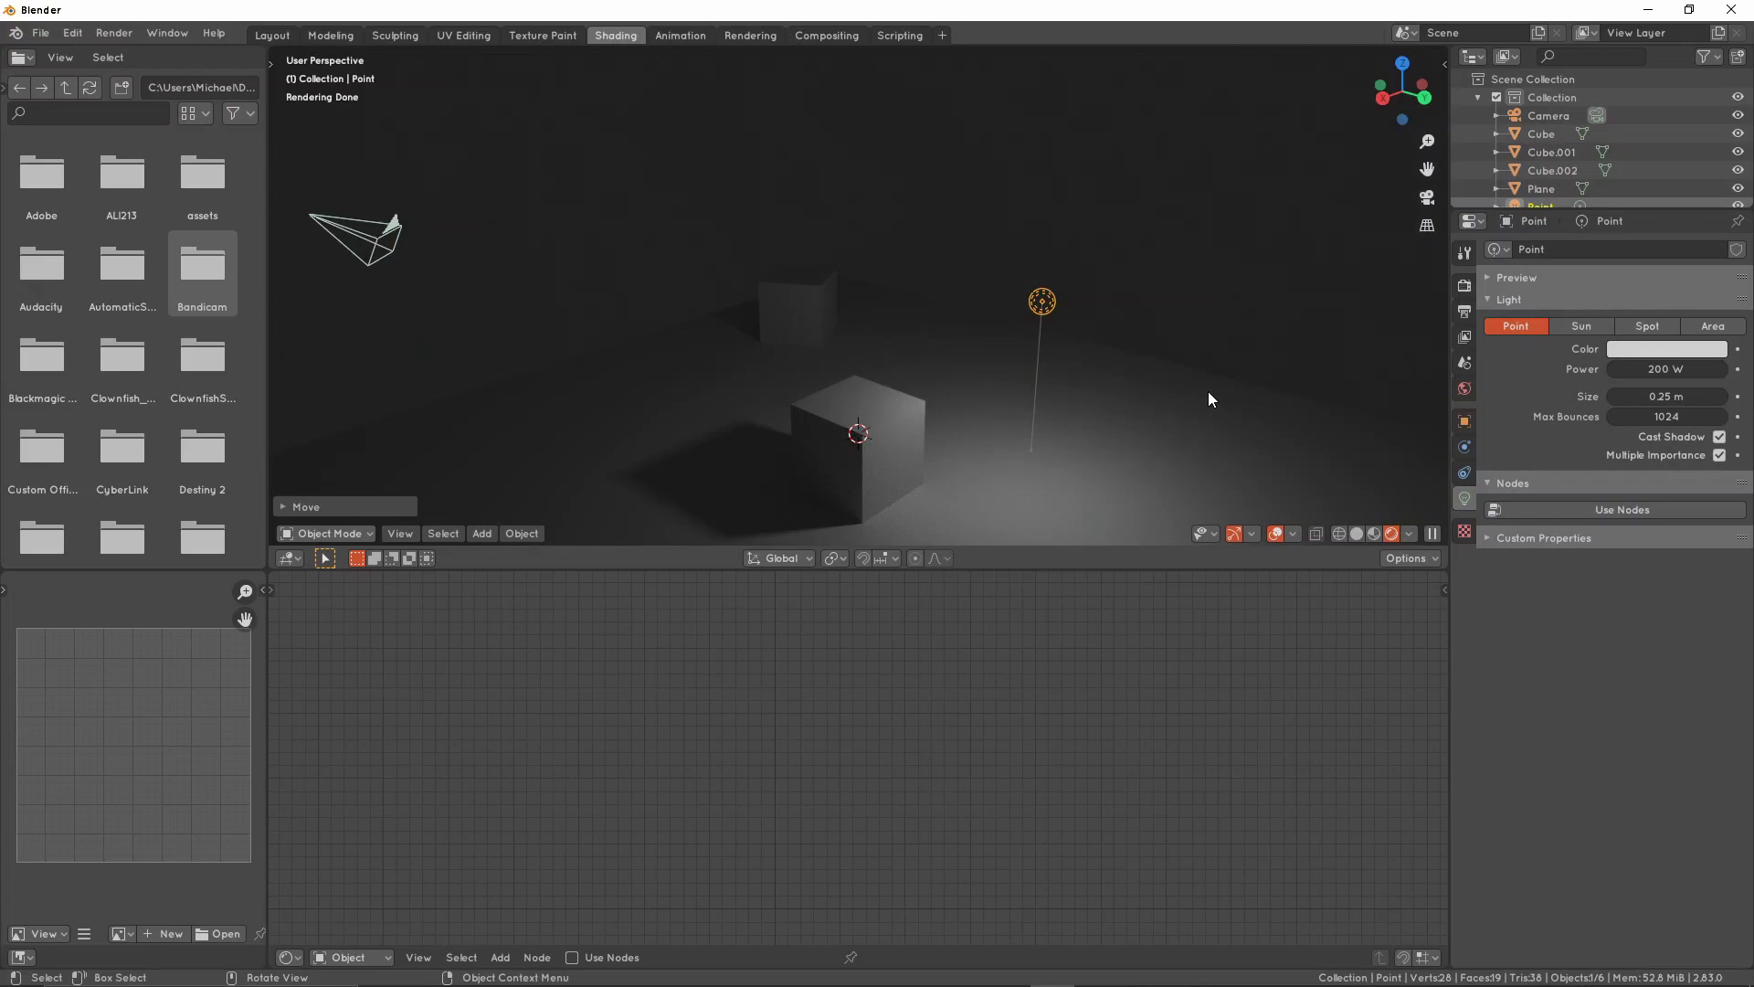
scroll(1208, 391, "down", 1)
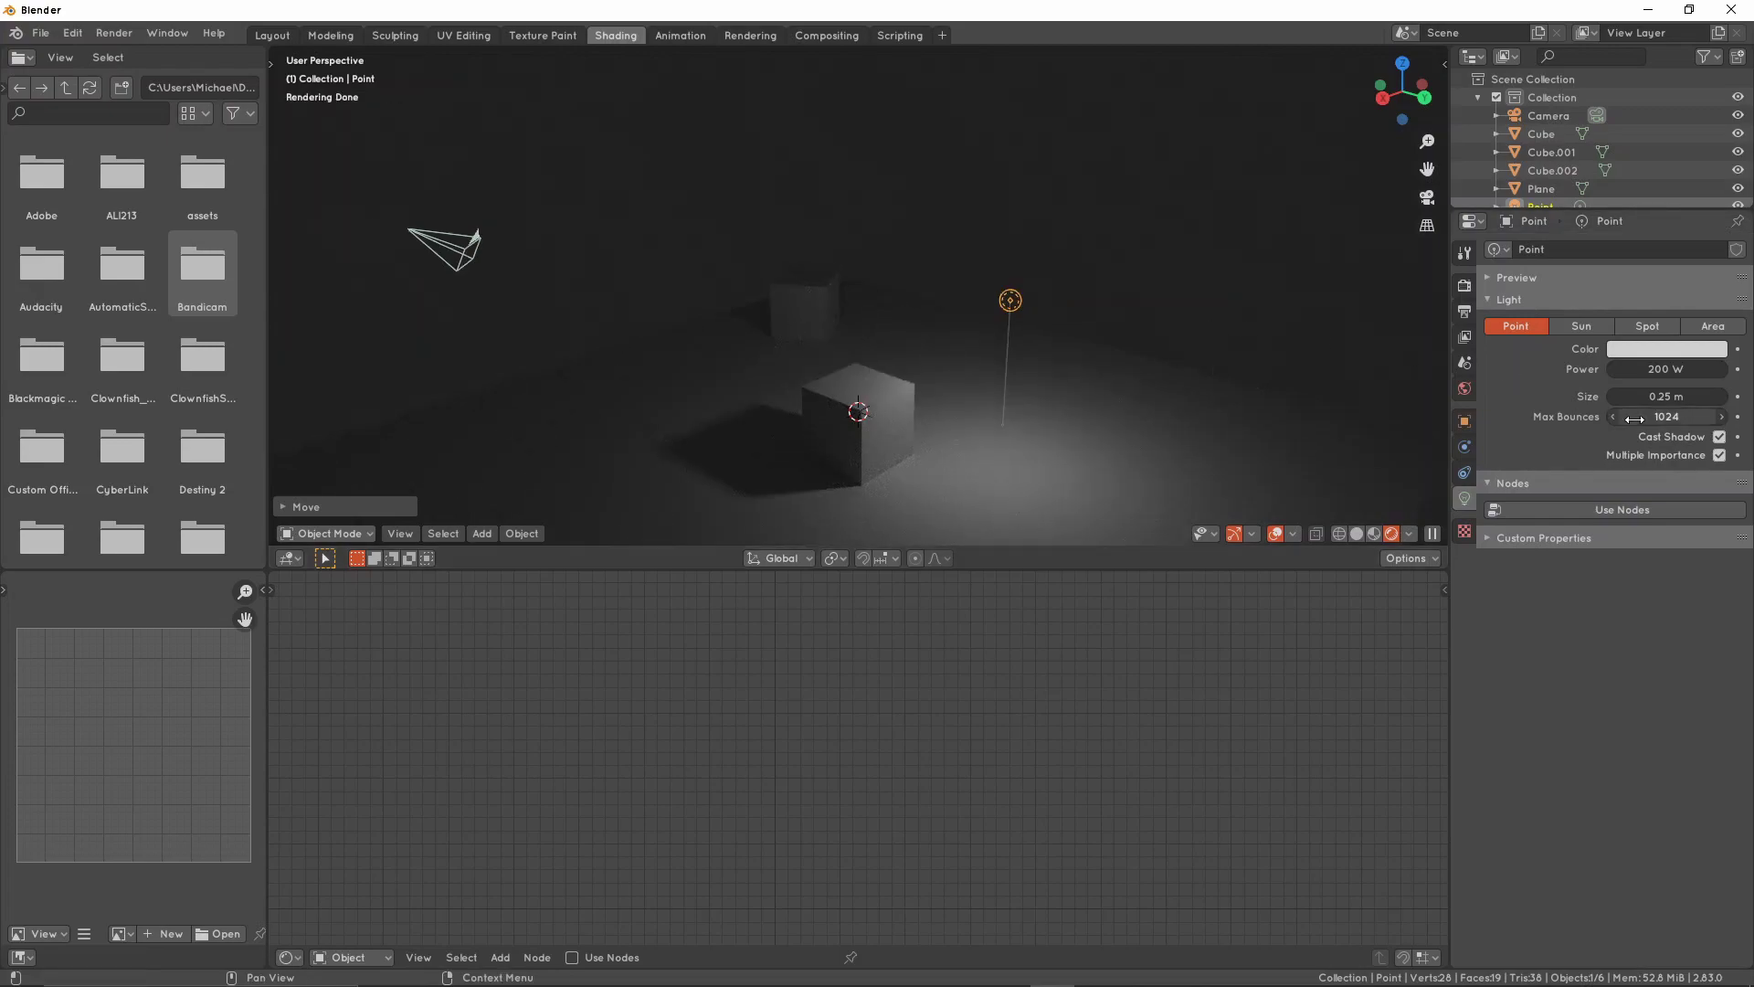
left_click_drag(1667, 396, 1626, 395)
middle_click_drag(980, 333, 943, 335)
middle_click_drag(1048, 334, 984, 345)
key("g")
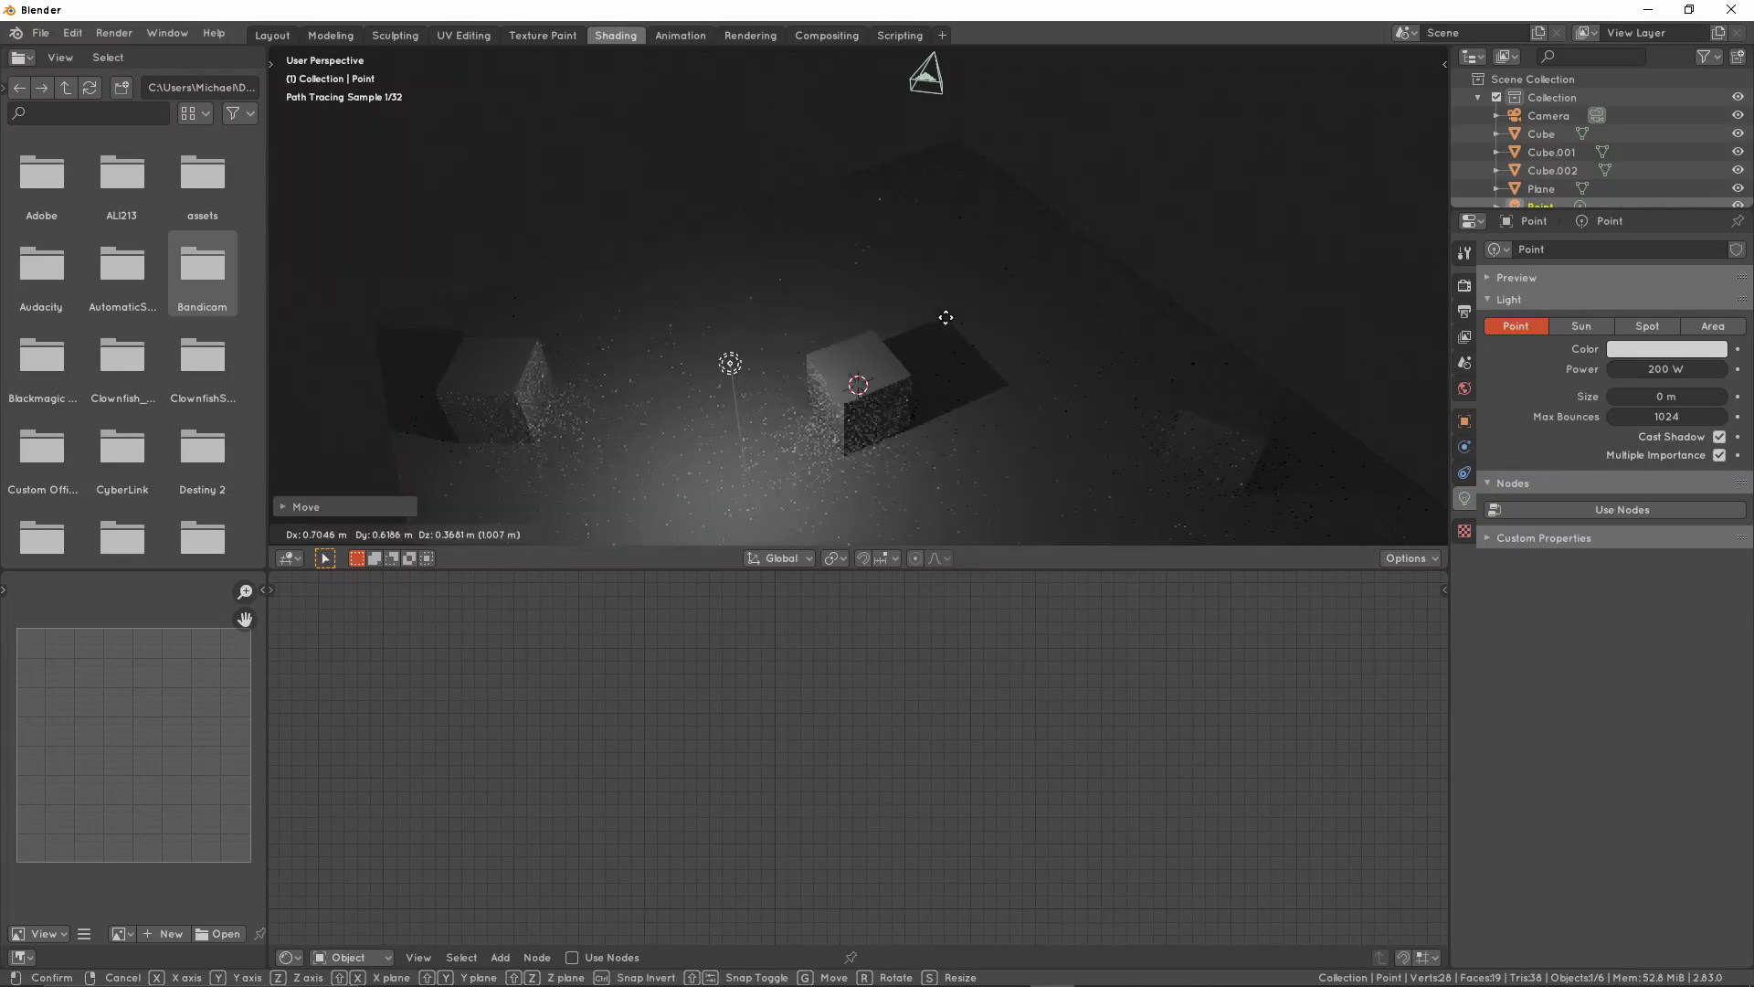
left_click(976, 336)
middle_click_drag(843, 353, 923, 328)
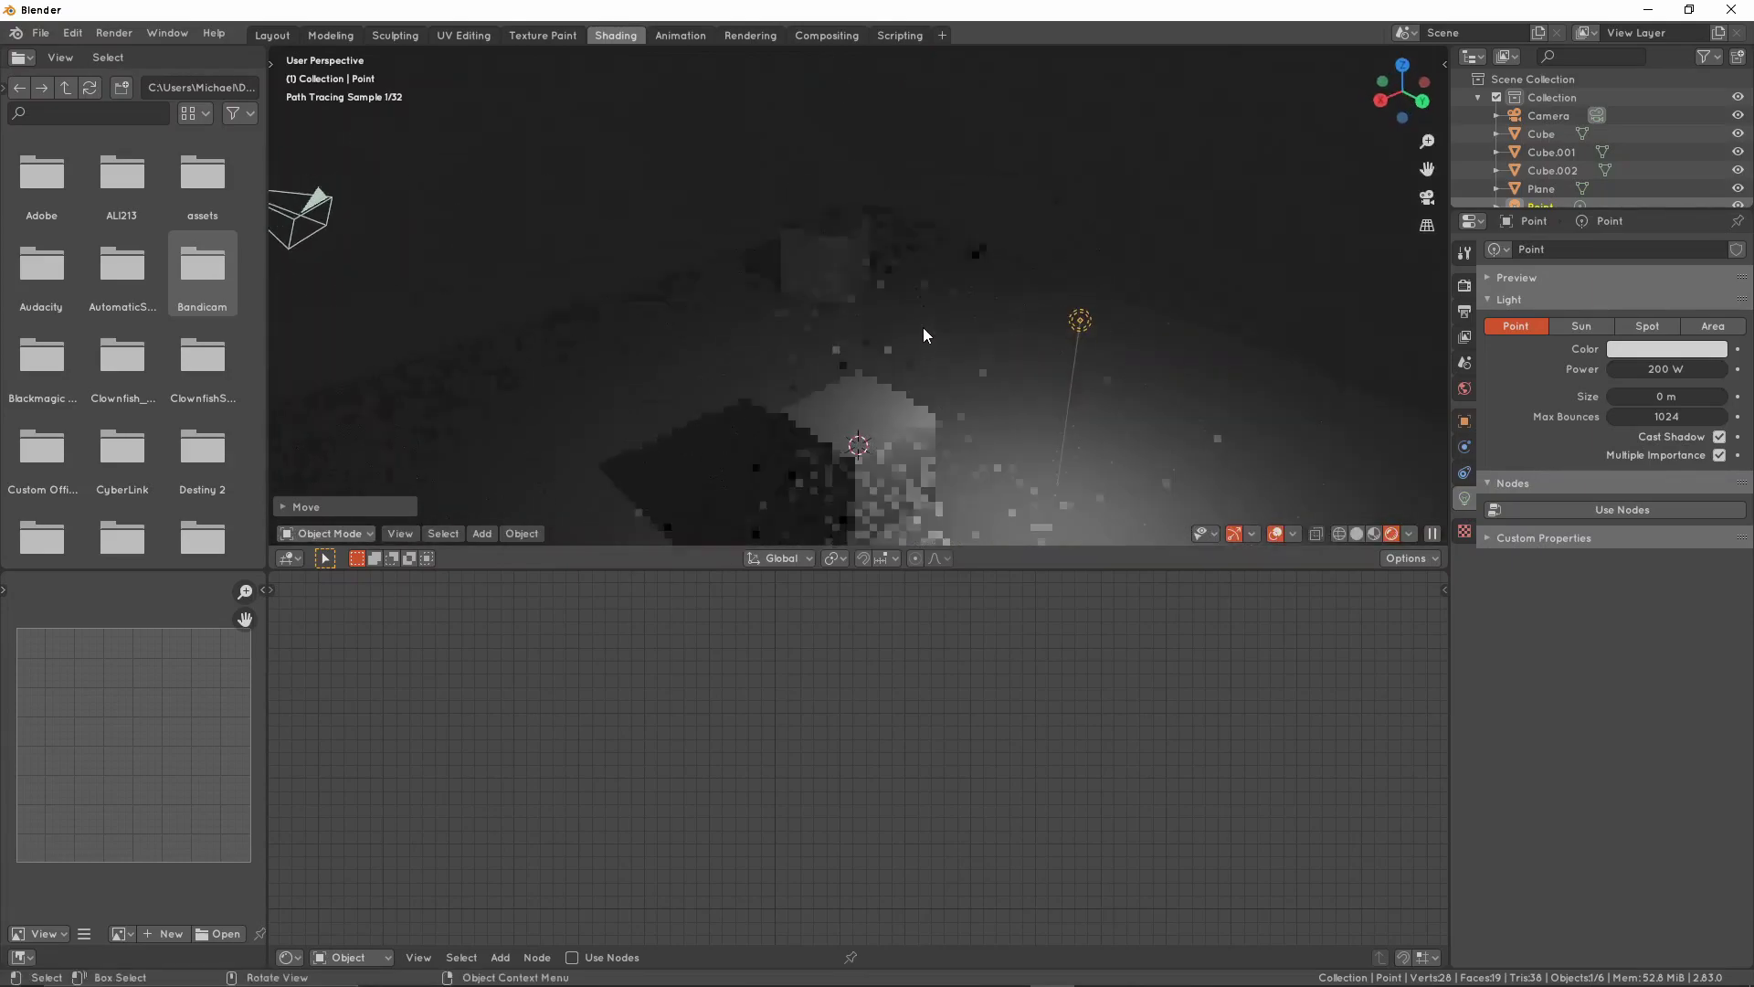
Set the point light's size to 0.25 m and reposition the light over the plane near the middle cube
left_click(1658, 396)
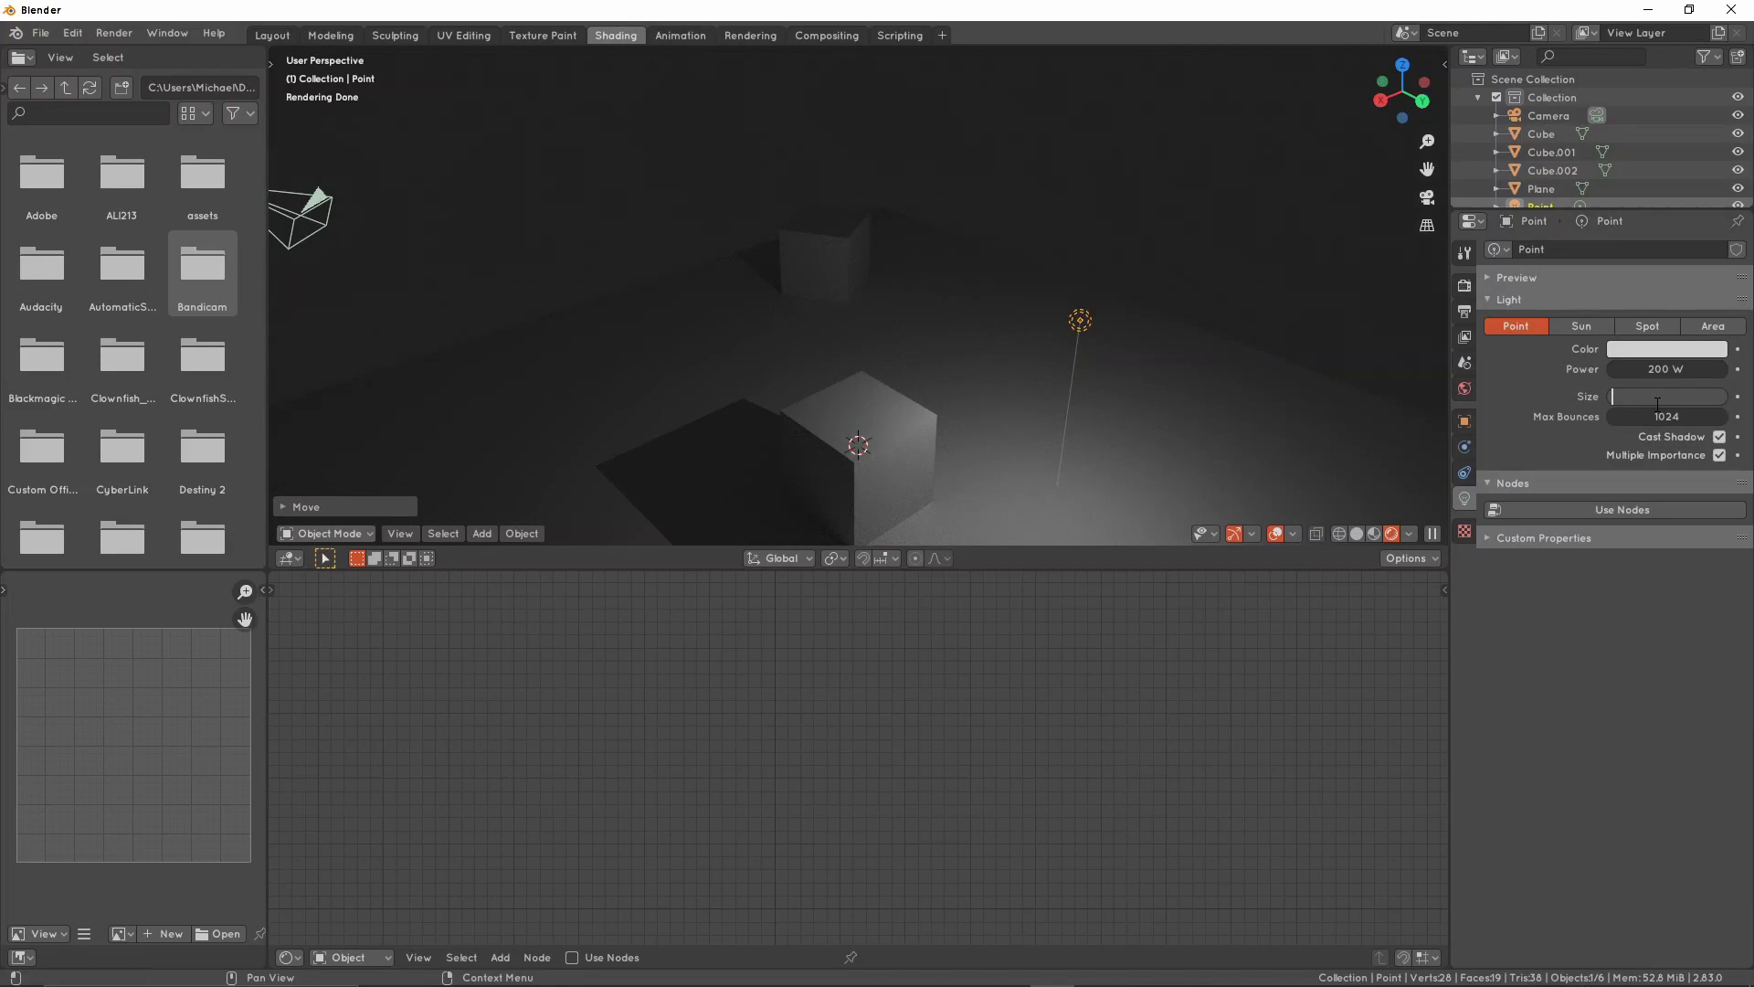
key("Return")
mouse_move(892, 268)
middle_mouse_down()
mouse_move(936, 250)
mouse_move(1039, 301)
mouse_move(1016, 351)
mouse_move(1031, 324)
middle_mouse_up()
key("g")
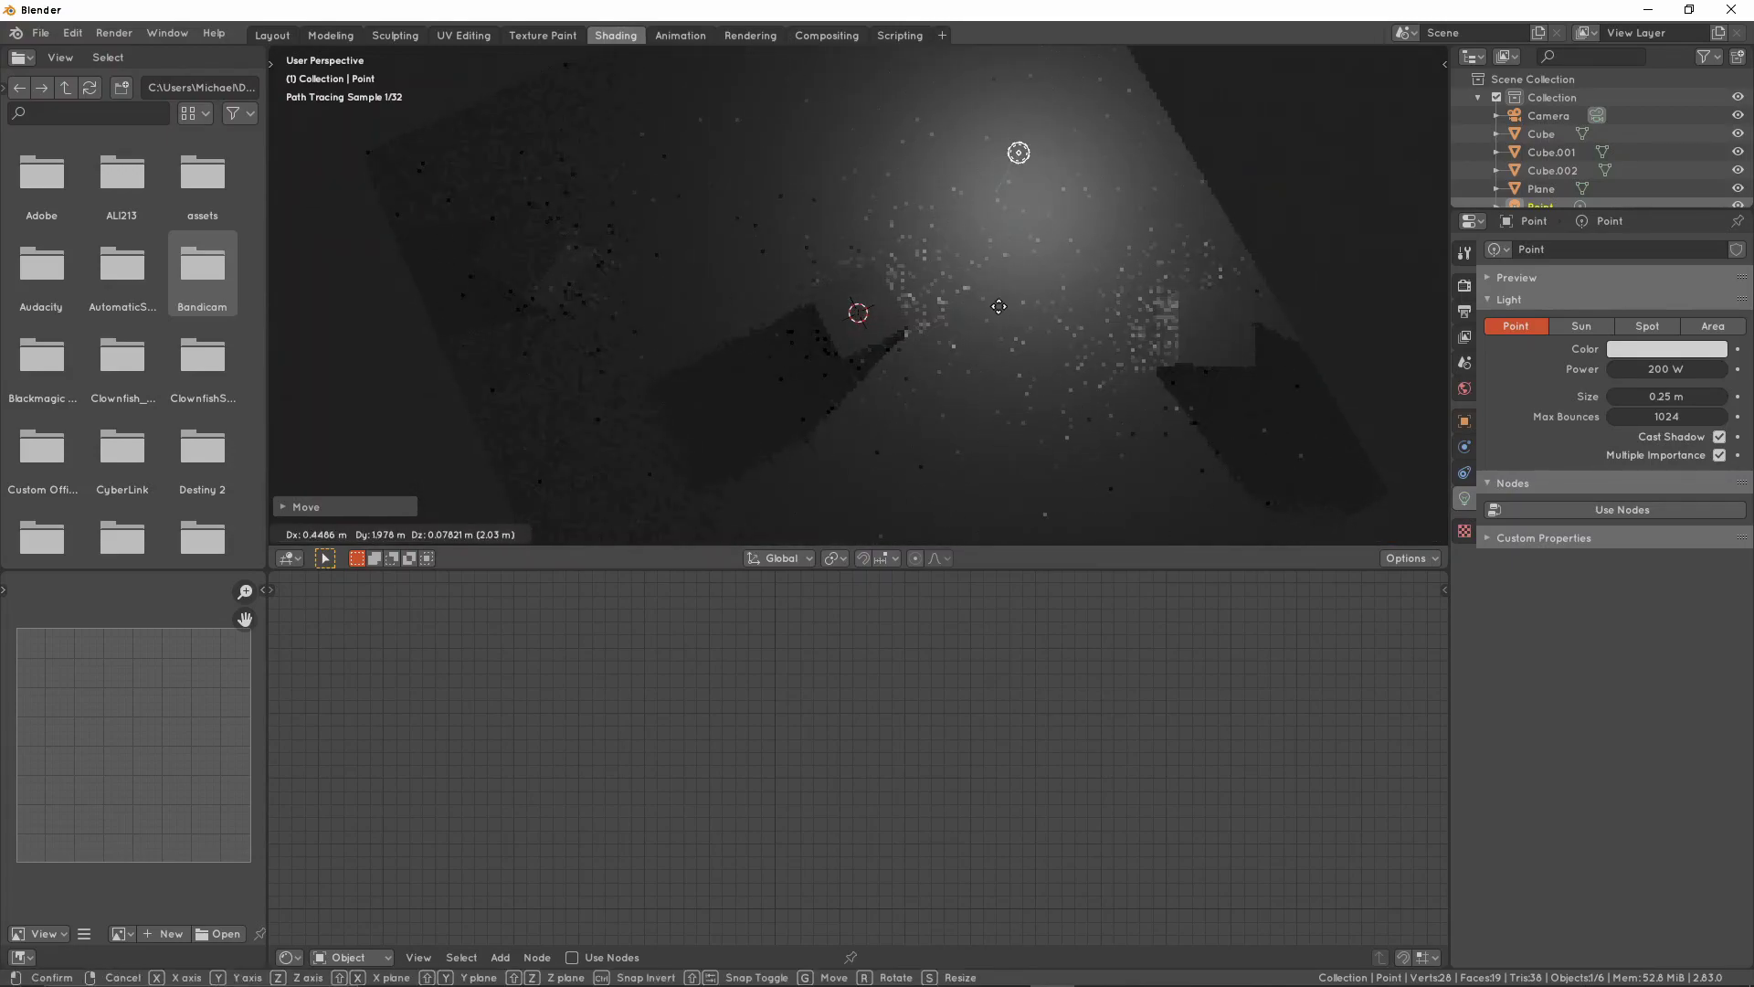
left_click(1119, 320)
mouse_move(989, 306)
middle_mouse_down()
mouse_move(963, 234)
mouse_move(1120, 359)
mouse_move(1078, 337)
mouse_move(1076, 354)
mouse_move(1006, 364)
mouse_move(898, 344)
mouse_move(1042, 348)
middle_mouse_up()
key("g")
left_click(1056, 336)
scroll(995, 341, "up", 5)
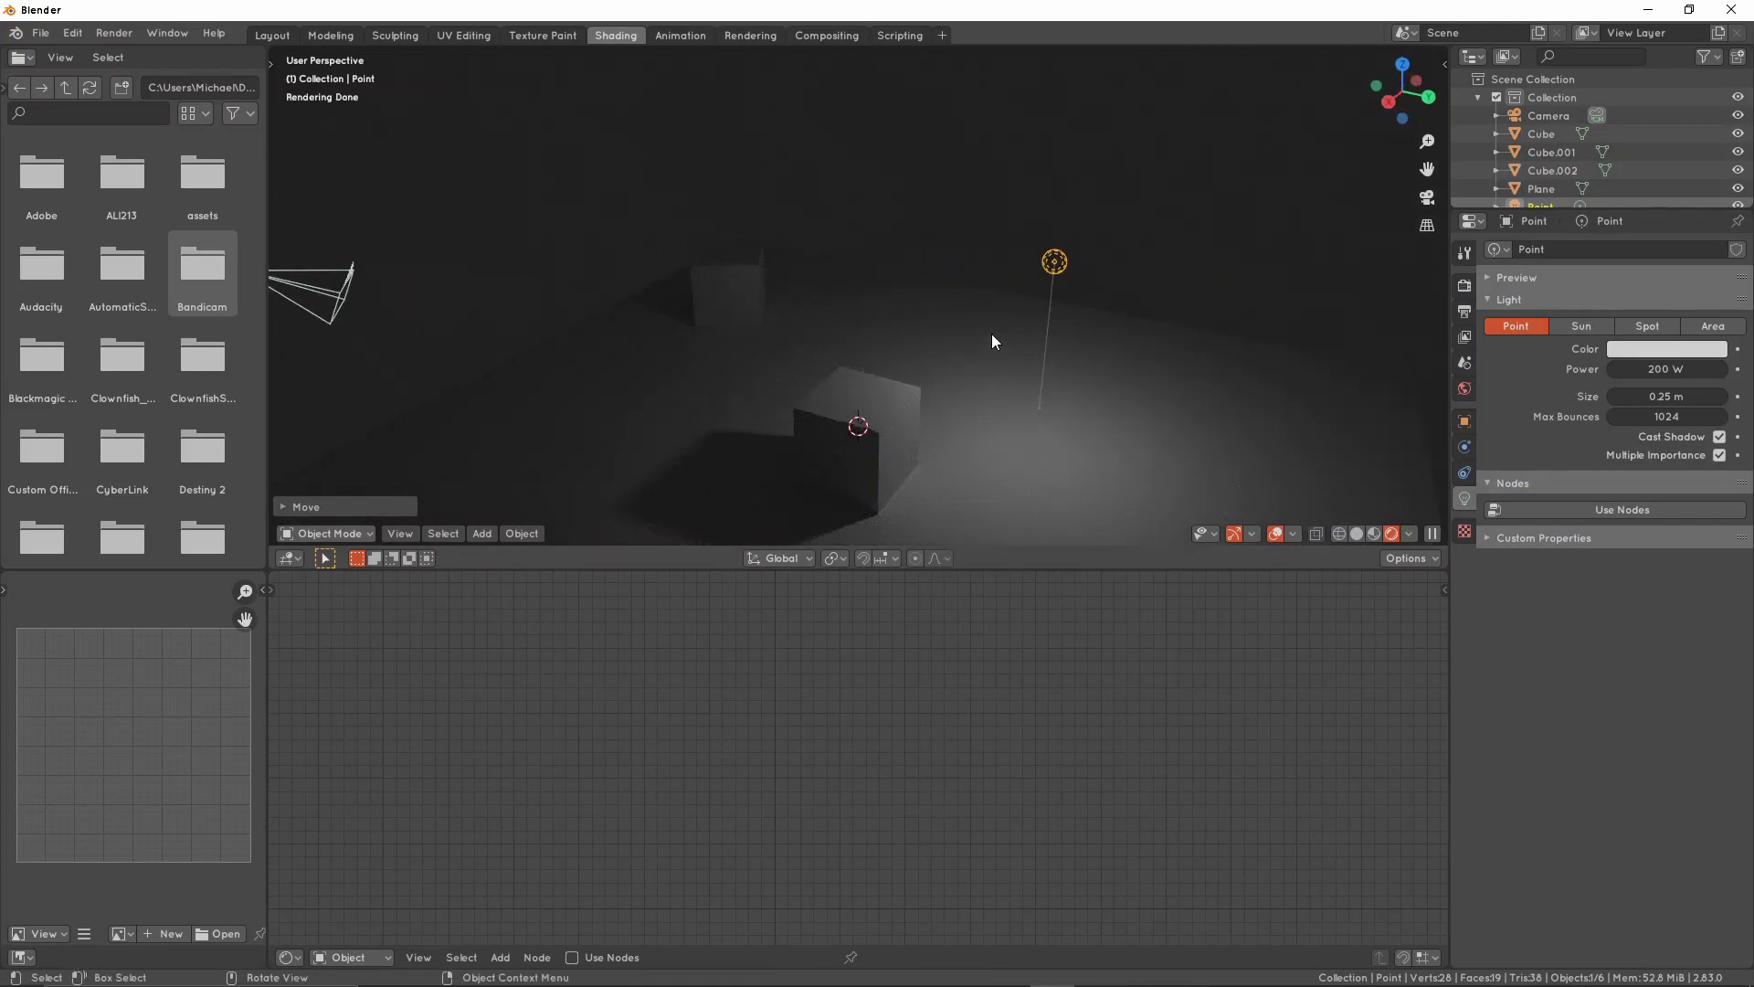
Set the point light's size to 1 m, and enlarge it further to about 7.12 m
left_click(1692, 396)
key("BackSpace")
type("1")
key("Return")
scroll(912, 337, "down", 2)
middle_click_drag(912, 337, 891, 332)
scroll(892, 331, "up", 1)
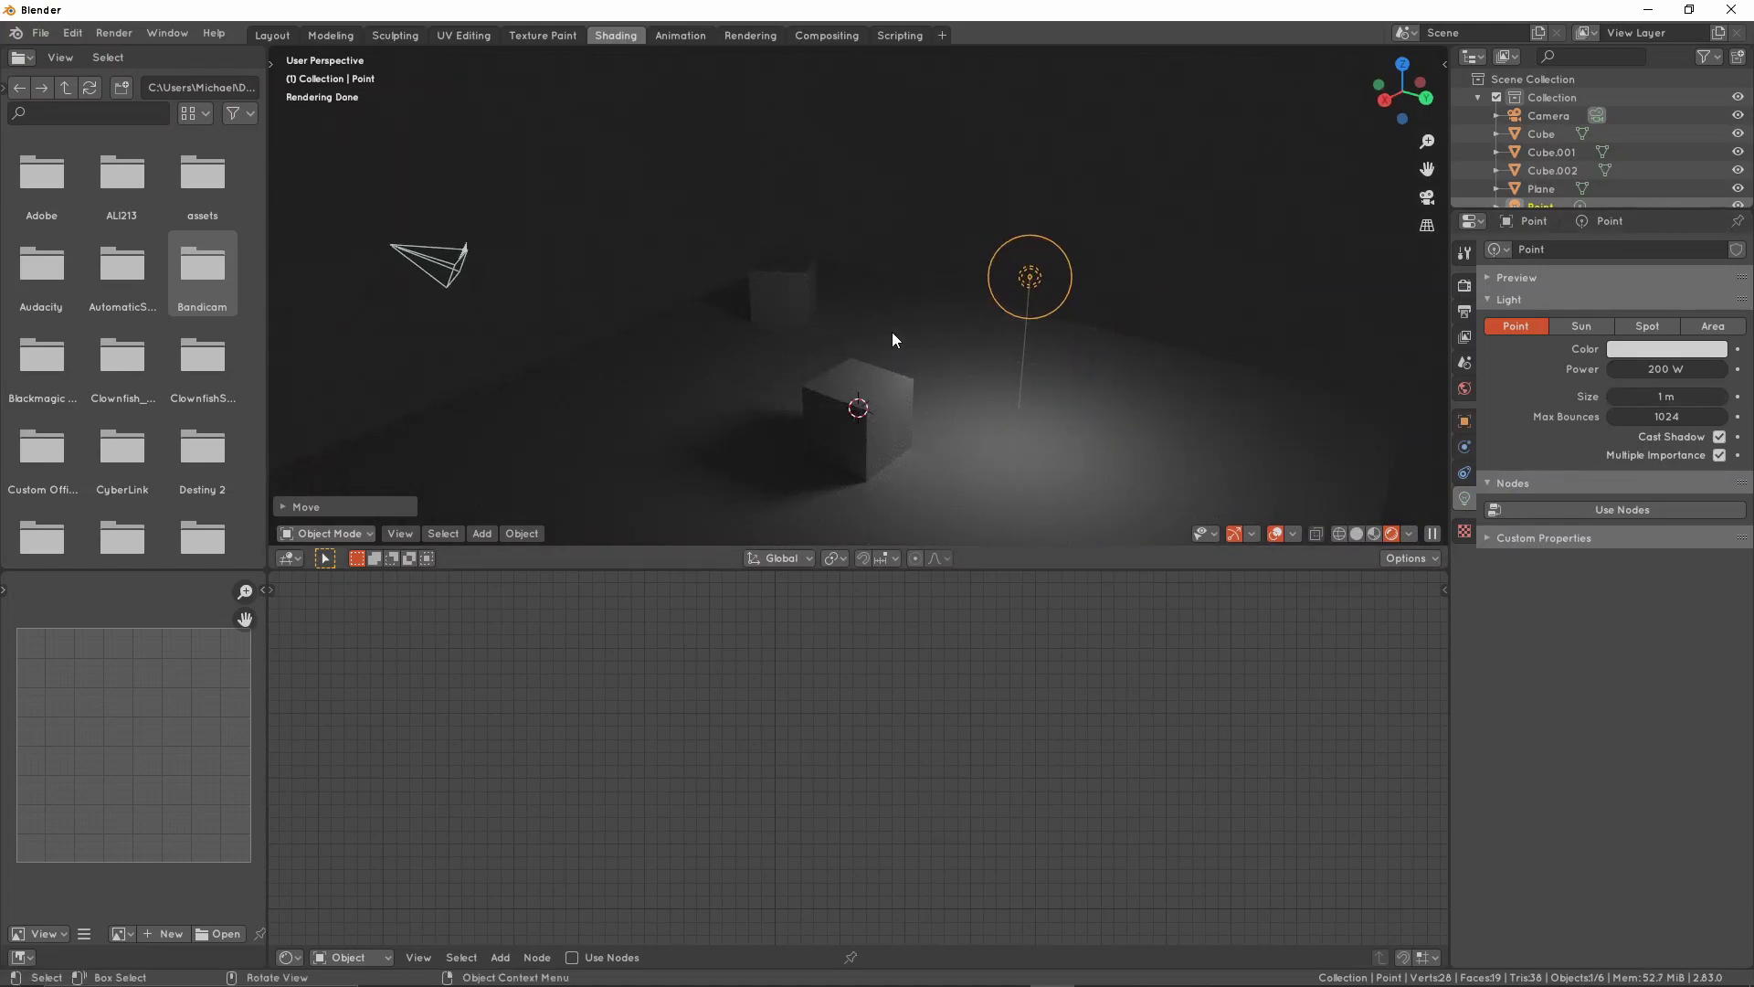
left_click_drag(1666, 395, 1745, 395)
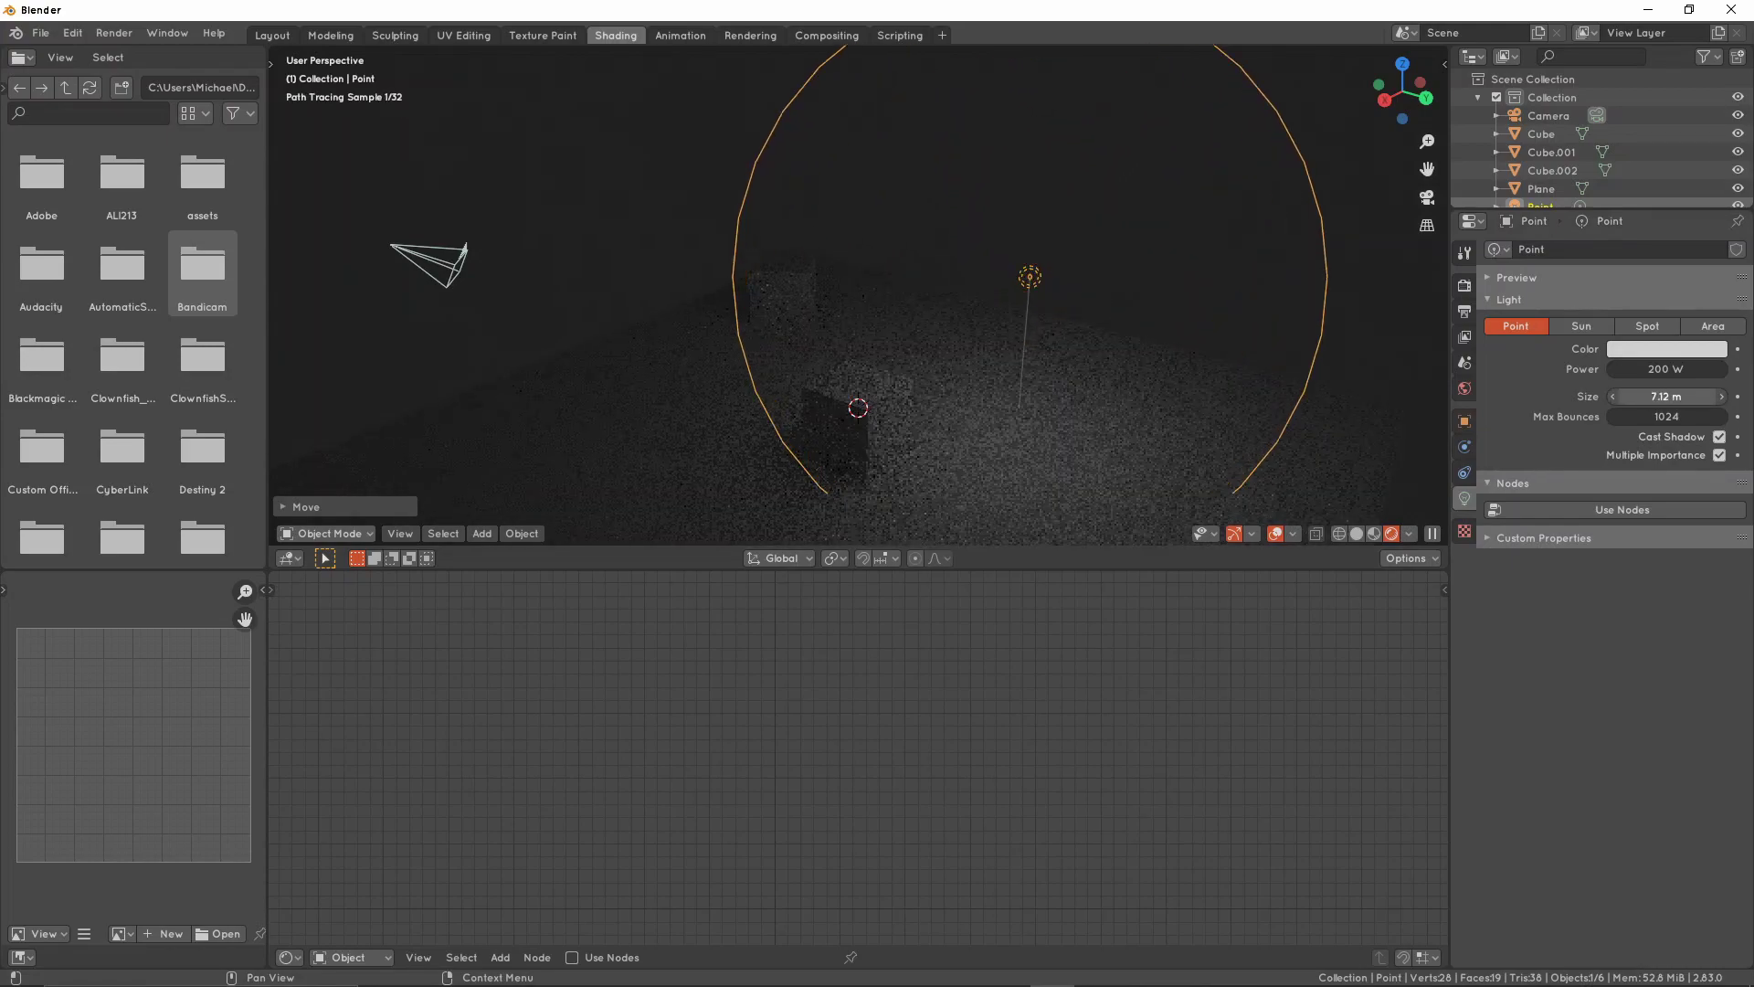
Try enlarging the point light's size to about 3.05 m, and undo the size change
key("Escape")
middle_click_drag(830, 393, 974, 343)
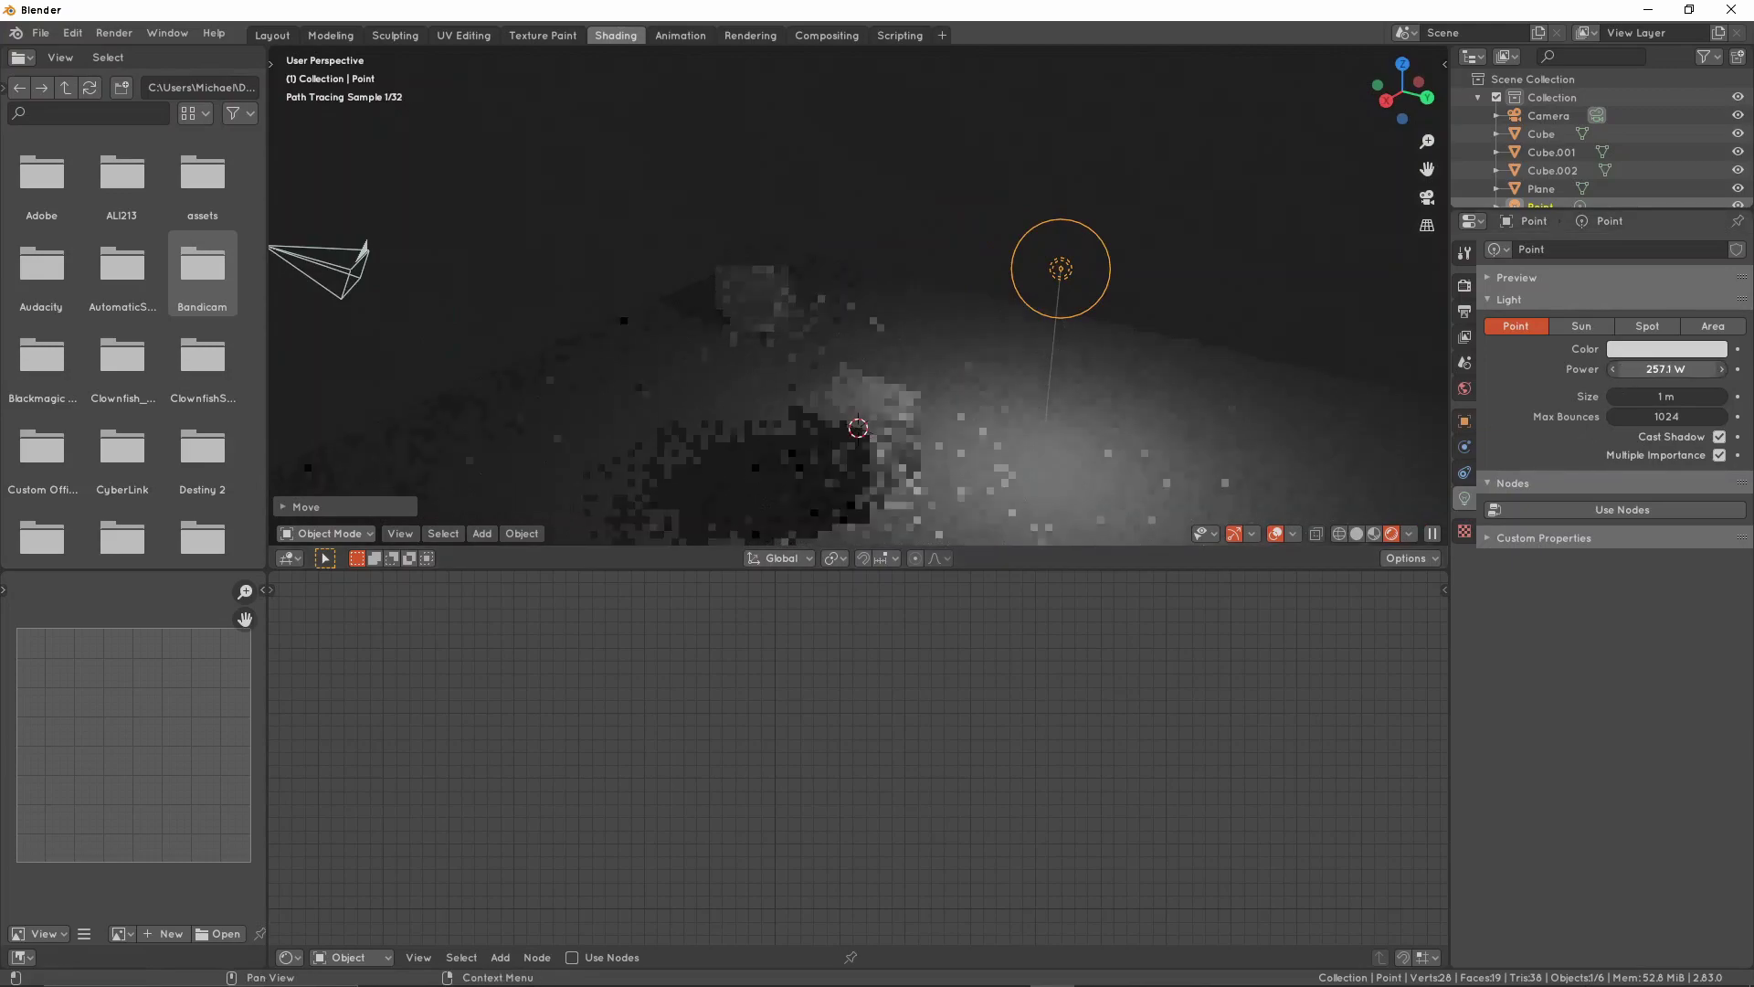
left_click_drag(1631, 396, 1686, 396)
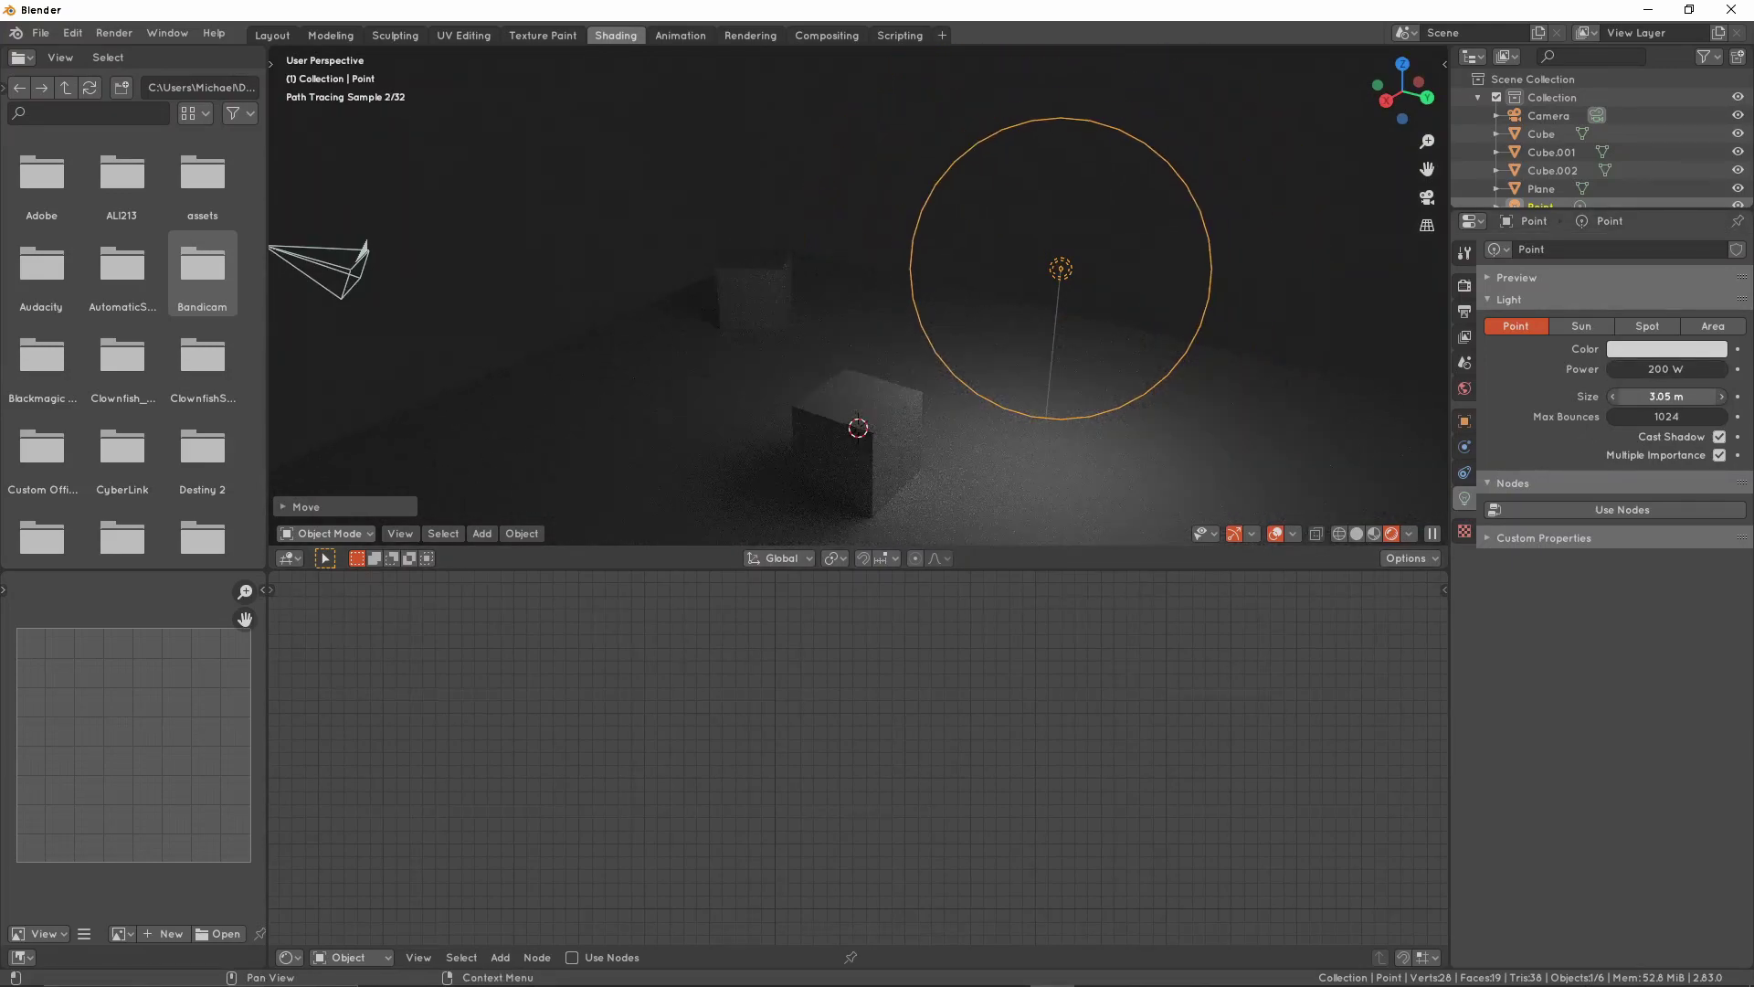
key("ctrl+z")
middle_click_drag(1043, 323, 1138, 234)
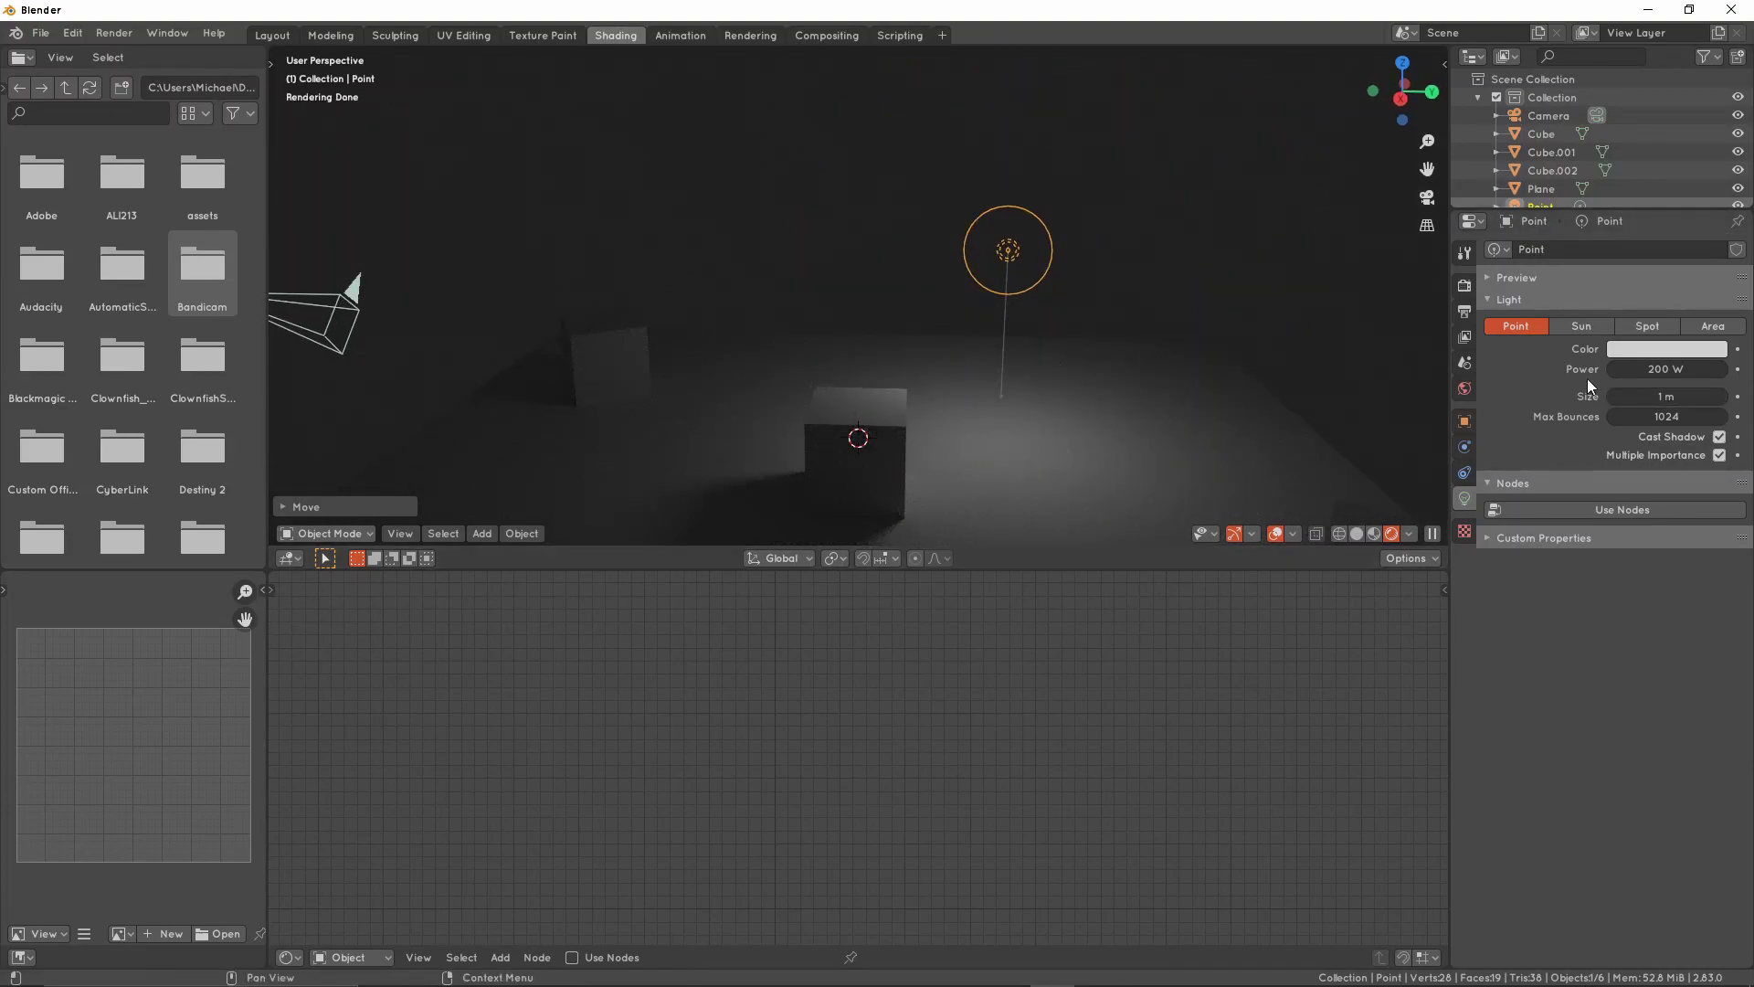
Set the point light's power to 400 W
left_click_drag(1652, 368, 1718, 396)
right_click(1690, 369)
key("Escape")
left_click(1642, 368)
type("400")
key("Return")
middle_click_drag(1345, 343, 1164, 350)
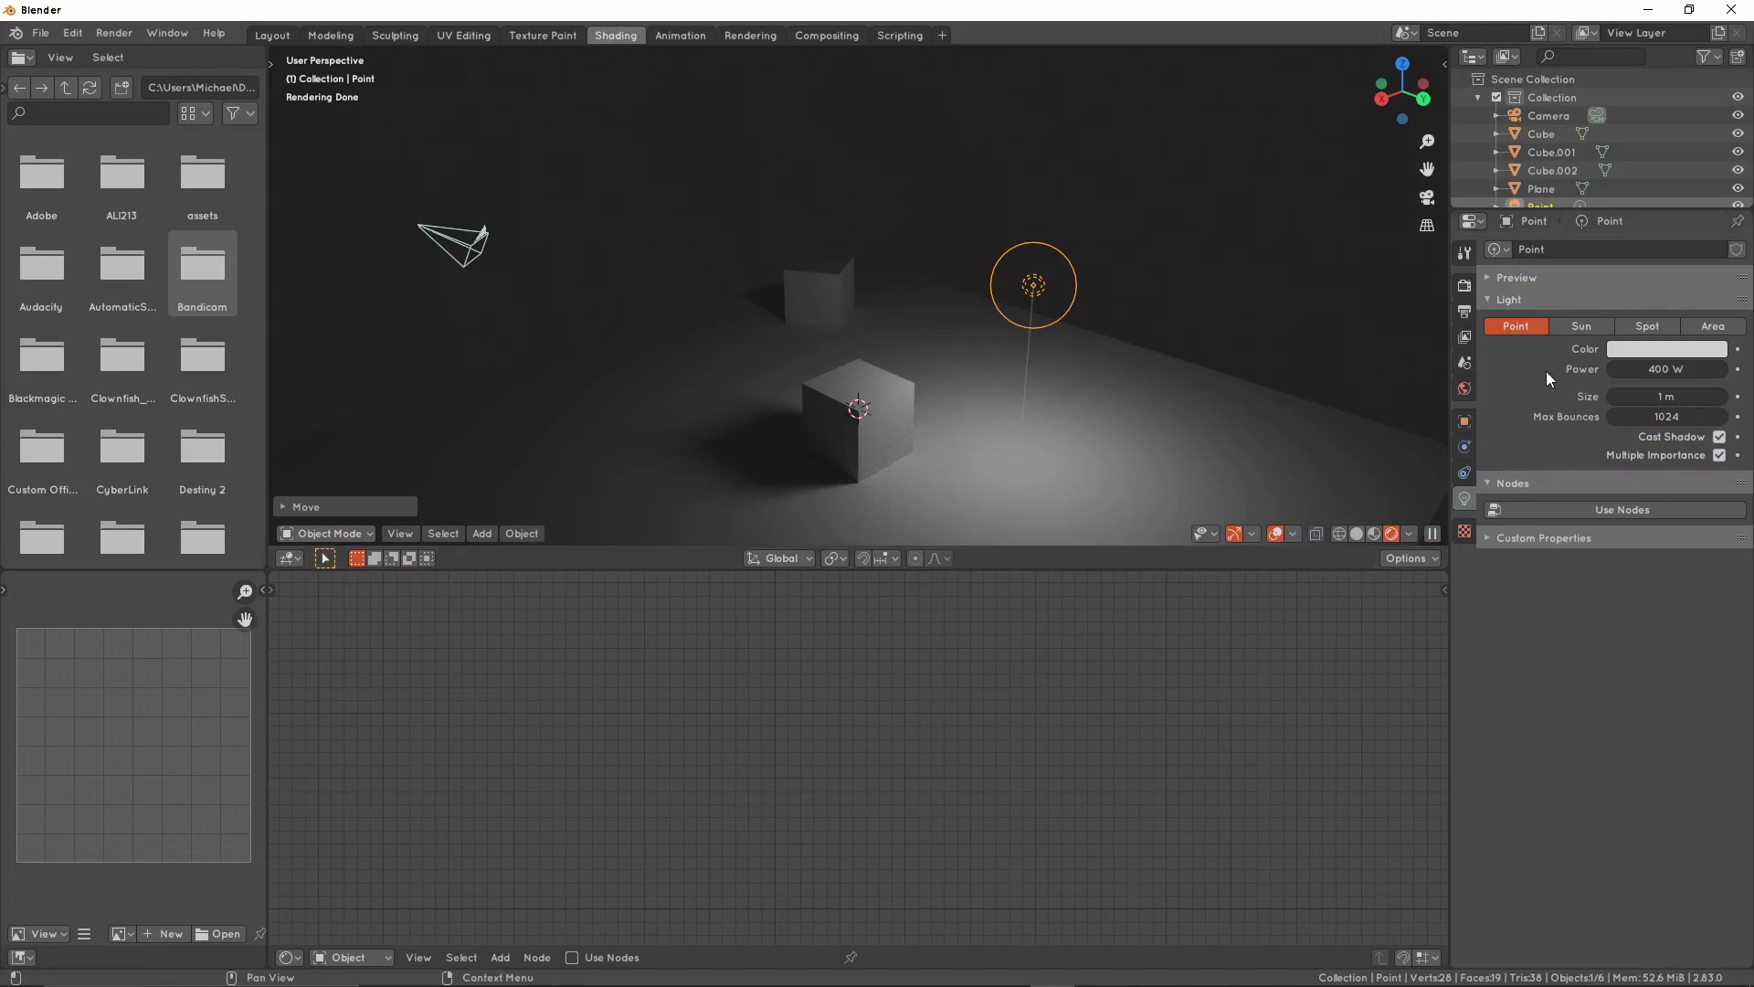
Try raising the render's diffuse, glossy, transparency, transmission and volume bounces to about 290–300, cancel the change and return to the light's settings
mouse_move(1662, 419)
left_mouse_down()
mouse_move(1683, 418)
mouse_move(1615, 419)
mouse_move(1683, 419)
mouse_move(1616, 418)
mouse_move(1683, 419)
mouse_move(1662, 422)
left_mouse_up()
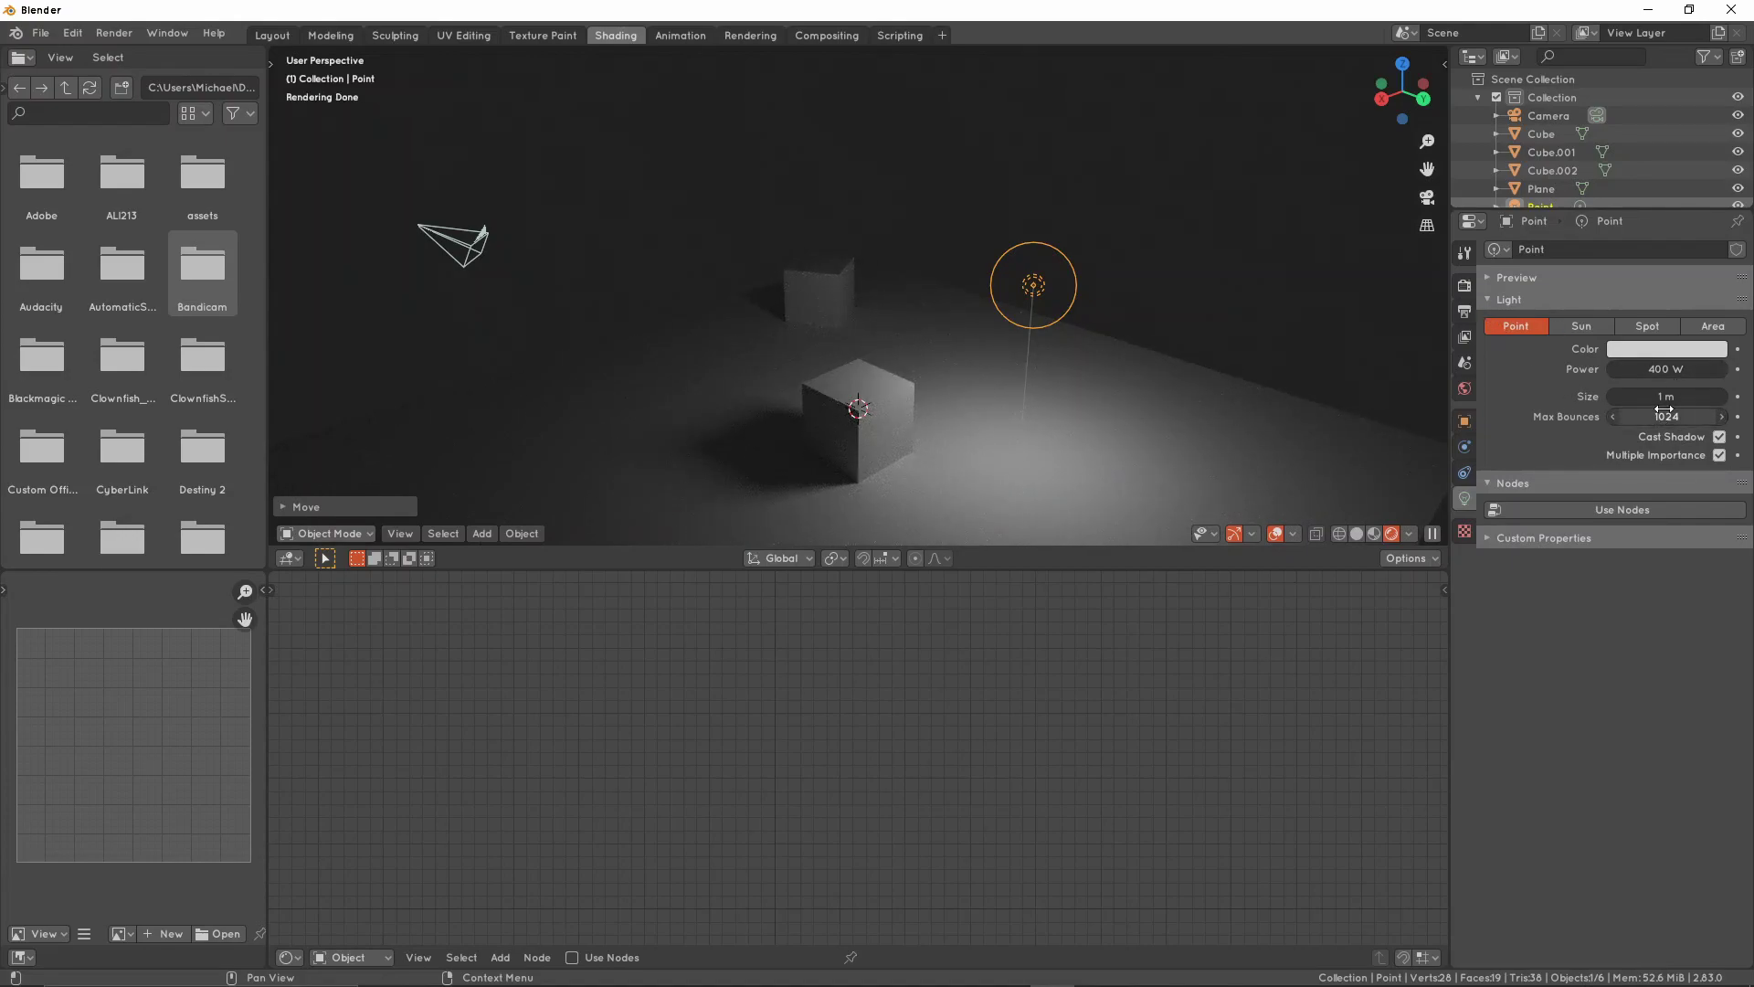
left_click(1466, 285)
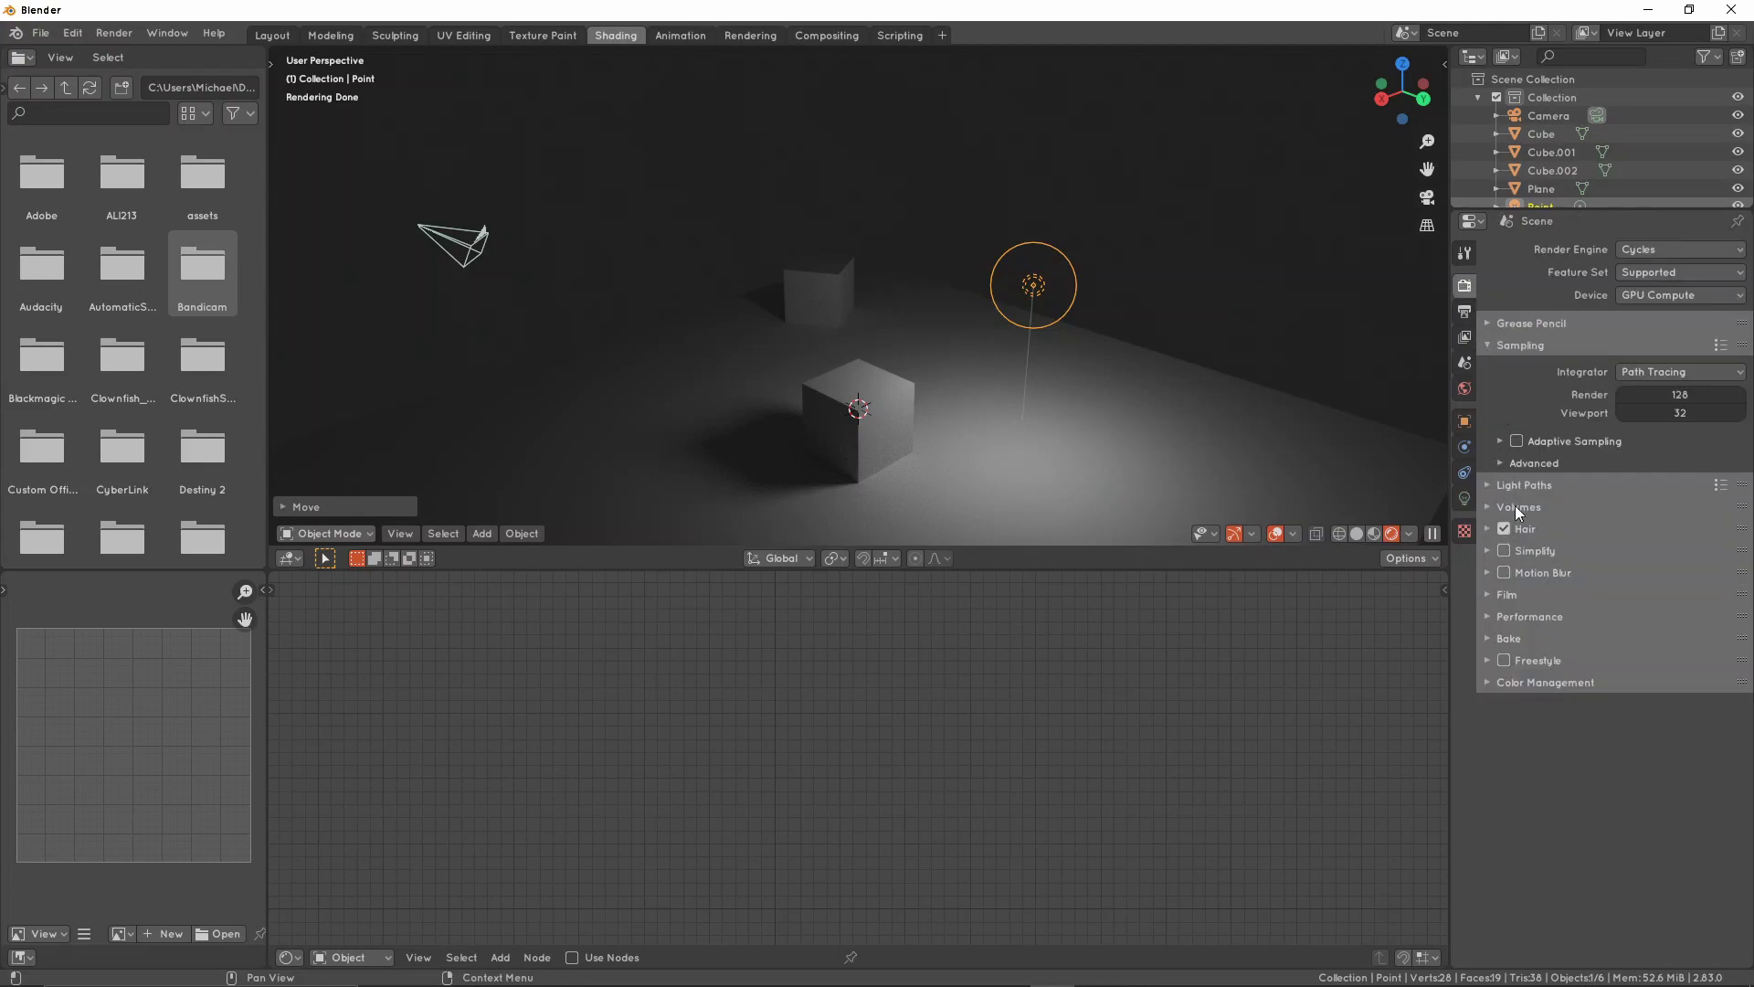
left_click(1528, 485)
left_click_drag(1686, 554, 1718, 629)
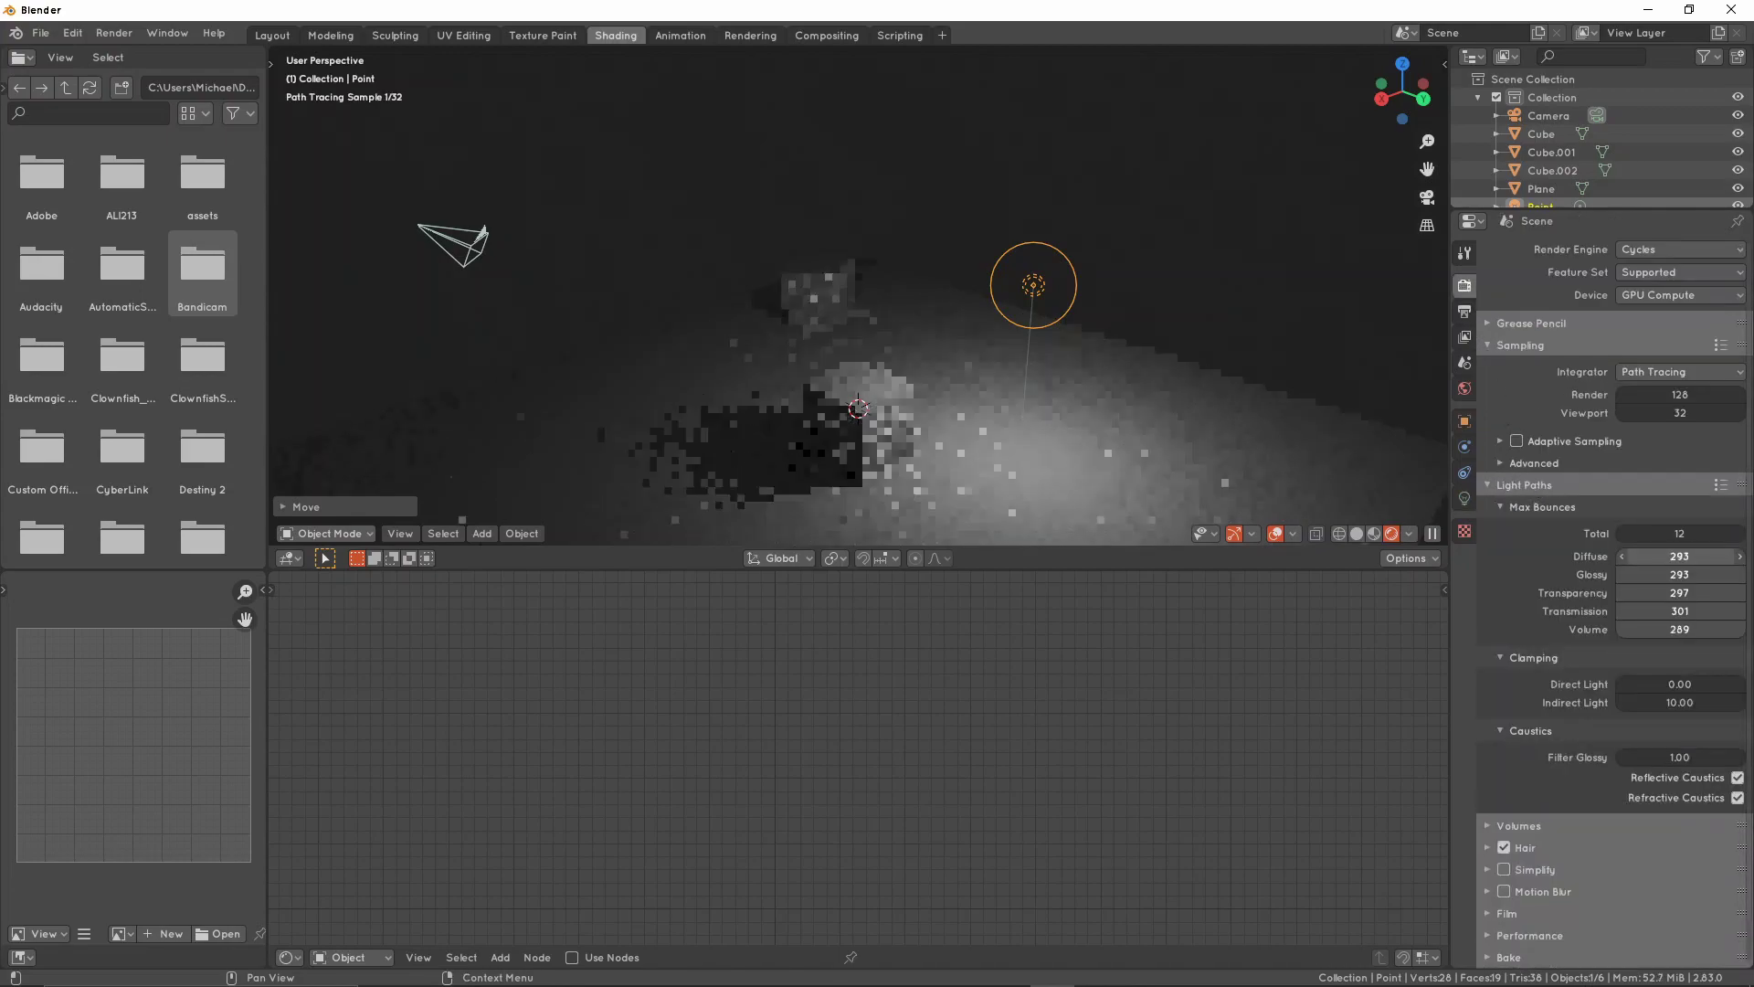
key("Escape")
left_click(1512, 486)
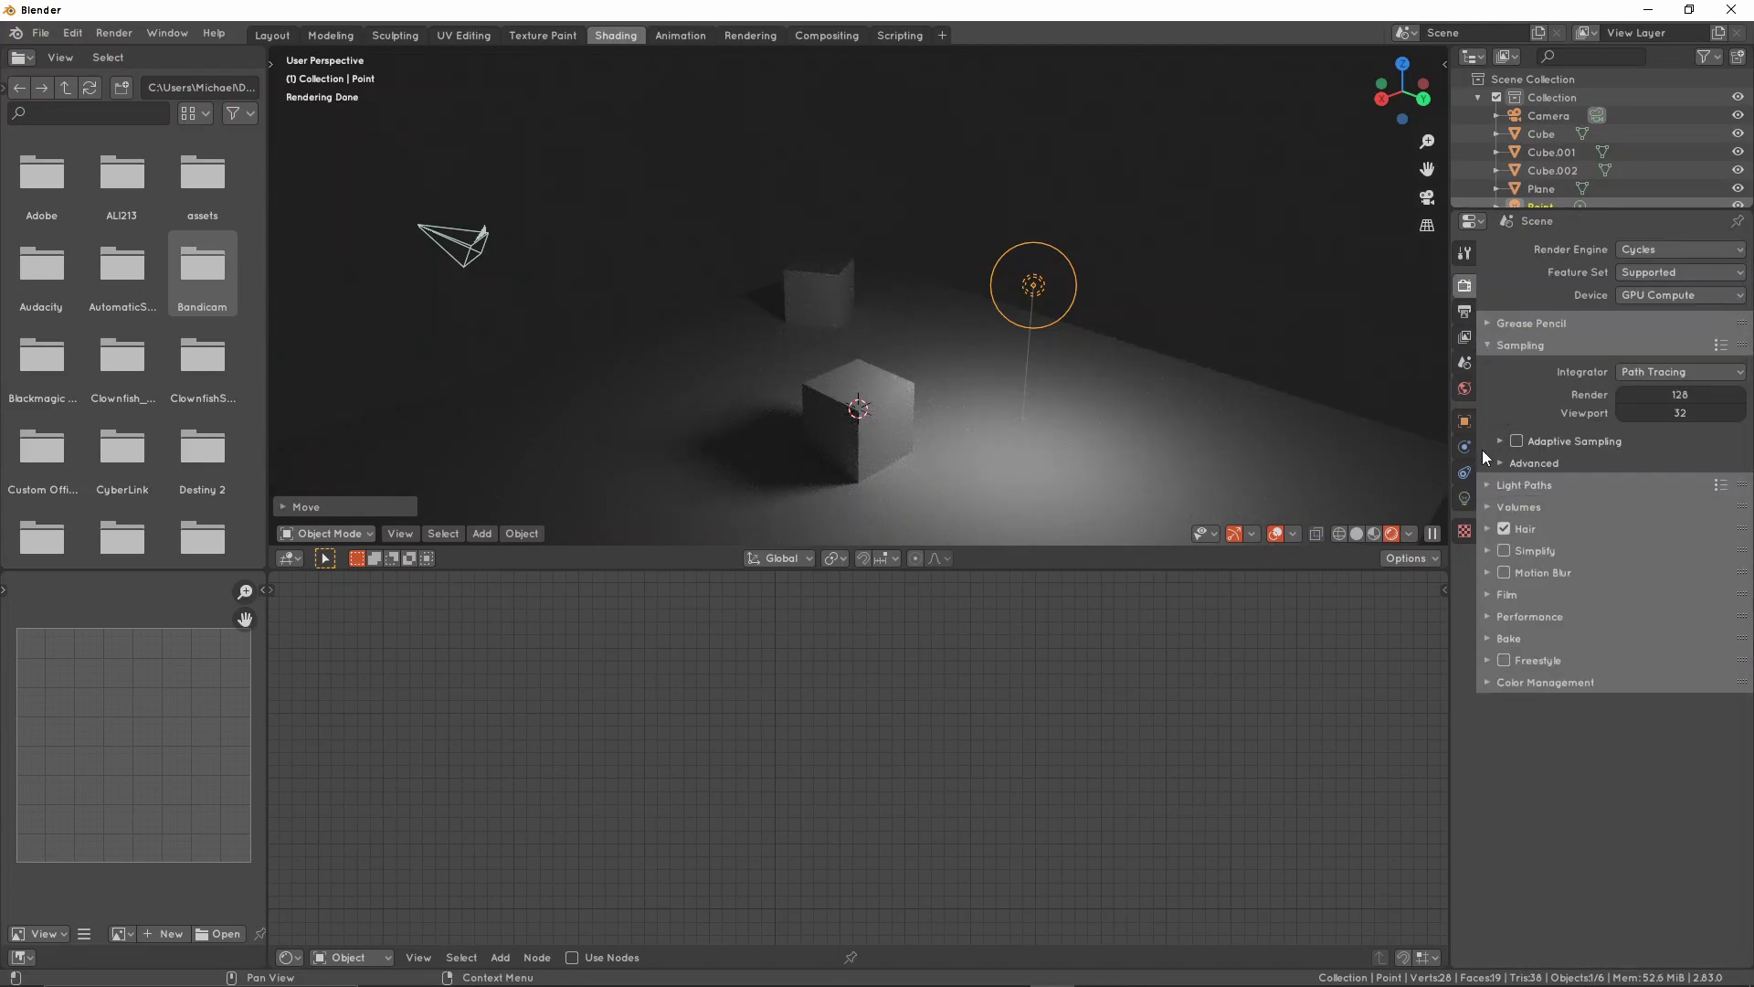
left_click(1465, 498)
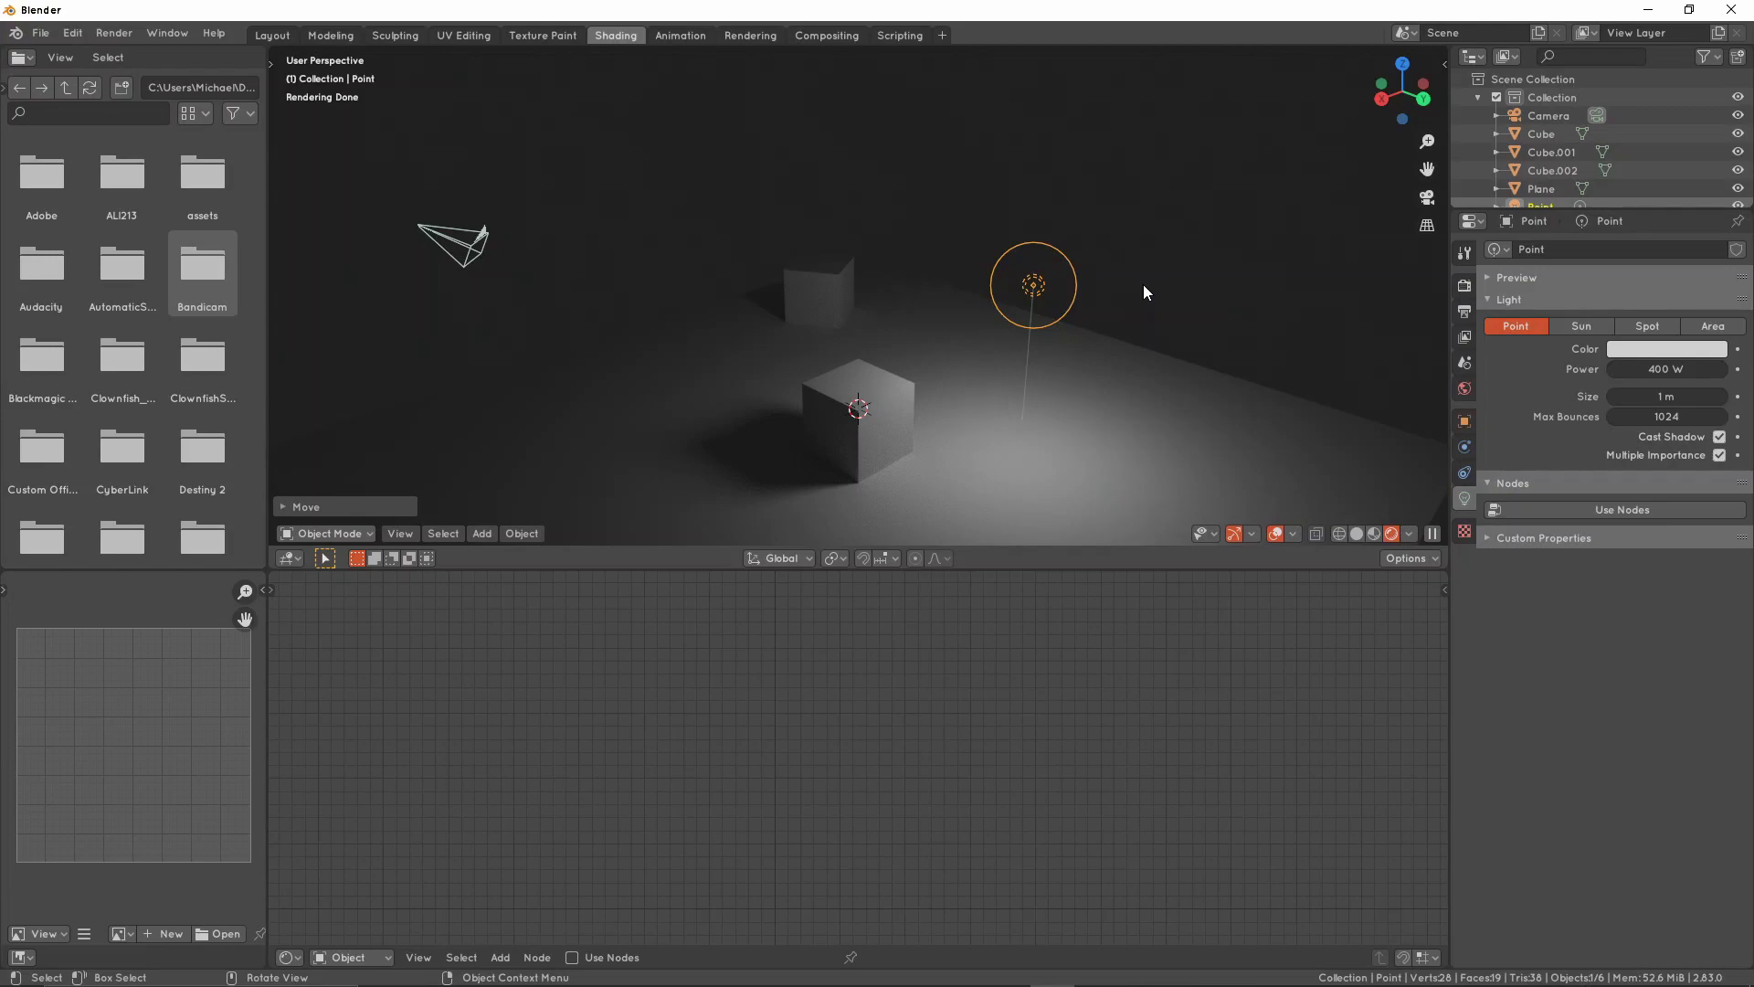
Lower the point light's max bounces to 0 to compare the lighting, and restore the value to 1024
left_click_drag(1668, 417, 1622, 416)
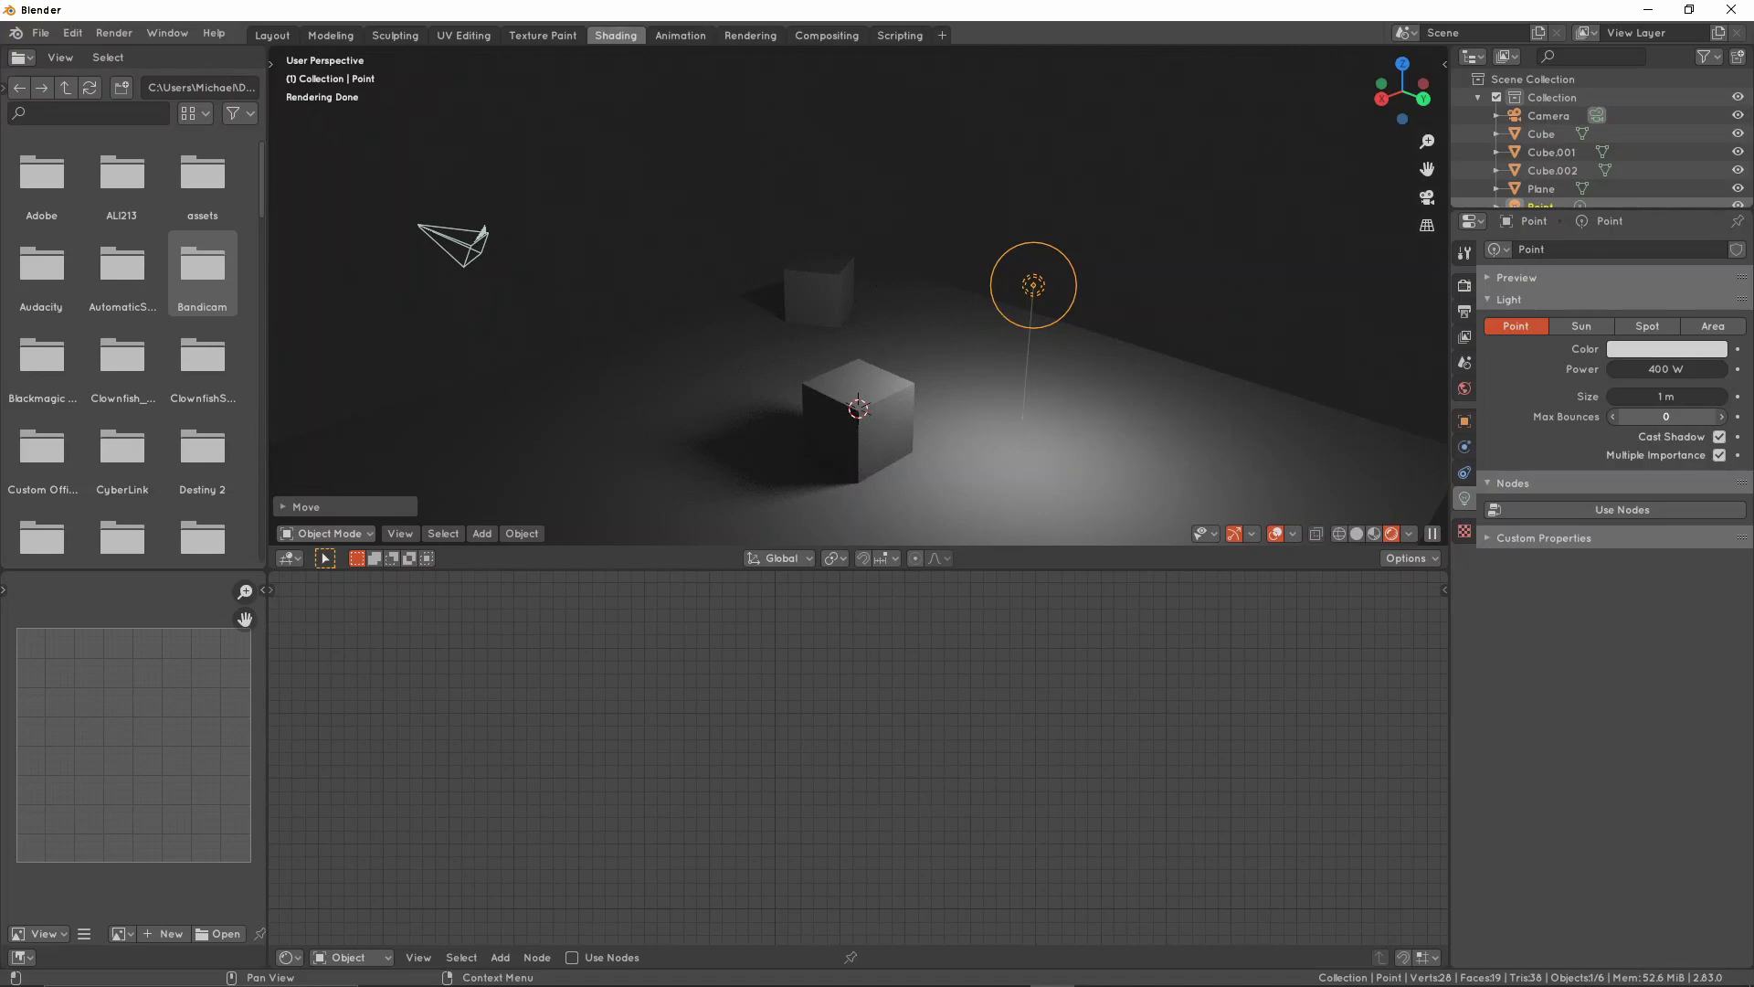
left_click_drag(1622, 416, 1669, 417)
mouse_move(1165, 381)
middle_mouse_down()
mouse_move(1085, 360)
mouse_move(1108, 337)
mouse_move(1065, 324)
mouse_move(1027, 359)
mouse_move(874, 327)
middle_mouse_up()
middle_click_drag(1039, 350, 1122, 365)
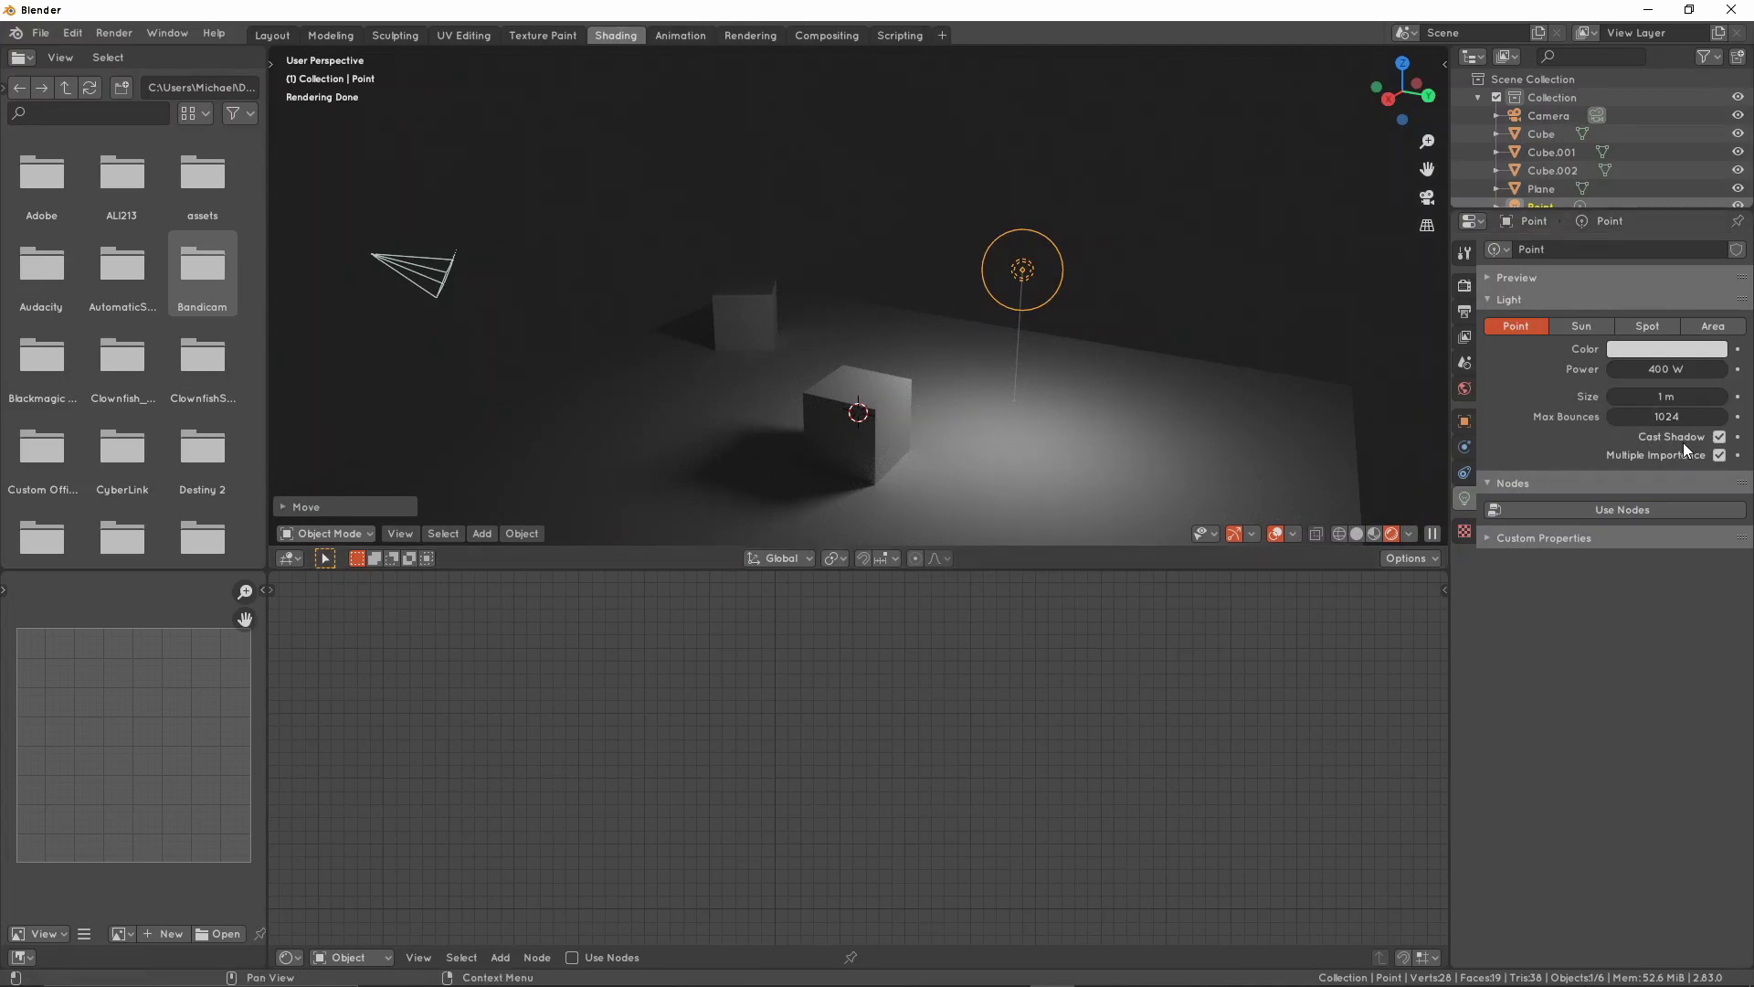
Disable shadow casting on the point light and move it near the cubes, and re-enable shadows while testing another light position
middle_click_drag(1160, 371, 1138, 367)
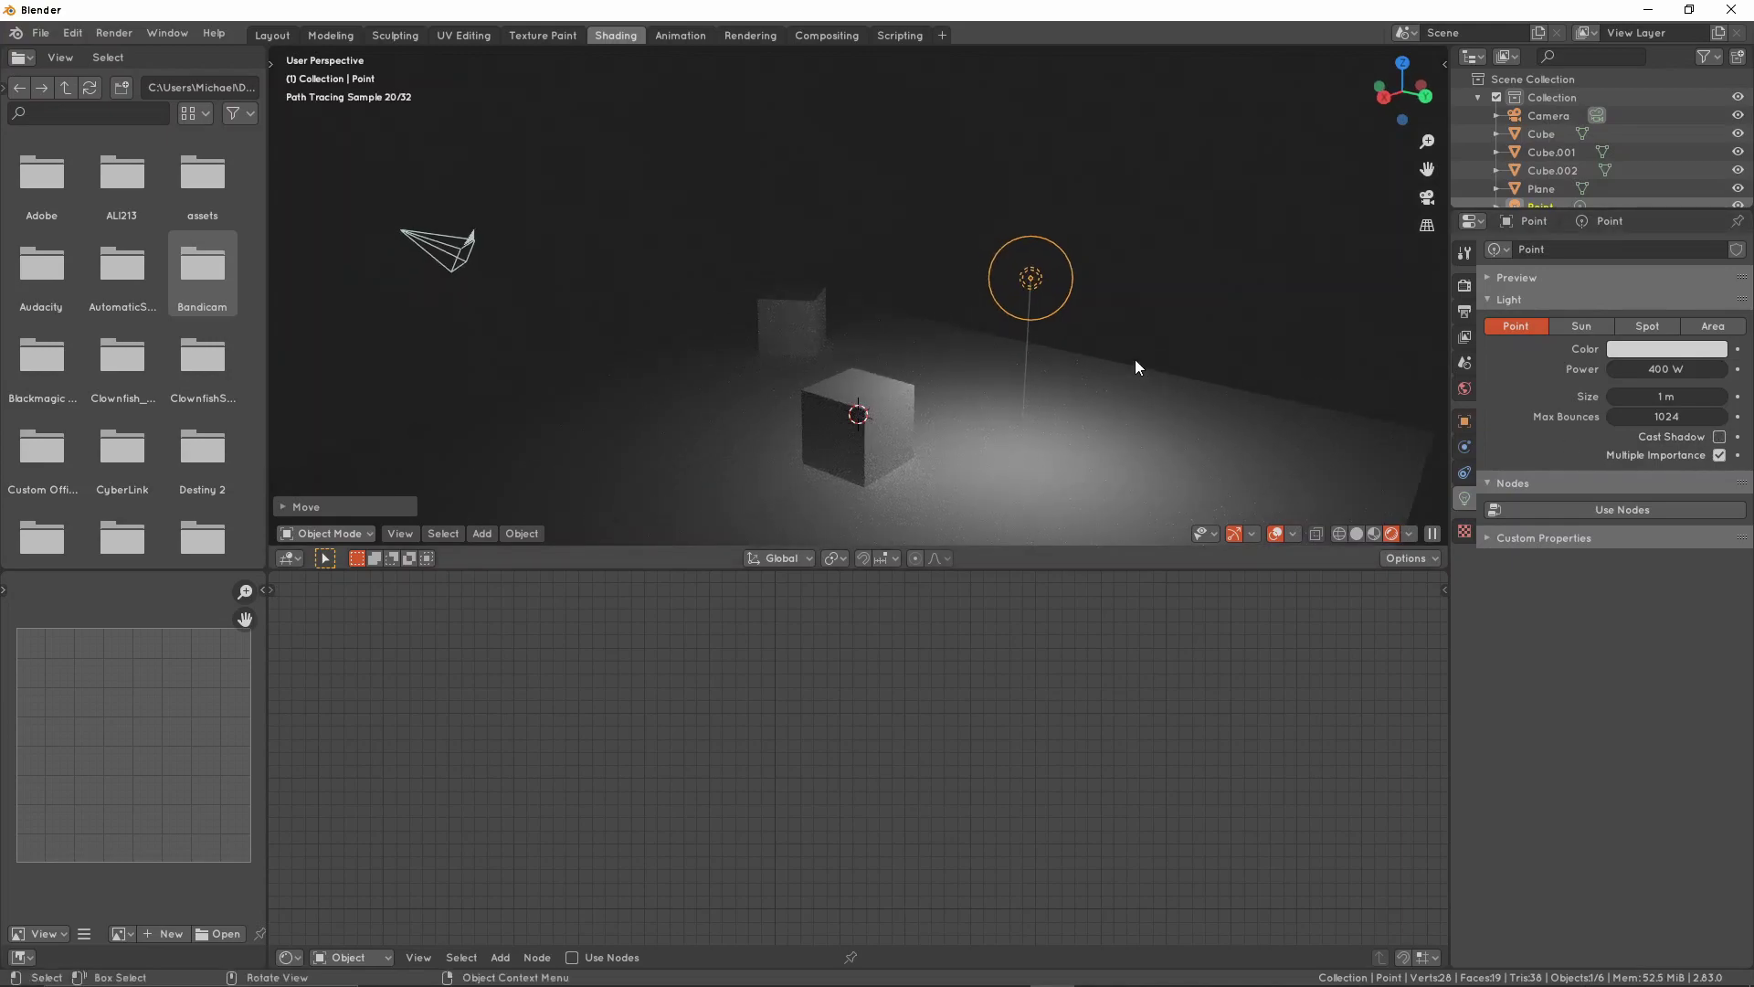
key("g")
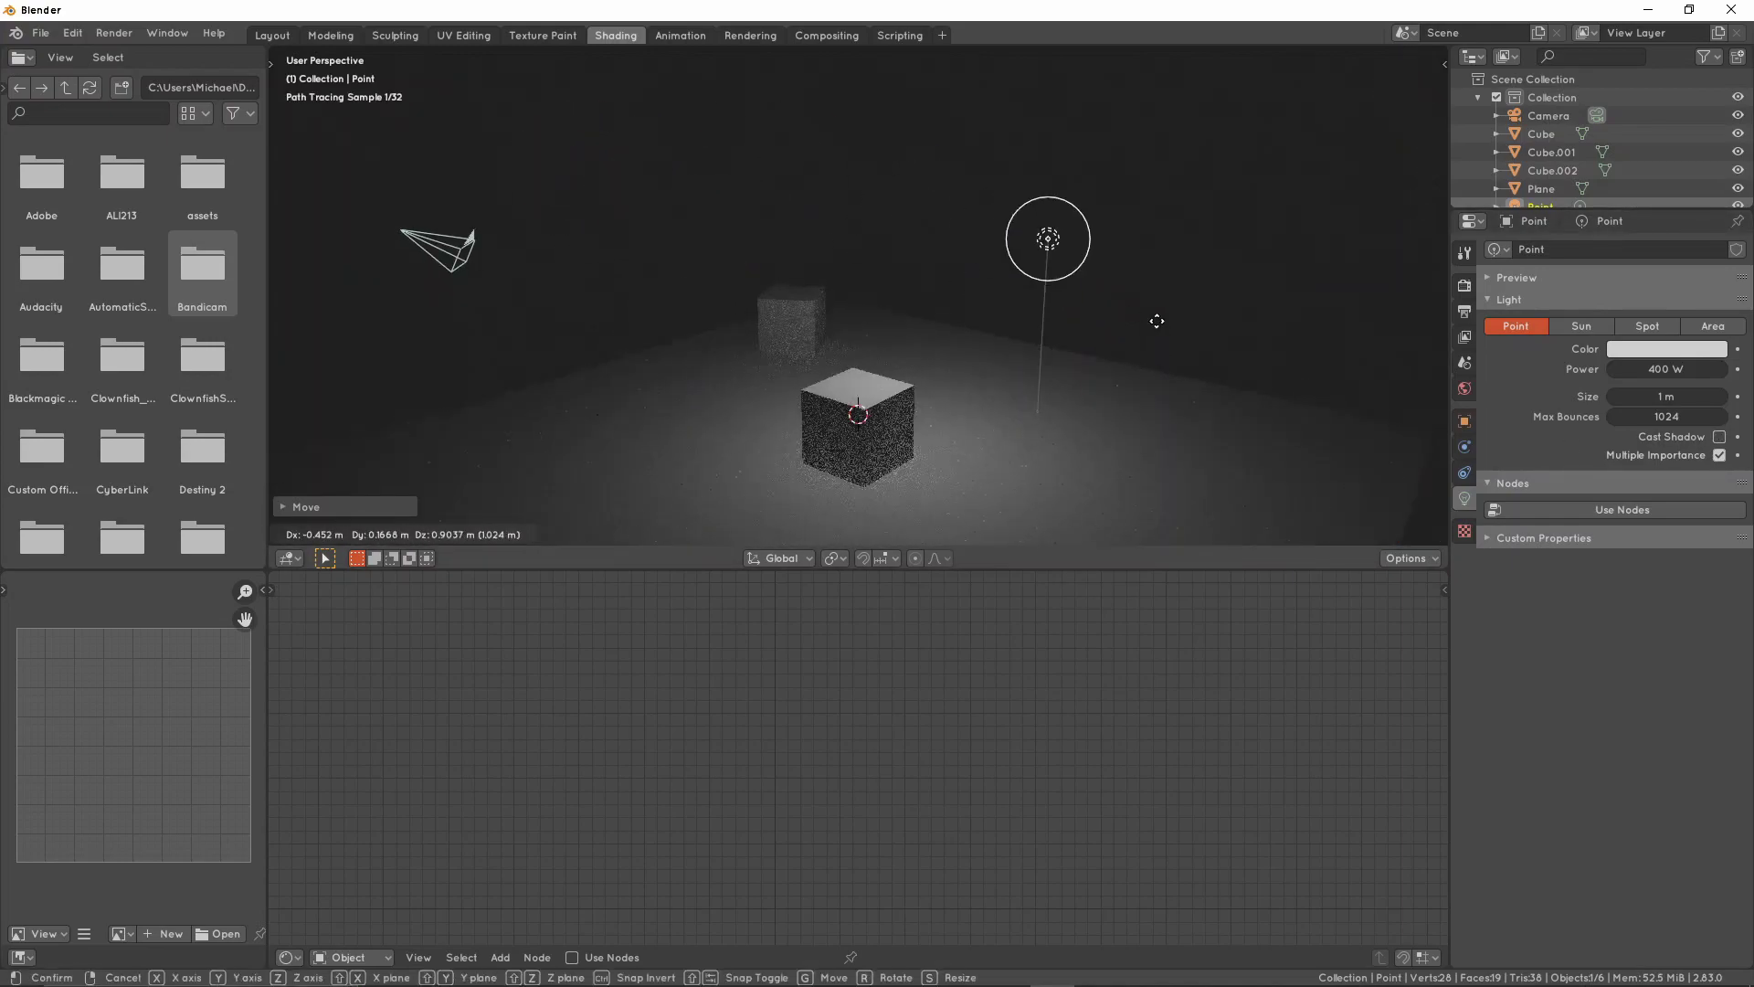
left_click(1140, 360)
left_click(1715, 443)
key("g")
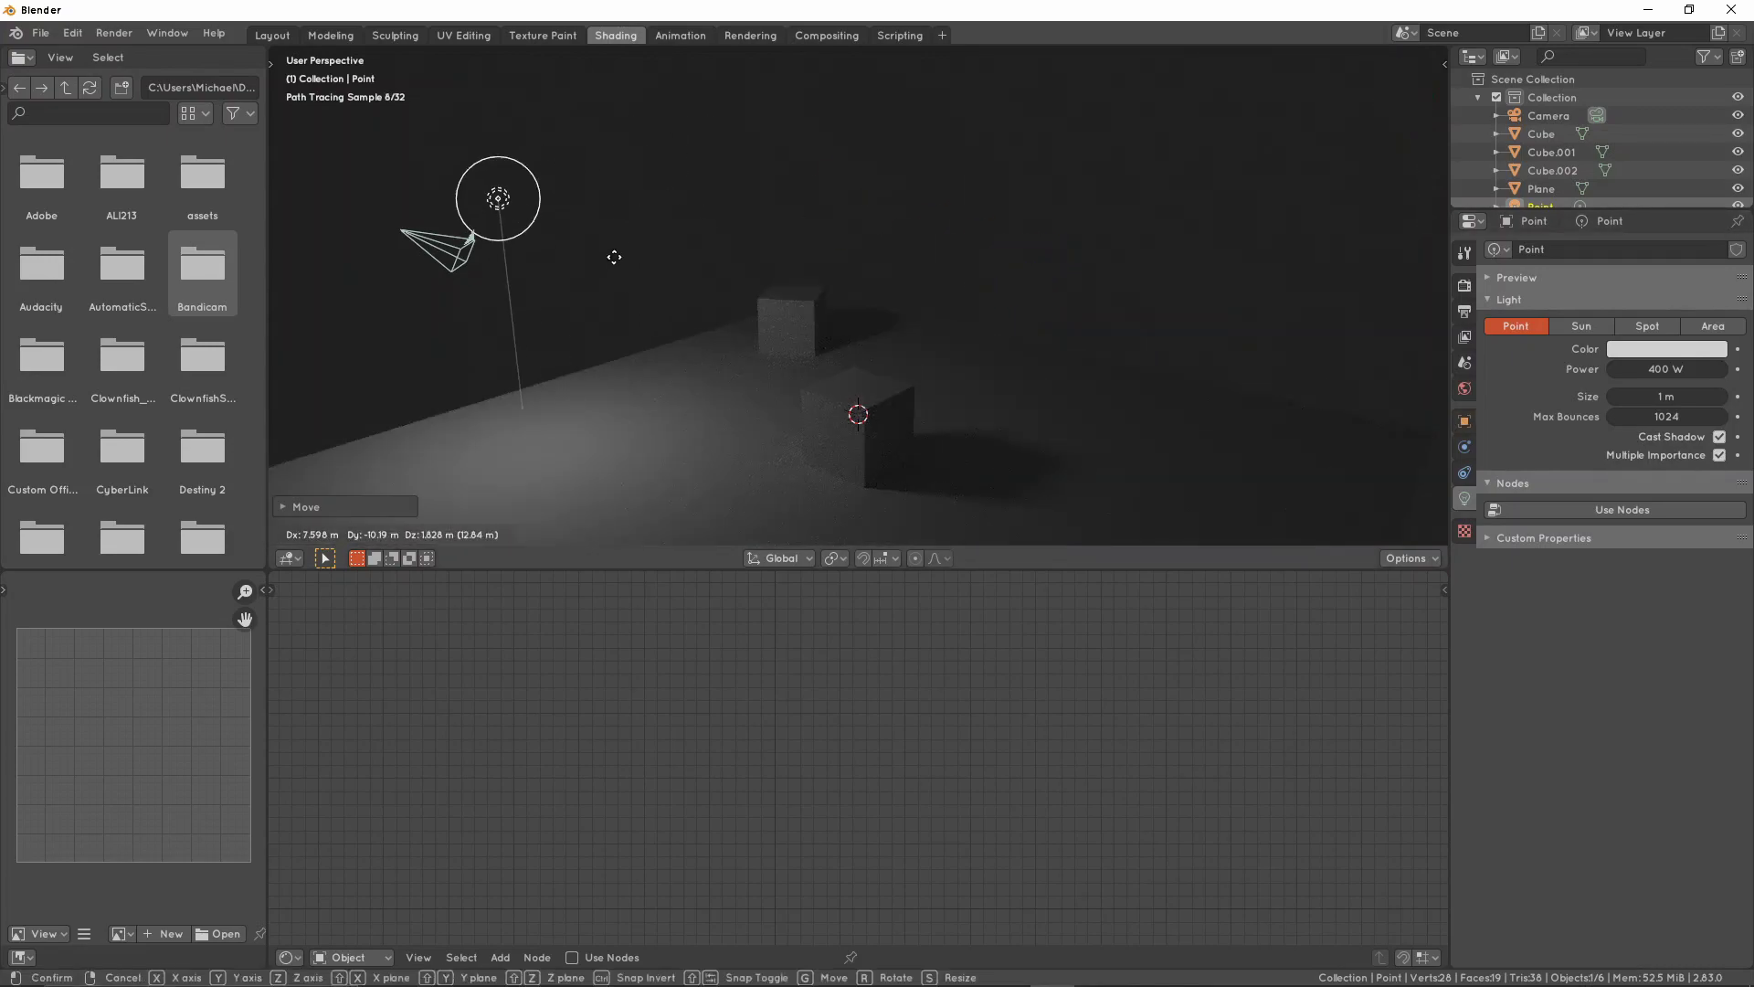
right_click(615, 258)
Toggle the point light's shadow casting off and on again, moving the light past the cubes each time to compare the shadows
right_click(1692, 433)
key("g")
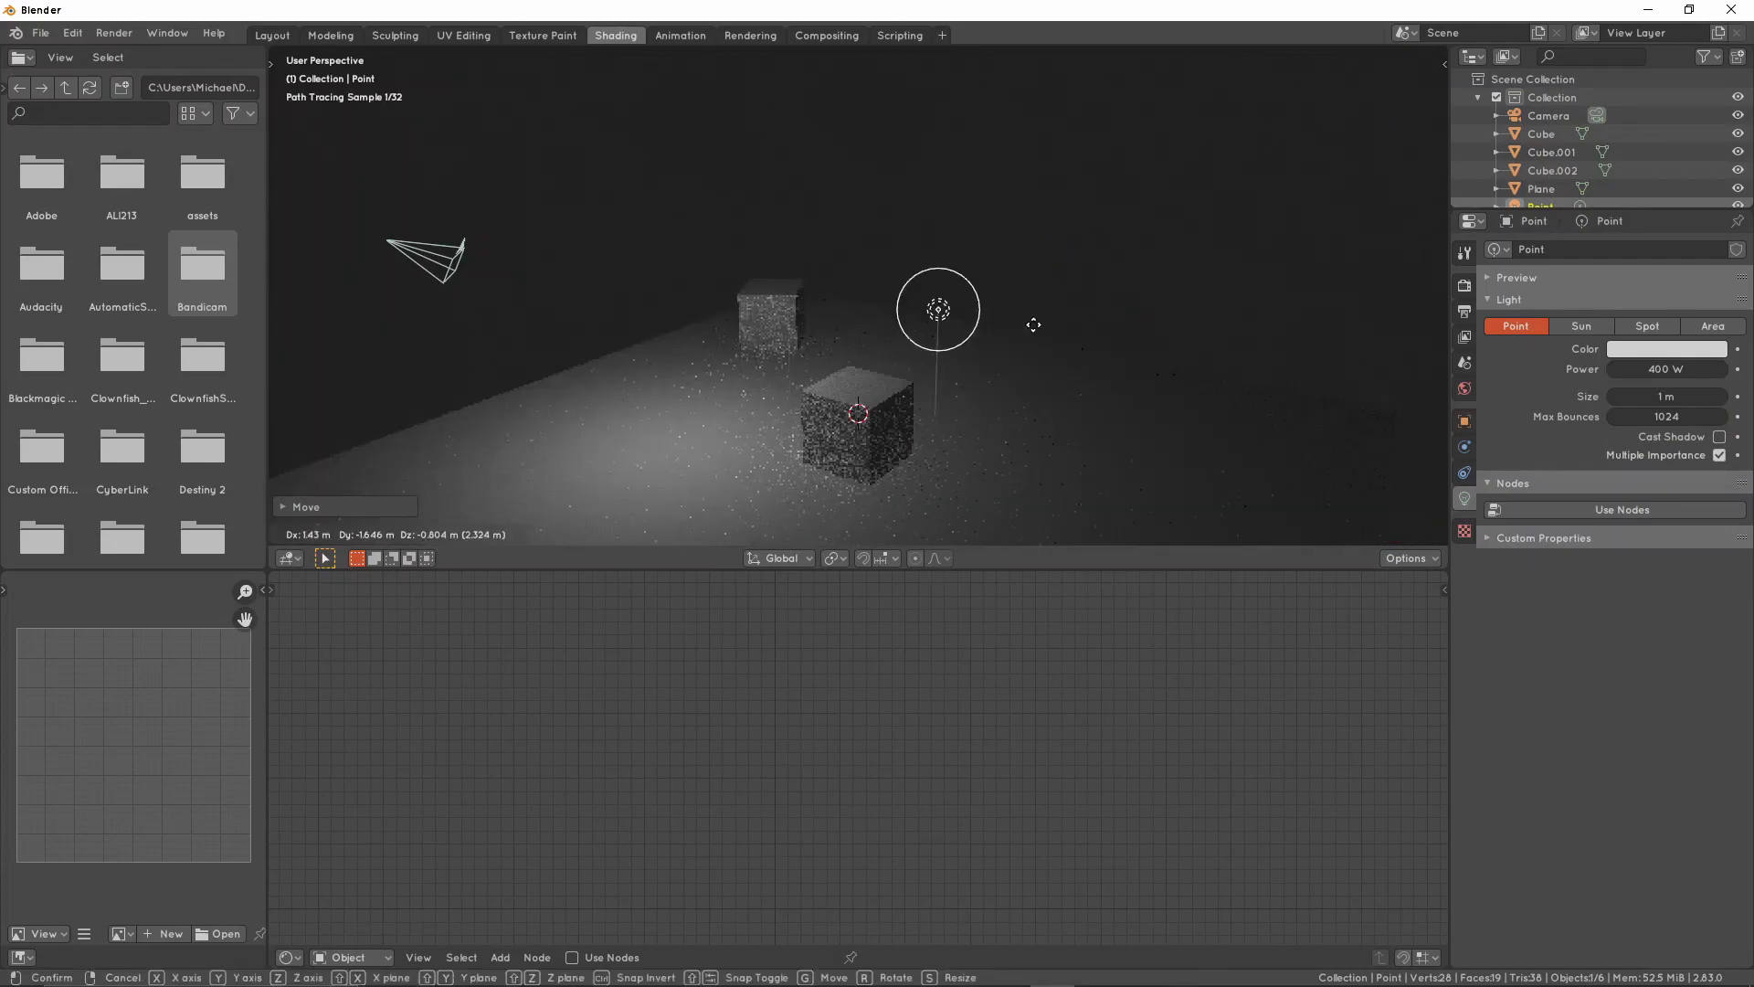
left_click(1207, 301)
key("g")
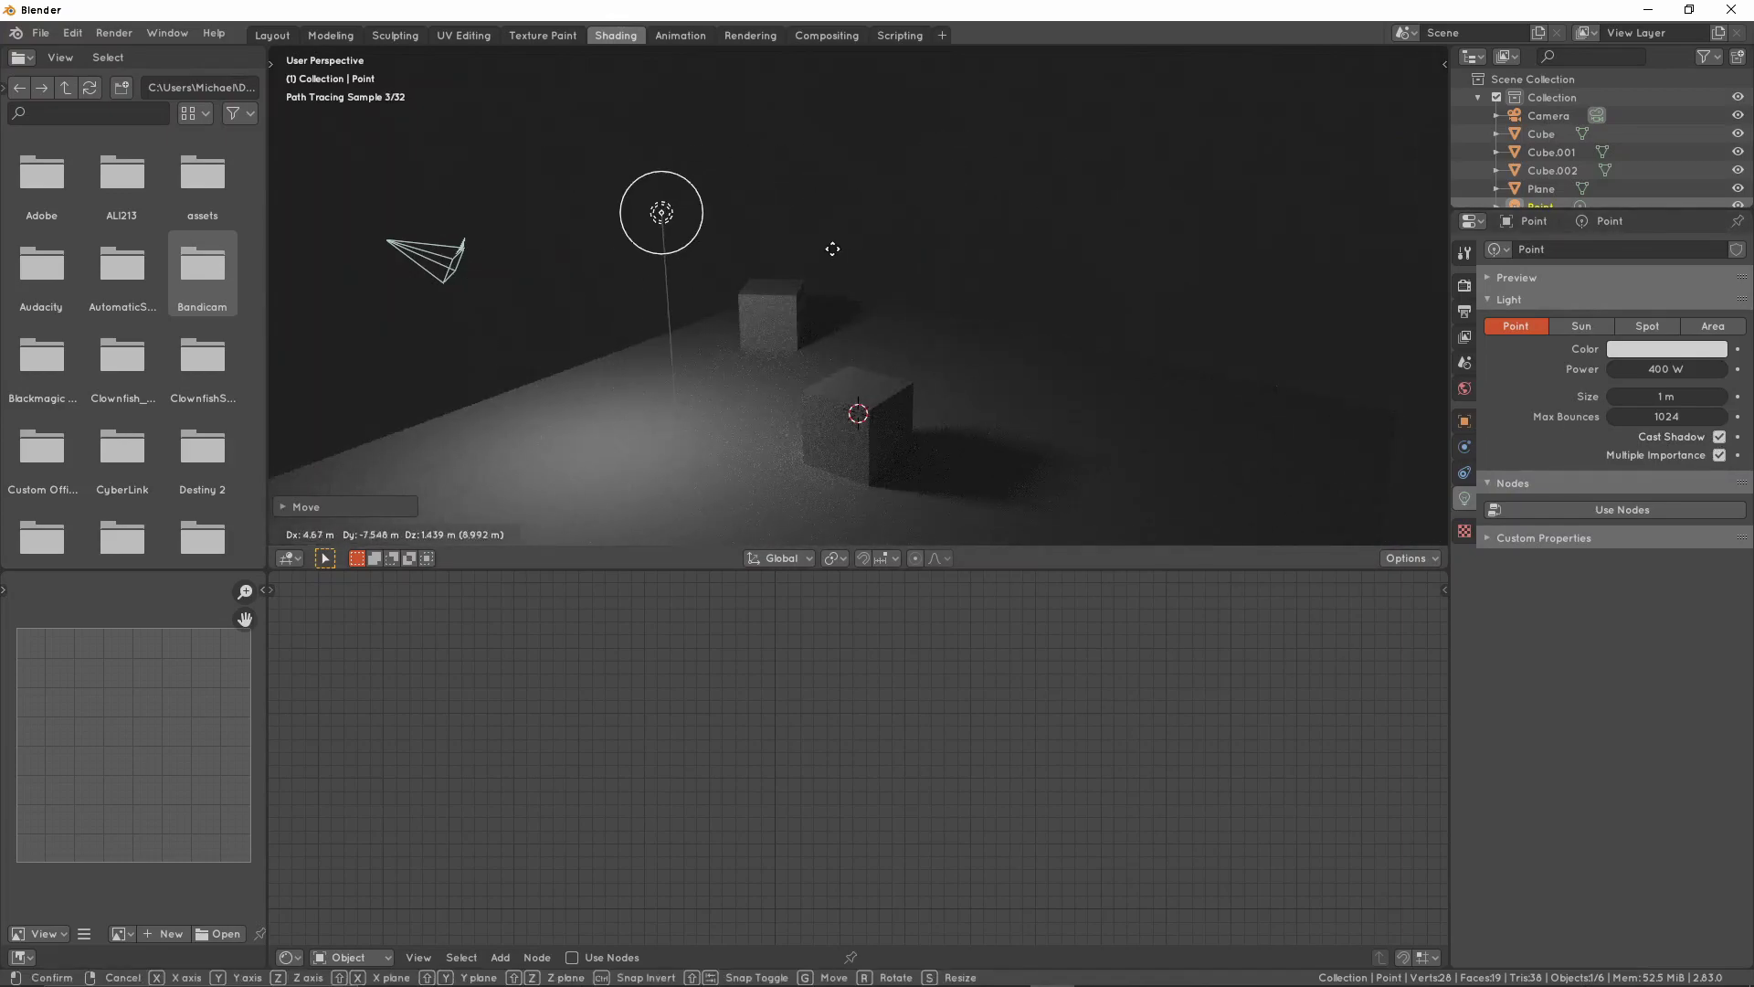
left_click(1067, 293)
middle_click_drag(1068, 291, 1096, 315)
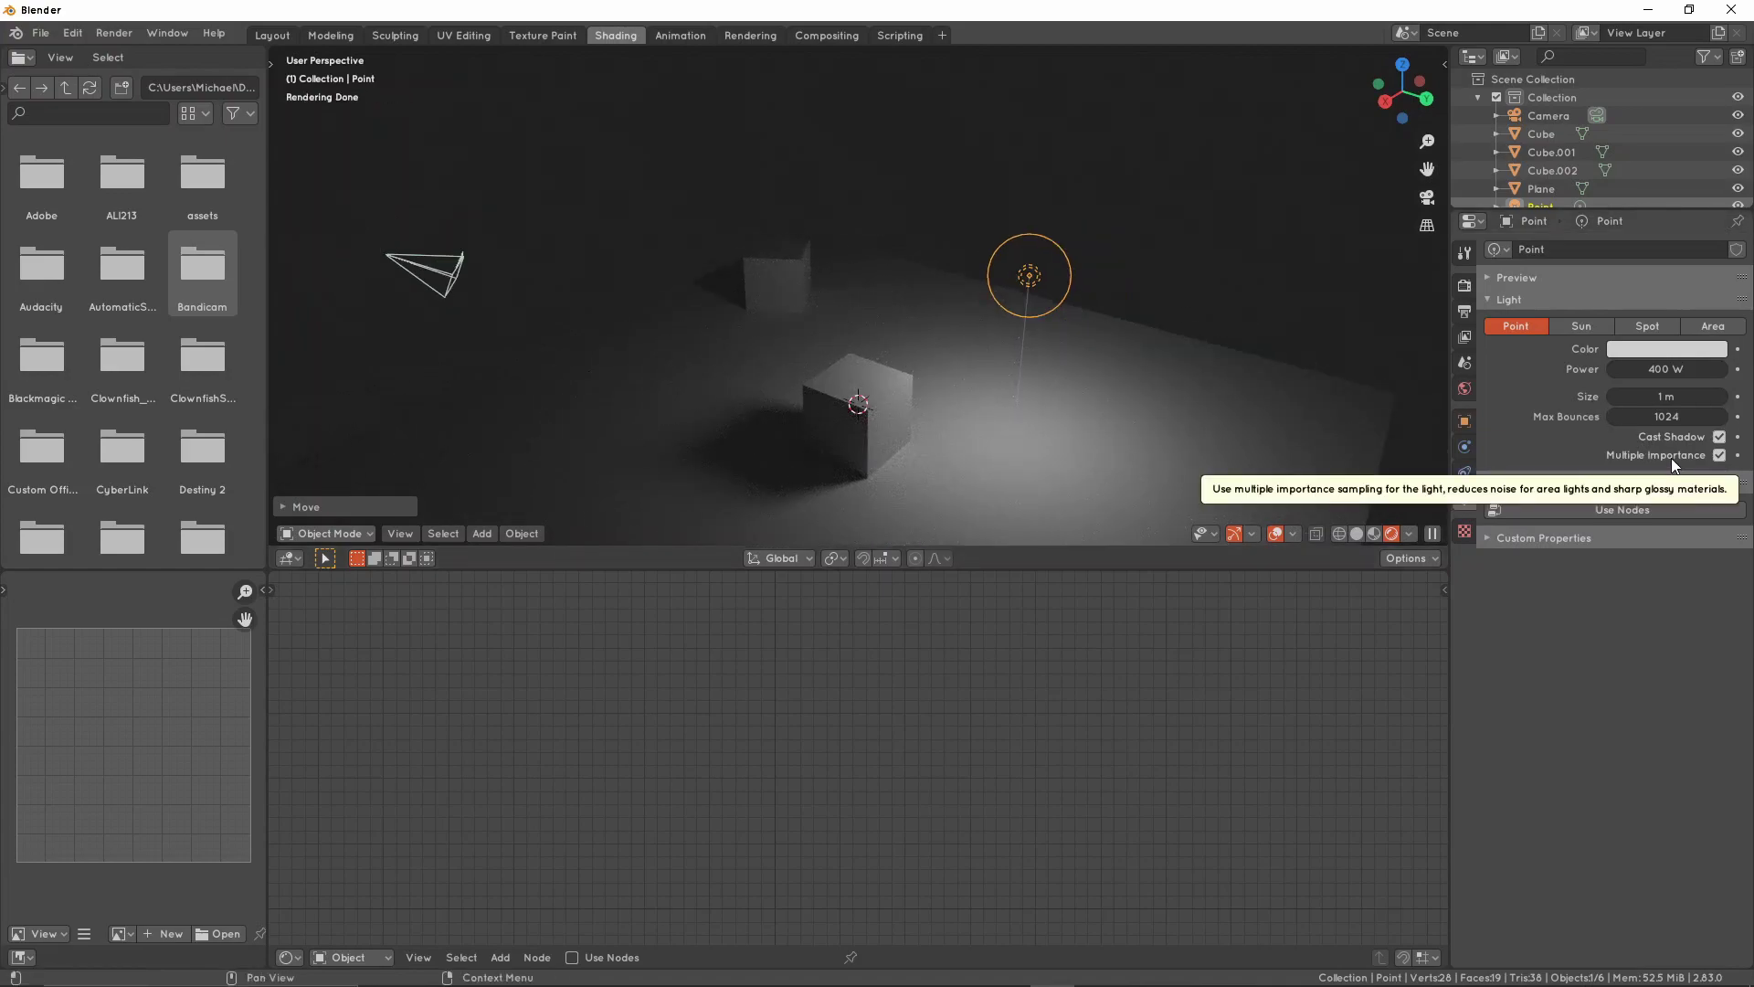
Frame the point light and examine how its light falls across the plane and cubes from different angles and distances
right_click(1047, 340)
middle_click_drag(1073, 338, 987, 301)
key("KP_Decimal")
scroll(1017, 332, "down", 10)
scroll(1071, 378, "down", 2)
scroll(901, 312, "up", 4)
scroll(862, 299, "down", 2)
scroll(857, 292, "down", 2)
scroll(1073, 272, "up", 4)
mouse_move(857, 292)
middle_mouse_down()
mouse_move(1073, 271)
mouse_move(961, 277)
mouse_move(962, 347)
mouse_move(950, 256)
mouse_move(987, 277)
mouse_move(918, 299)
mouse_move(1008, 266)
mouse_move(967, 289)
mouse_move(967, 321)
mouse_move(892, 293)
mouse_move(1038, 305)
mouse_move(981, 300)
mouse_move(1030, 321)
mouse_move(888, 315)
mouse_move(951, 310)
middle_mouse_up()
scroll(961, 277, "up", 3)
scroll(961, 277, "down", 7)
scroll(973, 310, "up", 4)
scroll(972, 311, "down", 5)
scroll(963, 347, "up", 3)
scroll(963, 343, "down", 4)
scroll(951, 256, "up", 4)
scroll(987, 277, "up", 3)
scroll(950, 302, "down", 2)
scroll(918, 300, "up", 1)
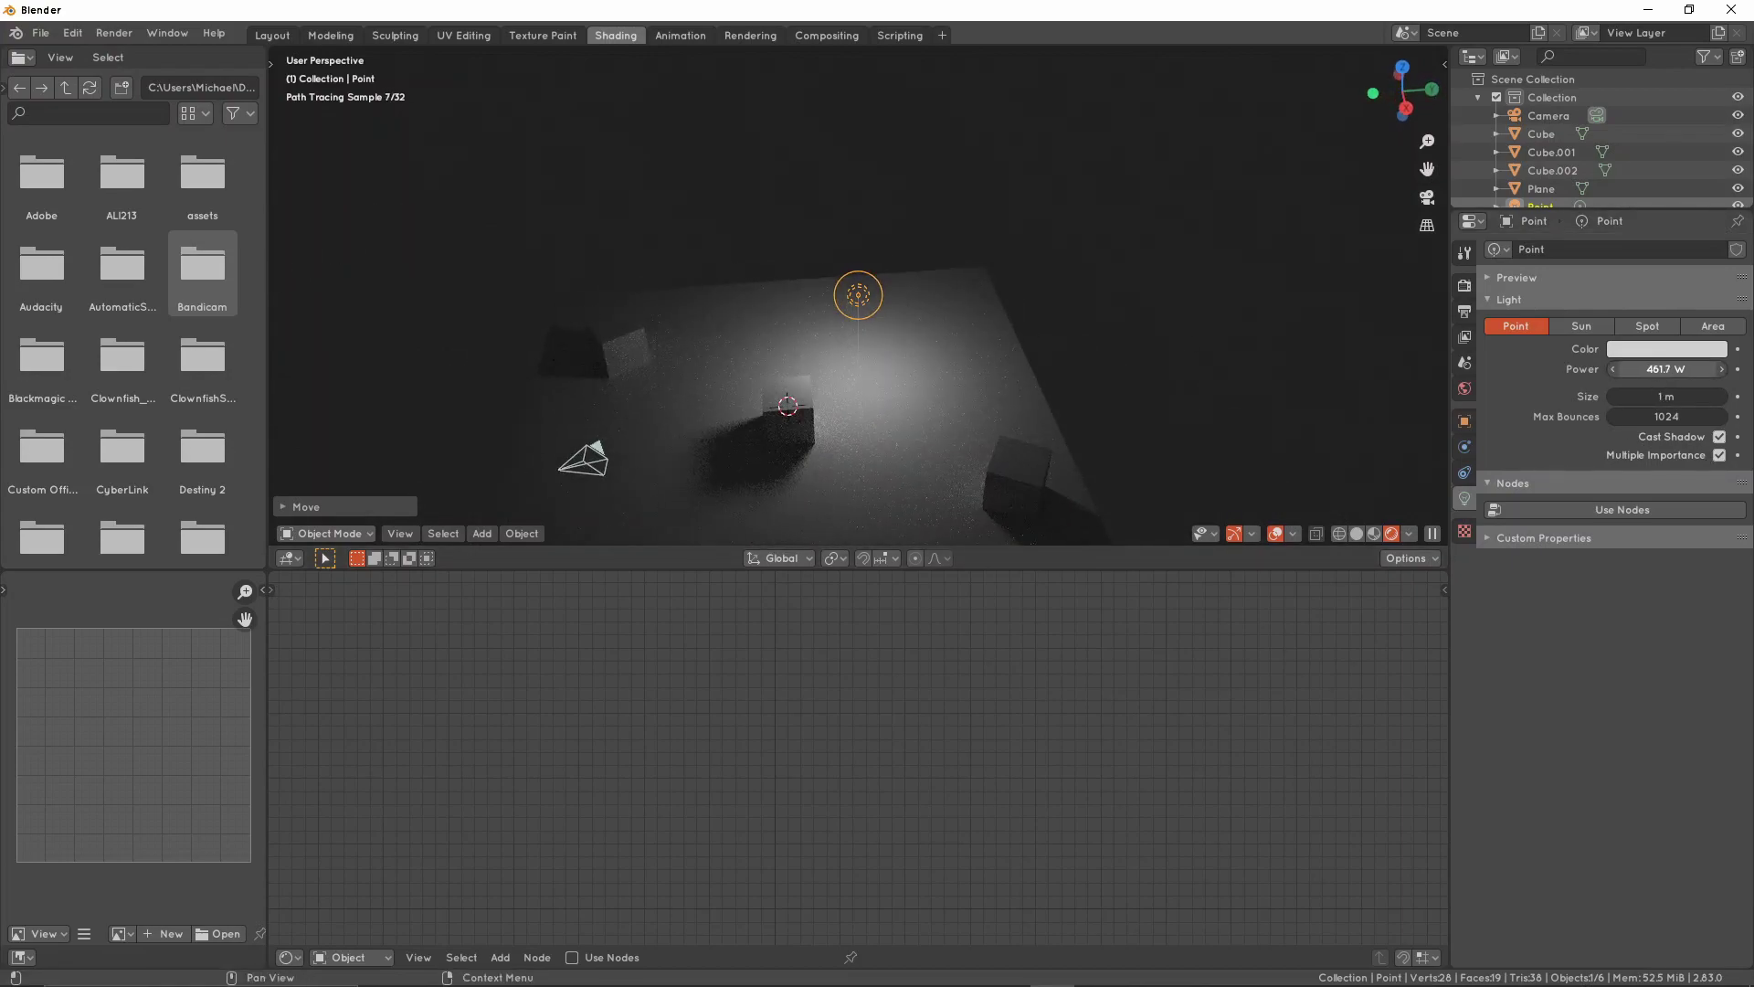
Try raising the point light's power to about 462 W, and bring it back to 400 W
left_click_drag(1666, 369, 1636, 369)
mouse_move(1072, 309)
middle_mouse_down()
mouse_move(978, 325)
mouse_move(920, 313)
mouse_move(923, 289)
mouse_move(886, 265)
mouse_move(942, 274)
mouse_move(975, 305)
mouse_move(797, 260)
mouse_move(991, 293)
mouse_move(893, 301)
mouse_move(902, 277)
mouse_move(902, 318)
mouse_move(919, 269)
mouse_move(956, 274)
mouse_move(782, 226)
mouse_move(777, 244)
mouse_move(1122, 256)
middle_mouse_up()
scroll(968, 314, "up", 2)
scroll(969, 314, "down", 1)
mouse_move(937, 334)
middle_mouse_down()
mouse_move(879, 287)
mouse_move(943, 322)
middle_mouse_up()
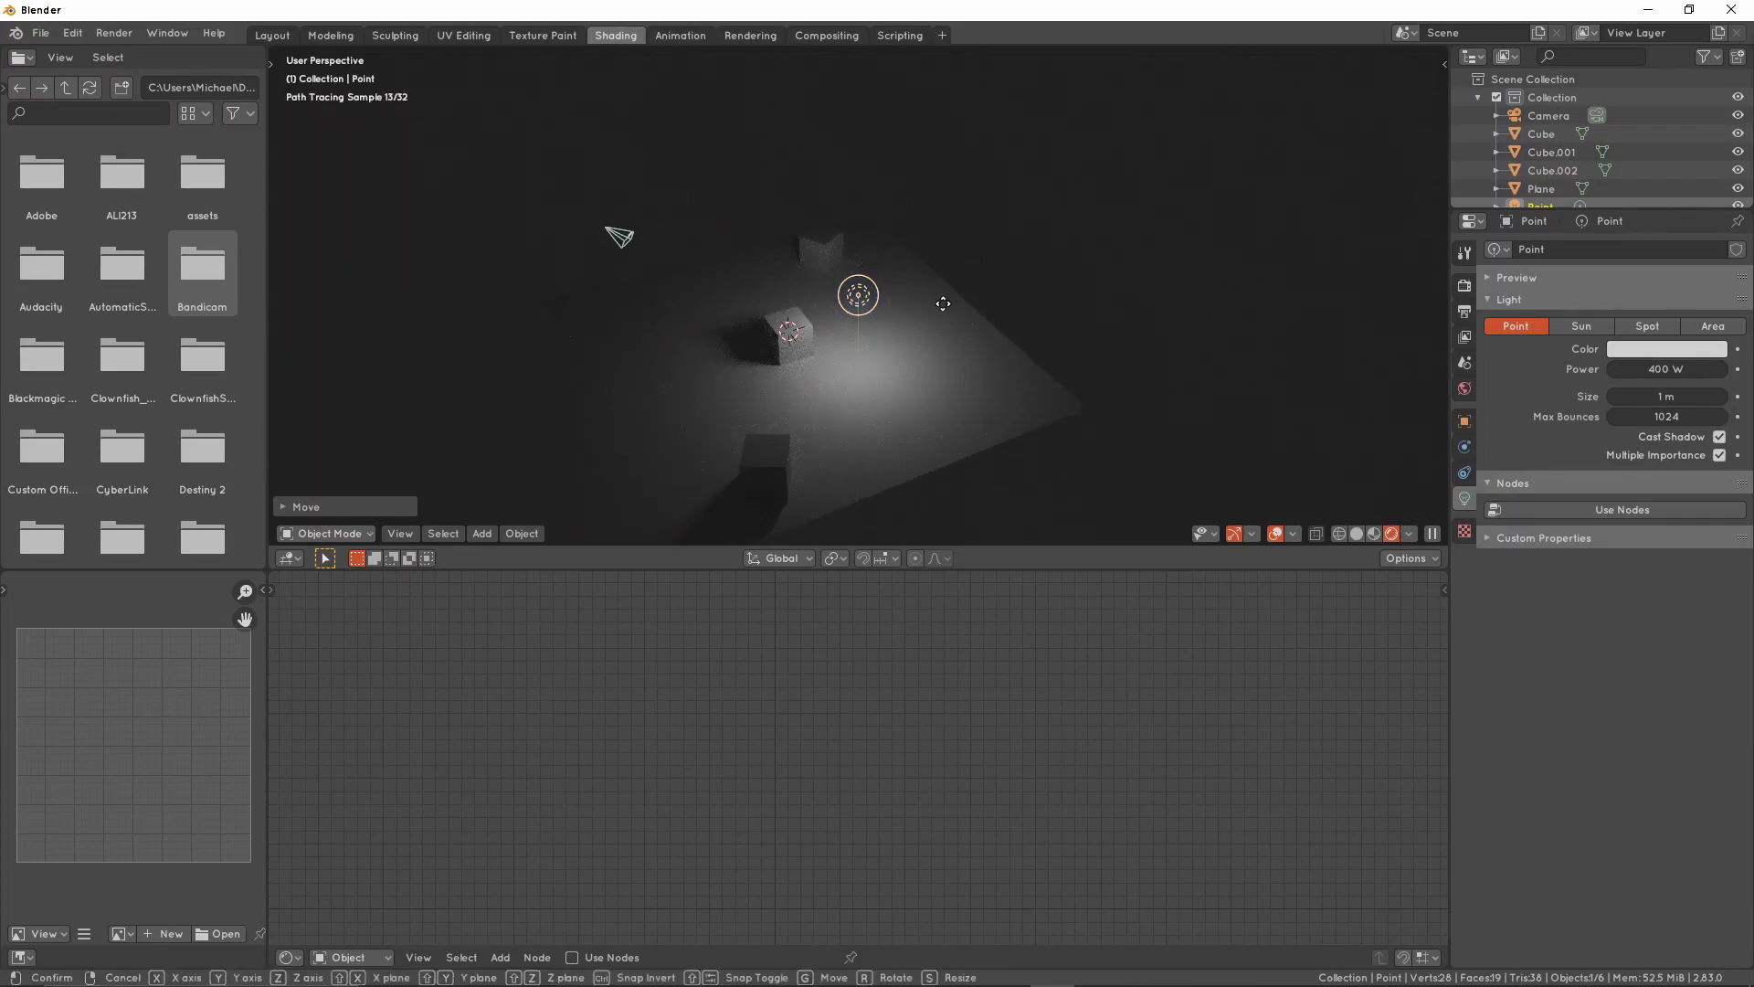
Move the point light out beyond one corner of the plane and raise it along the Z axis
key("g")
key("z")
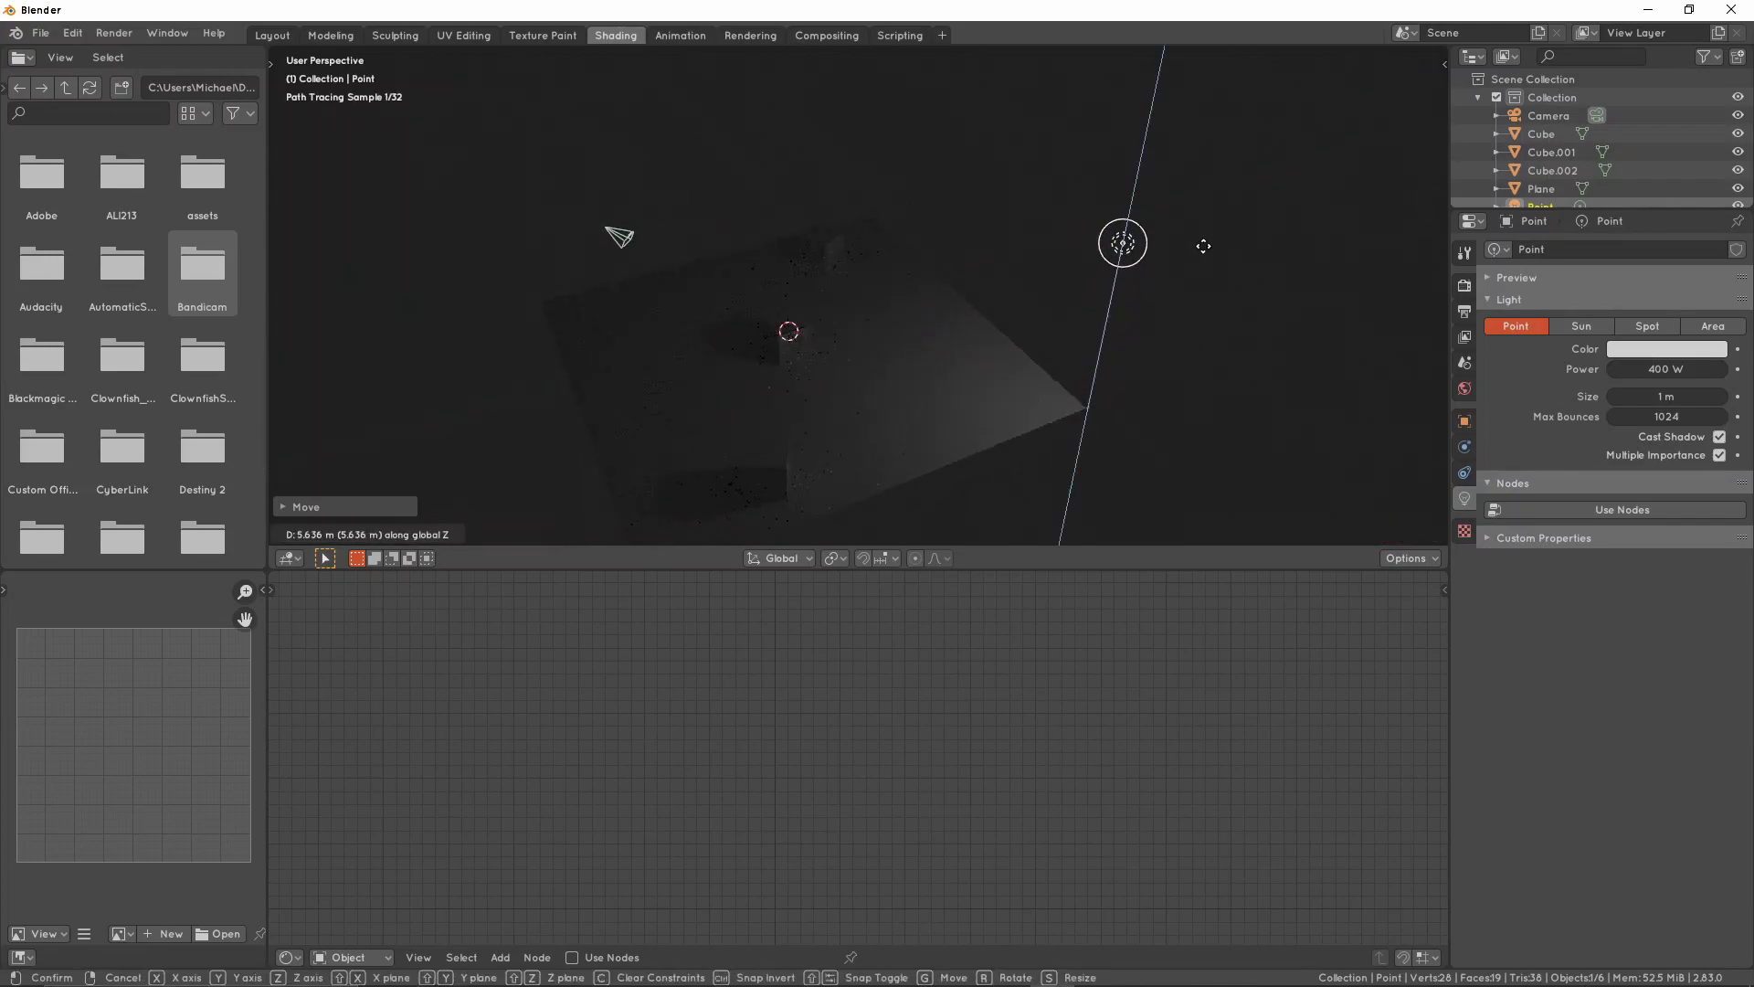
left_click(1200, 274)
mouse_move(1134, 281)
middle_mouse_down()
mouse_move(1116, 309)
mouse_move(1184, 305)
middle_mouse_up()
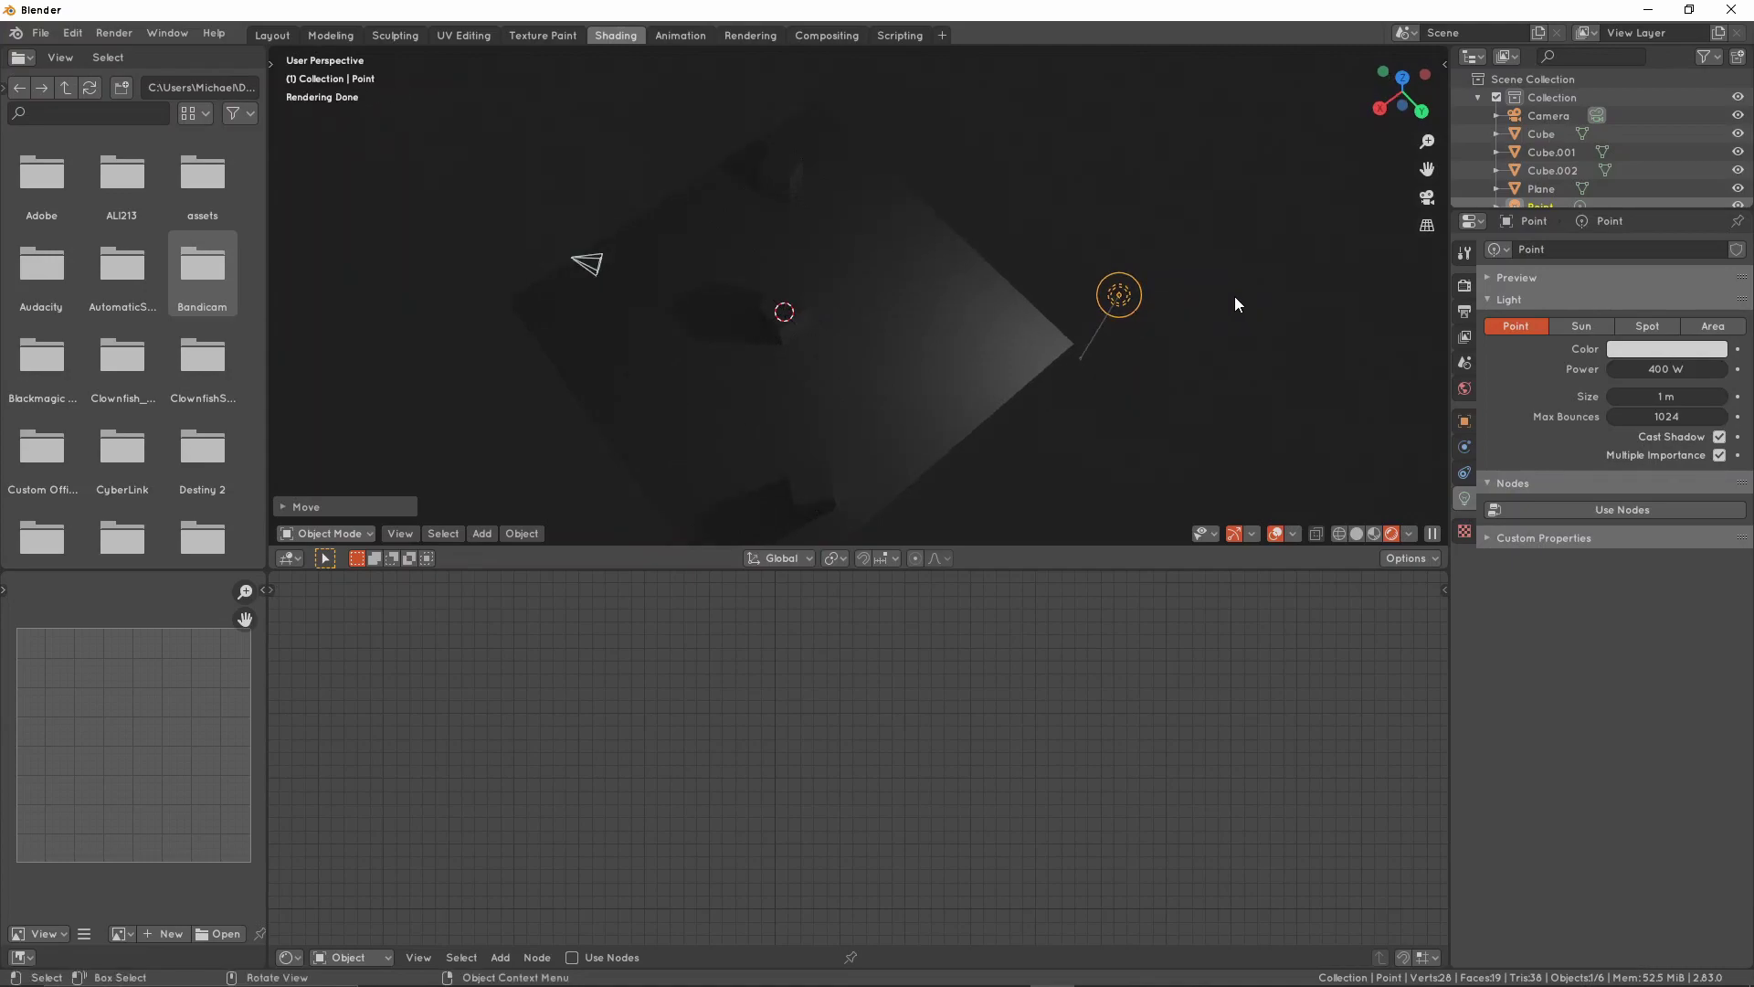
Make a linked duplicate of the point light and place it beyond the opposite corner of the plane
key("shift+d")
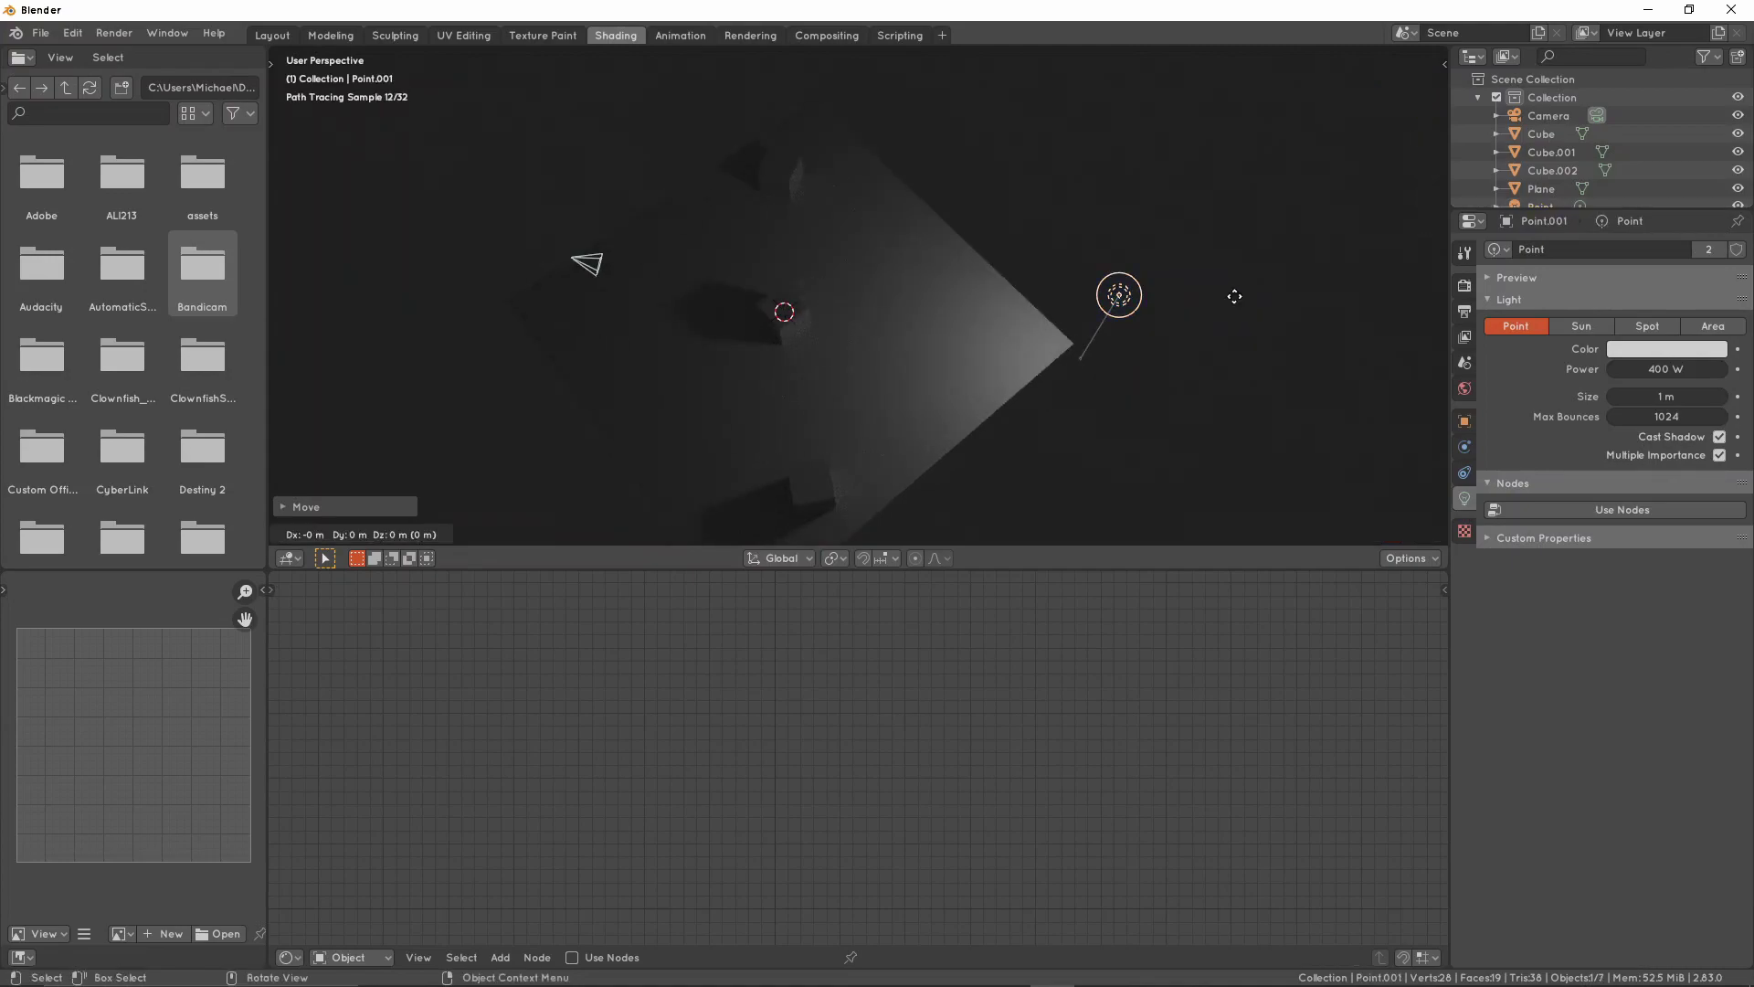
left_click(531, 223)
middle_click_drag(766, 311, 973, 342)
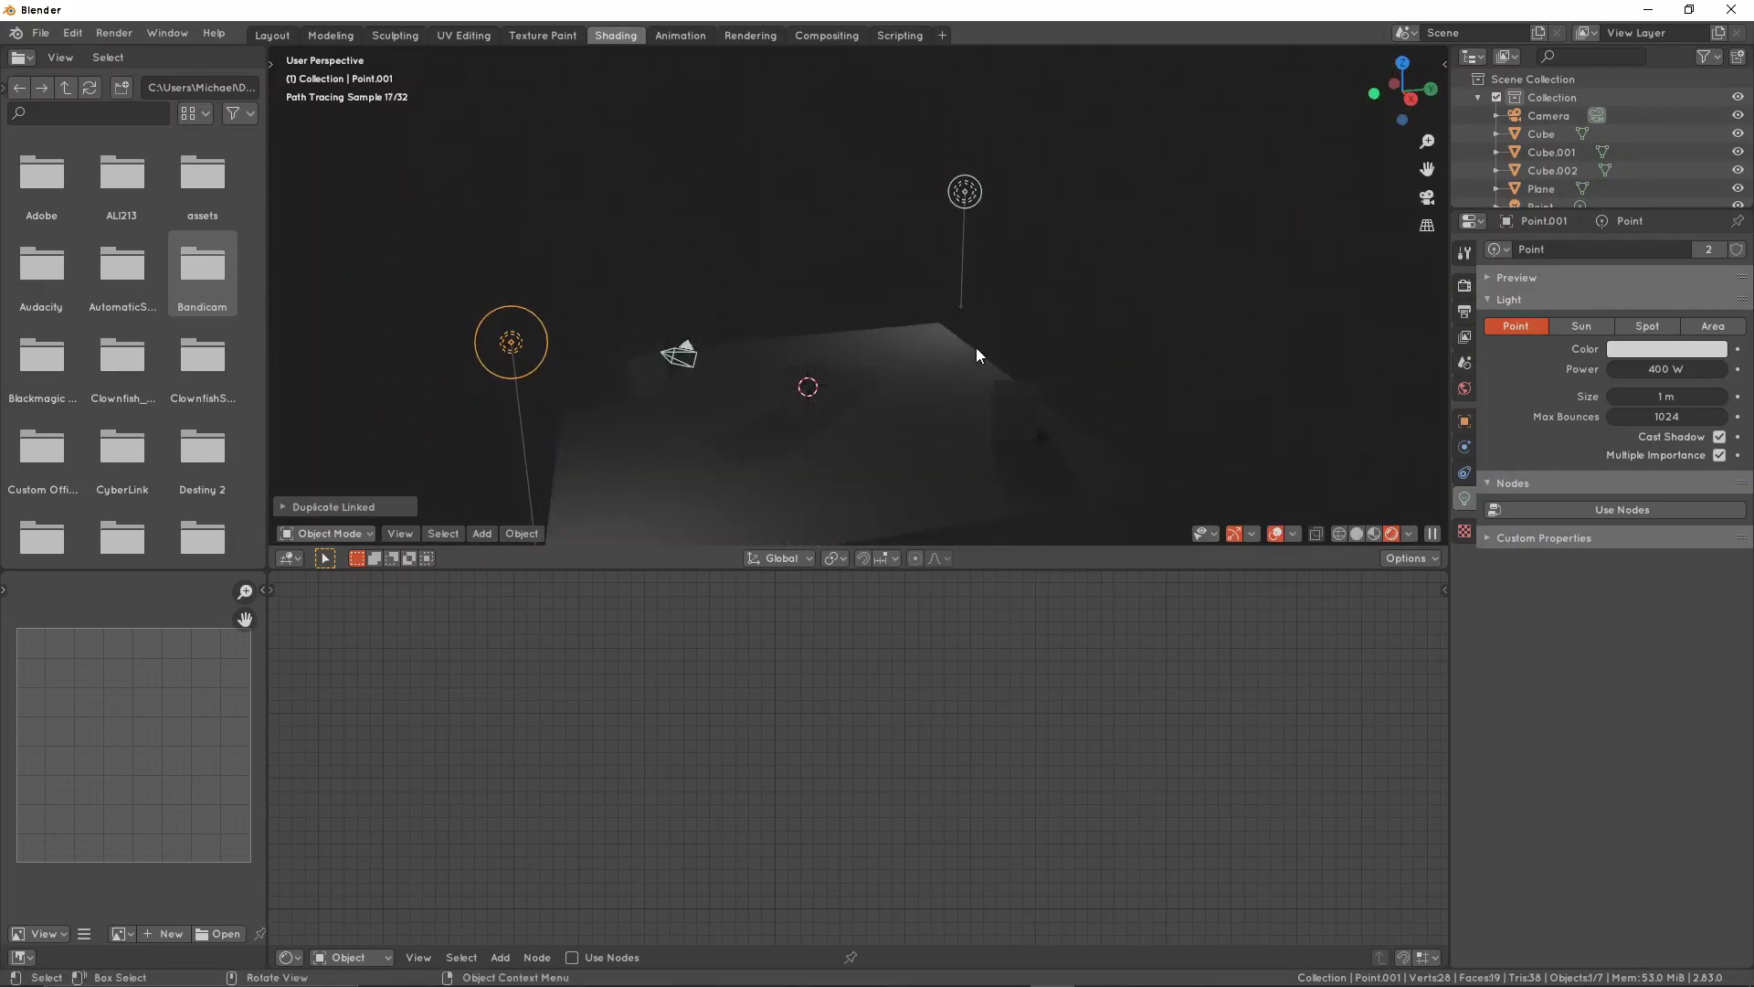
Try changing the linked duplicate's size and color to see the effect on both lights
left_click_drag(1666, 397, 1723, 396)
right_click(1658, 396)
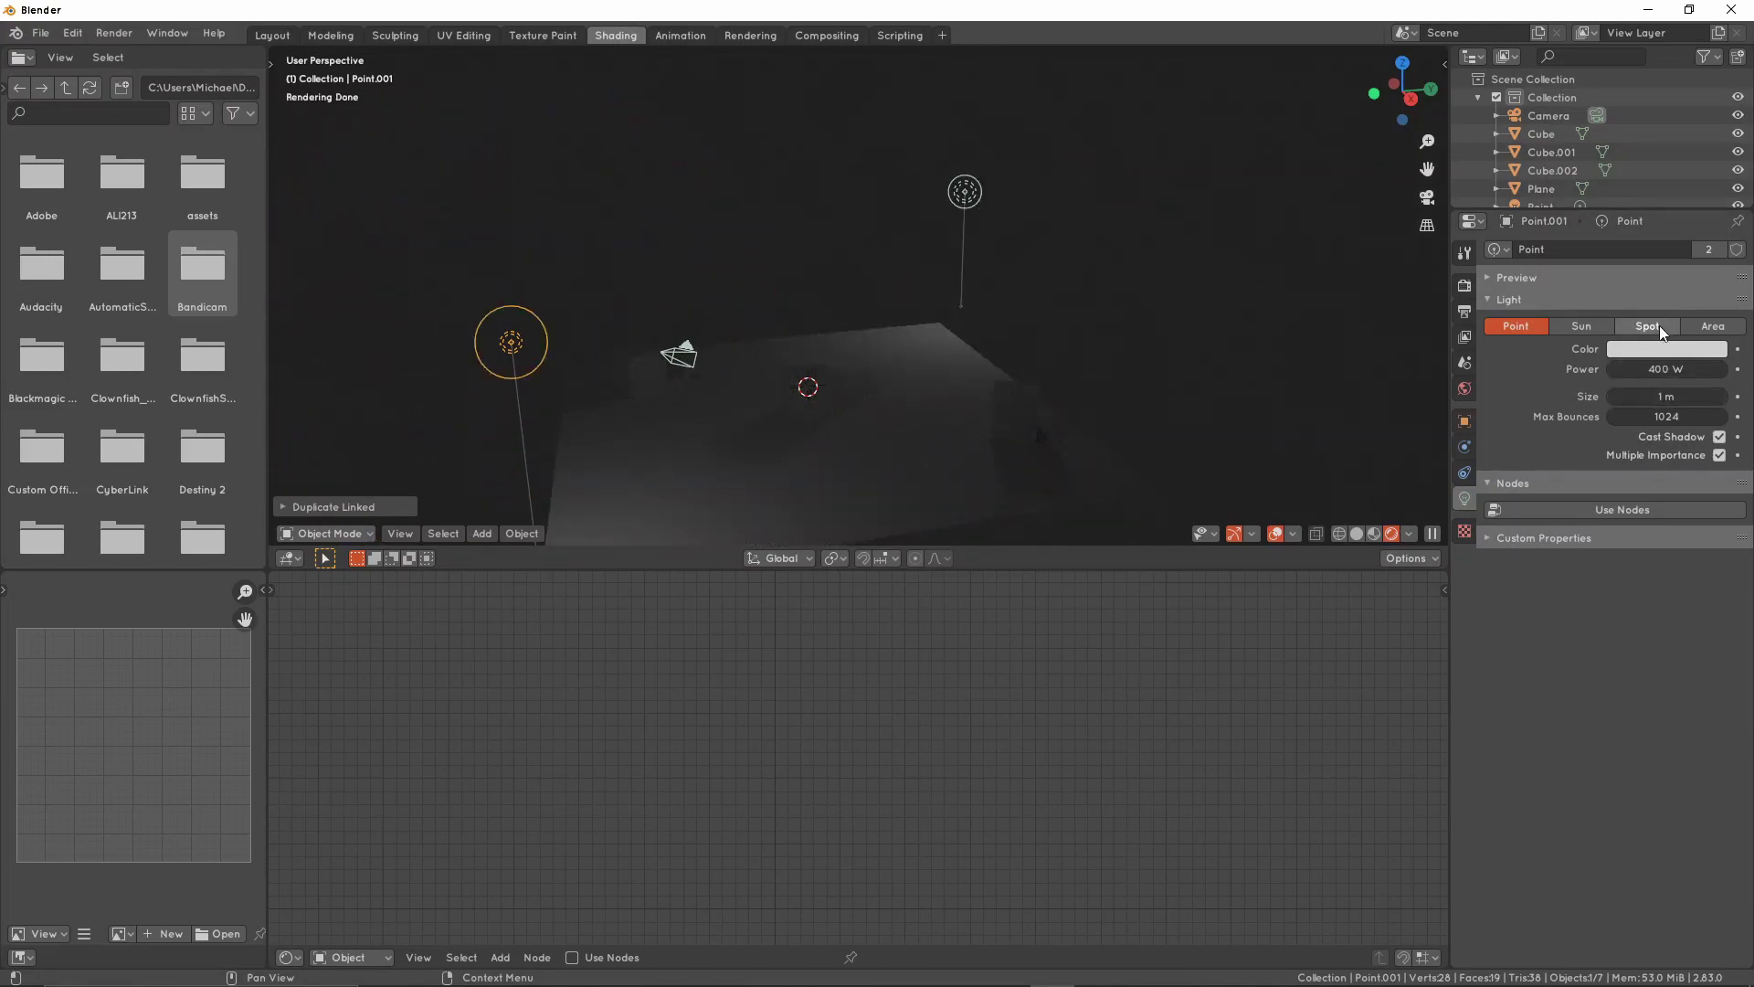
left_click(1665, 349)
mouse_move(1656, 182)
left_mouse_down()
mouse_move(1680, 166)
mouse_move(1613, 194)
mouse_move(1634, 170)
left_mouse_up()
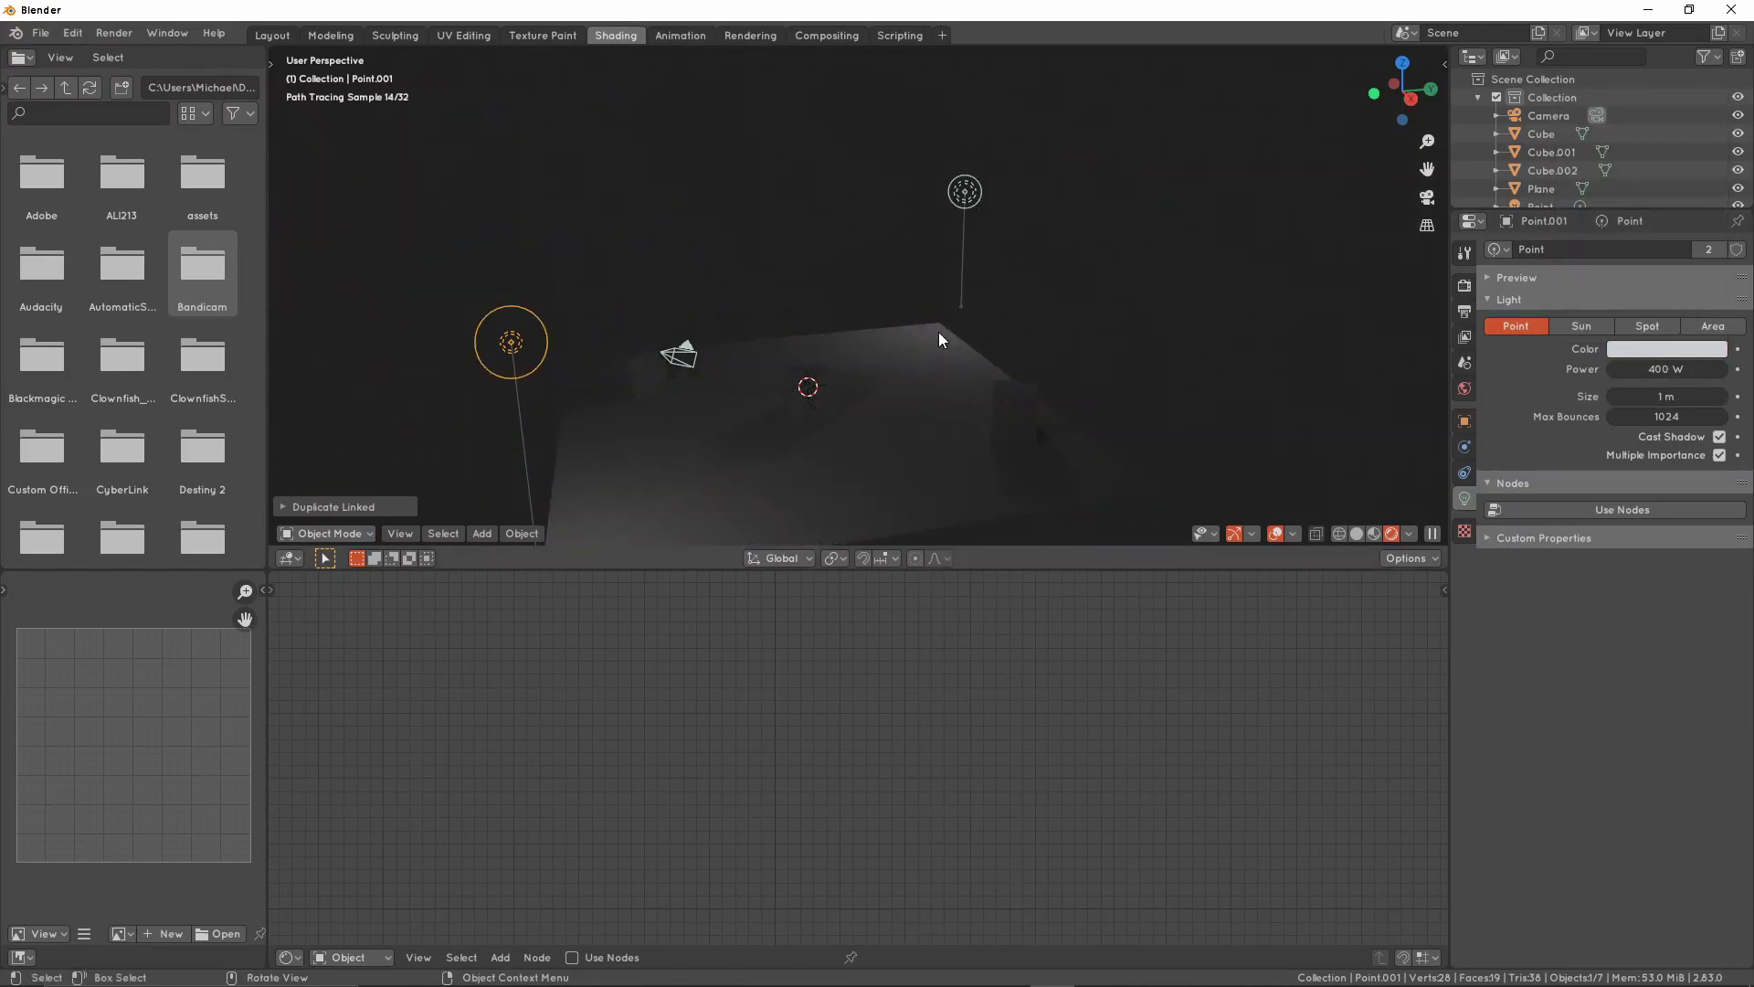
middle_click_drag(940, 333, 882, 346)
middle_click_drag(1034, 320, 1100, 321)
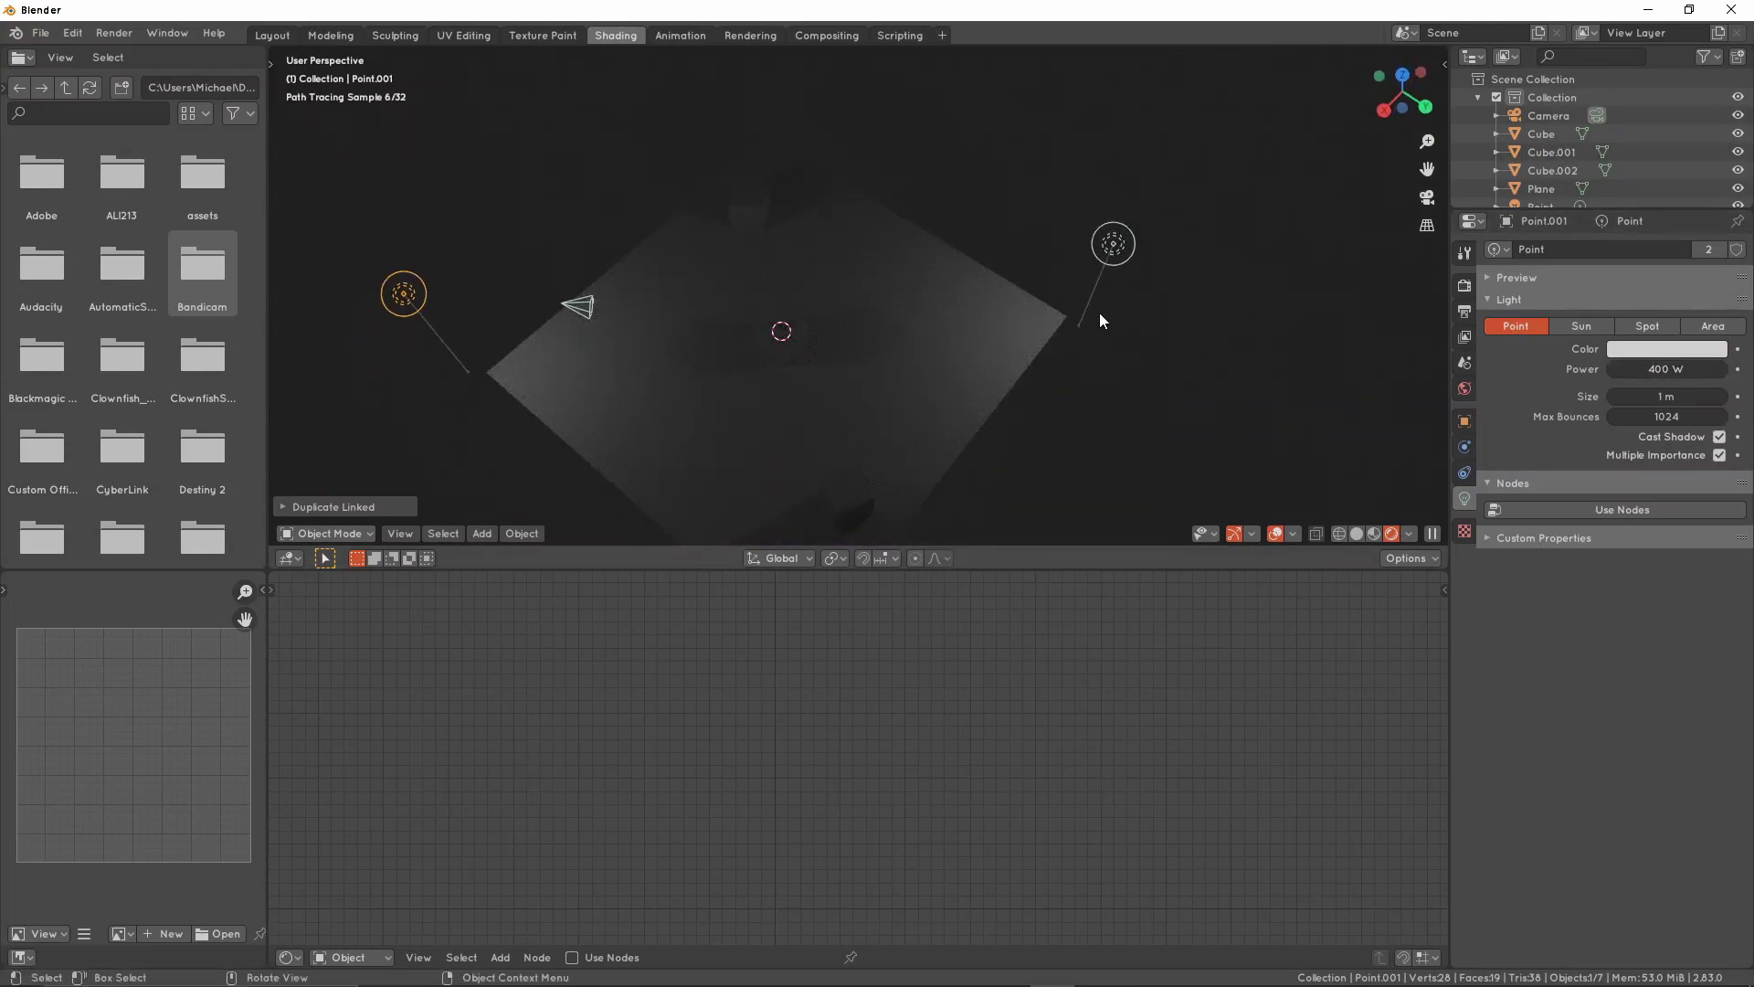
Set the linked lights' shared power to 500 W and delete the linked duplicate
left_click_drag(1667, 369, 1709, 369)
key("ctrl+z")
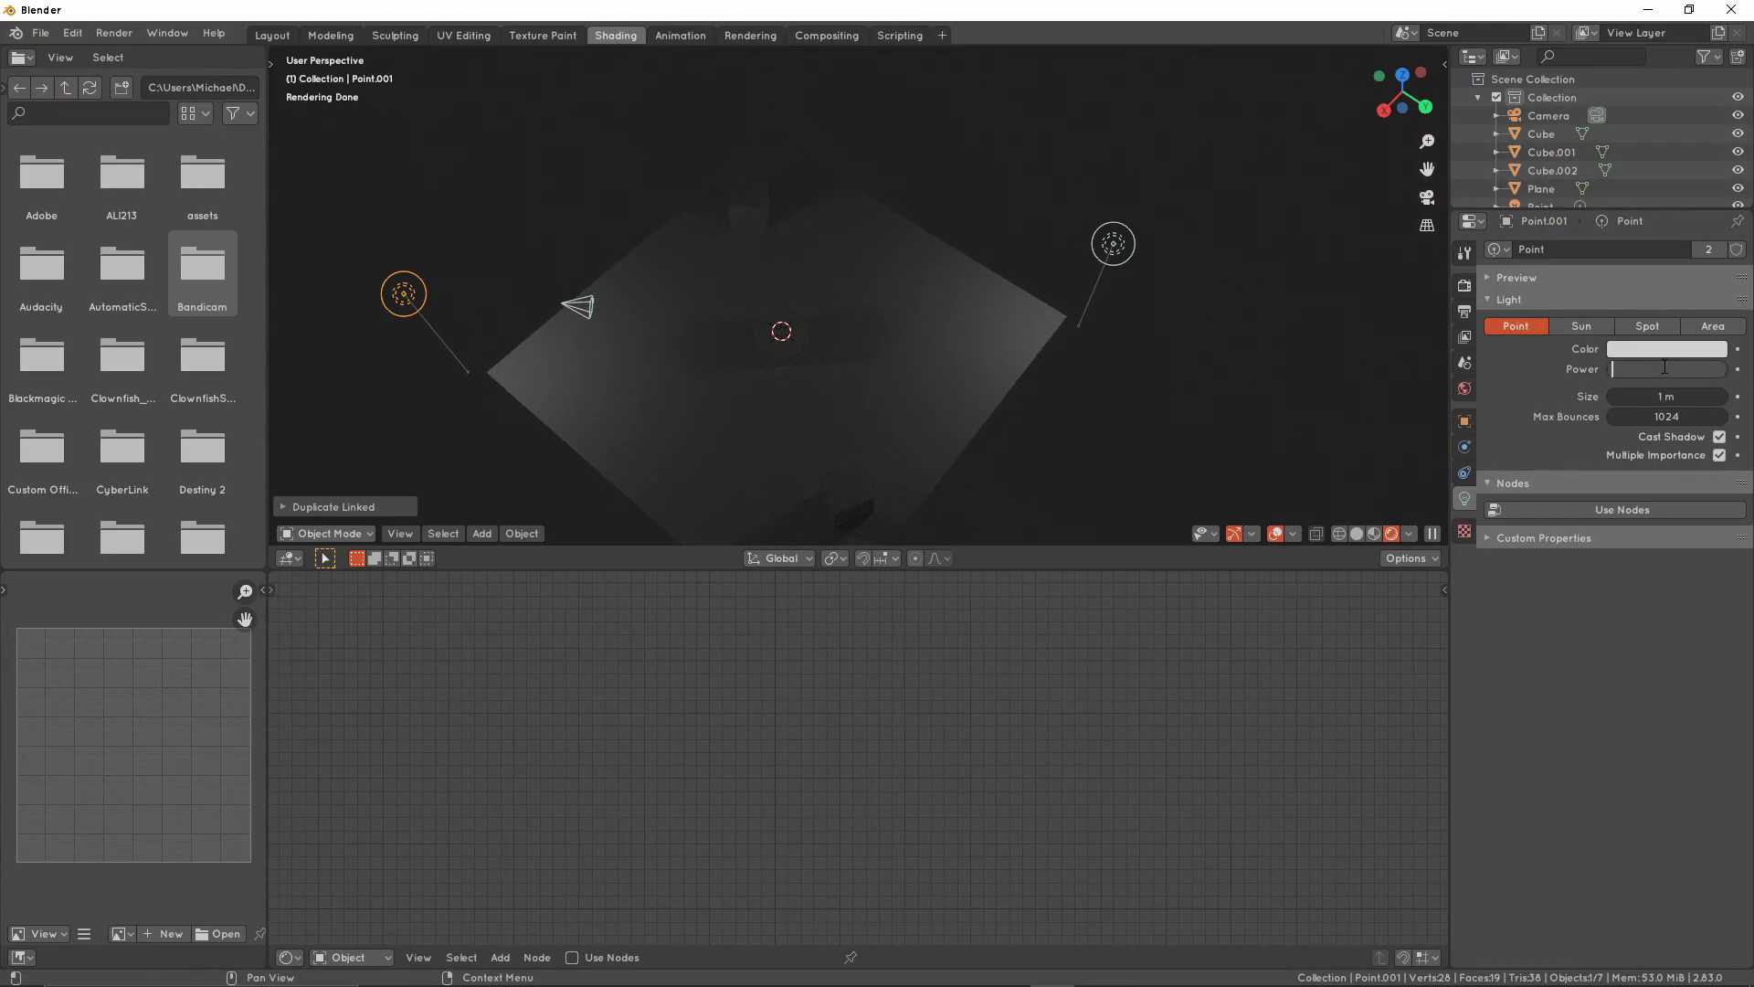
middle_click_drag(914, 321, 881, 240)
key("x")
left_click(689, 234)
Duplicate the remaining point light as an independent copy and move it horizontally, with Z locked, beyond the opposite corner of the plane
left_click(1055, 219)
key("g")
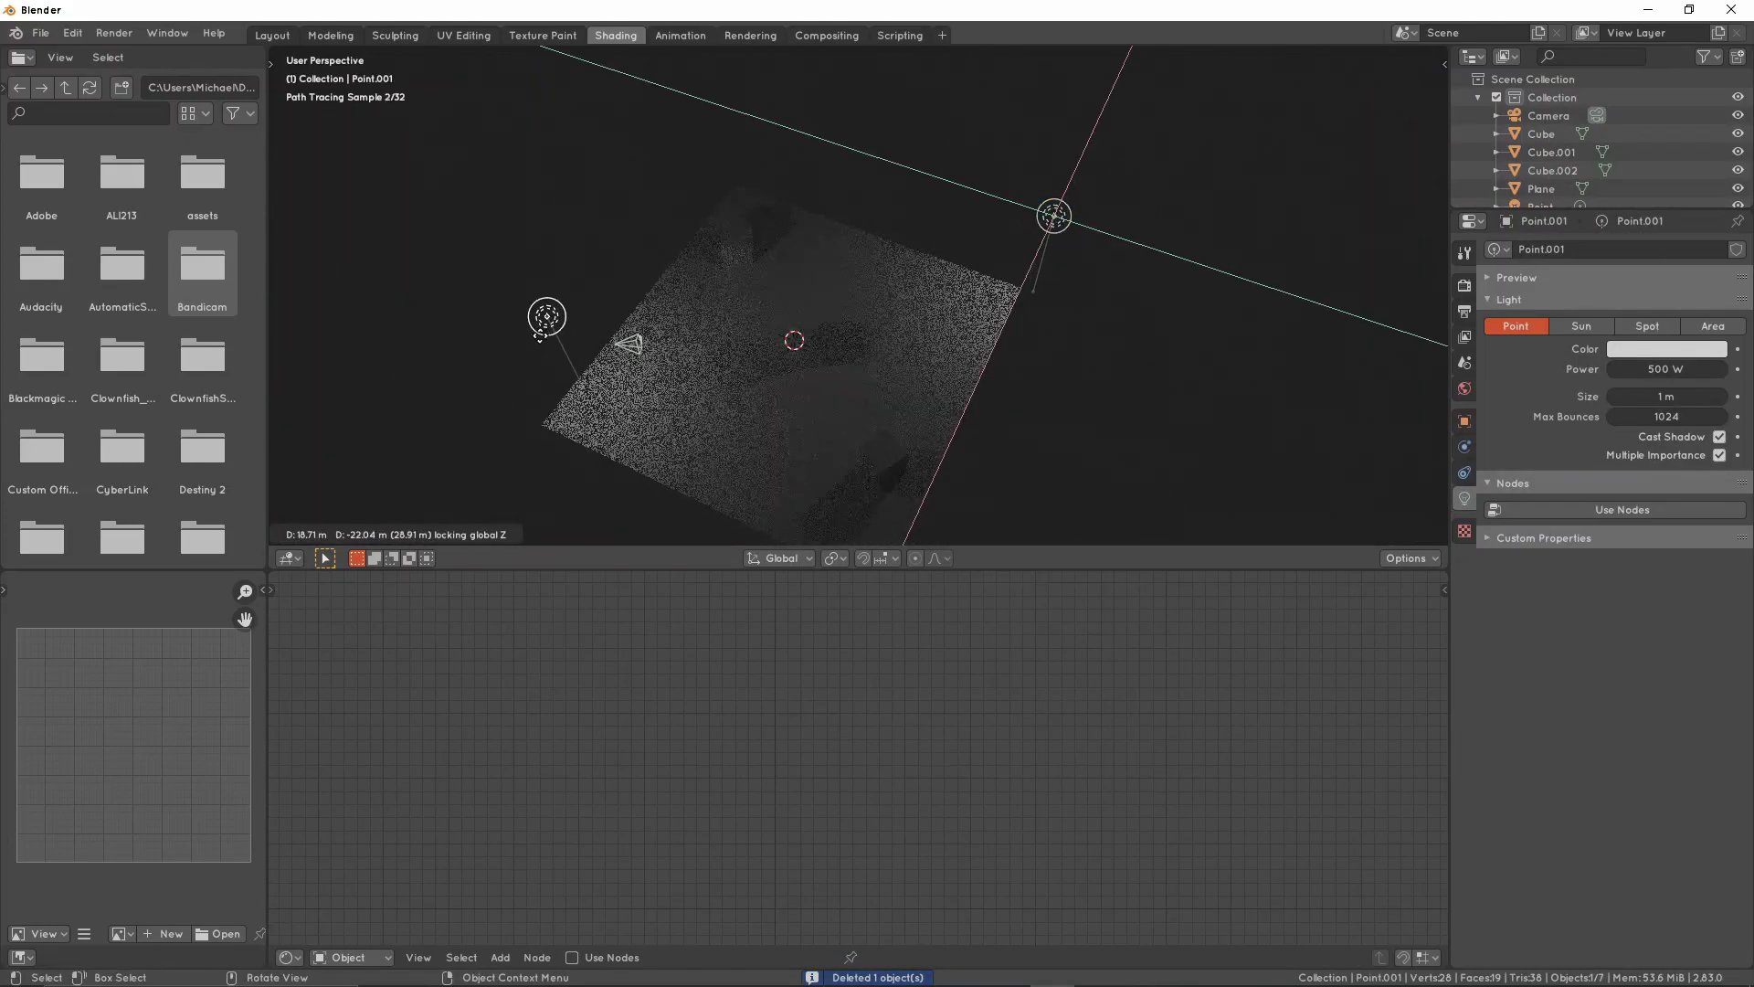
left_click(477, 361)
middle_click_drag(695, 265, 1257, 274)
Tint the duplicated point light pale green, about hex E4FADC
double_click(1678, 366)
left_click(1675, 353)
left_click(1630, 170)
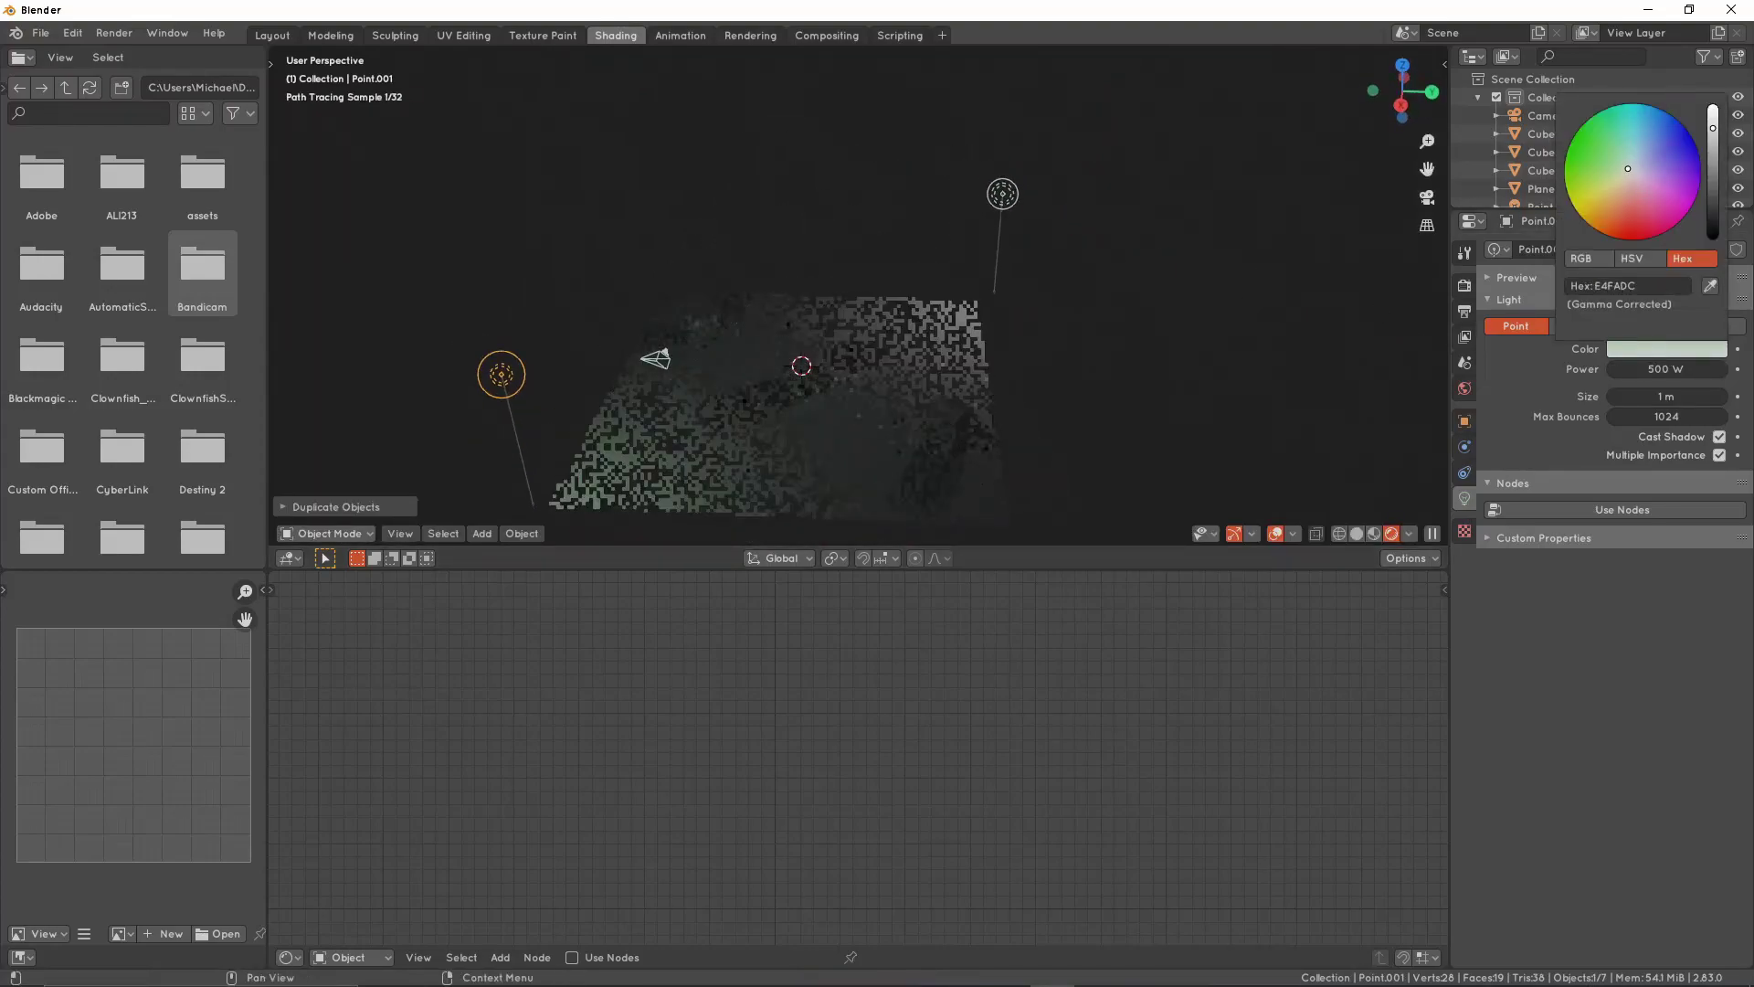
Select the original point light and tint its color pale blue
left_click(1002, 193)
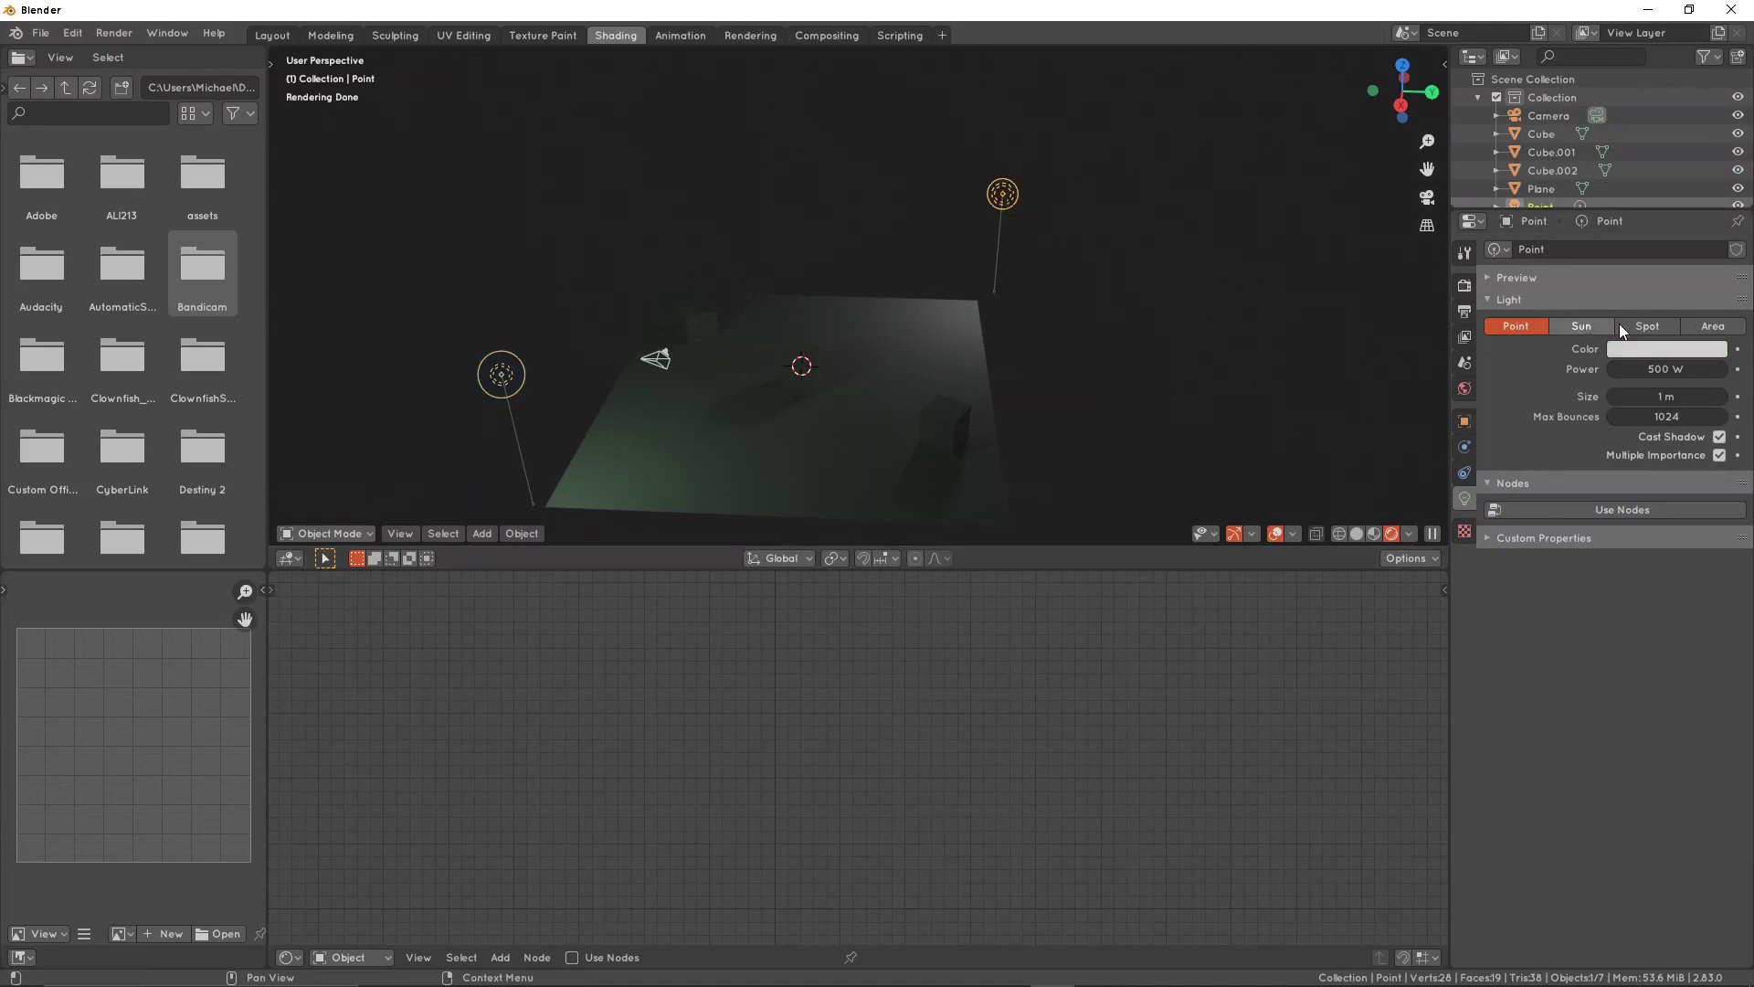
left_click(1644, 349)
left_click(1636, 170)
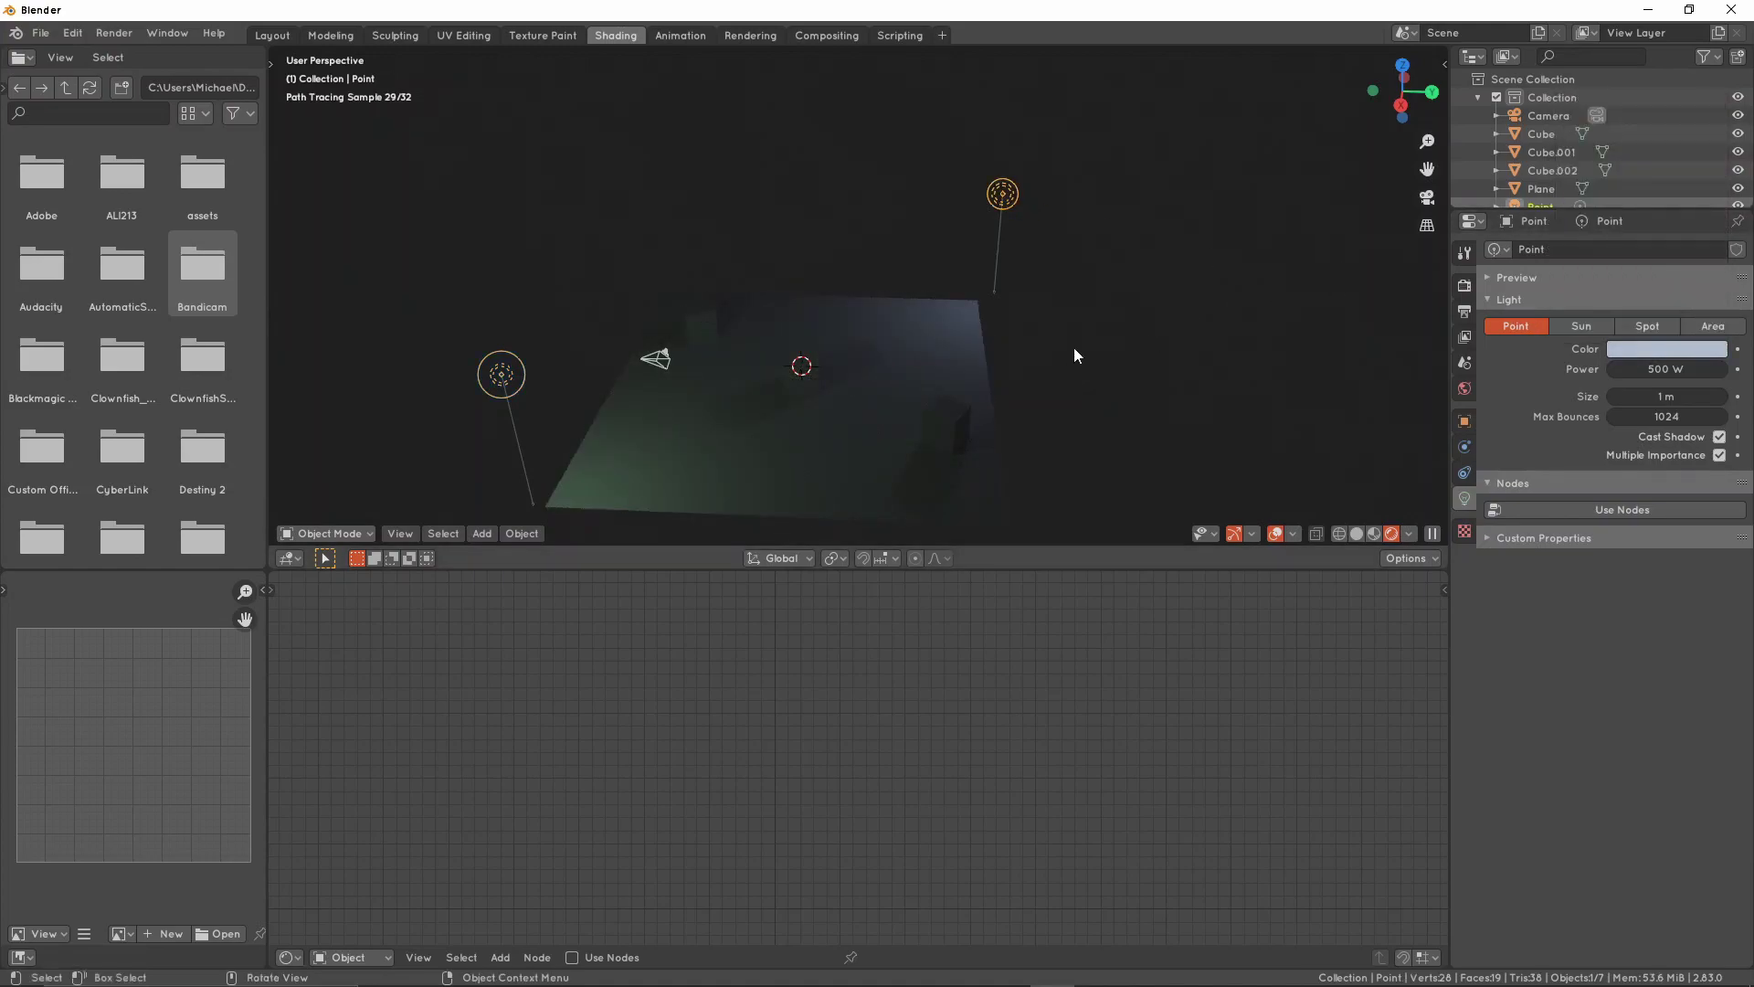
middle_click_drag(1067, 364, 981, 318)
Add an area light to the scene and raise it along the Z axis above the middle cube
left_click(729, 422)
middle_click_drag(1068, 258, 1049, 382)
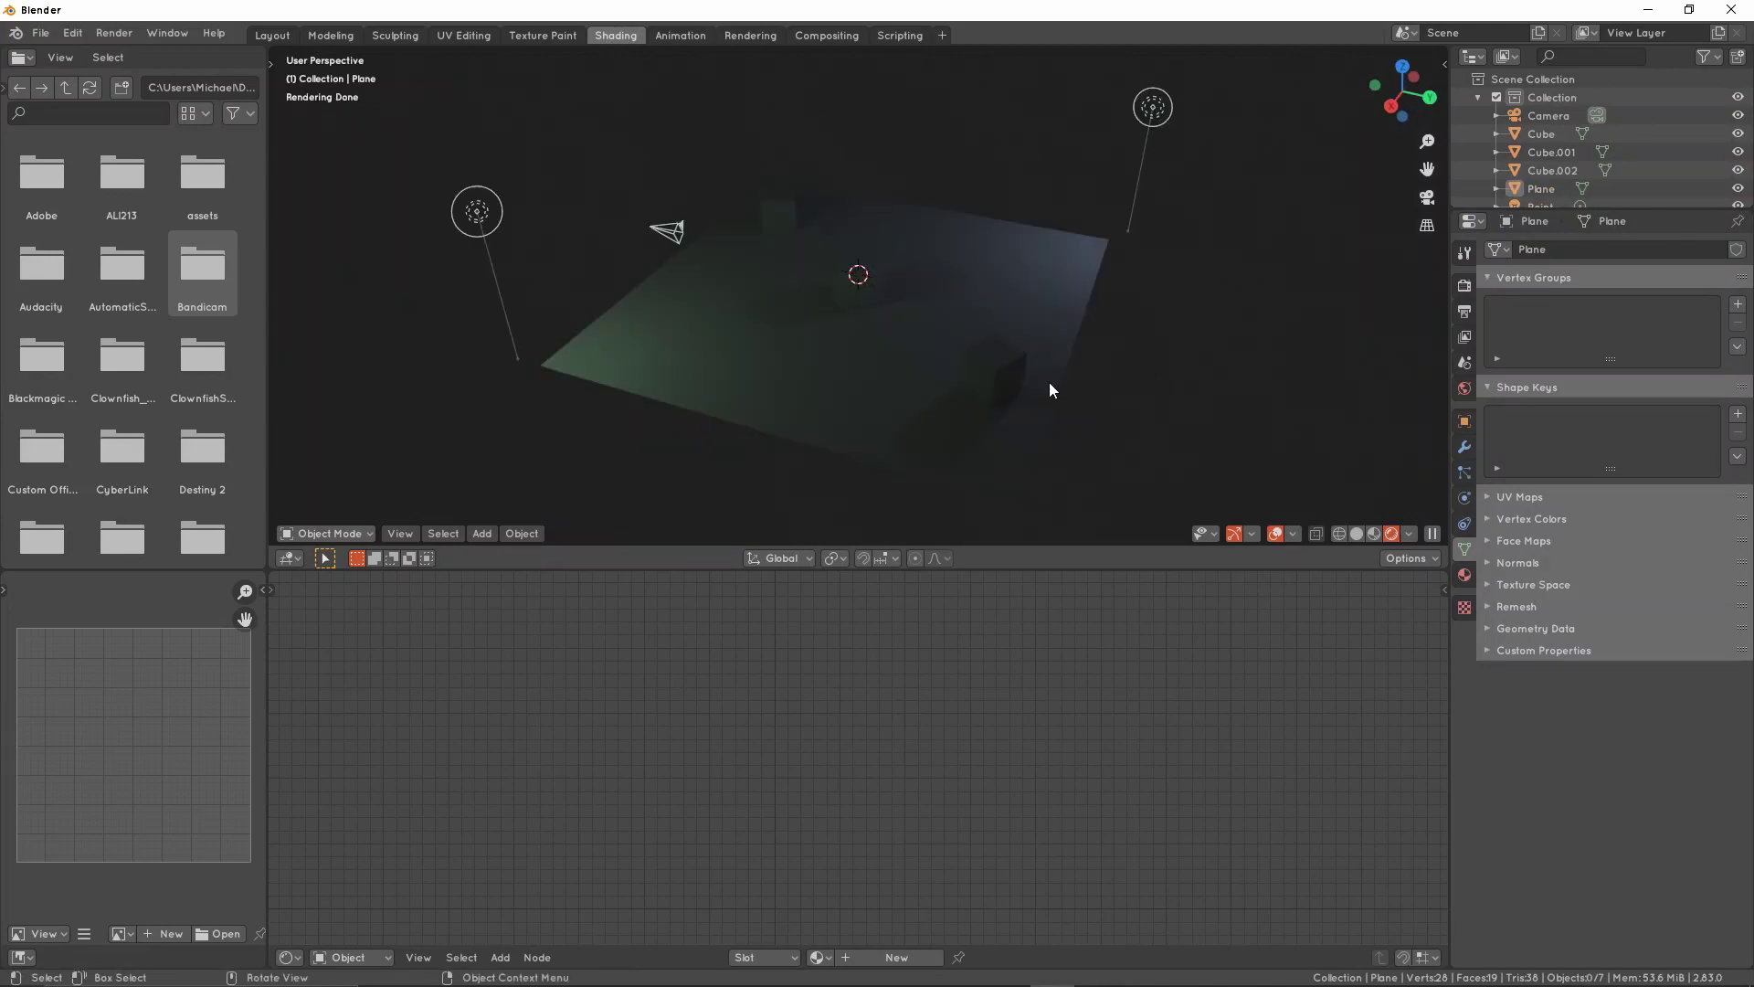
key("shift+a")
mouse_move(889, 294)
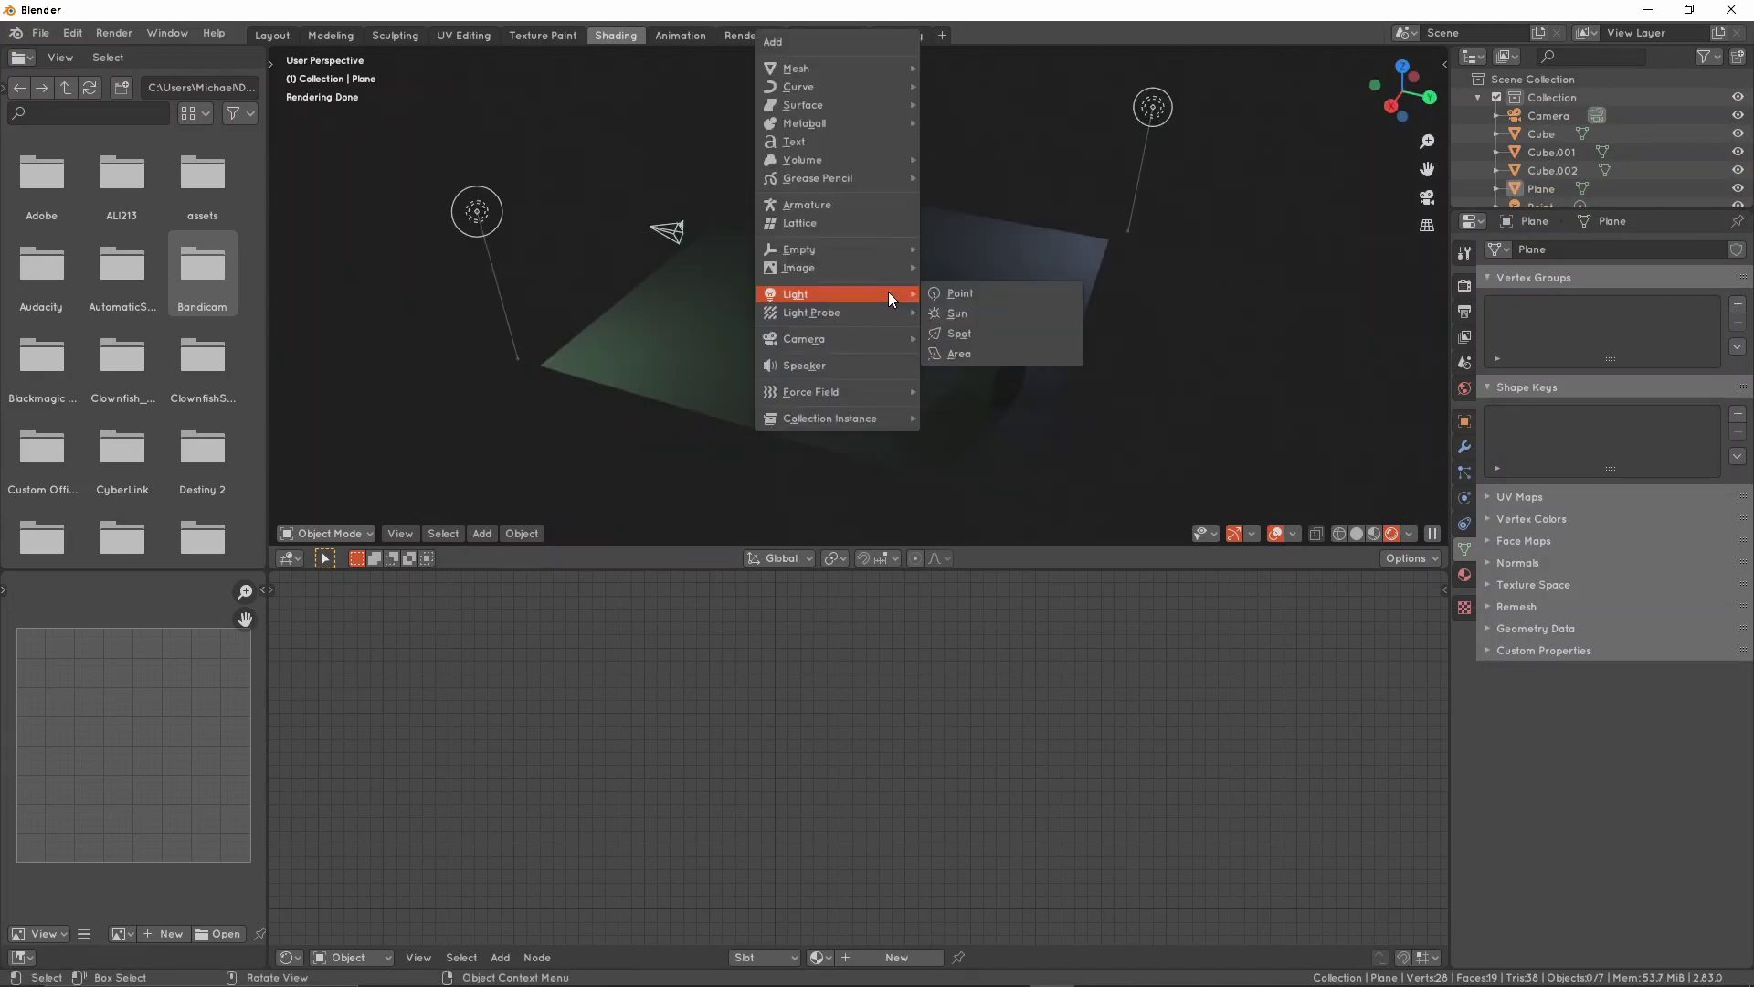
left_click(979, 352)
scroll(893, 282, "up", 3)
key("g")
key("z")
left_click(906, 188)
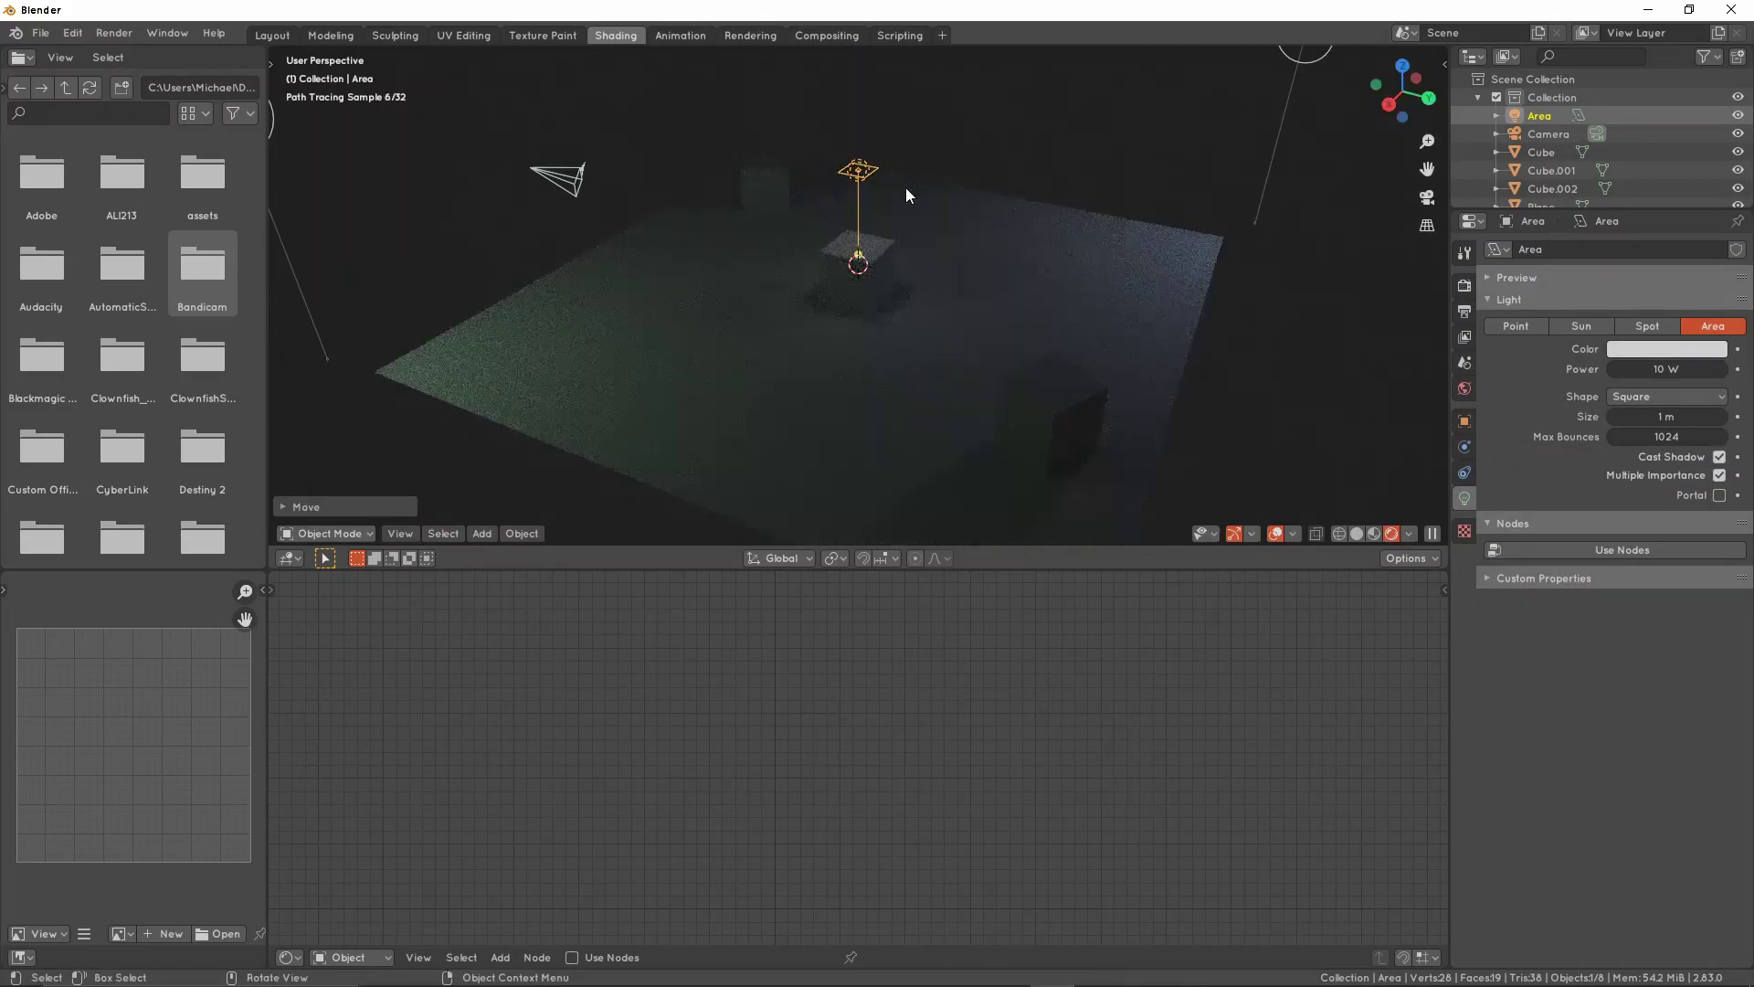
Frame the area light and adjust its height above the middle cube along the Z axis
key("KP_Decimal")
scroll(918, 337, "down", 10)
scroll(918, 337, "down", 1)
key("g")
key("z")
left_click(931, 316)
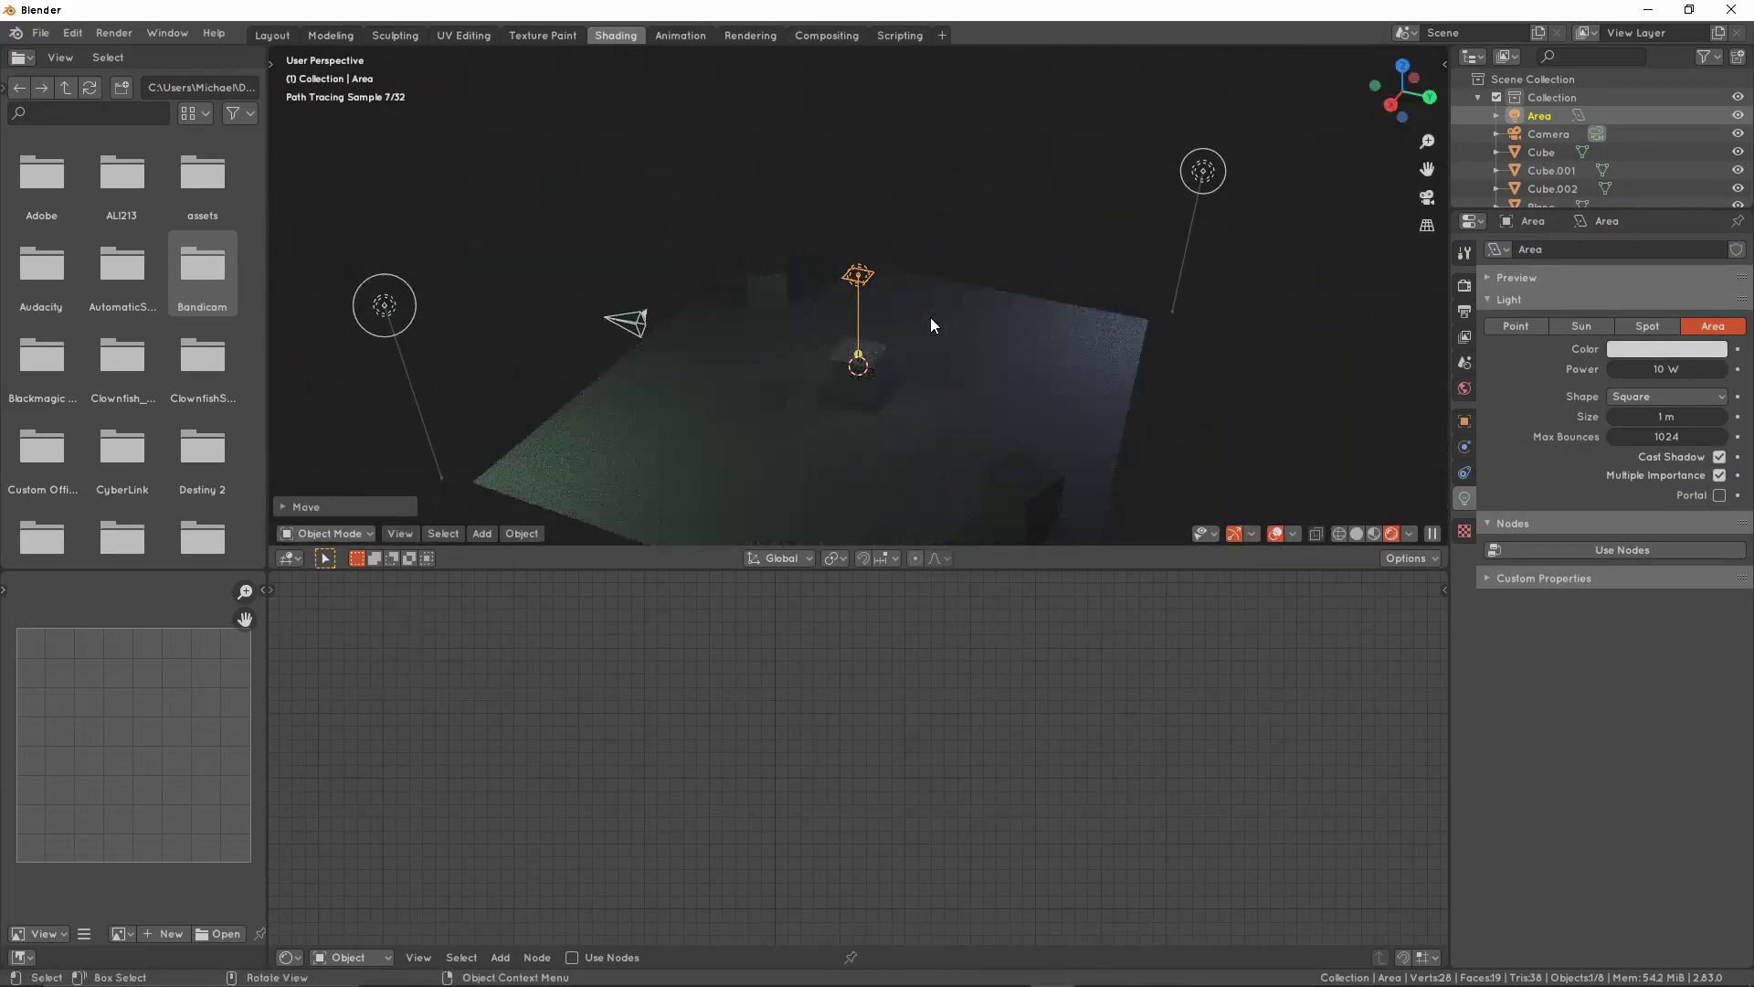
Move the area light down to just above the plane beside the middle cube
key("KP_Decimal")
scroll(941, 338, "down", 3)
middle_click_drag(951, 354, 994, 298)
middle_click_drag(1106, 344, 896, 320)
key("g")
left_click(992, 401)
middle_click_drag(992, 401, 1000, 371)
key("g")
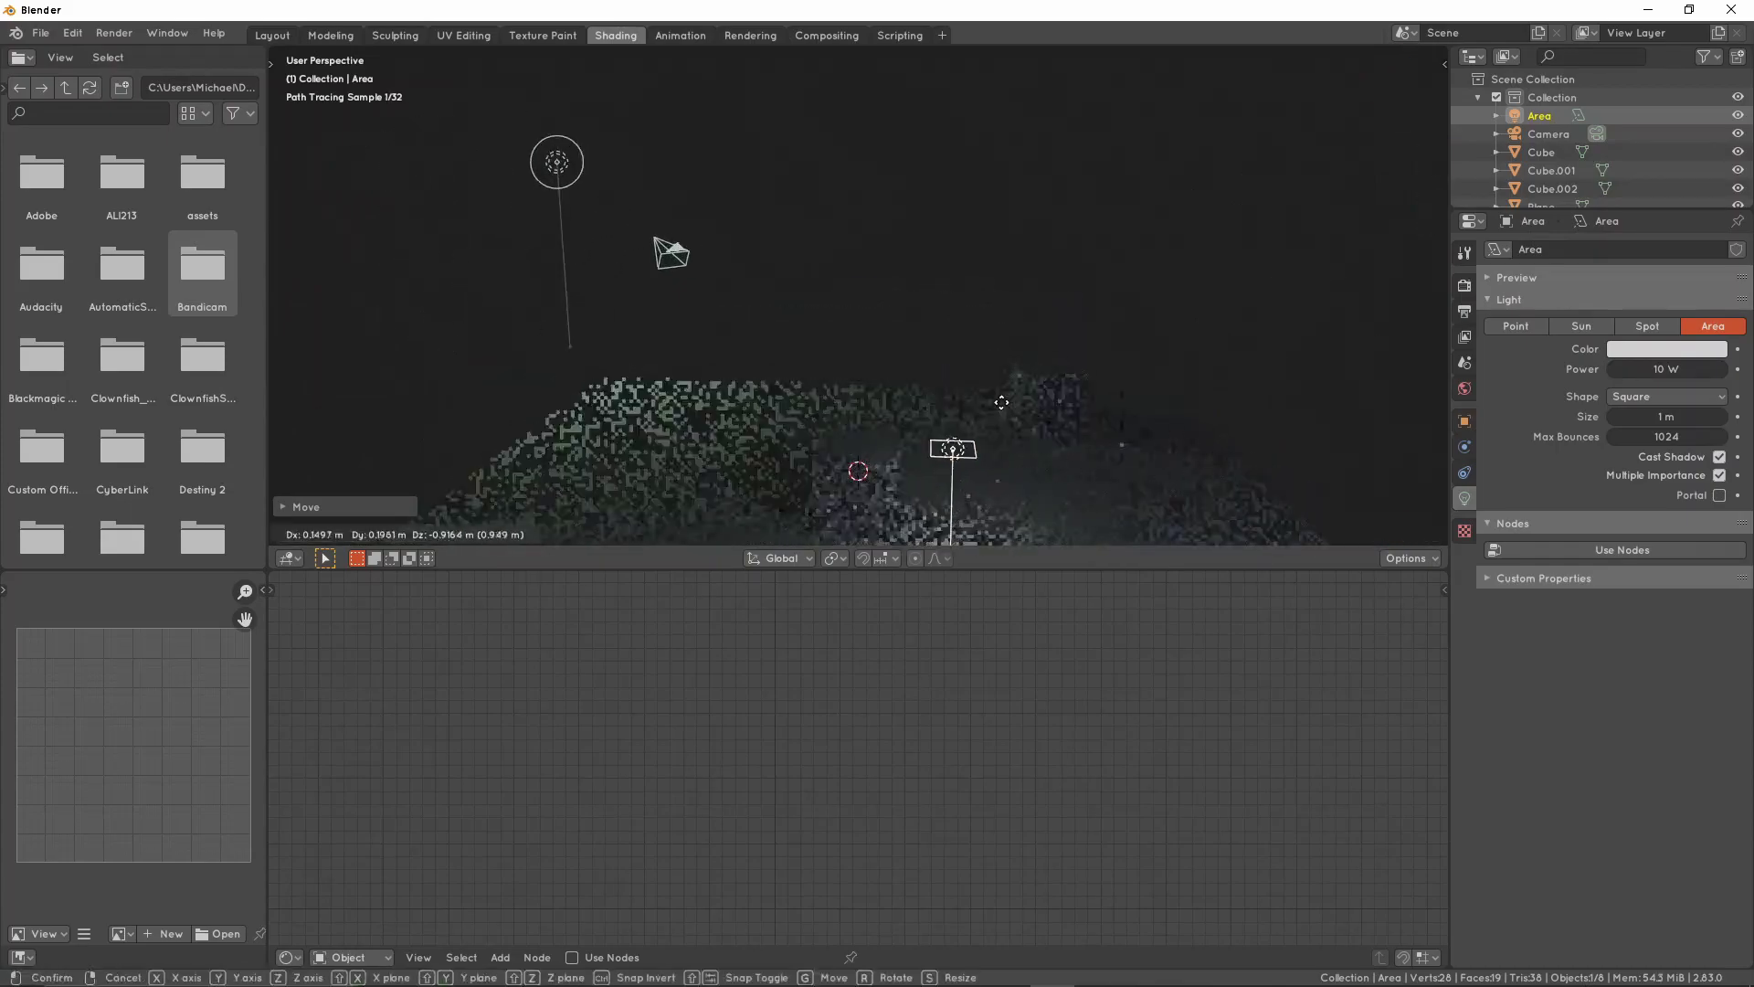
left_click(979, 469)
Try to rotate the area light freely to aim it in a different direction
key("KP_Decimal")
scroll(1002, 391, "down", 4)
middle_click_drag(968, 201, 976, 227)
scroll(976, 227, "up", 2)
key("r")
key("r")
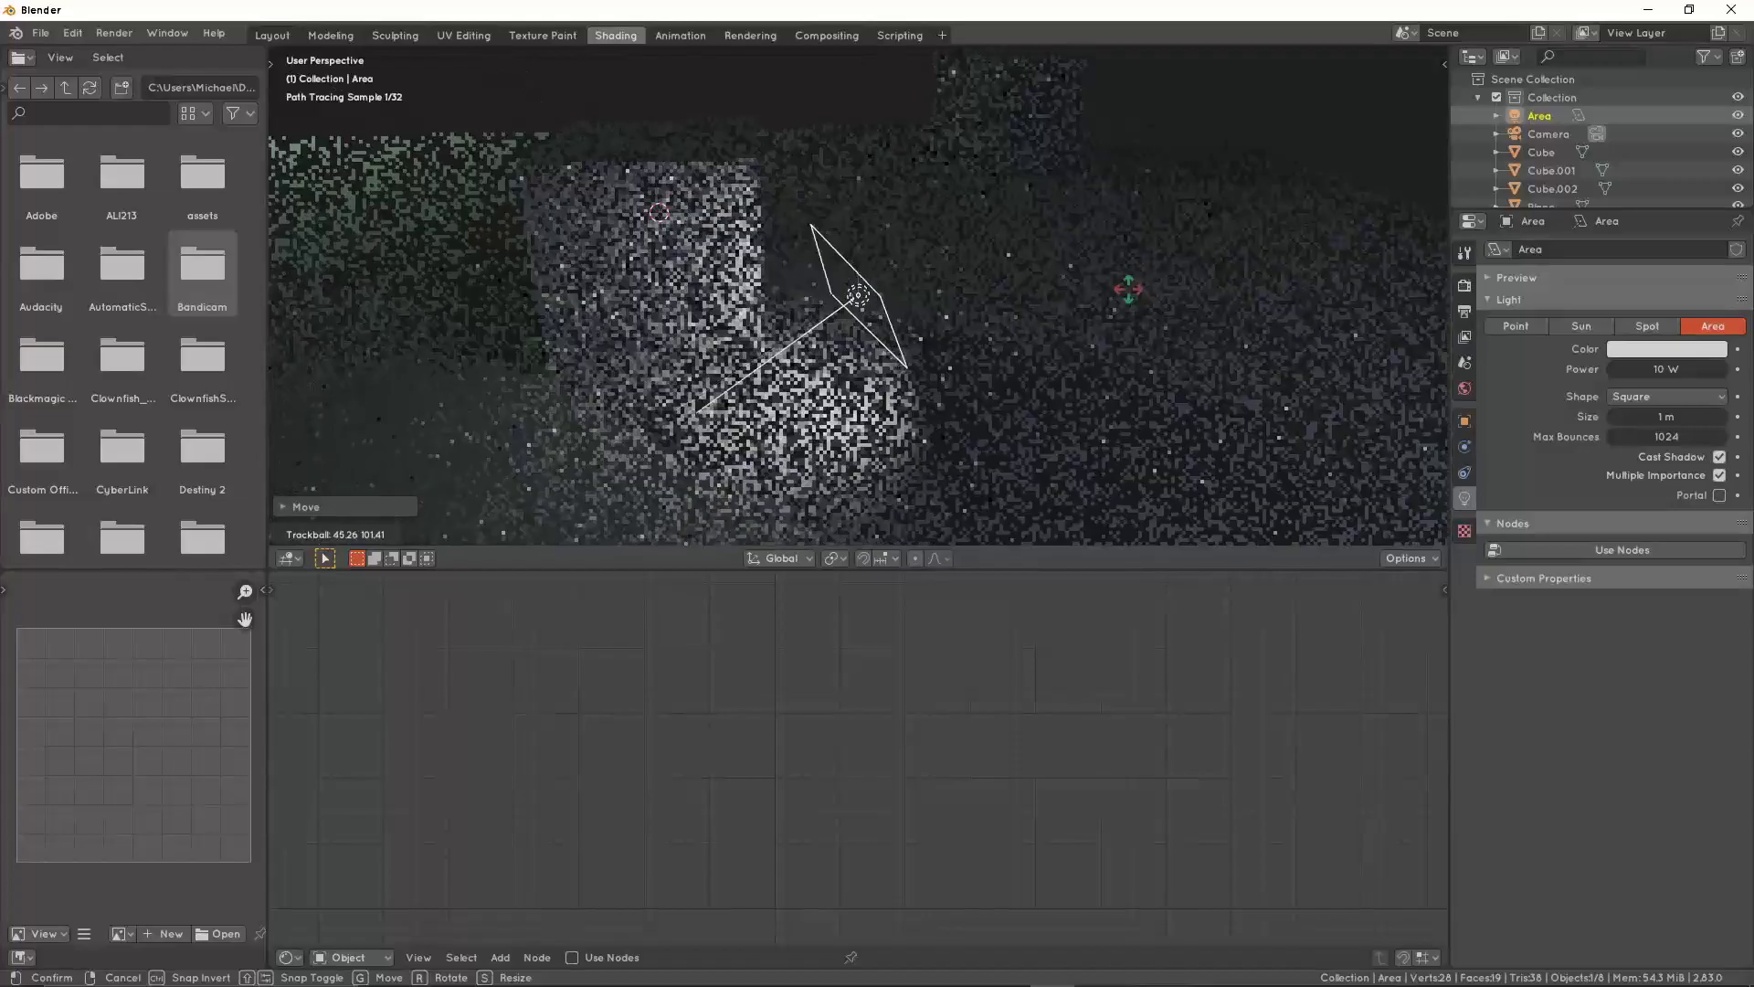
right_click(998, 323)
scroll(1027, 234, "up", 2)
scroll(1027, 234, "down", 4)
mouse_move(955, 321)
middle_mouse_down()
mouse_move(984, 338)
mouse_move(954, 311)
middle_mouse_up()
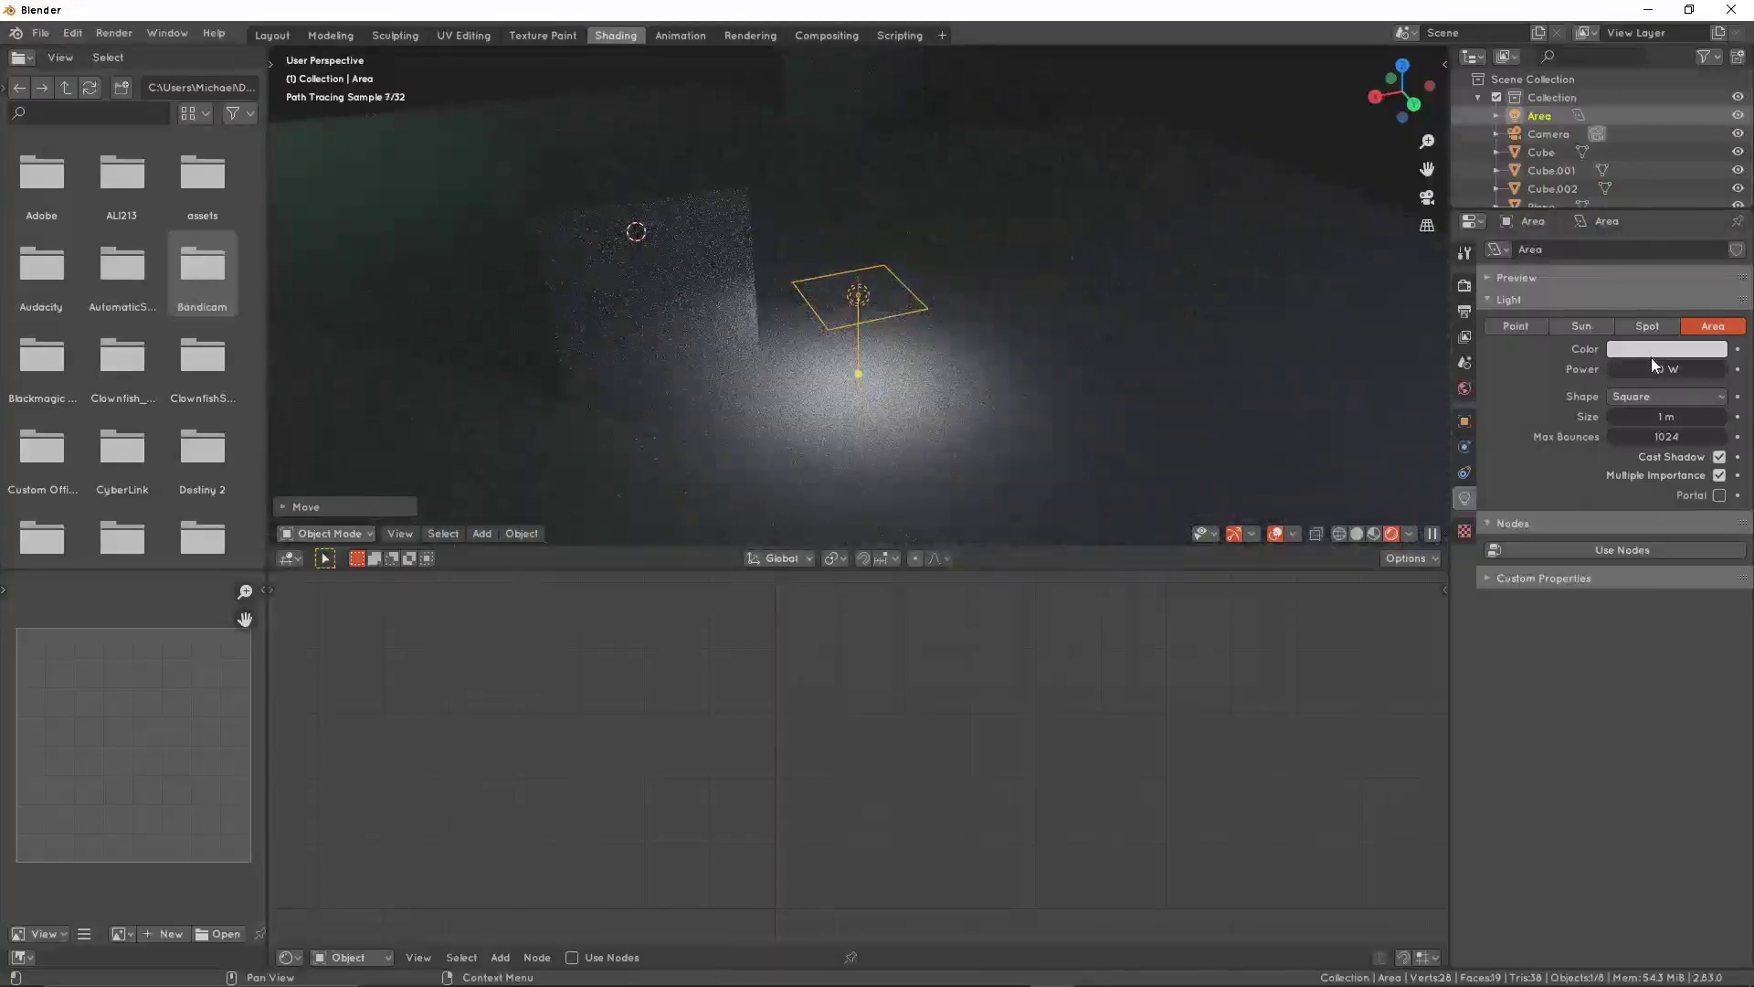
left_click(1653, 351)
left_click_drag(1648, 152, 1641, 192)
key("Escape")
Raise the area light along the Z axis and shift it along the Y axis to sit above the middle cube
scroll(958, 234, "down", 4)
middle_click_drag(959, 270, 1159, 298)
key("g")
key("z")
left_click(991, 112)
key("KP_Decimal")
scroll(987, 128, "down", 9)
scroll(1037, 242, "up", 2)
key("g")
key("y")
left_click(939, 234)
Change the area light's shape to Rectangle and enlarge it to about 5.35 m in X and 13.3 m in Y
left_click_drag(1661, 414, 1736, 414)
right_click(1665, 416)
middle_click_drag(1214, 247, 1192, 254)
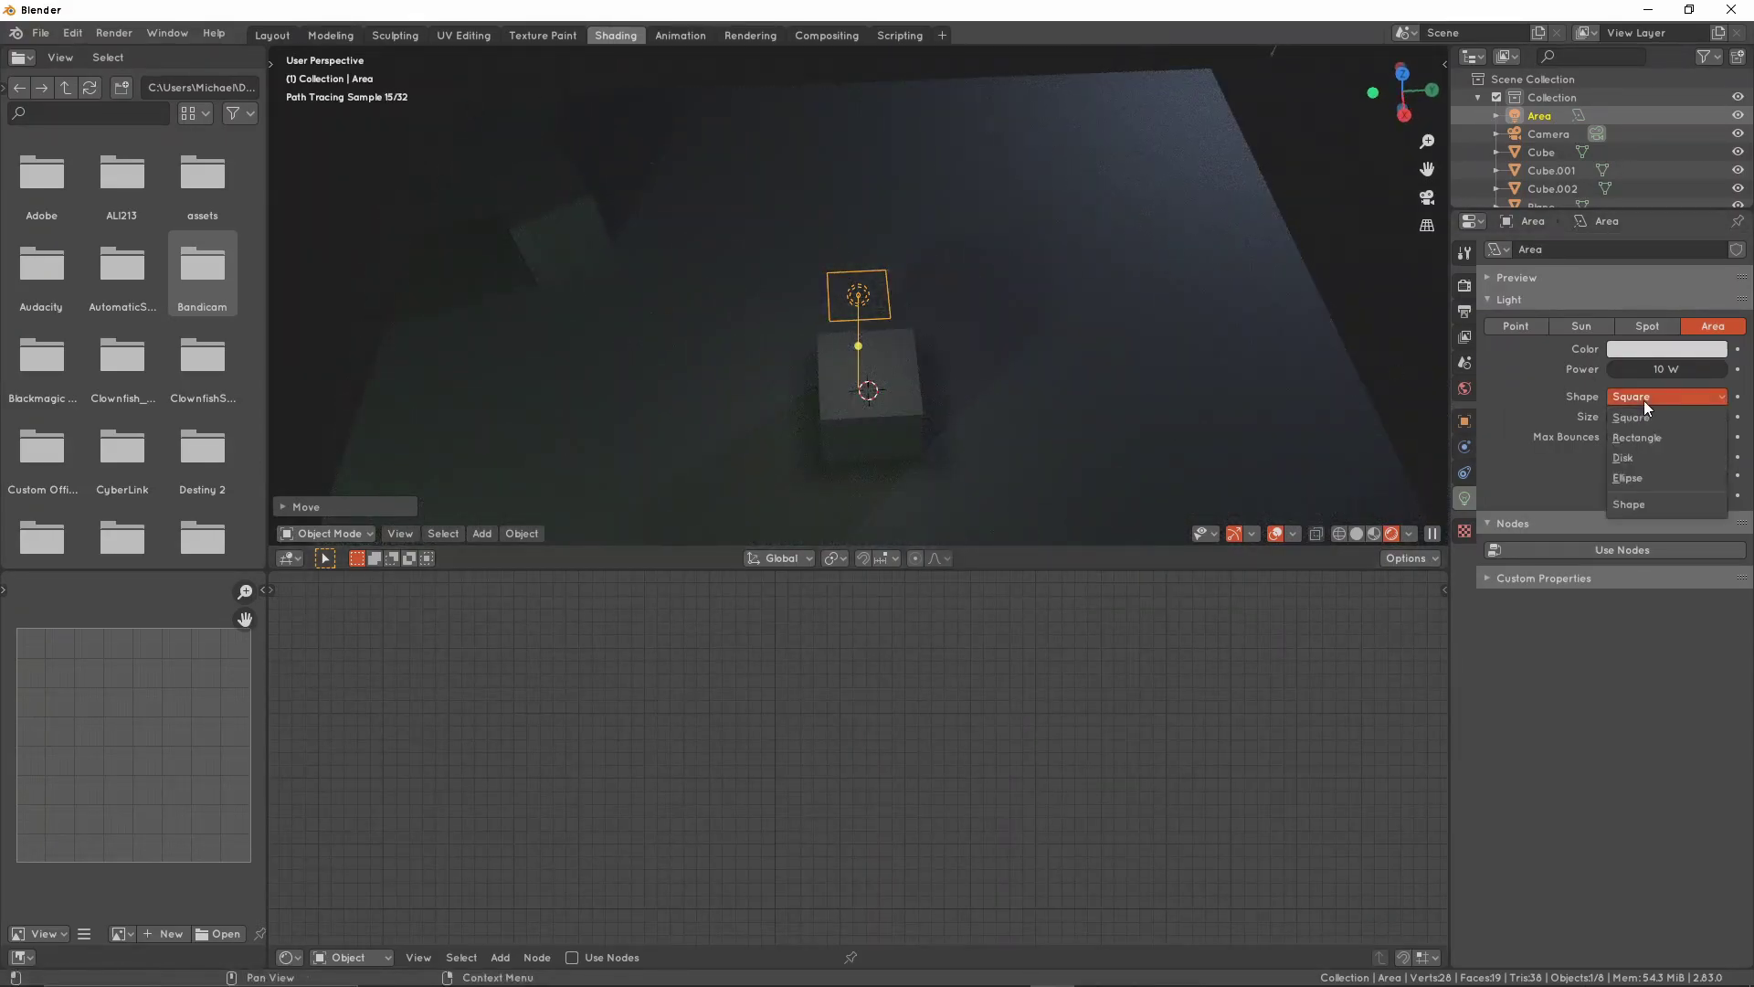
left_click(1637, 437)
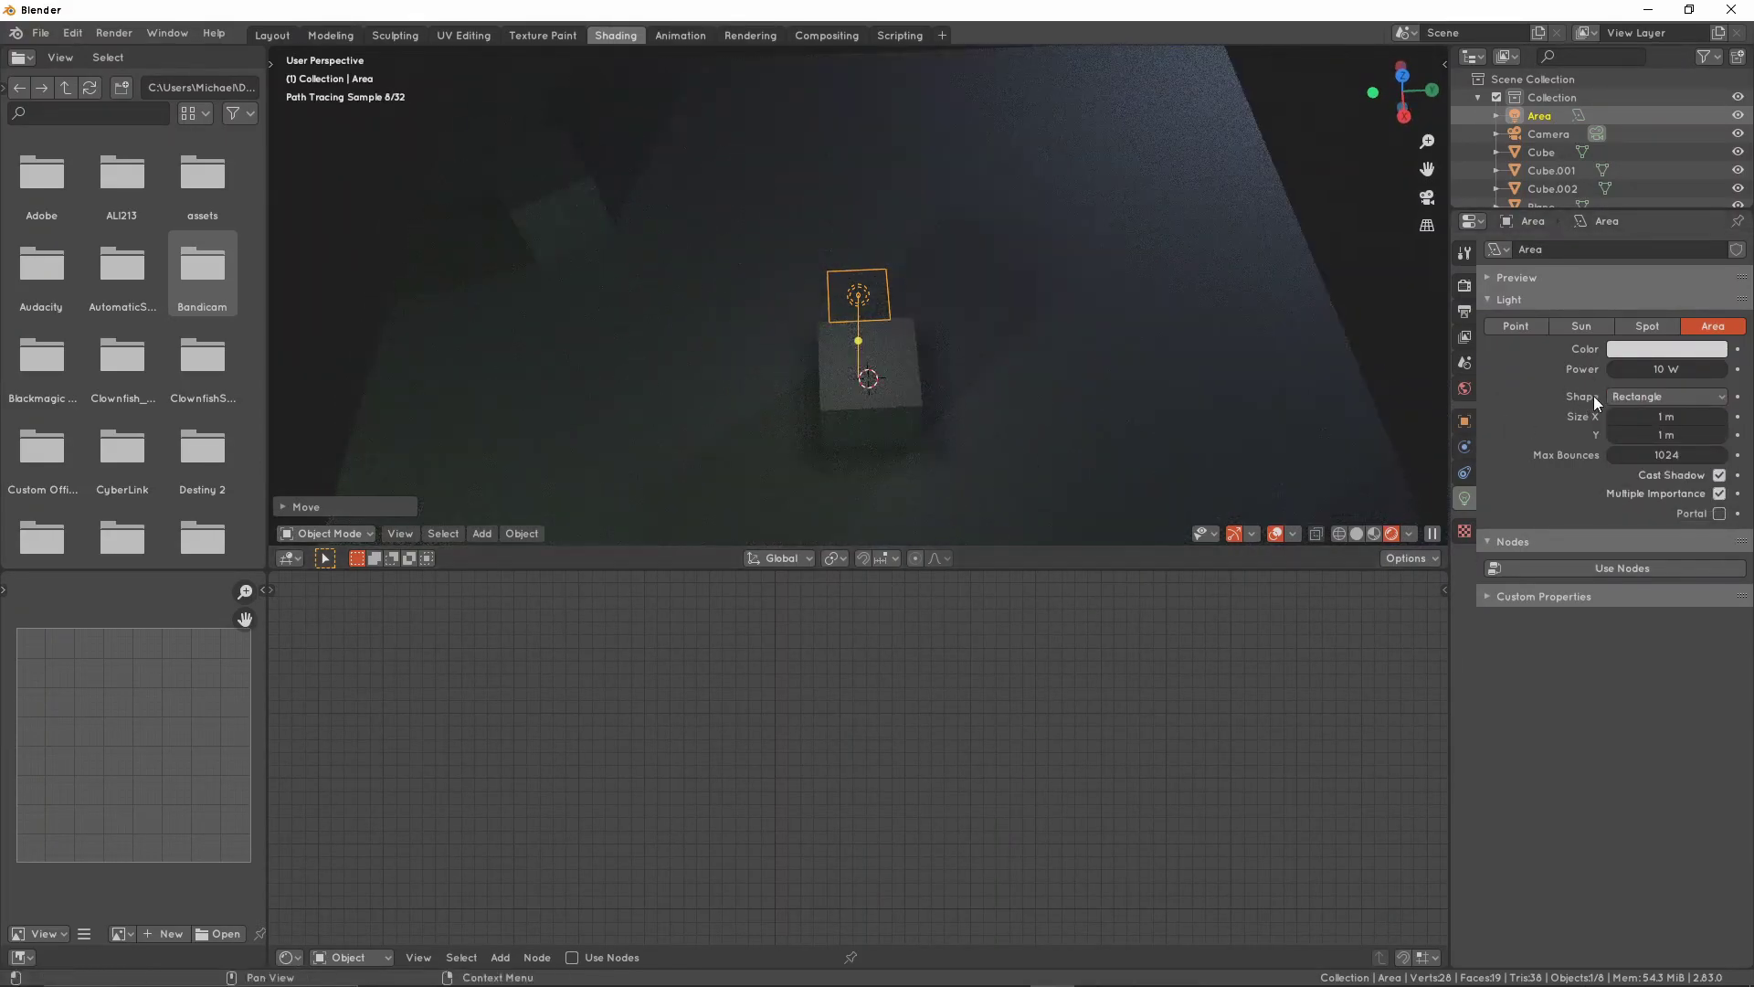
left_click_drag(1659, 416, 1725, 434)
scroll(960, 249, "down", 1)
middle_click_drag(1012, 256, 968, 278)
scroll(969, 248, "up", 1)
scroll(976, 247, "down", 2)
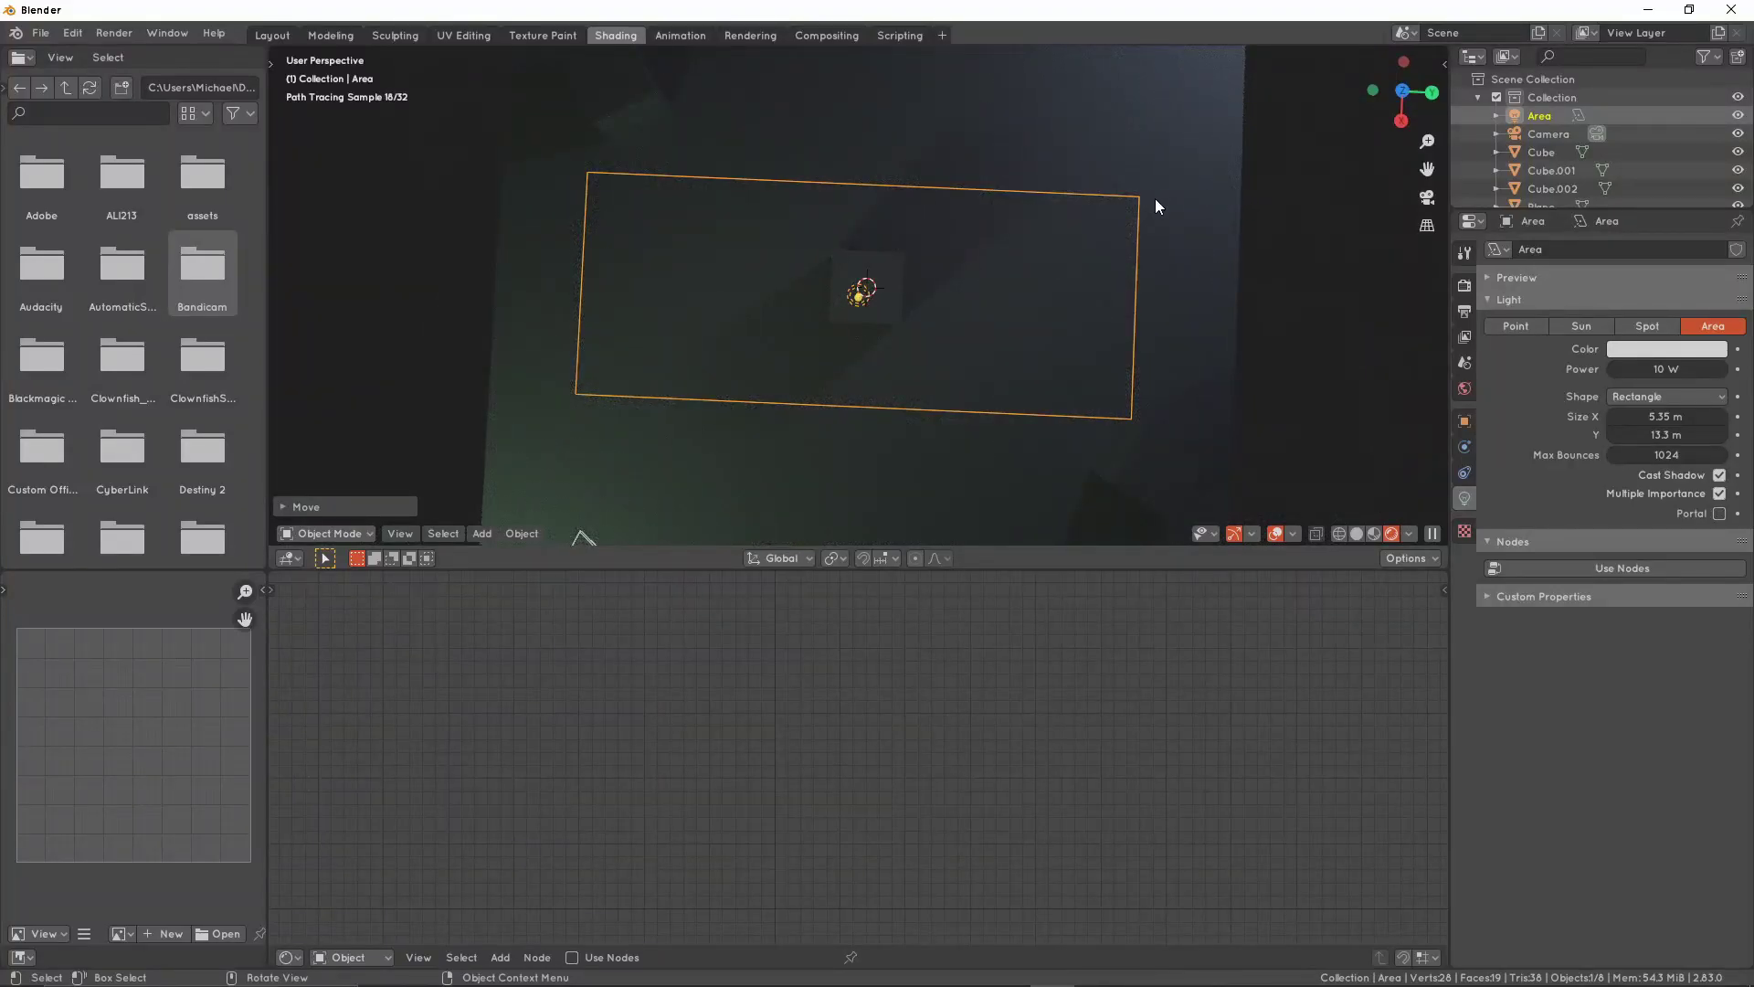
Resize the rectangular area light in the viewport to about 6.25 m by 8.17 m, and undo the trial power change
left_click_drag(1142, 199, 1069, 173)
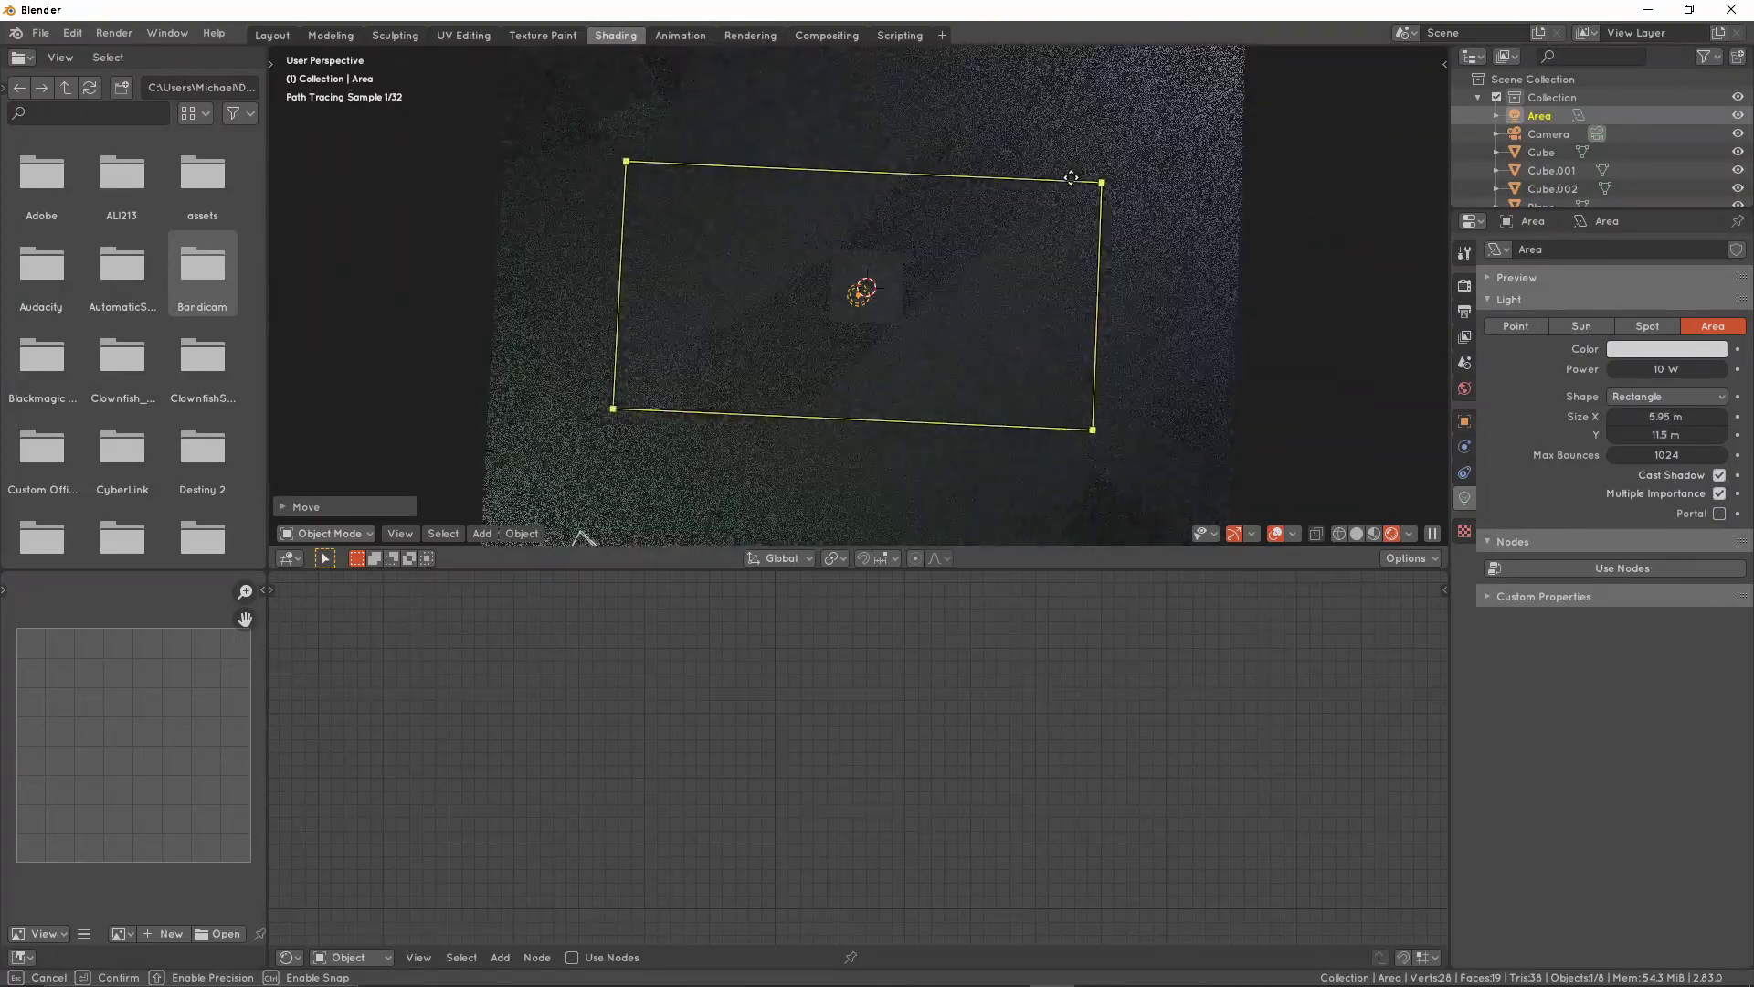
left_click_drag(802, 176, 1051, 100)
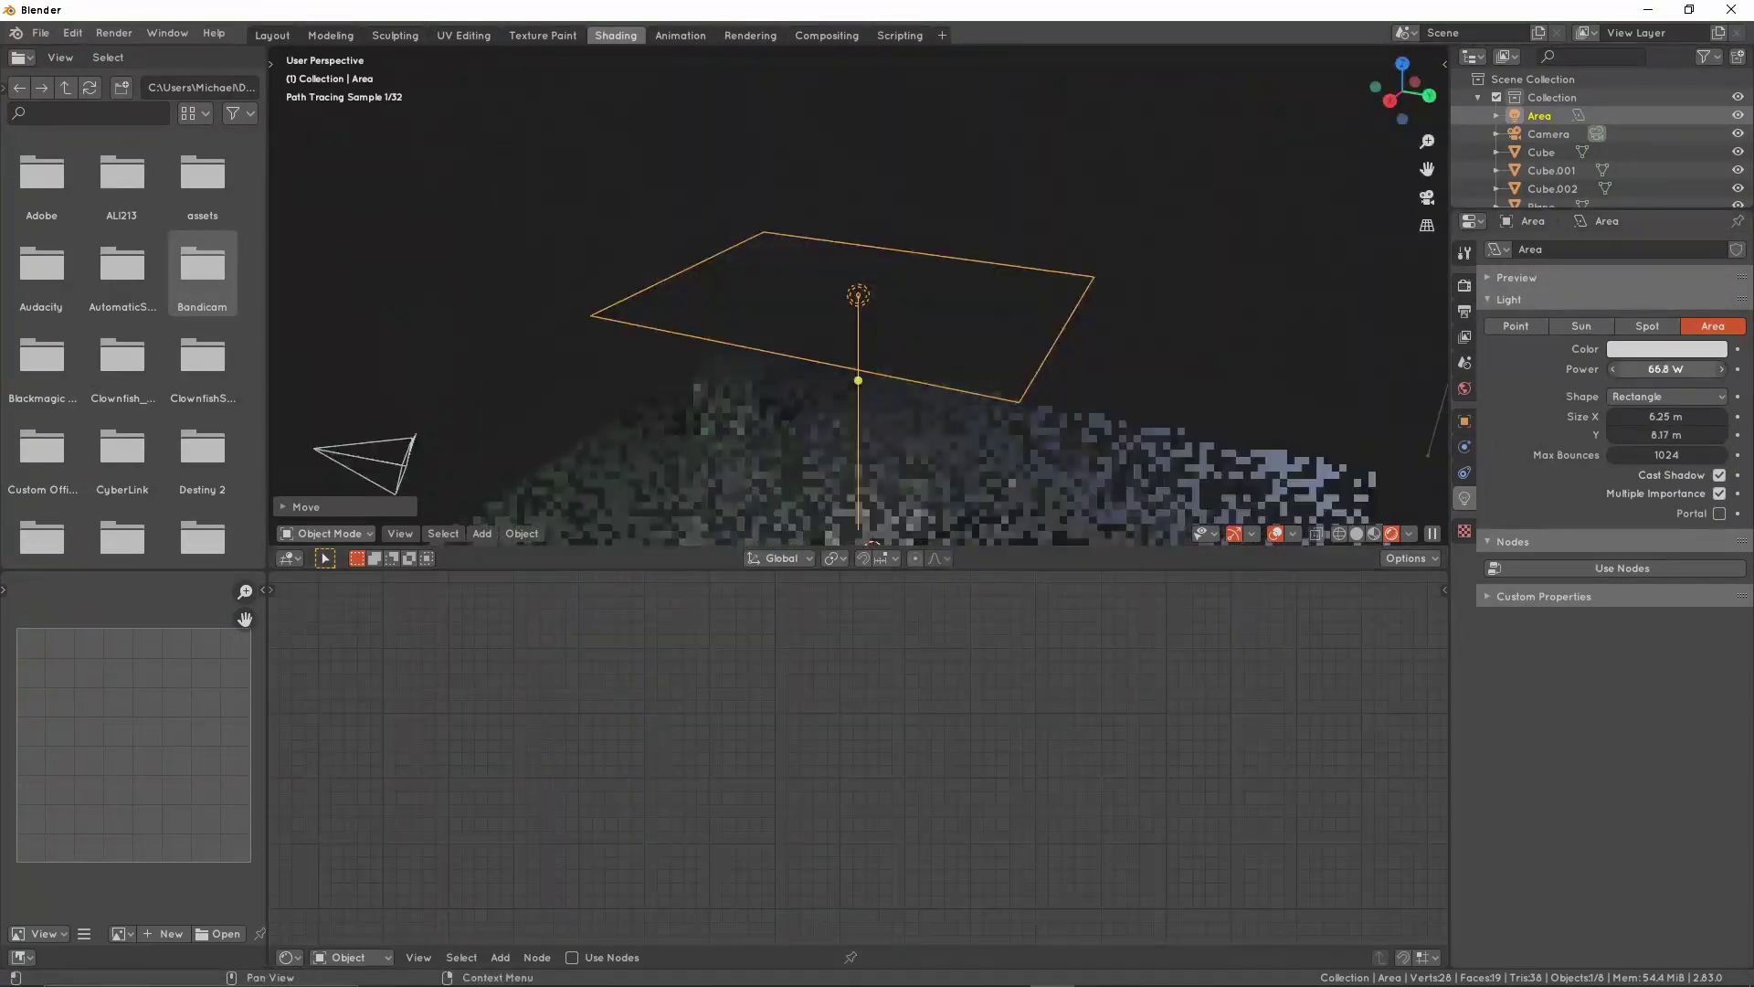
key("ctrl+z")
scroll(1058, 311, "down", 3)
middle_click_drag(1058, 310, 1068, 312)
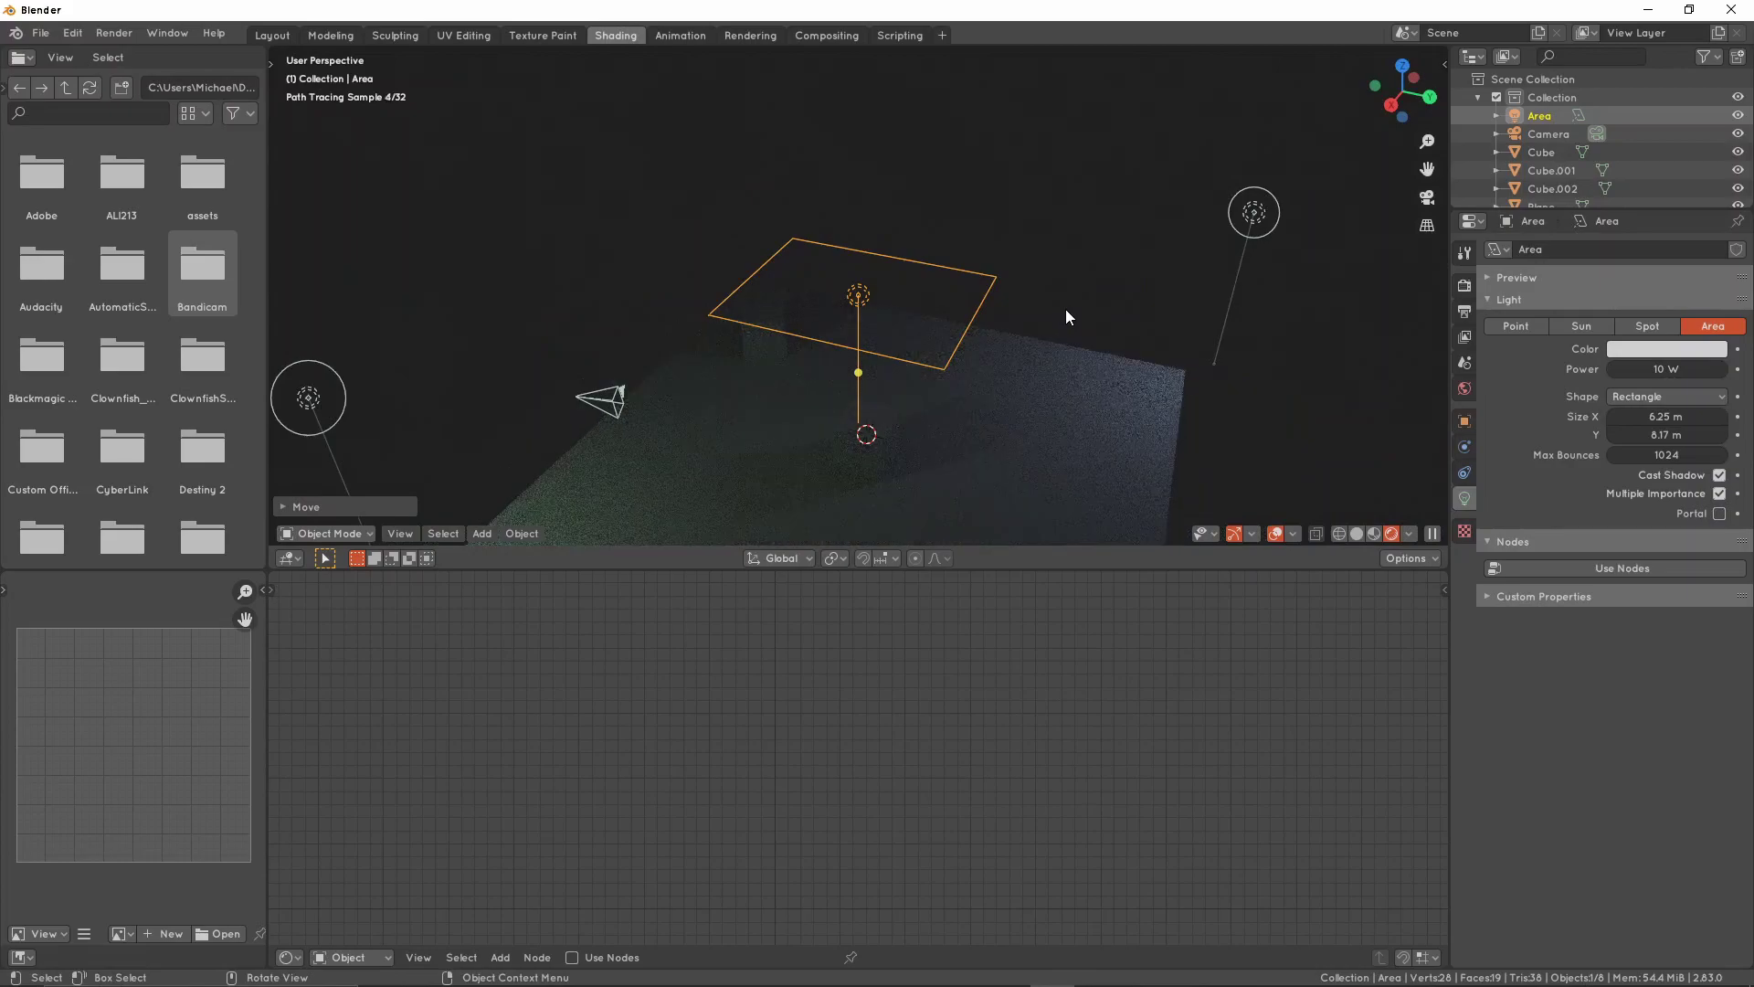
Enable the area light's Portal option for comparison and turn it off again
left_click(1722, 514)
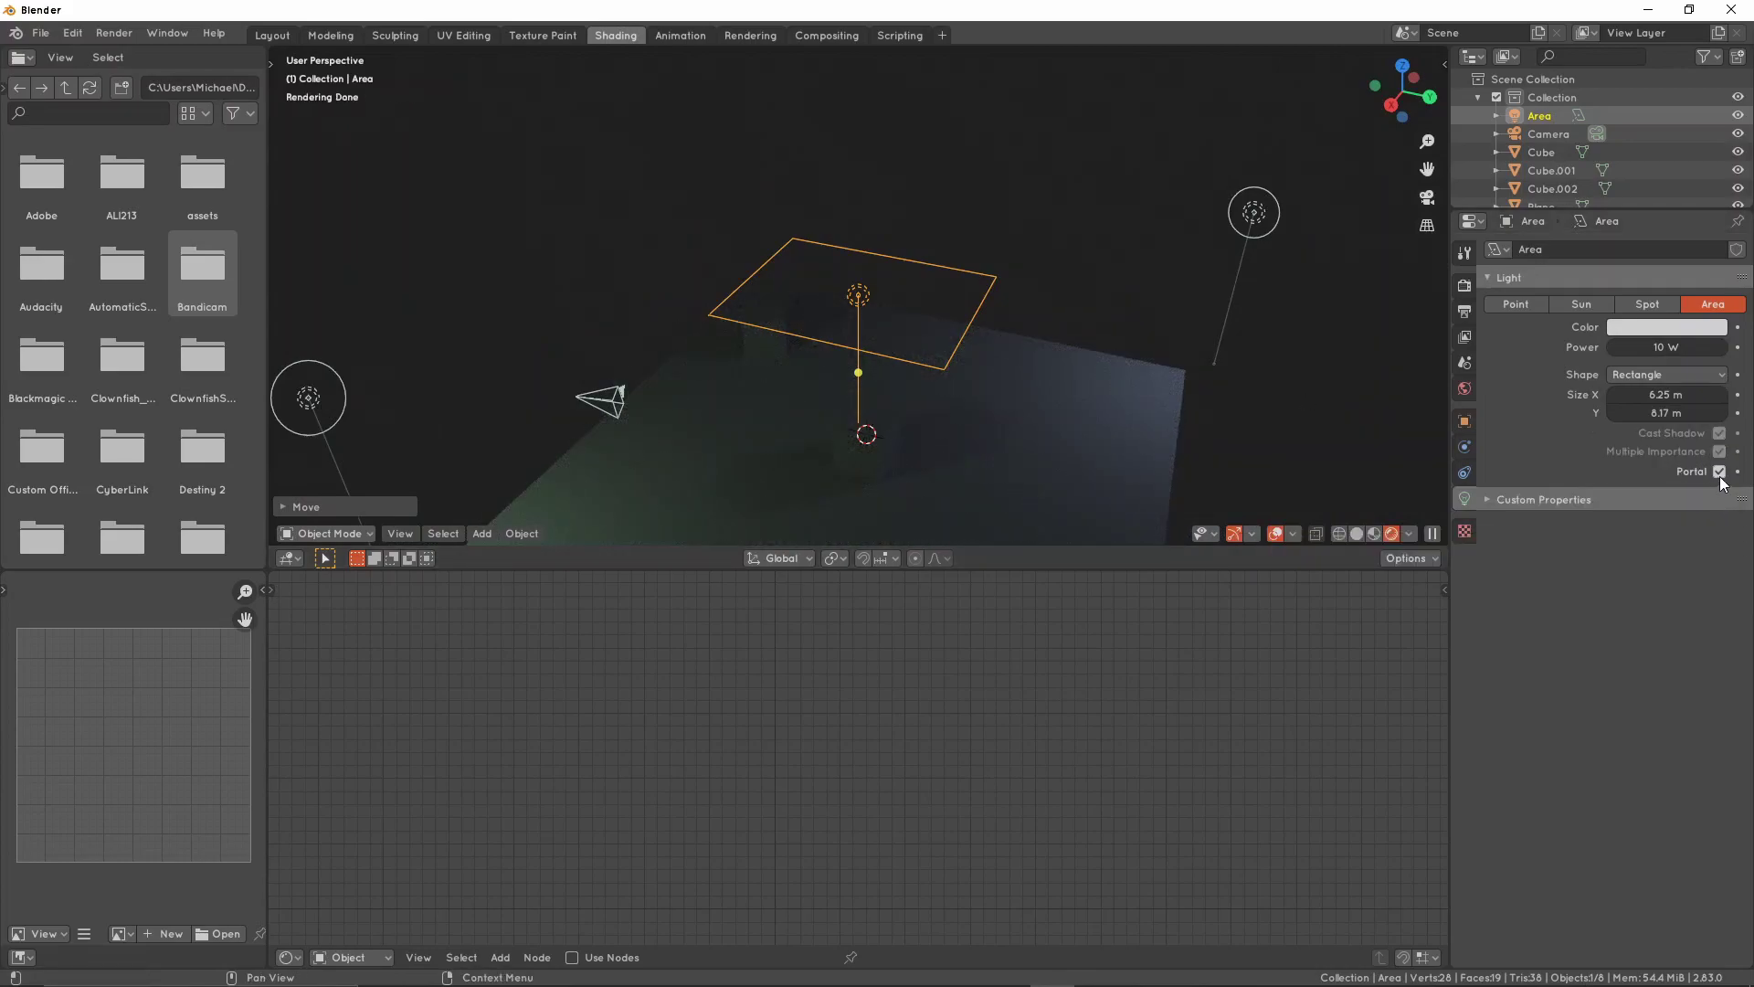
left_click(1719, 477)
middle_click_drag(1047, 321, 980, 275)
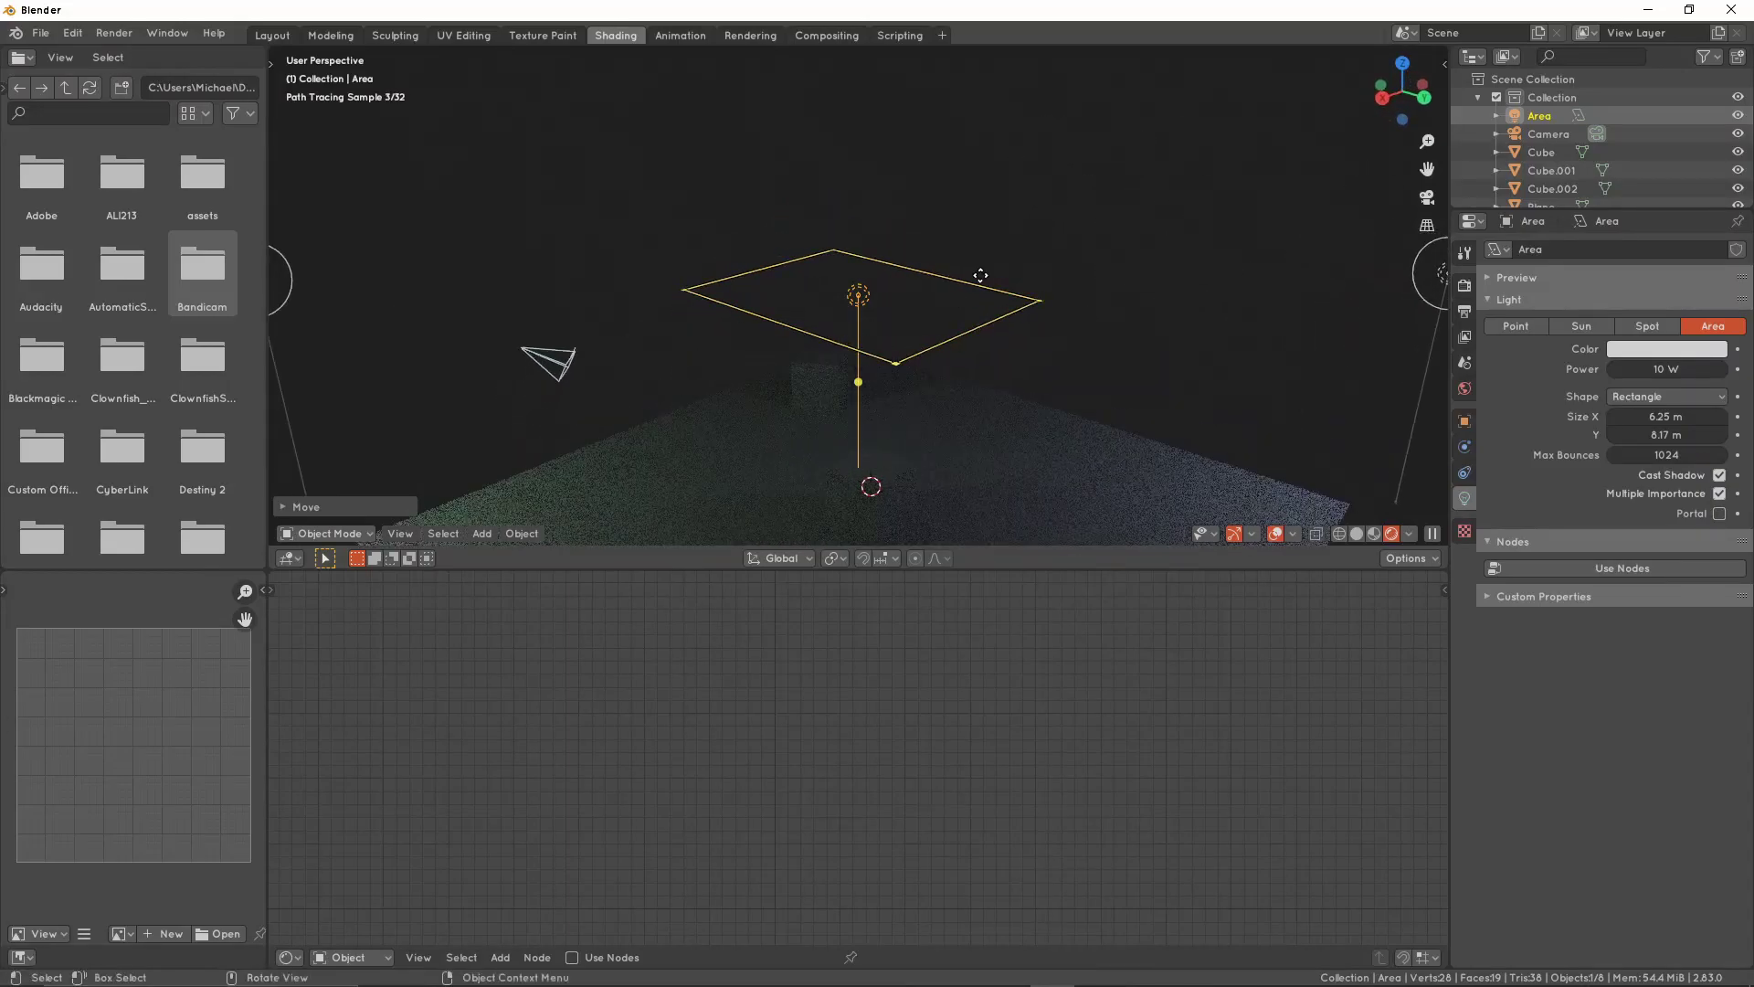
left_click(1718, 517)
left_click(1717, 476)
middle_click_drag(1000, 310, 967, 337)
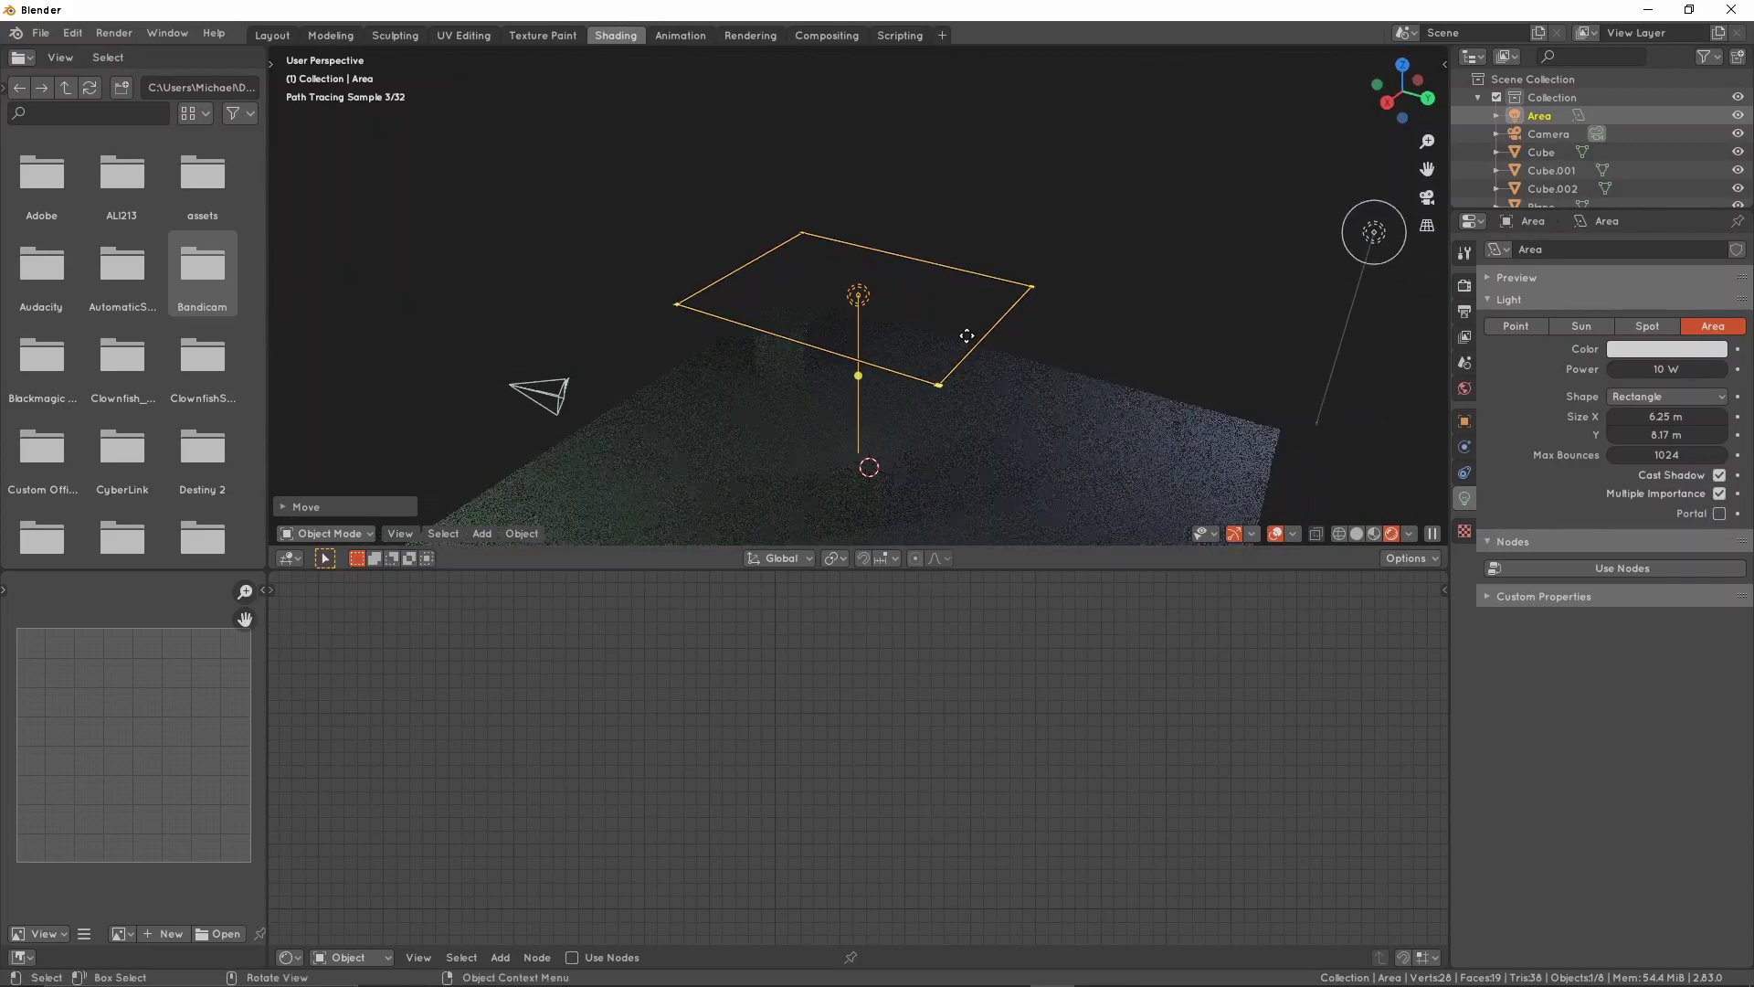
Change the area light's shape to Disk and raise its power to about 161.3 W
scroll(967, 336, "up", 2)
left_click_drag(1667, 370, 1705, 369)
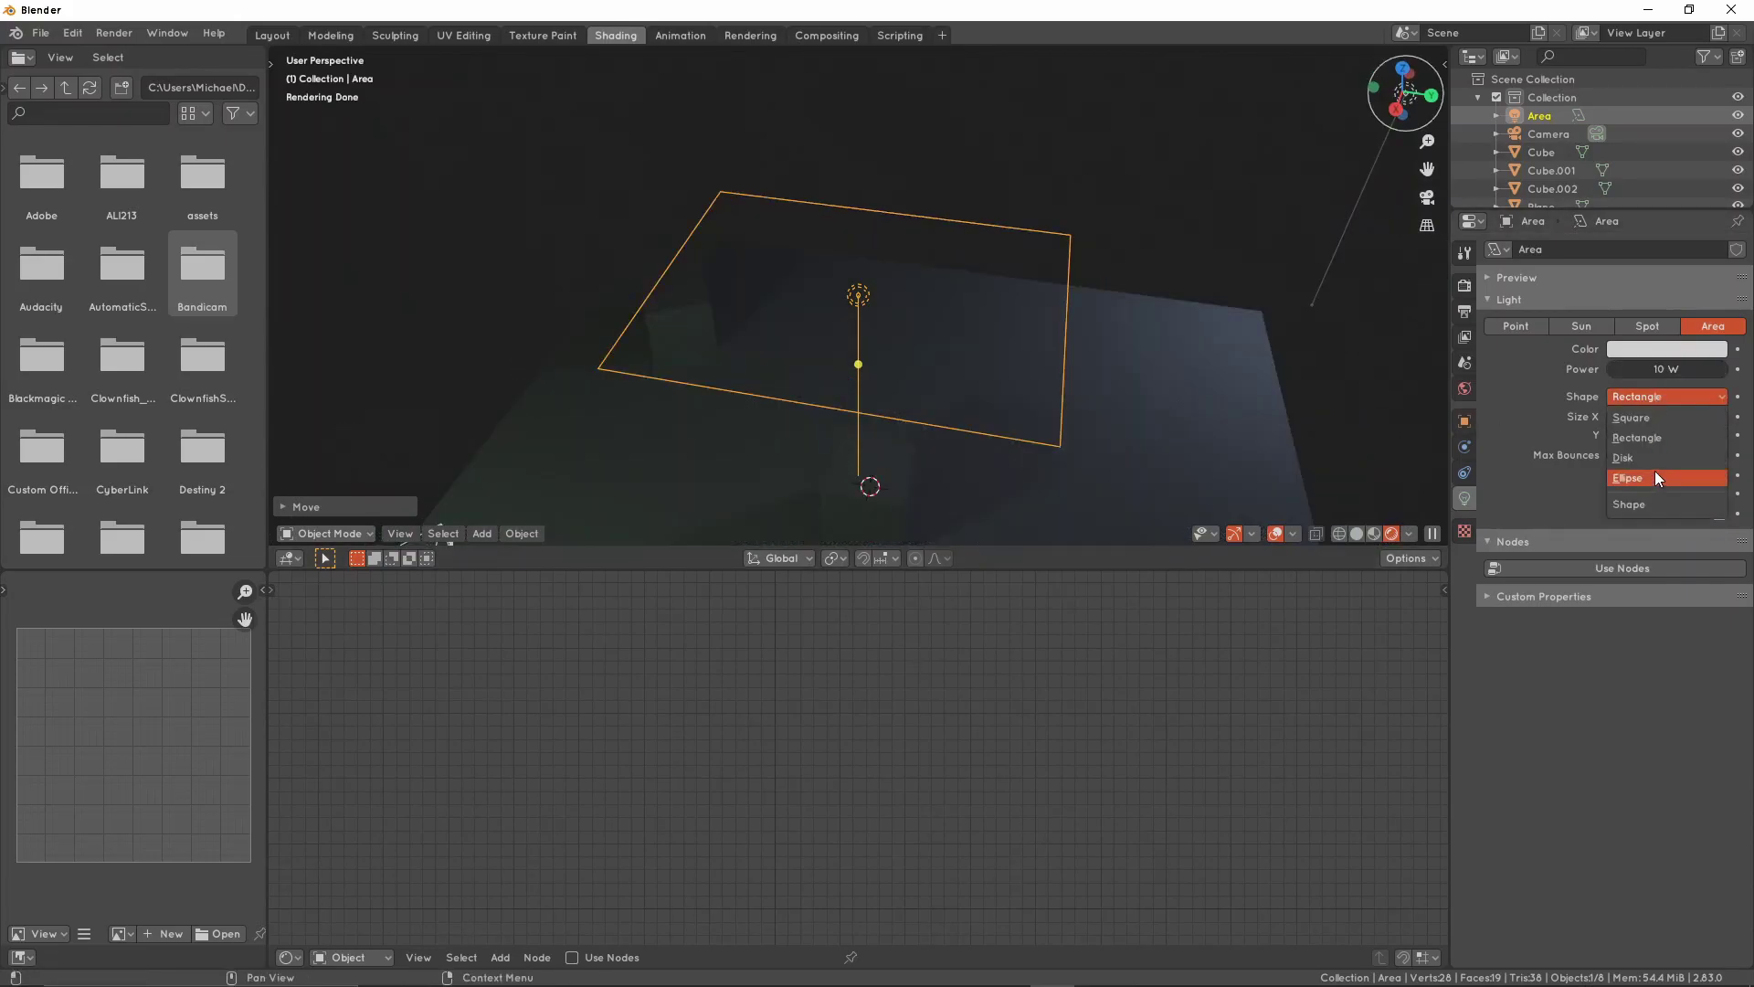
left_click(1654, 463)
middle_click_drag(864, 282, 940, 294)
left_click_drag(1665, 417, 1679, 369)
scroll(975, 281, "down", 2)
Try the Square, Rectangle and Ellipse shapes on the area light, and return it to Disk
left_click(1667, 397)
left_click(1664, 420)
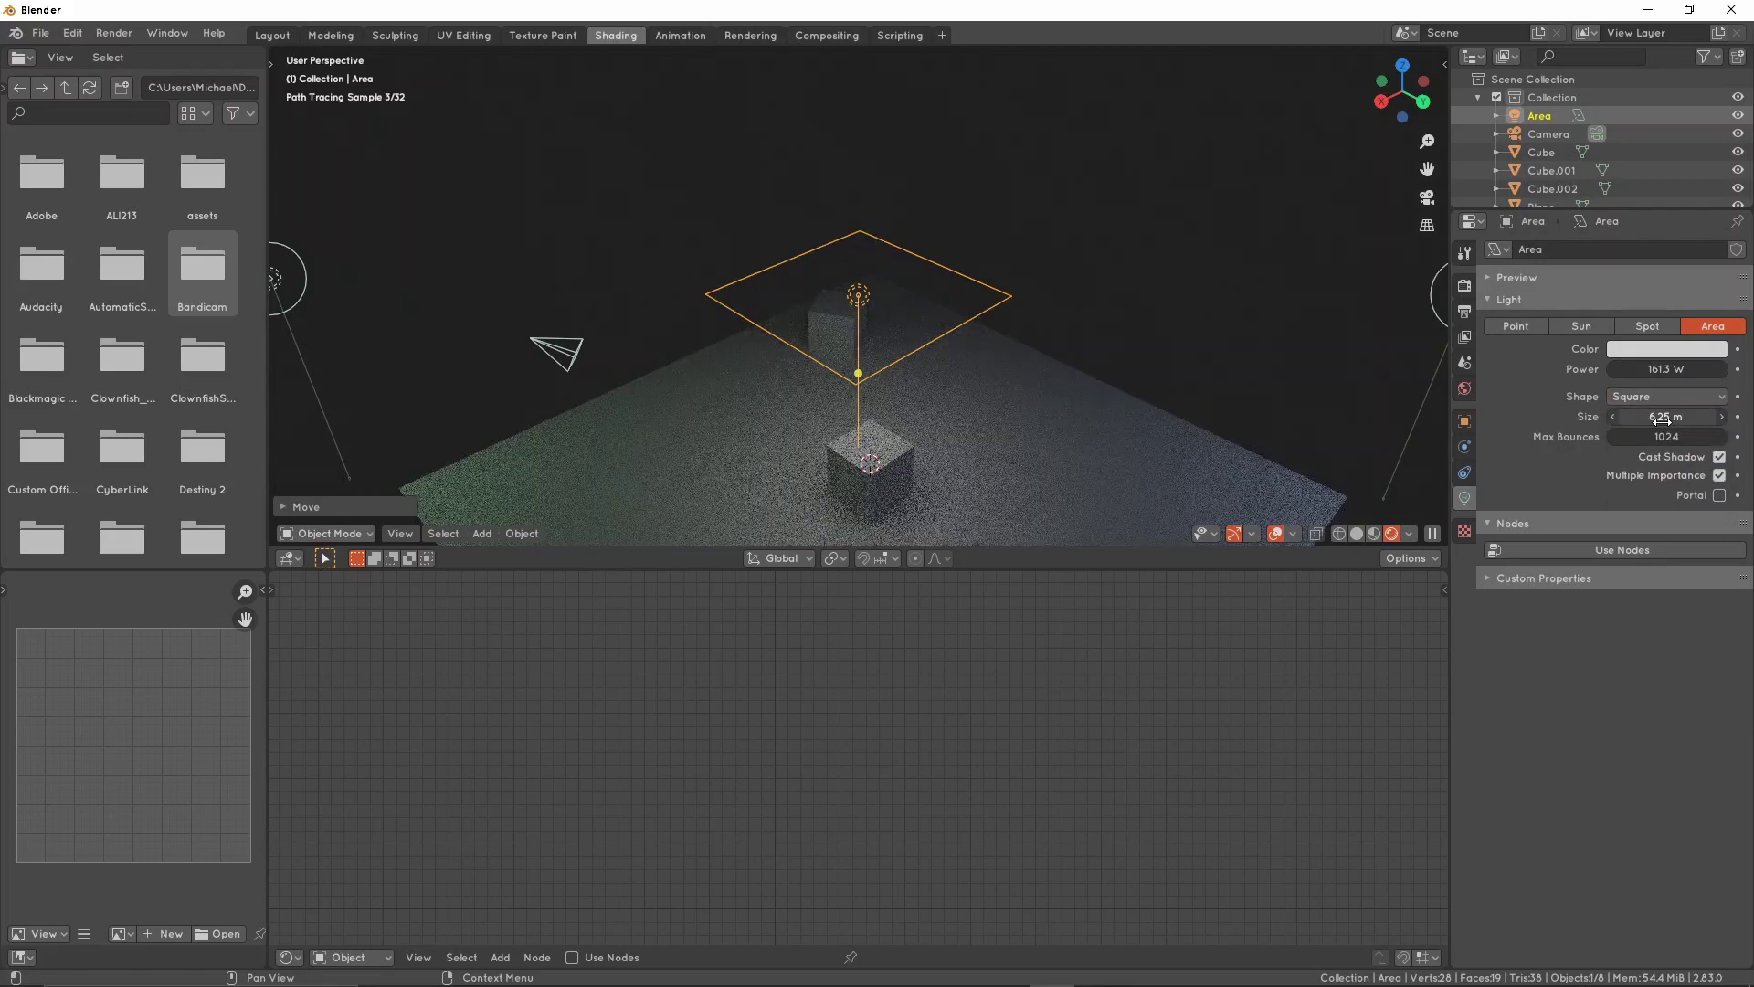
left_click(1658, 437)
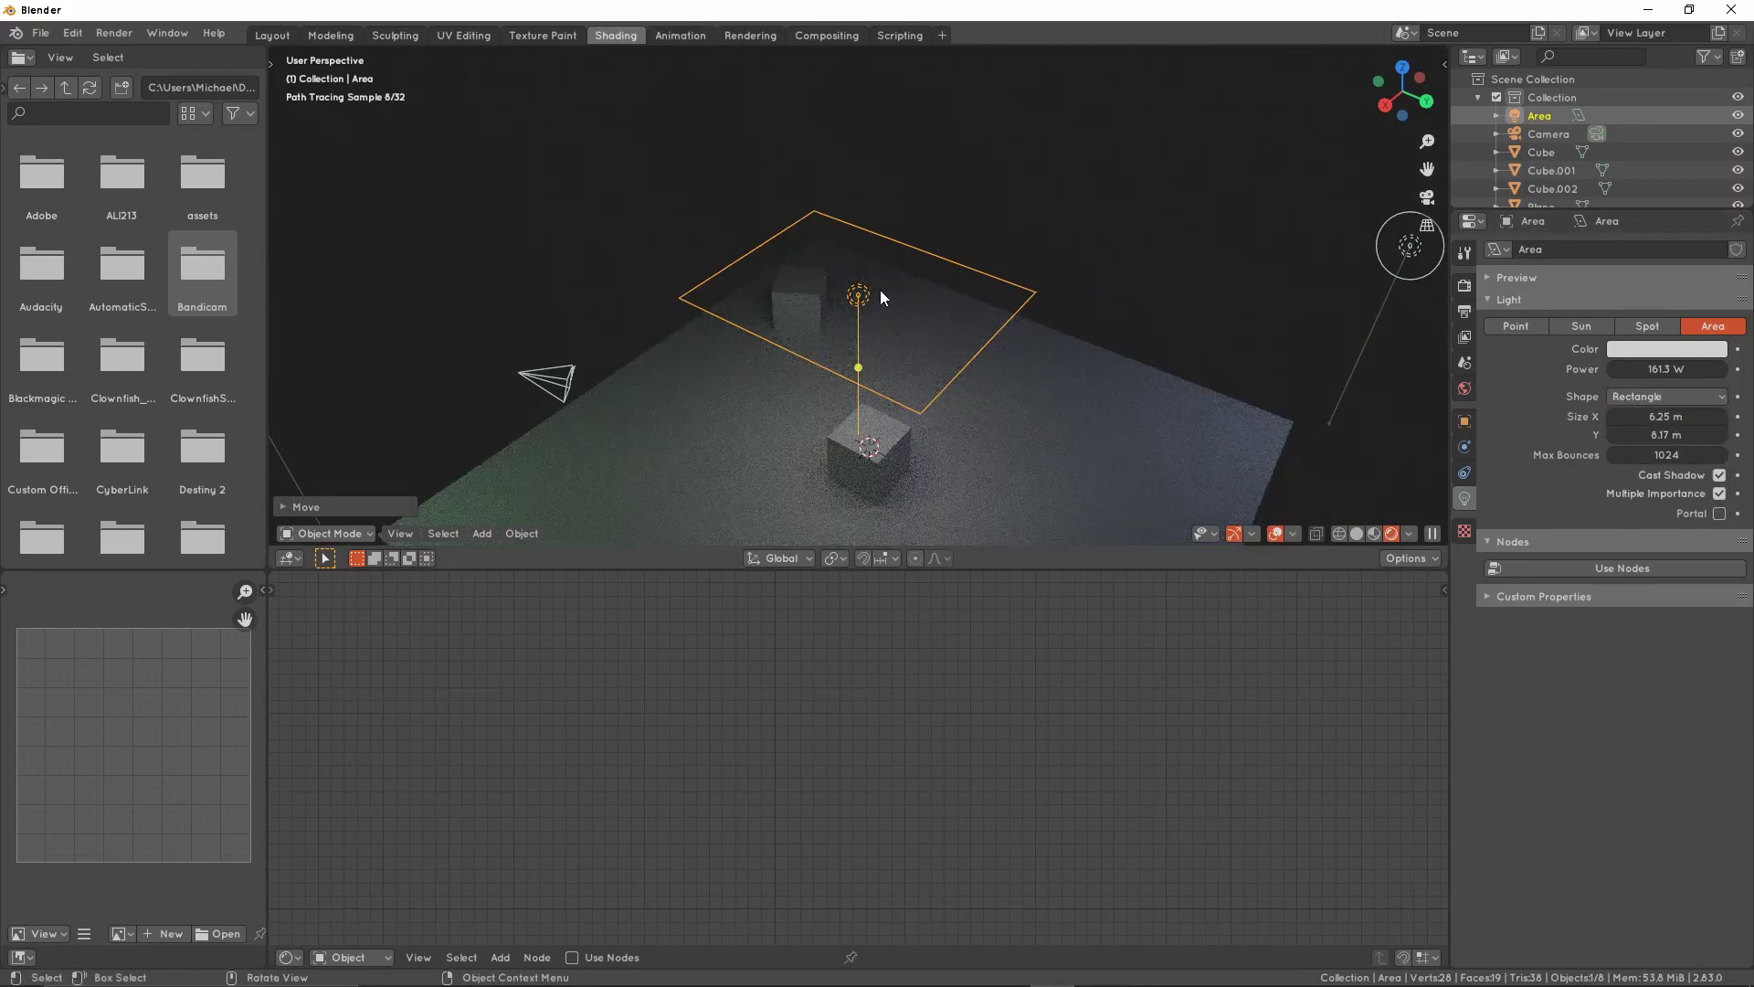
left_click(1676, 453)
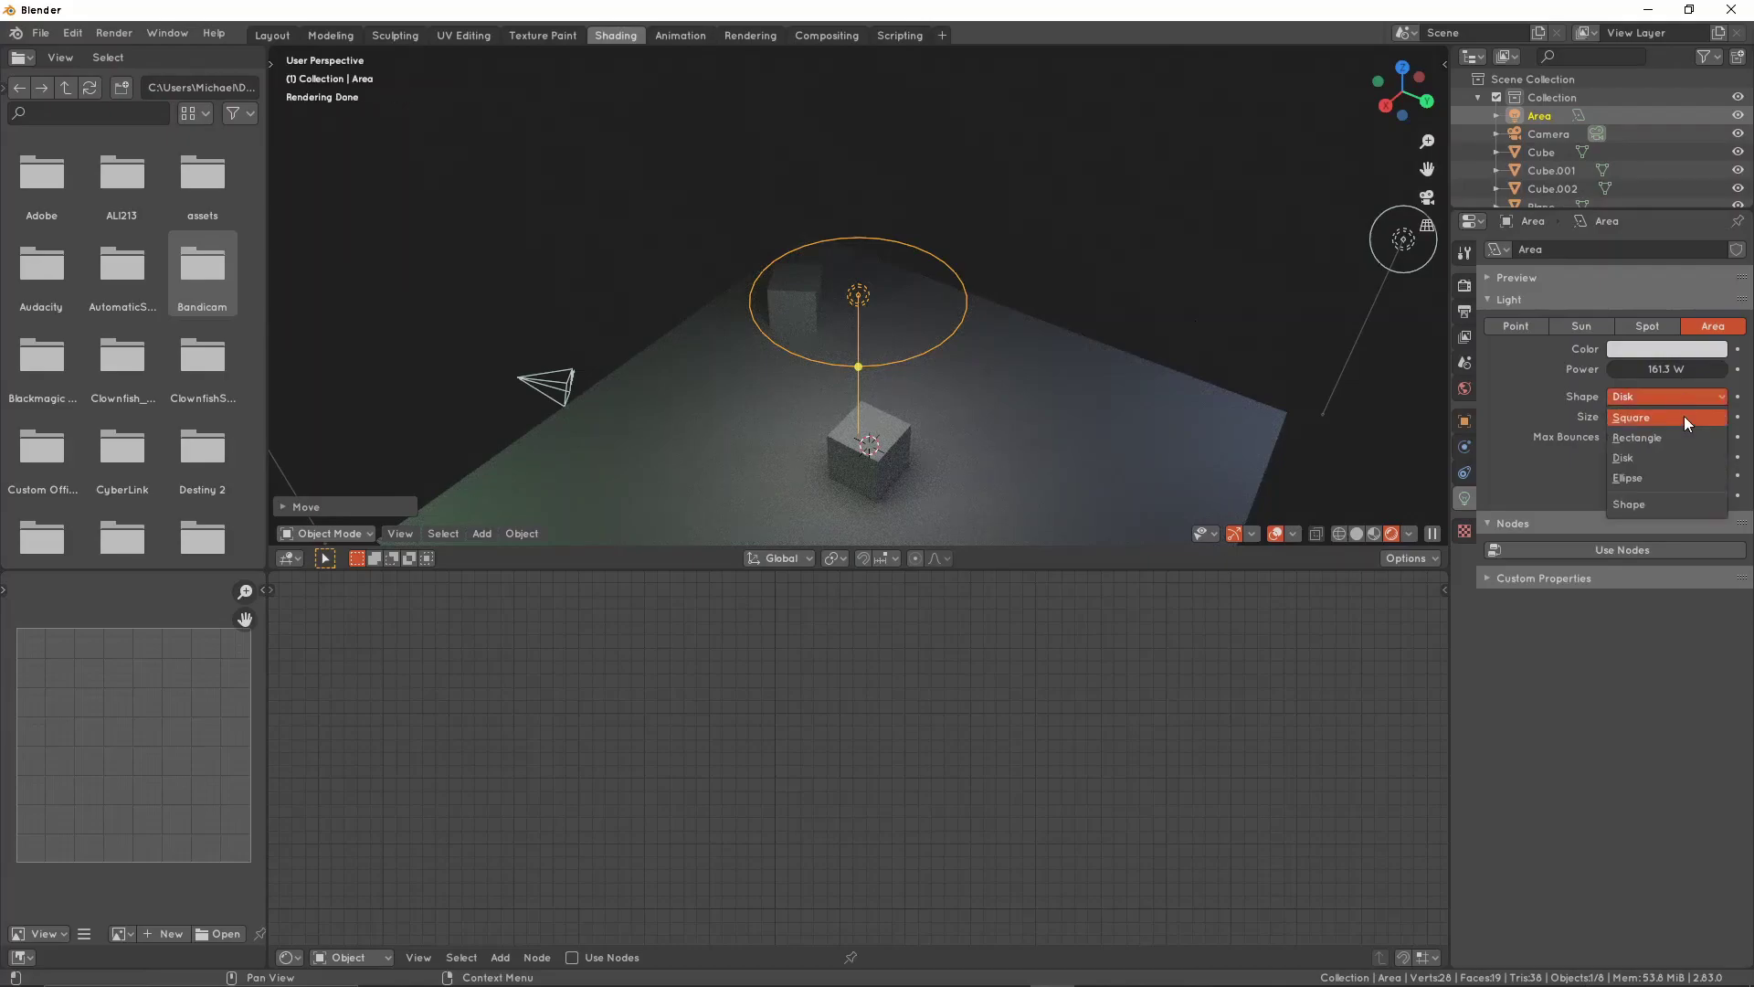
left_click(1690, 474)
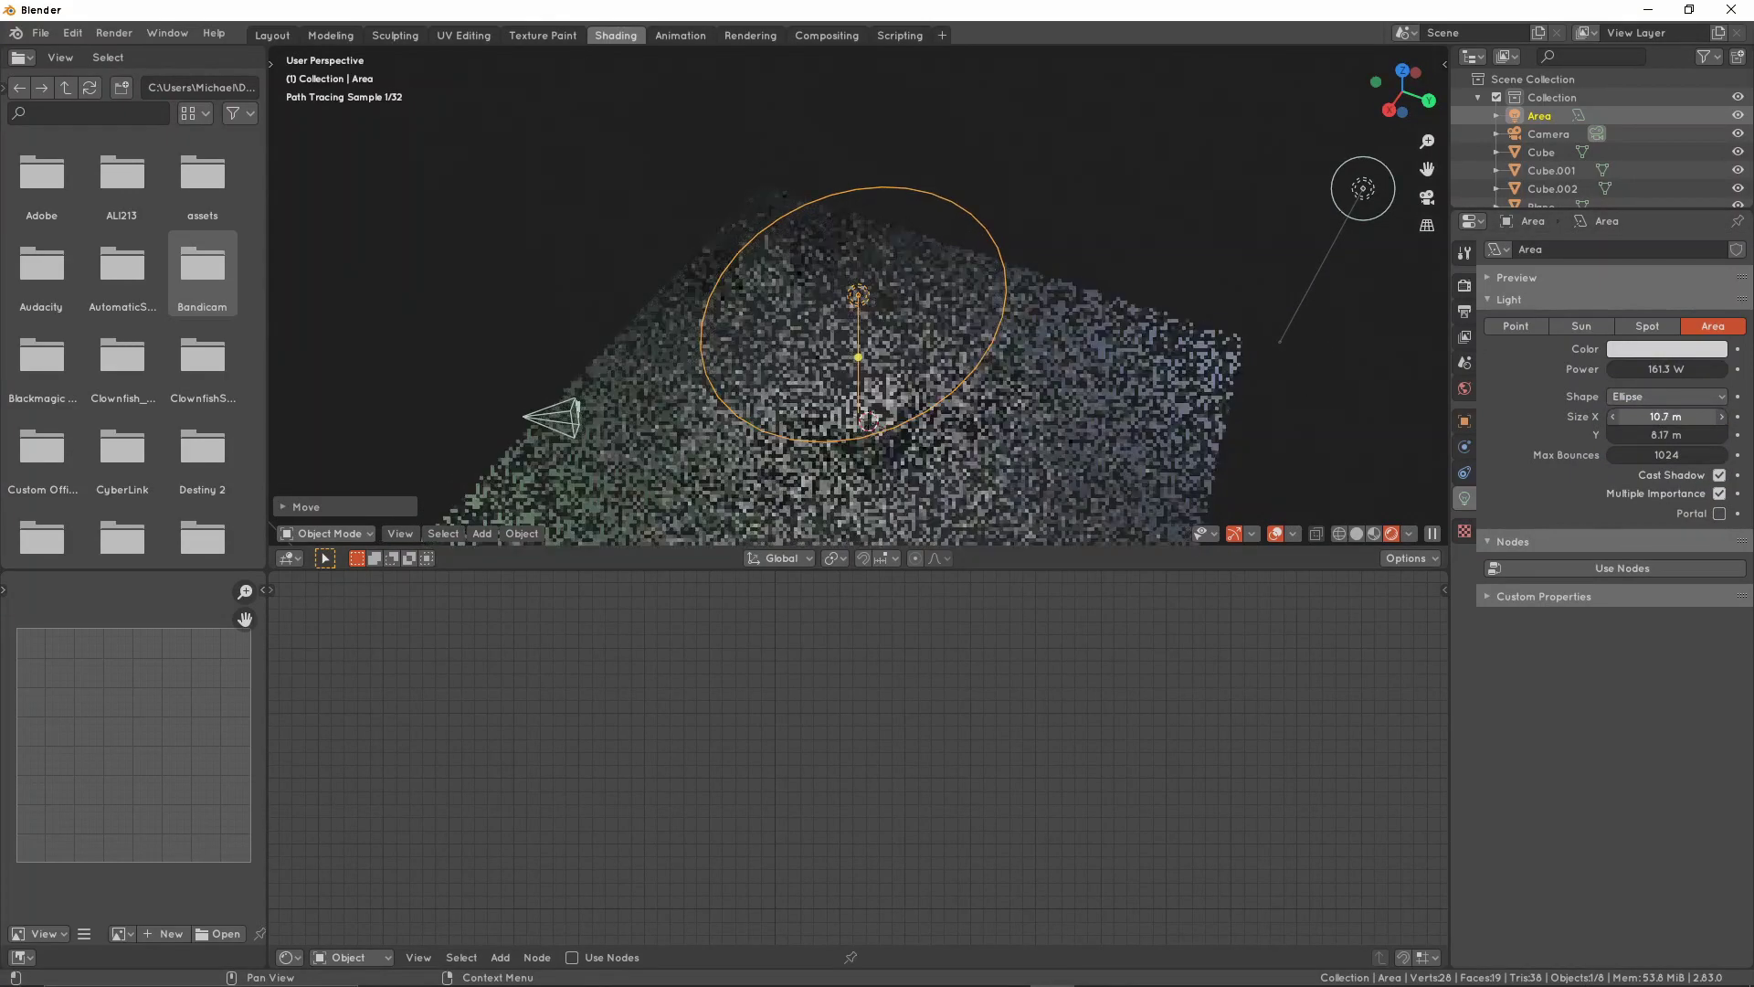
middle_click_drag(950, 336, 999, 269)
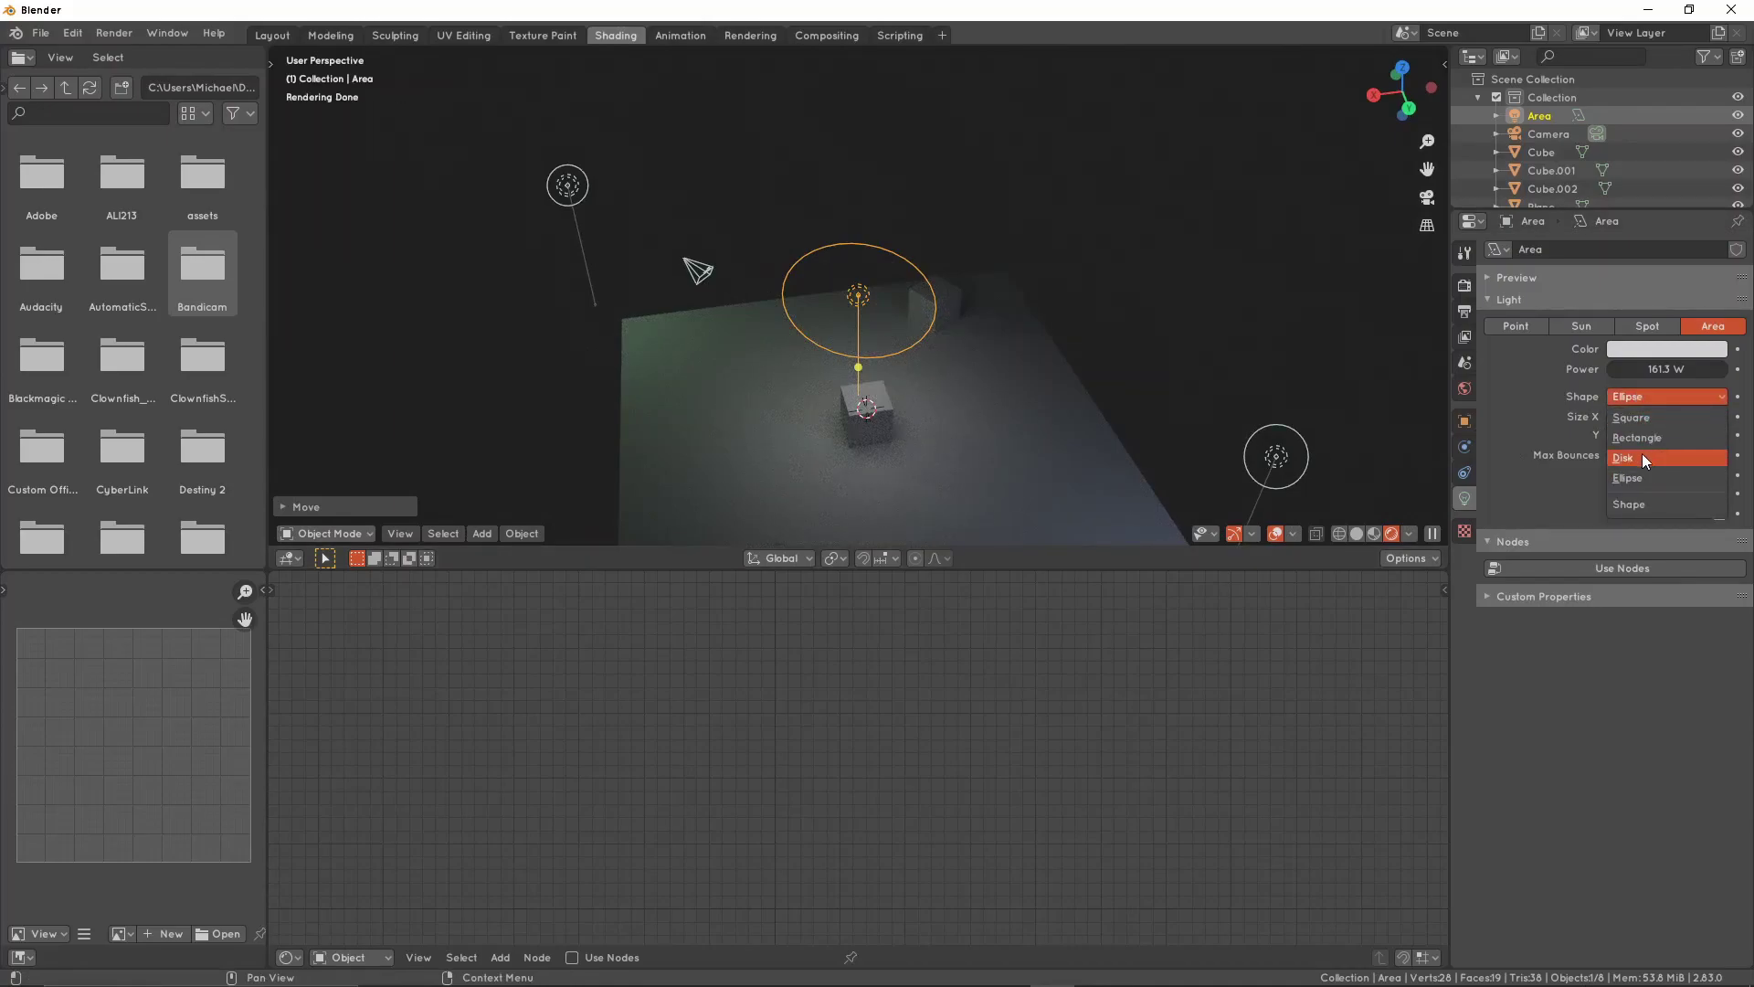
left_click(1643, 459)
Move the area light horizontally about 11.5 m to the plane's corner beside the outer cube
mouse_move(968, 292)
middle_mouse_down()
mouse_move(901, 239)
mouse_move(945, 270)
middle_mouse_up()
key("g")
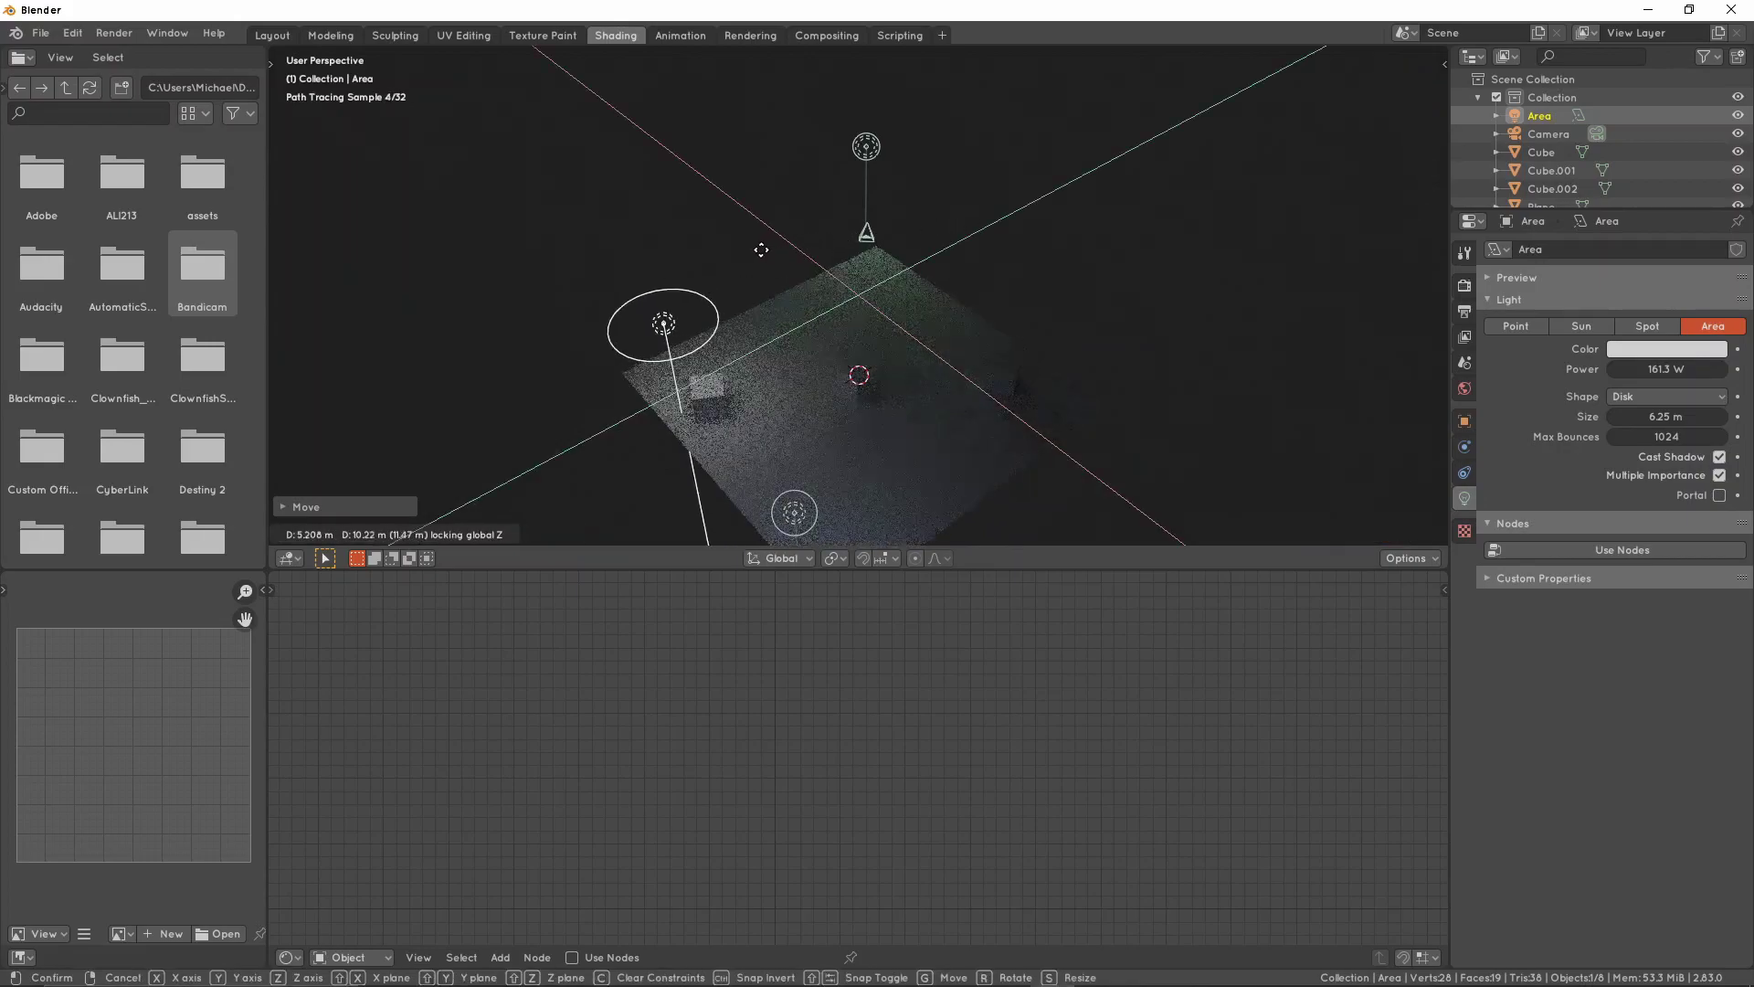
left_click(770, 248)
middle_click_drag(782, 223, 1010, 227)
Tilt the area light so it points inward across the plane, and fine-tune its position outside the corner
key("r")
key("r")
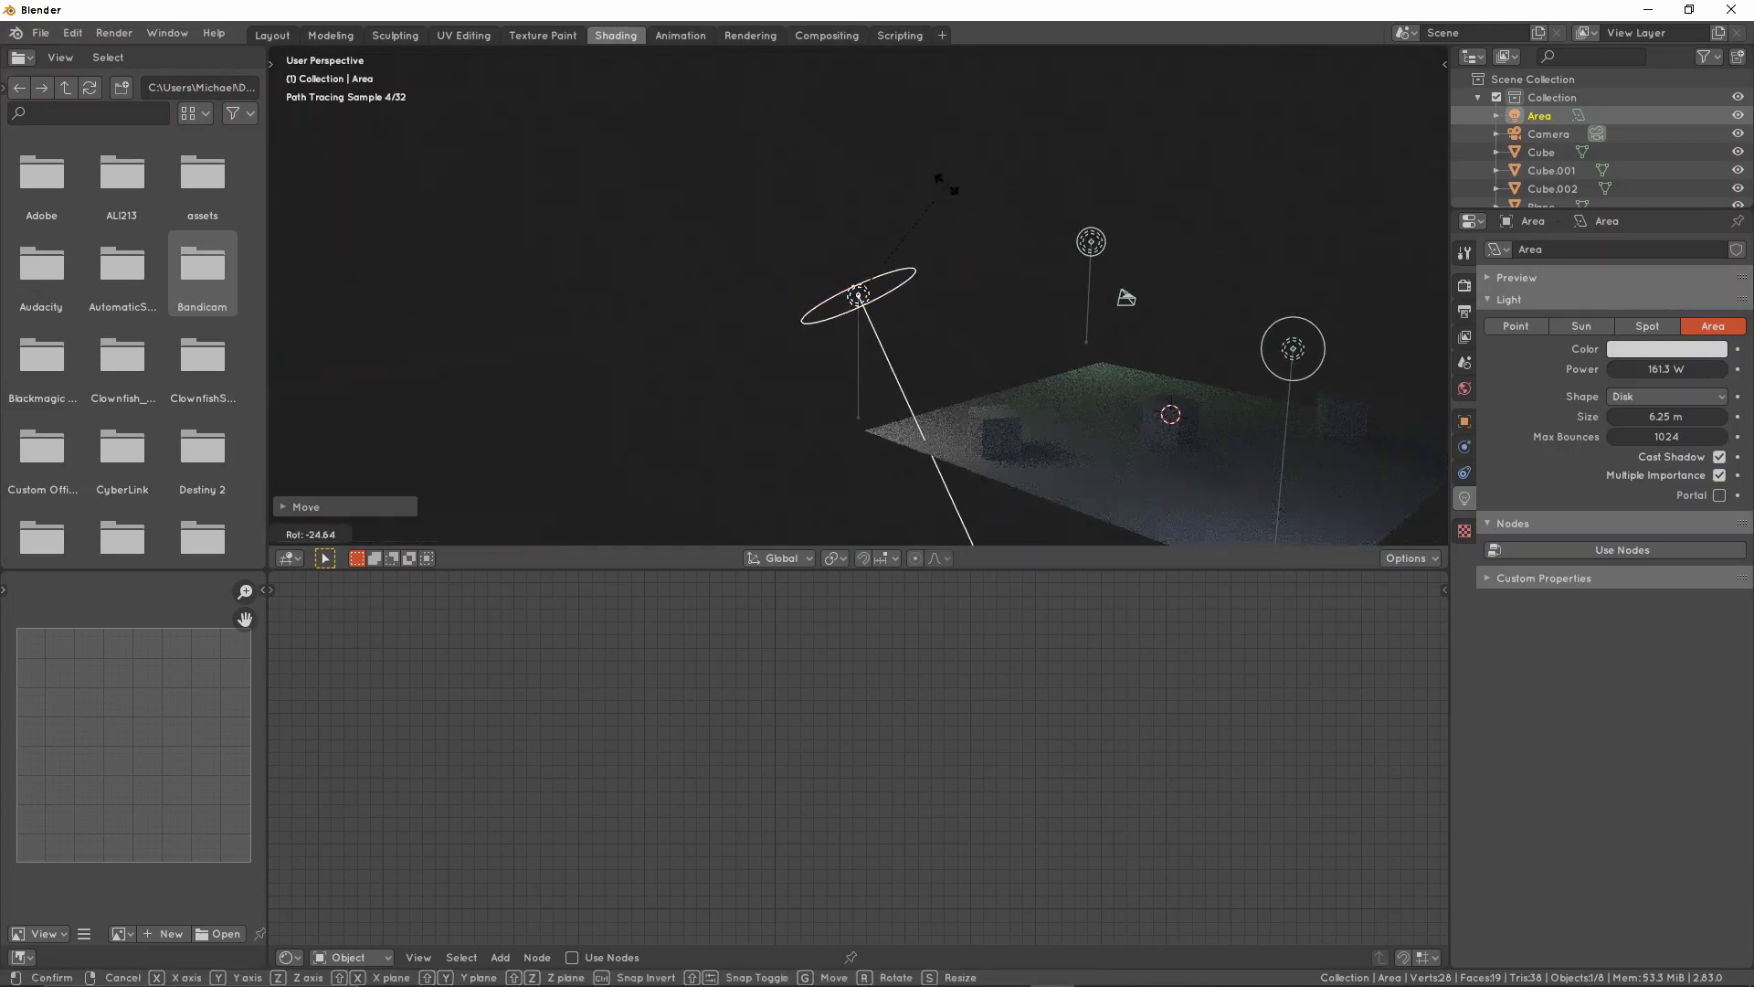
left_click(879, 160)
middle_click_drag(890, 164, 929, 232)
key("g")
left_click(1056, 303)
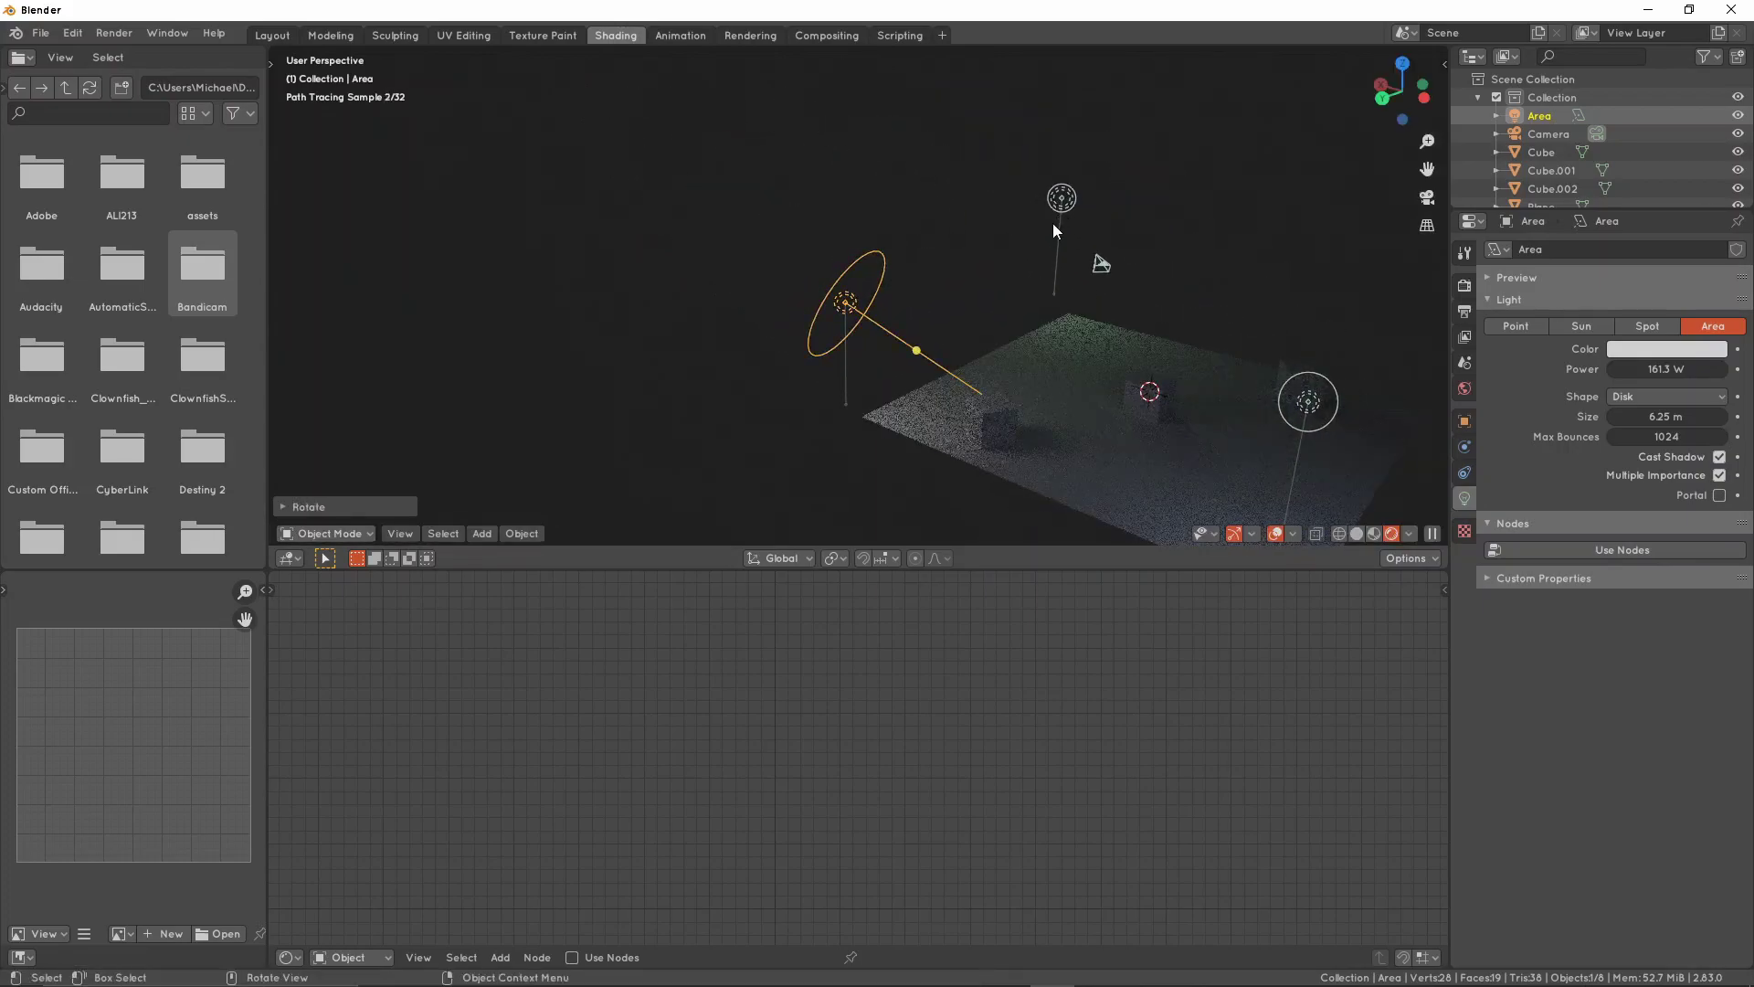
middle_click_drag(1054, 214, 1097, 240)
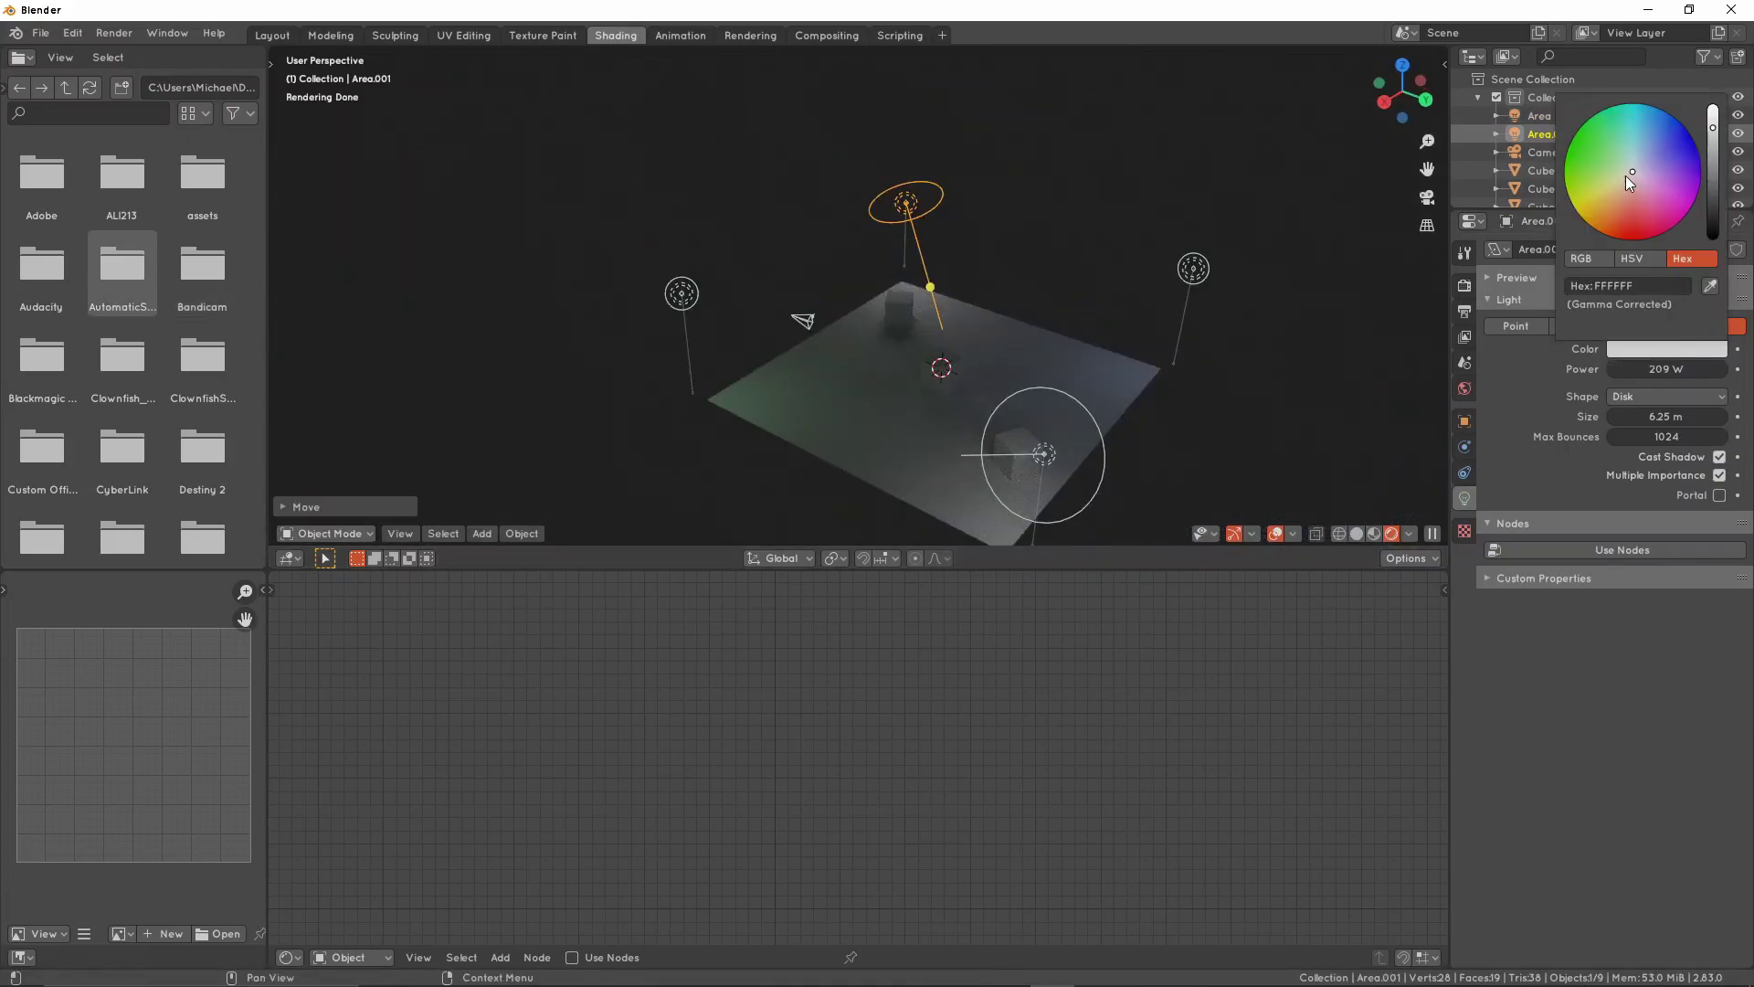
Tint the duplicated area light pale pink and the original area light pale purple, about hex EADDF9
left_click(1636, 179)
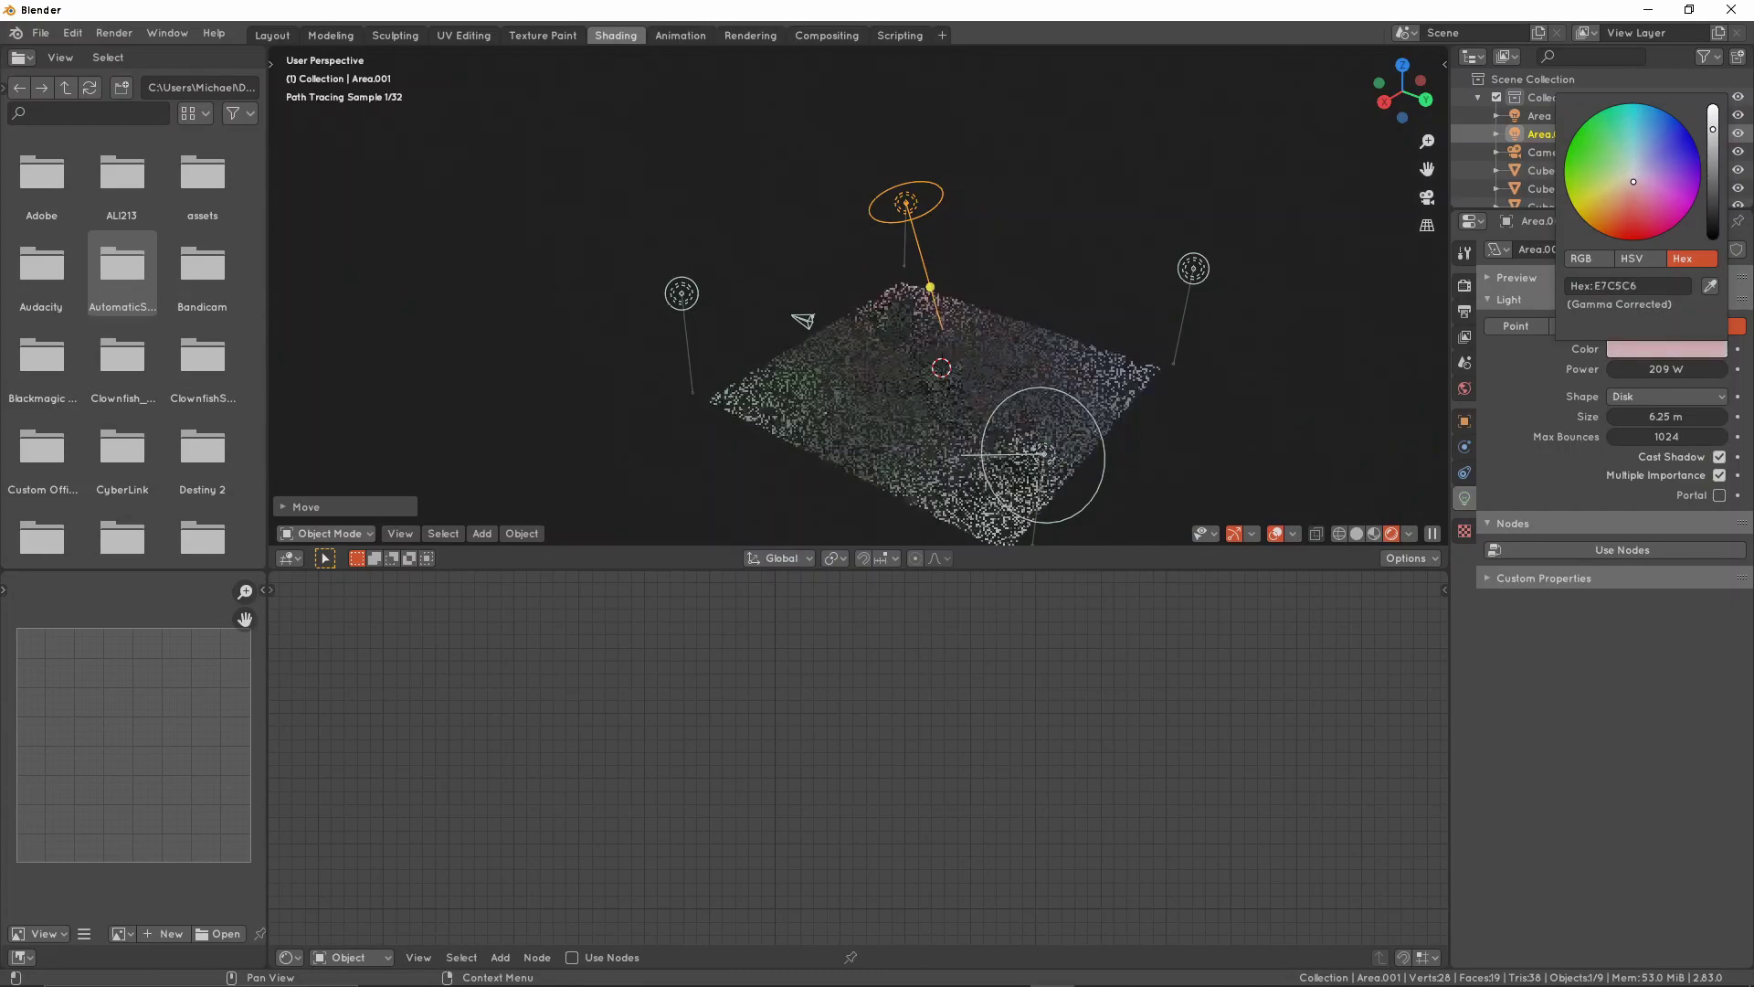
left_click(1055, 455)
left_click(1049, 454)
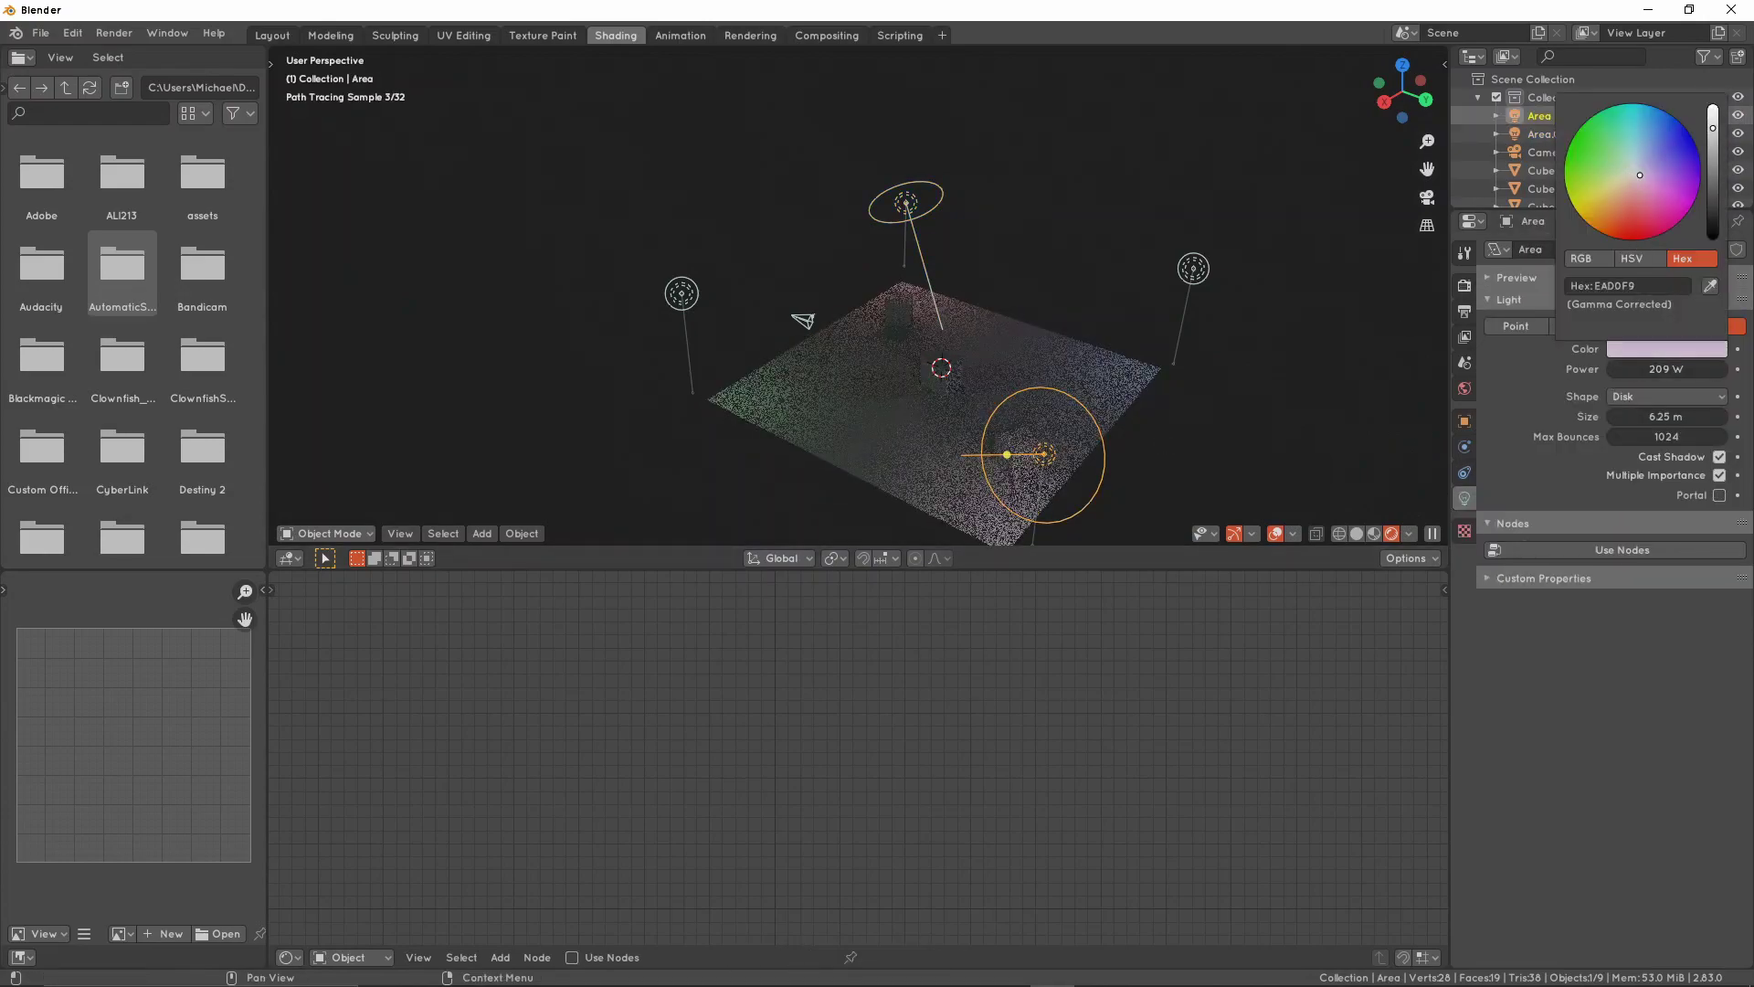
middle_click_drag(1206, 379, 1082, 382)
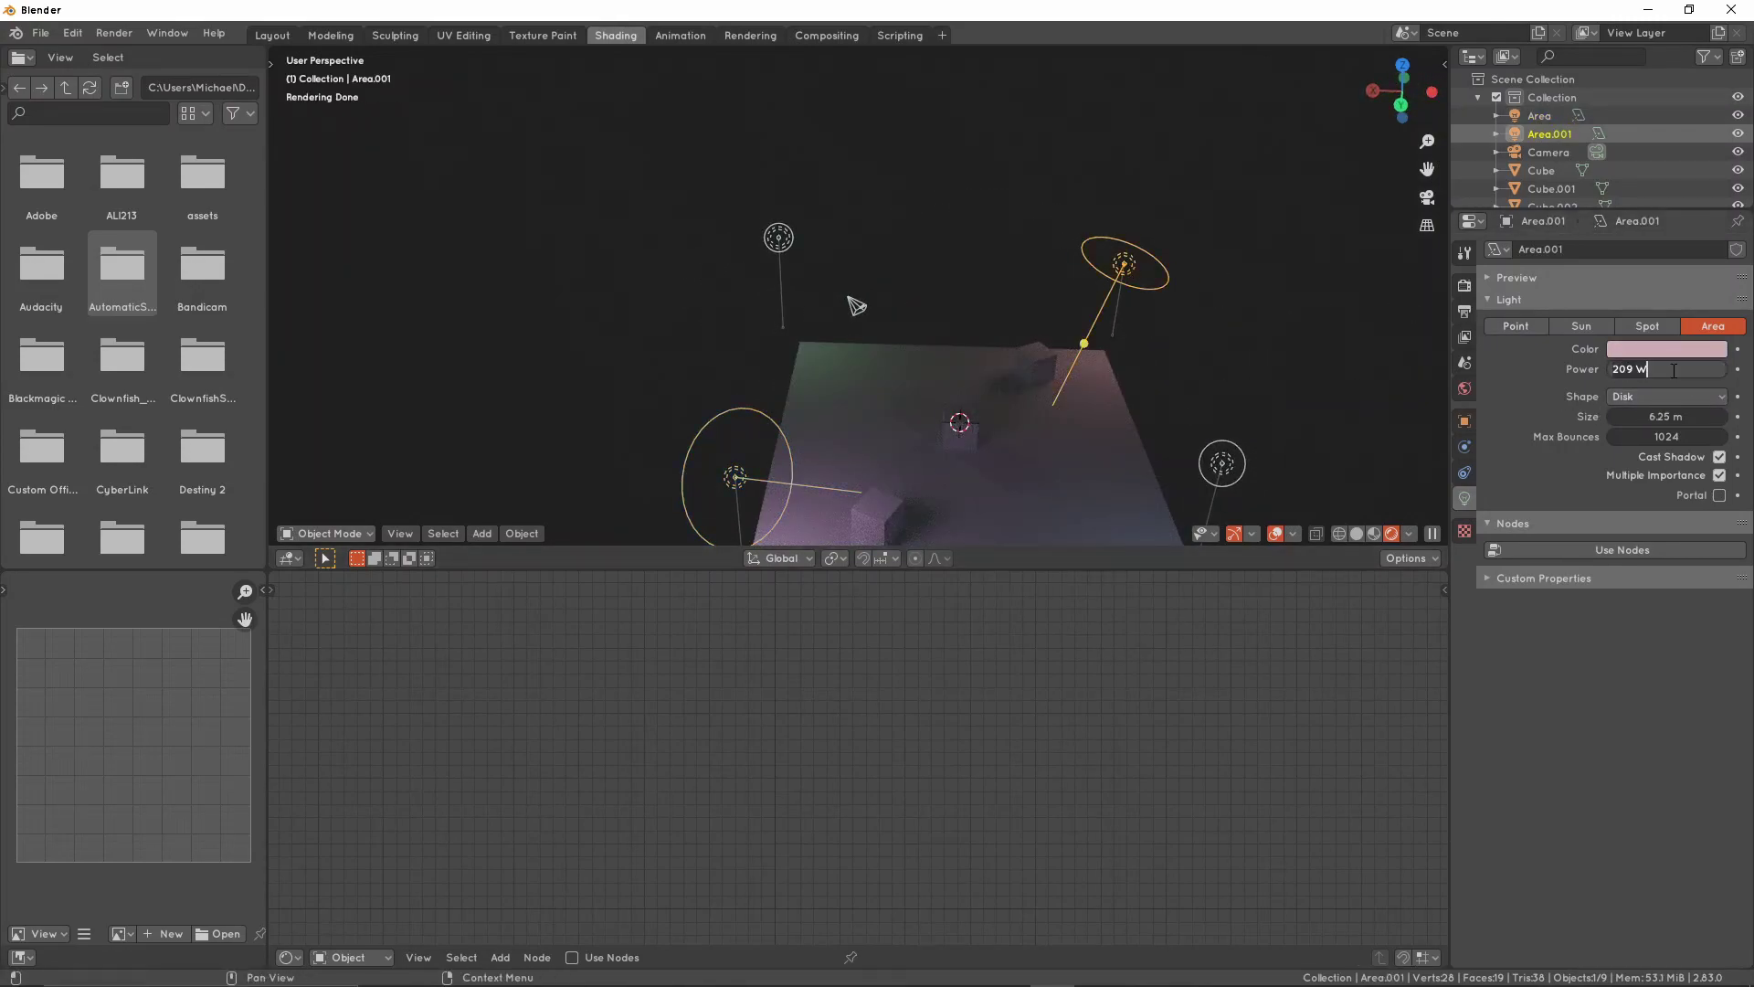
Select the original purple-tinted area light and adjust its disk size
left_click(1117, 422)
middle_click_drag(1266, 389, 1165, 245, "shift")
mouse_move(996, 342)
middle_mouse_down()
mouse_move(1202, 363)
mouse_move(1144, 343)
mouse_move(1188, 355)
middle_mouse_up()
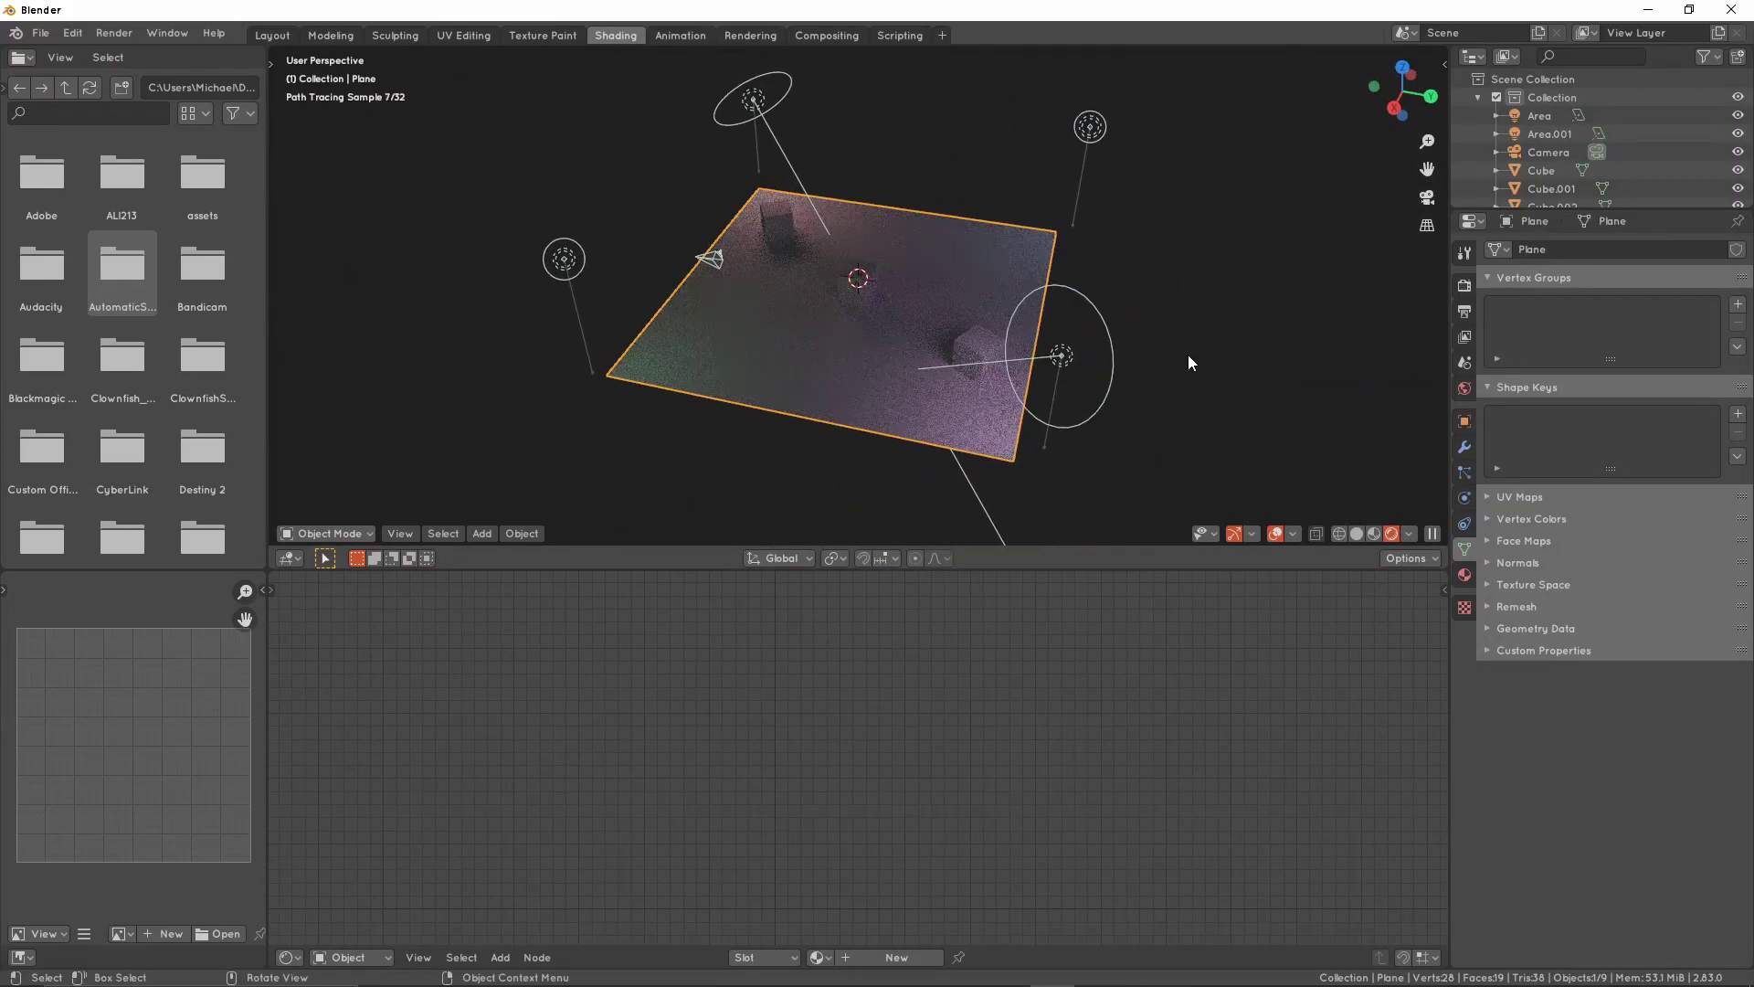
left_click(1061, 358)
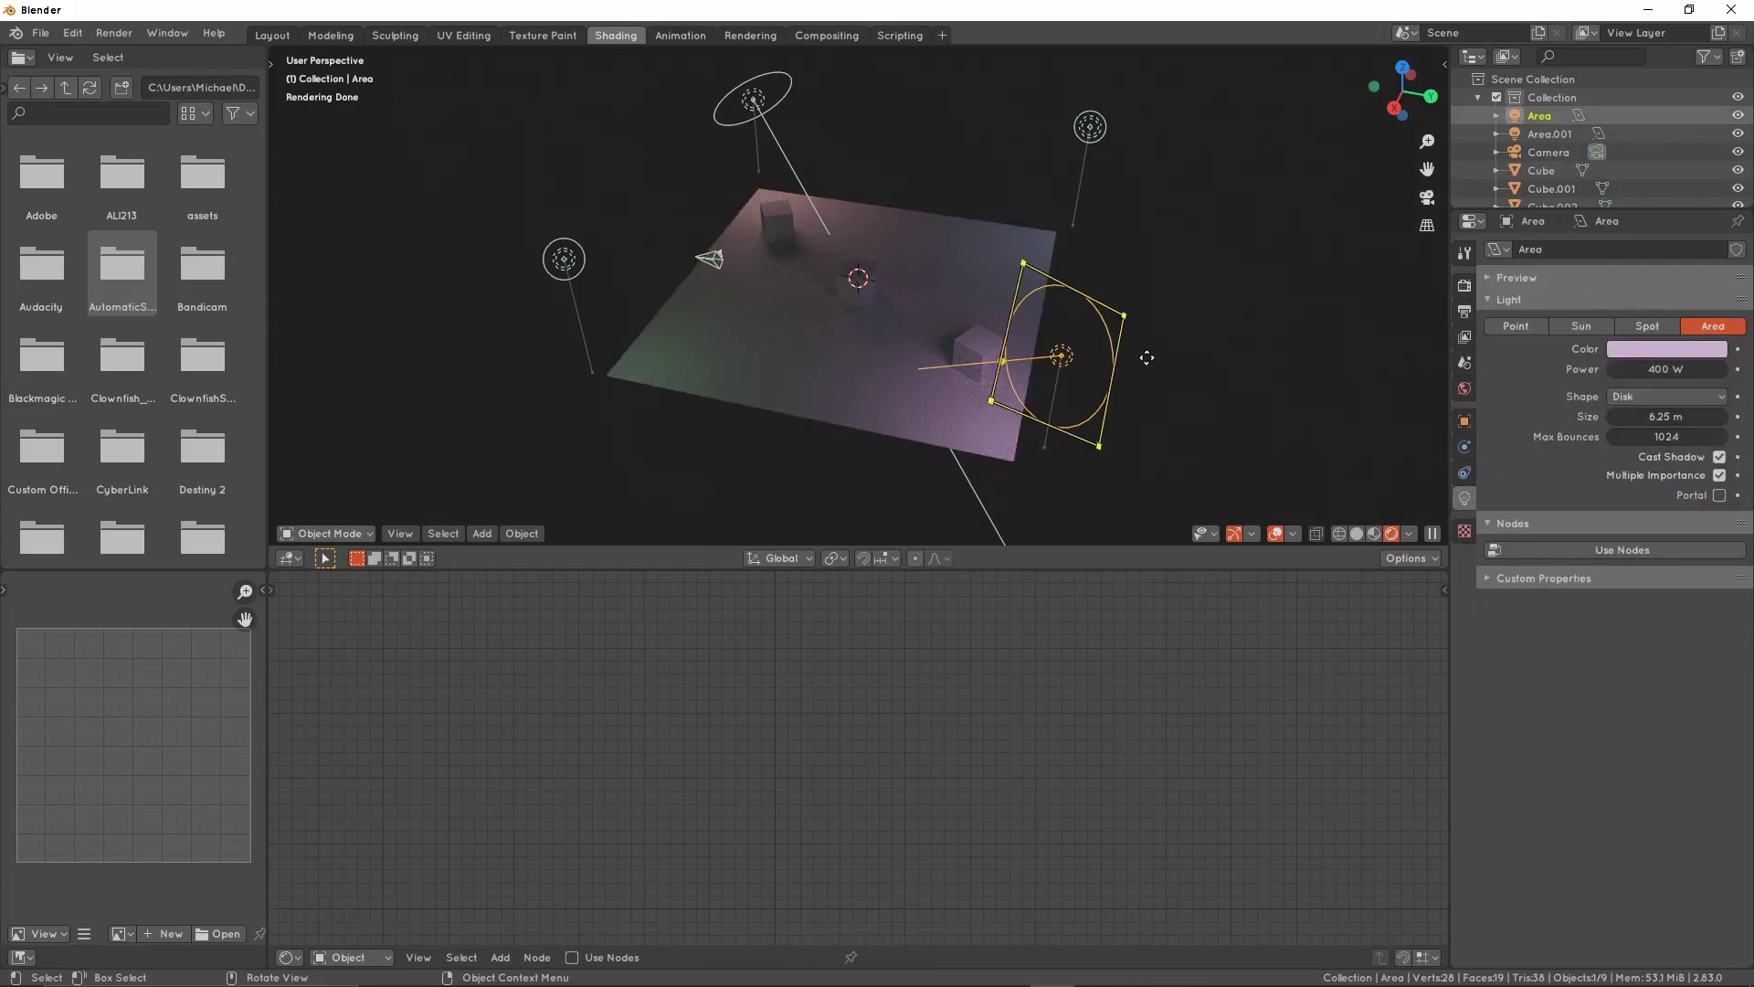
middle_click_drag(1083, 358, 1115, 342)
left_click_drag(1667, 416, 1713, 415)
middle_click_drag(1129, 402, 1021, 398)
left_click(1021, 398)
Add a spot light at the scene's center and raise it along the Z axis above the middle cube
middle_click_drag(1022, 398, 910, 276)
left_click(931, 298)
key("shift+a")
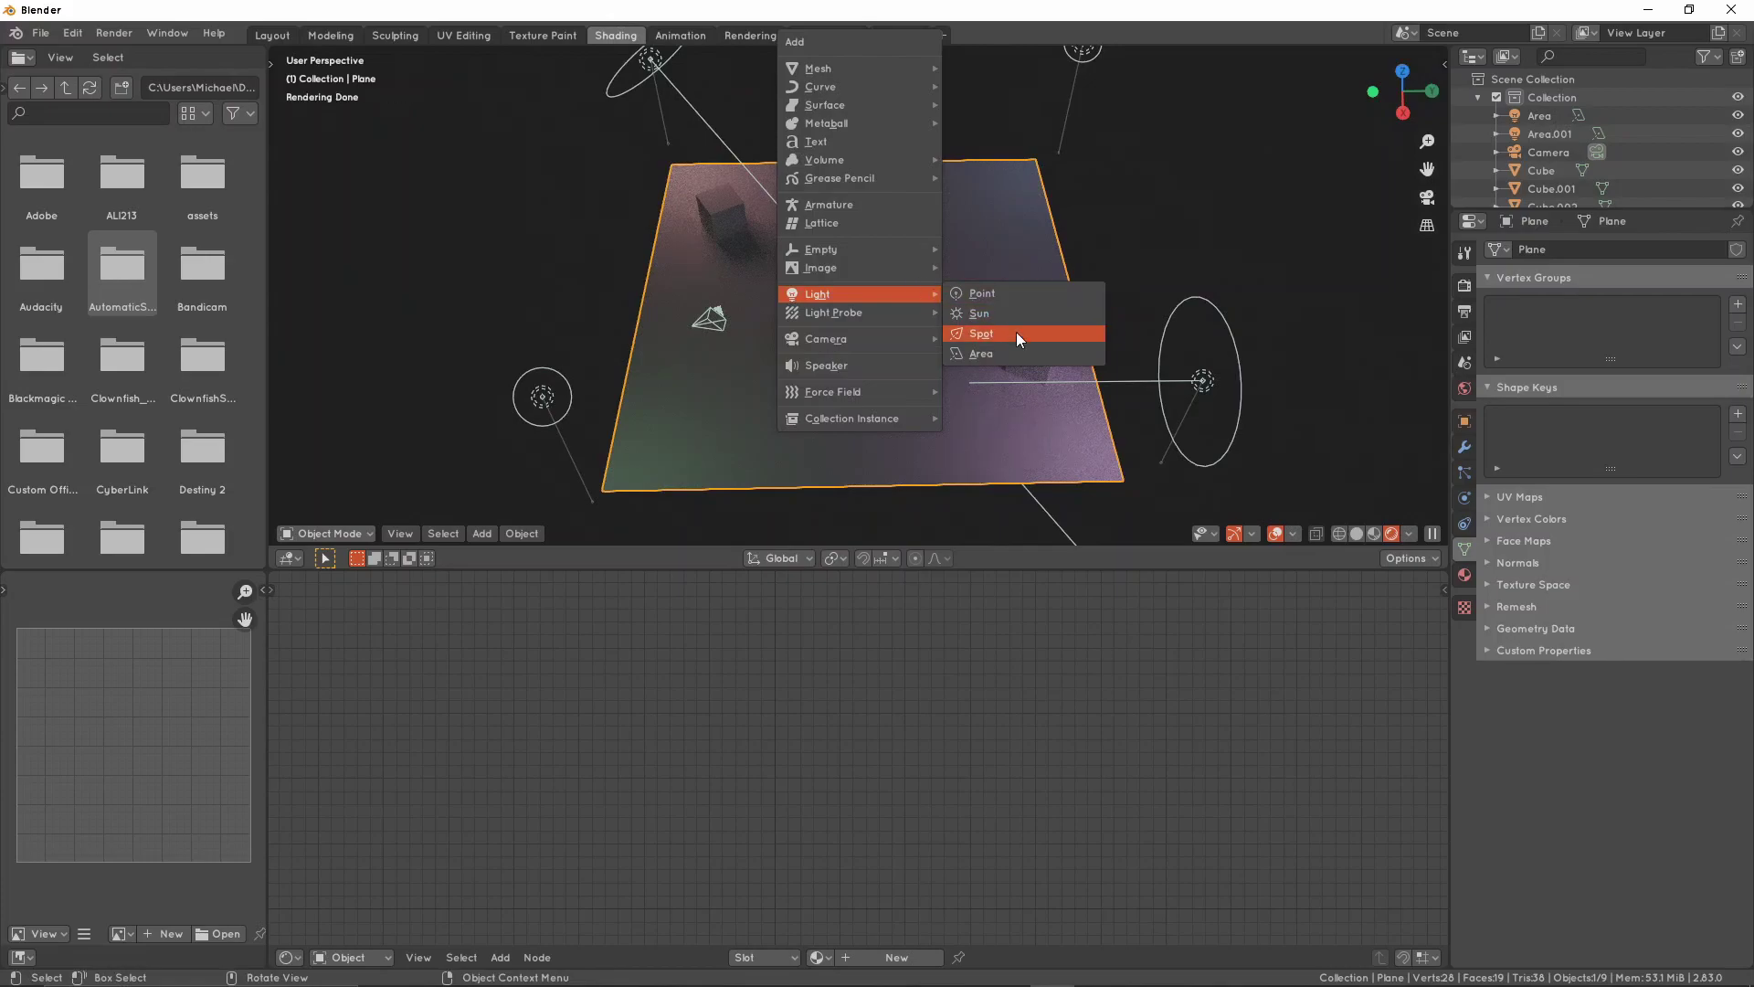
left_click(1006, 331)
key("g")
key("z")
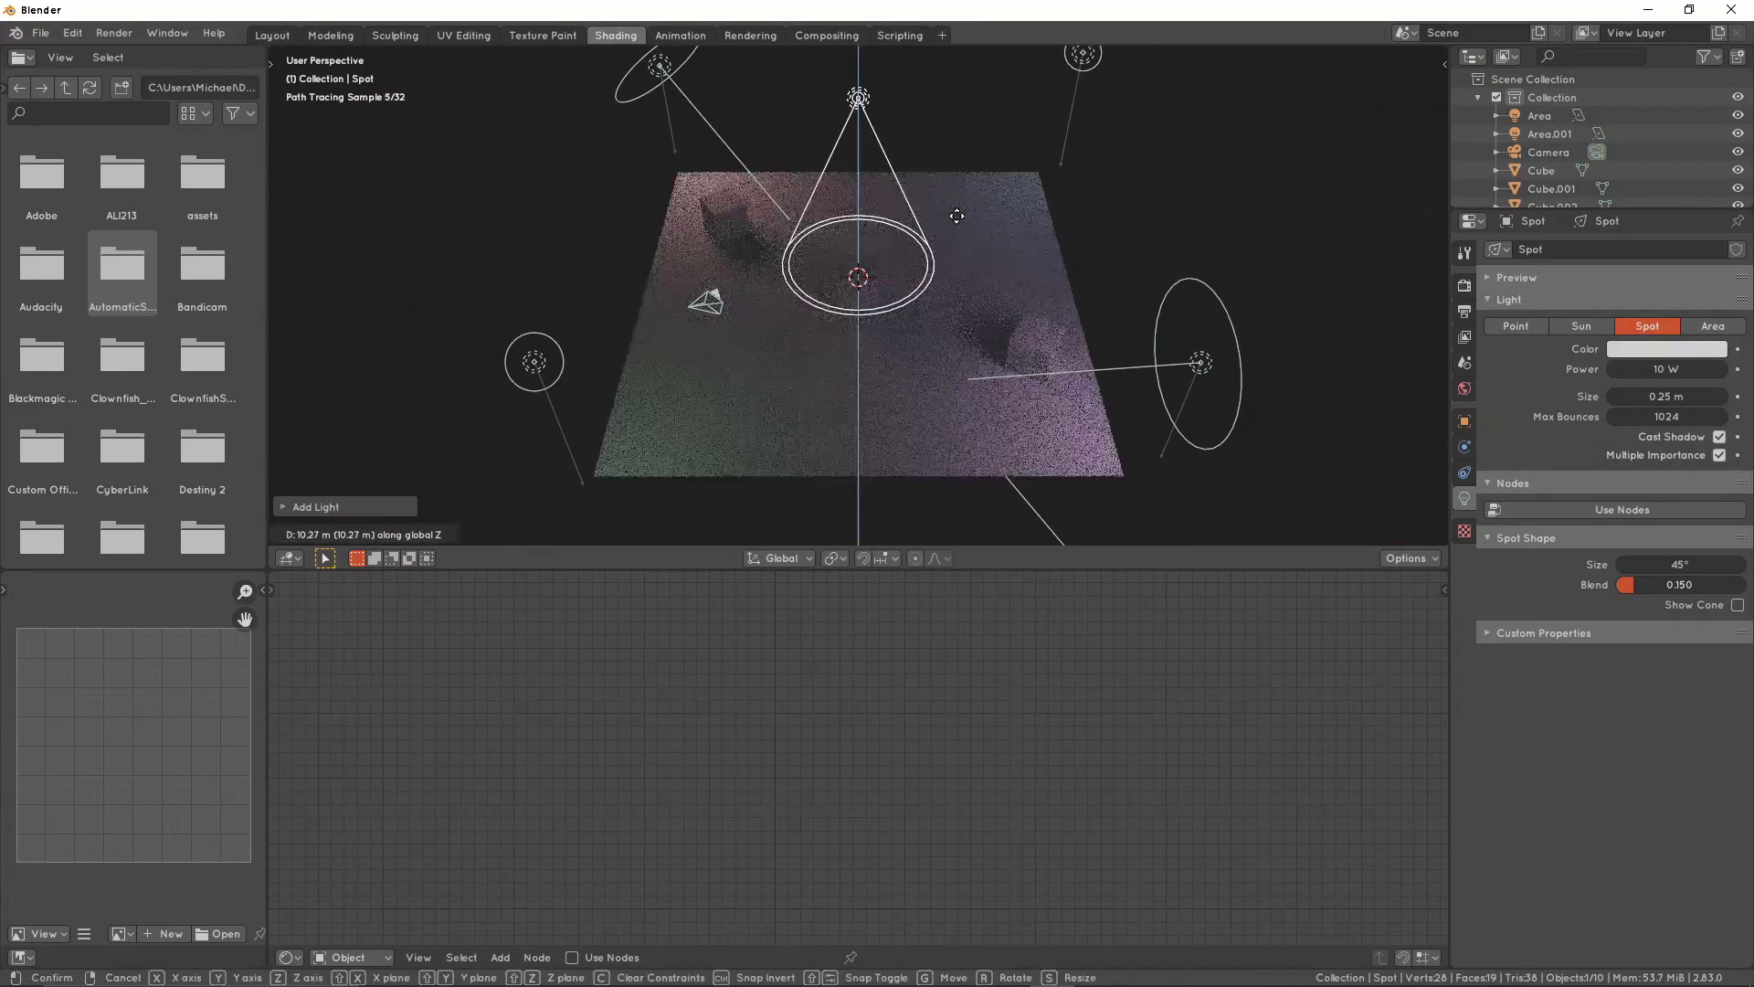
left_click(956, 172)
key("ctrl+z")
key("g")
key("z")
left_click(903, 259)
Try scaling the spot light to different cone sizes
key("KP_Decimal")
scroll(874, 254, "down", 8)
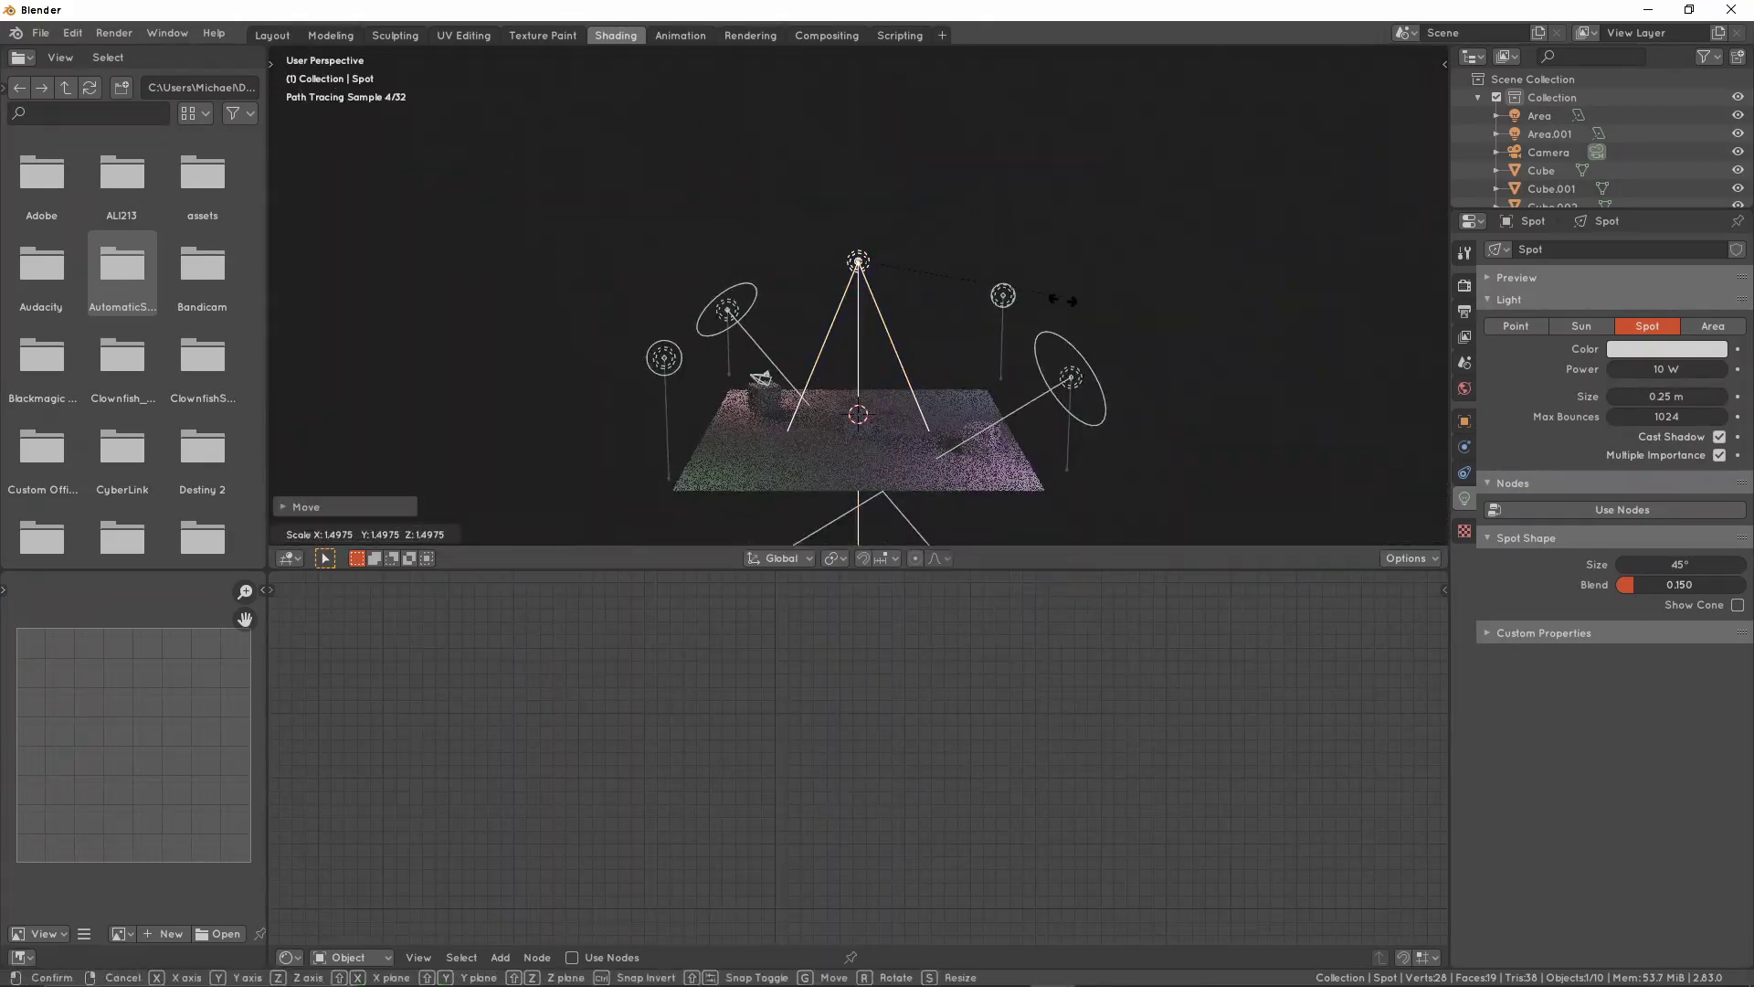
right_click(996, 295)
scroll(999, 309, "down", 4)
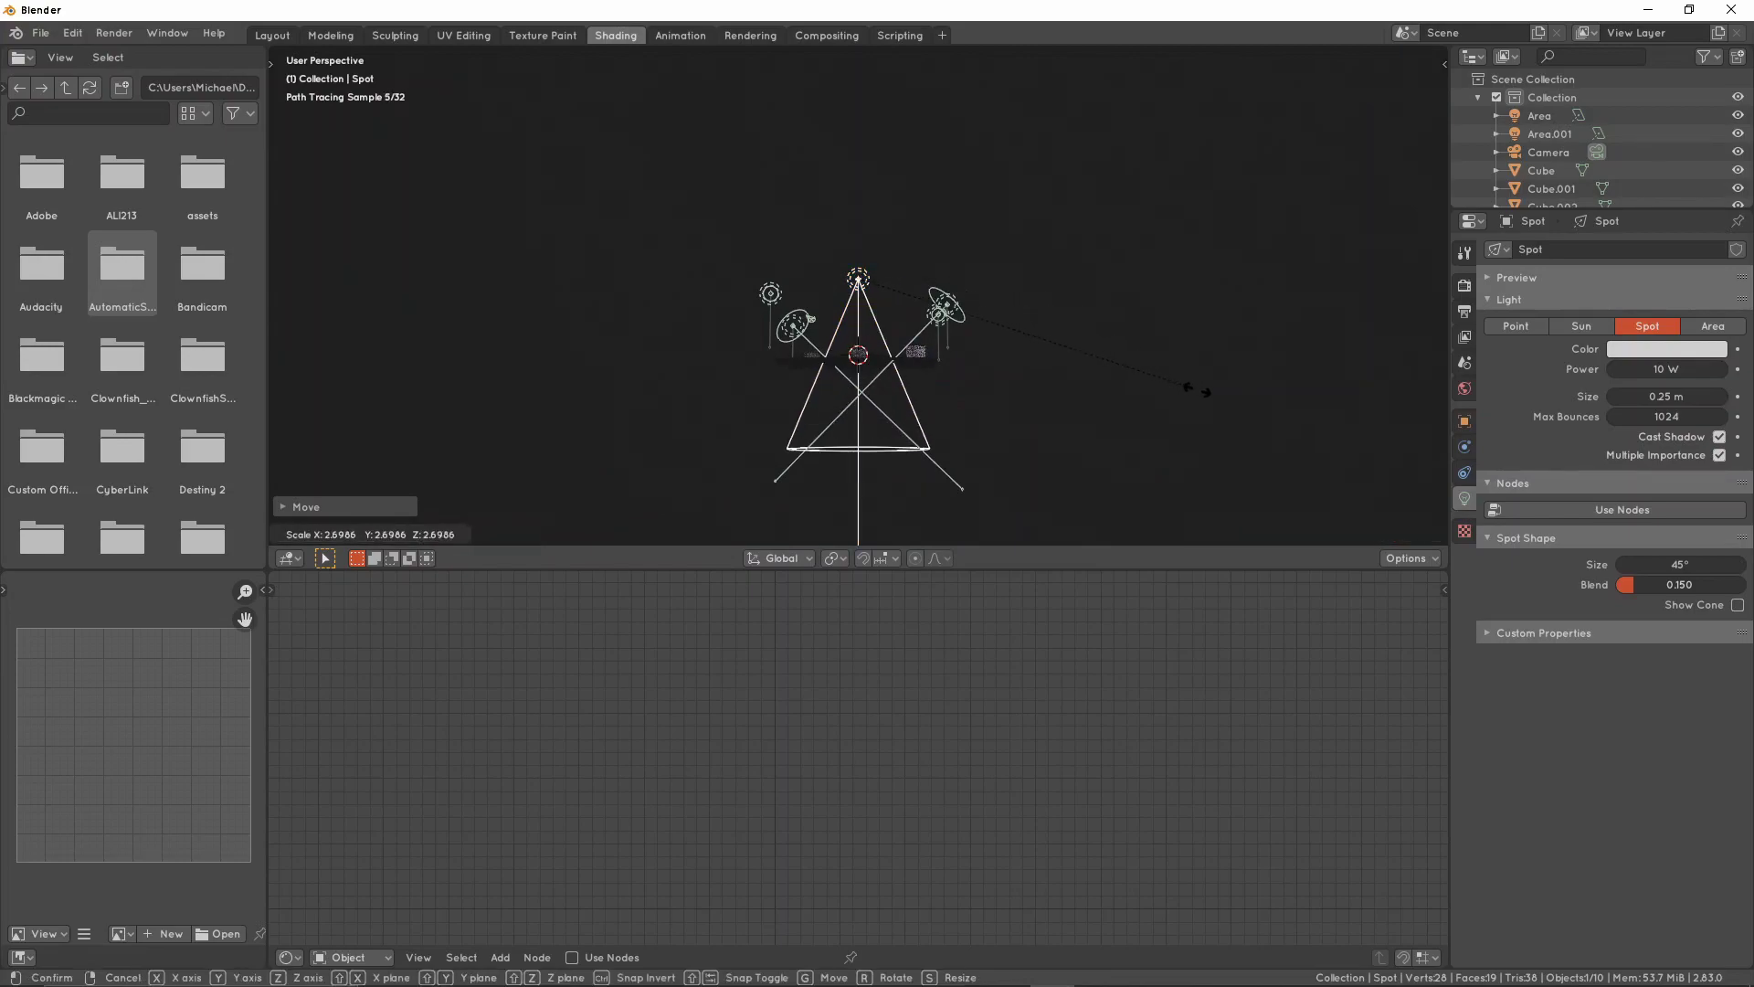
right_click(1195, 331)
scroll(1192, 332, "up", 3)
middle_click_drag(1193, 332, 1078, 299)
key("s")
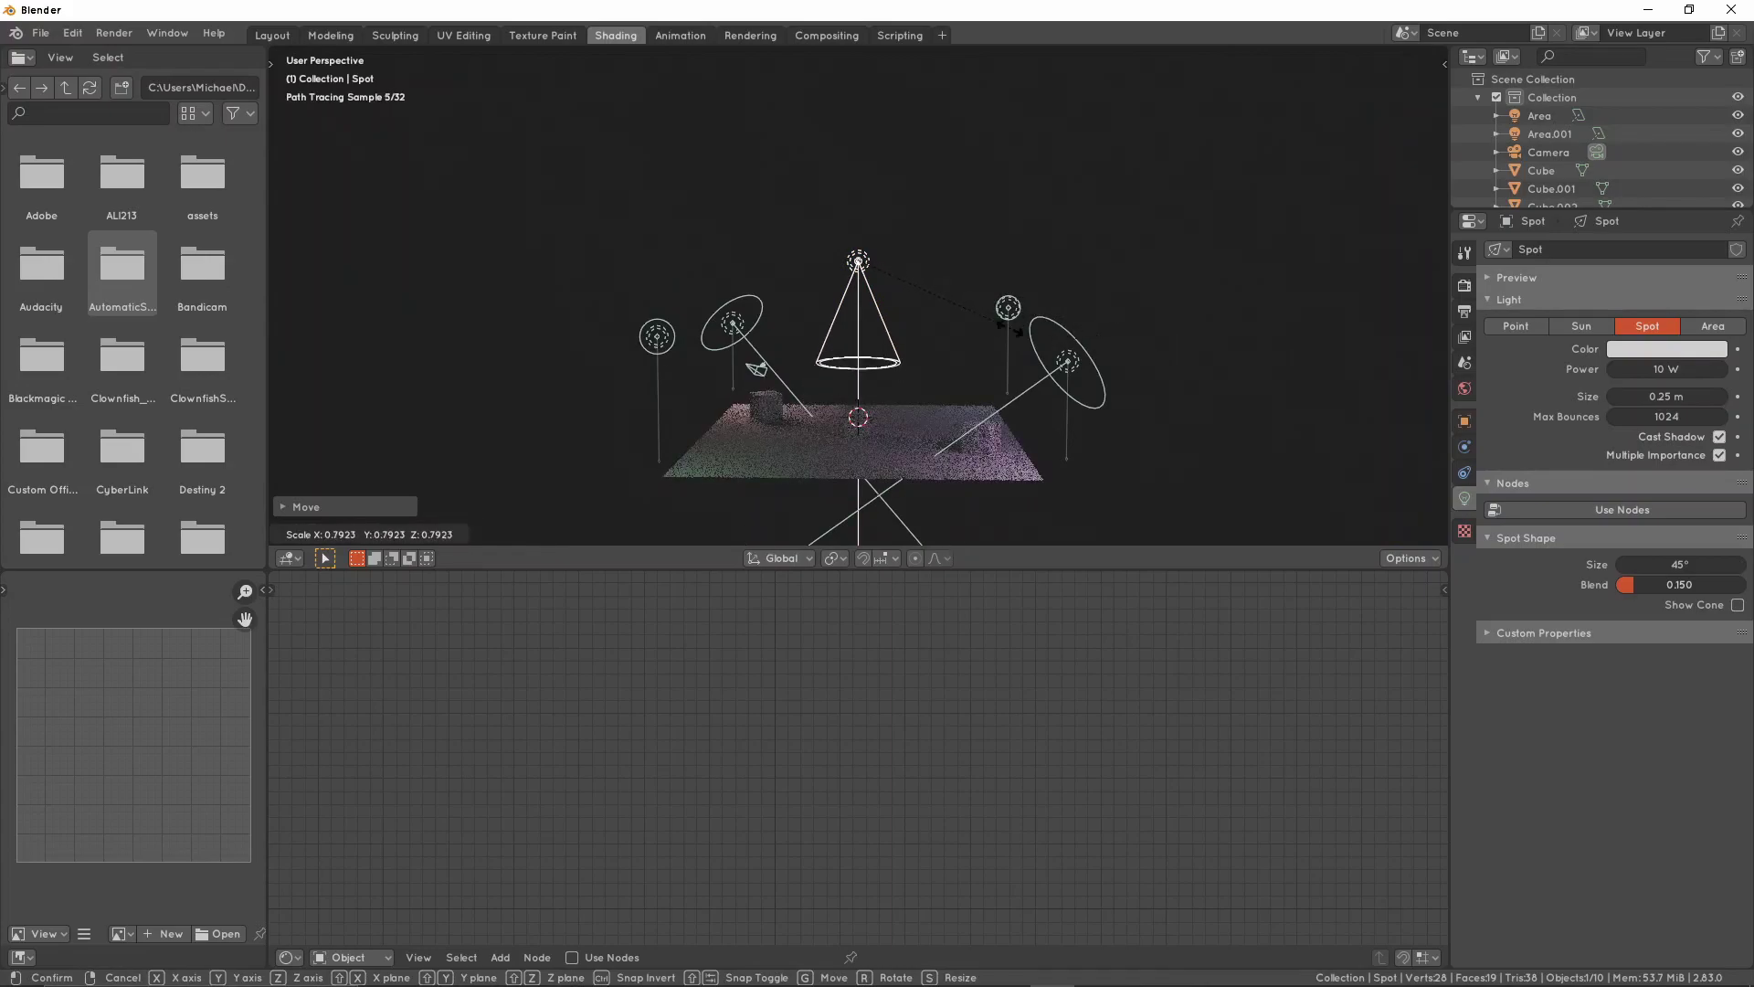
right_click(1122, 335)
Scale the spot light above the middle of the plane
middle_click_drag(1122, 334, 987, 318)
scroll(938, 350, "up", 2)
key("s")
scroll(1028, 329, "up", 2)
scroll(1022, 311, "down", 3)
scroll(1004, 336, "down", 2)
scroll(1001, 347, "up", 2)
key("s")
left_click(992, 387)
middle_click_drag(992, 386, 903, 386)
scroll(903, 385, "up", 1)
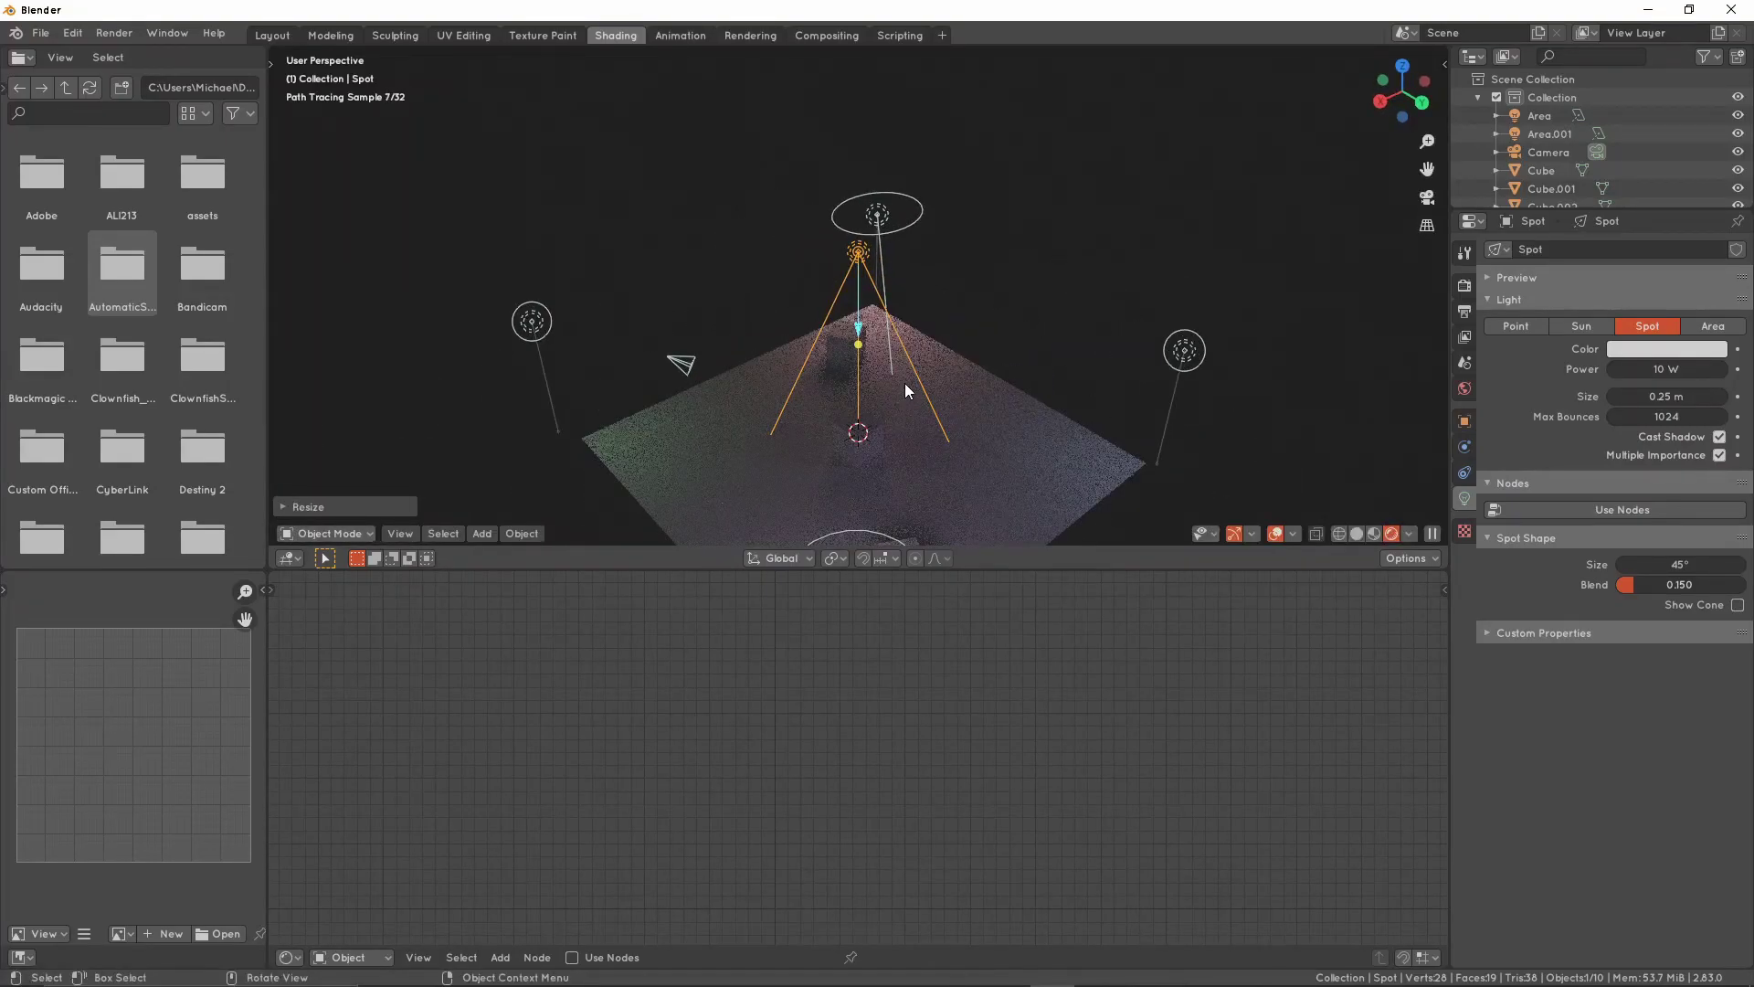
Raise the spot light along the Z axis, higher above the middle cube
key("g")
key("z")
left_click(859, 272)
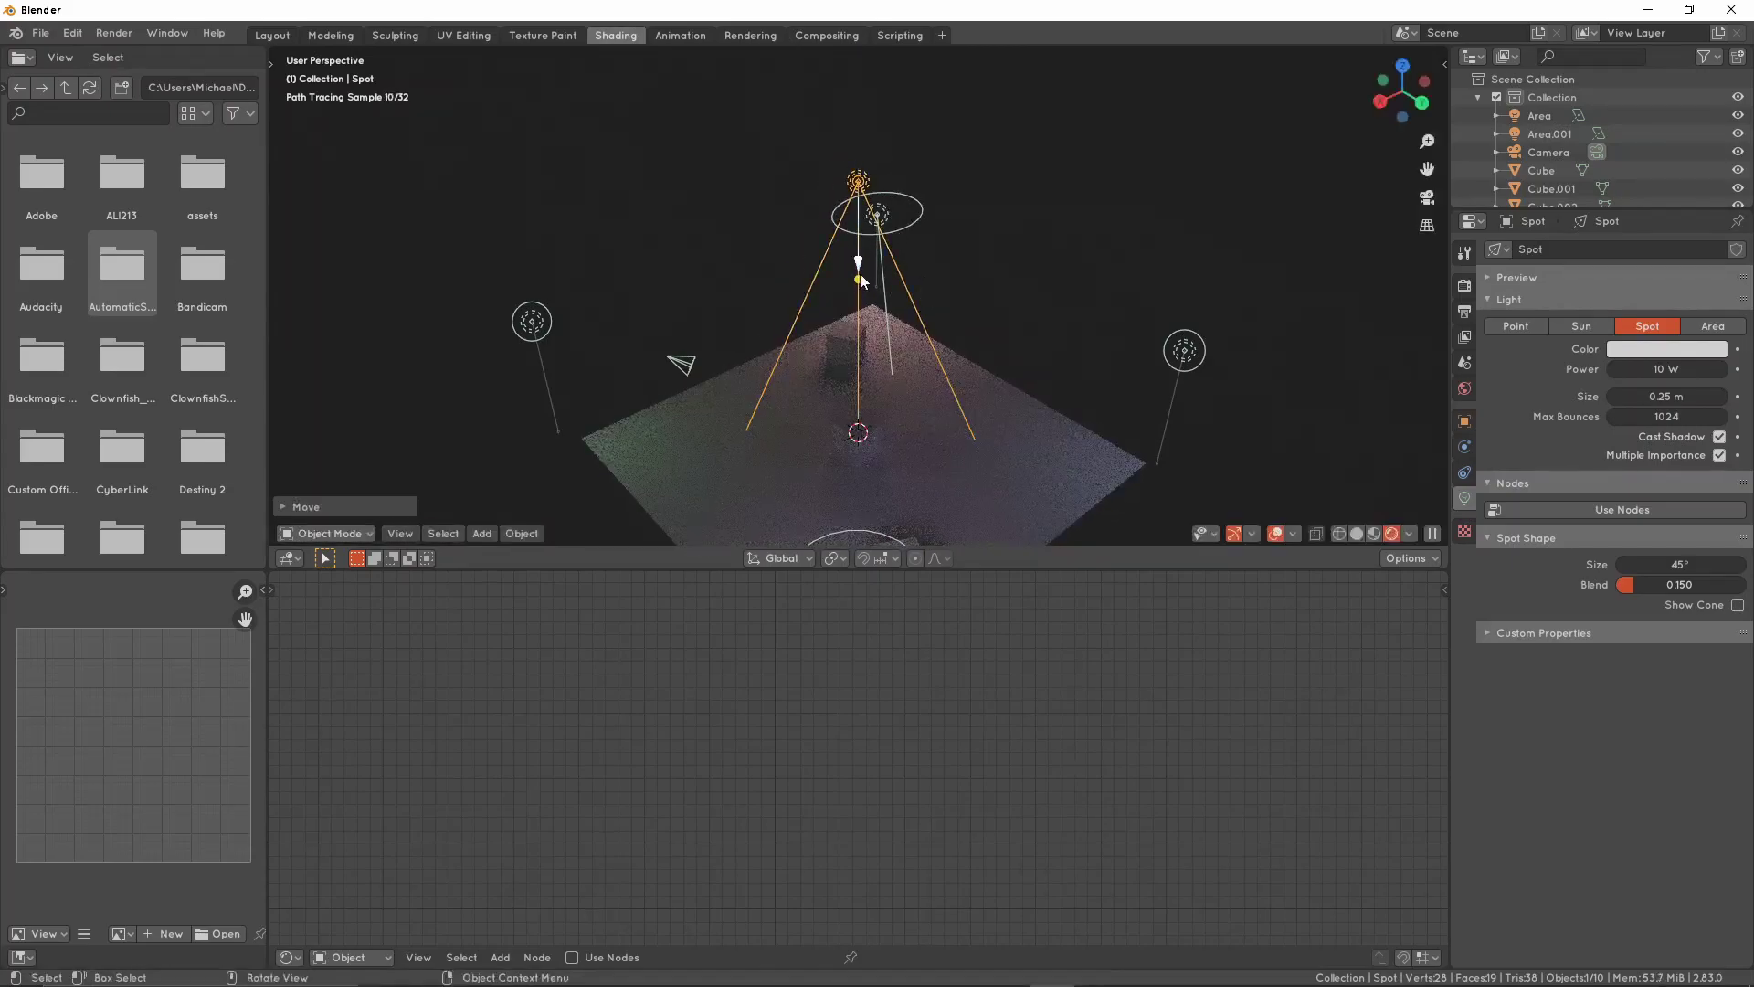
middle_click_drag(859, 272, 950, 289)
key("s")
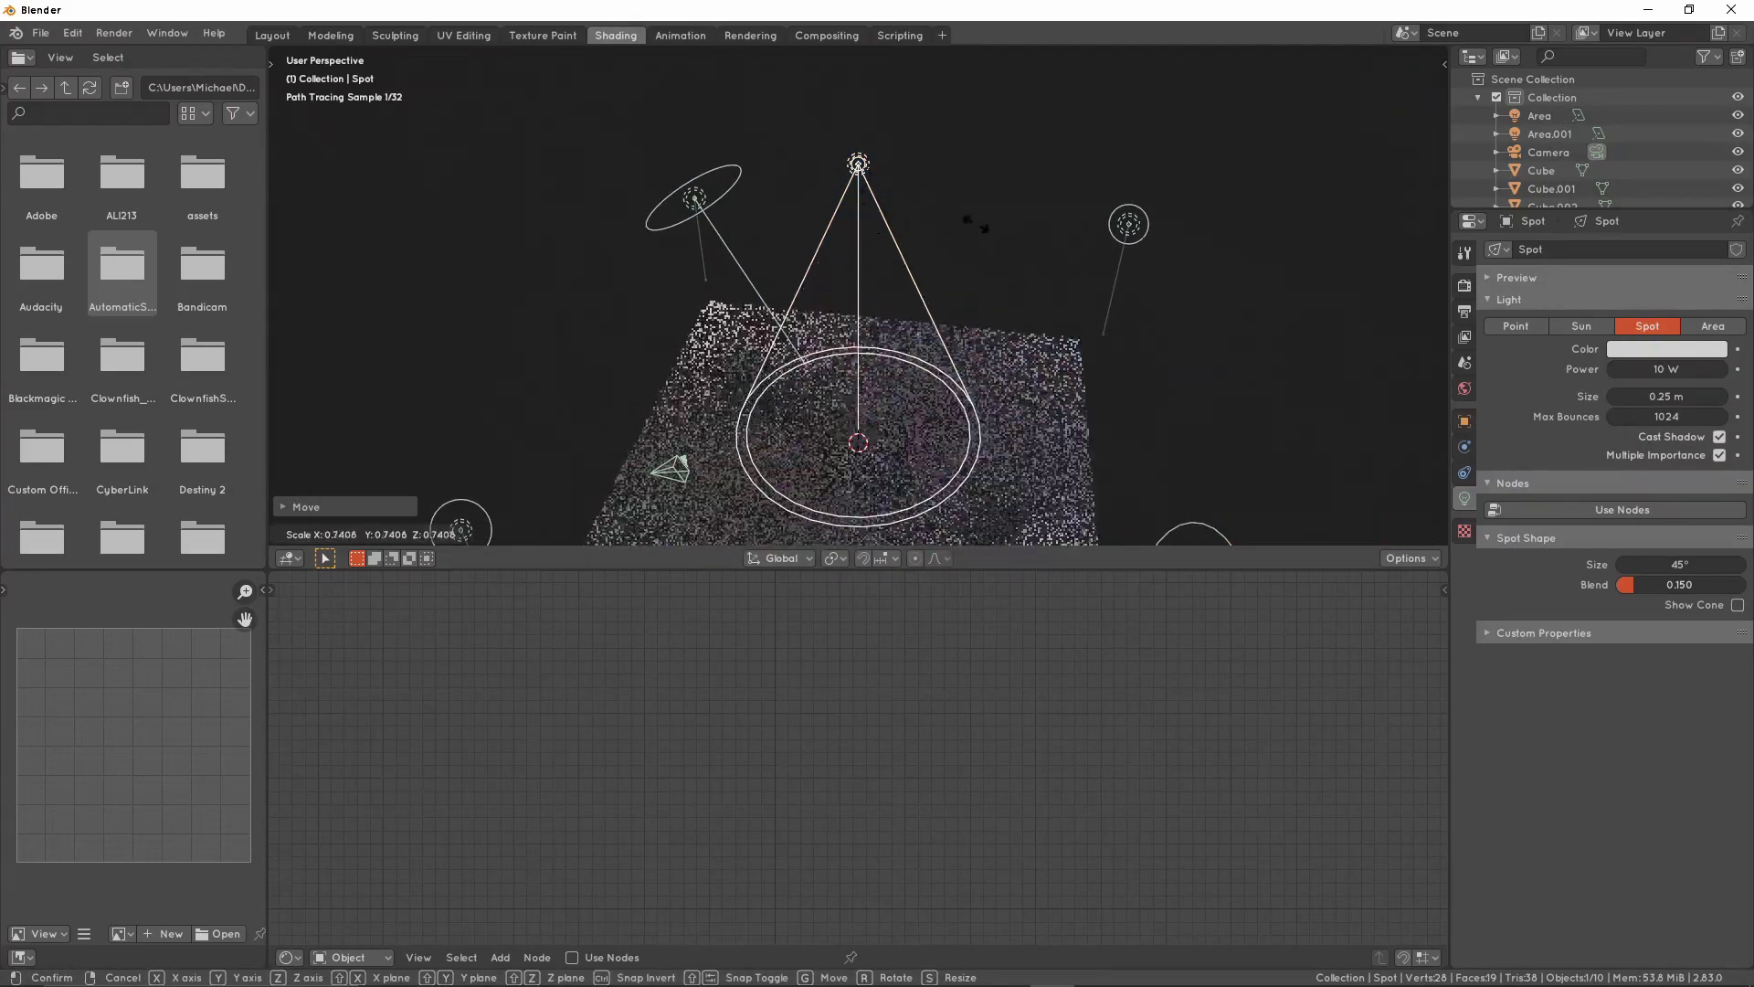
right_click(1011, 231)
middle_click_drag(1011, 232, 1025, 283)
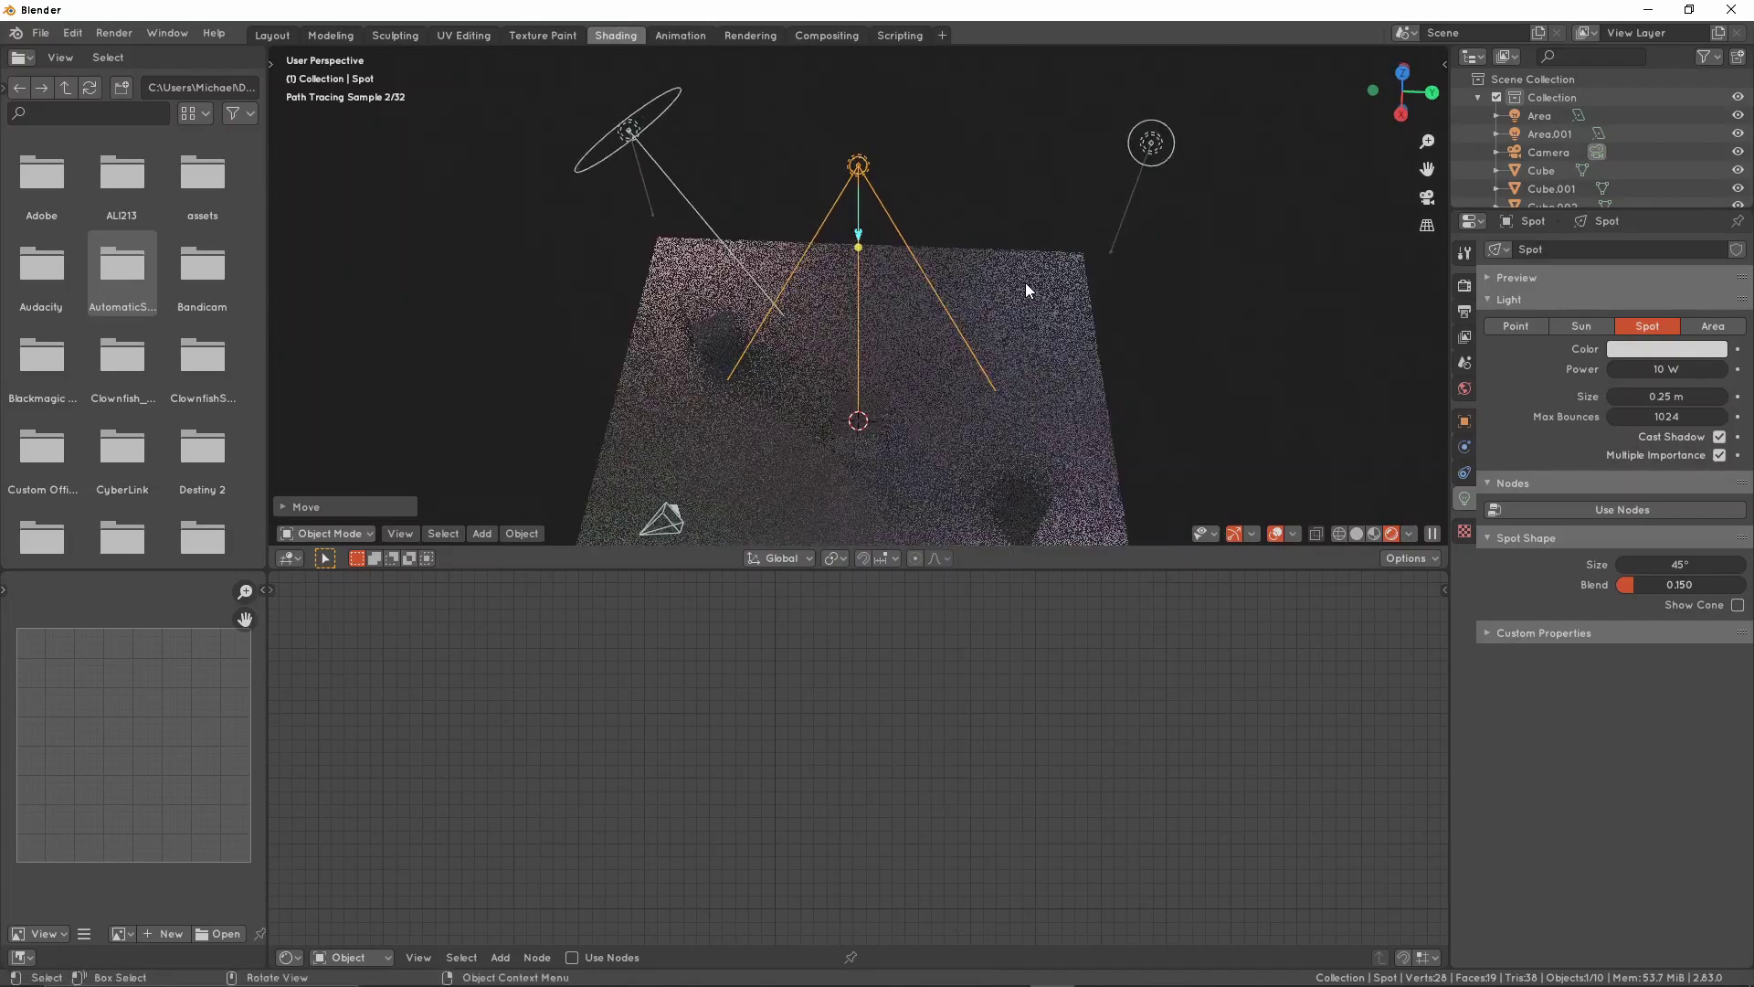
Try the spot light's power at 10000 W and at lower values
left_click_drag(1646, 369, 1709, 369)
key("Escape")
middle_click_drag(1296, 243, 968, 347)
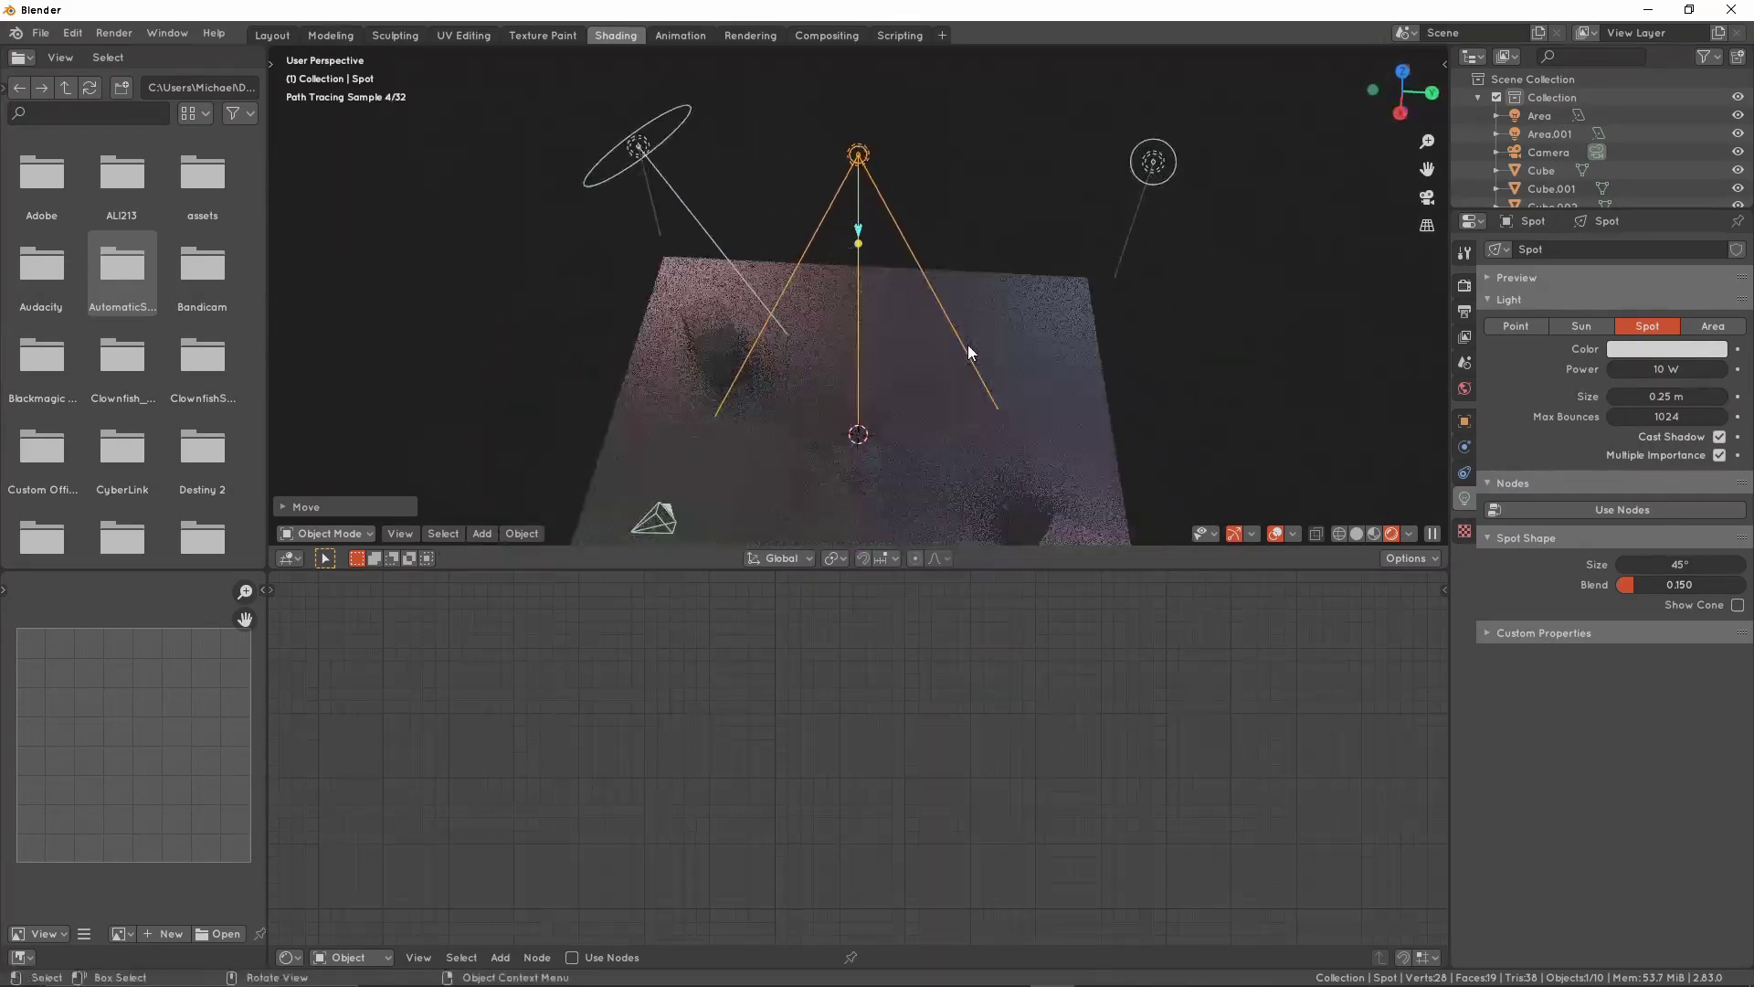
left_click(1658, 368)
type("10000")
key("Return")
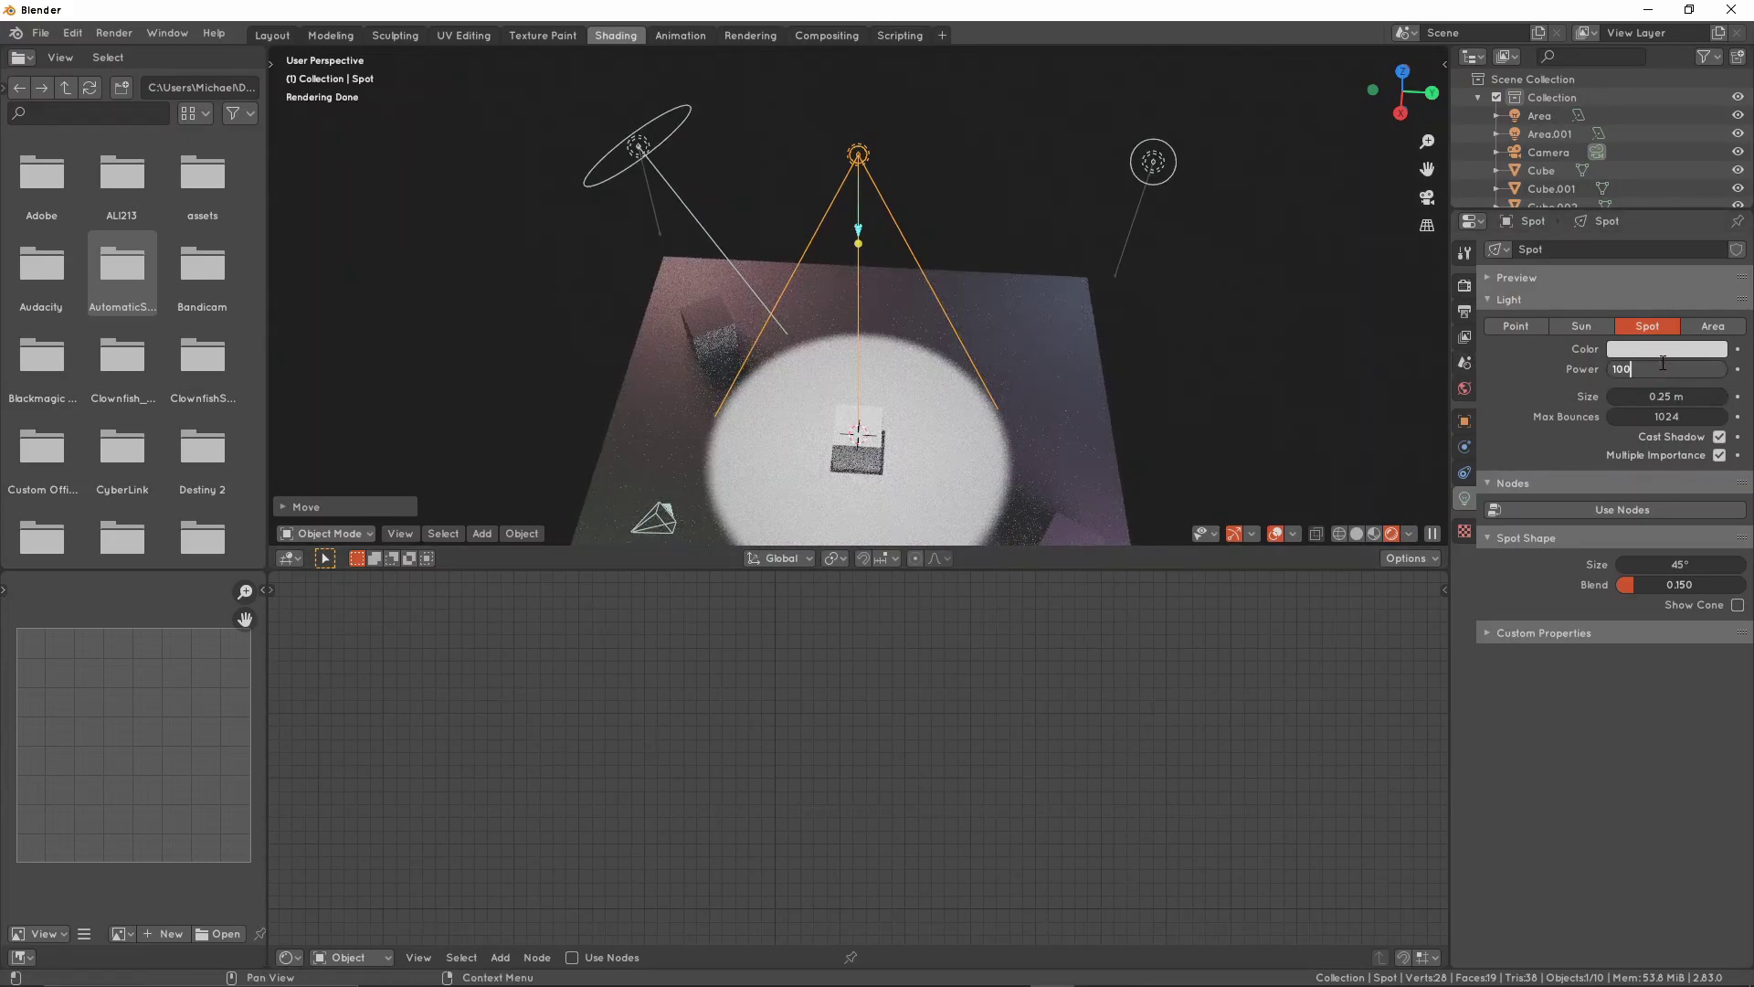
key("BackSpace")
key("Return")
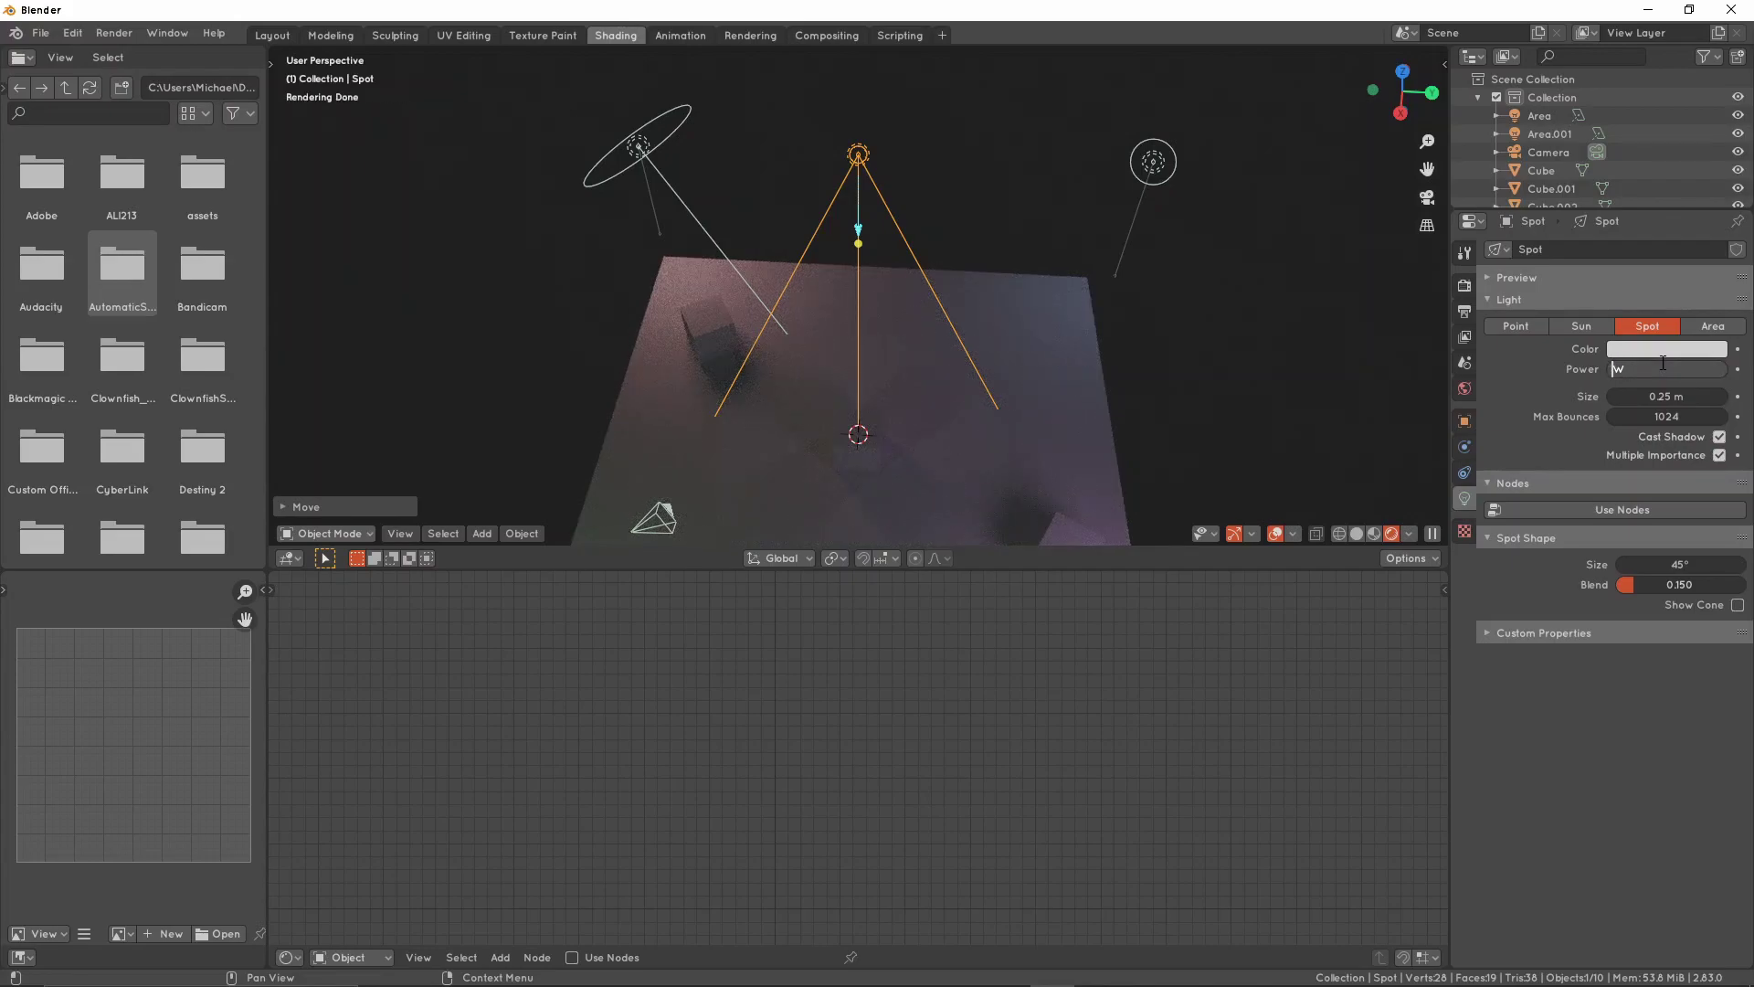
key("Return")
Set the spot light's power to 5000 W
middle_click_drag(1173, 440, 1104, 430)
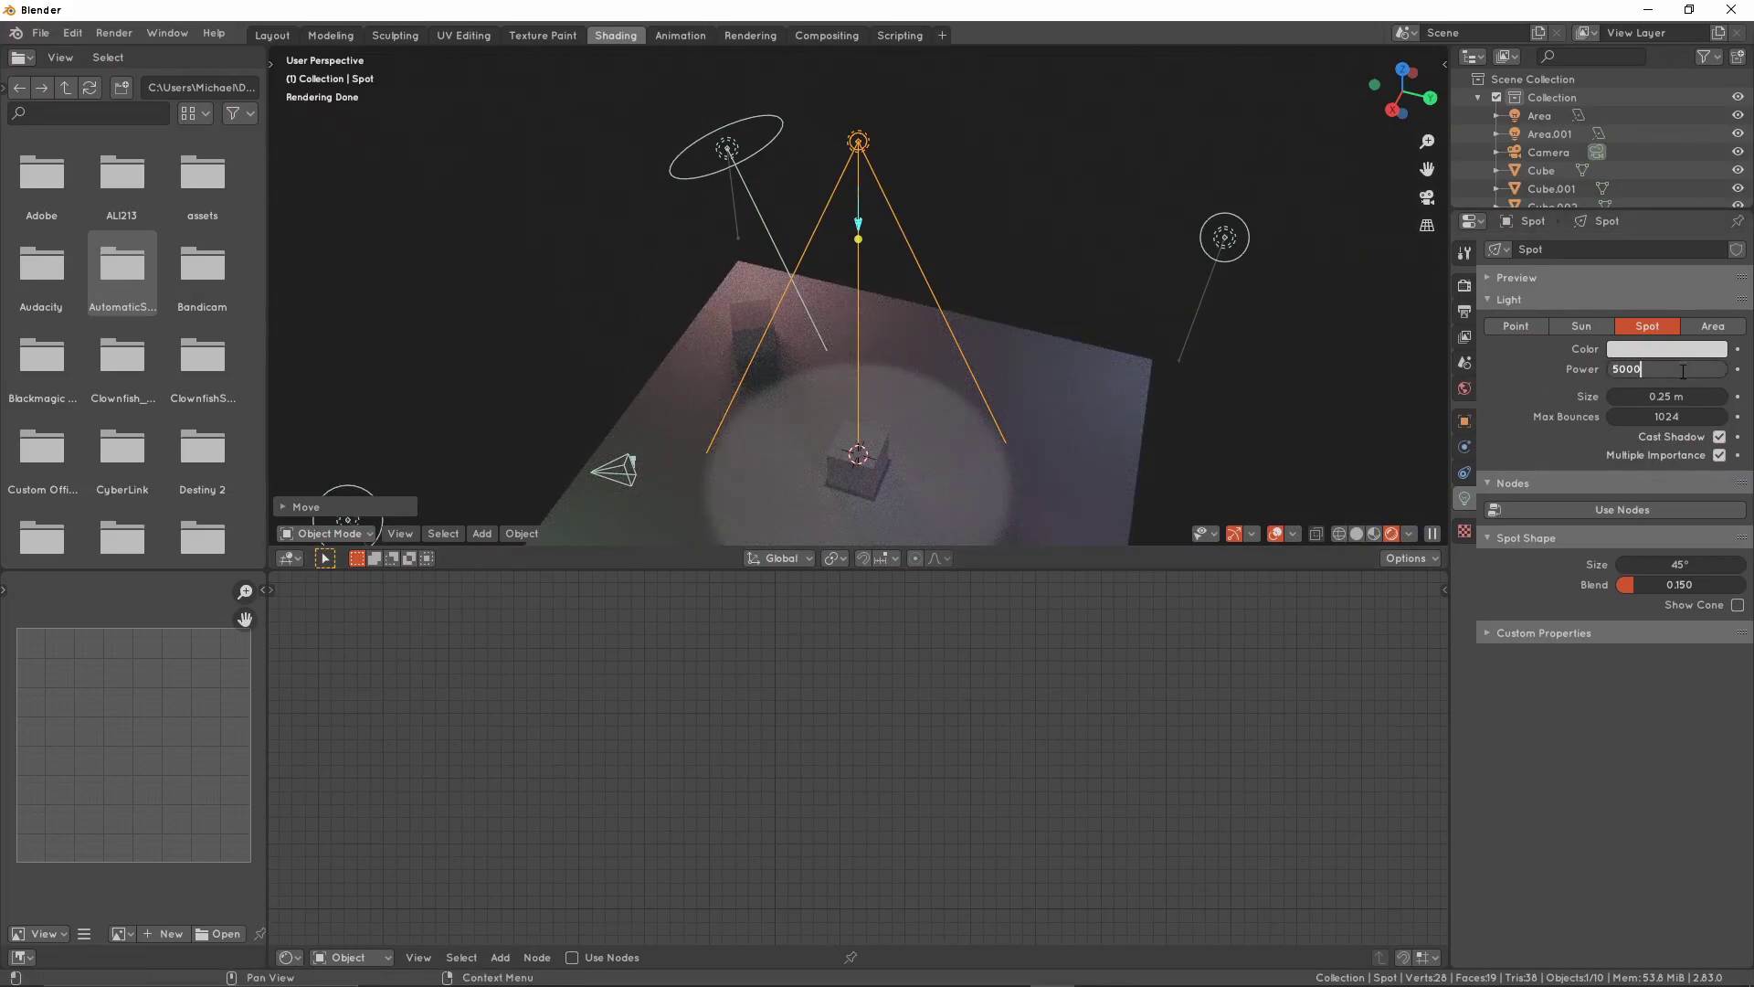
key("Return")
scroll(874, 318, "down", 3)
scroll(882, 318, "up", 2)
mouse_move(1000, 316)
middle_mouse_down()
mouse_move(1070, 280)
mouse_move(941, 271)
mouse_move(1089, 302)
mouse_move(1030, 329)
middle_mouse_up()
scroll(1027, 327, "up", 1)
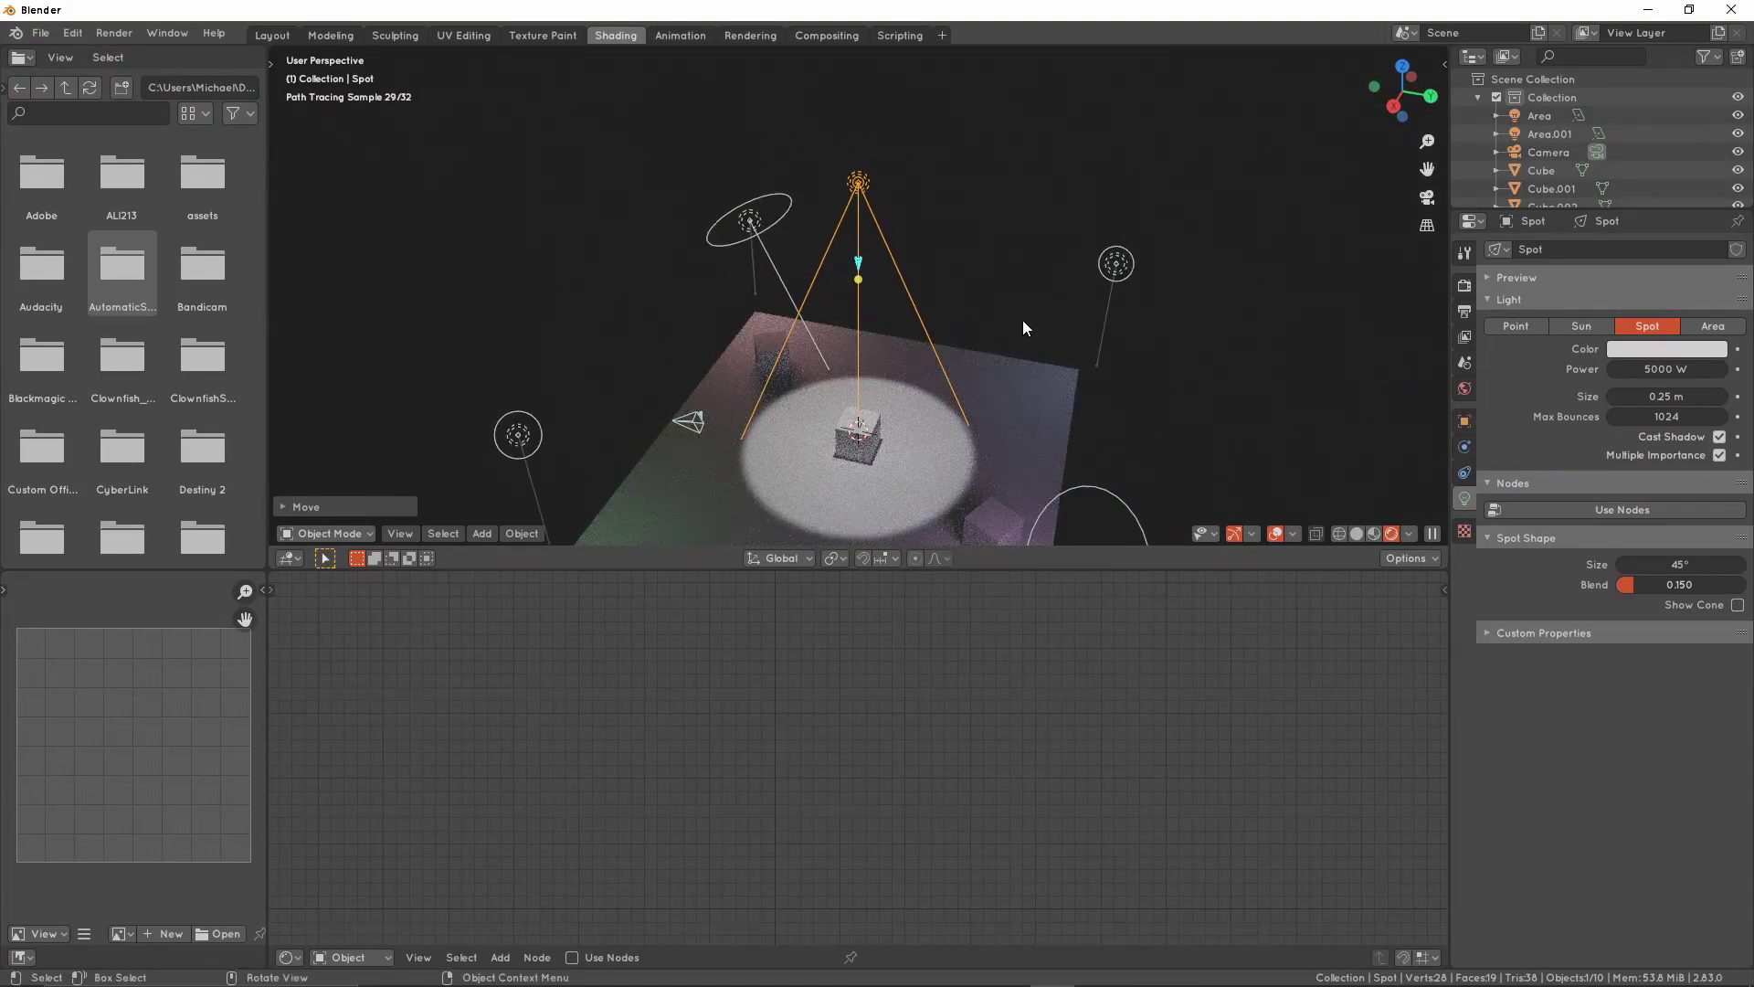
Try a different light size for the spot light
left_click_drag(1660, 399, 1722, 398)
right_click(1659, 399)
middle_click_drag(1211, 395, 1182, 395)
scroll(952, 331, "up", 1)
Try widening the spot light's cone angle over the plane
key("shift+grave")
key("w")
key("w")
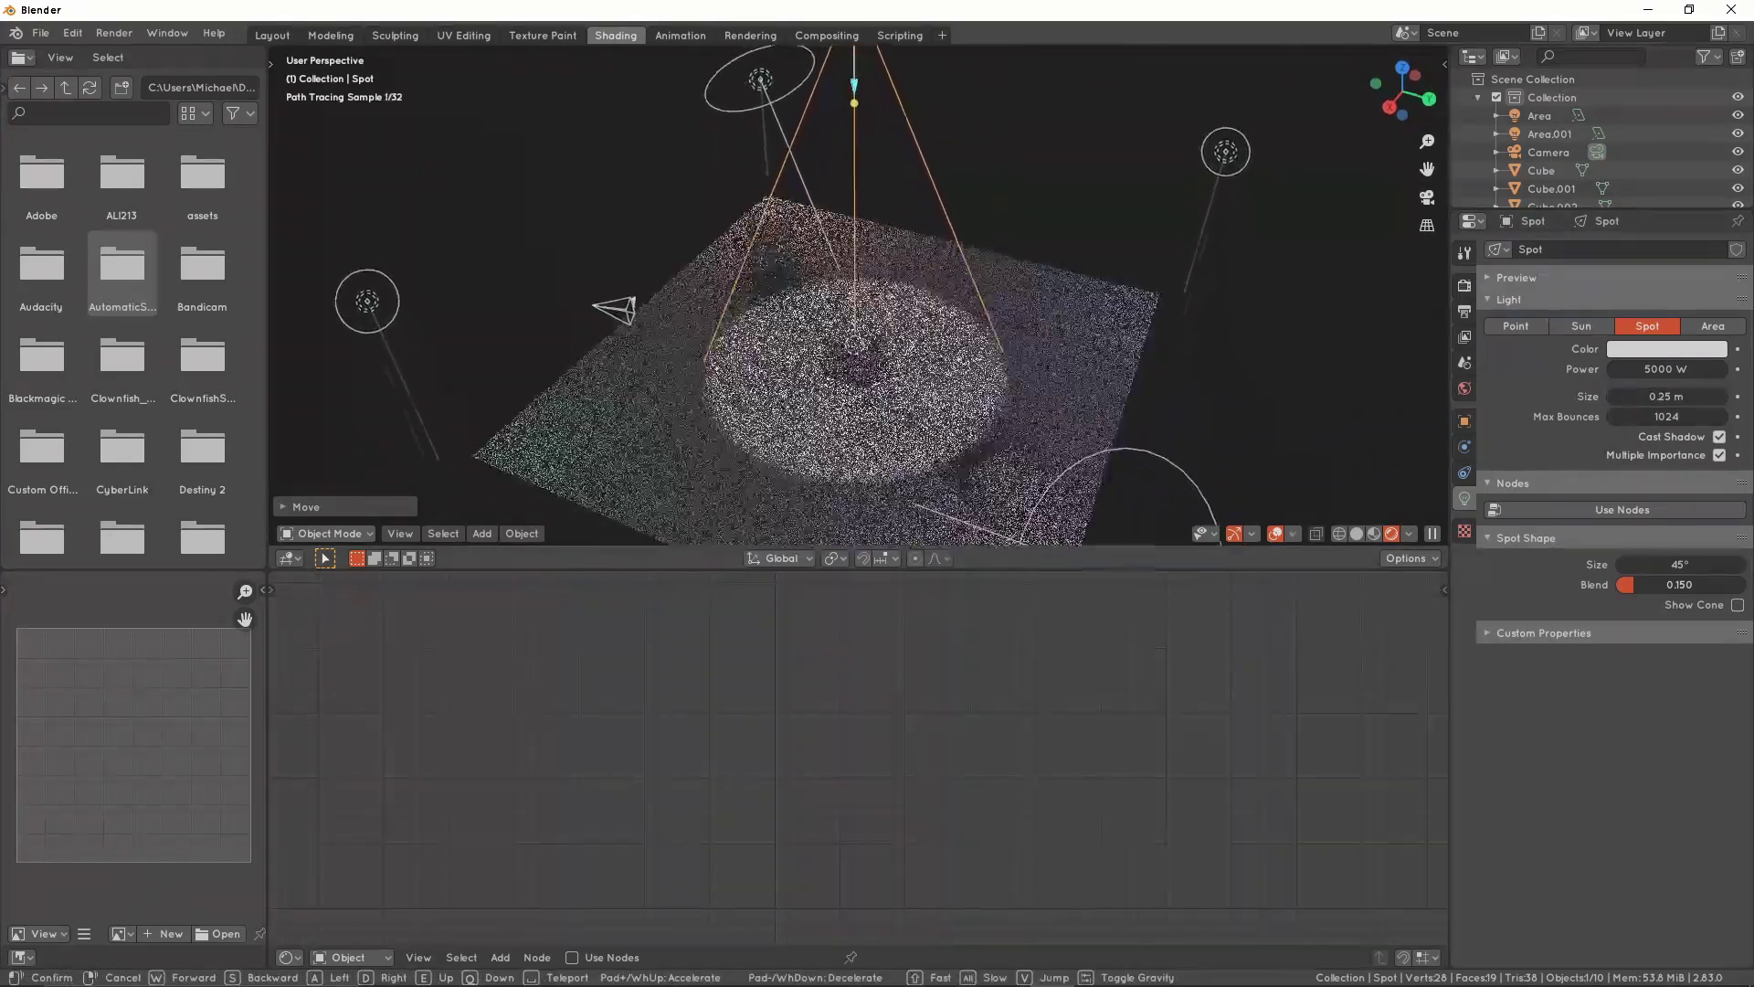
left_click(859, 295)
left_click_drag(1682, 564, 1725, 565)
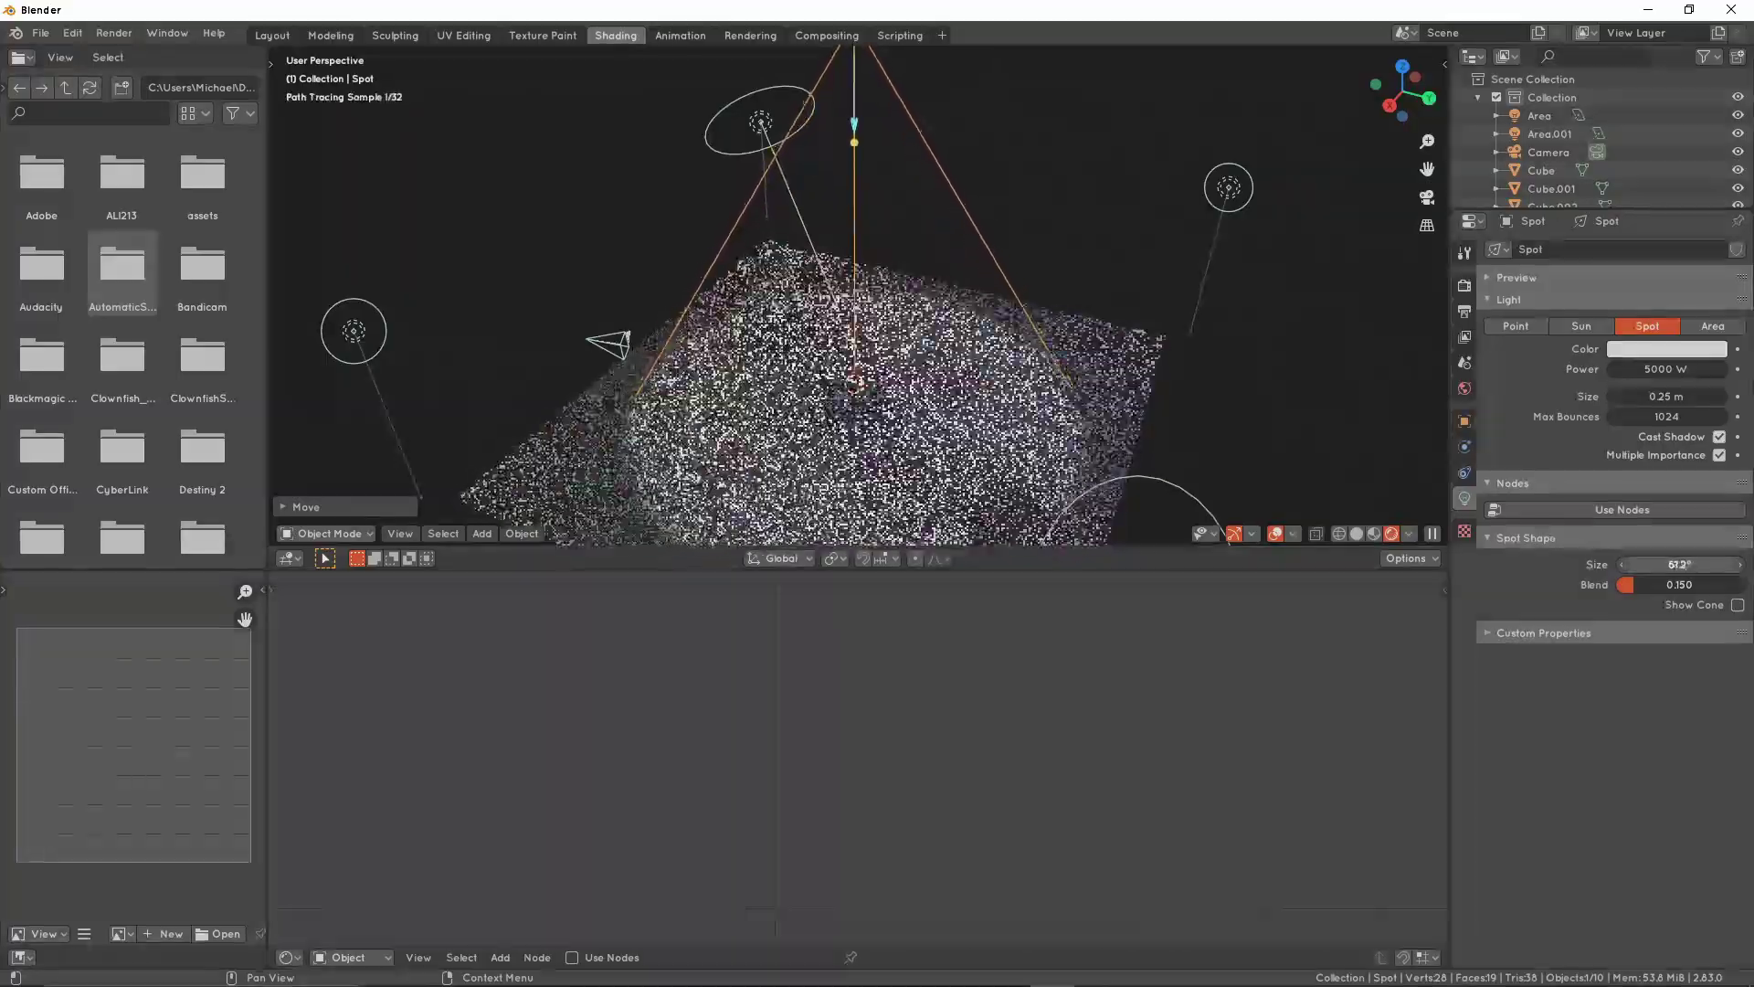
key("Escape")
Try changing the blend of the spot light's cone edge
key("shift+grave")
key("w")
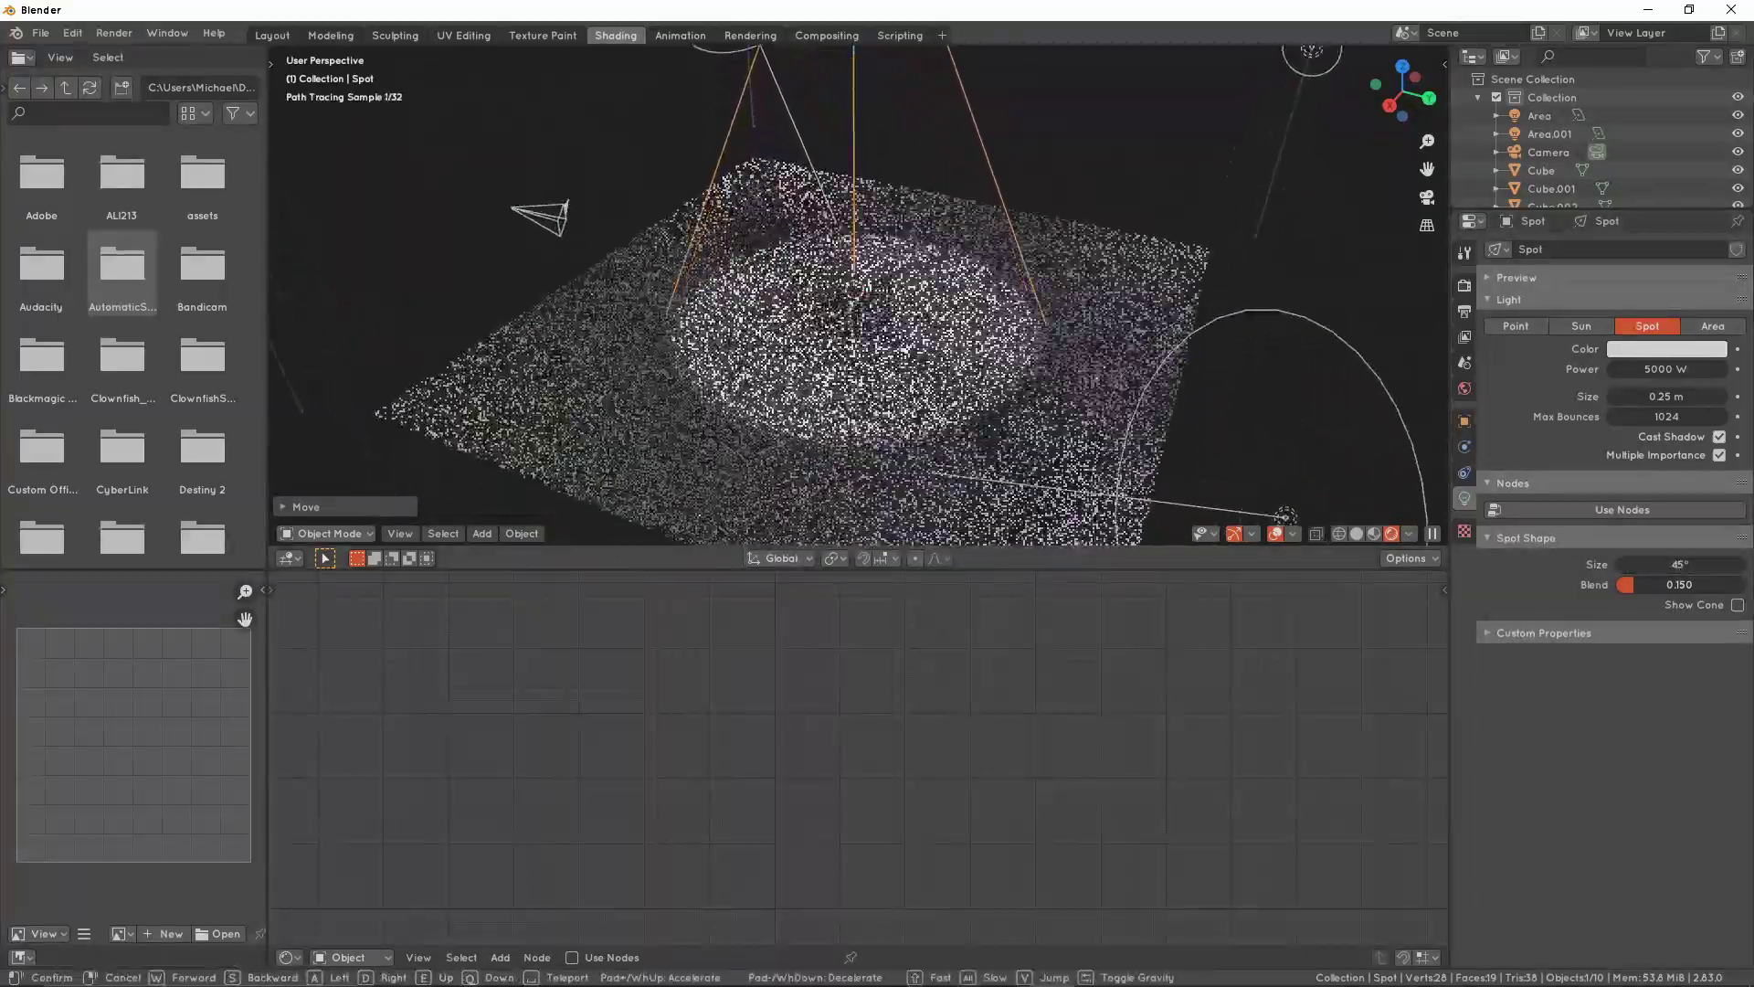
key("s")
left_click(1003, 279)
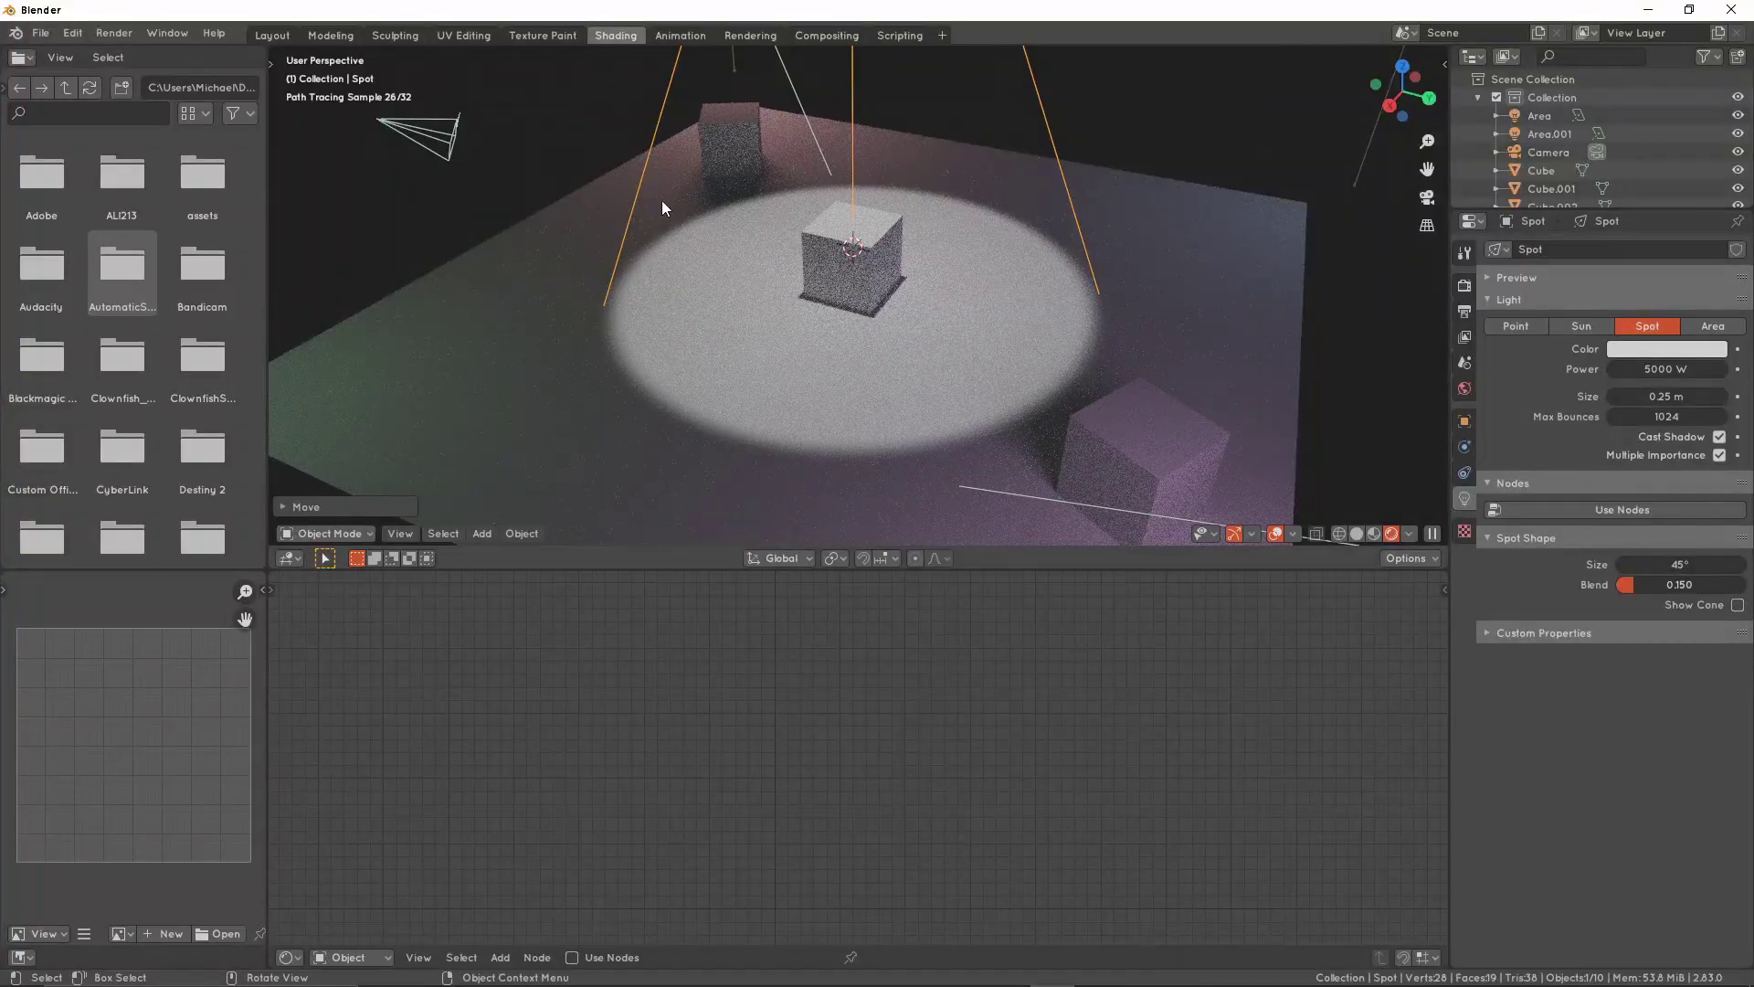
mouse_move(1680, 585)
left_mouse_down()
mouse_move(1724, 585)
mouse_move(1614, 585)
mouse_move(1672, 585)
left_mouse_up()
right_click(1671, 585)
Examine the spot light's circle and its edge on the plane from several distances and angles
key("shift+grave")
key("s")
left_click(858, 296)
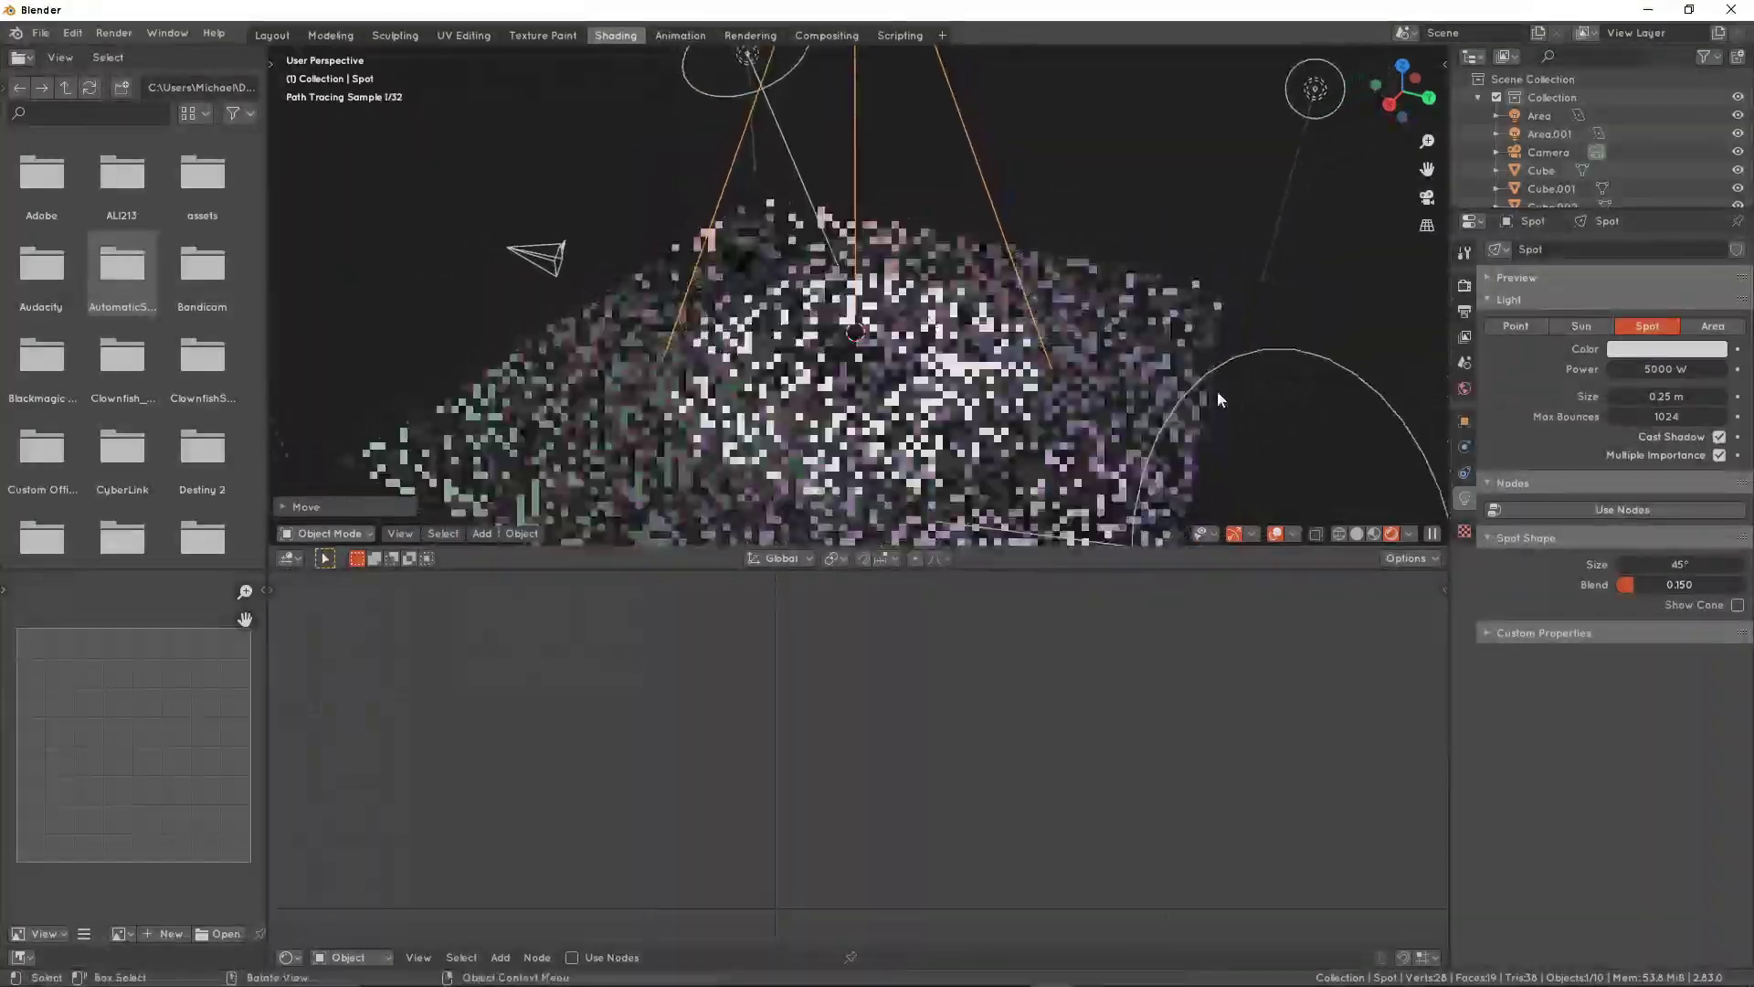
key("shift+grave")
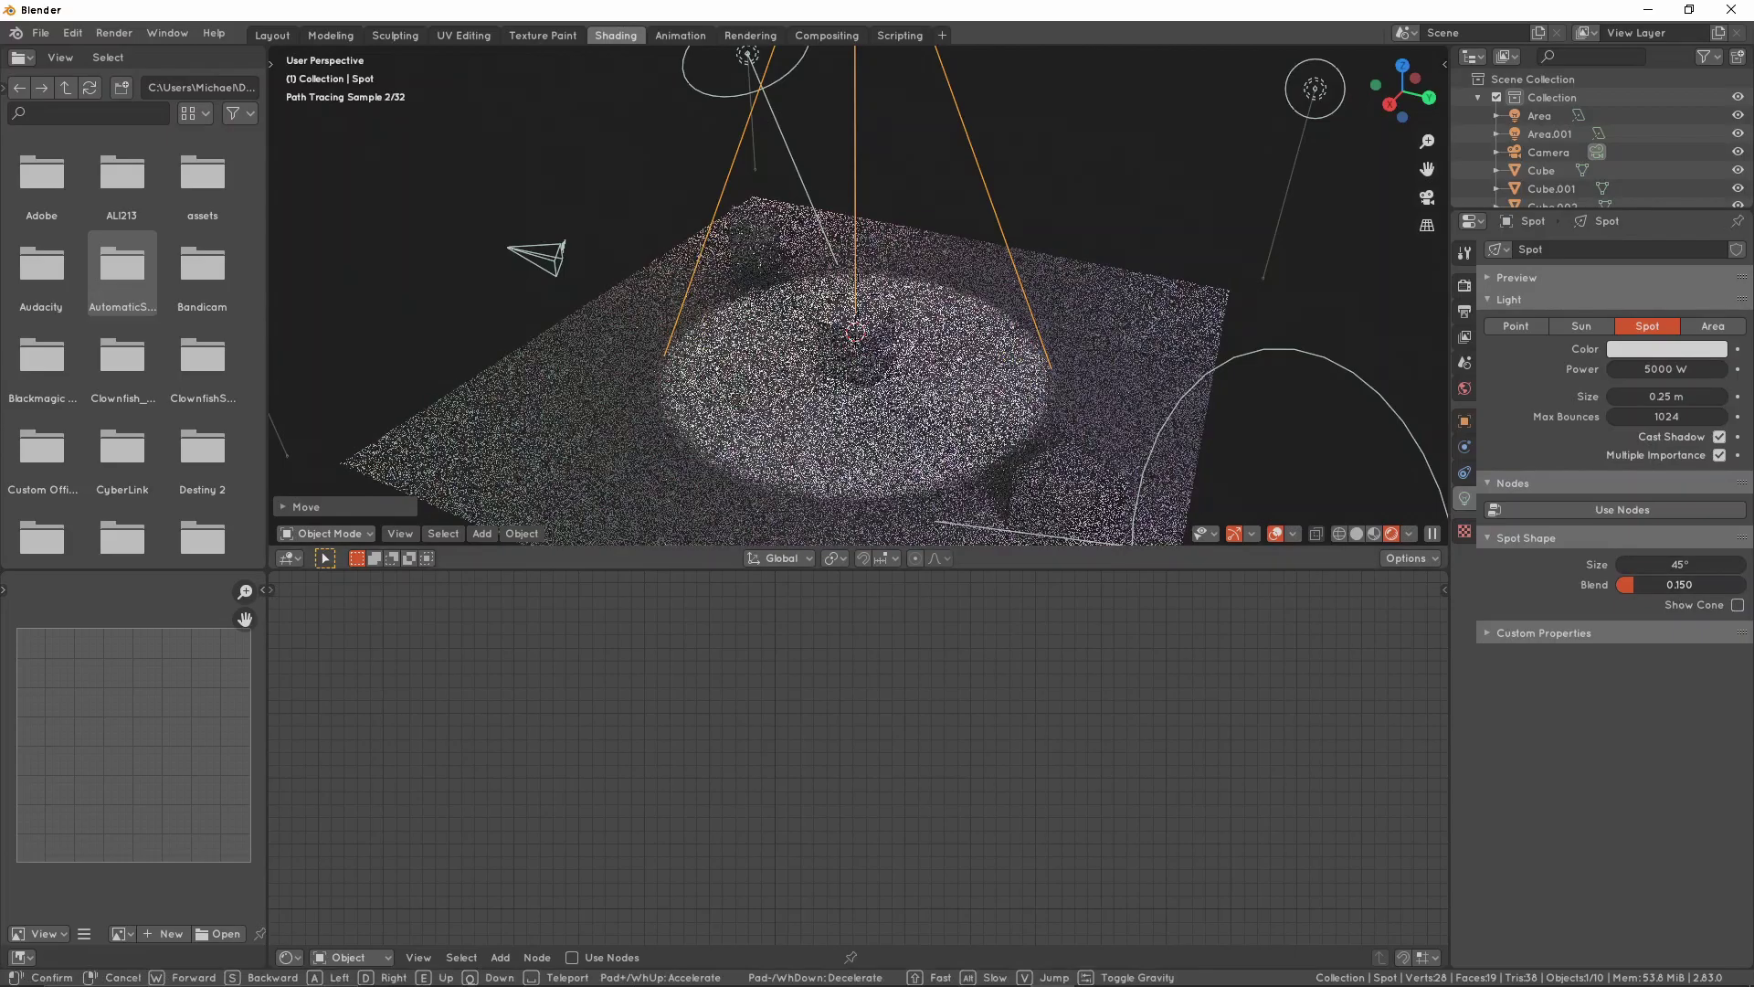
key("s")
left_click(861, 294)
key("KP_Decimal")
scroll(917, 356, "down", 2)
middle_click_drag(918, 356, 1018, 386)
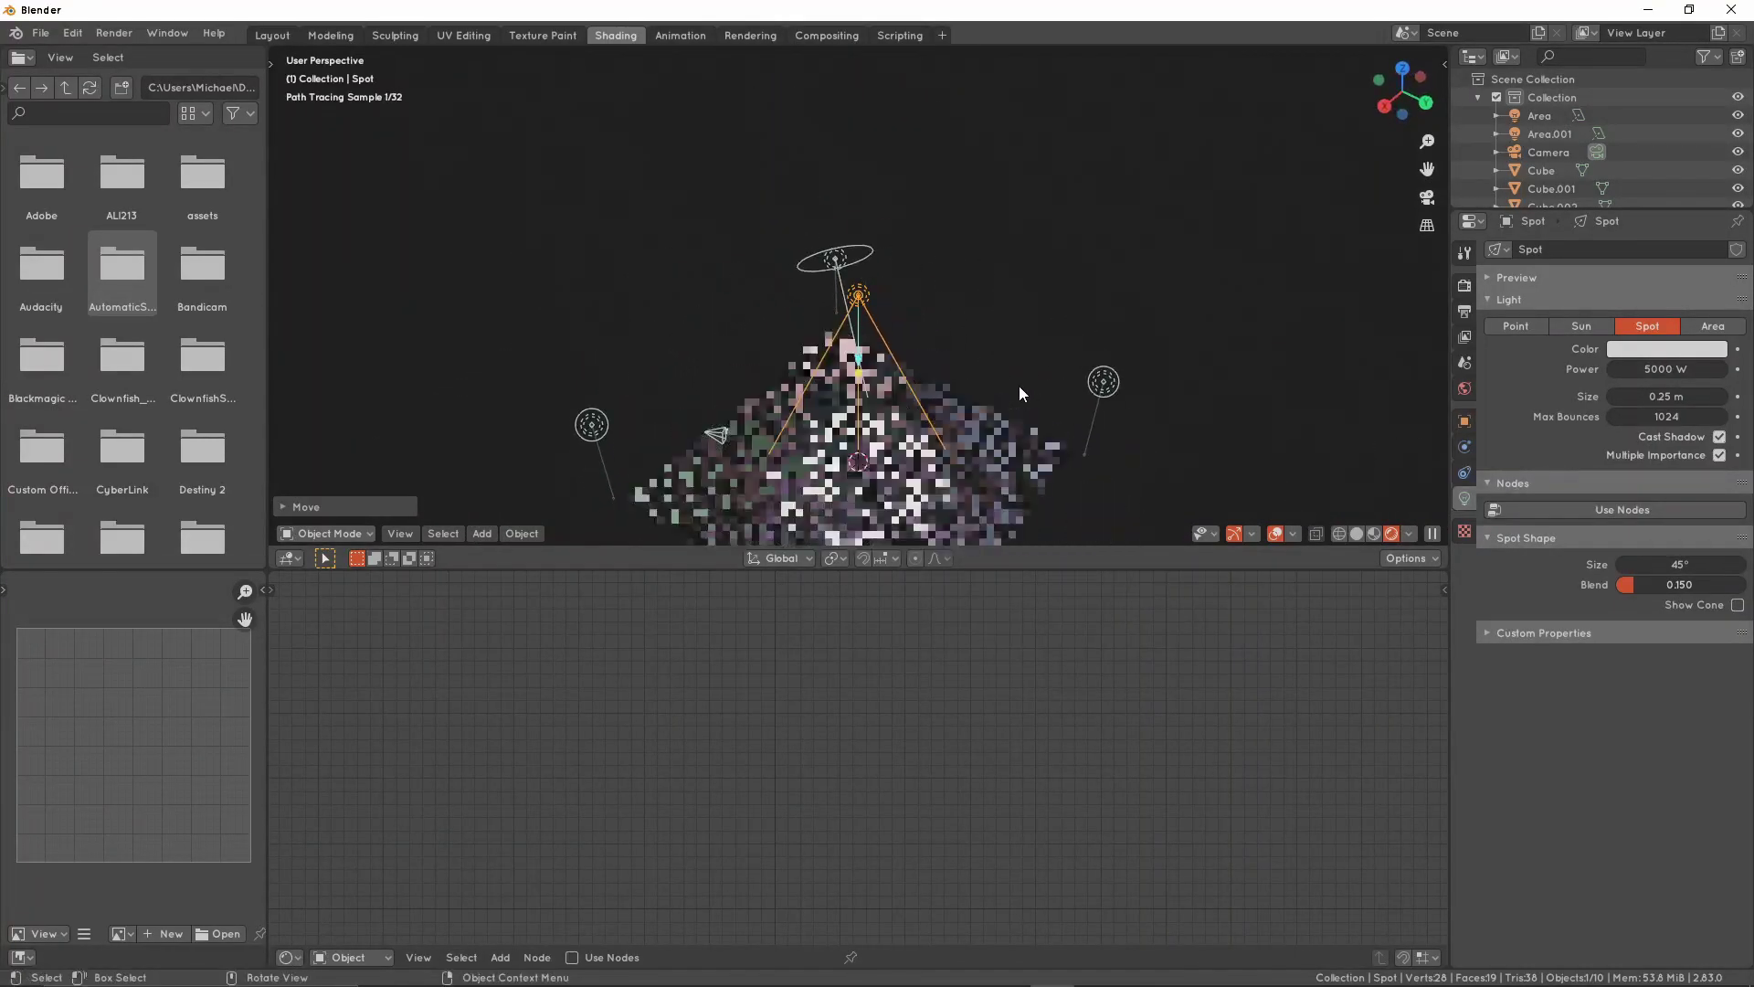
key("shift+grave")
key("w")
key("a")
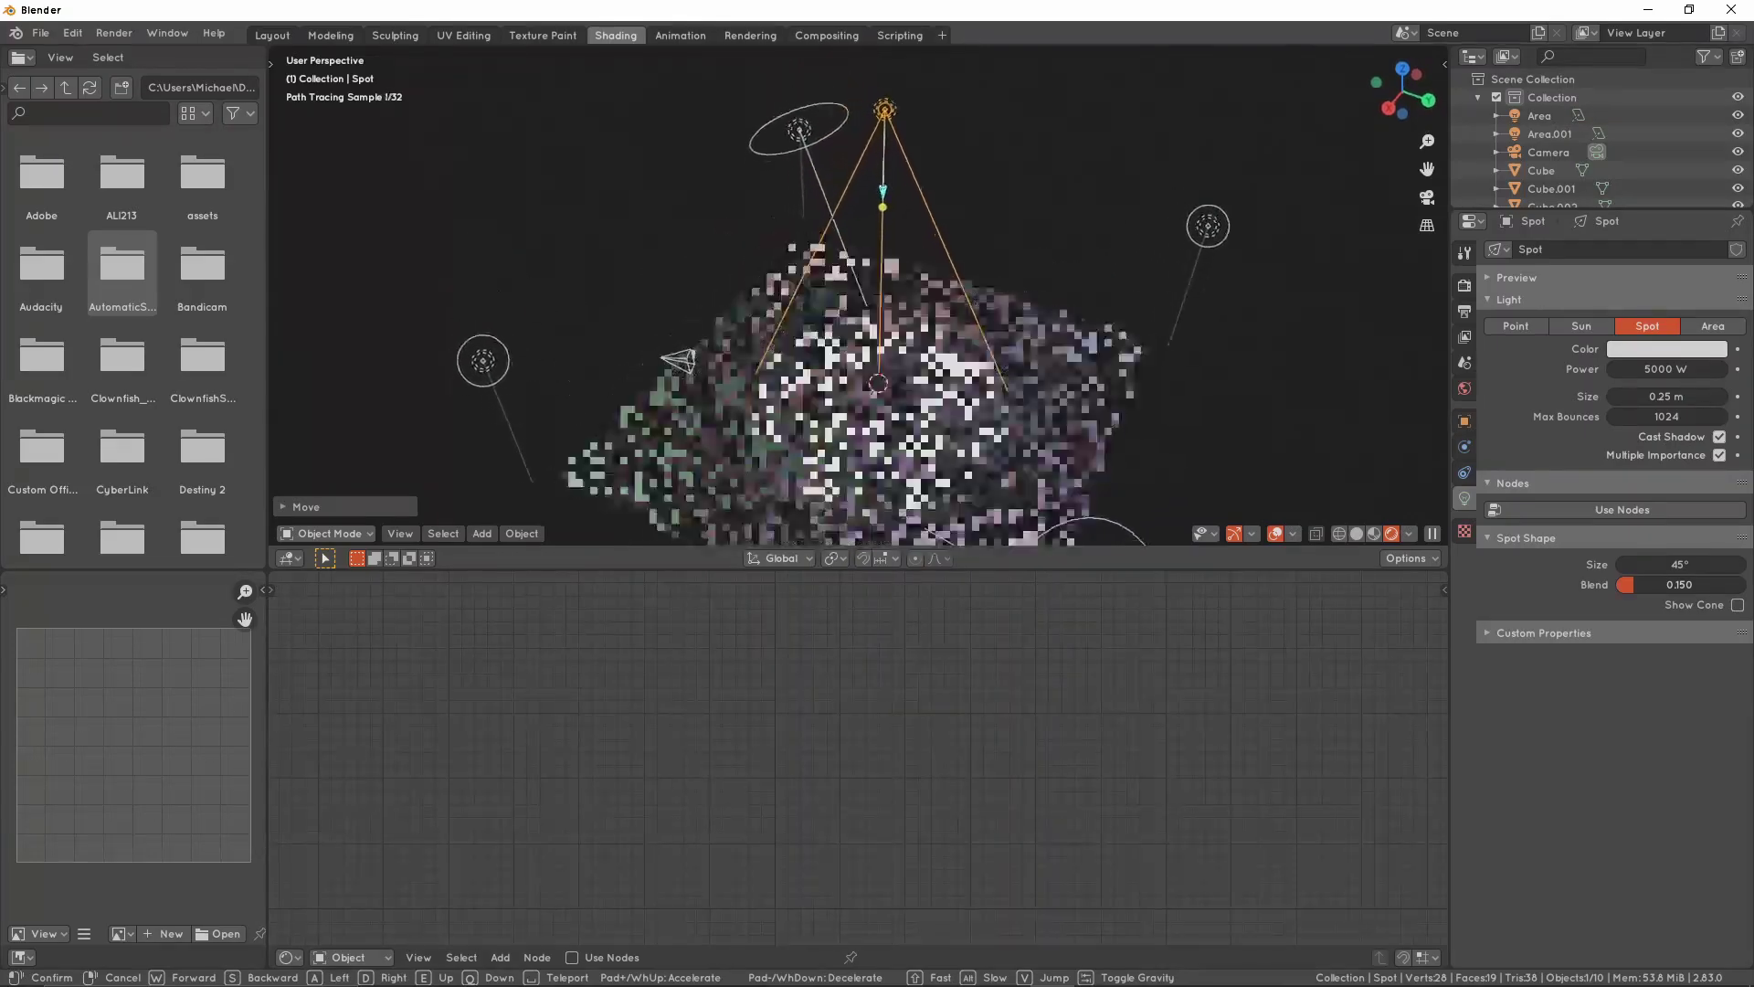
left_click(859, 295)
Set the spot light's size to 1 m
left_click_drag(1649, 402, 1694, 402)
left_click(1649, 400)
type("1")
key("Return")
mouse_move(952, 373)
middle_mouse_down()
mouse_move(1049, 322)
mouse_move(972, 380)
middle_mouse_up()
Examine the spot light's circle on the plane from farther away, with all the lights in view
key("KP_Decimal")
scroll(1054, 346, "down", 4)
scroll(995, 363, "down", 2)
key("shift+grave")
key("a")
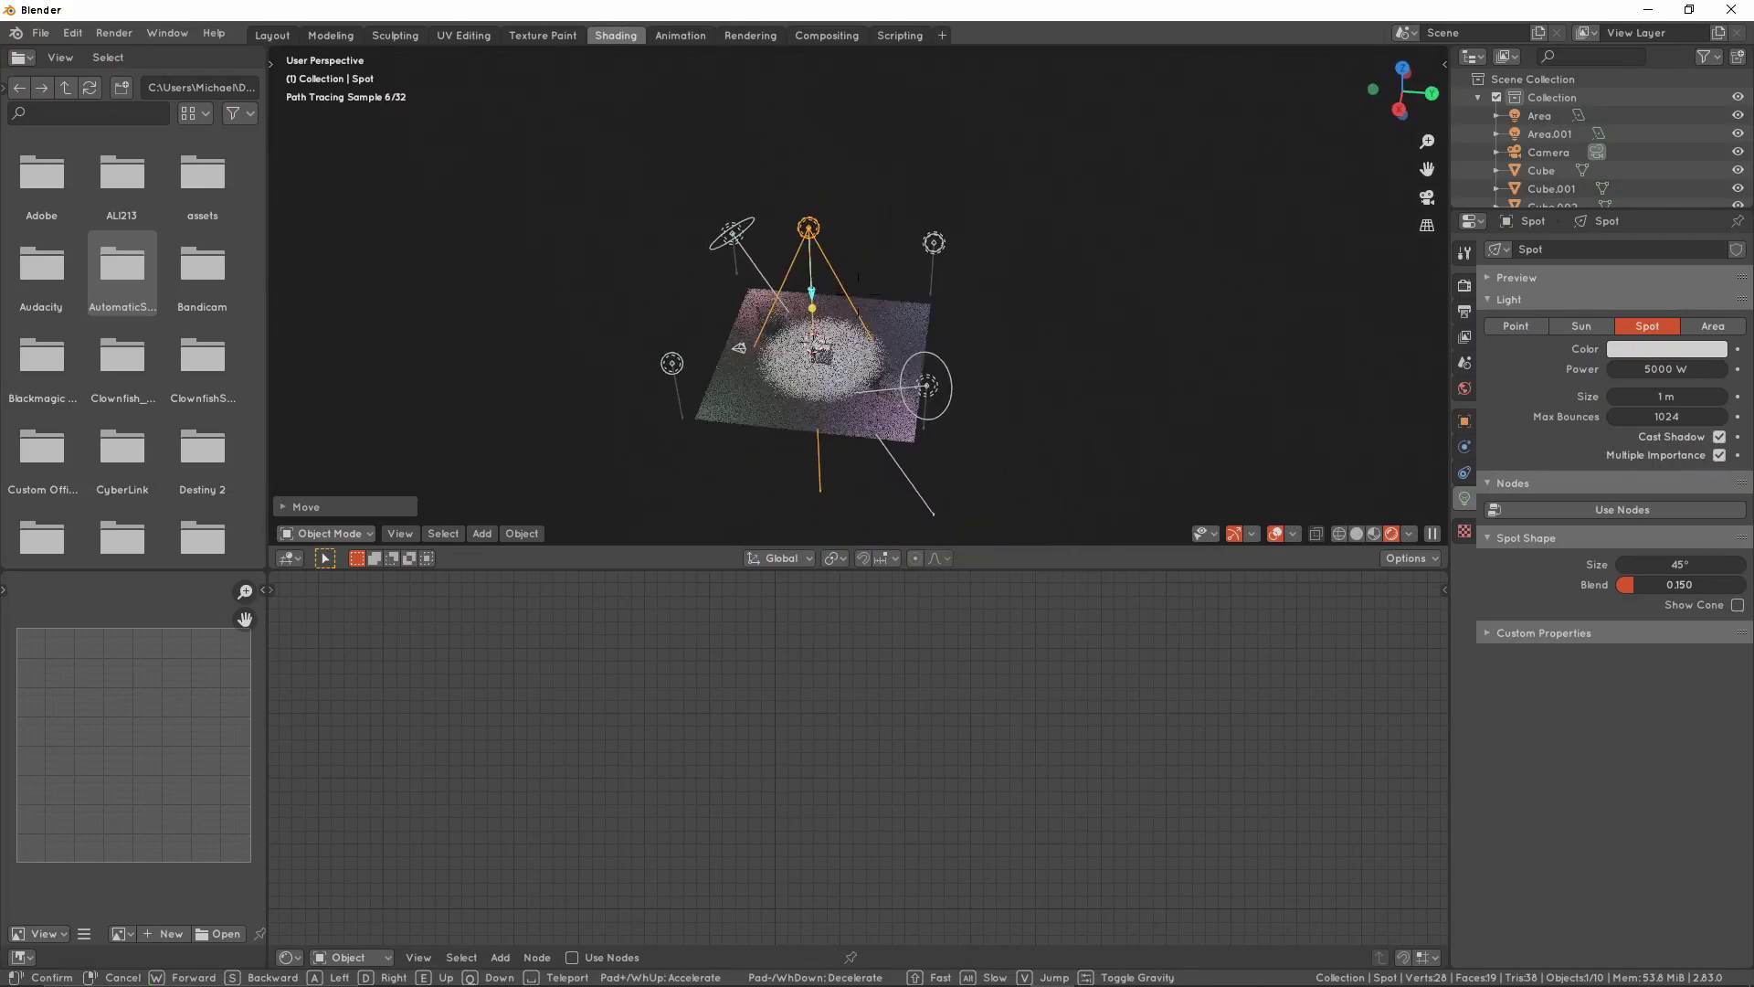
left_click(859, 409)
key("shift+a")
key("Escape")
left_click(859, 409)
key("KP_Decimal")
scroll(903, 386, "down", 6)
scroll(914, 365, "up", 4)
mouse_move(916, 329)
middle_mouse_down()
mouse_move(865, 308)
mouse_move(943, 311)
middle_mouse_up()
scroll(944, 312, "up", 1)
Narrow the cone angle of the spot light above the middle cube
left_click(850, 114)
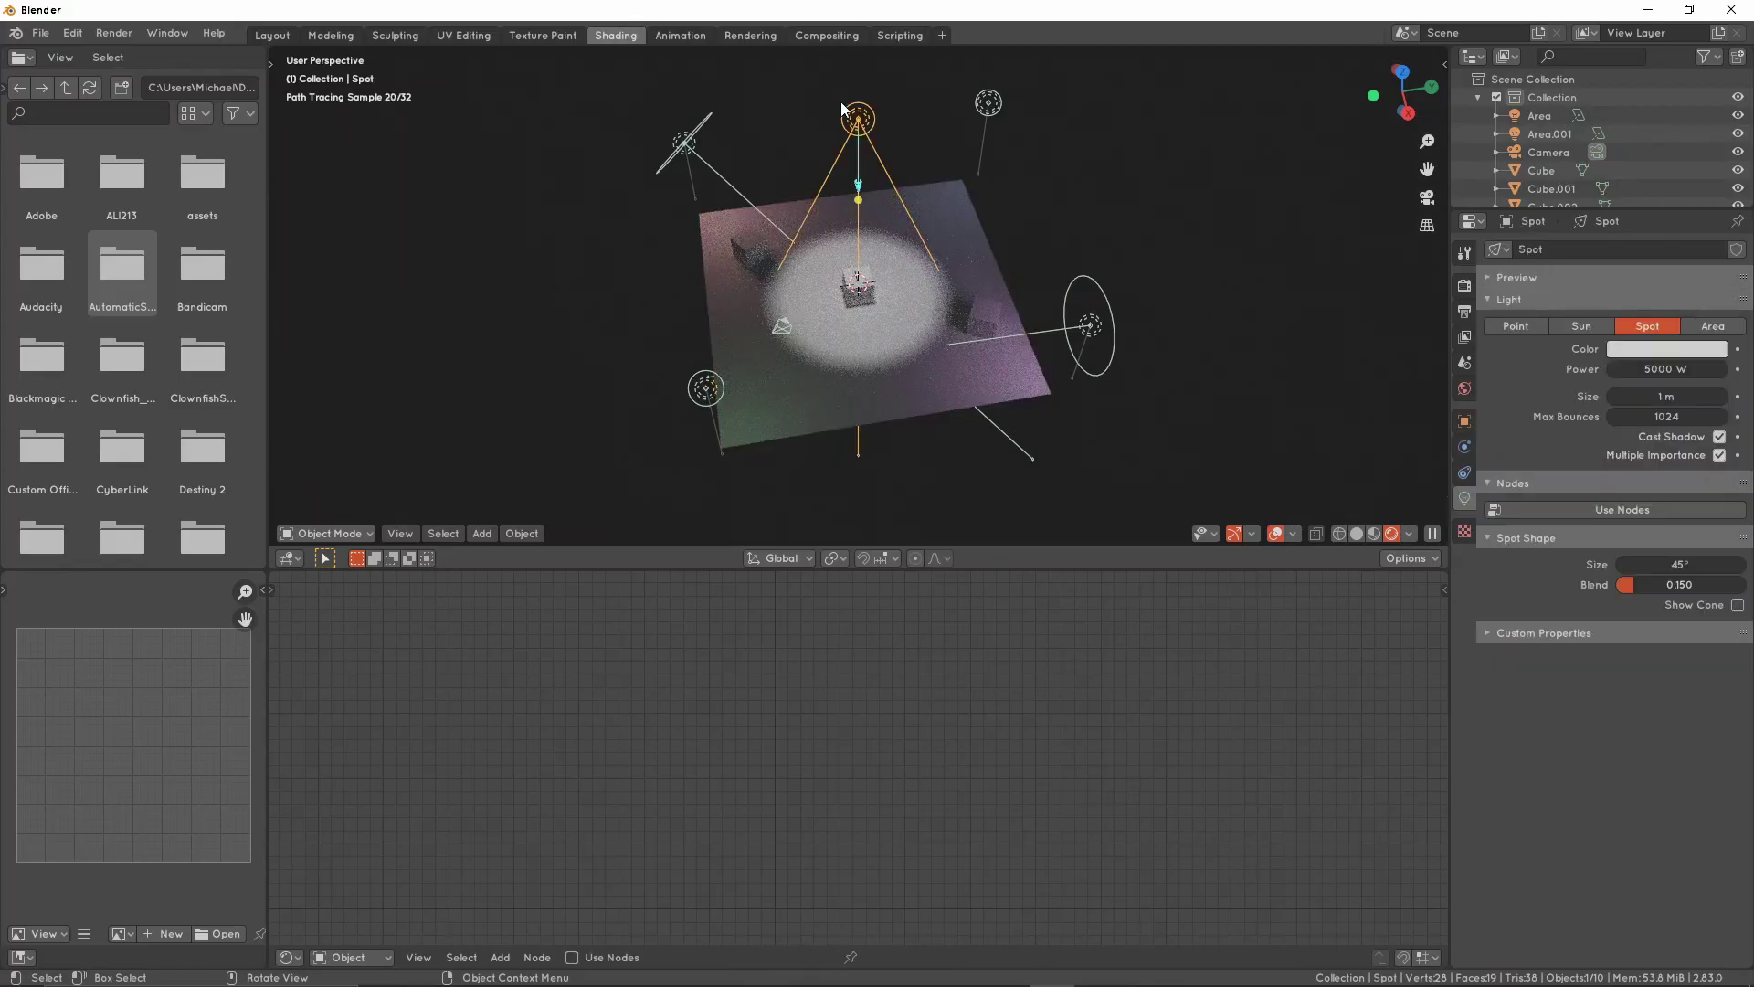
scroll(994, 260, "up", 2)
middle_click_drag(989, 243, 999, 288)
mouse_move(1679, 564)
left_mouse_down()
mouse_move(1625, 565)
mouse_move(1652, 565)
left_mouse_up()
middle_click_drag(1384, 344, 1270, 314)
Add a sun light at the scene's center and raise it along the Z axis above the plane
left_click(1090, 341)
middle_click_drag(1103, 393, 1040, 369)
scroll(1040, 369, "down", 1)
mouse_move(781, 367)
middle_mouse_down()
mouse_move(951, 363)
mouse_move(983, 399)
middle_mouse_up()
middle_click_drag(1105, 387, 890, 375)
middle_click_drag(1098, 320, 876, 237)
key("shift+a")
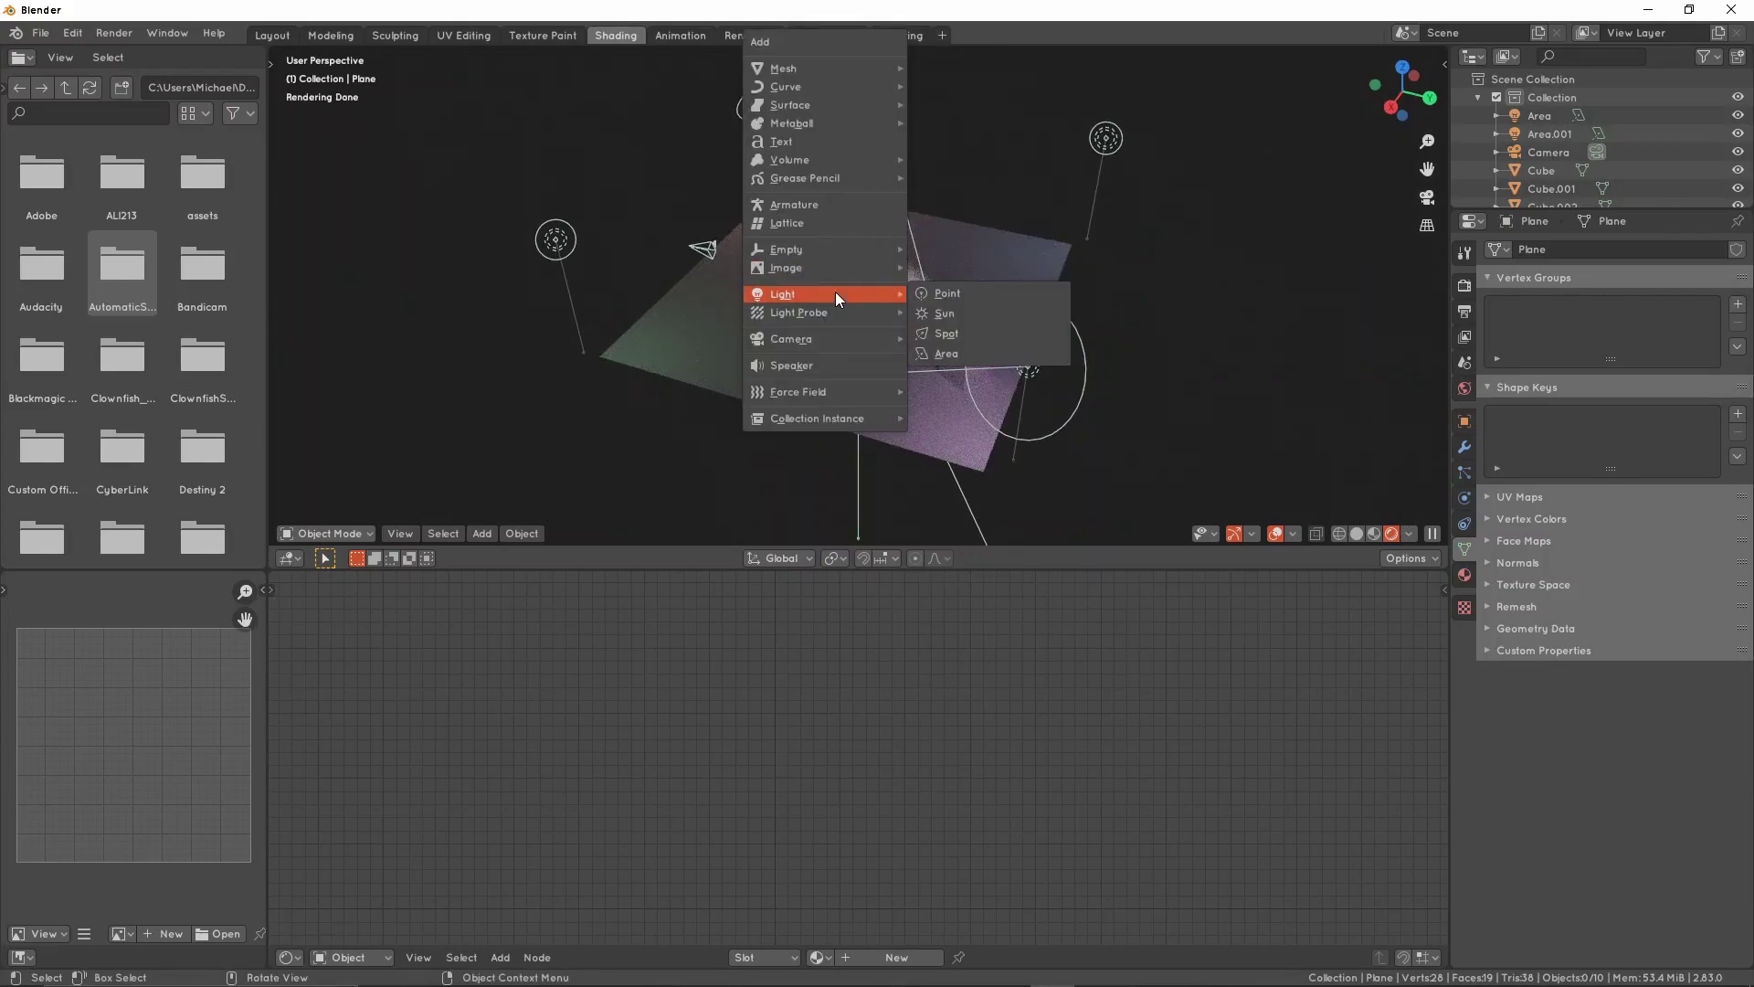
left_click(969, 314)
scroll(940, 360, "up", 3)
key("g")
key("z")
left_click(958, 190)
Move the sun light along the Y axis toward the disk area light at the plane's edge
key("g")
key("x")
key("y")
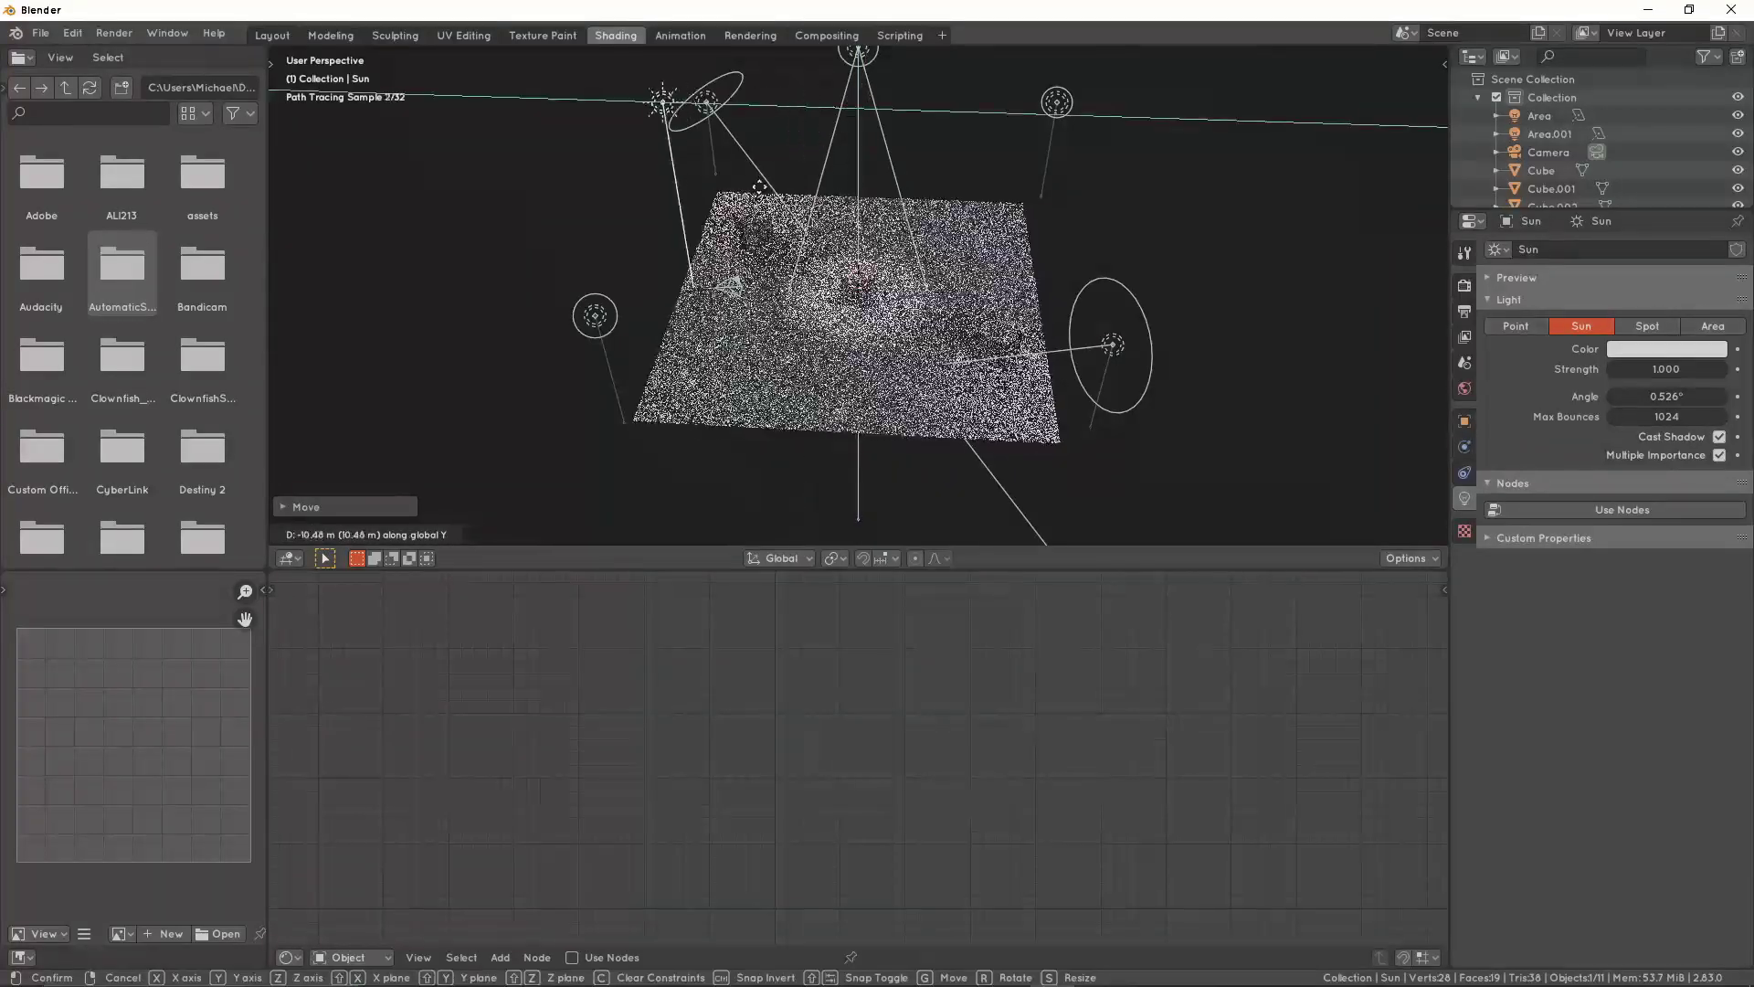
left_click(638, 177)
middle_click_drag(638, 177, 886, 210)
key("KP_Decimal")
scroll(896, 216, "down", 5)
middle_click_drag(1157, 363, 1094, 331)
Move the sun light freely to a spot outside the plane, beside the disk area light
key("g")
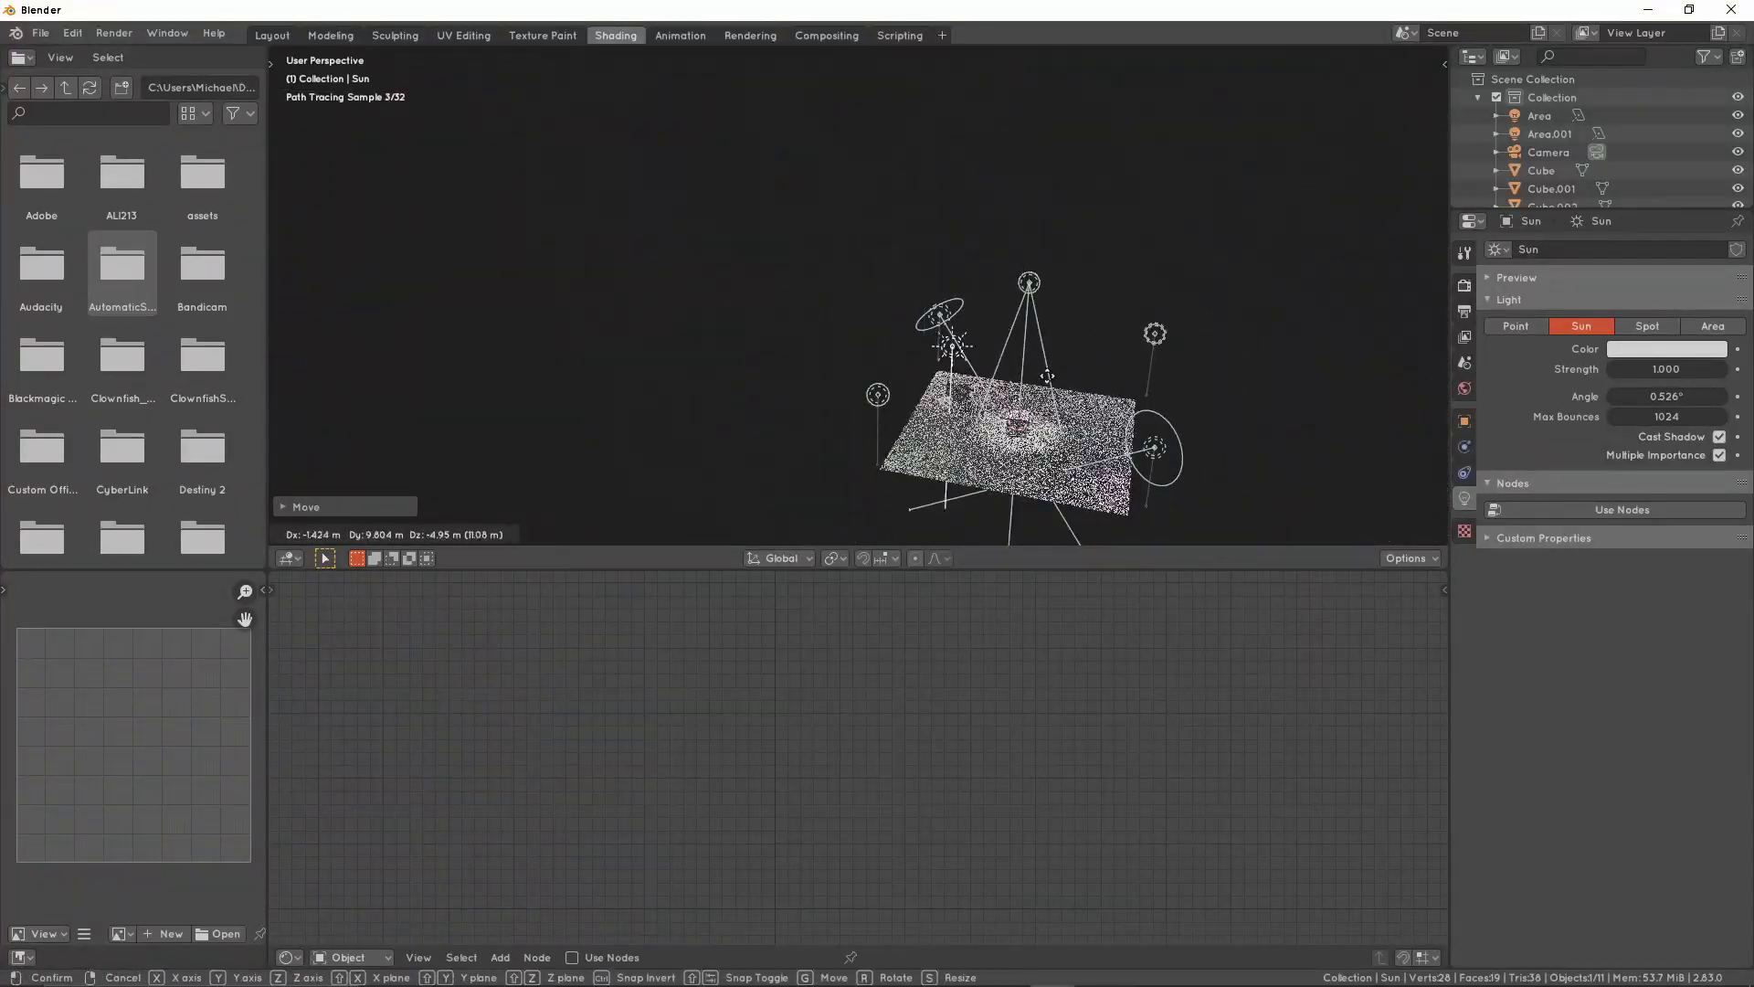
left_click(1060, 327)
mouse_move(1060, 327)
middle_mouse_down()
mouse_move(1067, 274)
mouse_move(1077, 297)
middle_mouse_up()
scroll(1076, 298, "up", 5)
scroll(1076, 298, "down", 5)
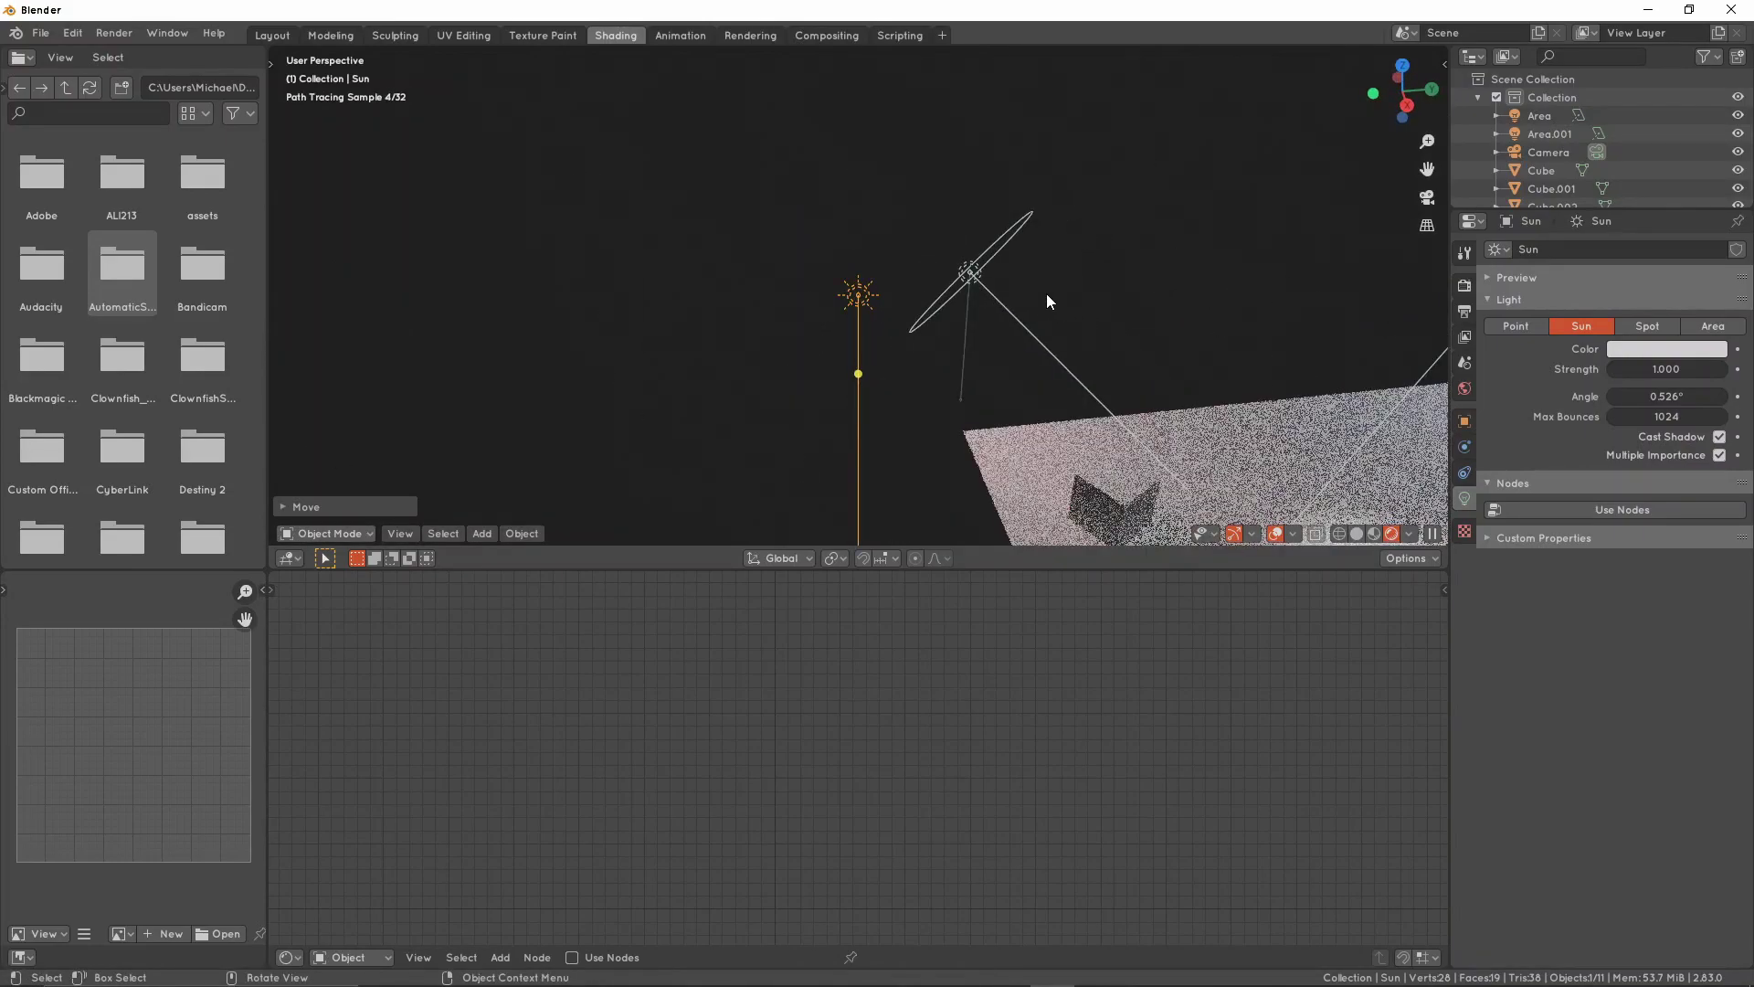
Rotate the sun light about the X axis so its beam tilts toward the plane
key("r")
key("x")
left_click(974, 203)
middle_click_drag(974, 203, 1014, 292)
Rotate the sun light about the Z axis to aim its beam across the plane
key("r")
key("z")
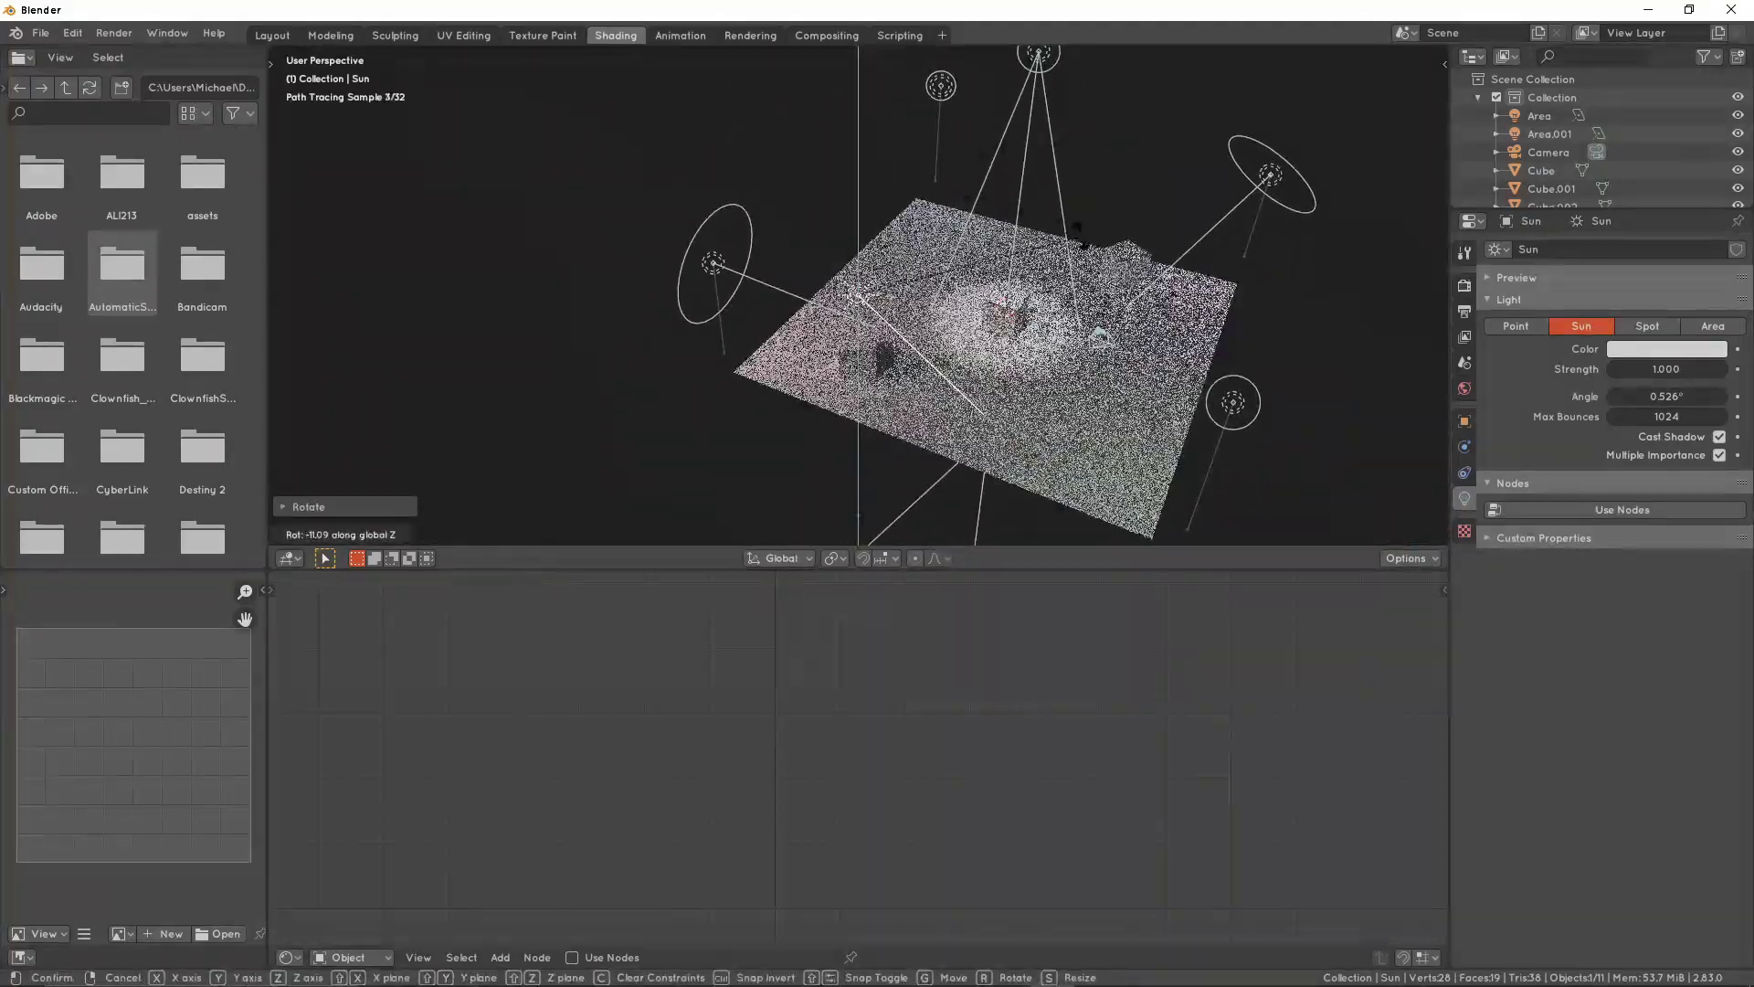
left_click(1039, 276)
mouse_move(1040, 276)
middle_mouse_down()
mouse_move(1097, 389)
mouse_move(1066, 293)
mouse_move(1050, 305)
mouse_move(1044, 150)
mouse_move(1039, 200)
middle_mouse_up()
middle_click_drag(1077, 271, 1072, 271)
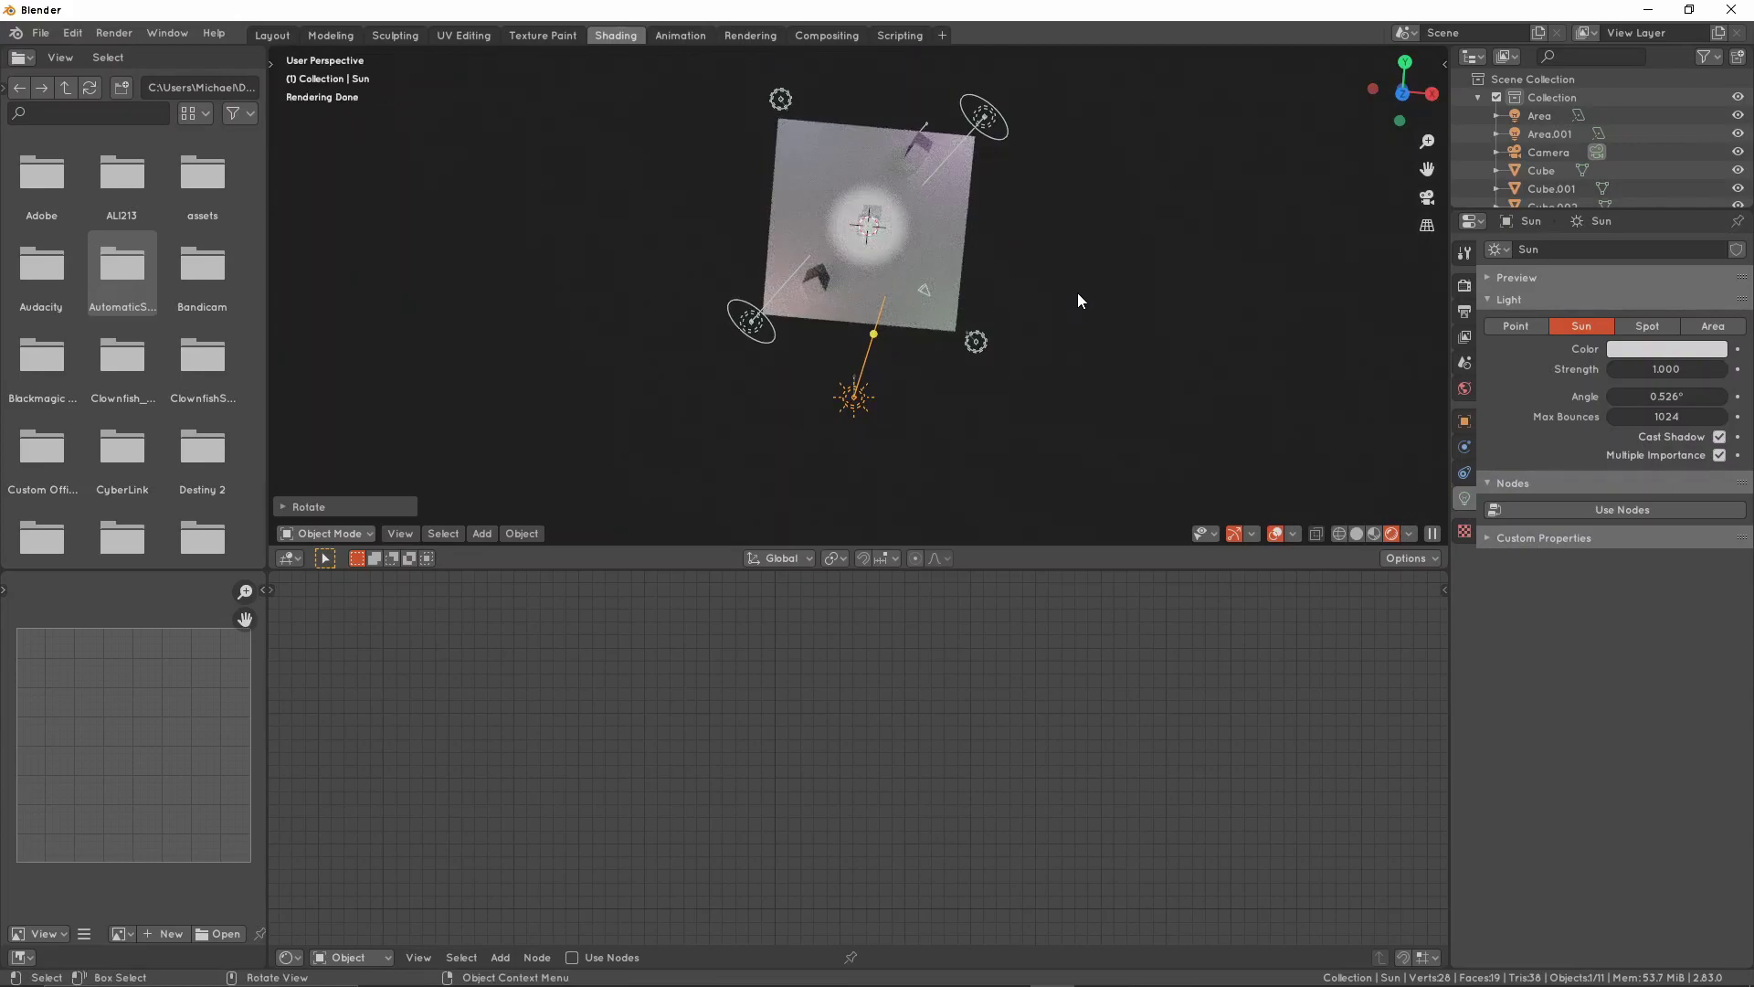
mouse_move(1093, 408)
middle_mouse_down()
mouse_move(998, 348)
mouse_move(974, 249)
mouse_move(831, 298)
mouse_move(948, 276)
middle_mouse_up()
key("KP_Decimal")
middle_click_drag(1049, 268, 1011, 265)
Set the sun light's strength to 5
mouse_move(1672, 365)
left_mouse_down()
mouse_move(1712, 365)
mouse_move(1673, 365)
left_mouse_up()
middle_click_drag(896, 294, 1078, 301)
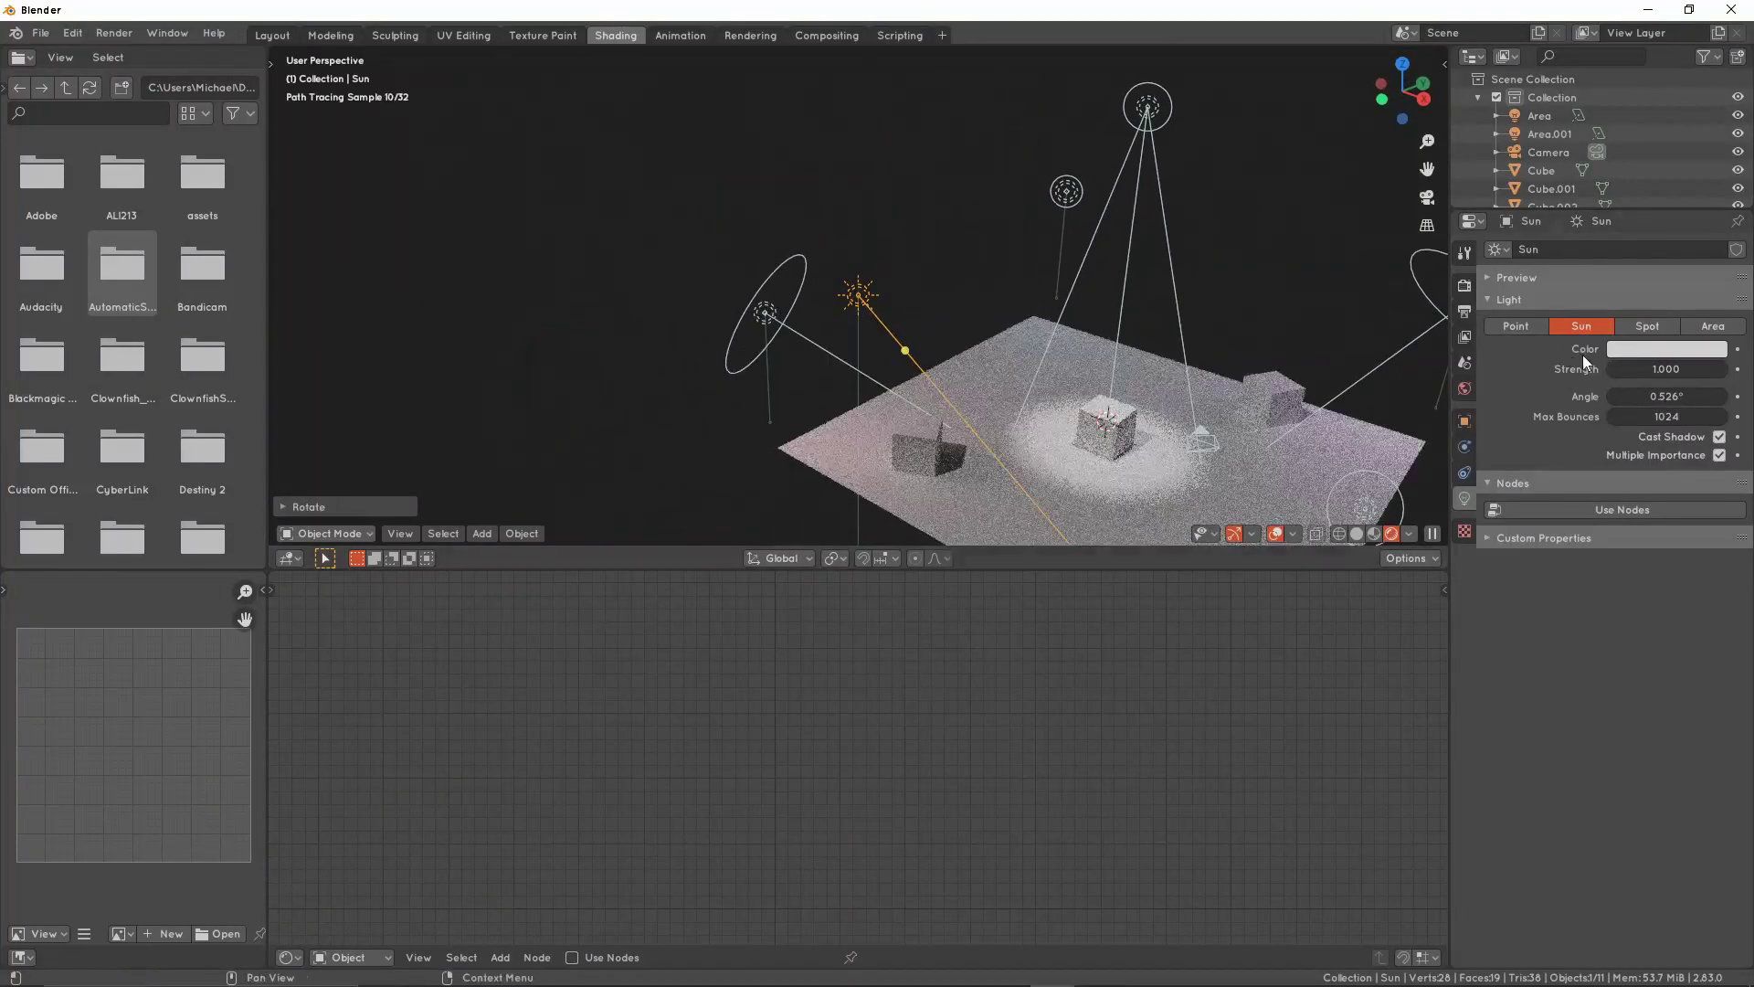
key("BackSpace")
key("BackSpace")
key("BackSpace")
type("5")
key("Return")
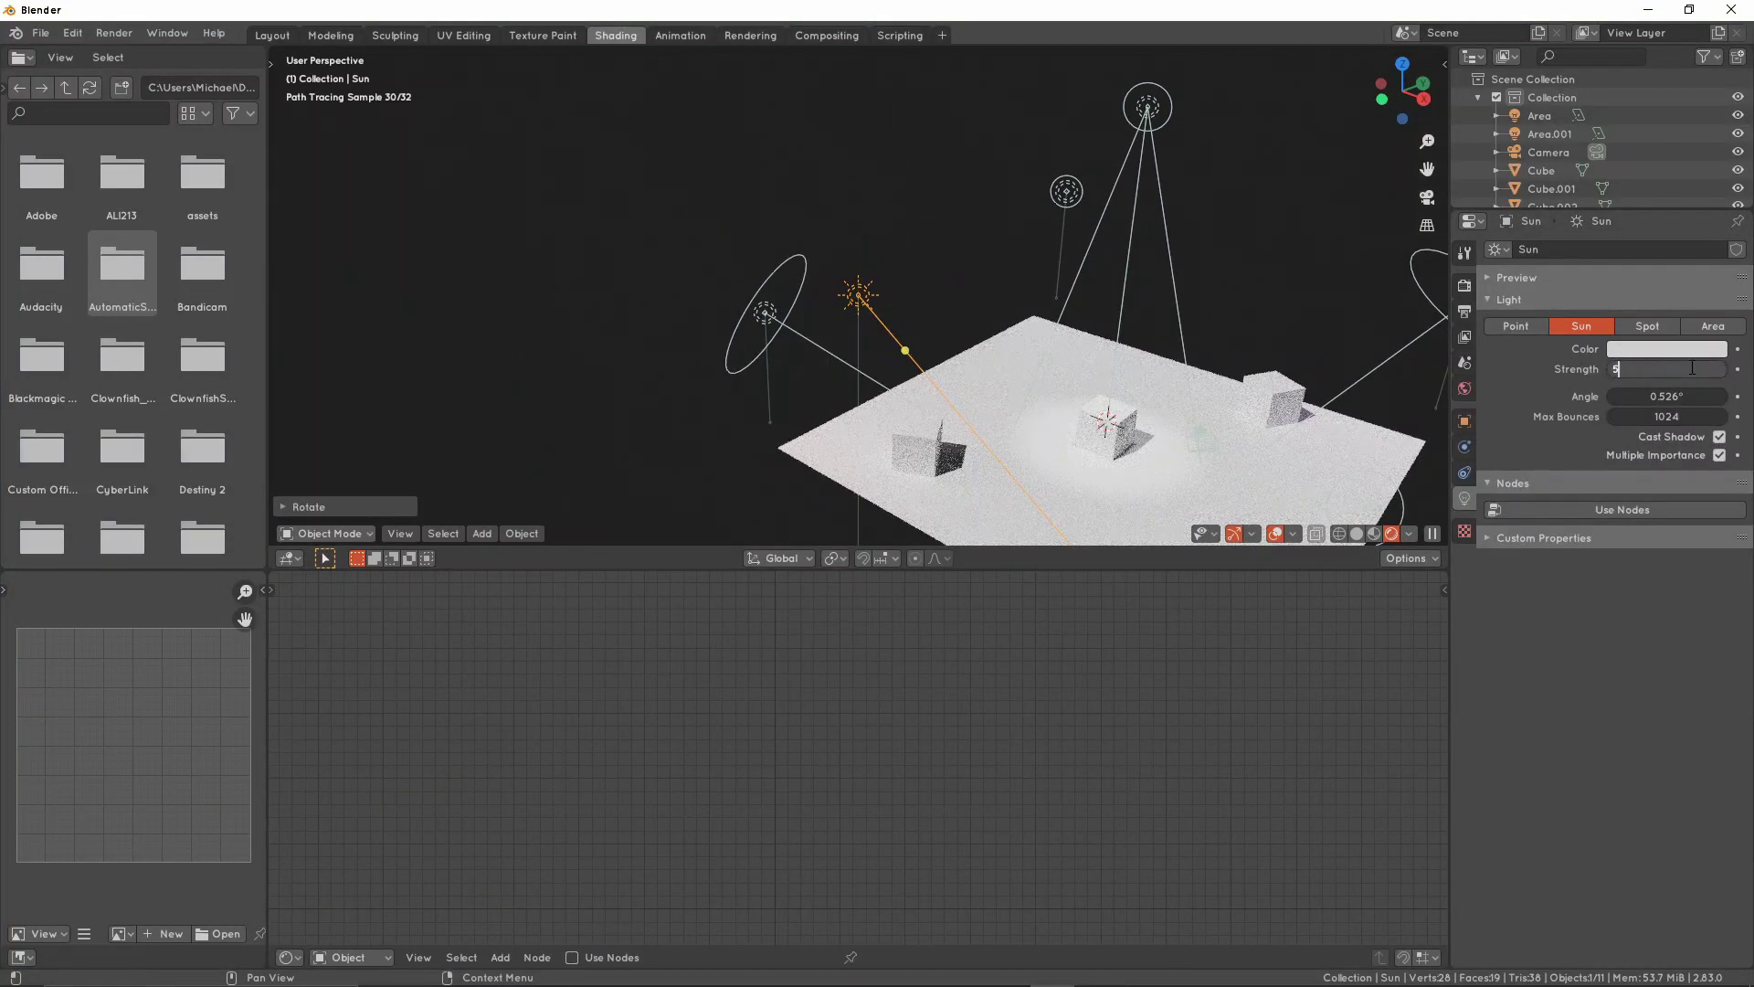
middle_click_drag(1188, 265, 938, 245)
left_click(979, 273)
Try the sun light's strength at 0.1 and at 0.3
scroll(992, 276, "down", 4)
middle_click_drag(1106, 295, 1048, 276)
scroll(1048, 276, "up", 3)
mouse_move(1117, 342)
middle_mouse_down()
mouse_move(1055, 321)
mouse_move(1276, 345)
mouse_move(1016, 316)
mouse_move(1036, 280)
mouse_move(1026, 290)
mouse_move(1096, 291)
middle_mouse_up()
scroll(1054, 324, "up", 1)
left_click(1644, 373)
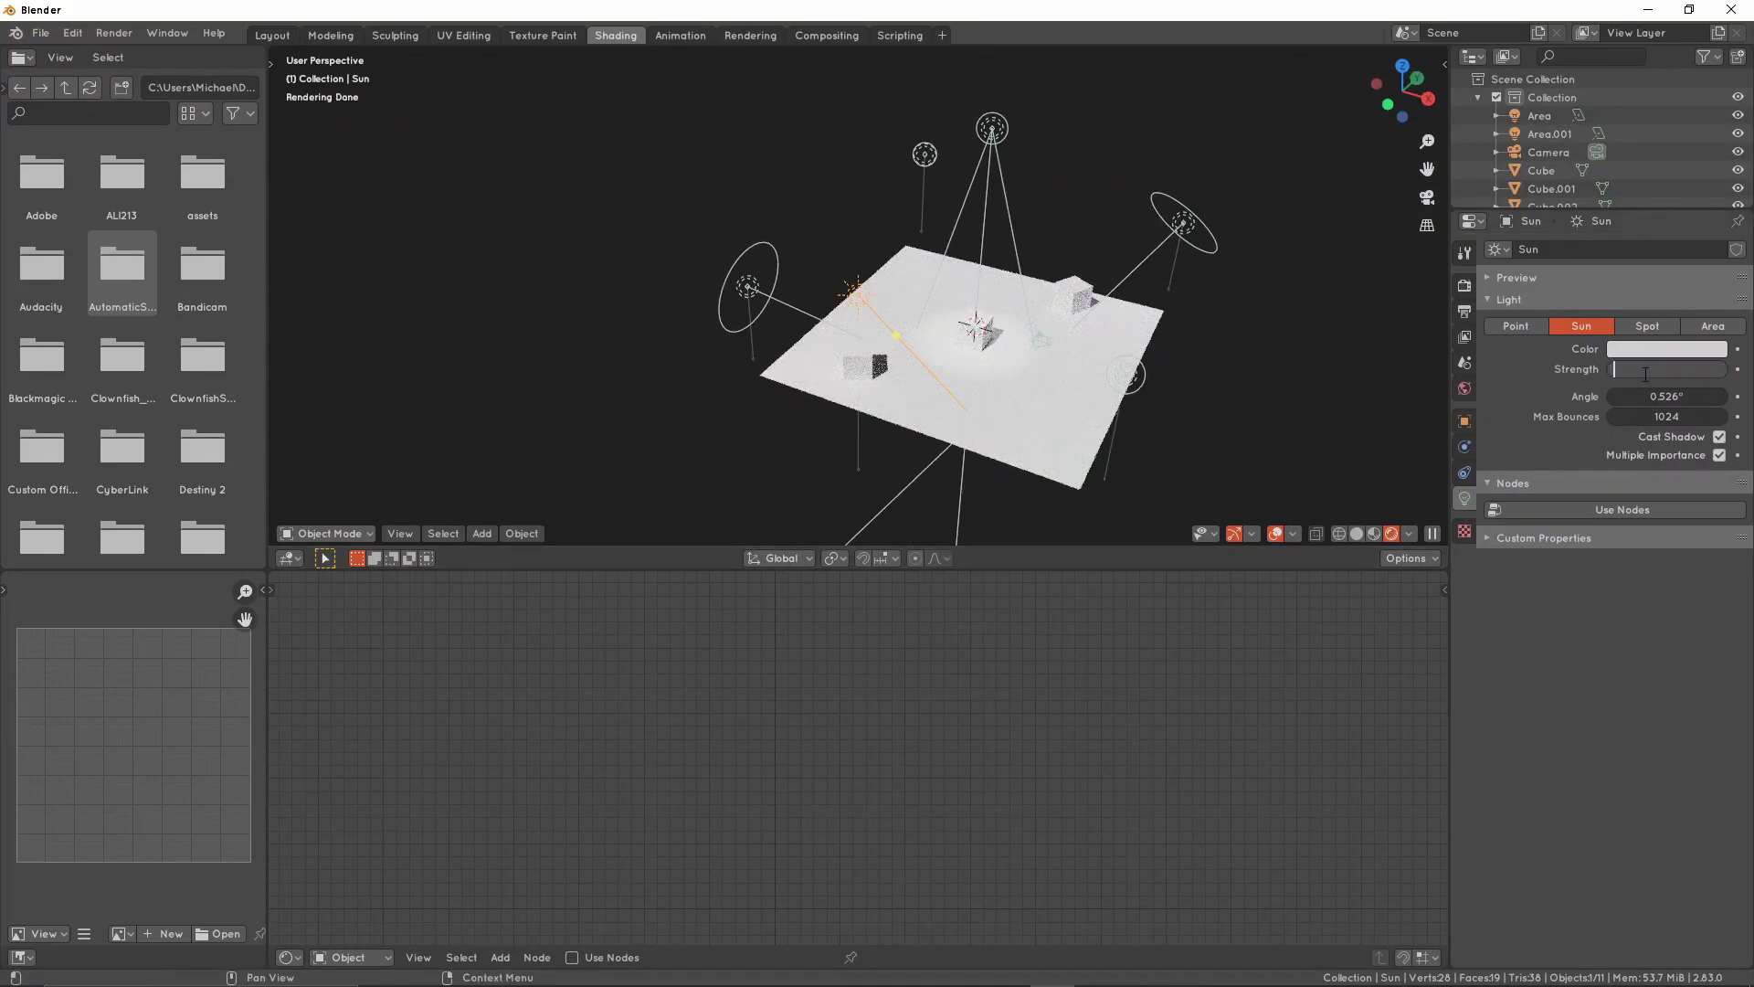
type("0.1")
key("Return")
middle_click_drag(1044, 245, 968, 227)
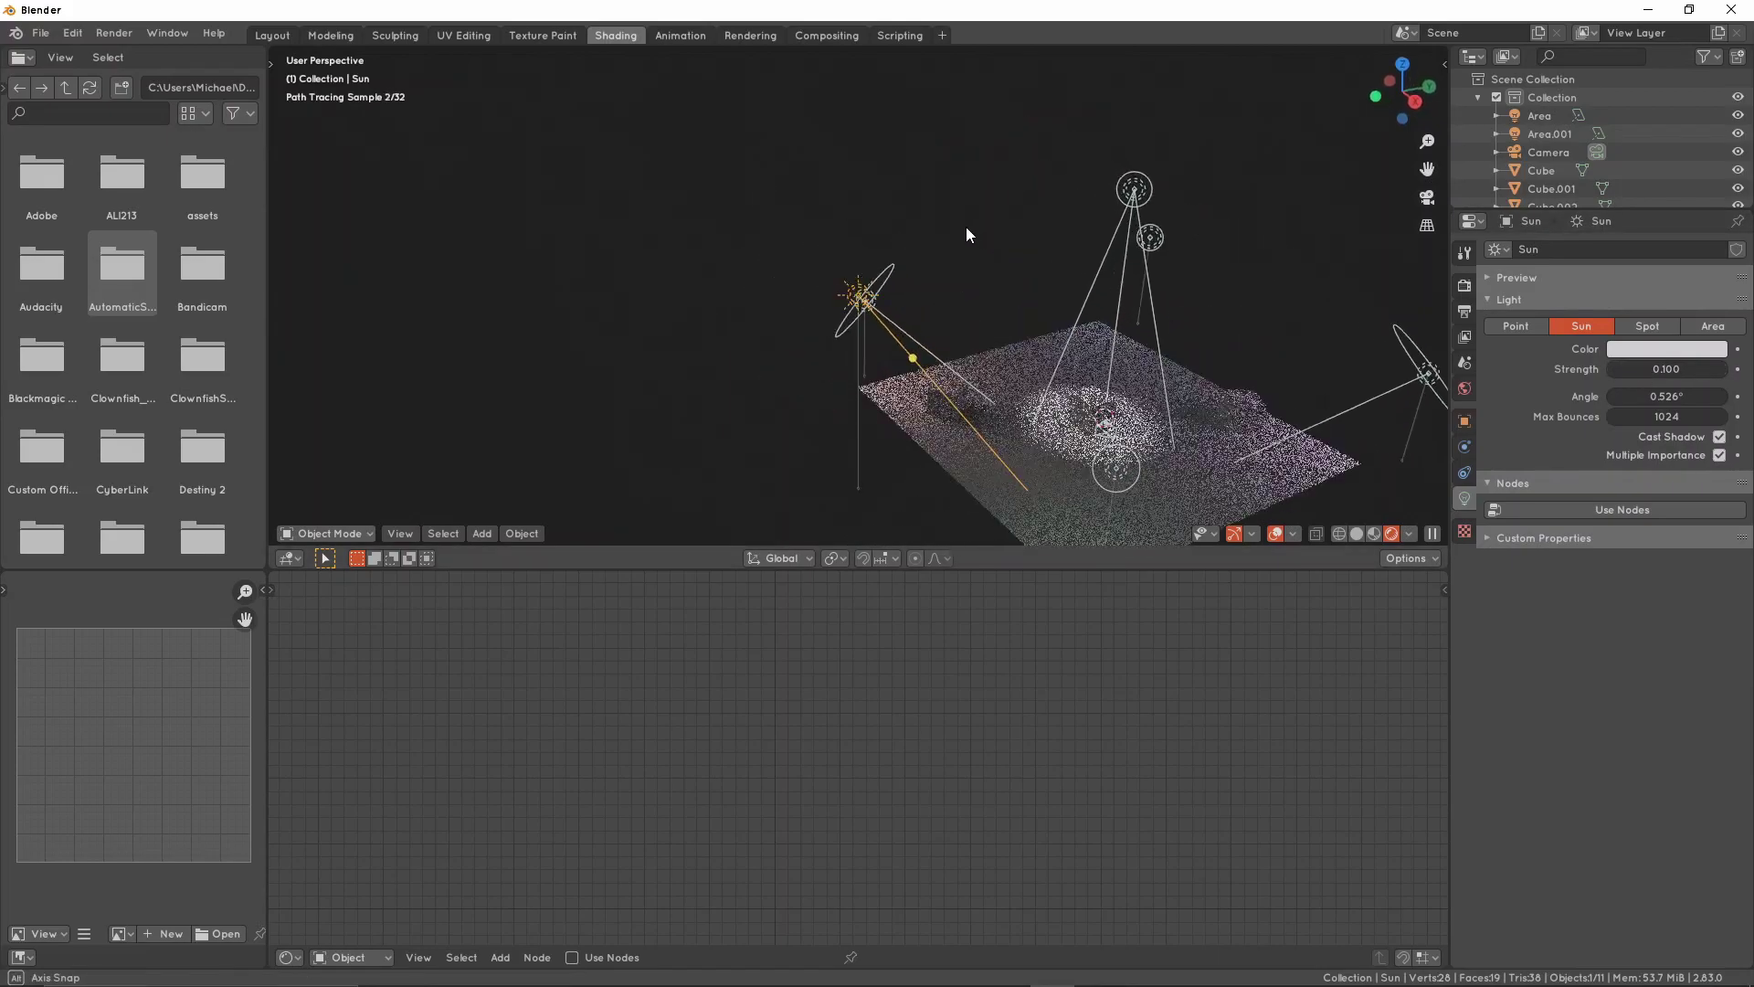
left_click(1665, 371)
type("0.3")
key("Return")
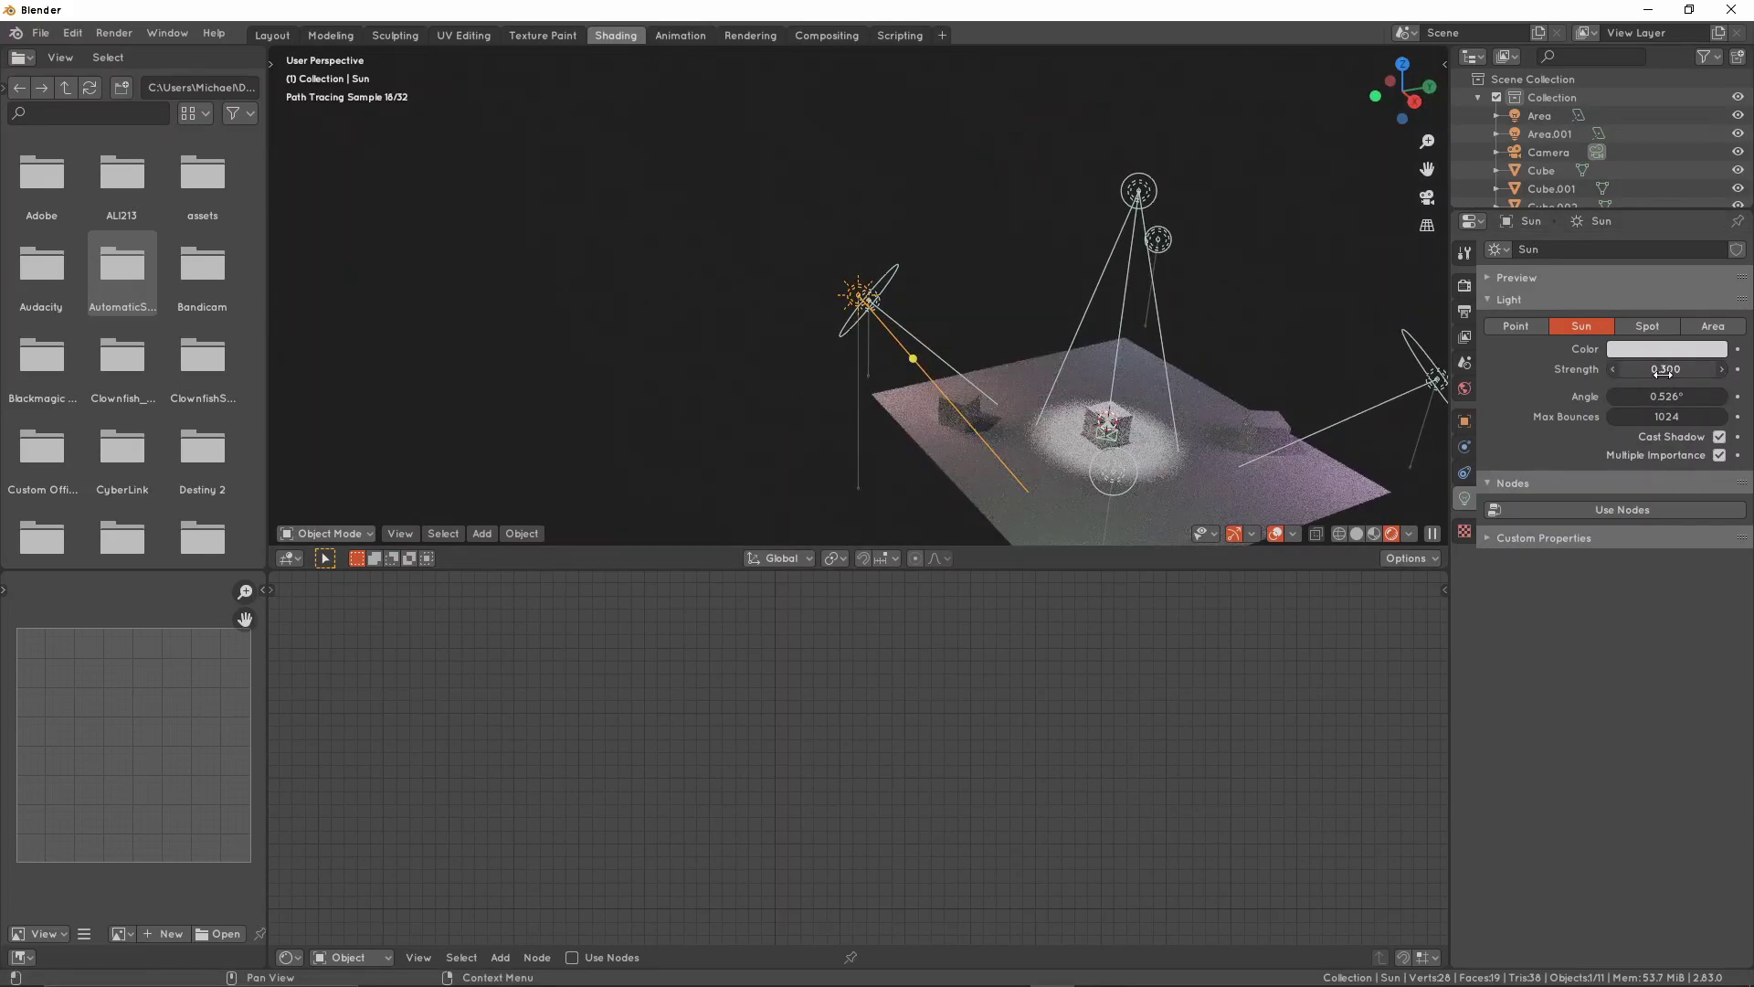
Try a strength of 2 for the sun light, then set it to 5
left_click(1665, 371)
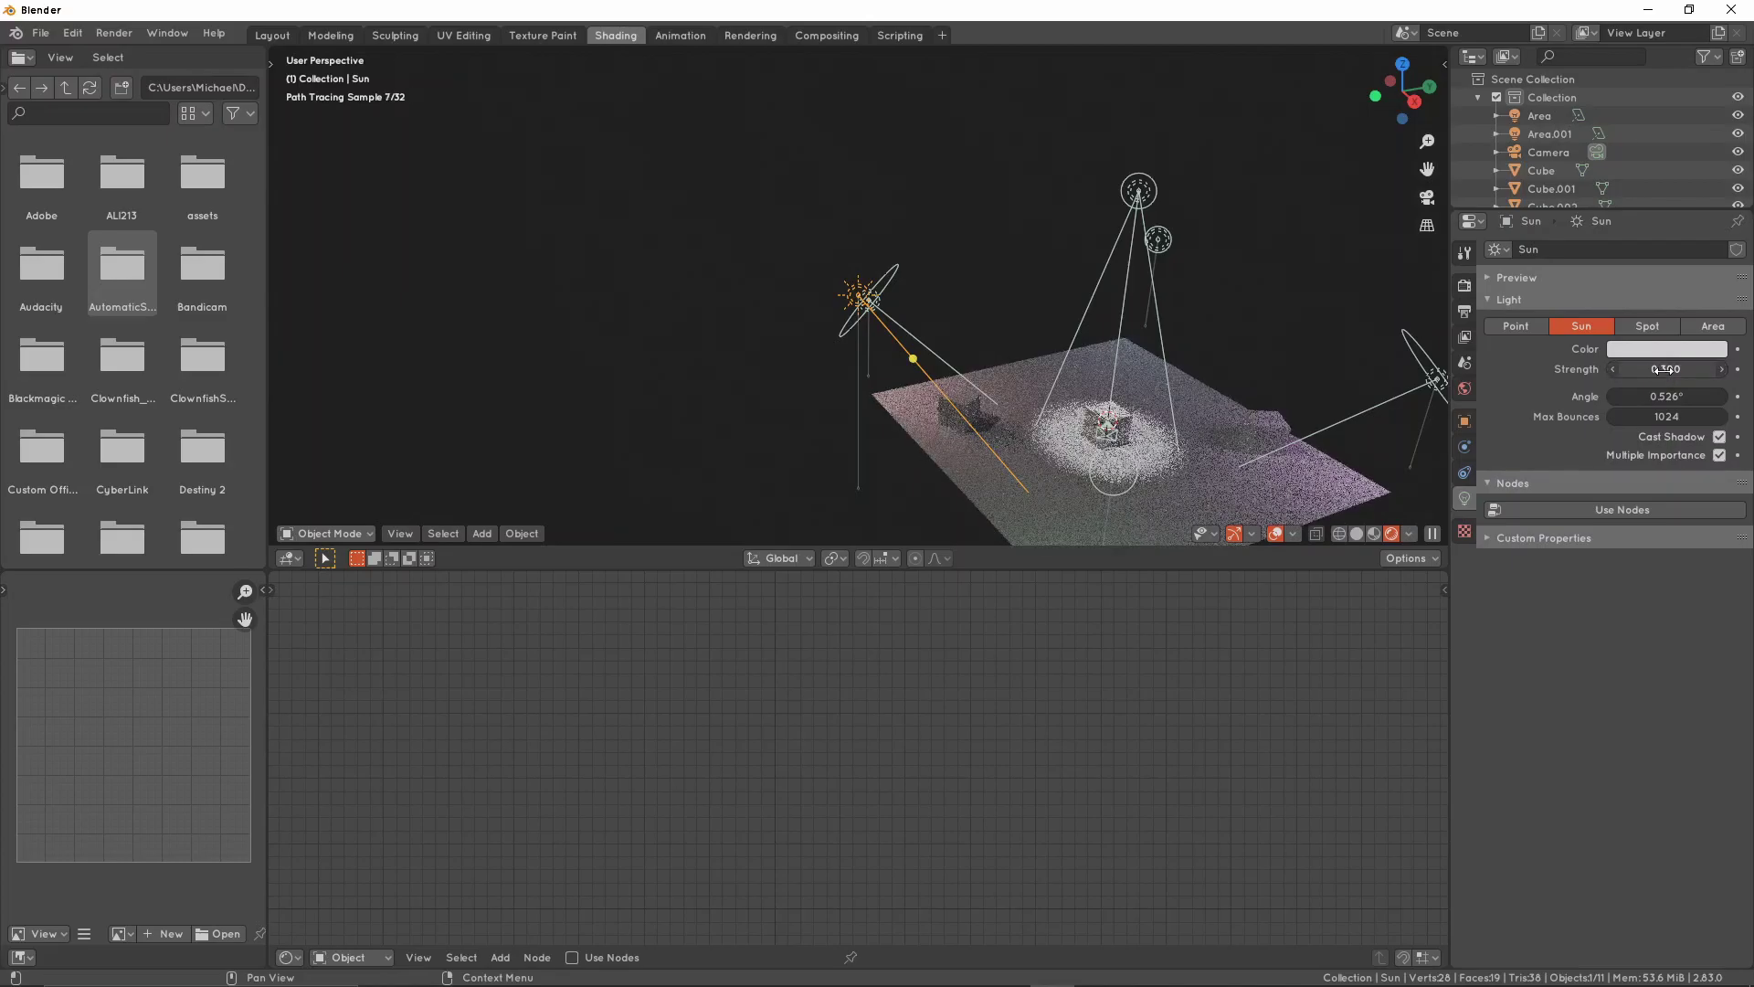
type("2")
key("Return")
key("shift+grave")
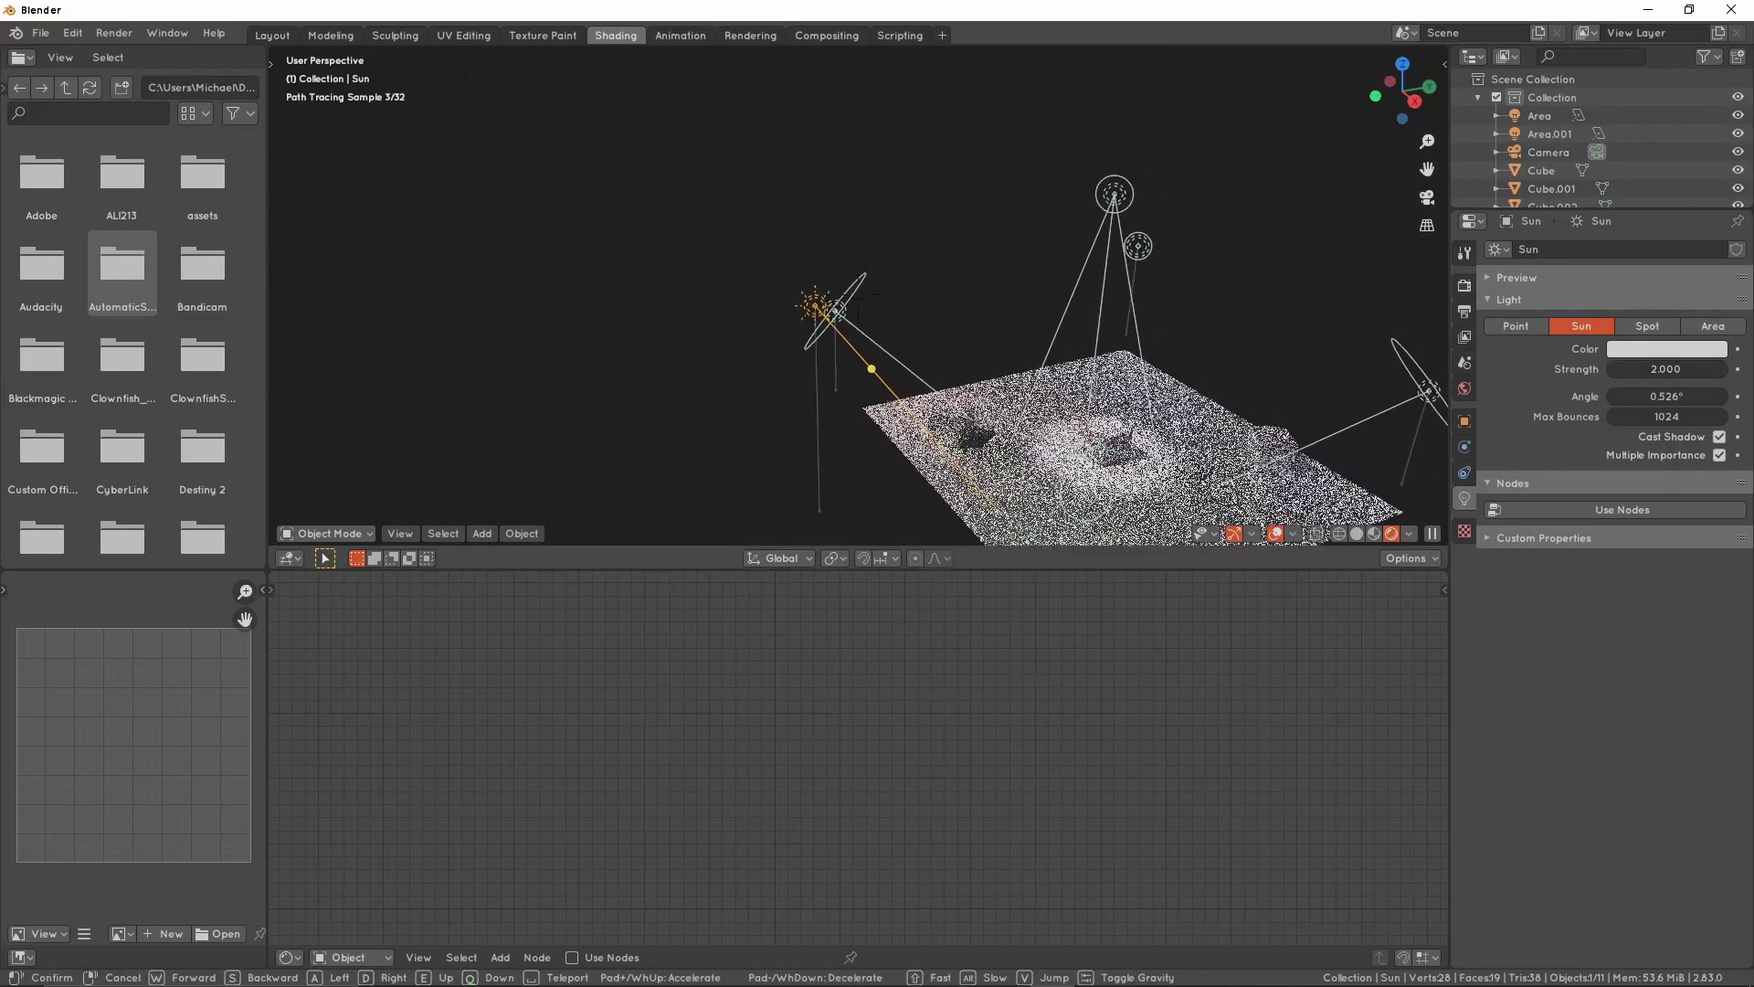
left_click(858, 294)
type("5")
key("Return")
Try a different angle for the sun light and undo the change
key("shift+grave")
key("w")
left_click(858, 294)
left_click_drag(1626, 403, 1676, 403)
key("ctrl+z")
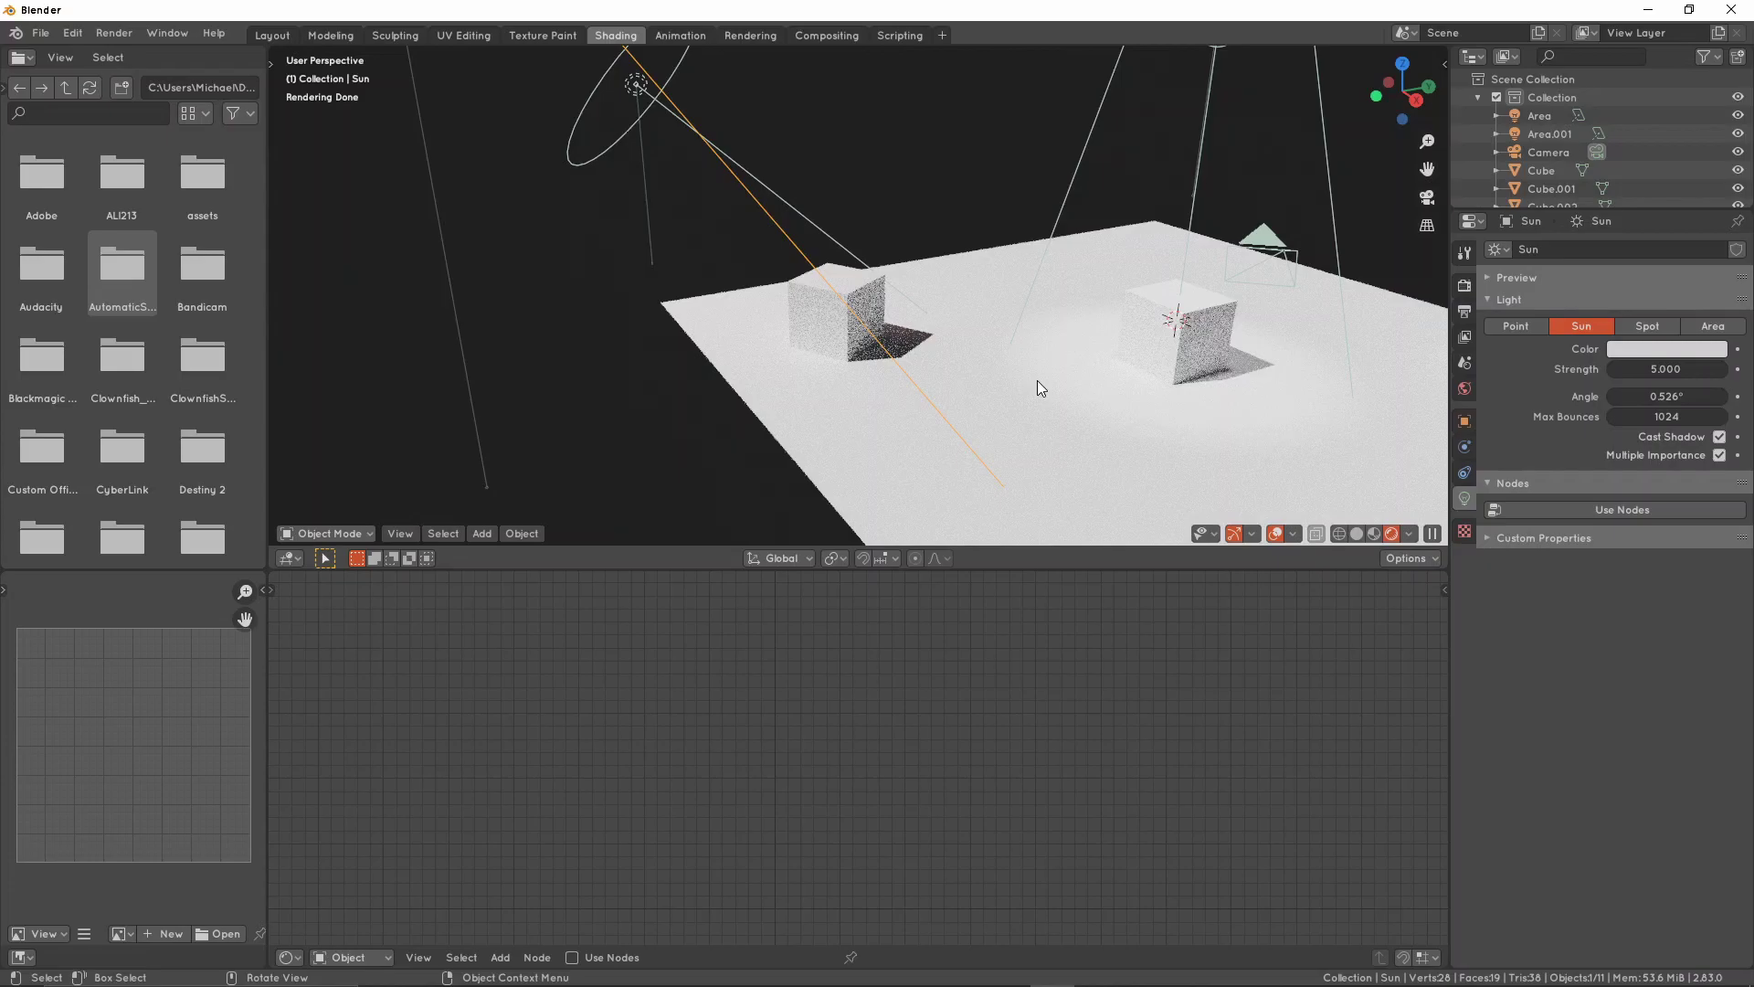
Examine the sun light's direction and the shadows it casts from the cubes on the plane
key("KP_Decimal")
middle_click_drag(1038, 380, 1060, 348)
scroll(922, 314, "down", 6)
scroll(939, 338, "up", 3)
mouse_move(940, 338)
middle_mouse_down()
mouse_move(1014, 393)
mouse_move(1029, 311)
mouse_move(1182, 347)
mouse_move(1126, 322)
middle_mouse_up()
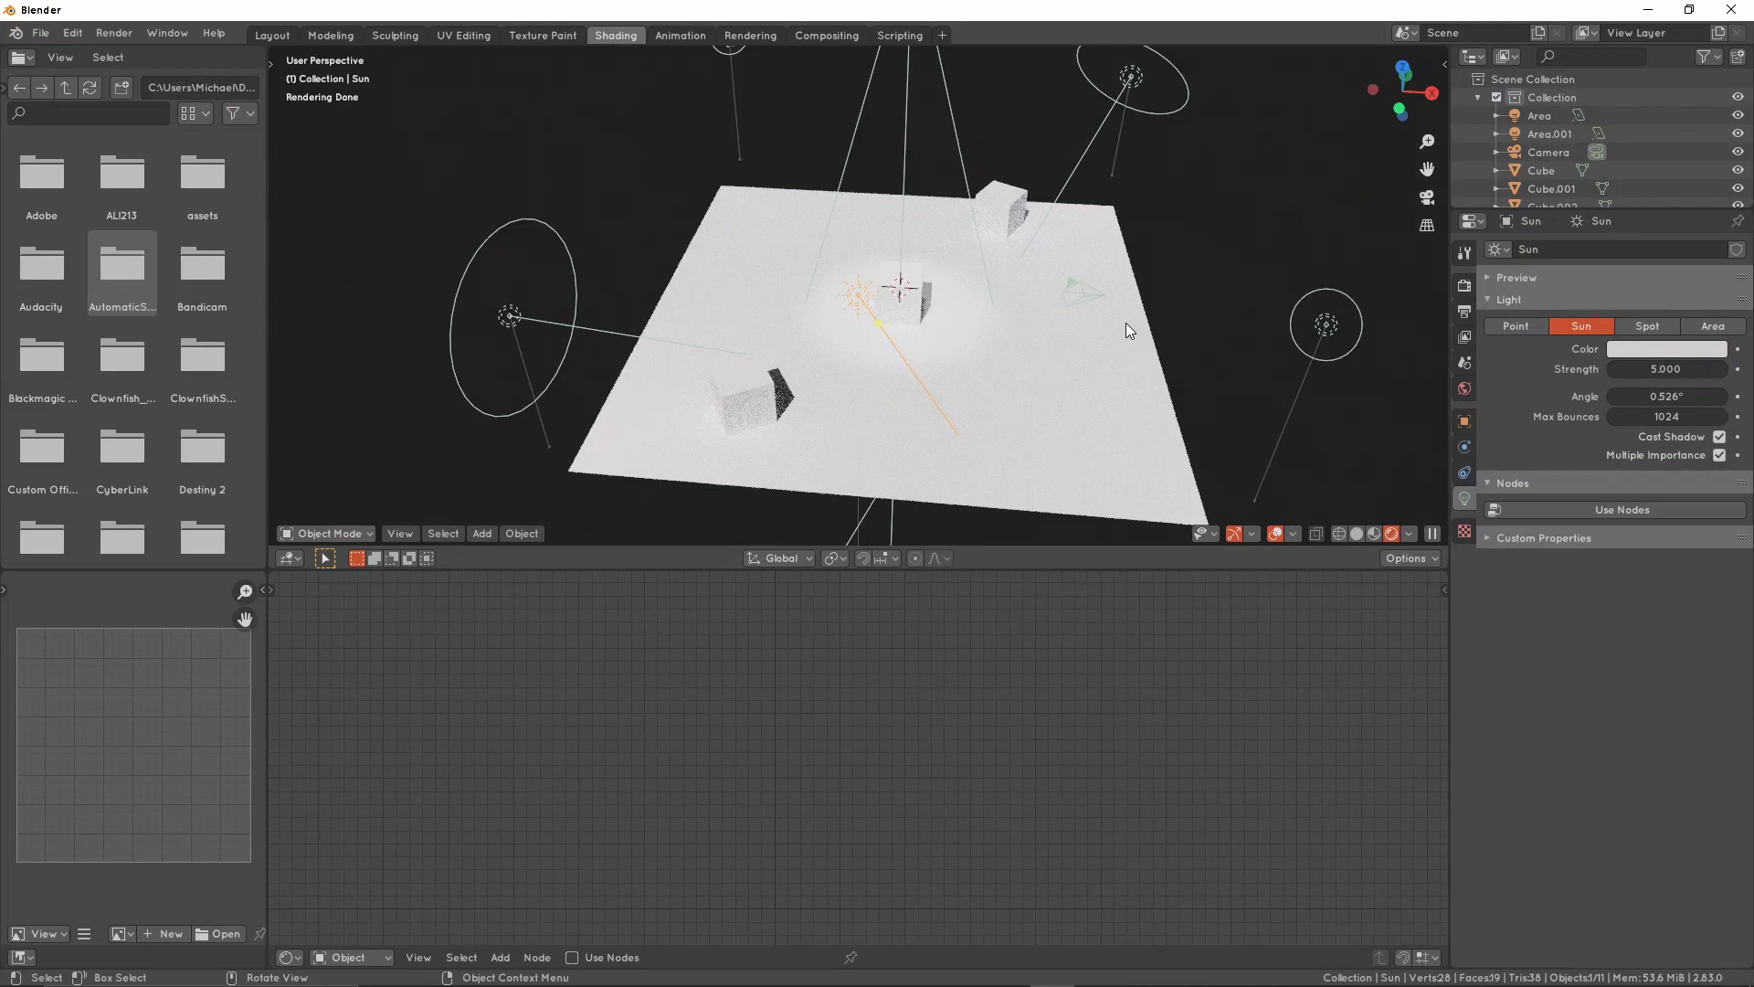
mouse_move(1126, 322)
middle_mouse_down()
mouse_move(1058, 338)
mouse_move(1107, 386)
middle_mouse_up()
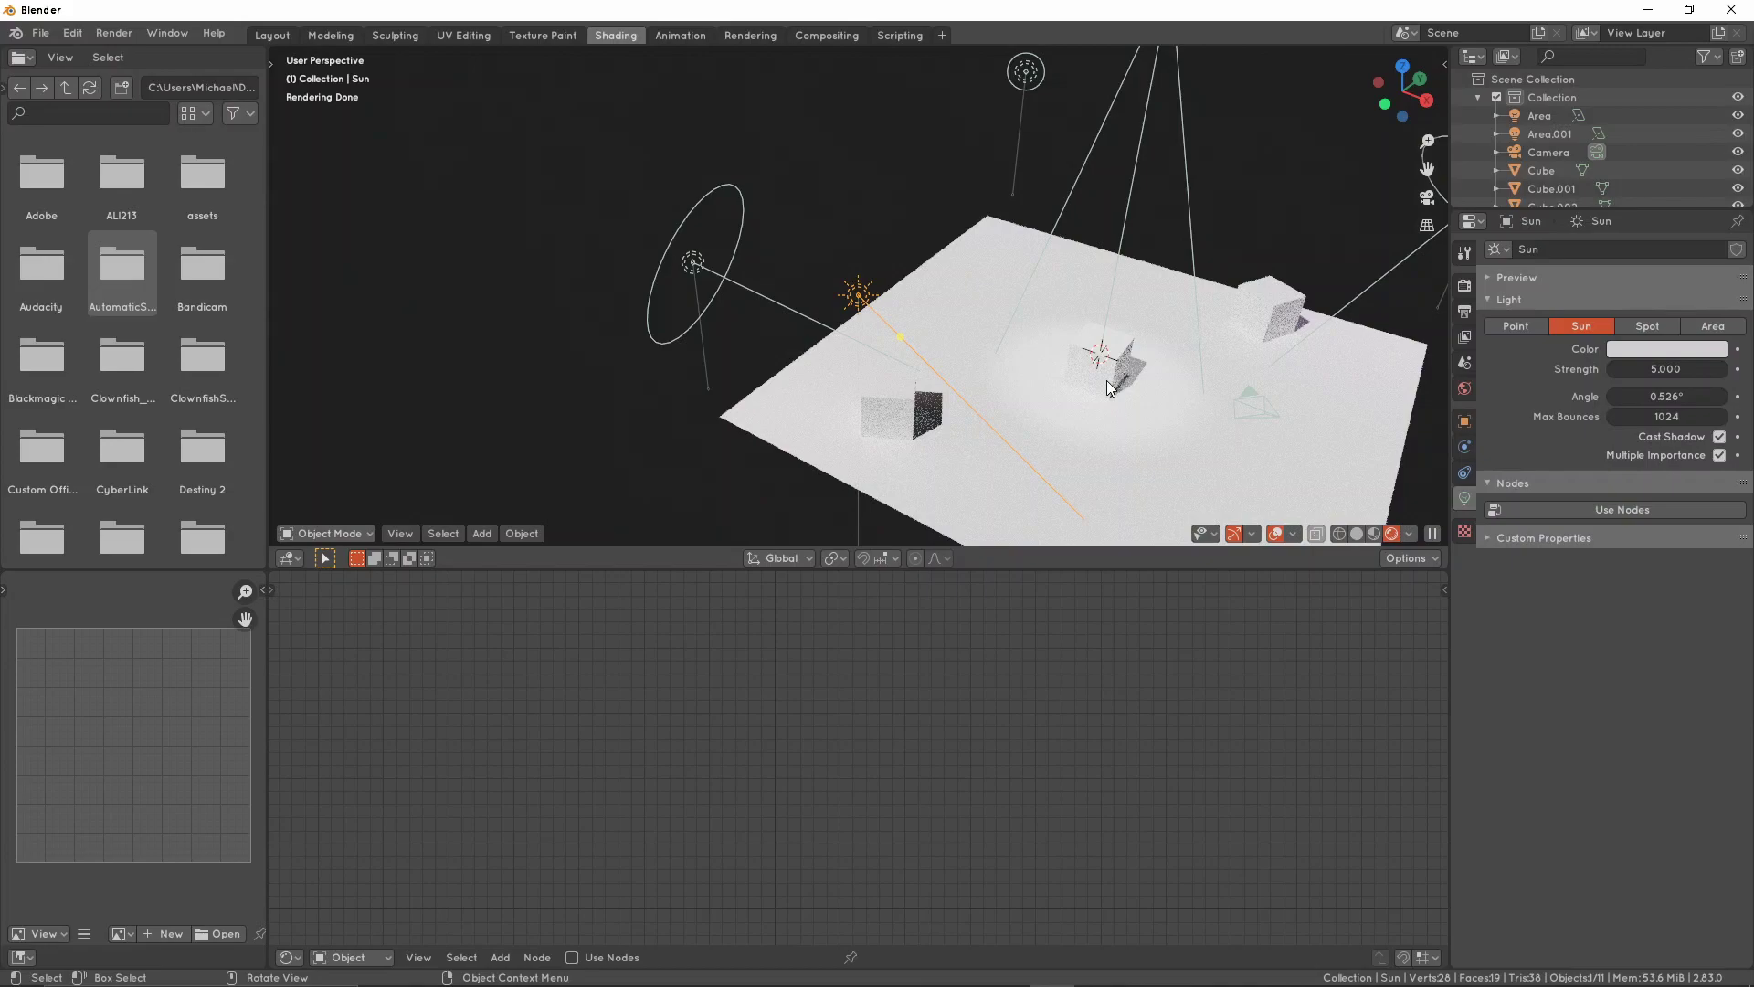
middle_click_drag(1106, 381, 1073, 378)
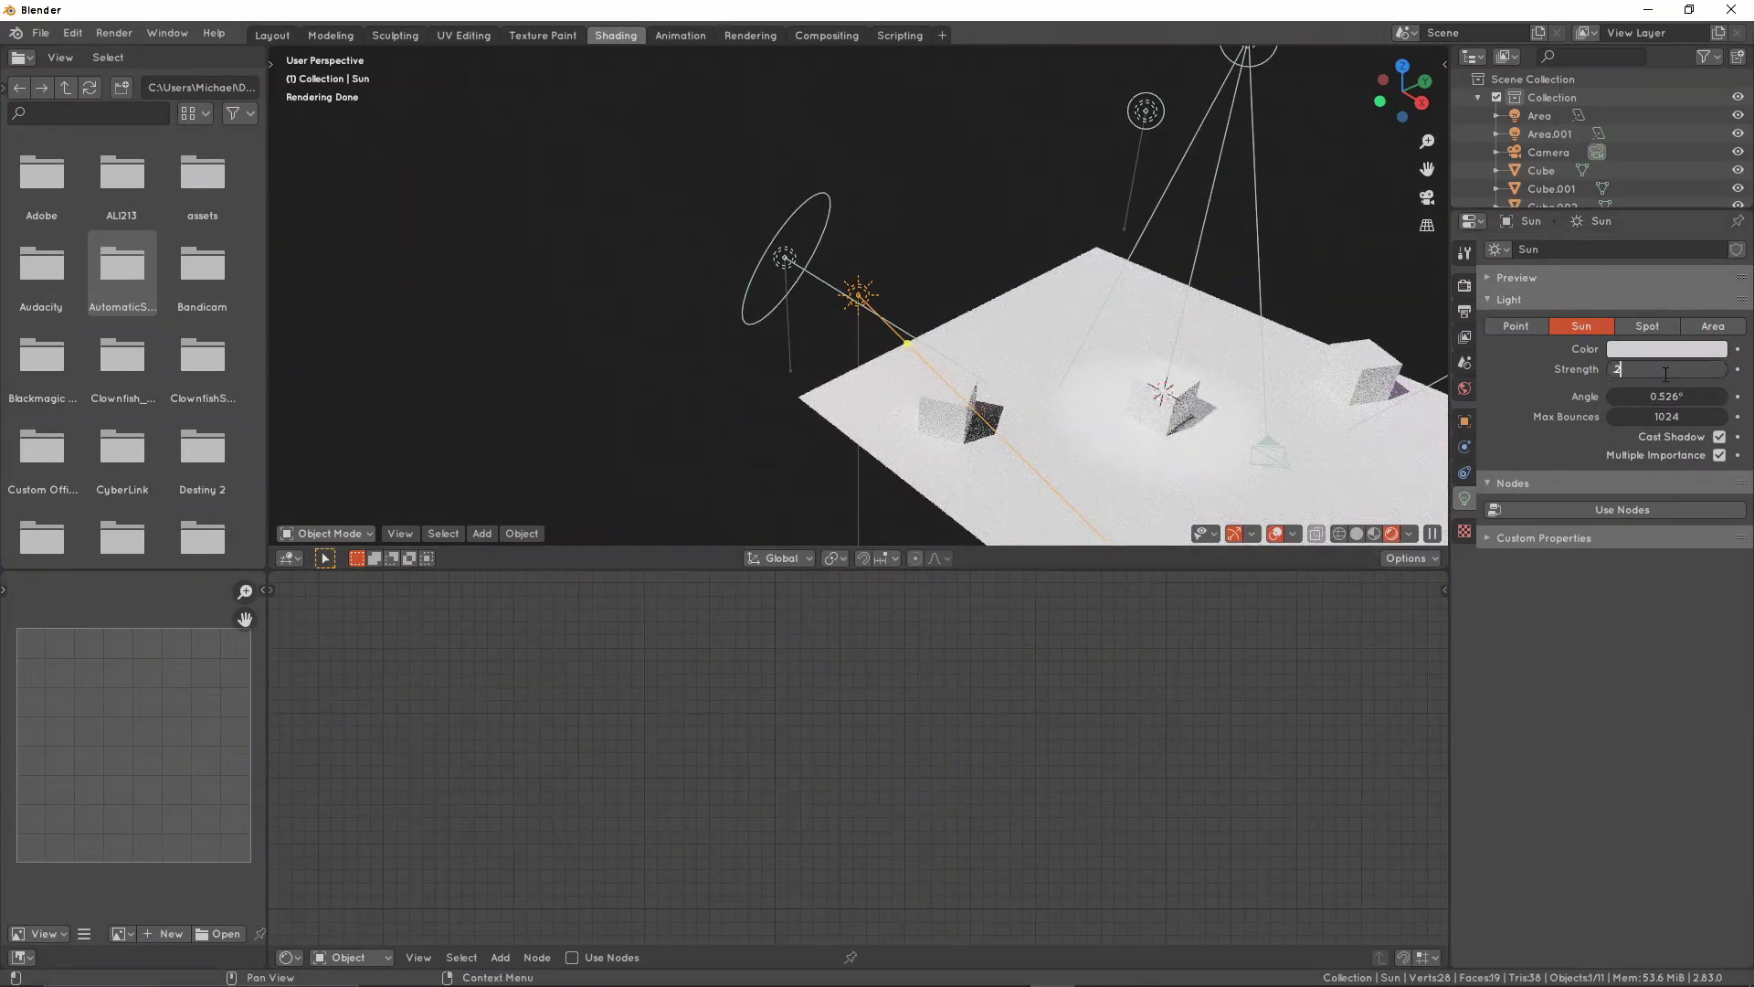
Try a strength of 2 and a strength of 0.3 for the sun light
key("Return")
type("0.3")
key("Return")
middle_click_drag(975, 376, 940, 360)
left_click(969, 342)
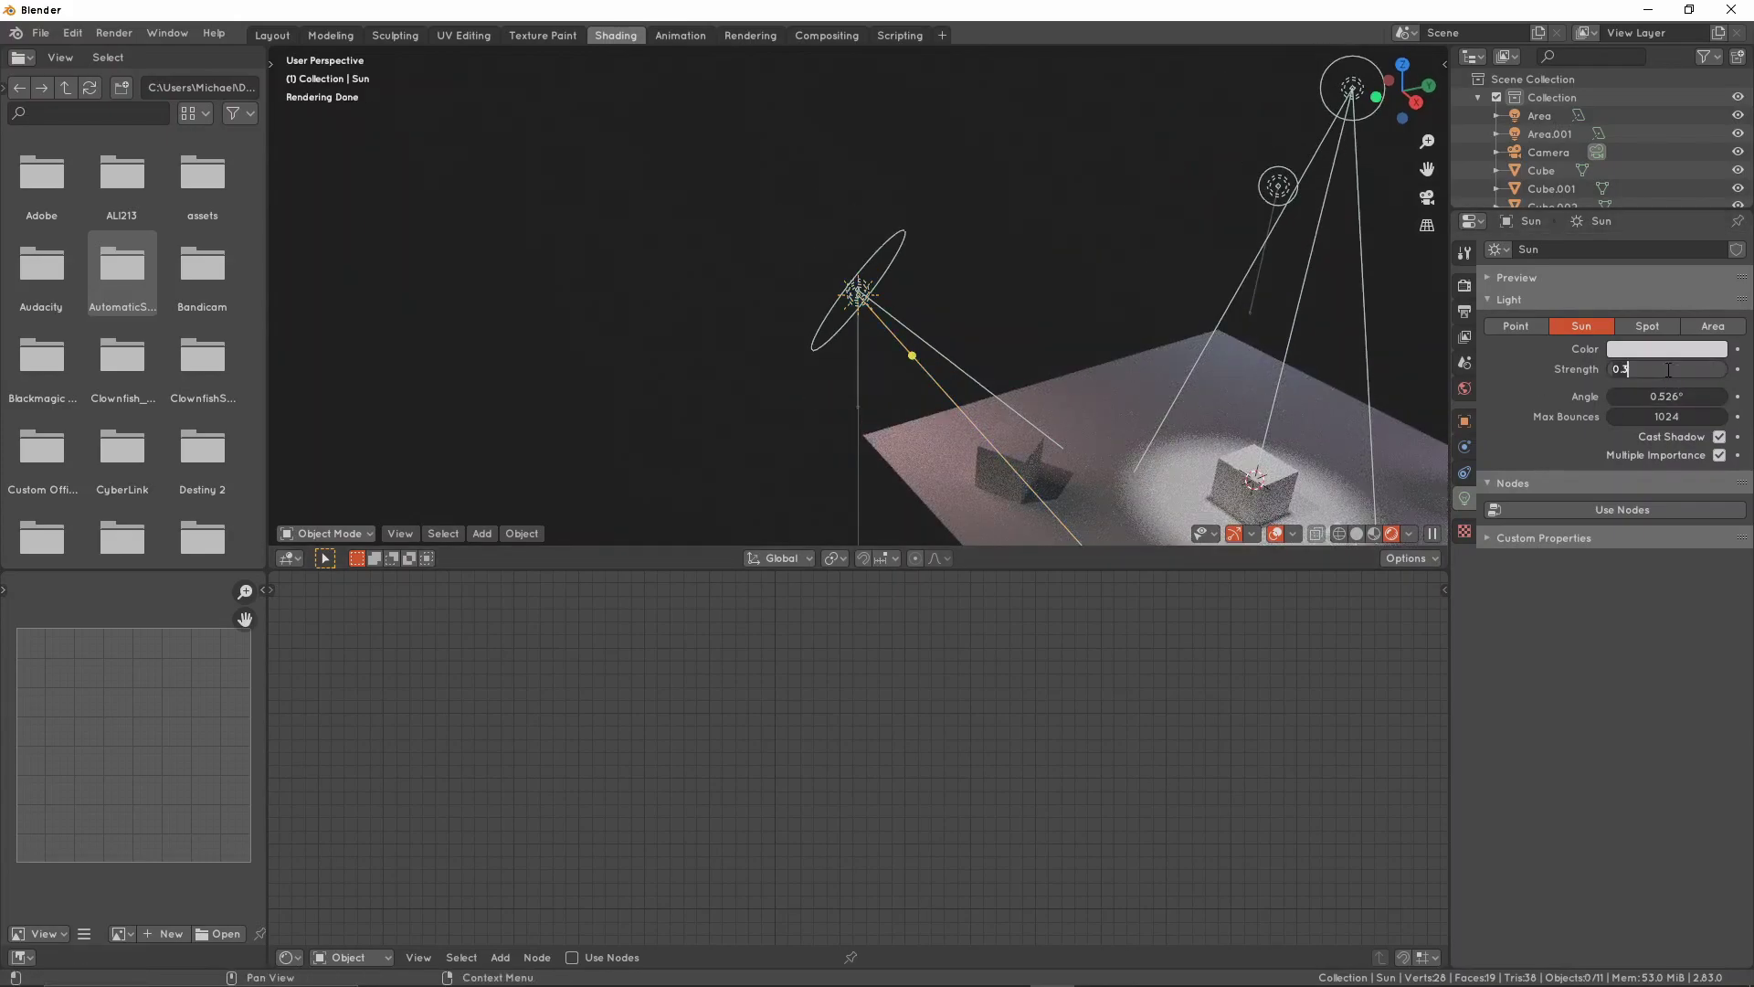
key("Return")
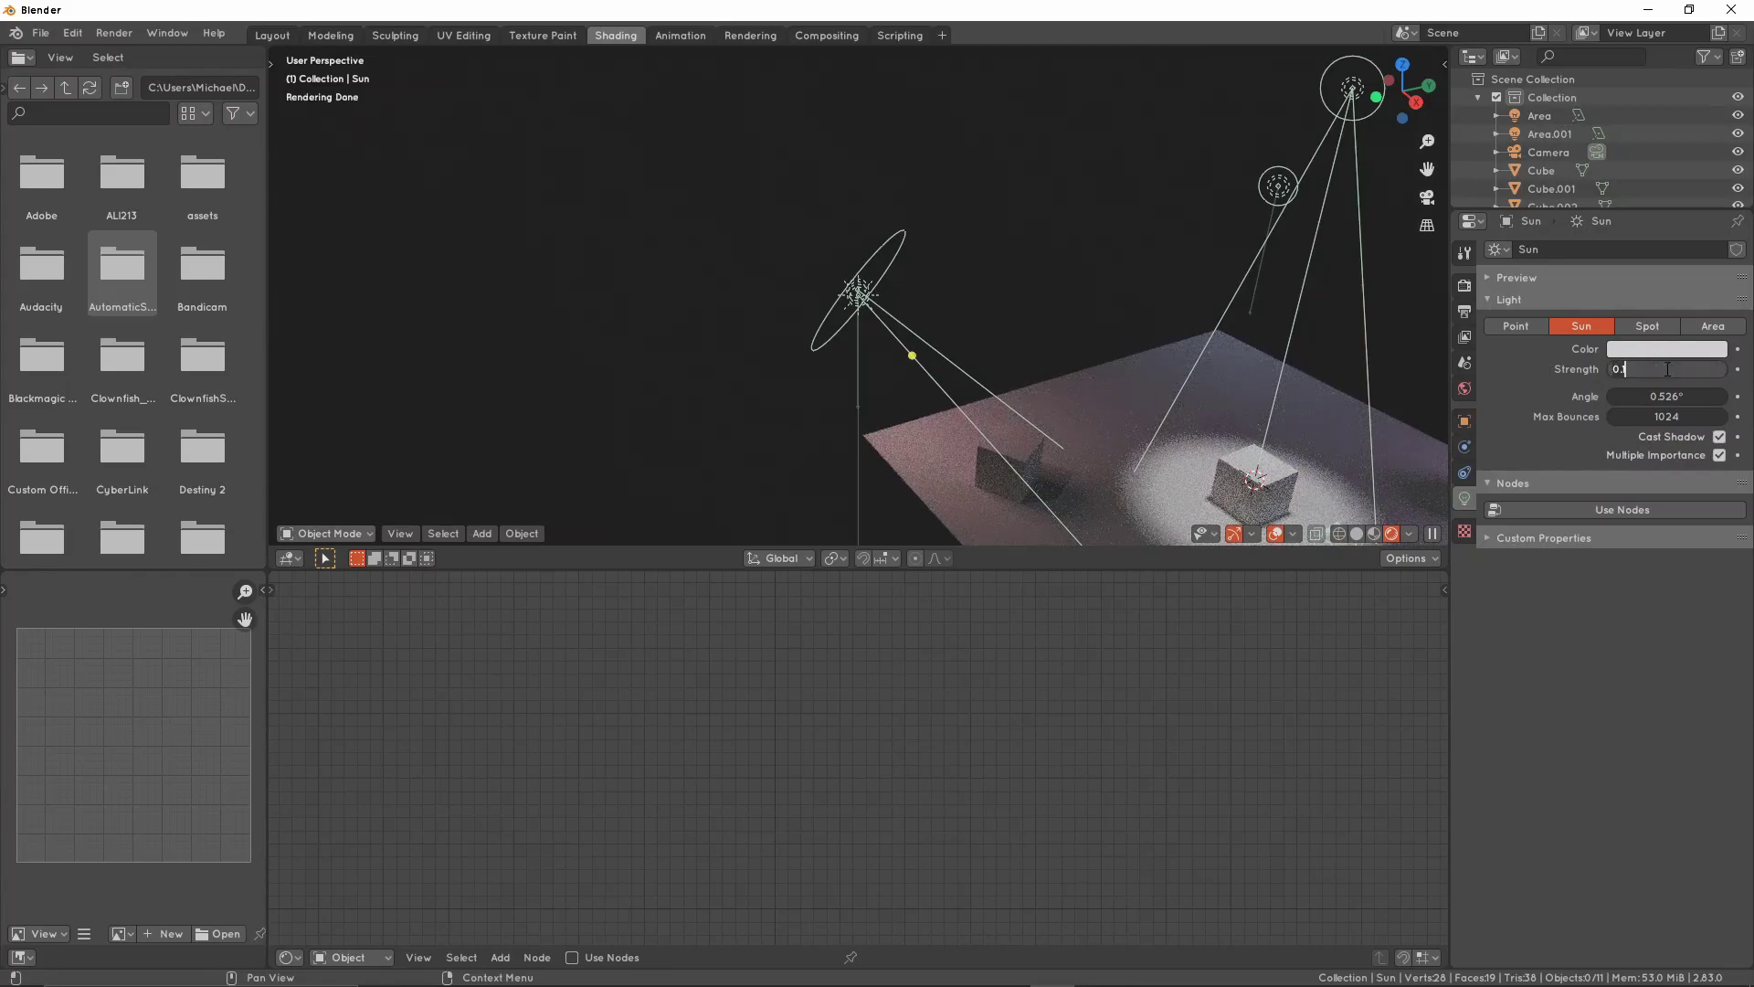
Try strengths of 0.5 and 0.3 for the sun light, then set it to 0.2
type(".5")
key("Return")
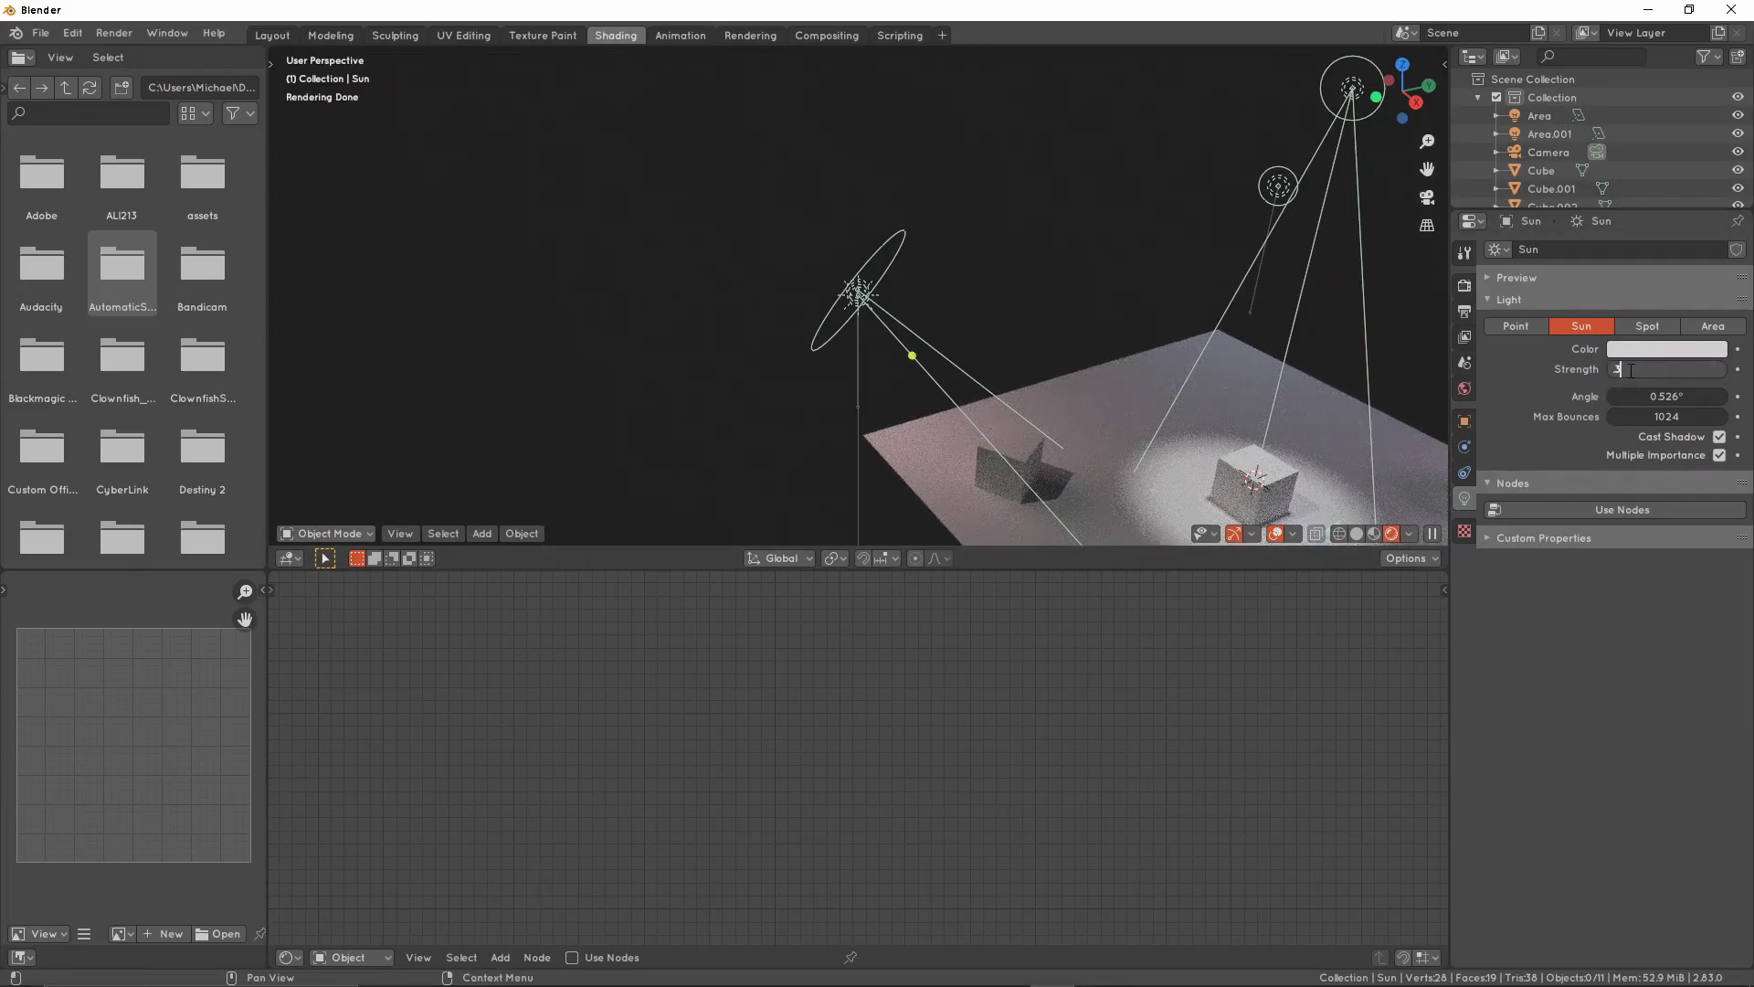
type(".3")
key("Return")
type(".2")
key("Return")
Select the plane, centre the view on it and examine how the lights fall across the cubes
key("shift+grave")
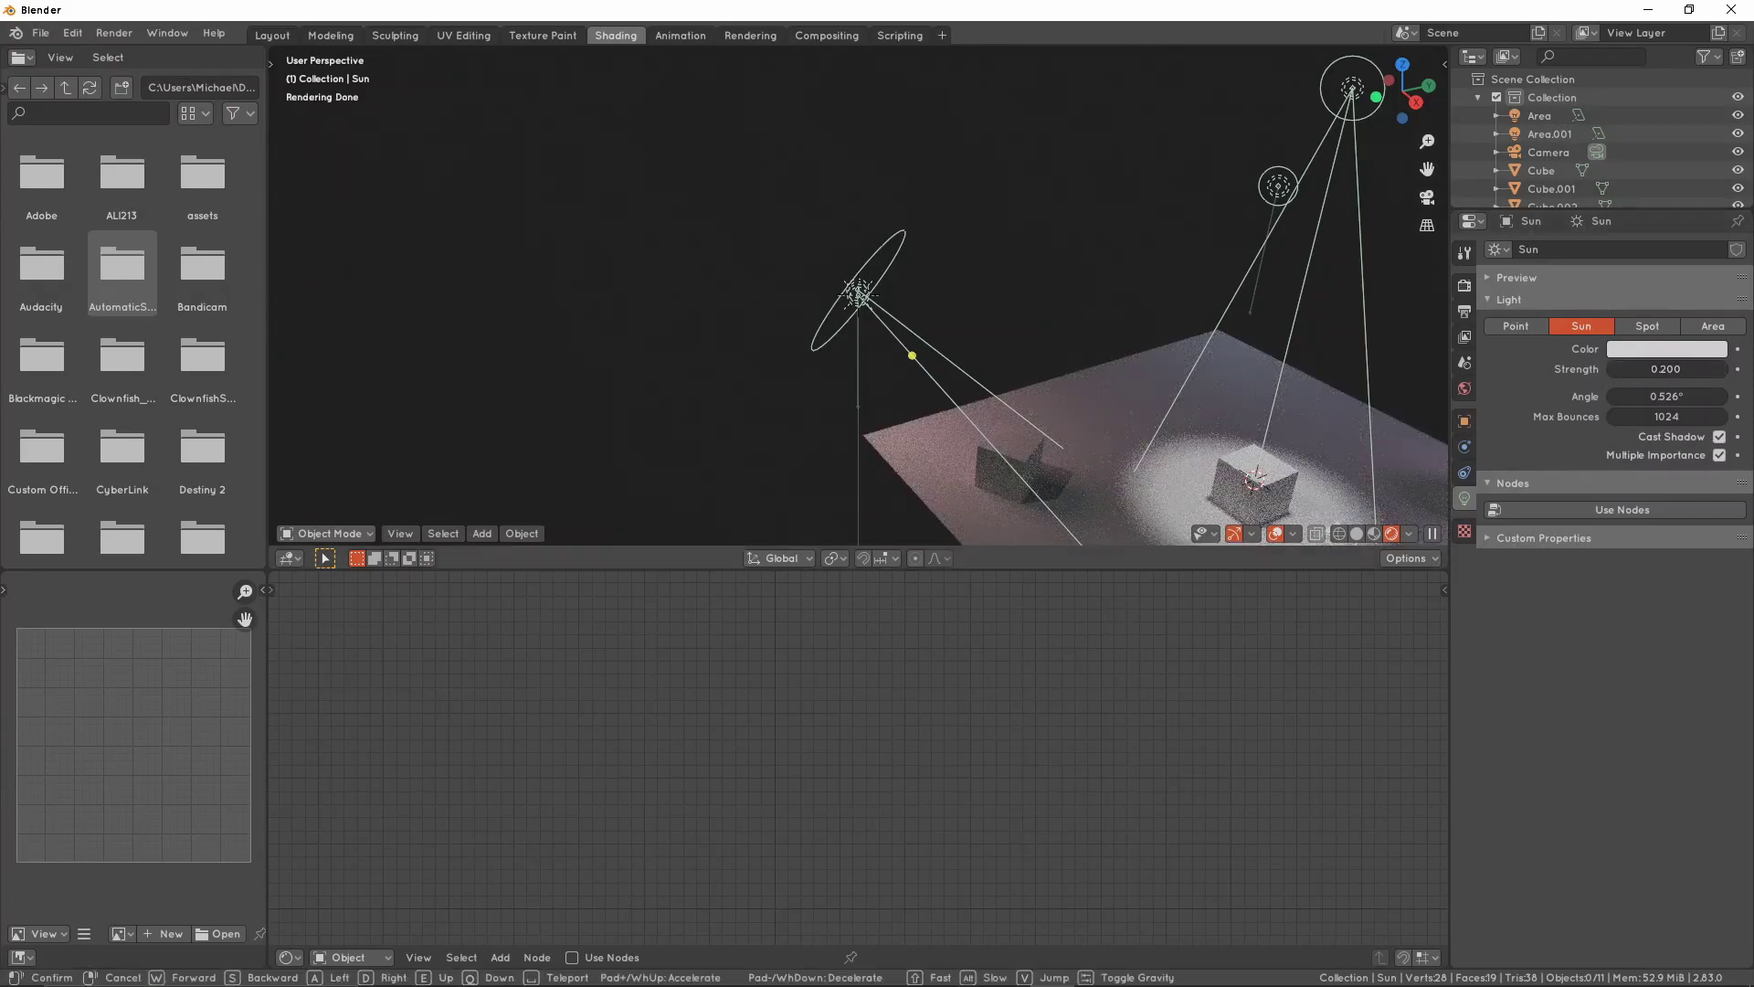
key("d")
left_click(858, 295)
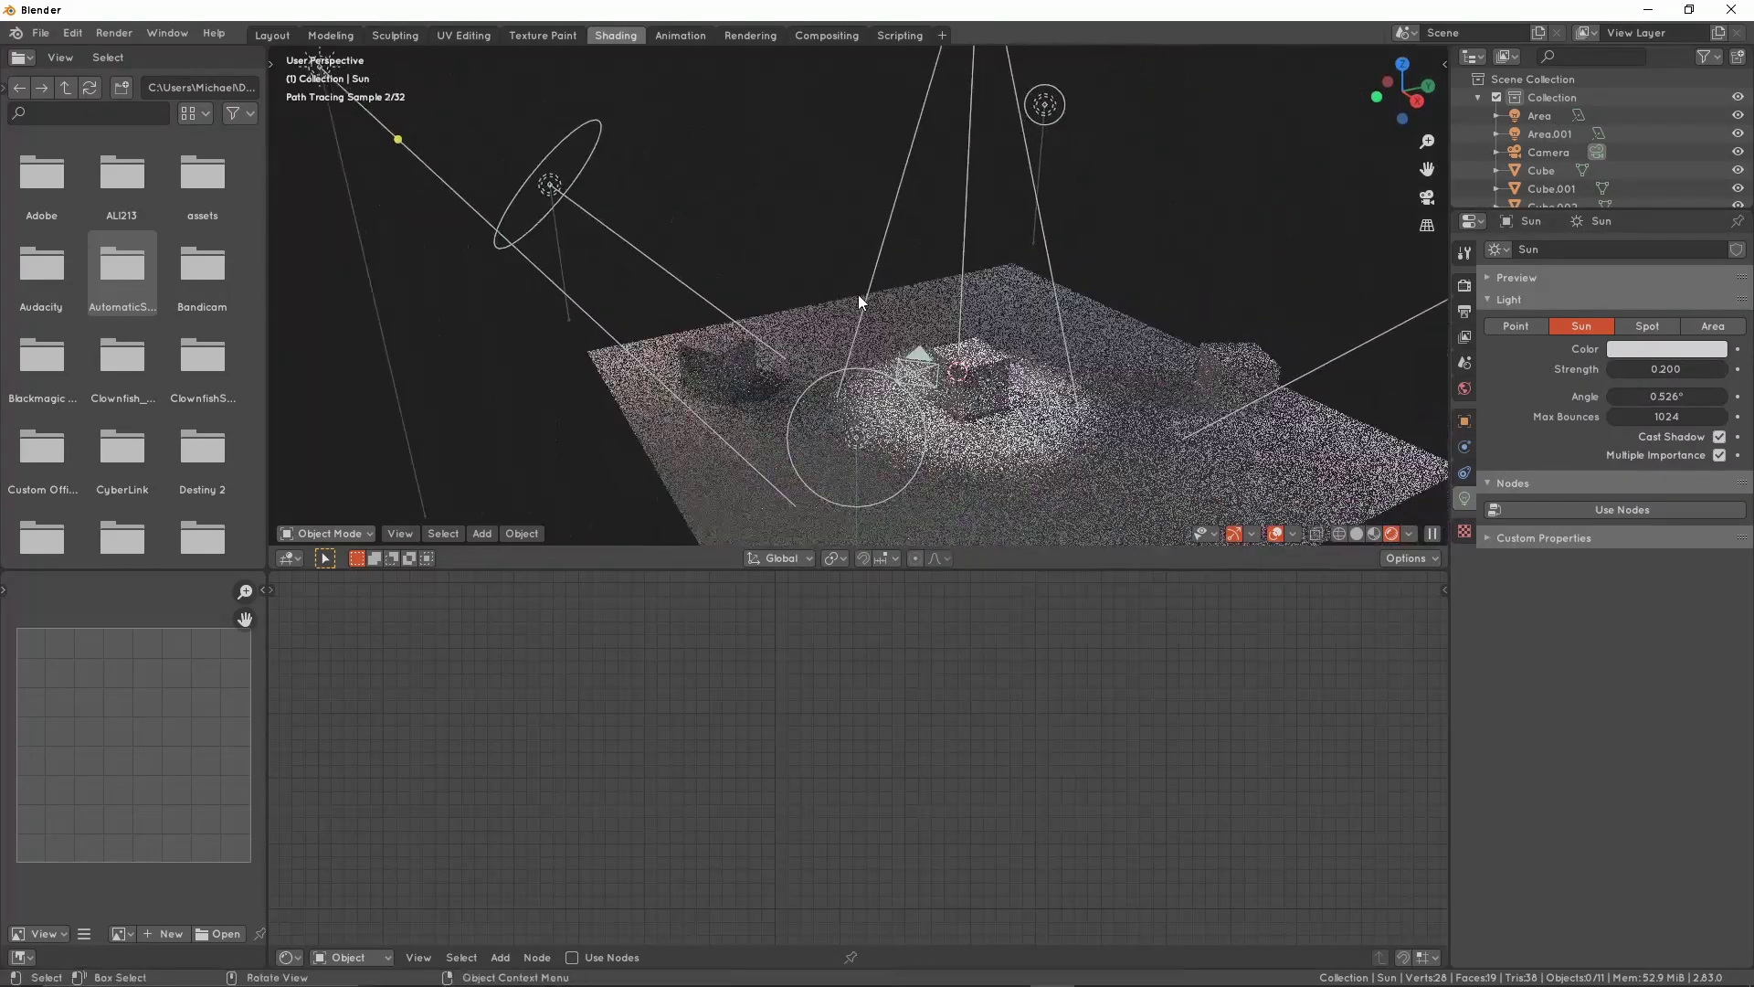
left_click(1100, 393)
key("KP_Decimal")
middle_click_drag(1094, 404, 998, 407)
mouse_move(1013, 336)
middle_mouse_down()
mouse_move(950, 366)
mouse_move(772, 345)
mouse_move(1180, 354)
mouse_move(1012, 313)
middle_mouse_up()
scroll(820, 337, "down", 5)
left_click(1181, 349)
scroll(1012, 313, "up", 5)
middle_click_drag(959, 366, 1077, 405)
middle_click_drag(1136, 245, 1171, 296)
scroll(1171, 296, "down", 3)
scroll(1172, 296, "up", 3)
Show the scene's render settings and examine the Light Paths bounce limits alongside the lit cubes
left_click(1465, 286)
middle_click_drag(1144, 384, 1072, 331)
left_click(1519, 485)
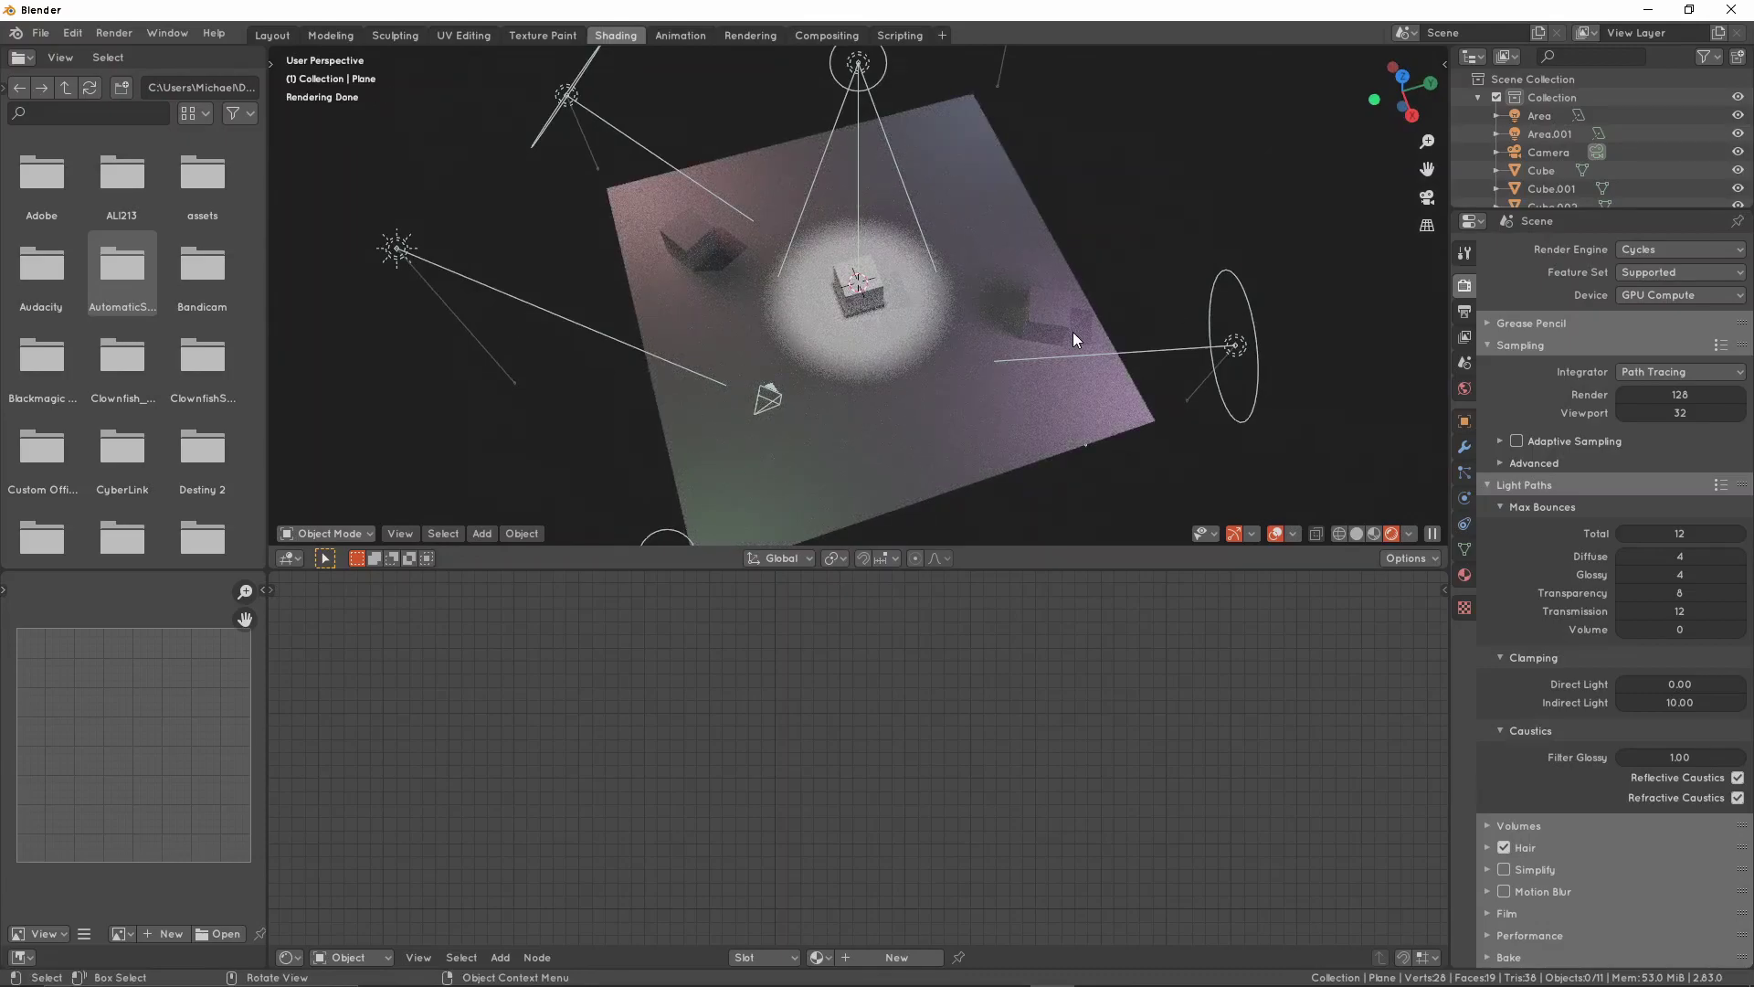
middle_click_drag(1063, 315, 1073, 250)
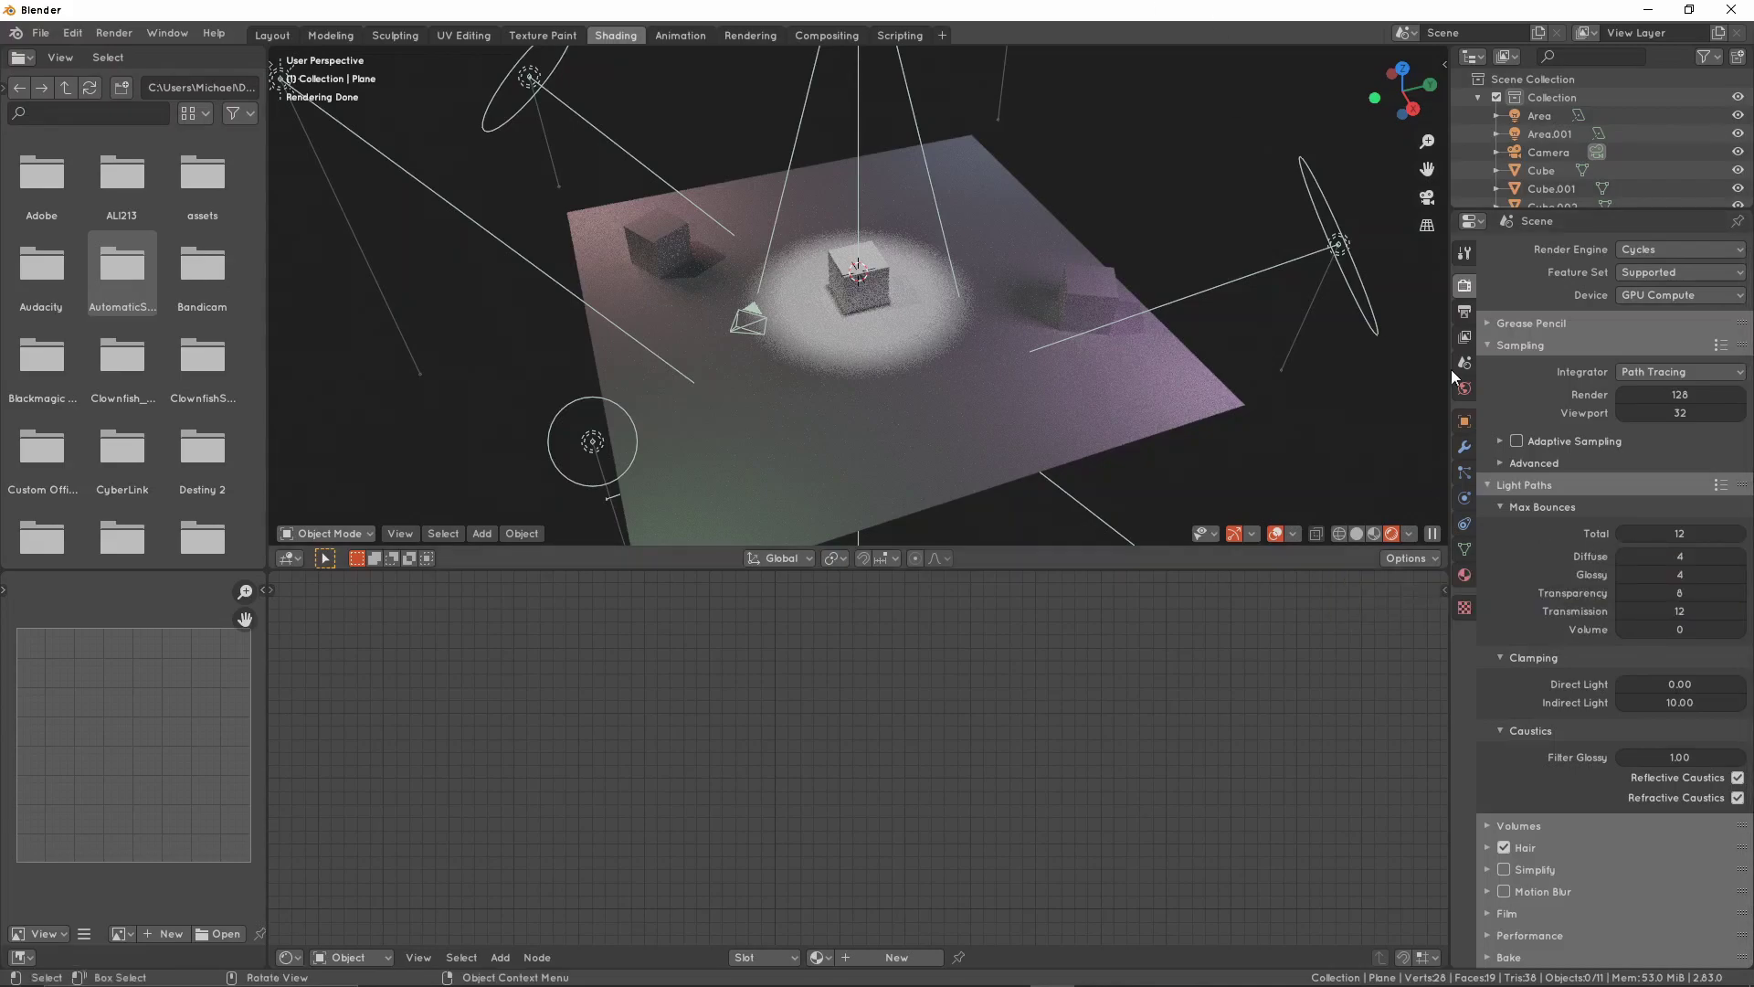
middle_click_drag(1230, 398, 1195, 347)
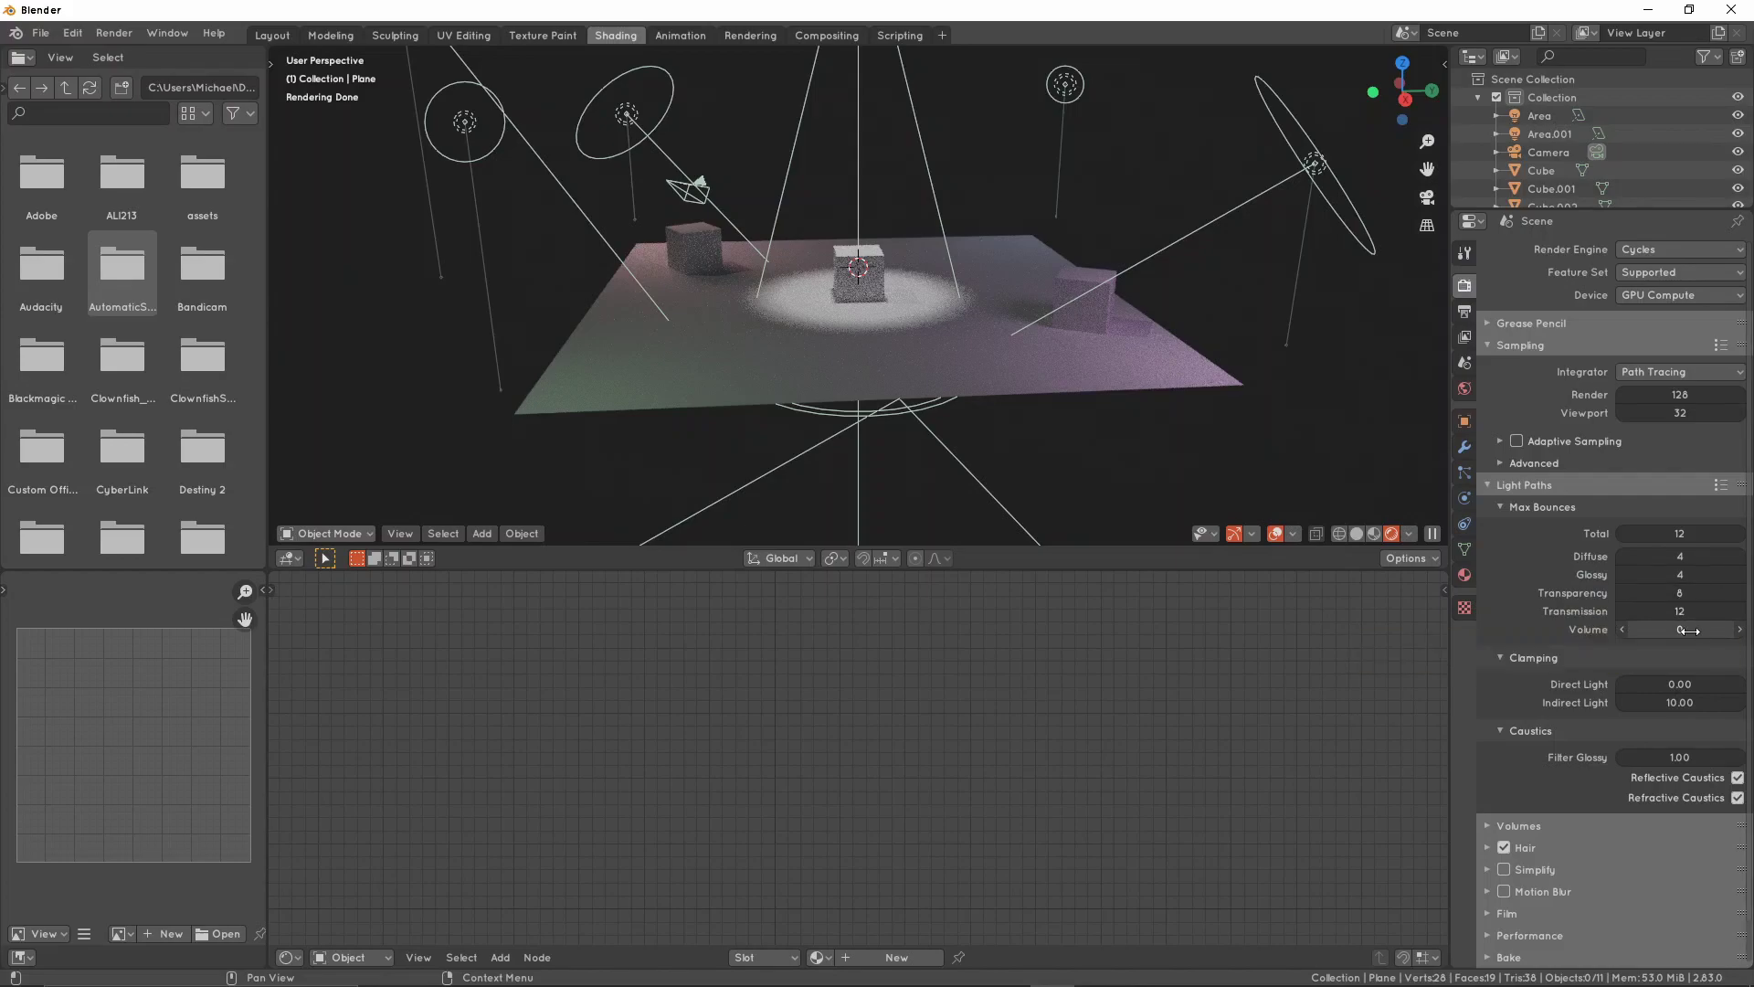
middle_click_drag(1124, 153, 1131, 194)
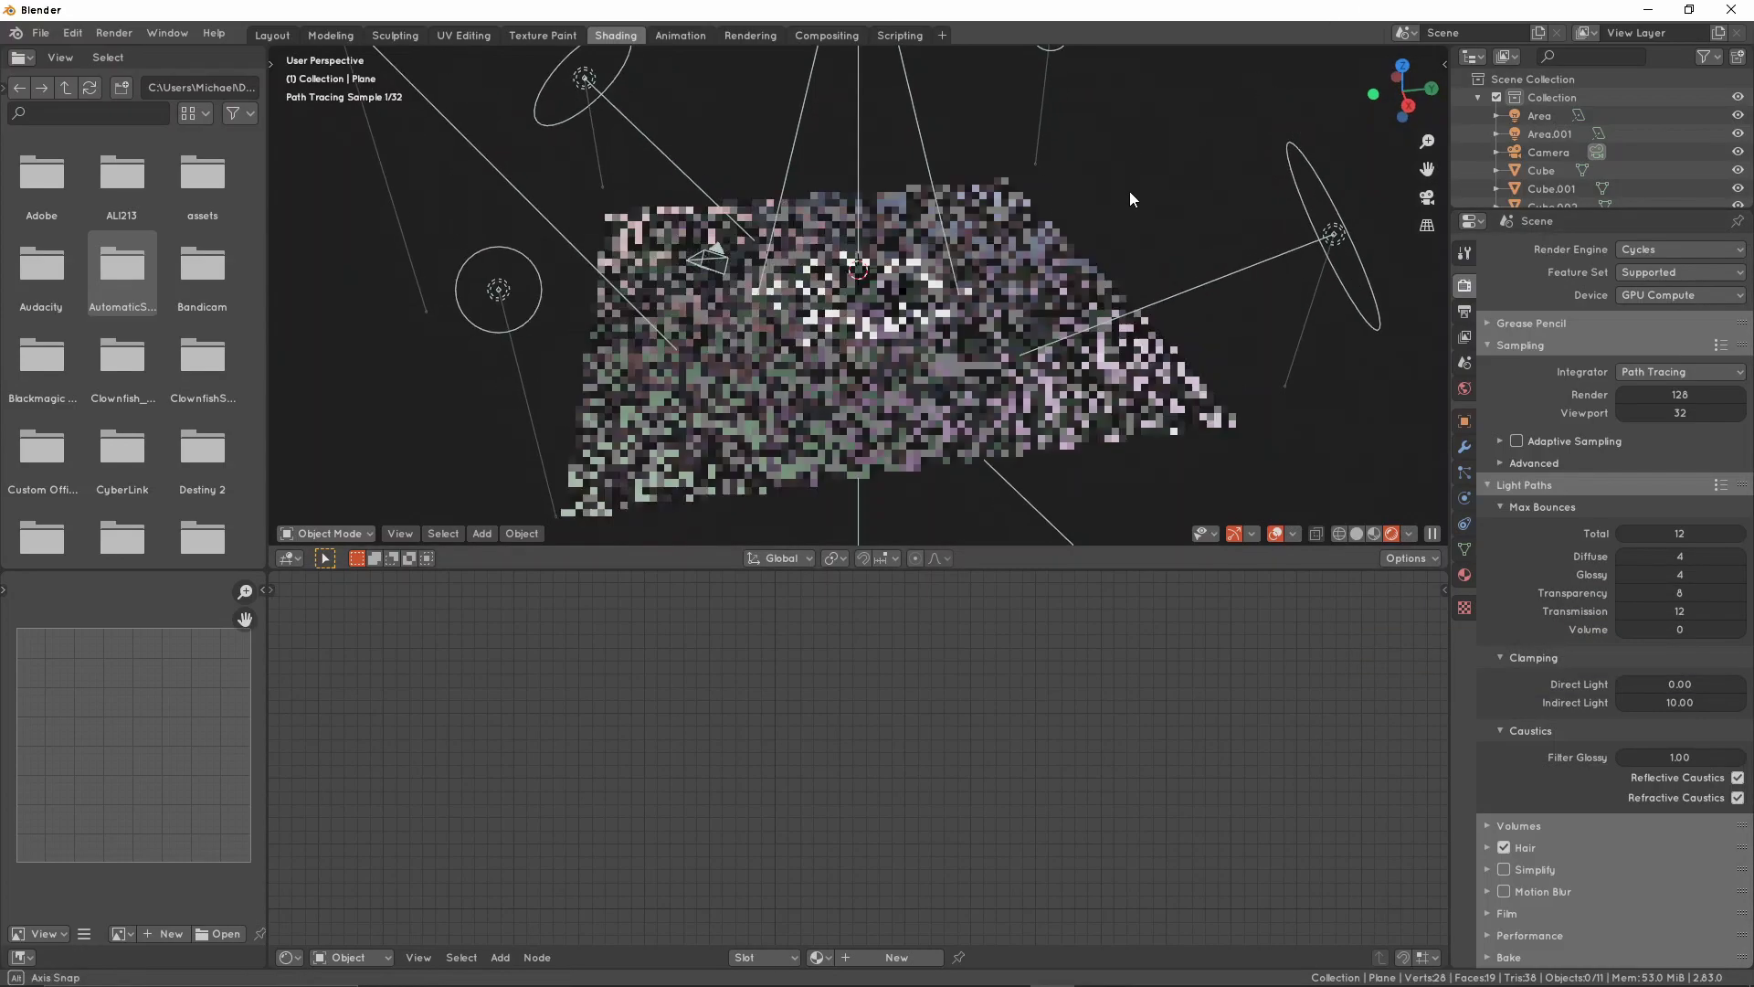
middle_click_drag(1091, 274, 1097, 294)
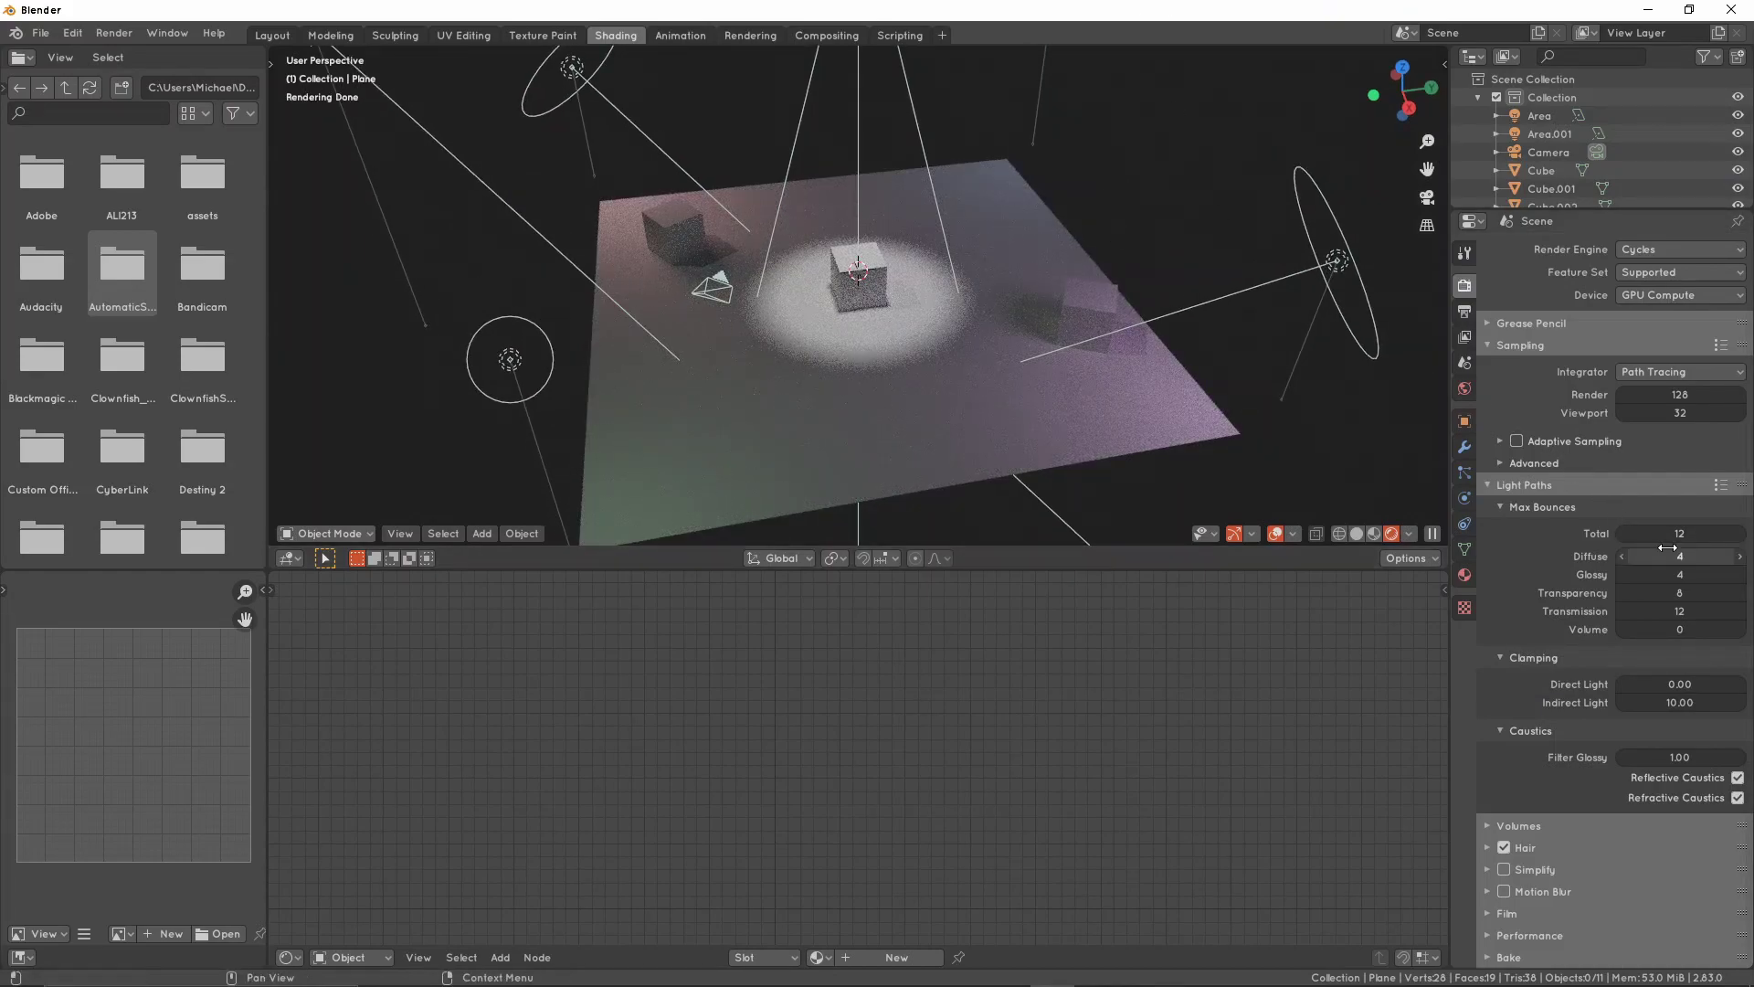
Switch the diffuse and glossy max bounces between 1 and 4, ending at 4, to compare the lighting
left_click_drag(1667, 549, 1667, 573)
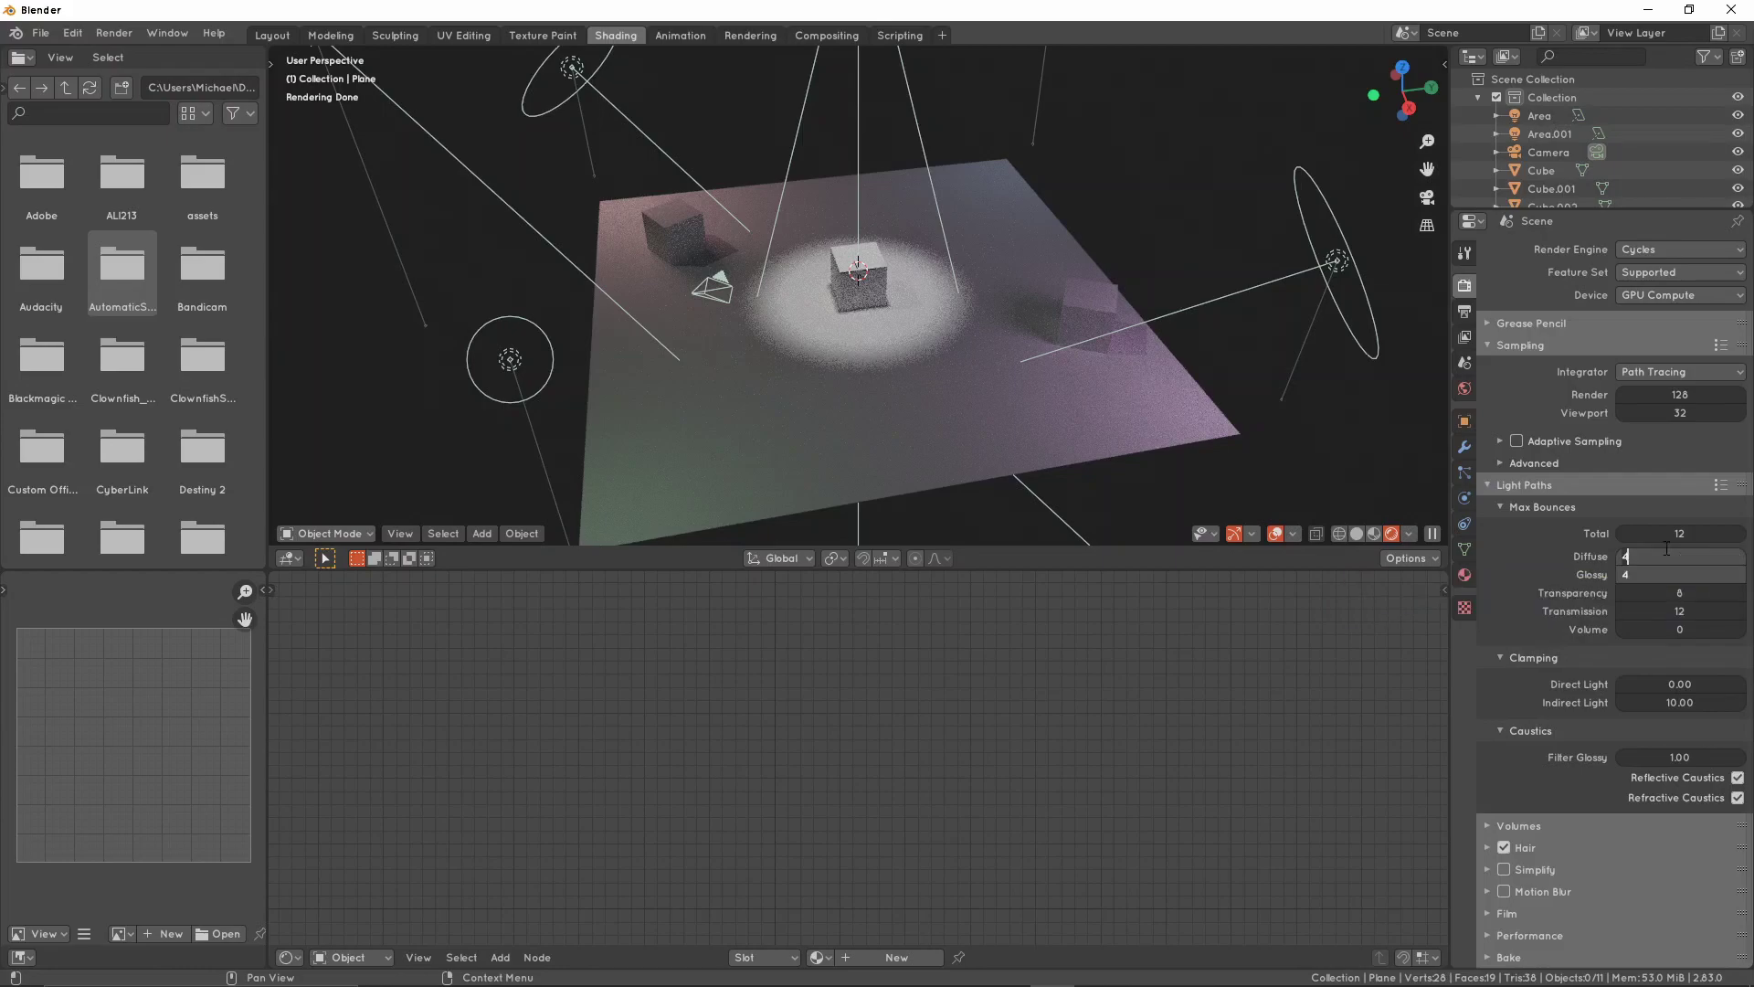
type("1")
key("Return")
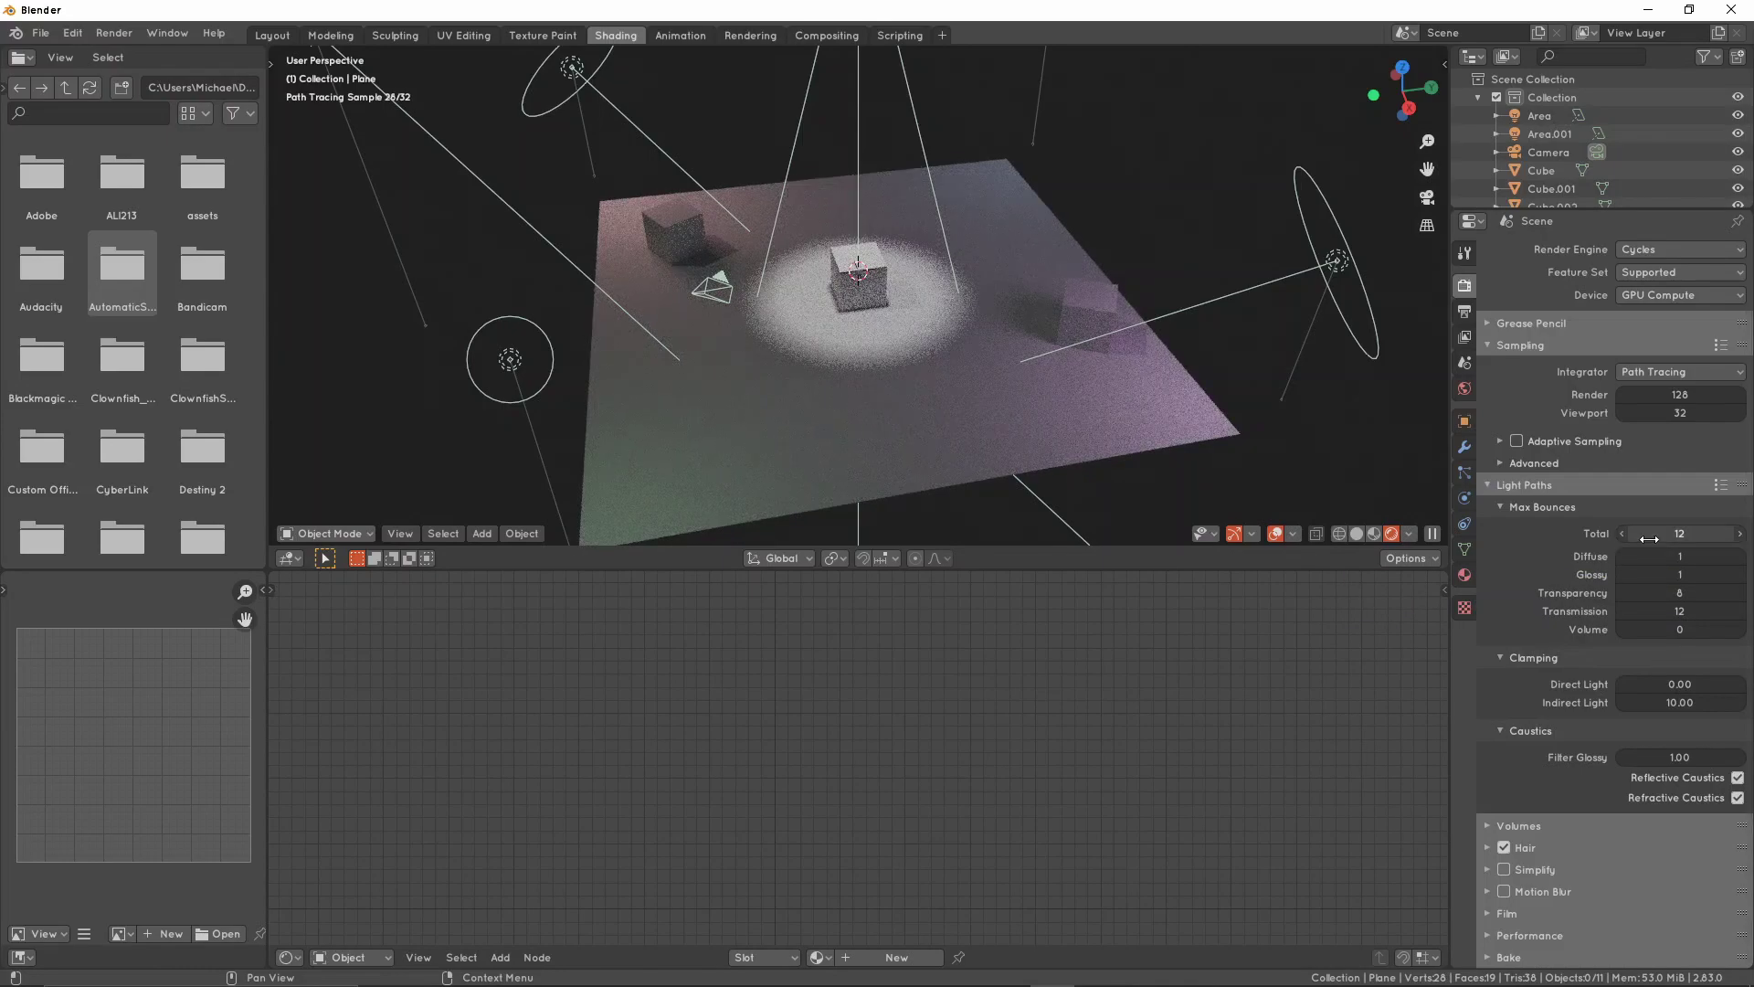
scroll(1084, 390, "up", 1)
mouse_move(1671, 556)
left_mouse_down()
mouse_move(1670, 573)
mouse_move(1744, 574)
mouse_move(1672, 575)
left_mouse_up()
type("4")
key("Return")
type("1")
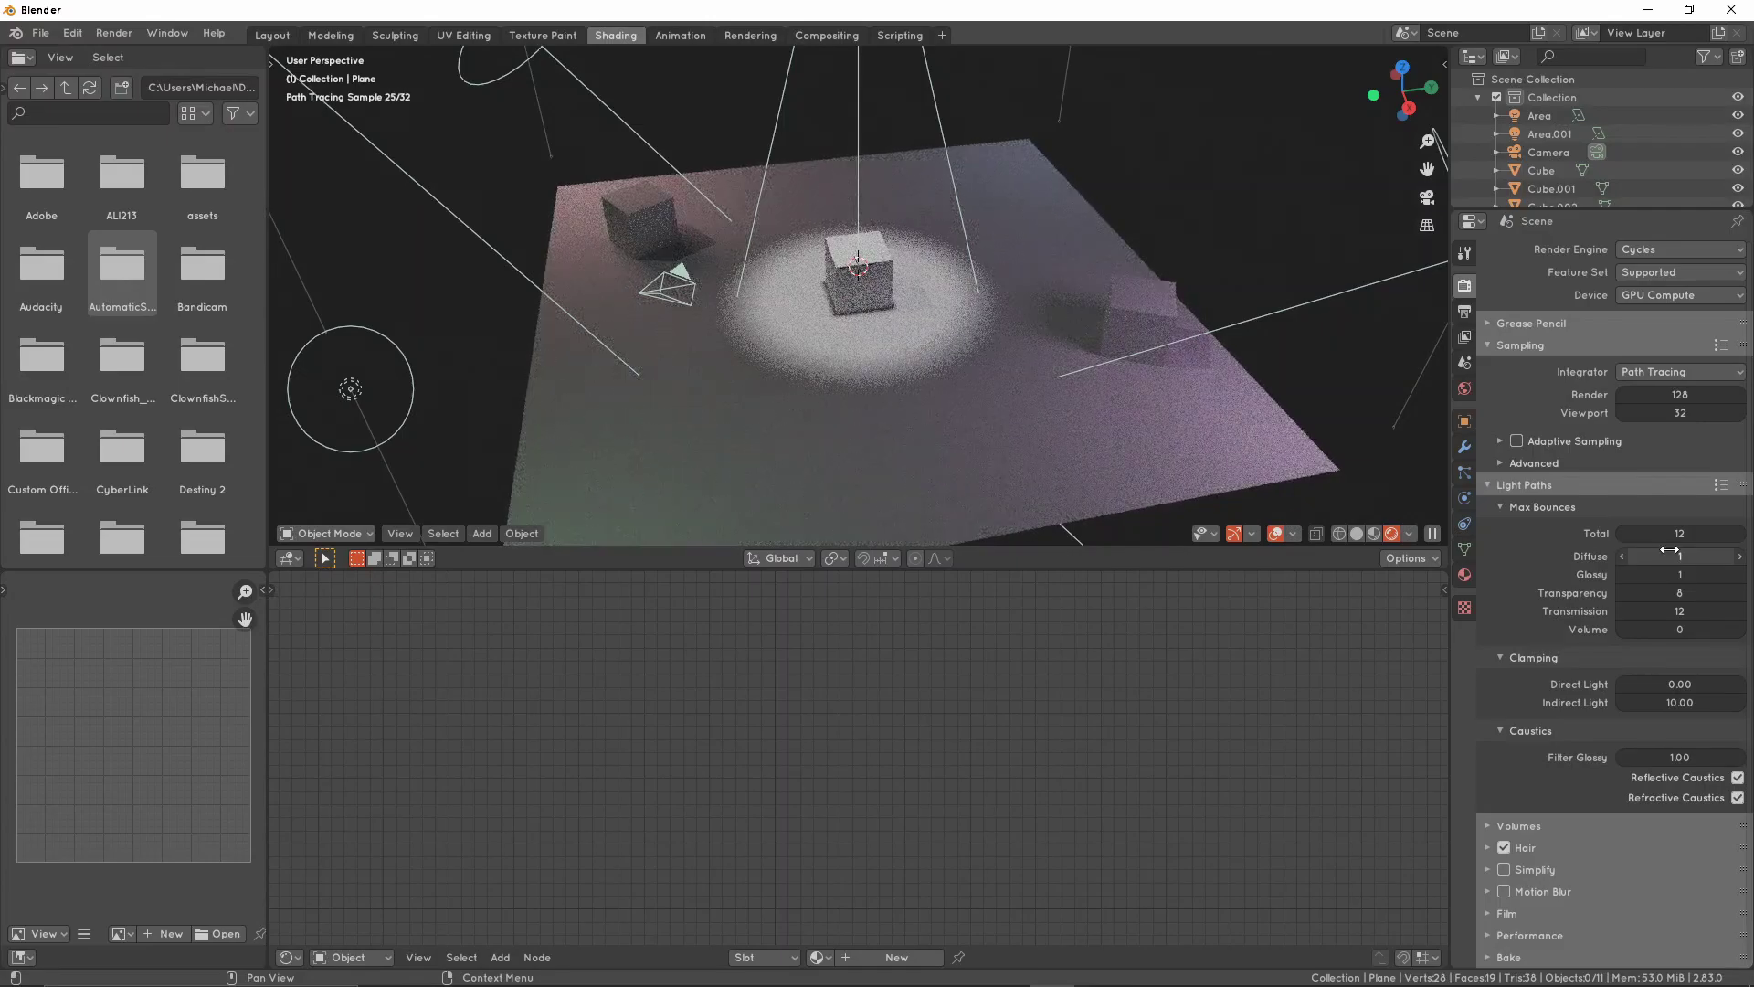
type("4")
key("Return")
middle_click_drag(925, 175, 1051, 233)
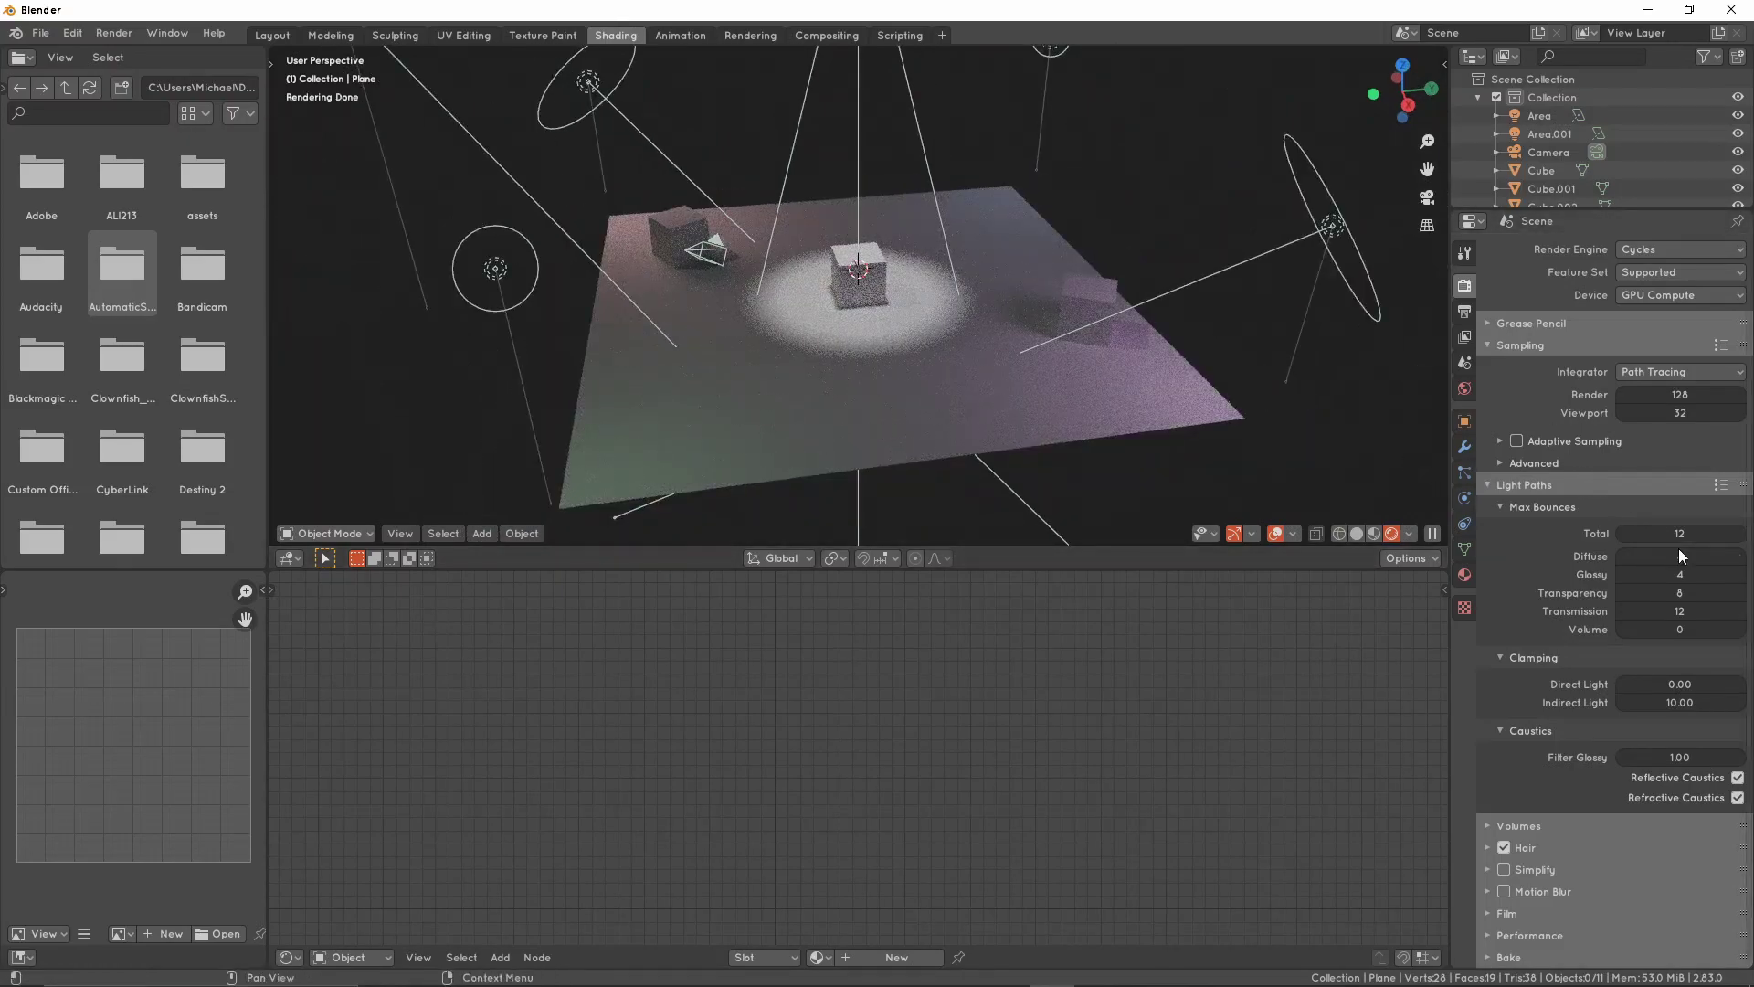
Set both the diffuse and glossy max bounces to 1
left_click_drag(1684, 557, 1686, 573)
type("1")
key("Return")
mouse_move(853, 316)
middle_mouse_down()
mouse_move(741, 289)
mouse_move(782, 289)
mouse_move(777, 316)
mouse_move(919, 305)
mouse_move(981, 334)
mouse_move(1093, 336)
mouse_move(934, 322)
mouse_move(966, 300)
mouse_move(952, 210)
mouse_move(1002, 185)
mouse_move(1006, 308)
middle_mouse_up()
Try a different diffuse bounce limit and undo the change
left_click_drag(1668, 557, 1703, 557)
key("ctrl+z")
middle_click_drag(991, 427, 1022, 345)
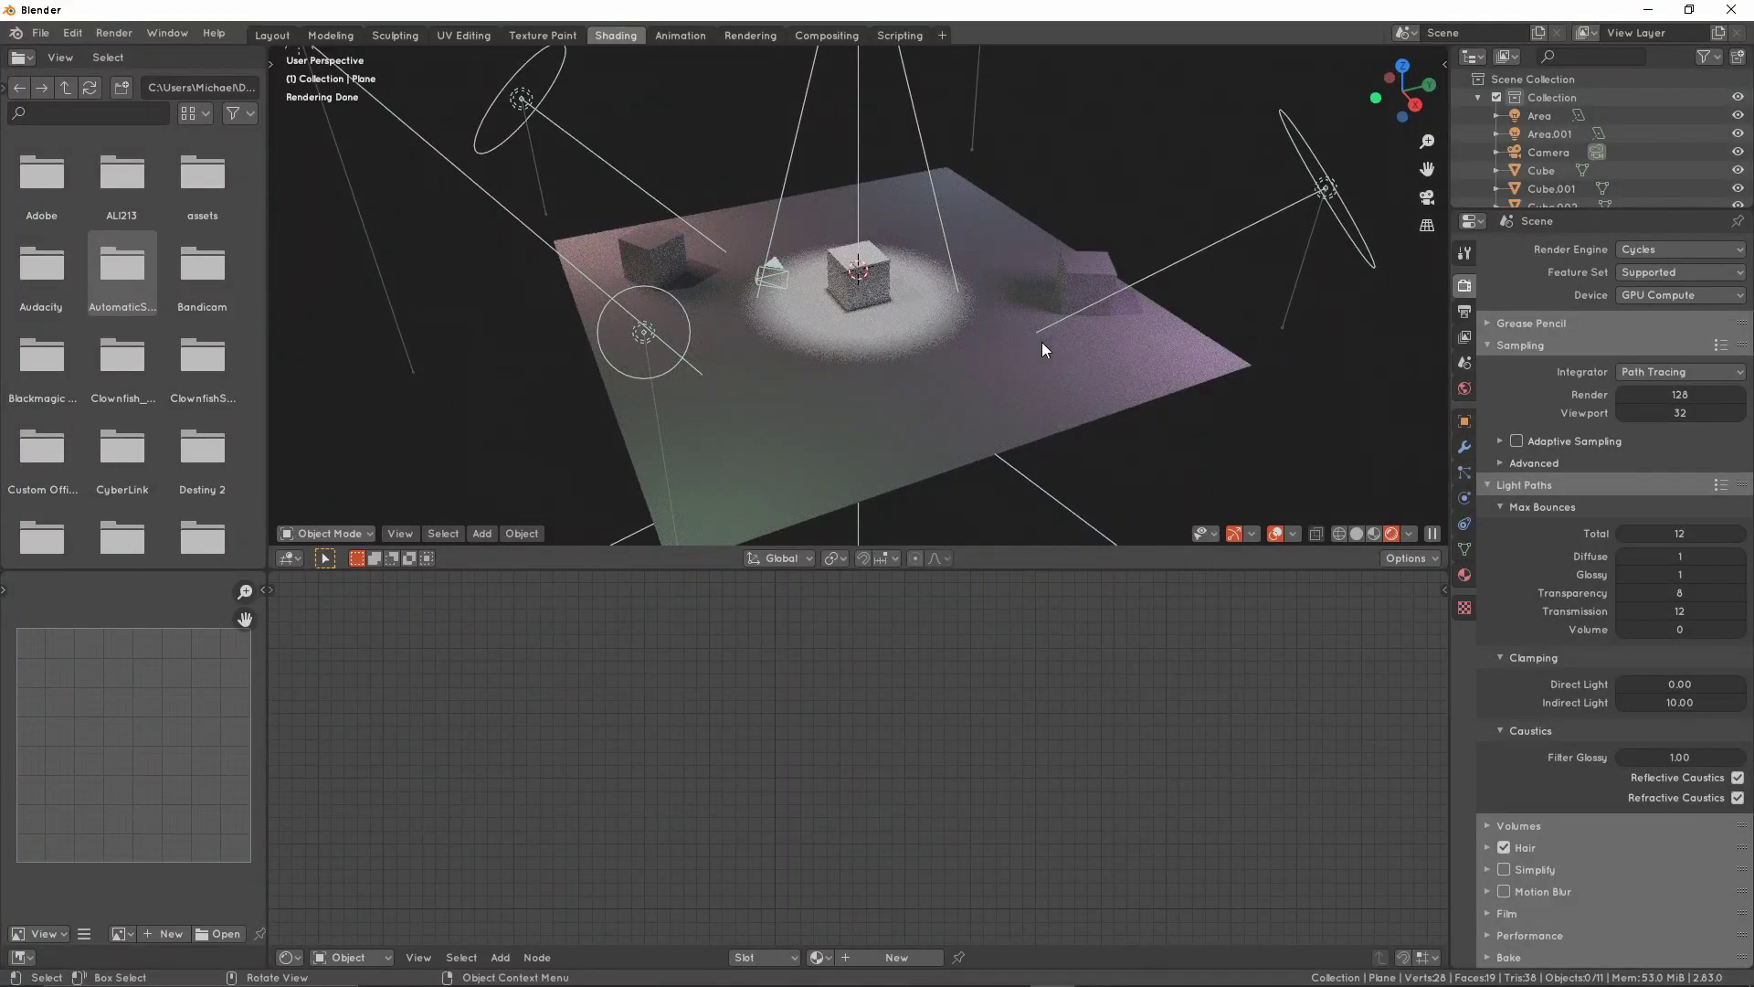
middle_click_drag(1027, 344, 1043, 344)
scroll(1044, 345, "up", 1)
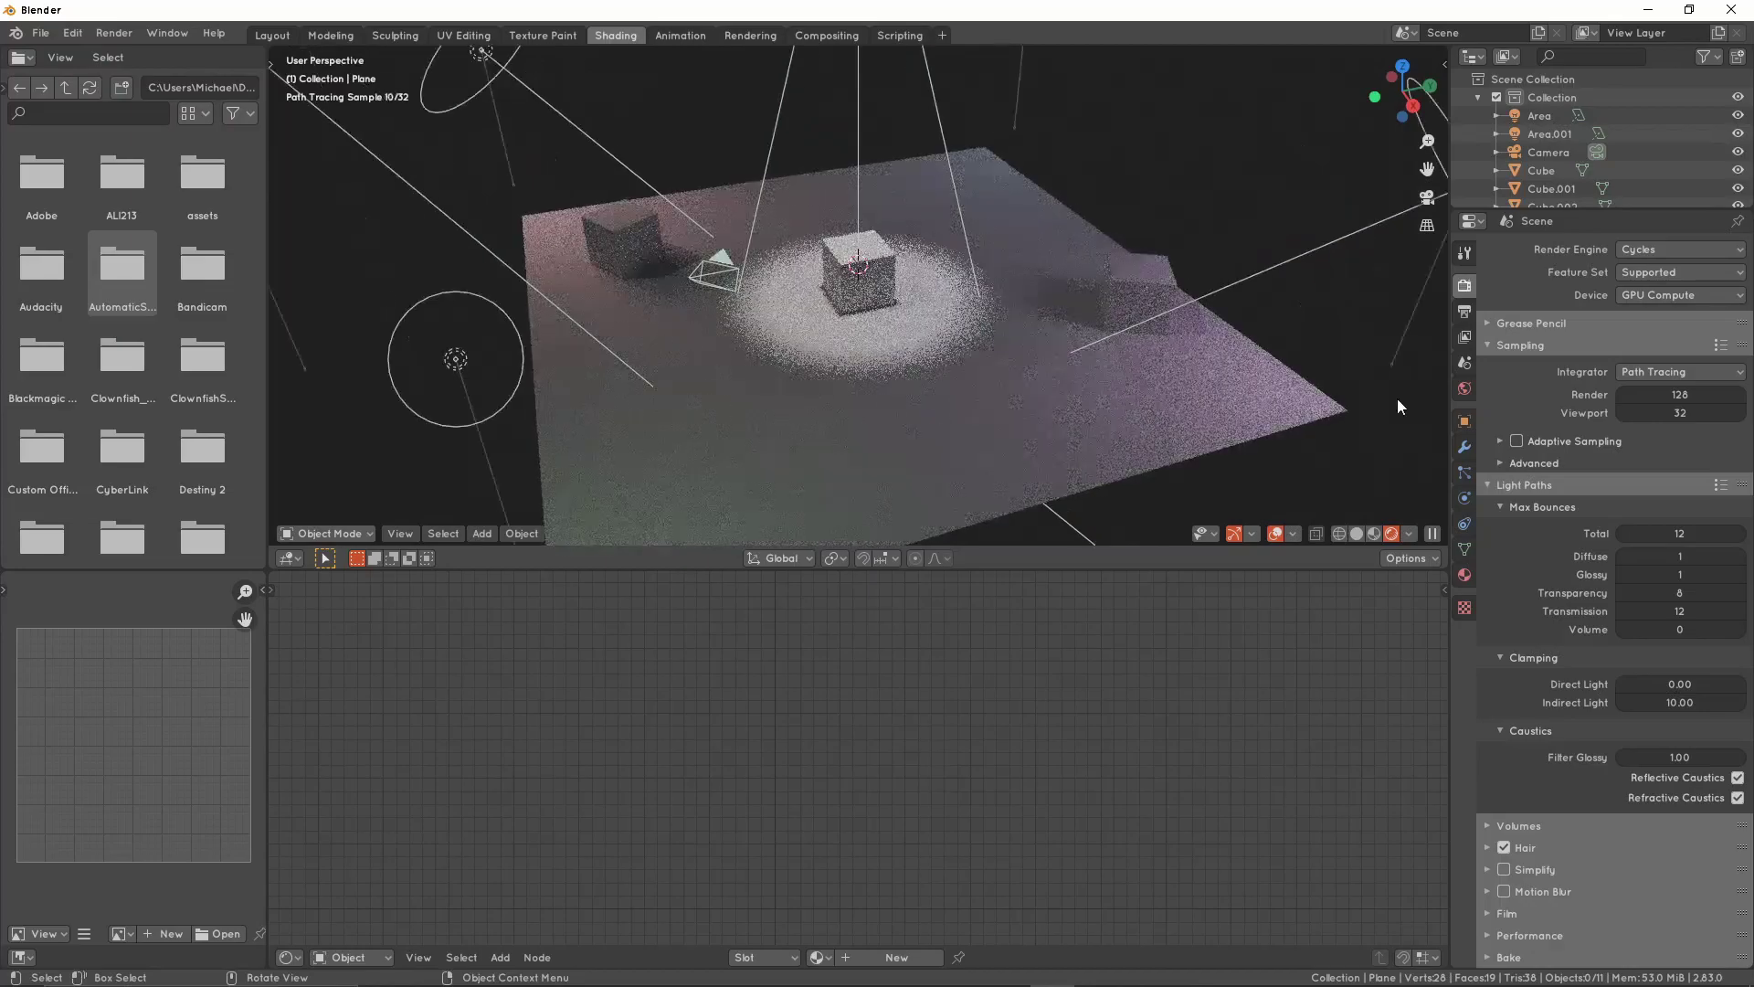
Switch the diffuse max bounces repeatedly between 0 and 1, ending at 1, to compare the shading on the cubes
left_click(1623, 556)
middle_click_drag(1085, 317, 1036, 343)
scroll(1036, 344, "up", 2)
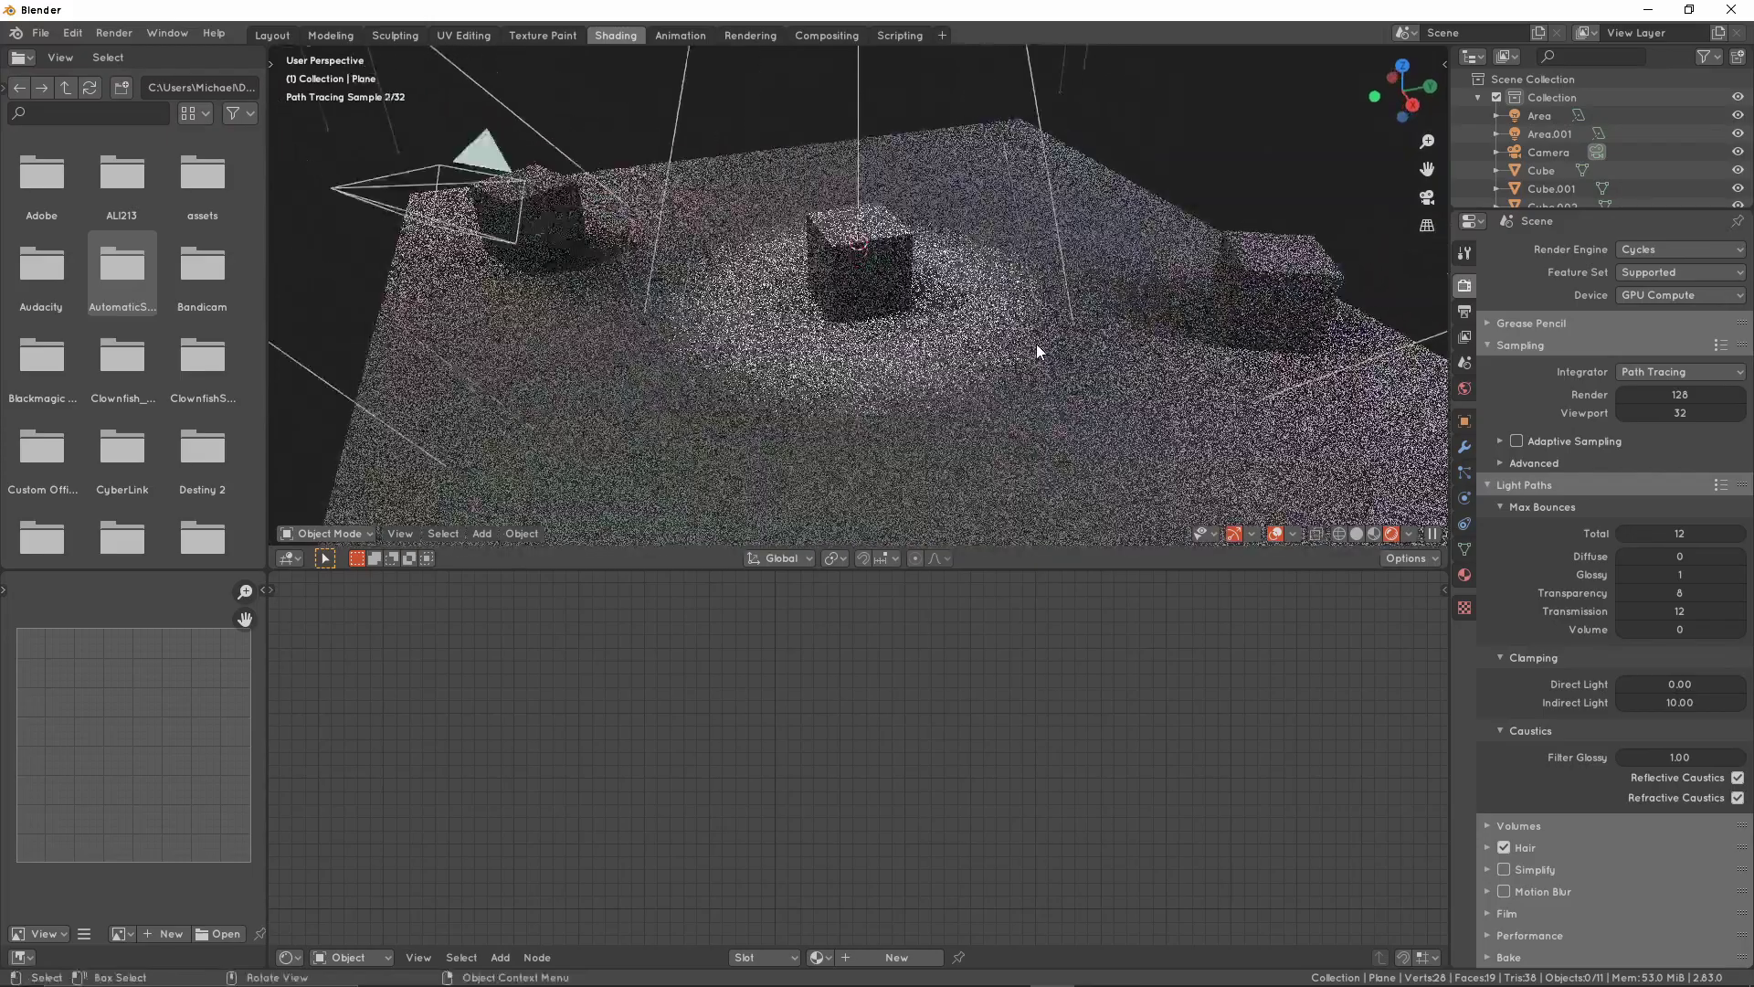
scroll(1060, 354, "down", 1)
left_click(1739, 557)
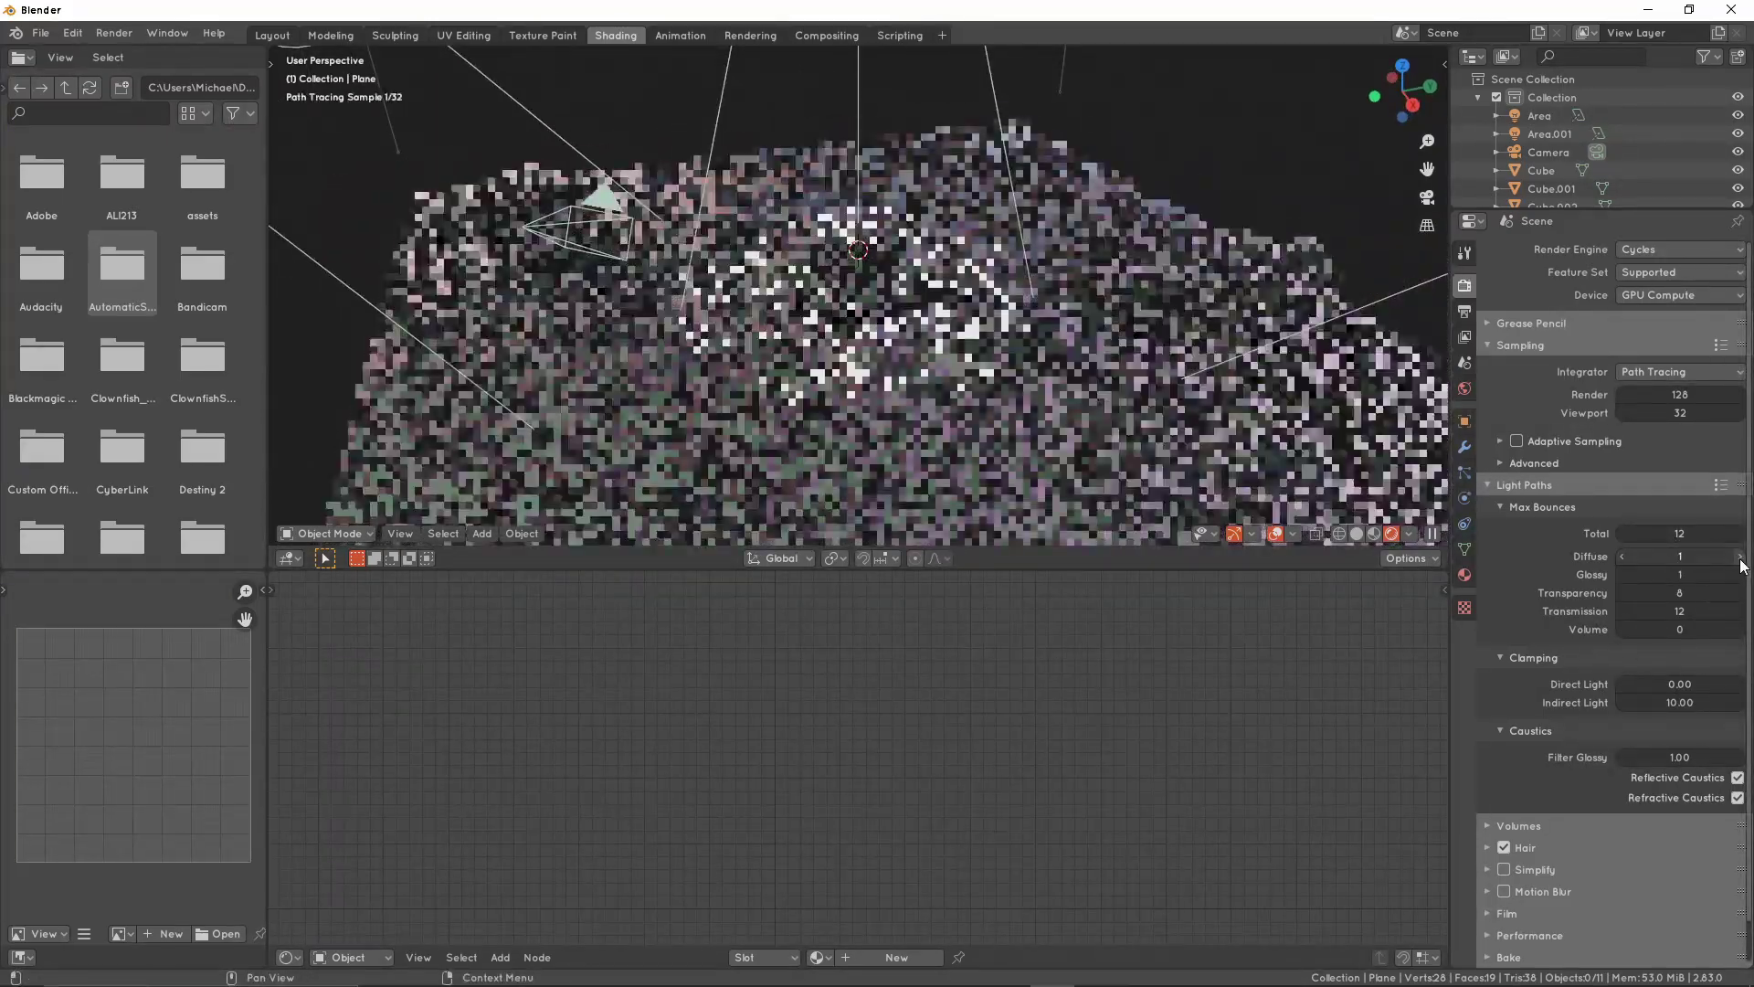
left_click(1626, 555)
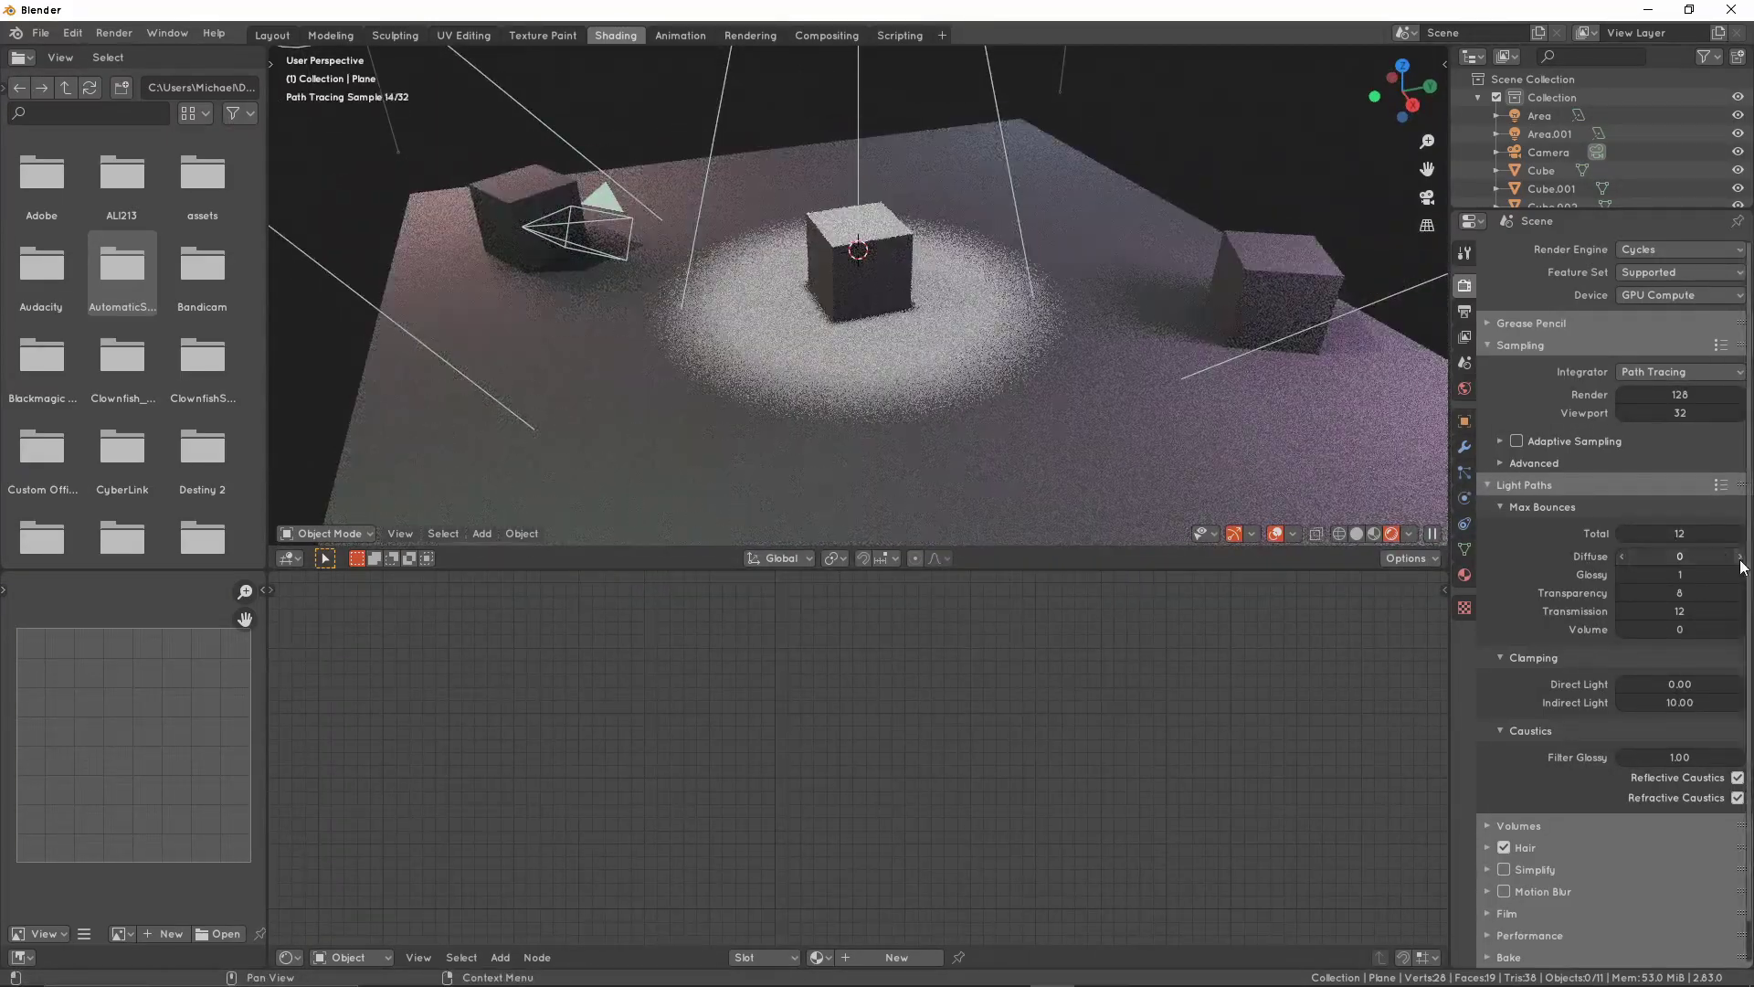
left_click(1740, 557)
left_click(1627, 556)
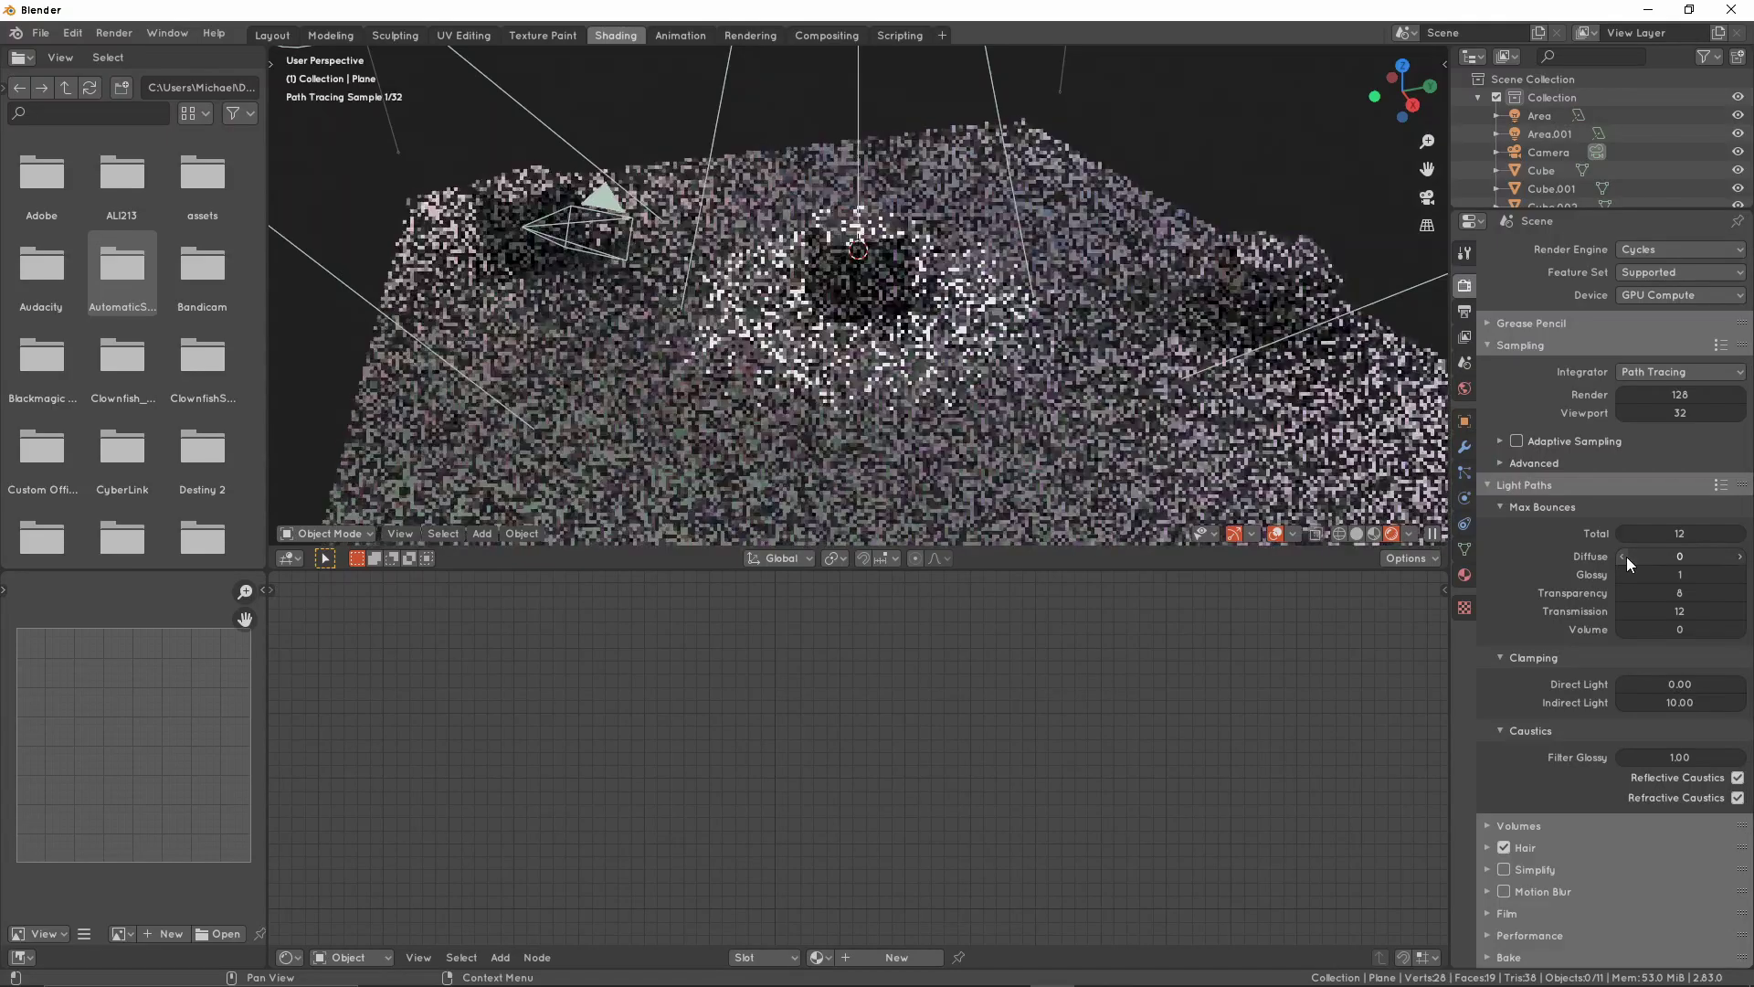
left_click(1740, 558)
scroll(1148, 411, "down", 5)
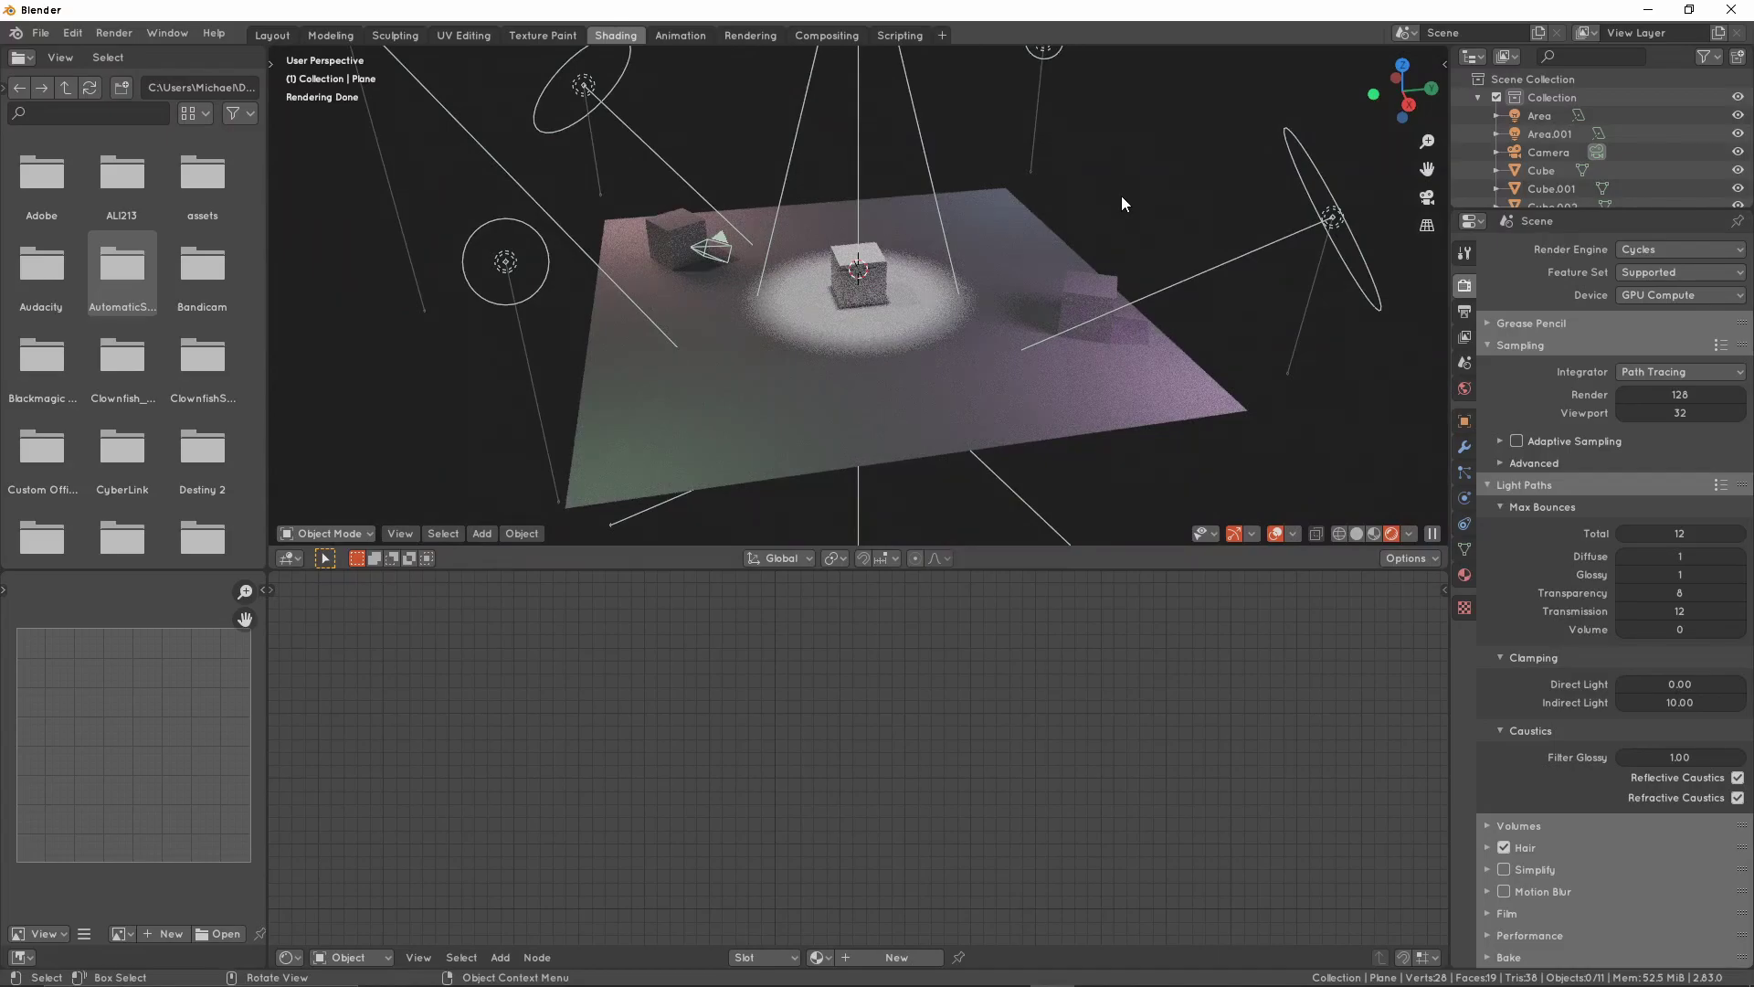
left_click(1626, 557)
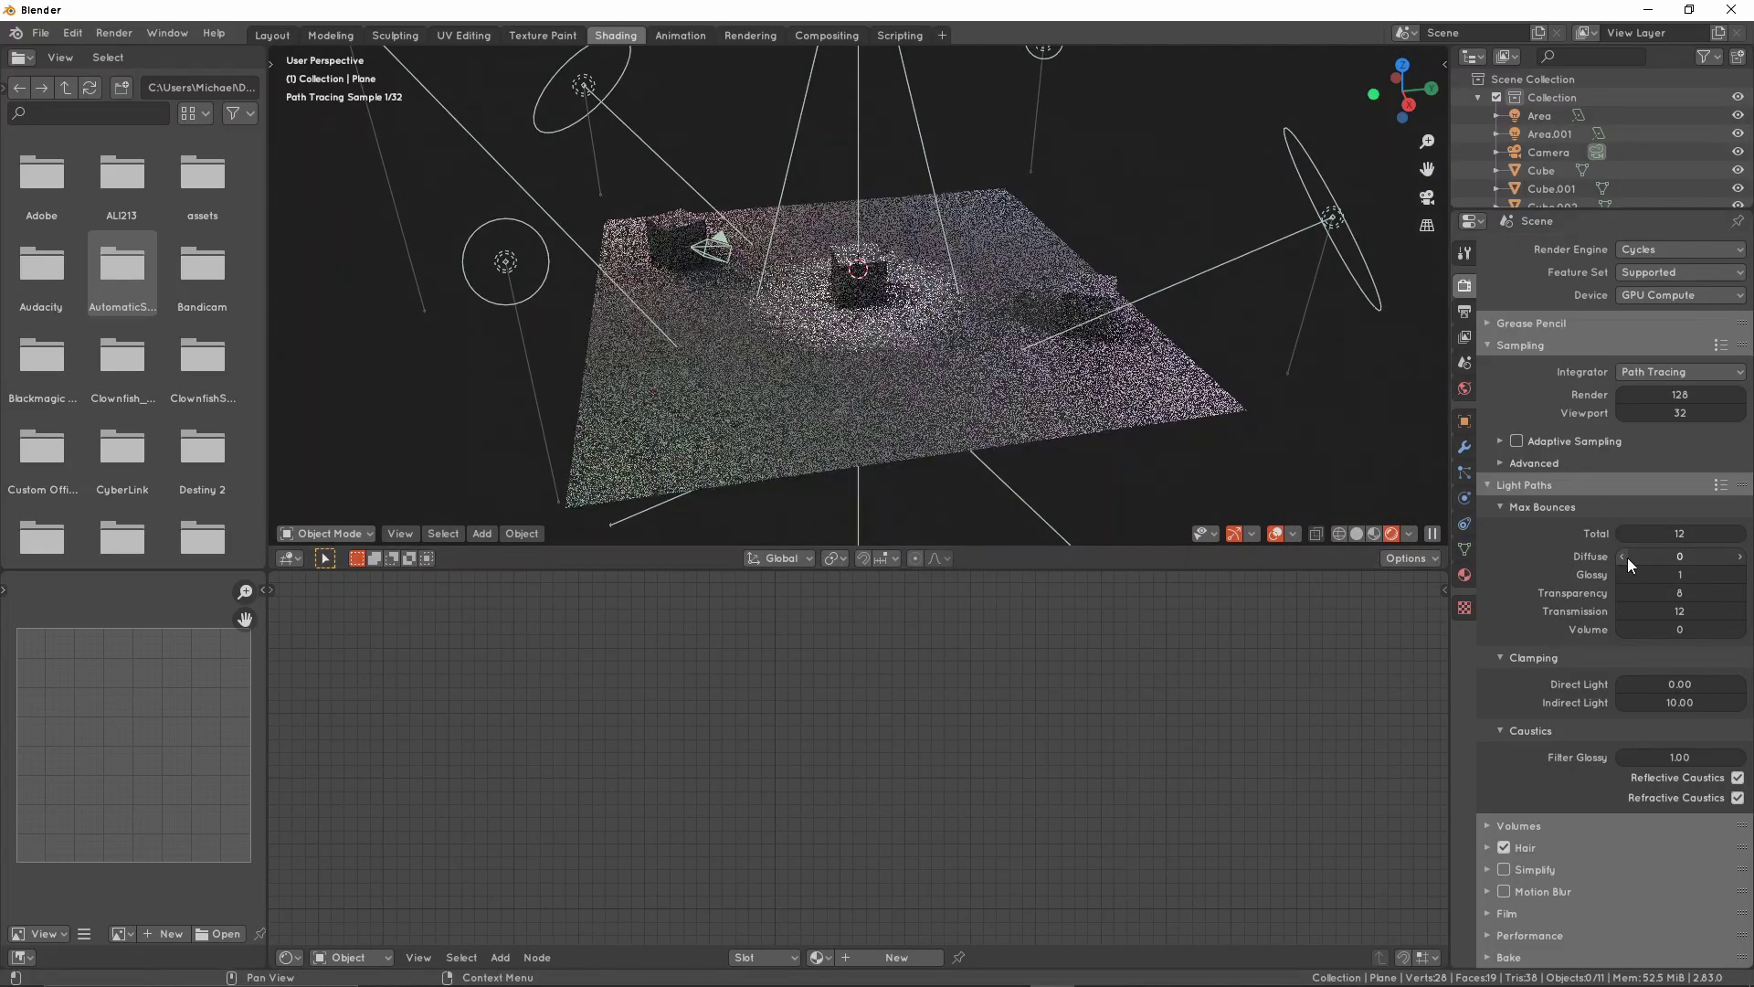
middle_click_drag(1029, 289, 952, 280)
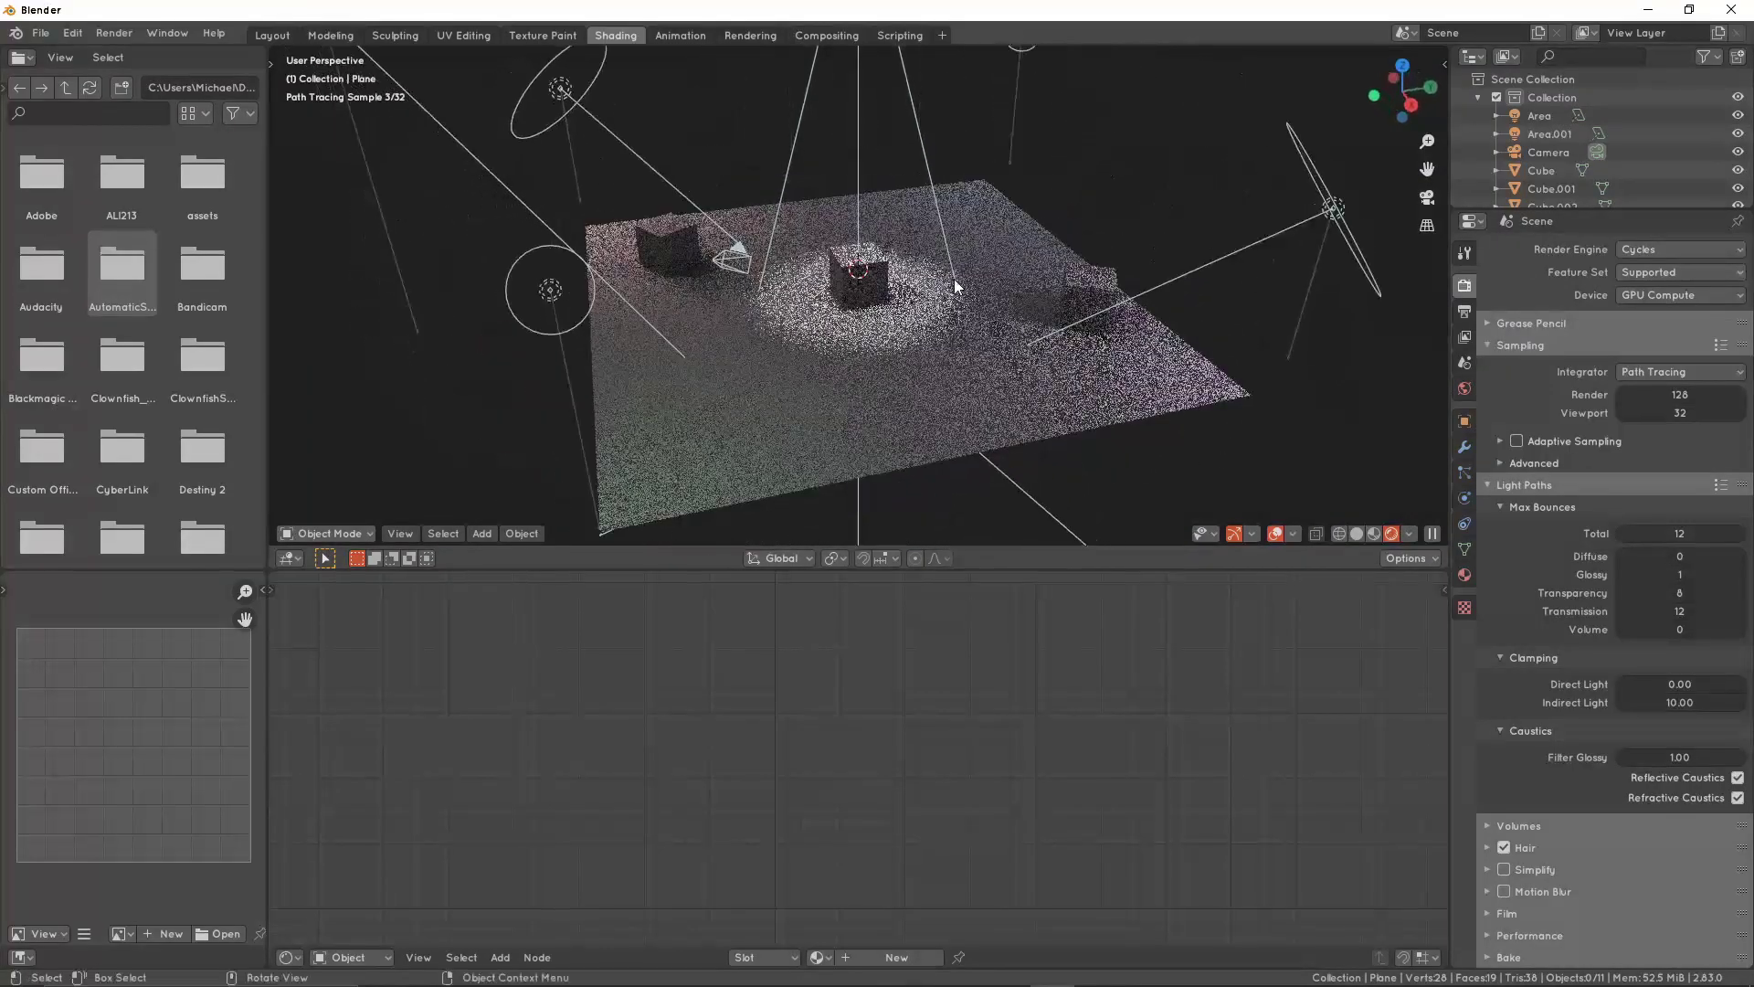
left_click(1740, 557)
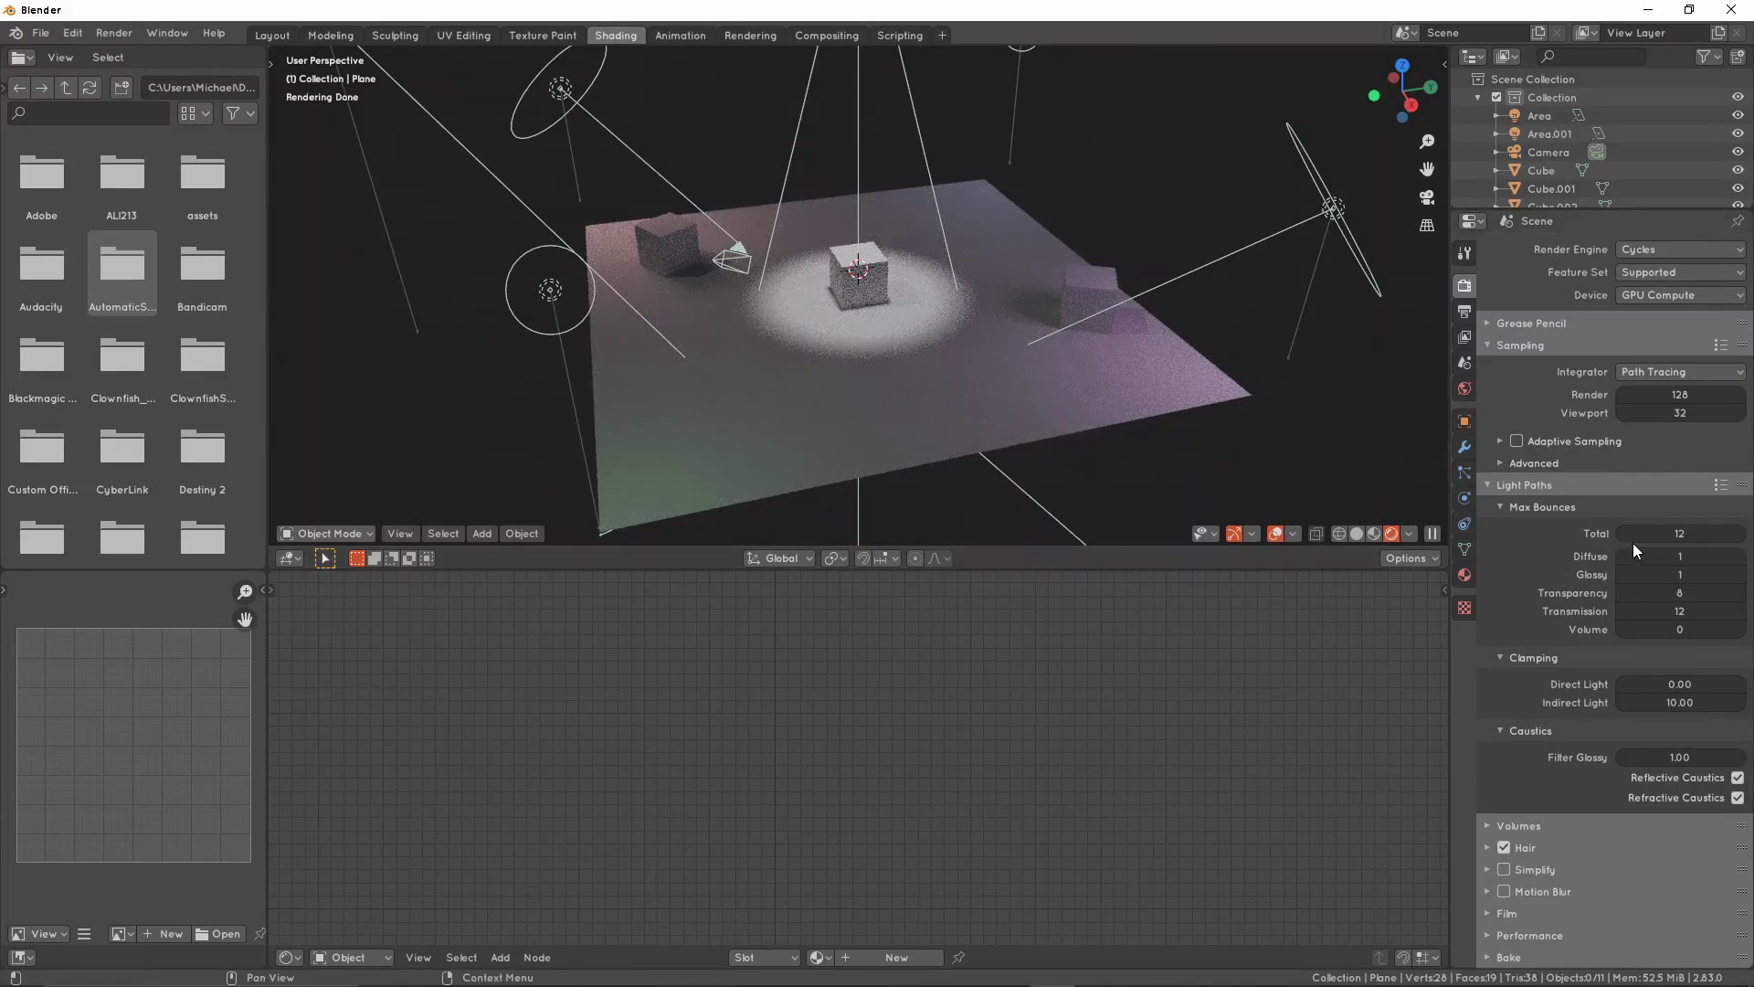
Try a different total bounce limit and undo the change
left_click_drag(1654, 539, 1718, 539)
key("ctrl+z")
scroll(1028, 365, "up", 2)
scroll(1028, 365, "down", 1)
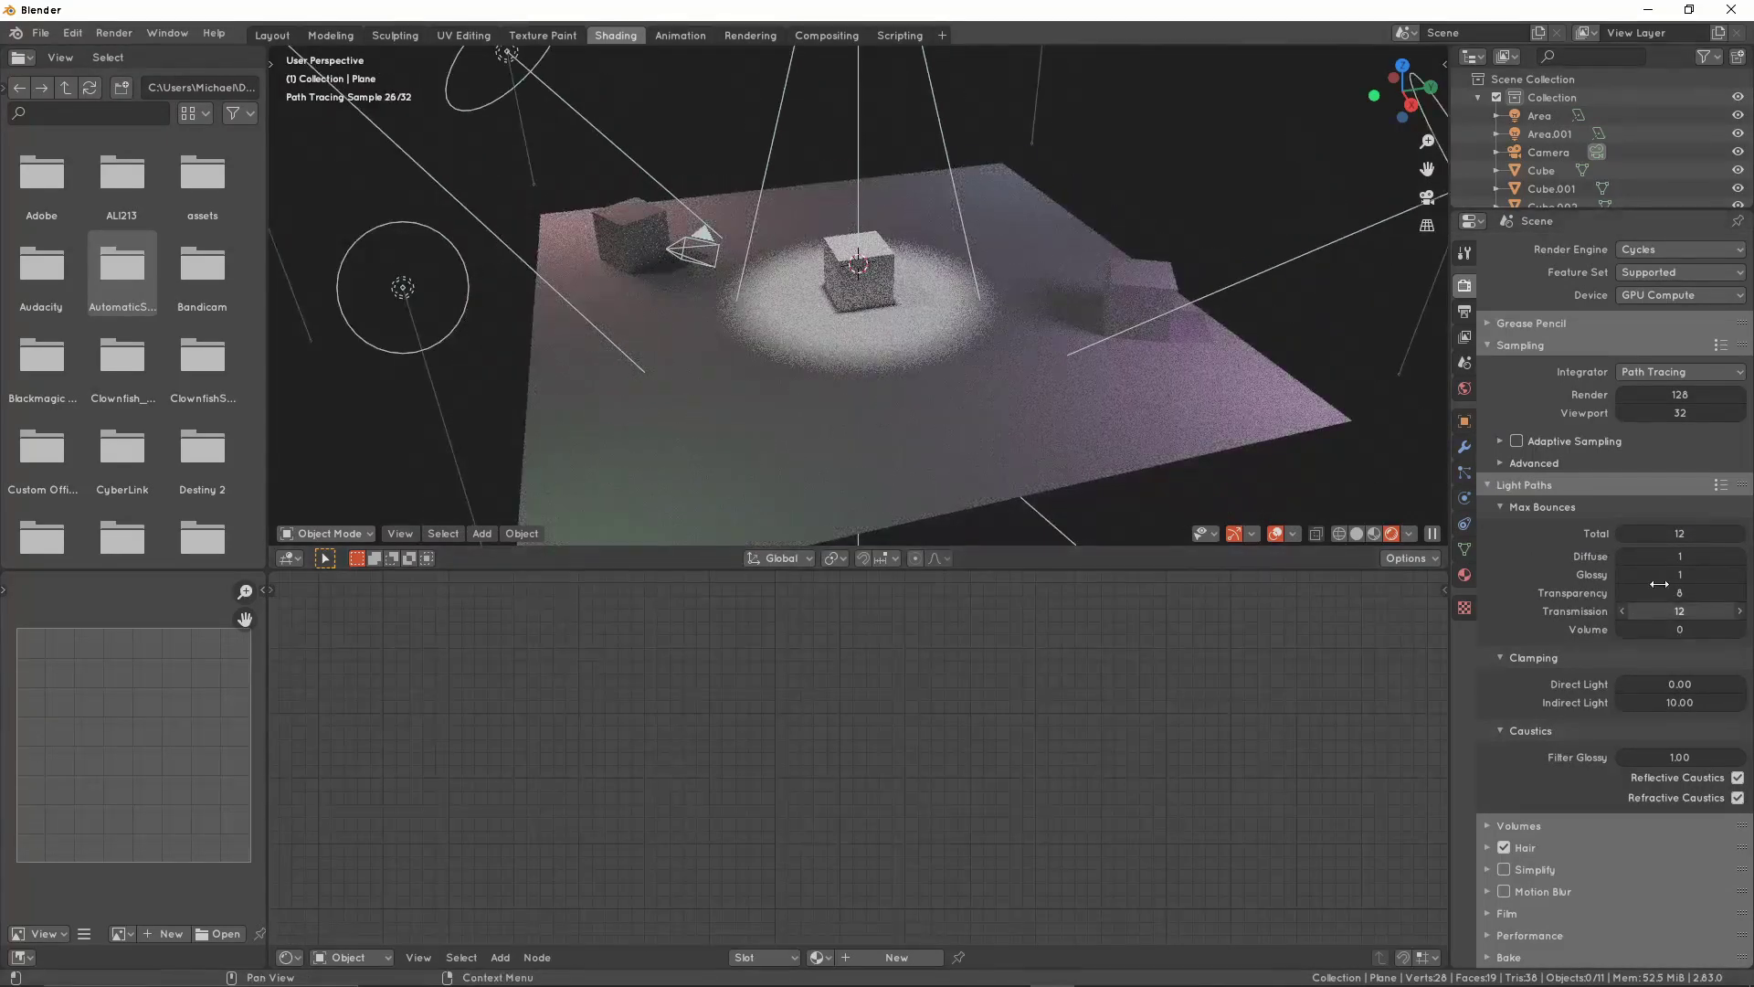
Try 1 as the total max bounces, then set it back to 12
double_click(1672, 535)
type("1")
key("Return")
scroll(951, 259, "up", 2)
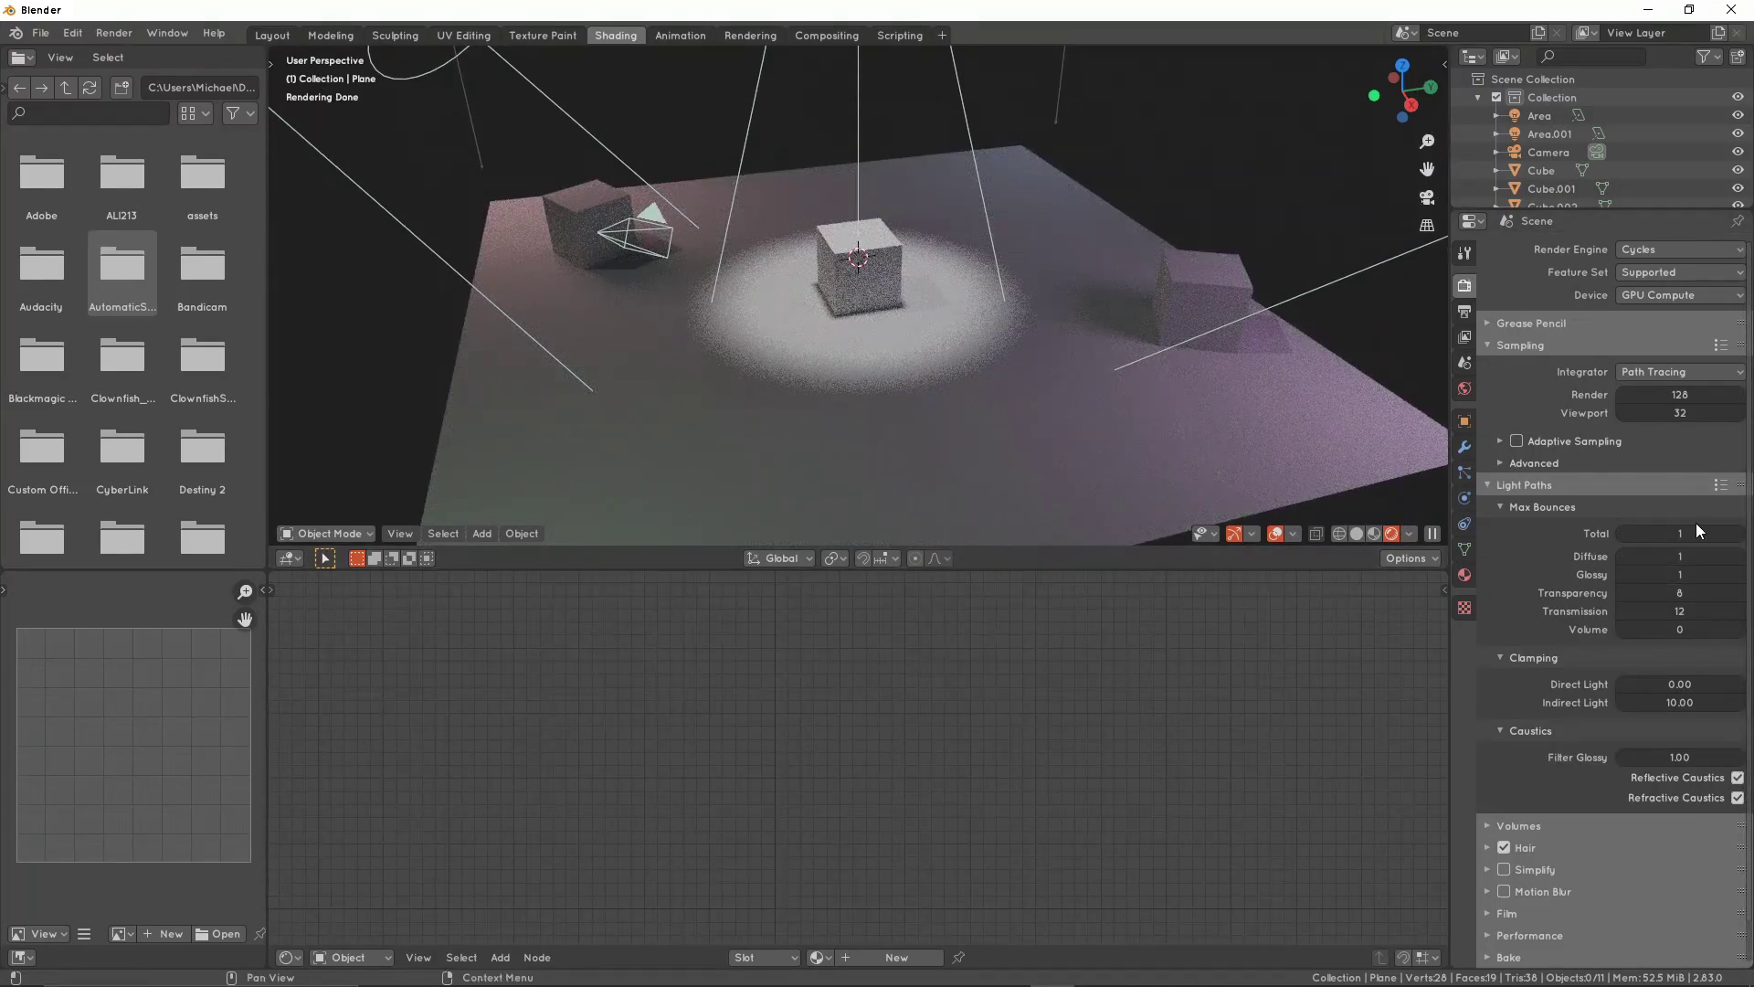
scroll(1149, 399, "down", 2)
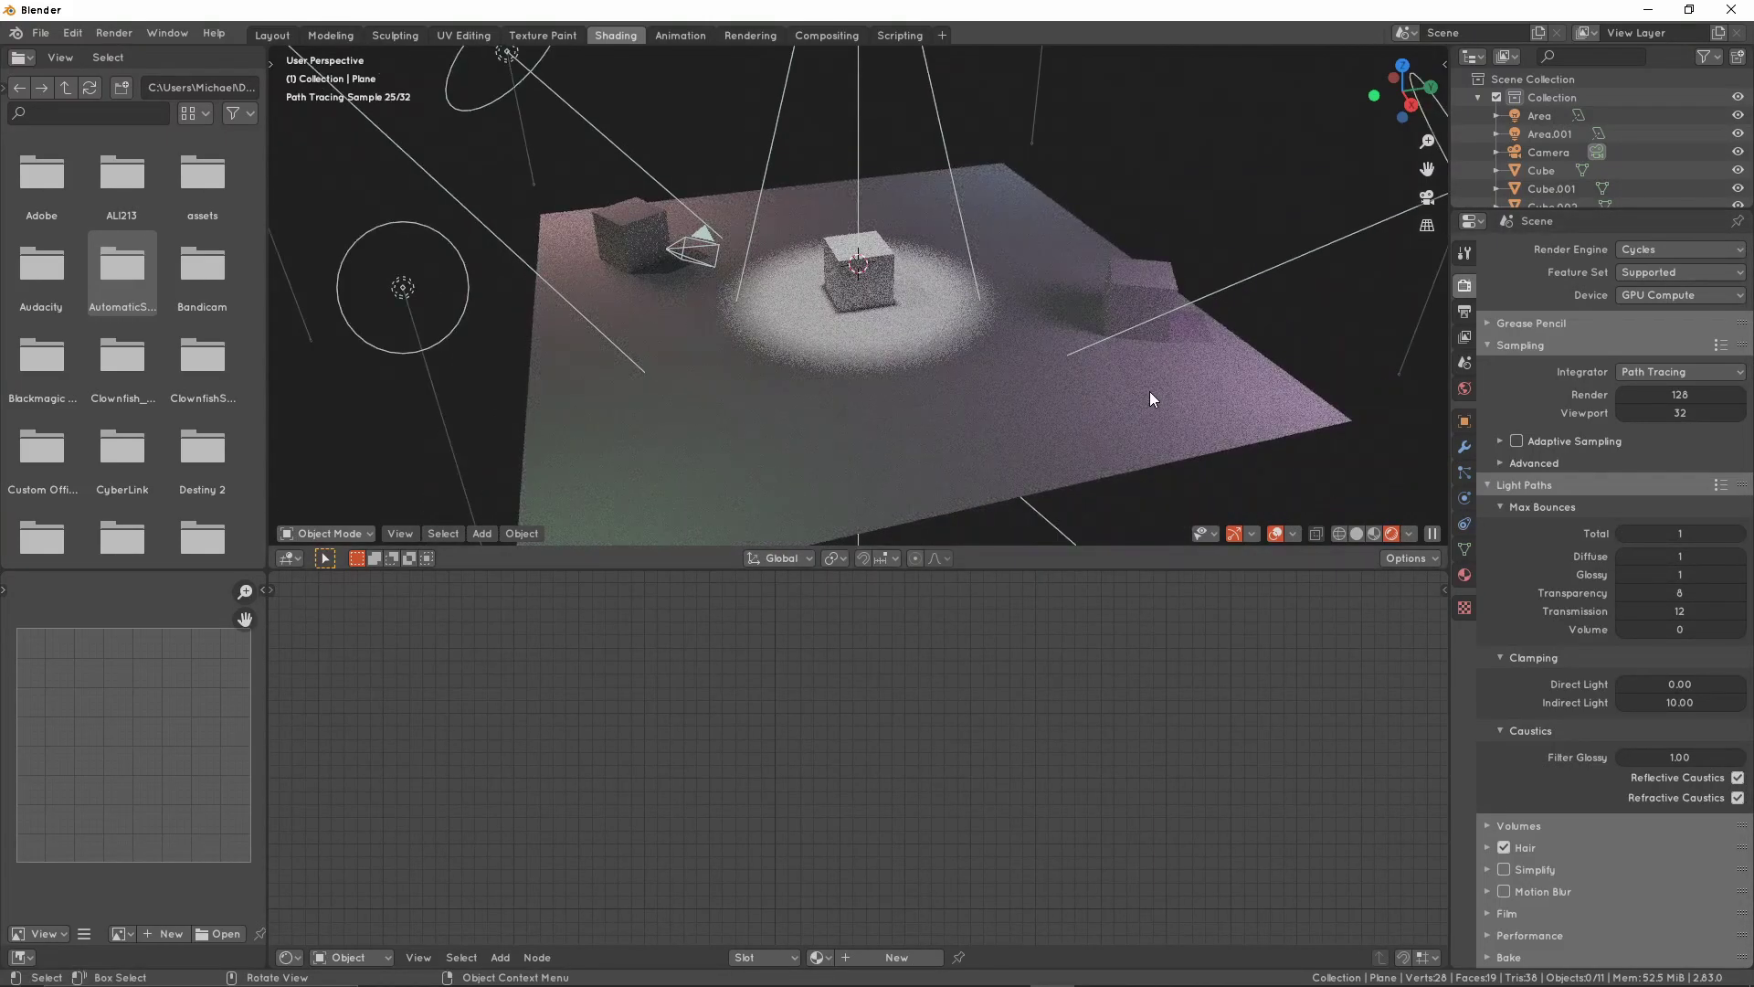
left_click(1690, 531)
type("12")
key("Return")
Turn off reflective and refractive caustics in the light path settings
left_click(1738, 778)
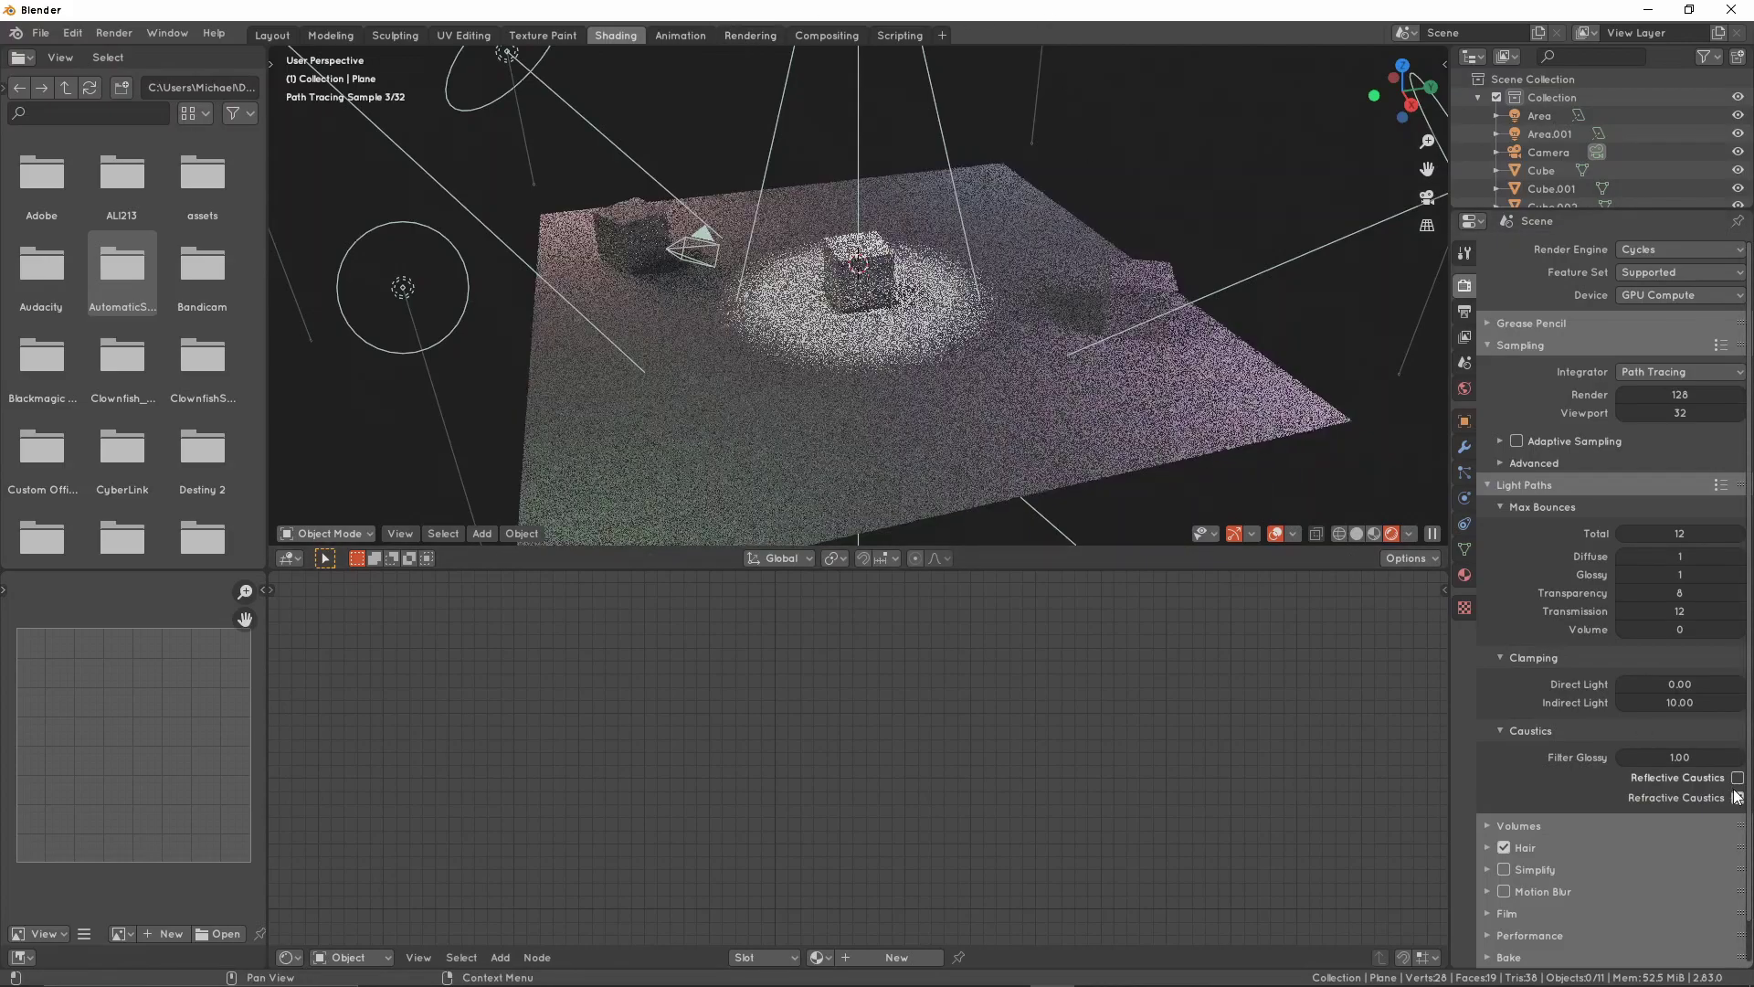
scroll(1053, 386, "down", 2)
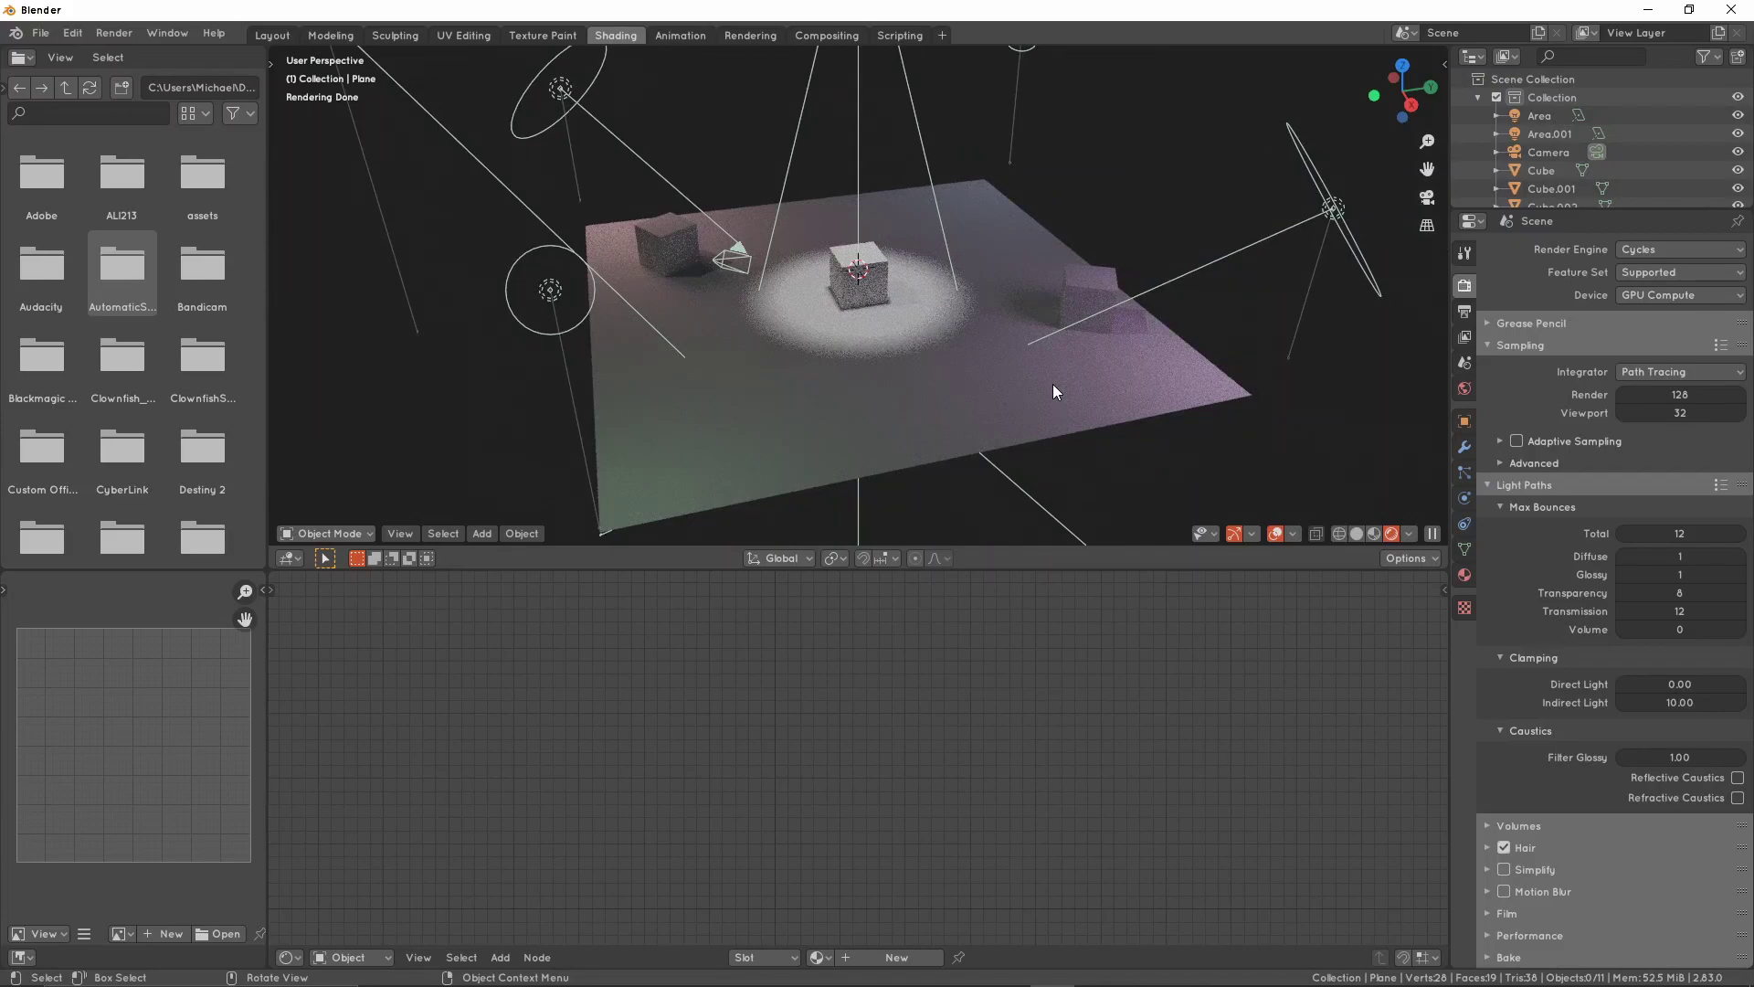
Toggle adaptive sampling on and off to compare the viewport render, leaving it enabled
left_click(1576, 440)
left_click(1576, 441)
left_click(1518, 440)
left_click(1576, 441)
left_click(1575, 441)
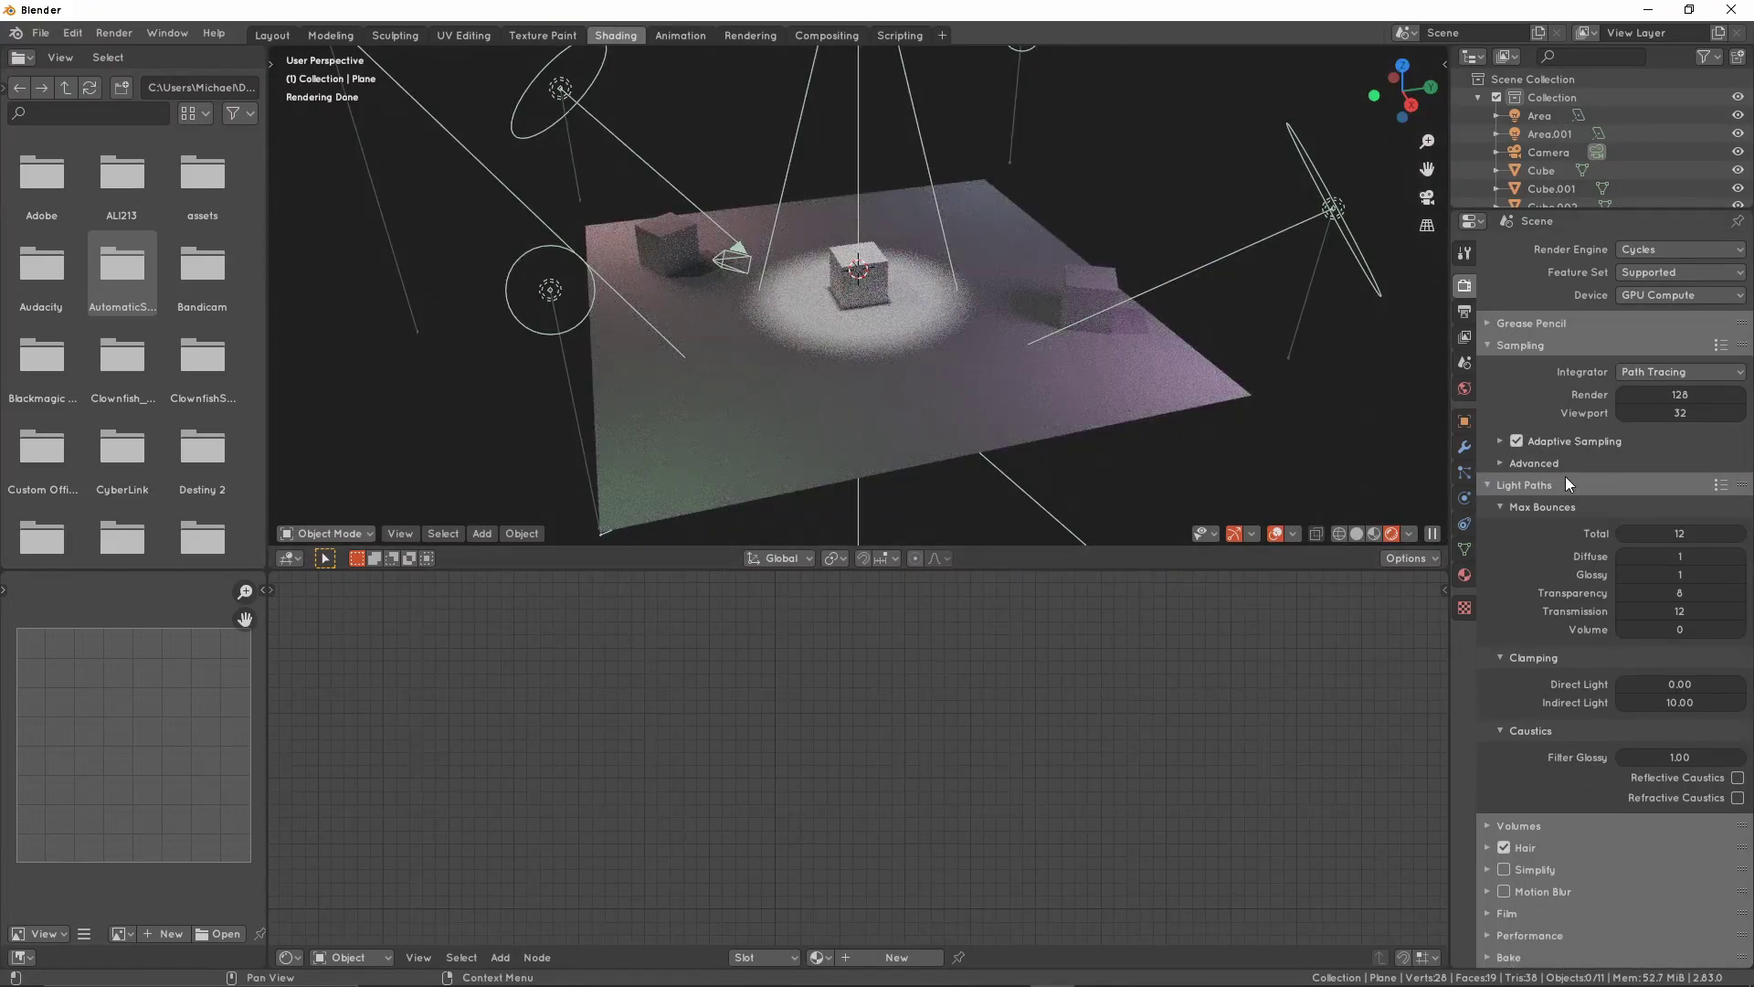
left_click(1572, 444)
left_click(1572, 444)
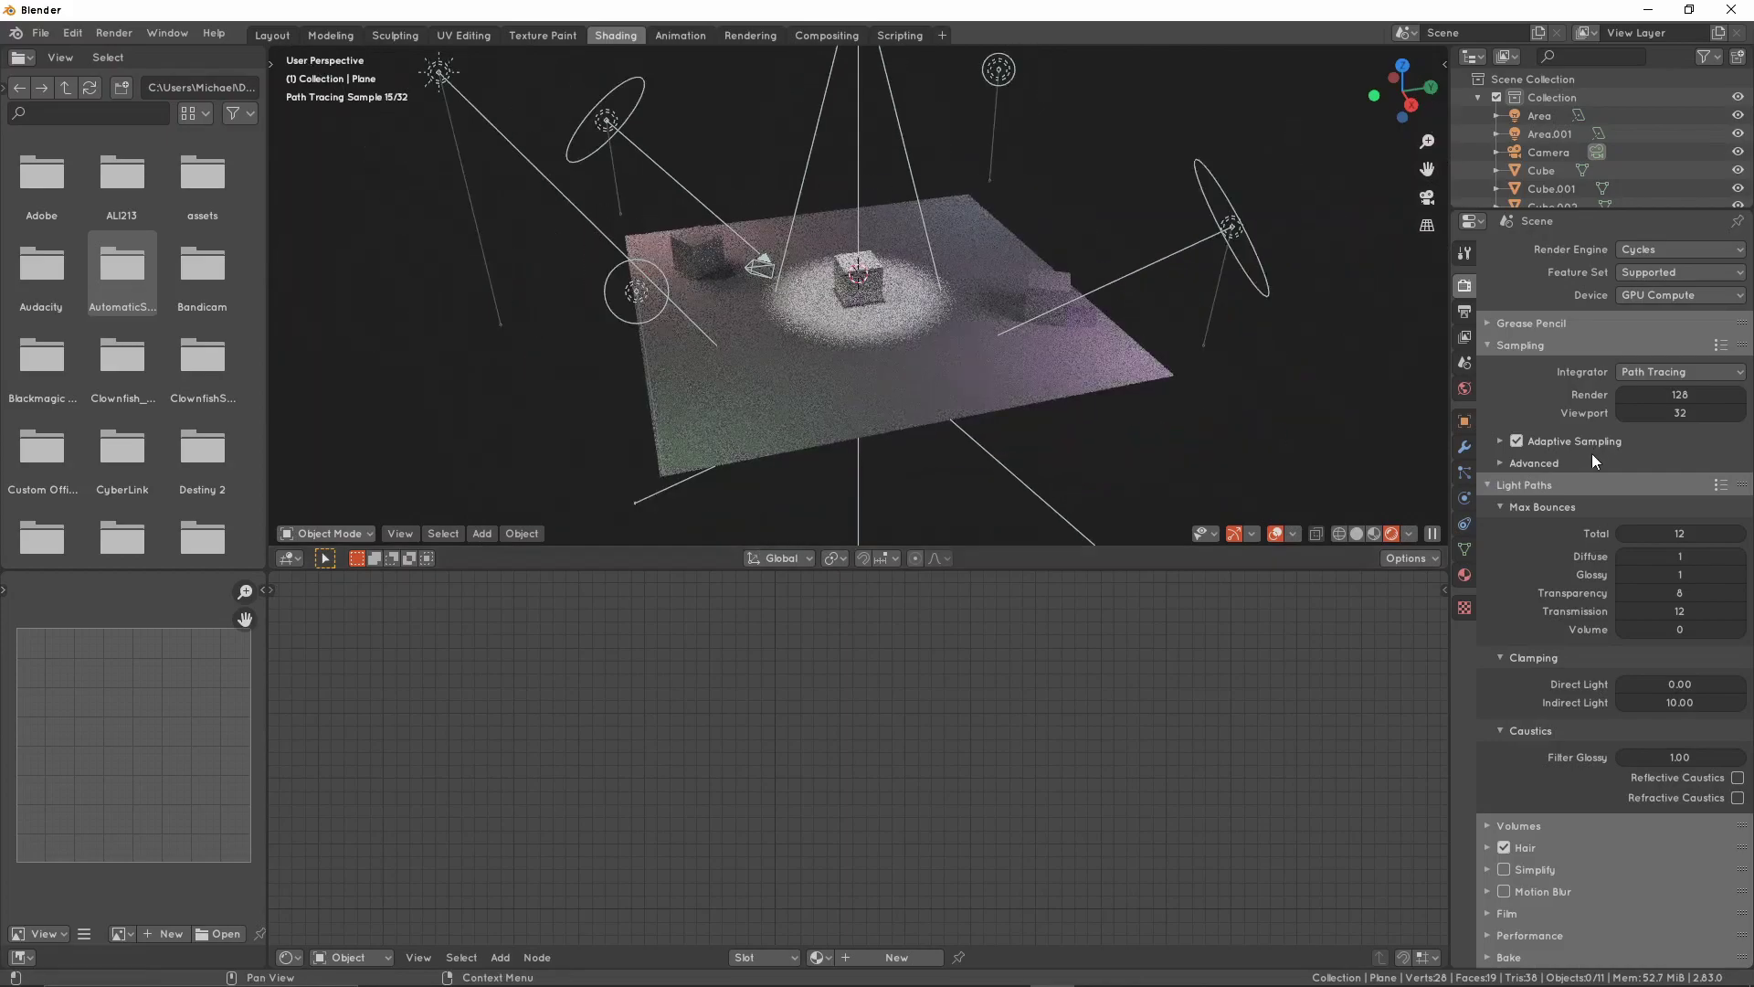
Examine the advanced sampling settings, including the minimum light bounces and light threshold
left_click(1588, 460)
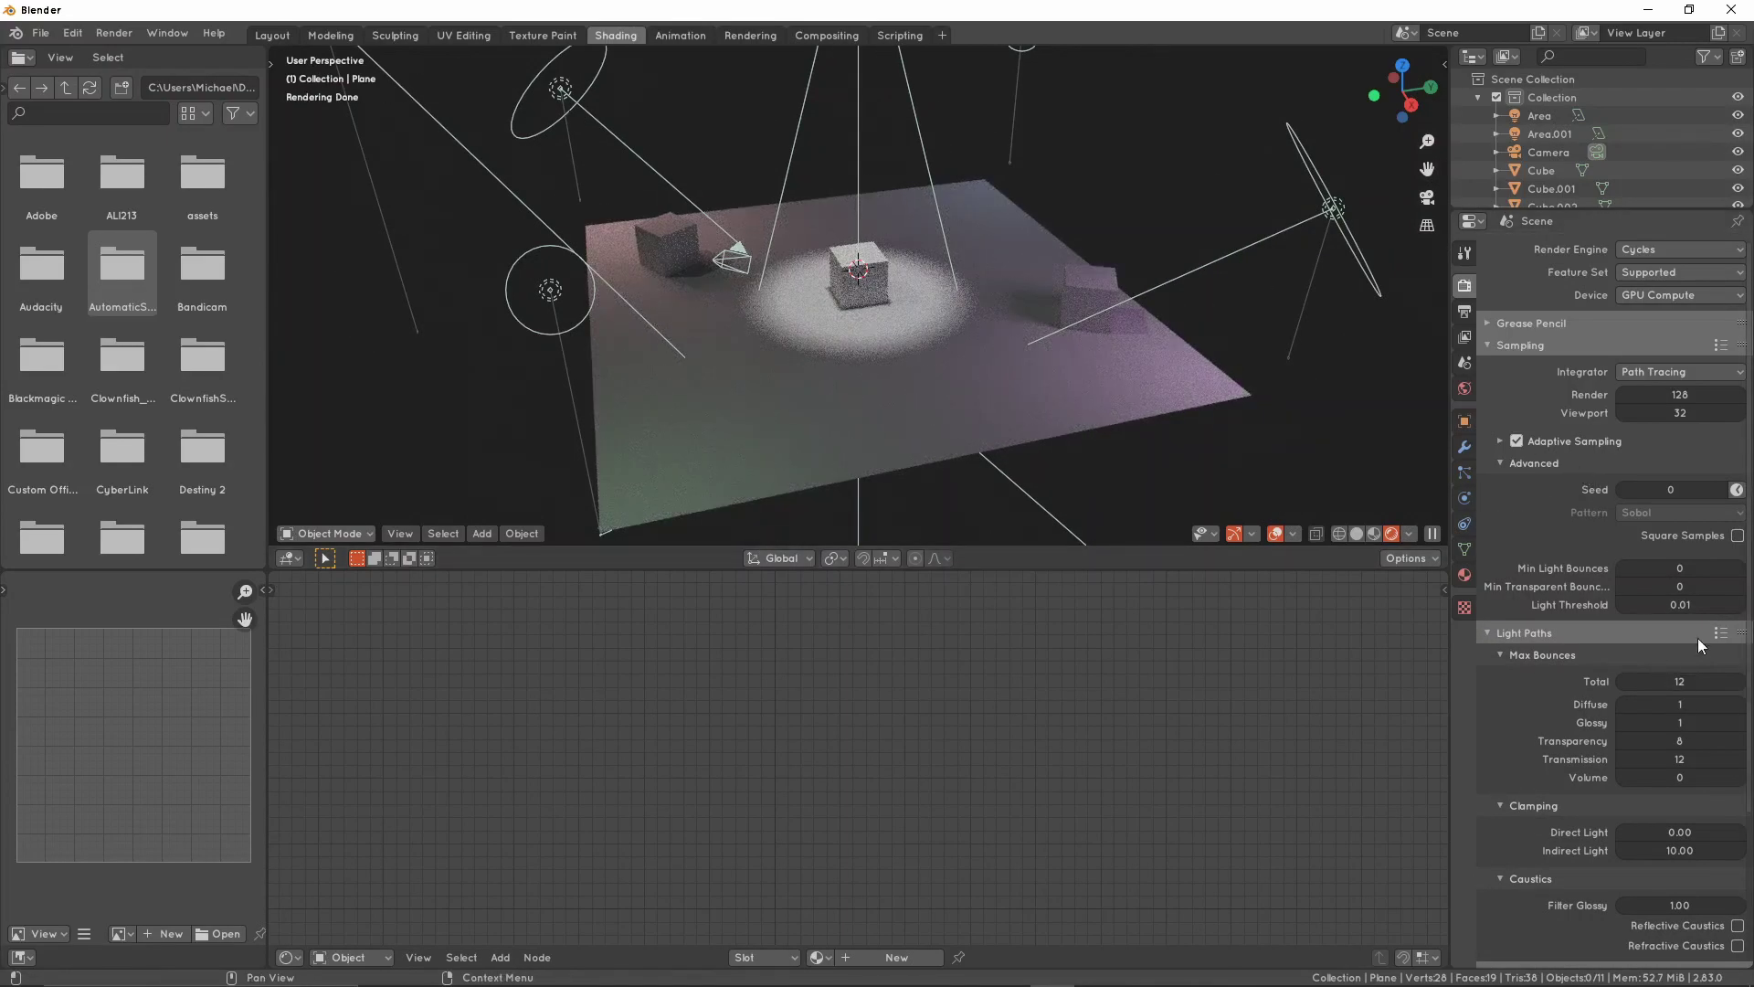
left_click_drag(1672, 600, 1658, 595)
left_click(1532, 465)
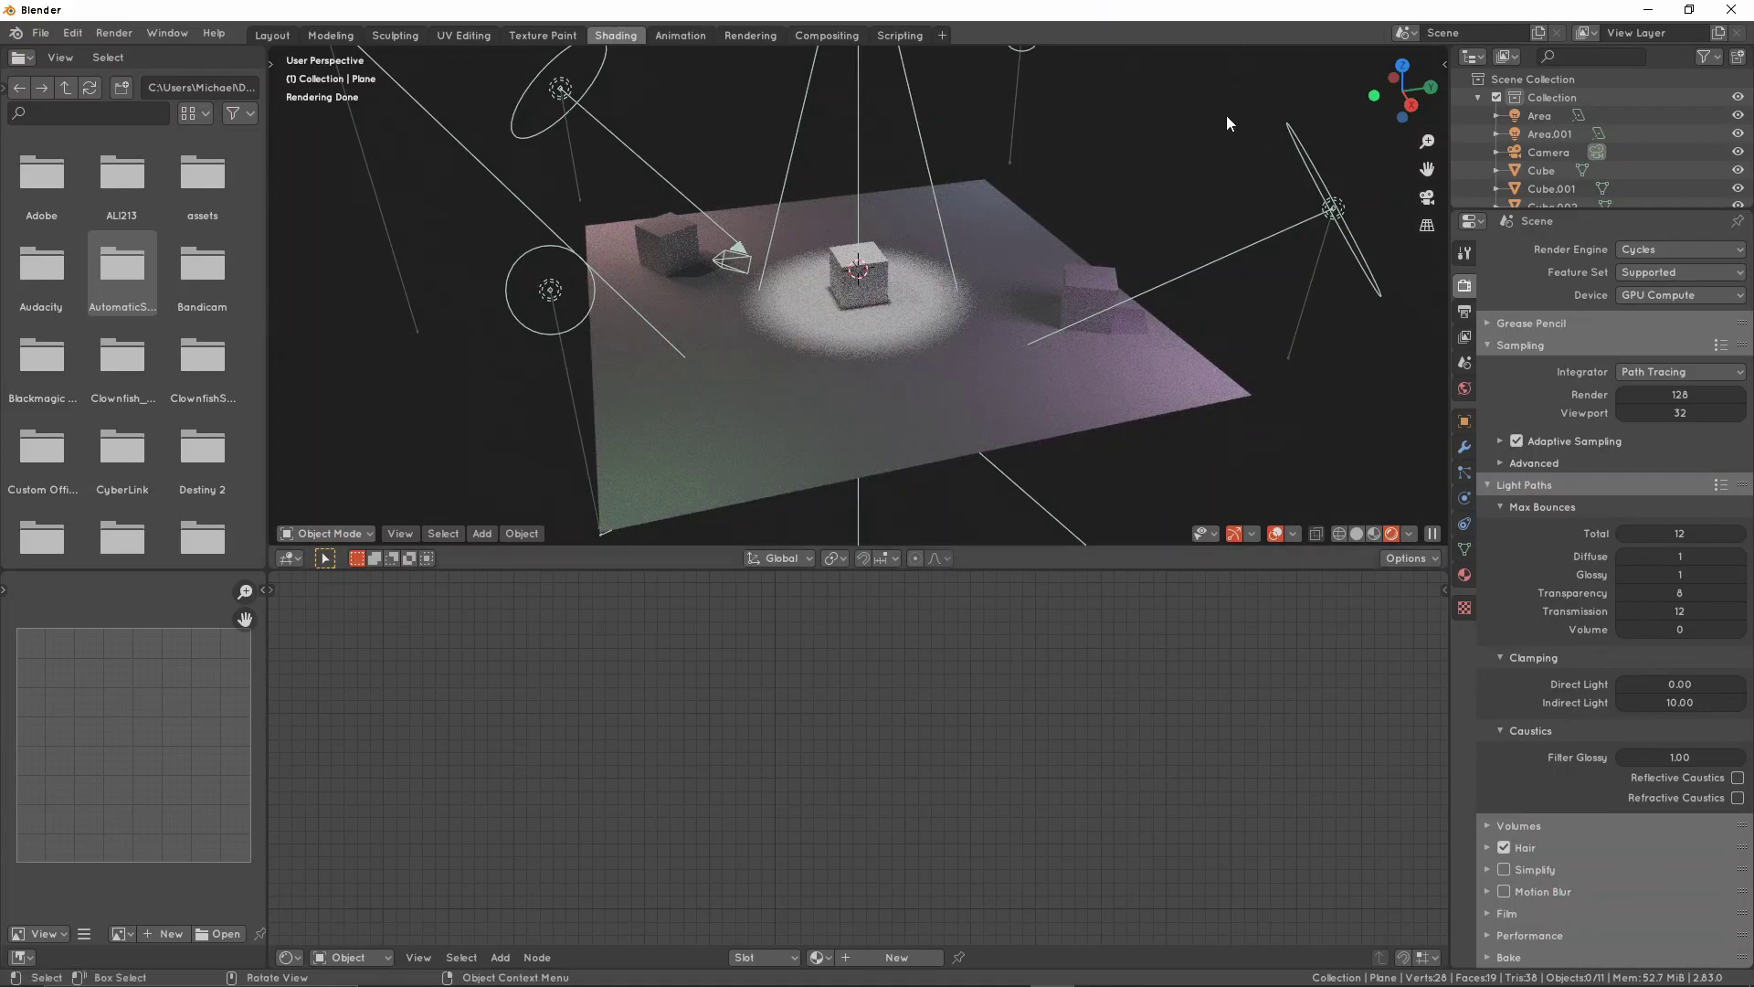
scroll(1594, 657, "down", 2)
scroll(1596, 704, "up", 2)
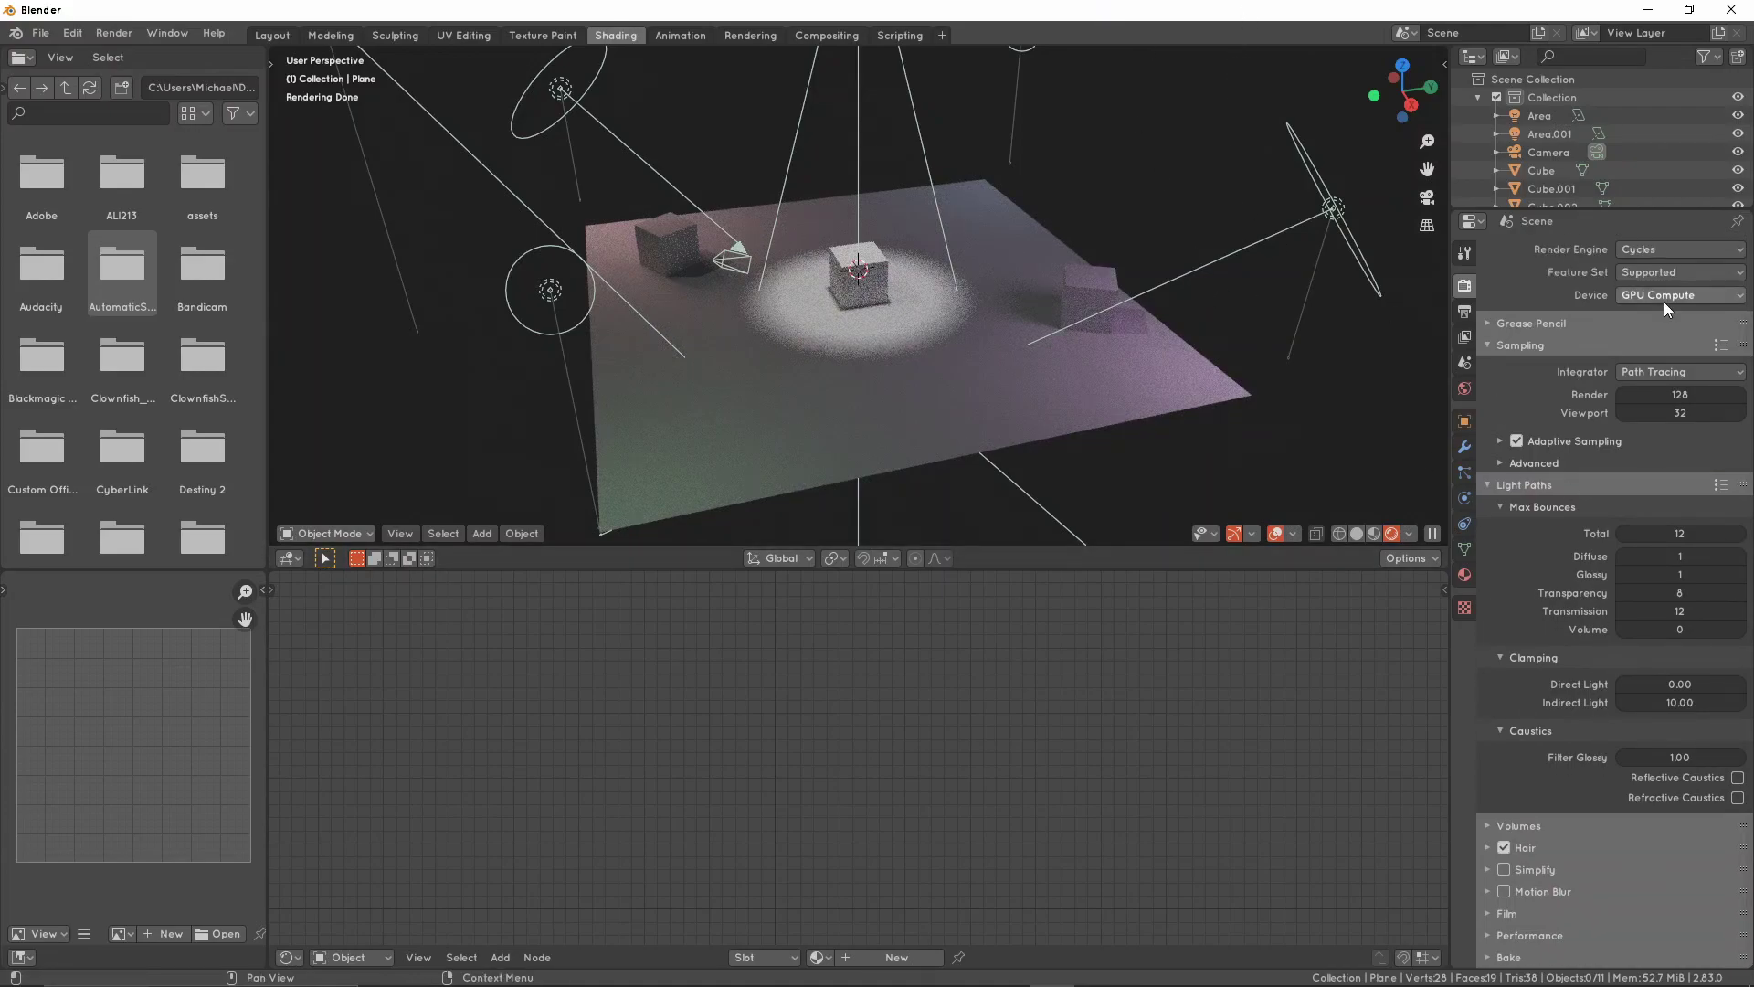
middle_click_drag(1100, 311, 1157, 201)
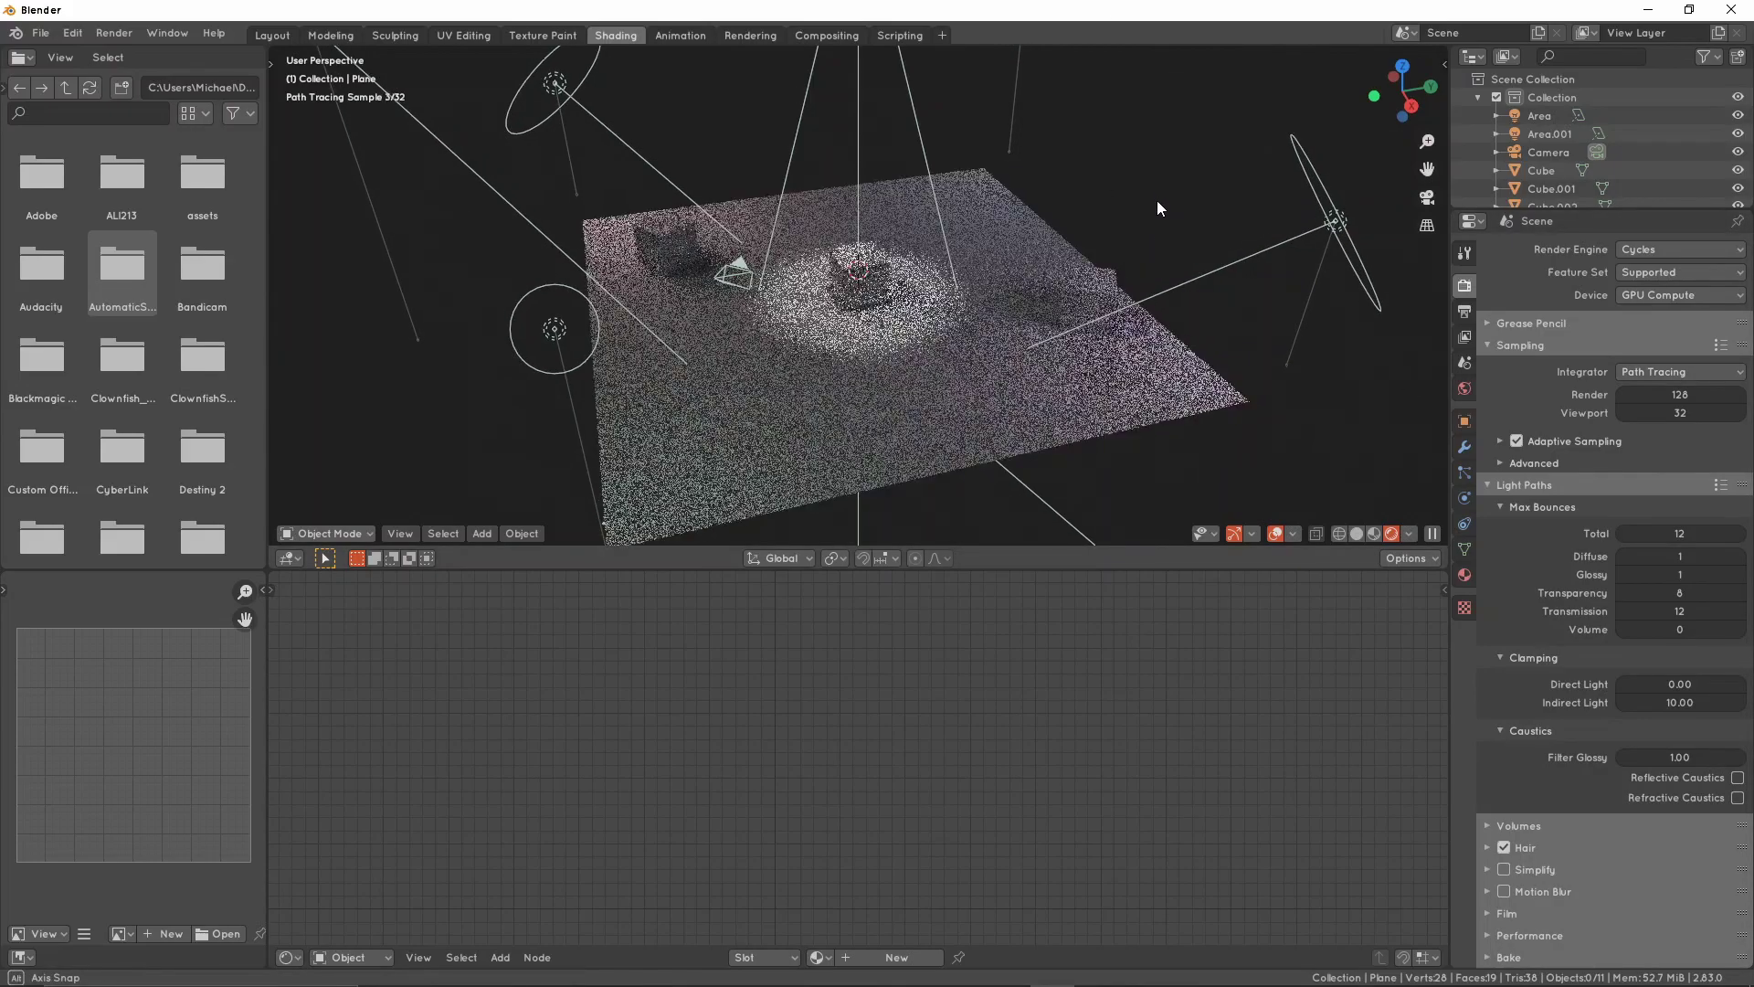
Switch the Cycles sampling integrator to Branched Path Tracing and check the scene in the rendered viewport
left_click(1639, 376)
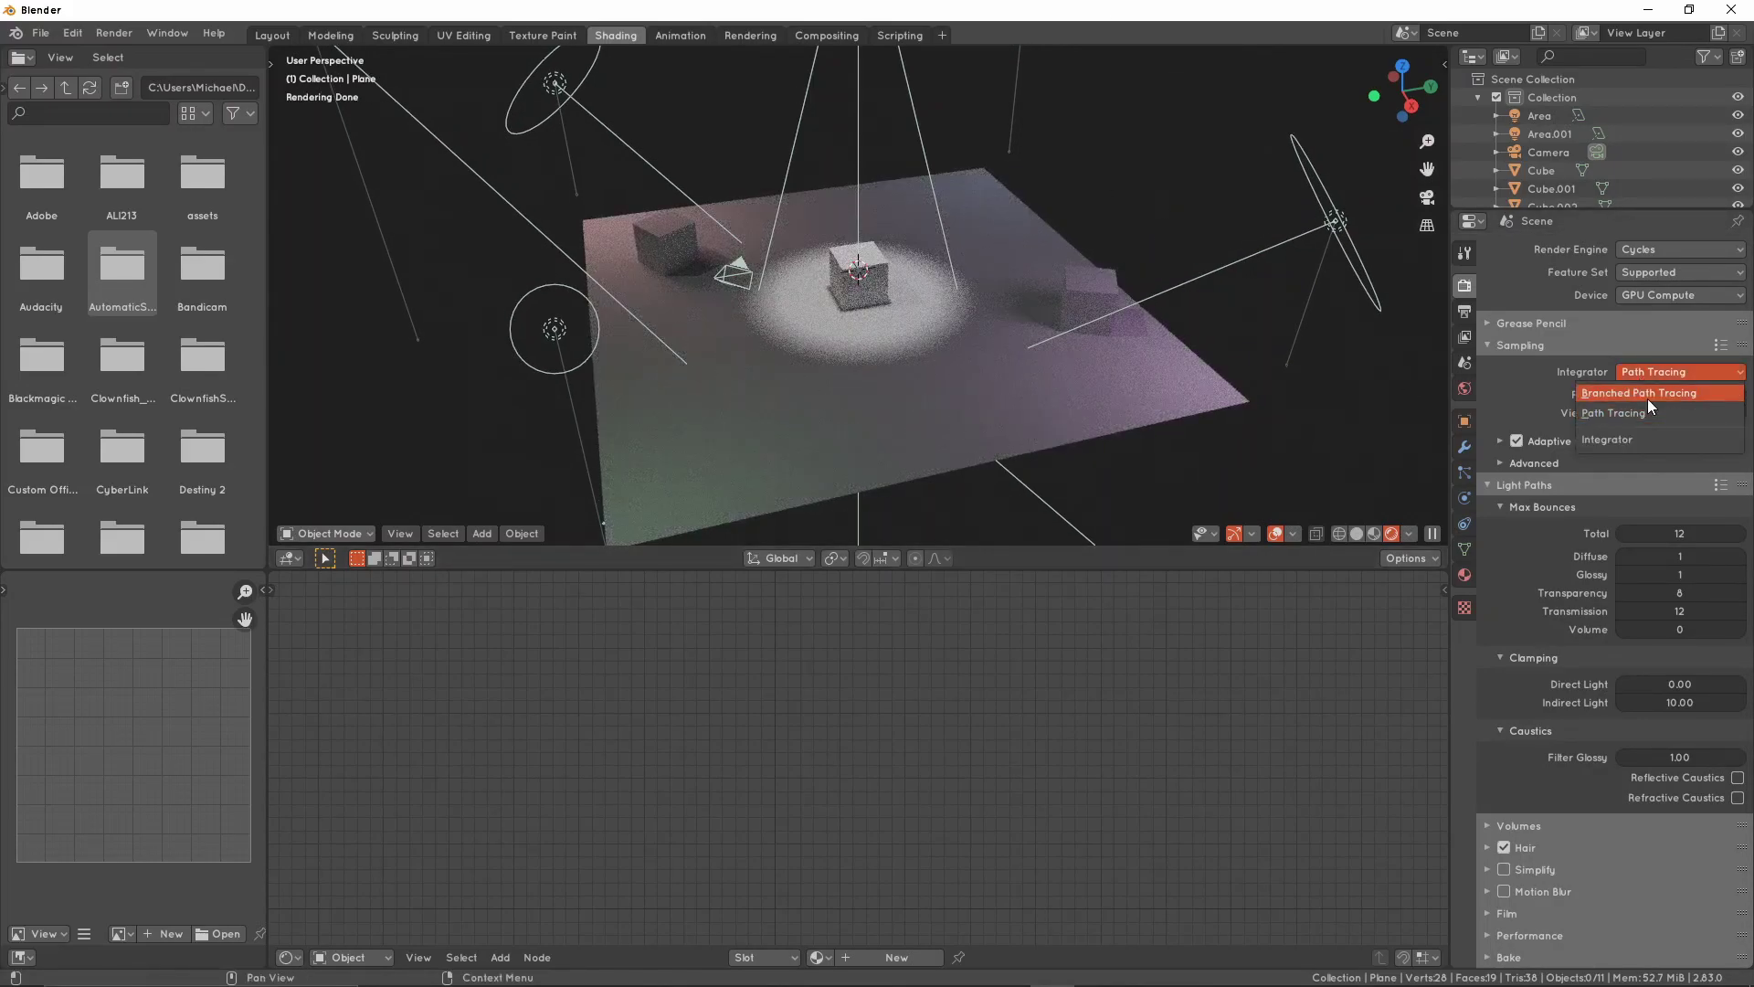
left_click(1648, 399)
scroll(1062, 267, "up", 3)
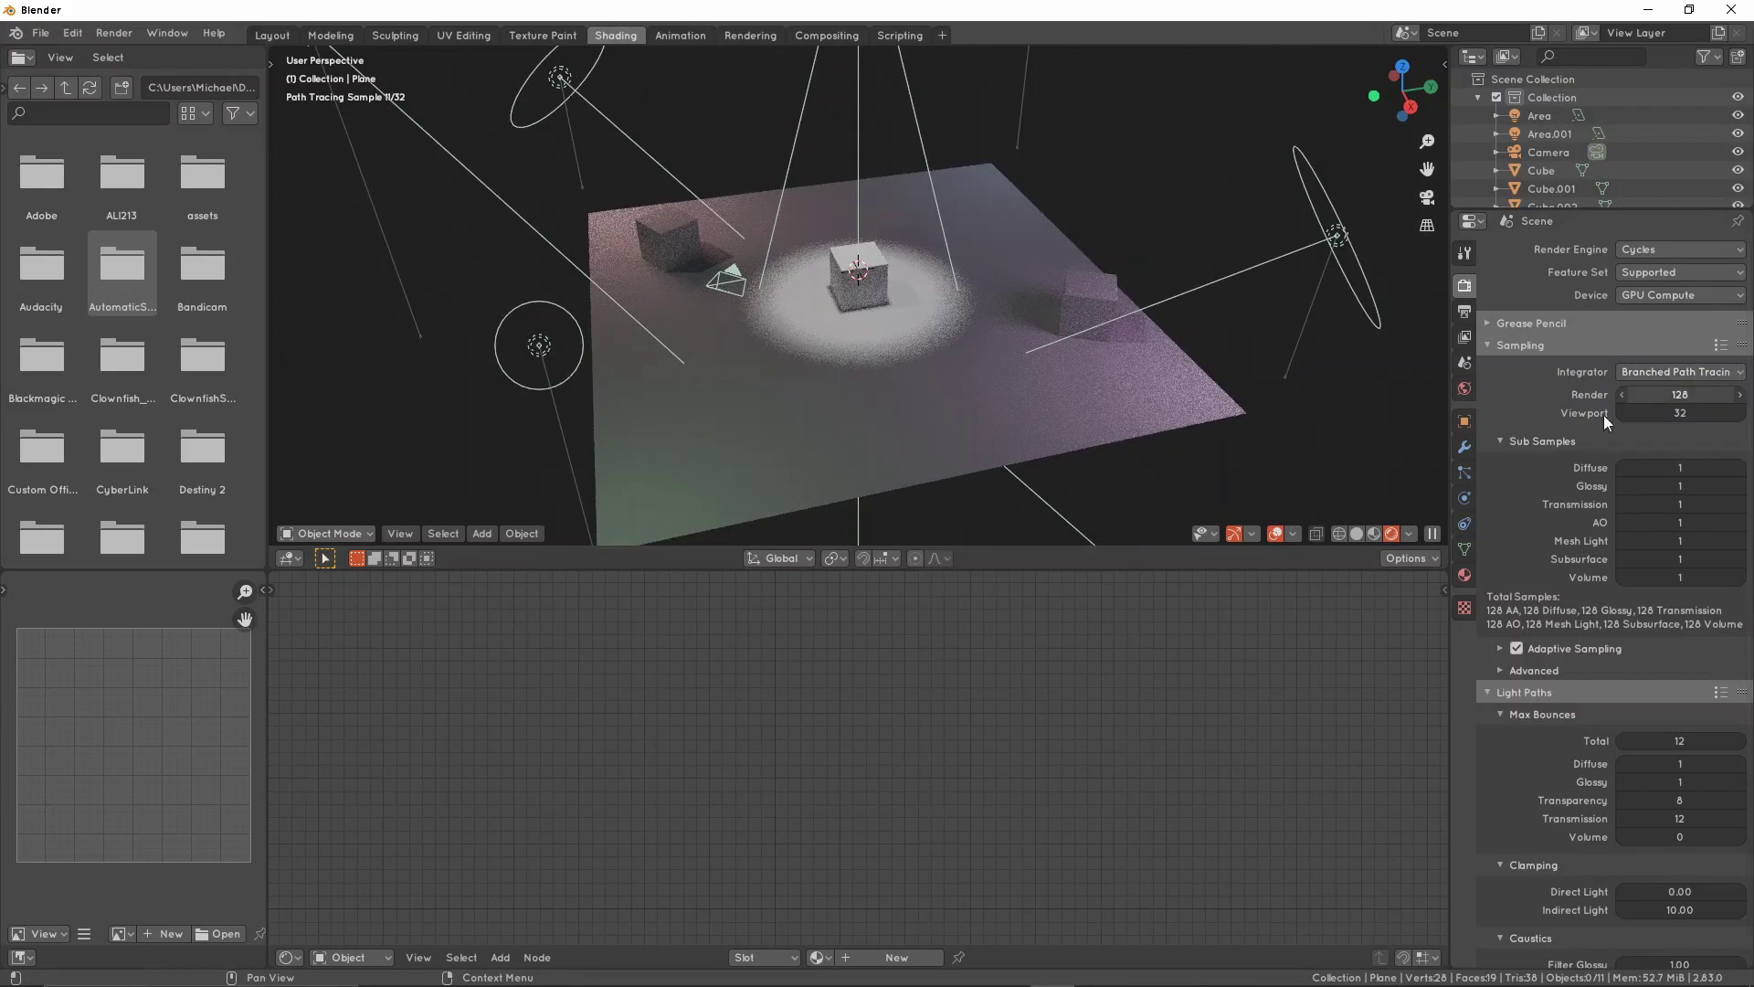
mouse_move(1073, 282)
middle_mouse_down()
mouse_move(1066, 323)
mouse_move(1033, 343)
mouse_move(803, 305)
mouse_move(1074, 274)
mouse_move(1061, 282)
mouse_move(1097, 256)
middle_mouse_up()
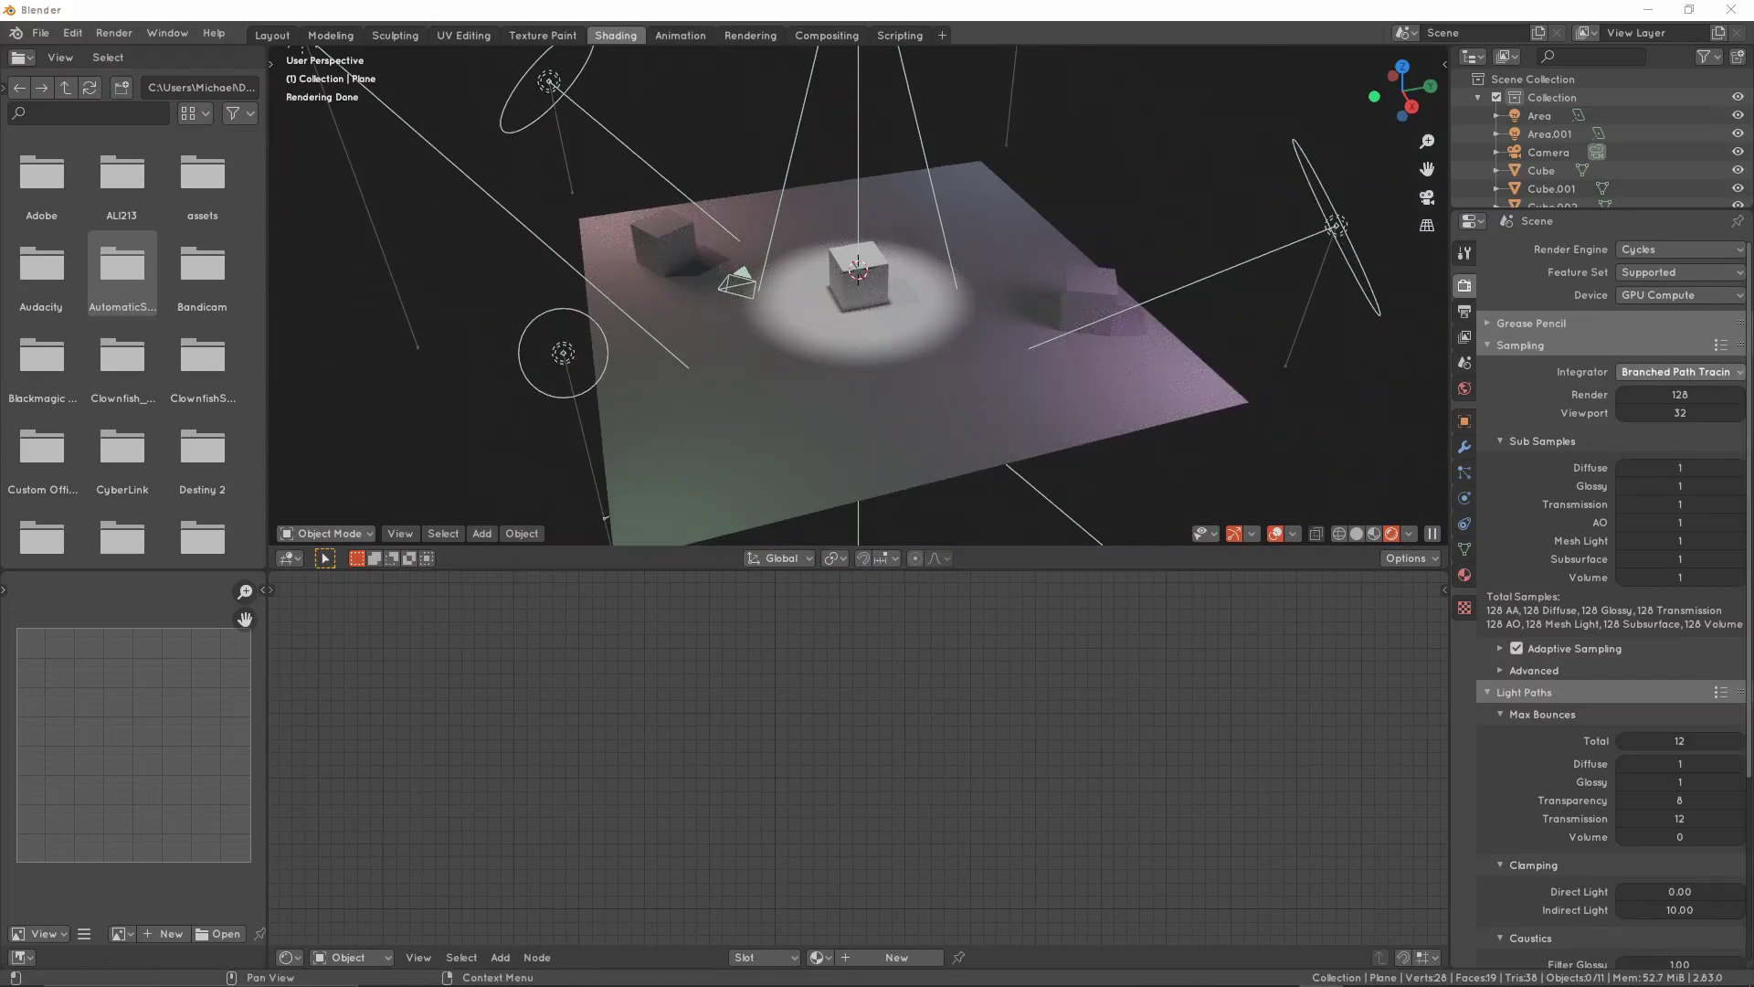
mouse_move(1674, 468)
left_mouse_down()
mouse_move(1714, 468)
mouse_move(1663, 468)
left_mouse_up()
middle_click_drag(1113, 331, 1109, 331)
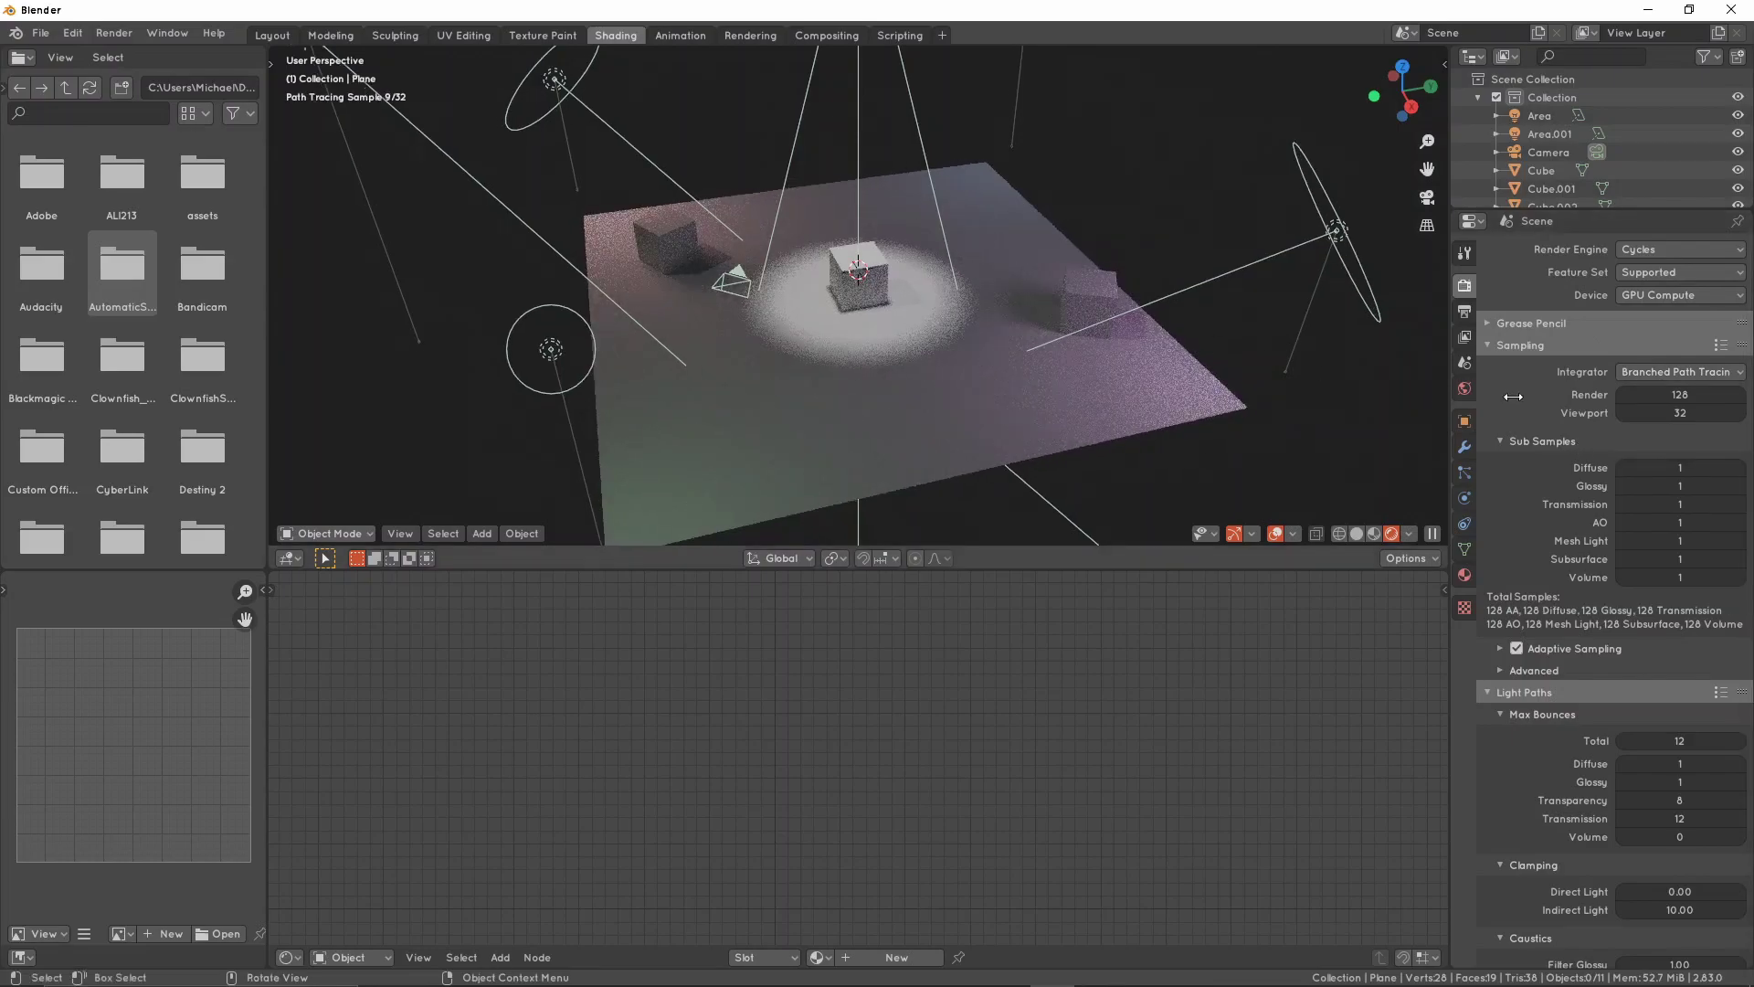
Set the viewport samples to 1 and look closely at the noise in the scene
left_click(1650, 418)
type("1")
key("Return")
middle_click_drag(1167, 408, 979, 320)
scroll(1073, 360, "up", 3)
Try a new material with Metallic 1.000 on the centre cube
left_click(859, 278)
left_click(874, 955)
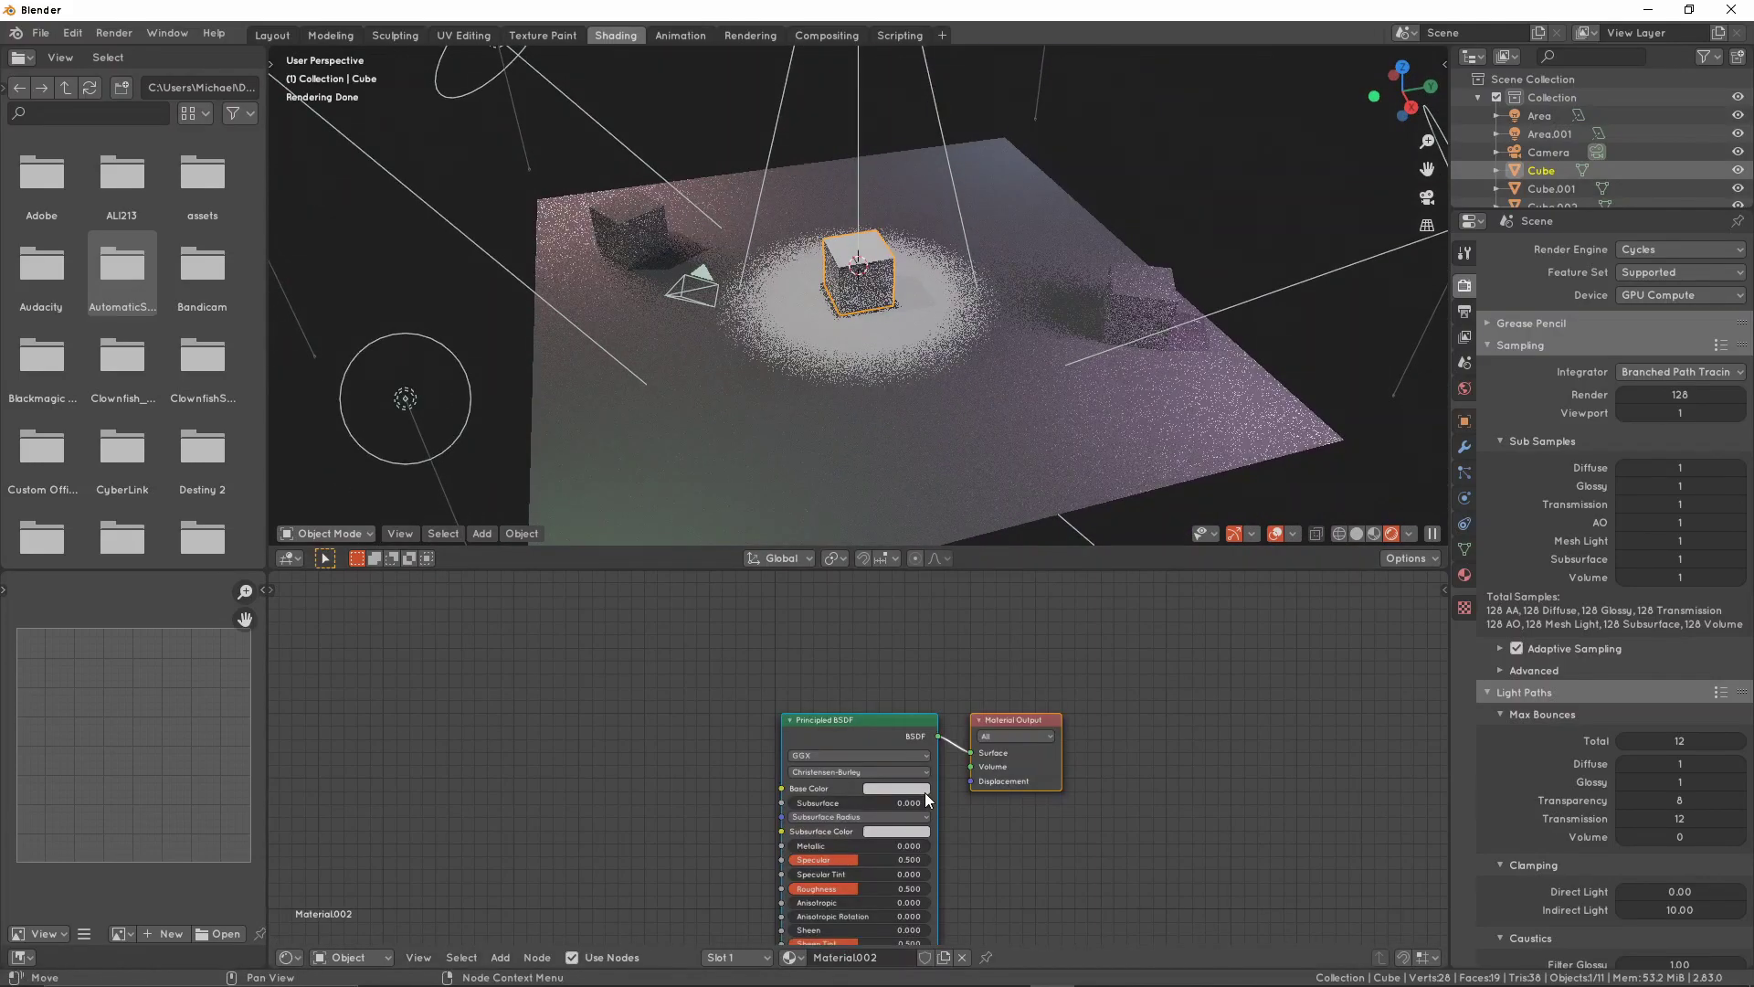
scroll(888, 782, "up", 3)
middle_click_drag(969, 315, 996, 235)
scroll(996, 236, "down", 2)
left_click(1286, 294)
middle_click_drag(1286, 294, 1211, 285)
middle_click_drag(903, 228, 1001, 266)
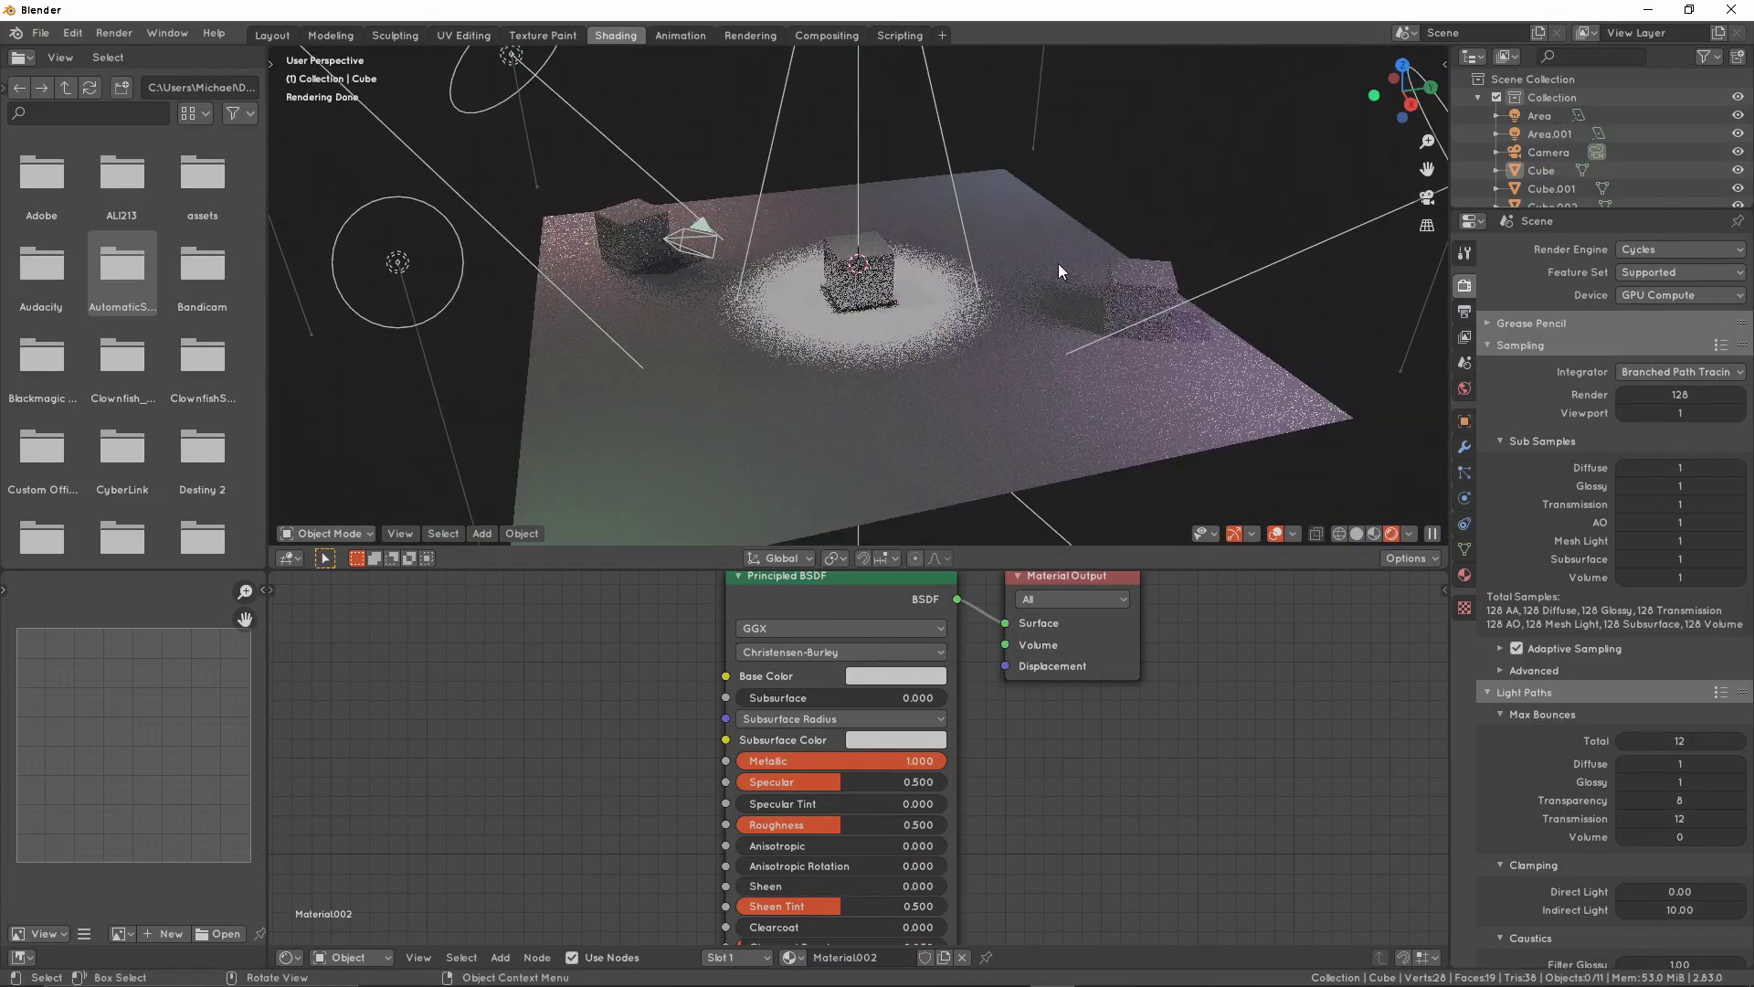
Raise the diffuse sub samples to 5 and the viewport samples to 2, and inspect the noise around the cube
left_click(1740, 467)
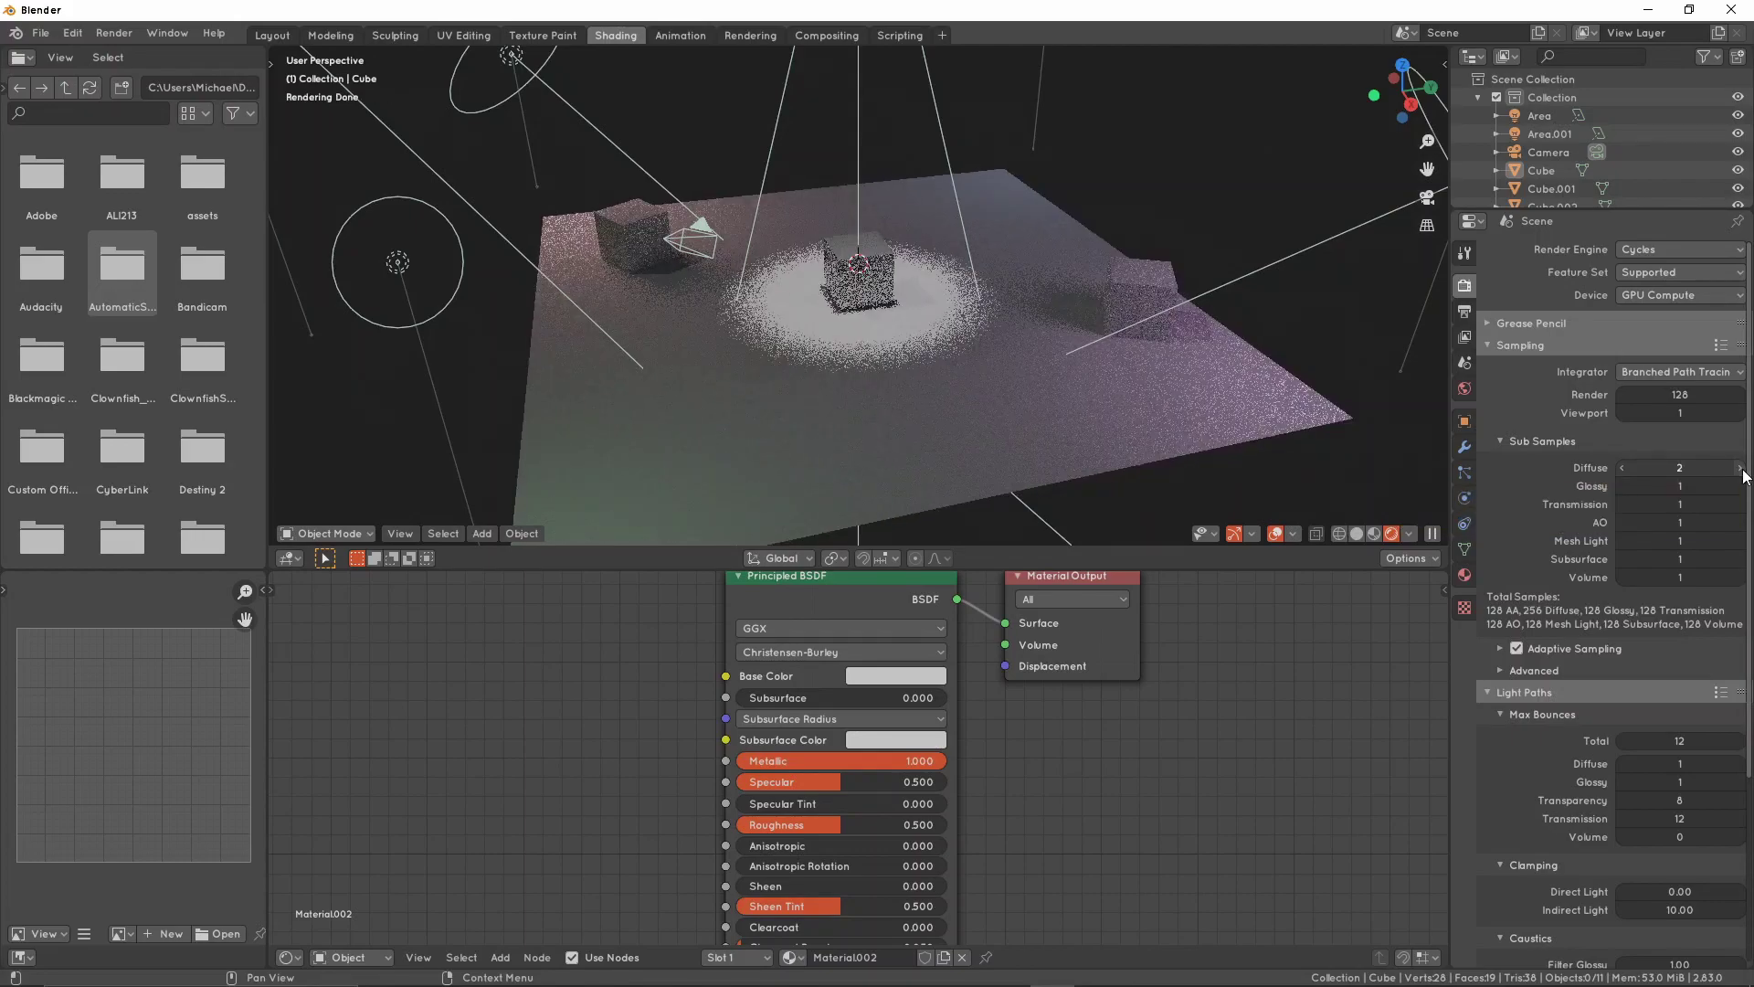
left_click(1740, 468)
left_click(1740, 468)
left_click(1740, 468)
mouse_move(1135, 303)
middle_mouse_down()
mouse_move(1006, 298)
mouse_move(1174, 304)
mouse_move(1153, 305)
middle_mouse_up()
left_click(1740, 414)
middle_click_drag(950, 295, 858, 320)
scroll(964, 325, "up", 2)
scroll(1005, 329, "down", 2)
scroll(860, 312, "up", 3)
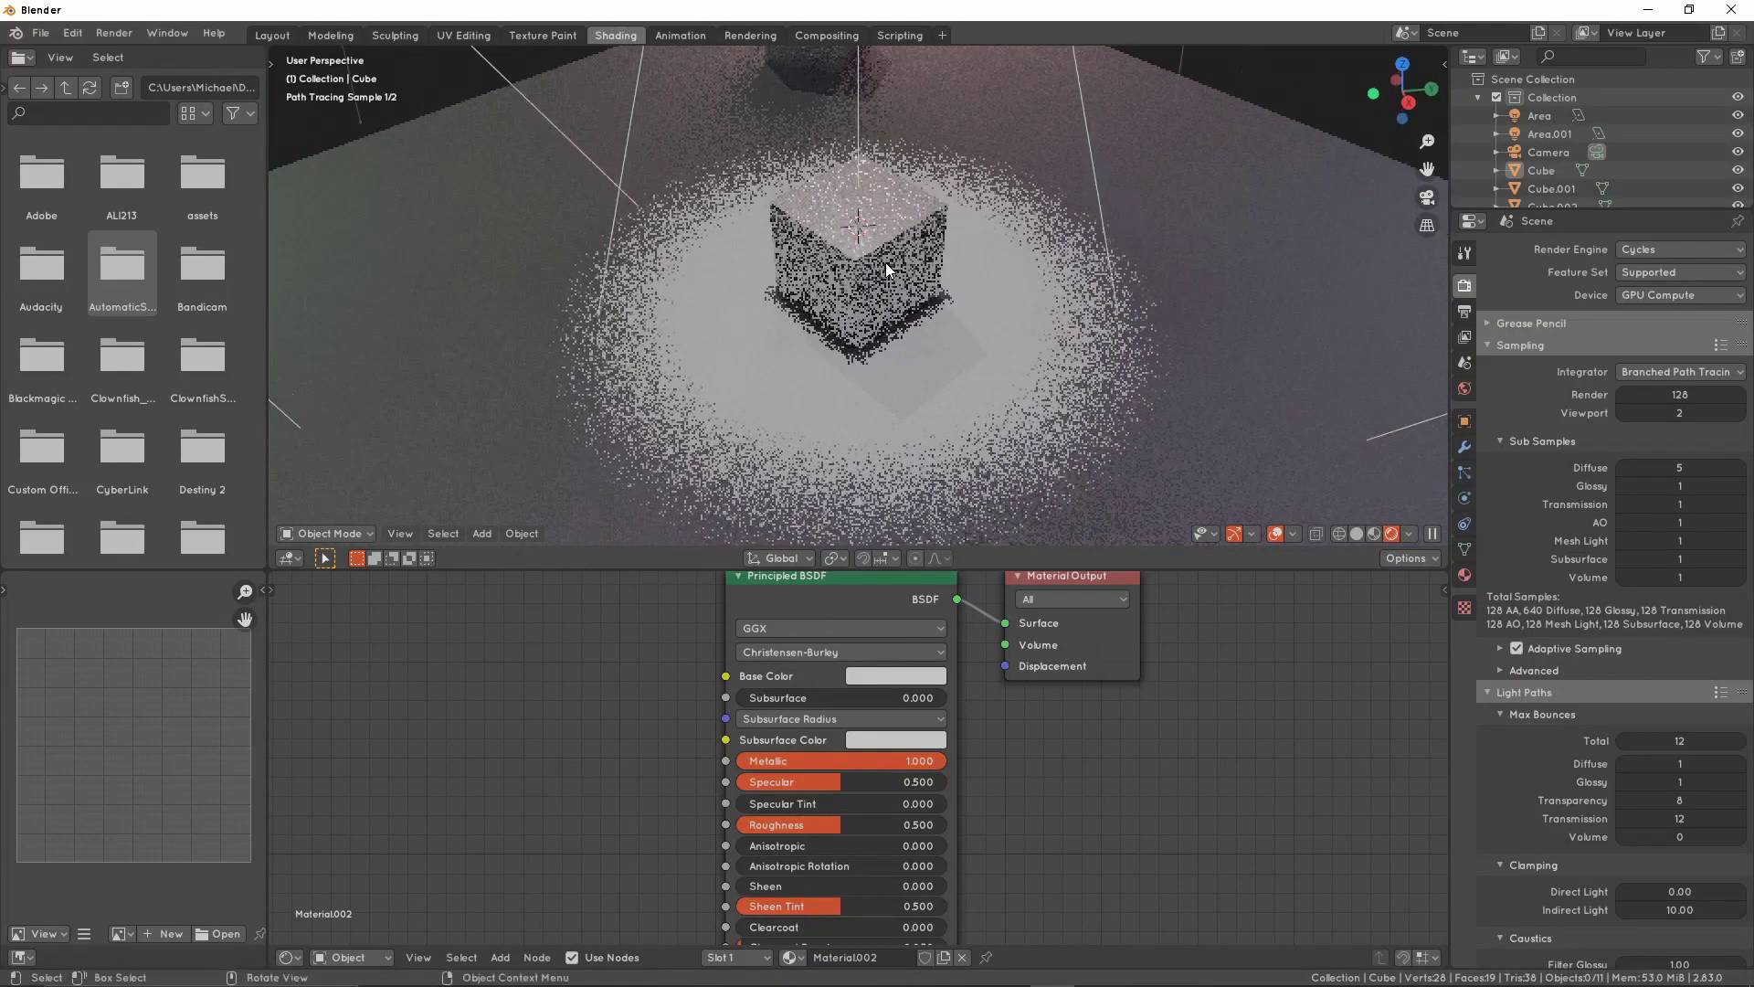
scroll(888, 259, "down", 3)
middle_click_drag(888, 259, 963, 265)
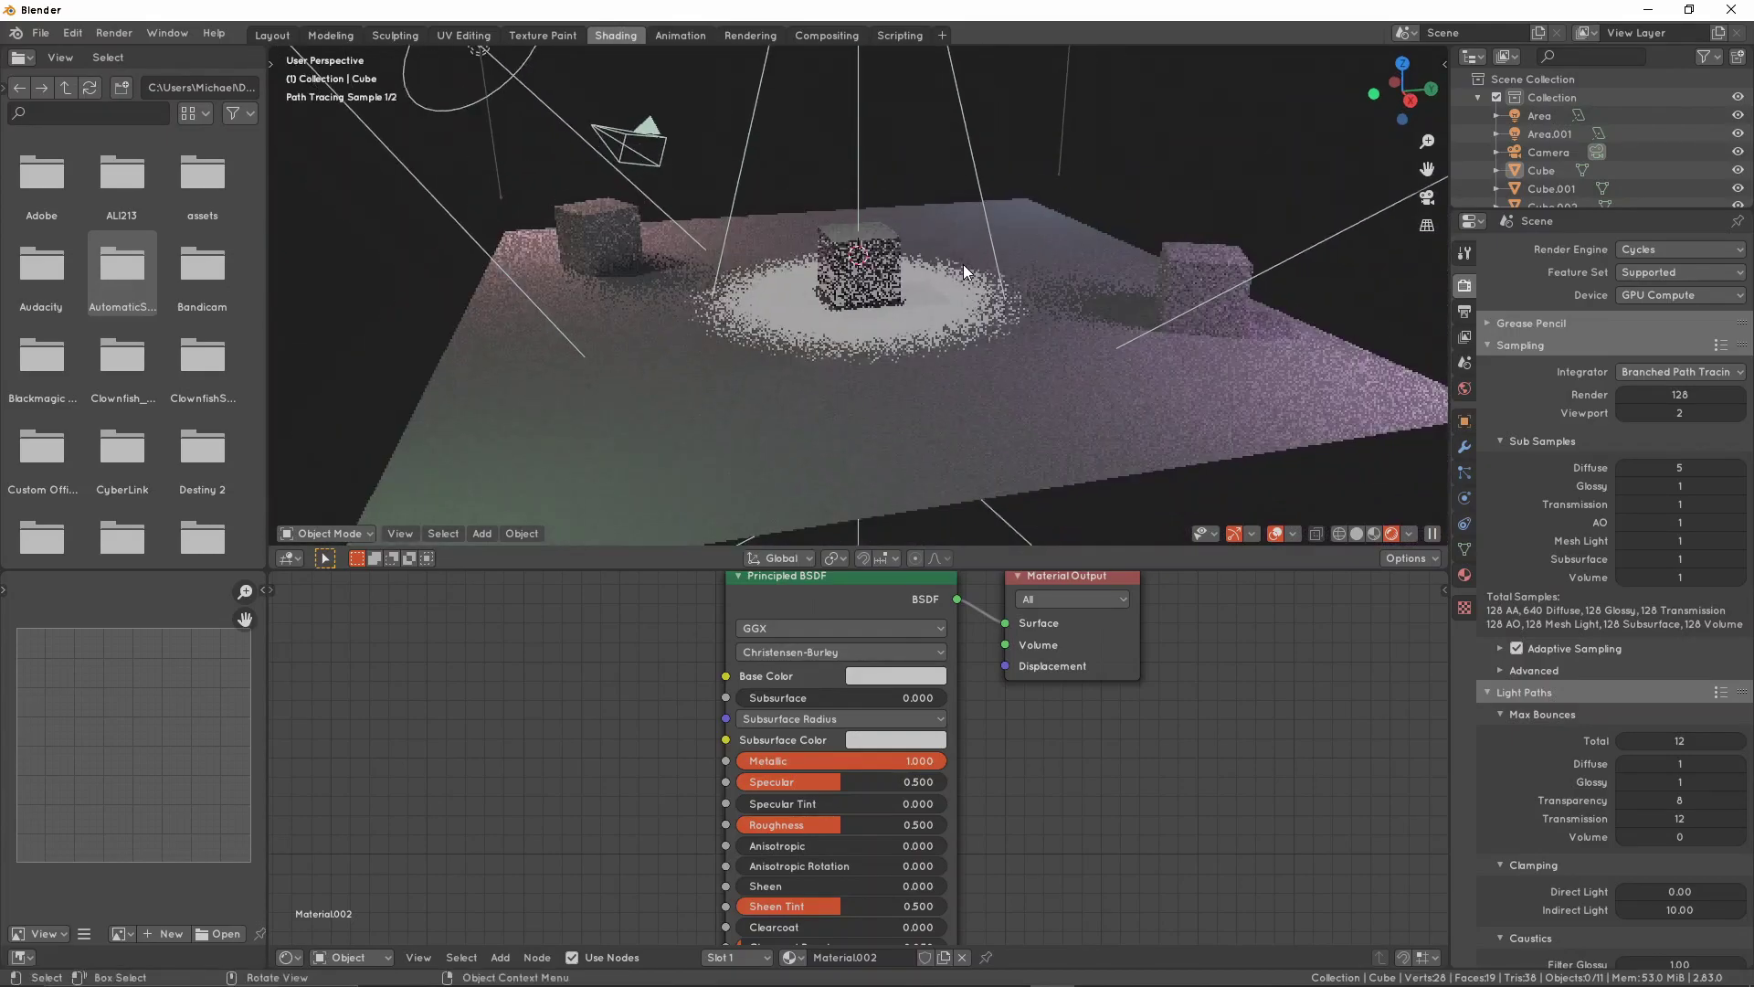
Try more glossy sub samples, then set the diffuse and glossy sub samples and the viewport samples back to 1
left_click(1741, 488)
left_click(1741, 488)
left_click(1742, 488)
middle_click_drag(1045, 320, 1069, 283)
left_click_drag(1689, 469, 1688, 487)
type("1")
key("Return")
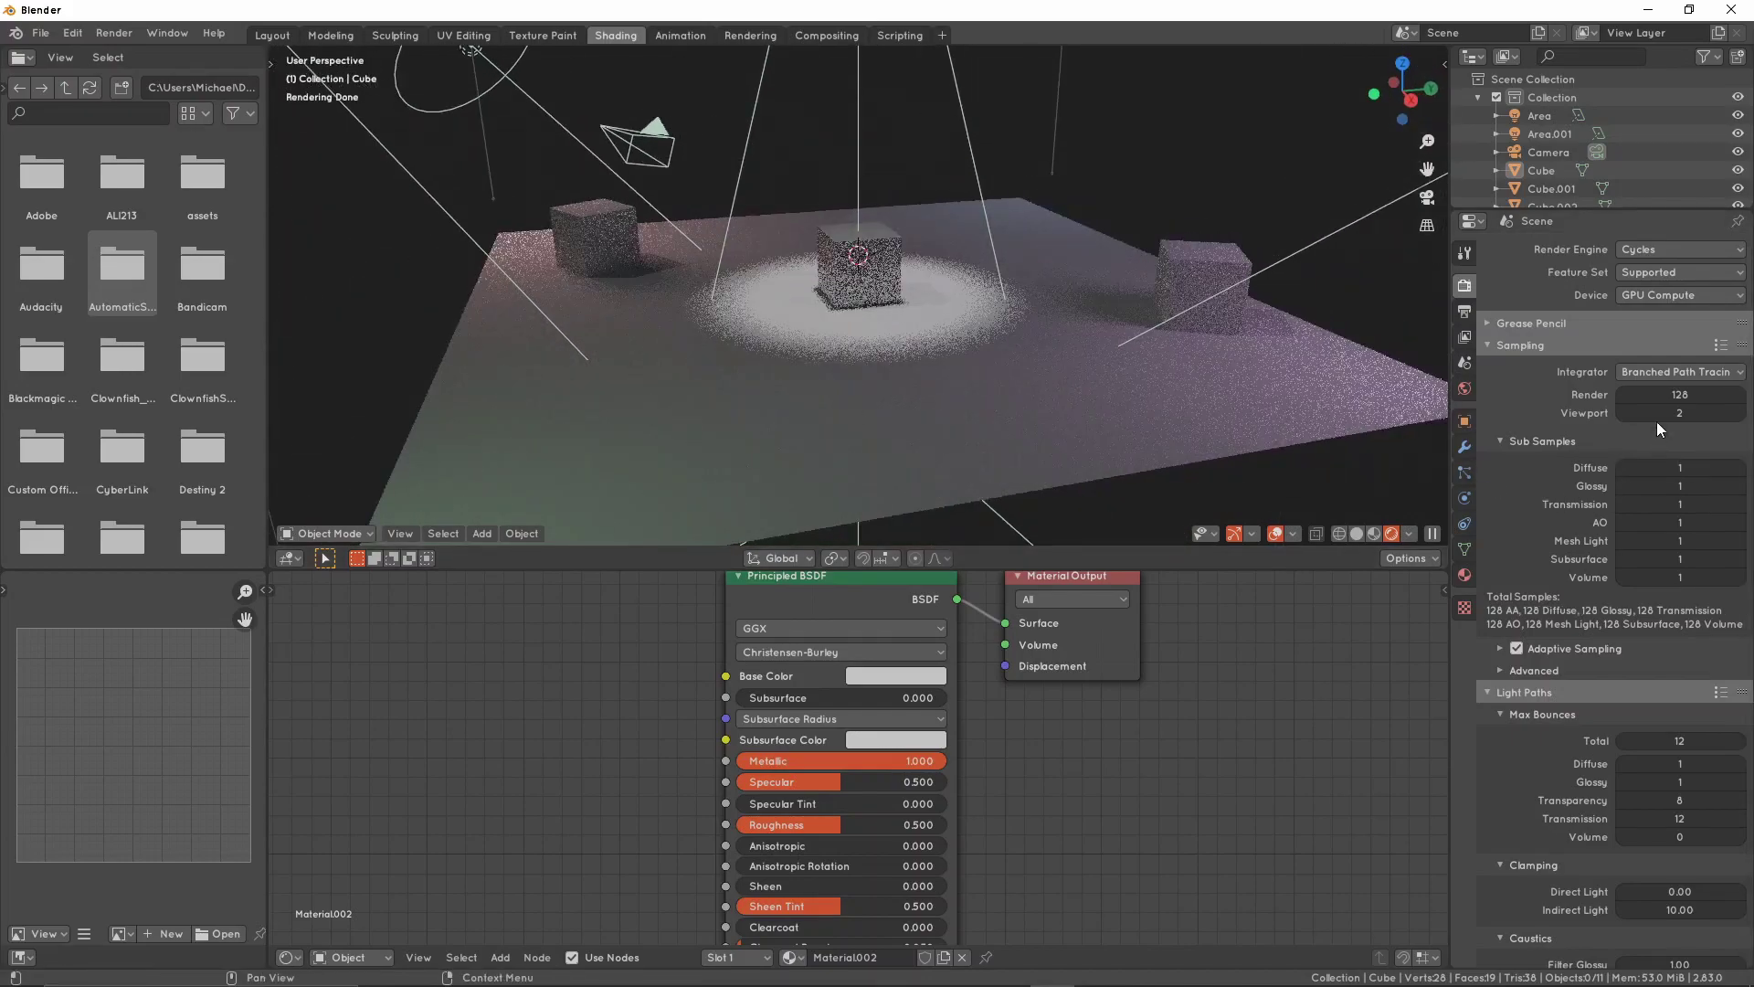
left_click(1627, 412)
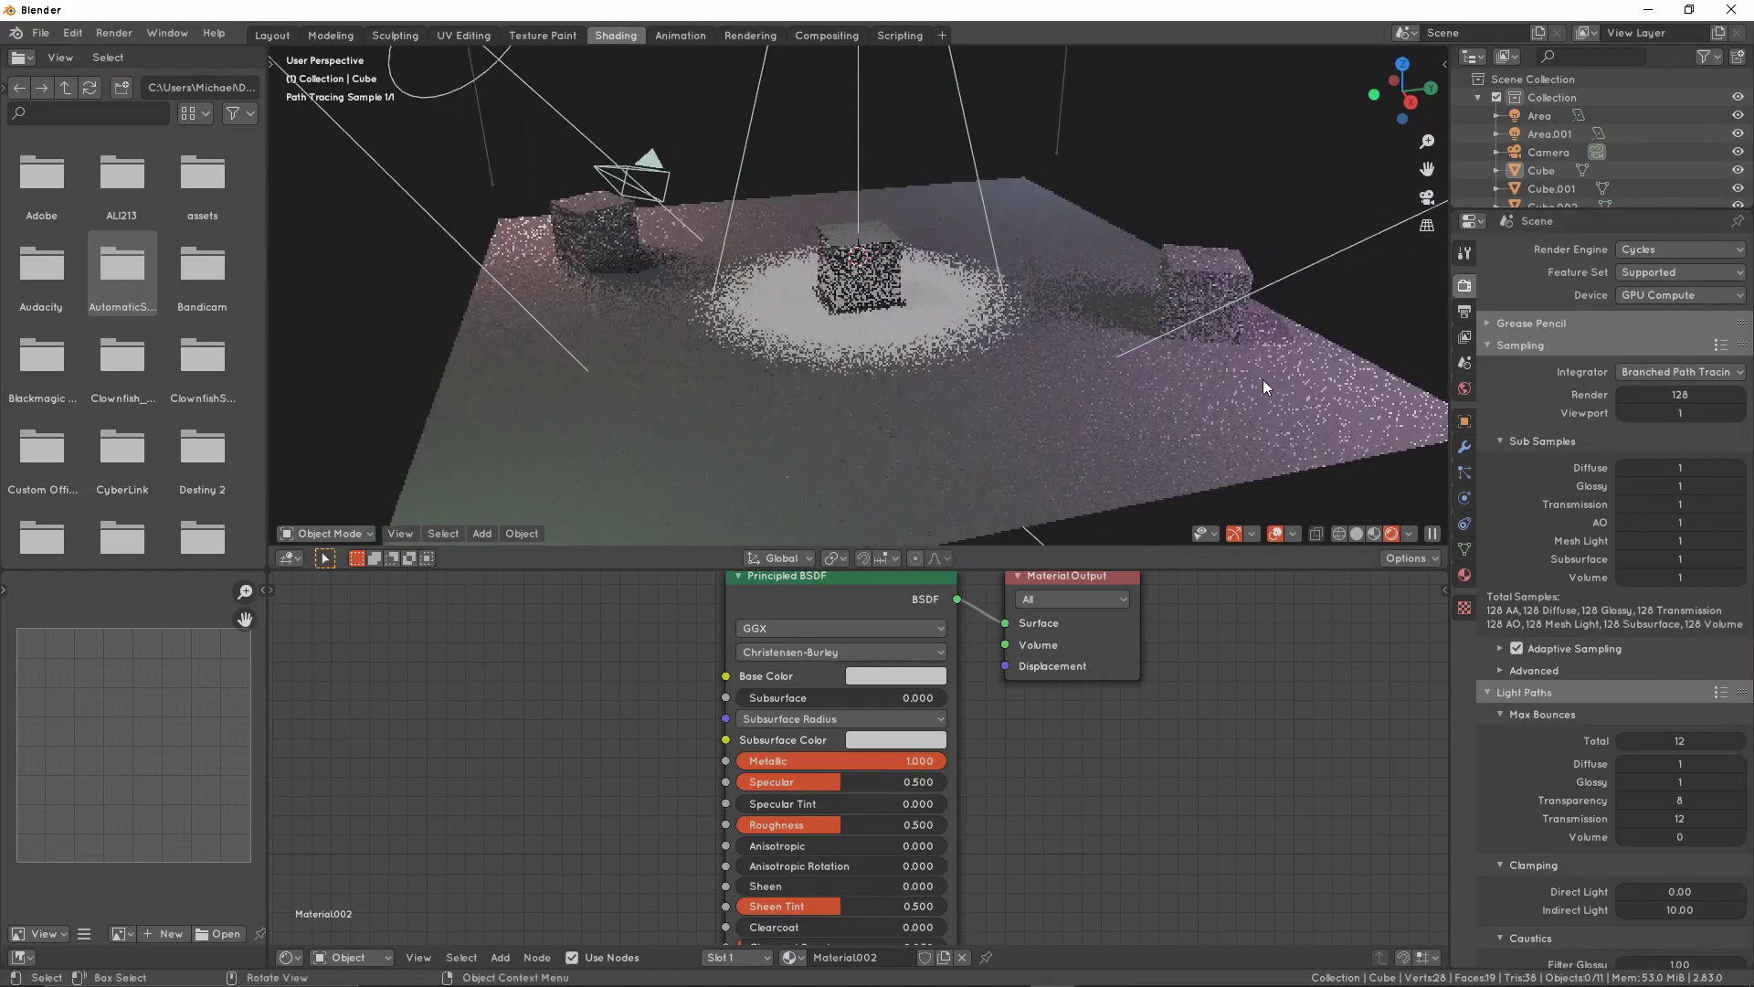
scroll(1177, 337, "down", 1)
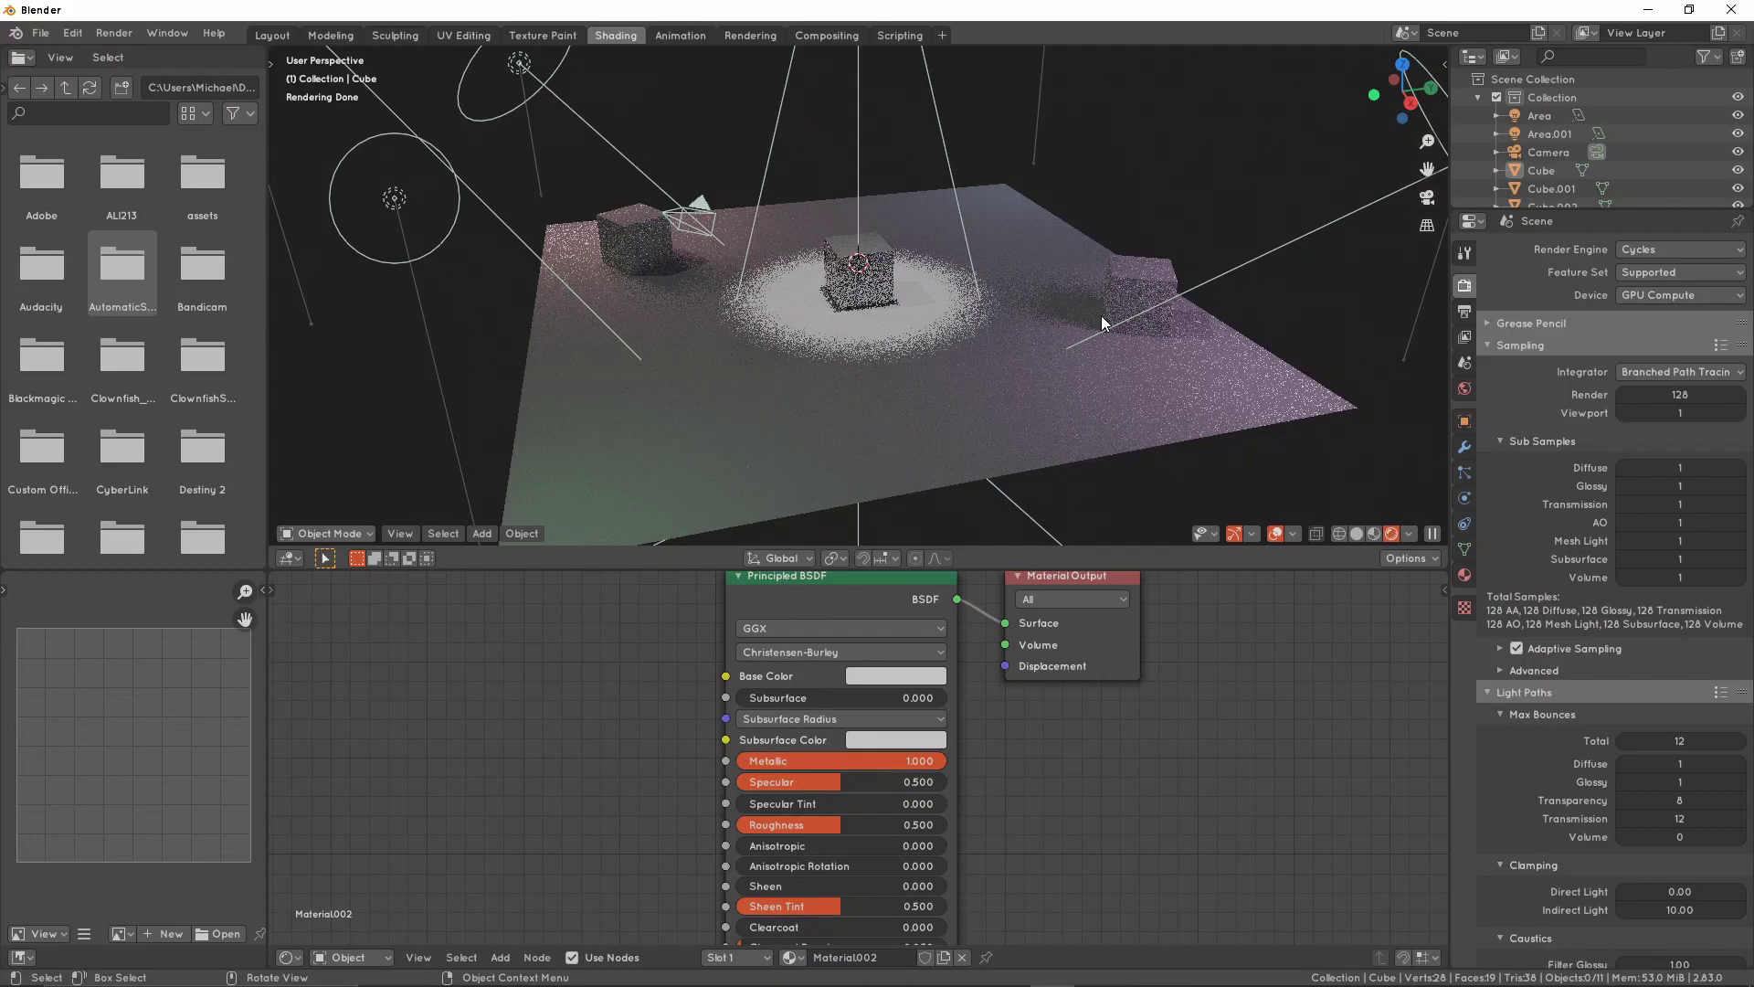
Unlink the metallic material from the centre cube
left_click(1643, 369)
left_click(962, 957)
middle_click_drag(1171, 152, 1175, 158)
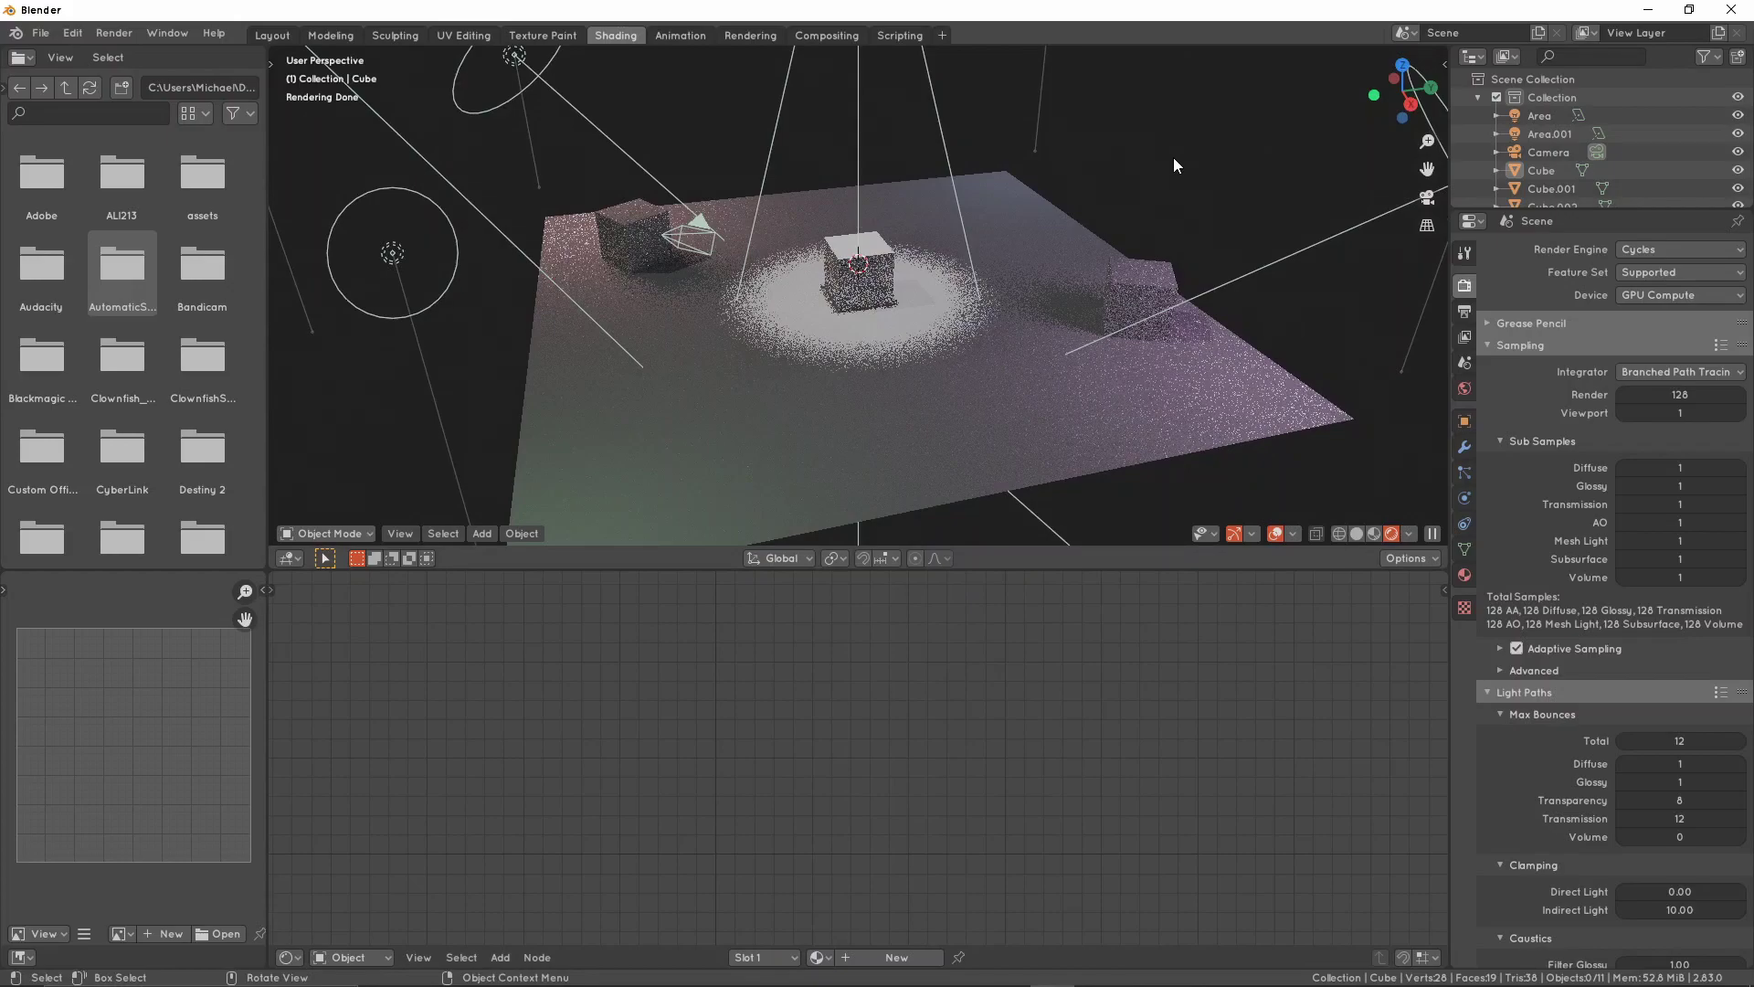
Examine the noise in the viewport render and look through the view layer and output settings
mouse_move(1640, 413)
left_mouse_down()
mouse_move(1681, 413)
mouse_move(1640, 413)
left_mouse_up()
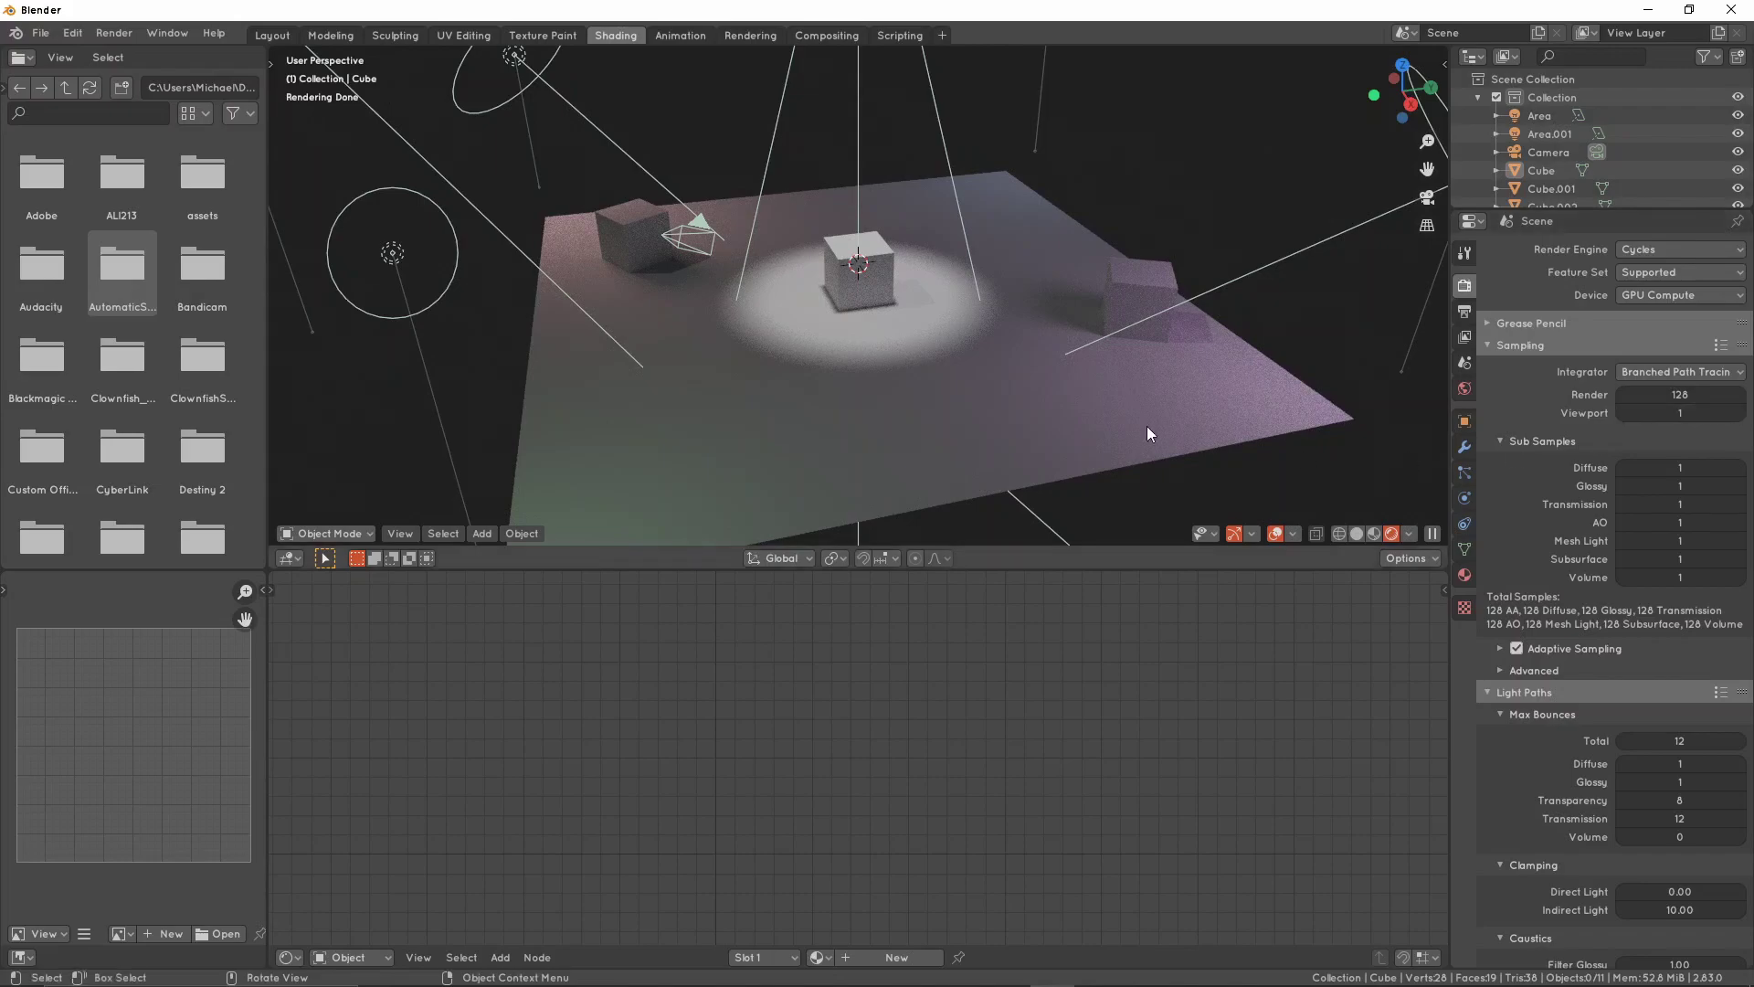
scroll(1139, 408, "down", 2)
middle_click_drag(1140, 413, 1133, 313)
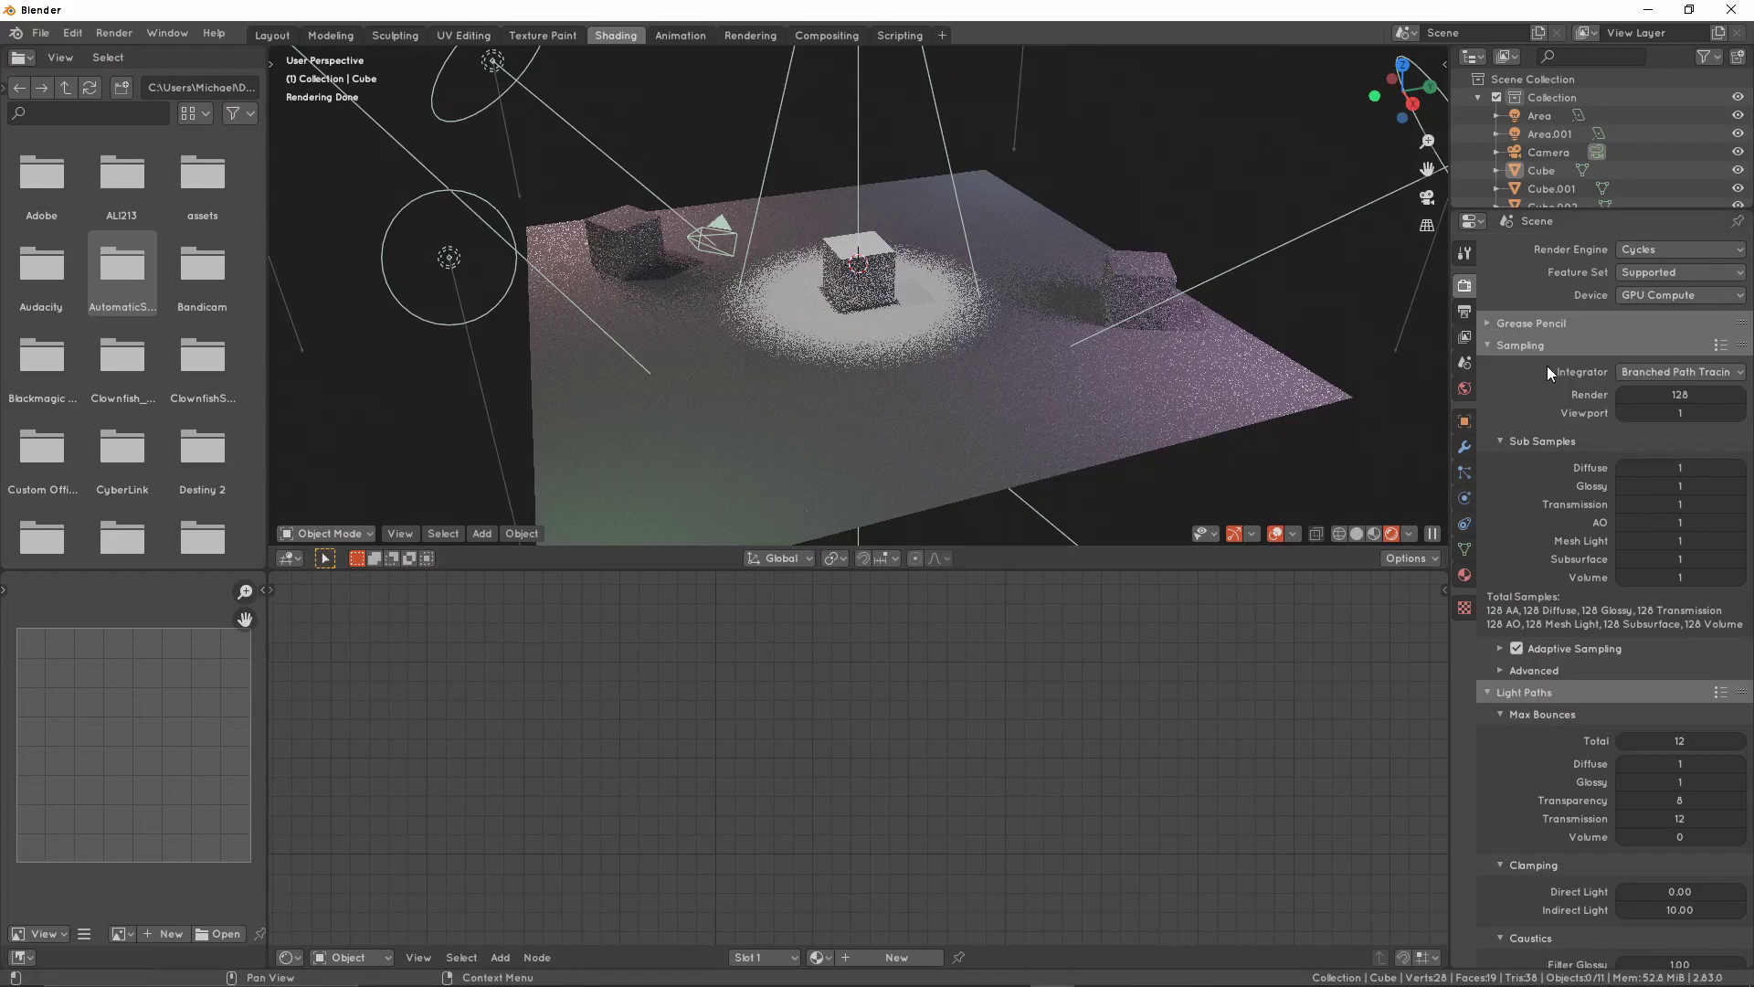
left_click(1466, 338)
left_click(1466, 315)
left_click(1468, 288)
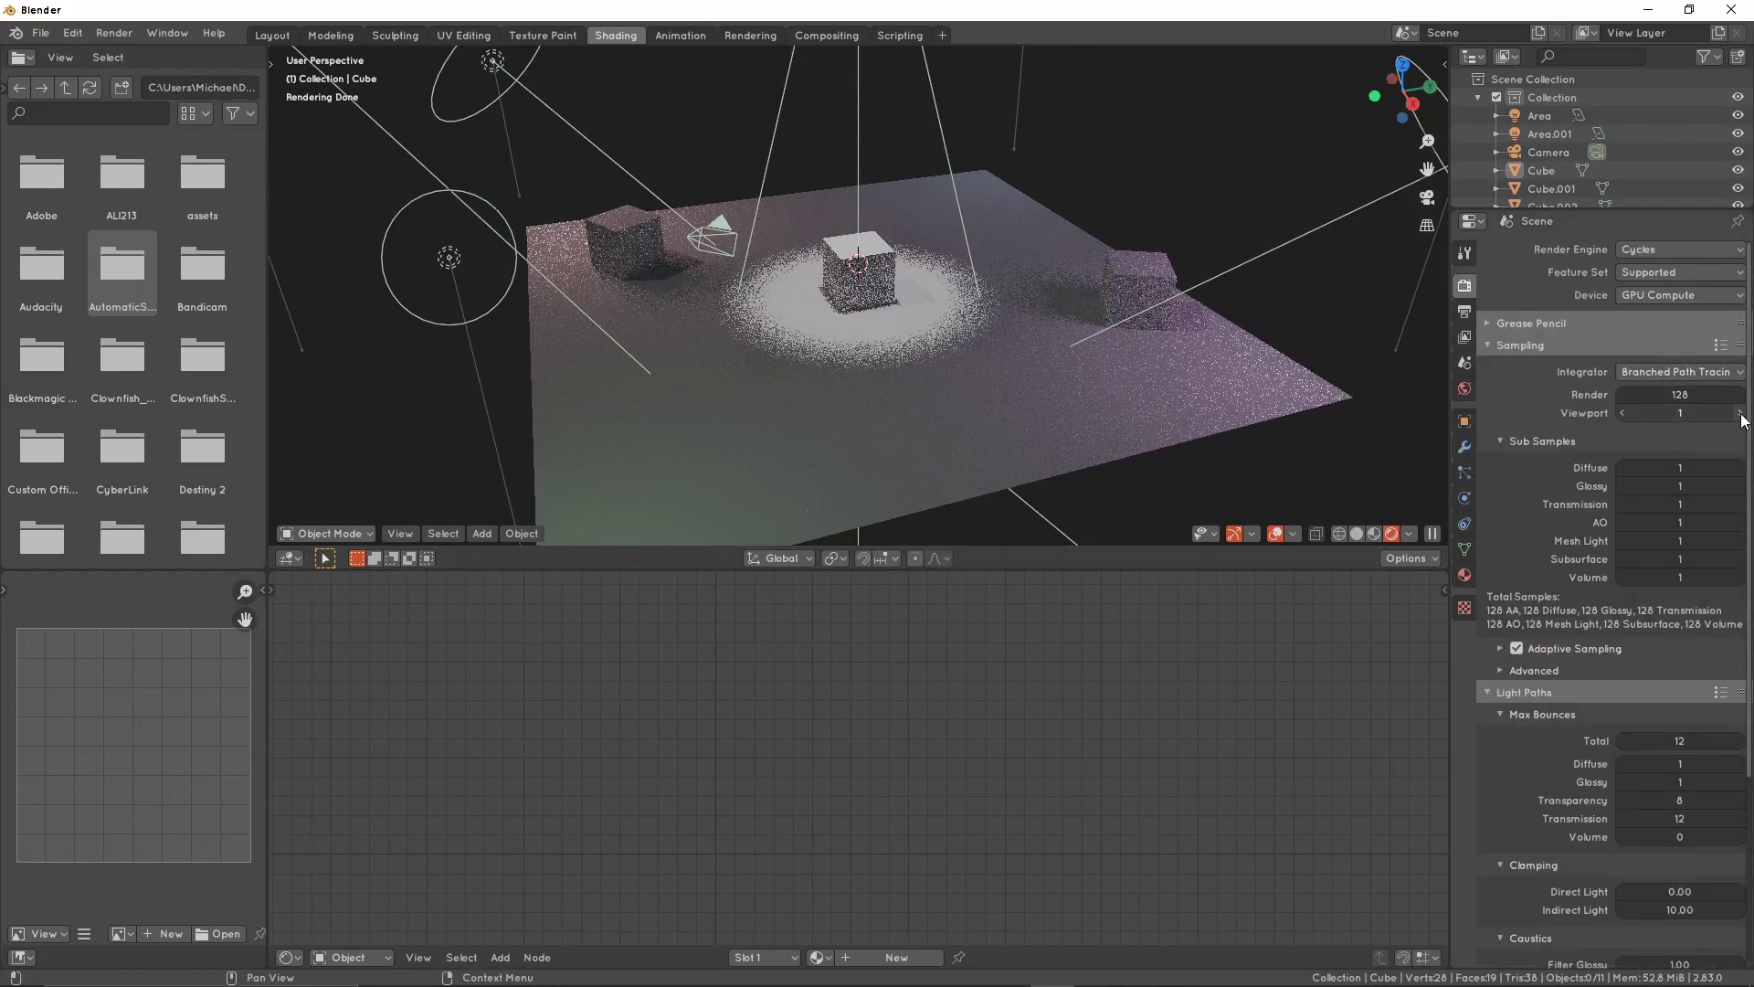
Try 4 viewport samples and 6 render samples for branched path tracing
left_click(1696, 412)
type("4")
key("Return")
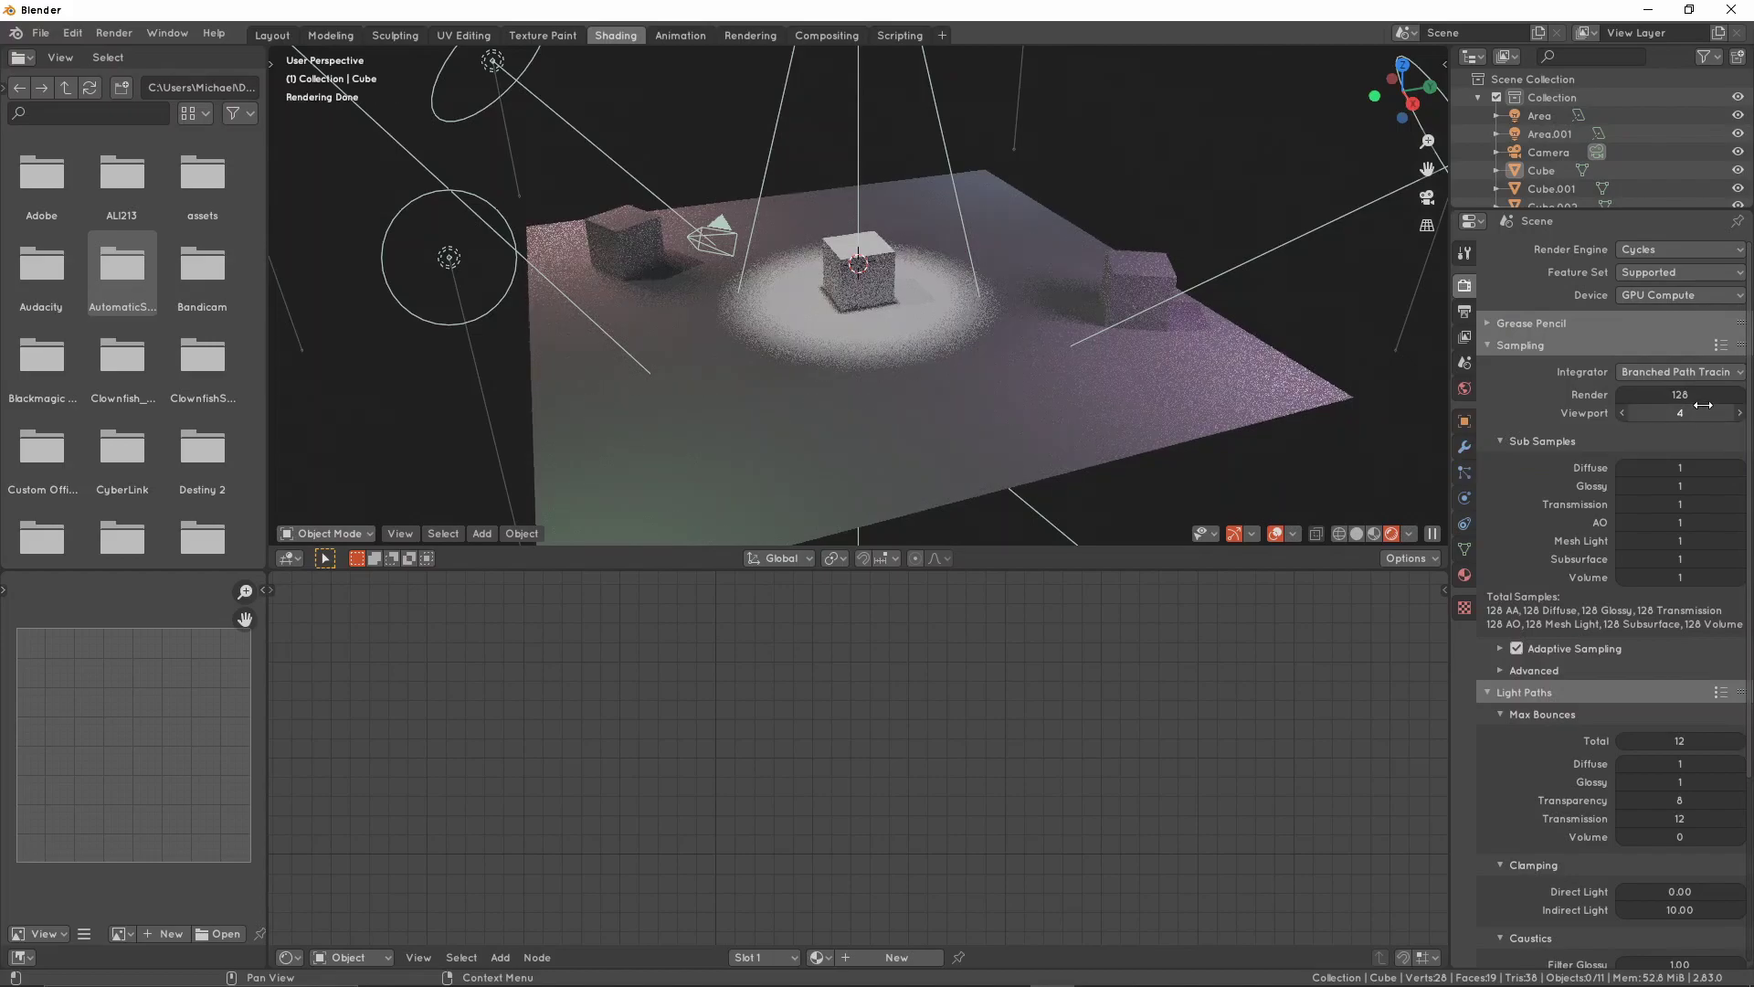
left_click(1682, 394)
type("6")
key("Return")
middle_click_drag(899, 287, 901, 287)
scroll(901, 287, "down", 2)
scroll(901, 287, "up", 2)
Set the render samples to 4 and the viewport samples to 6
left_click(1680, 399)
key("BackSpace")
type("4")
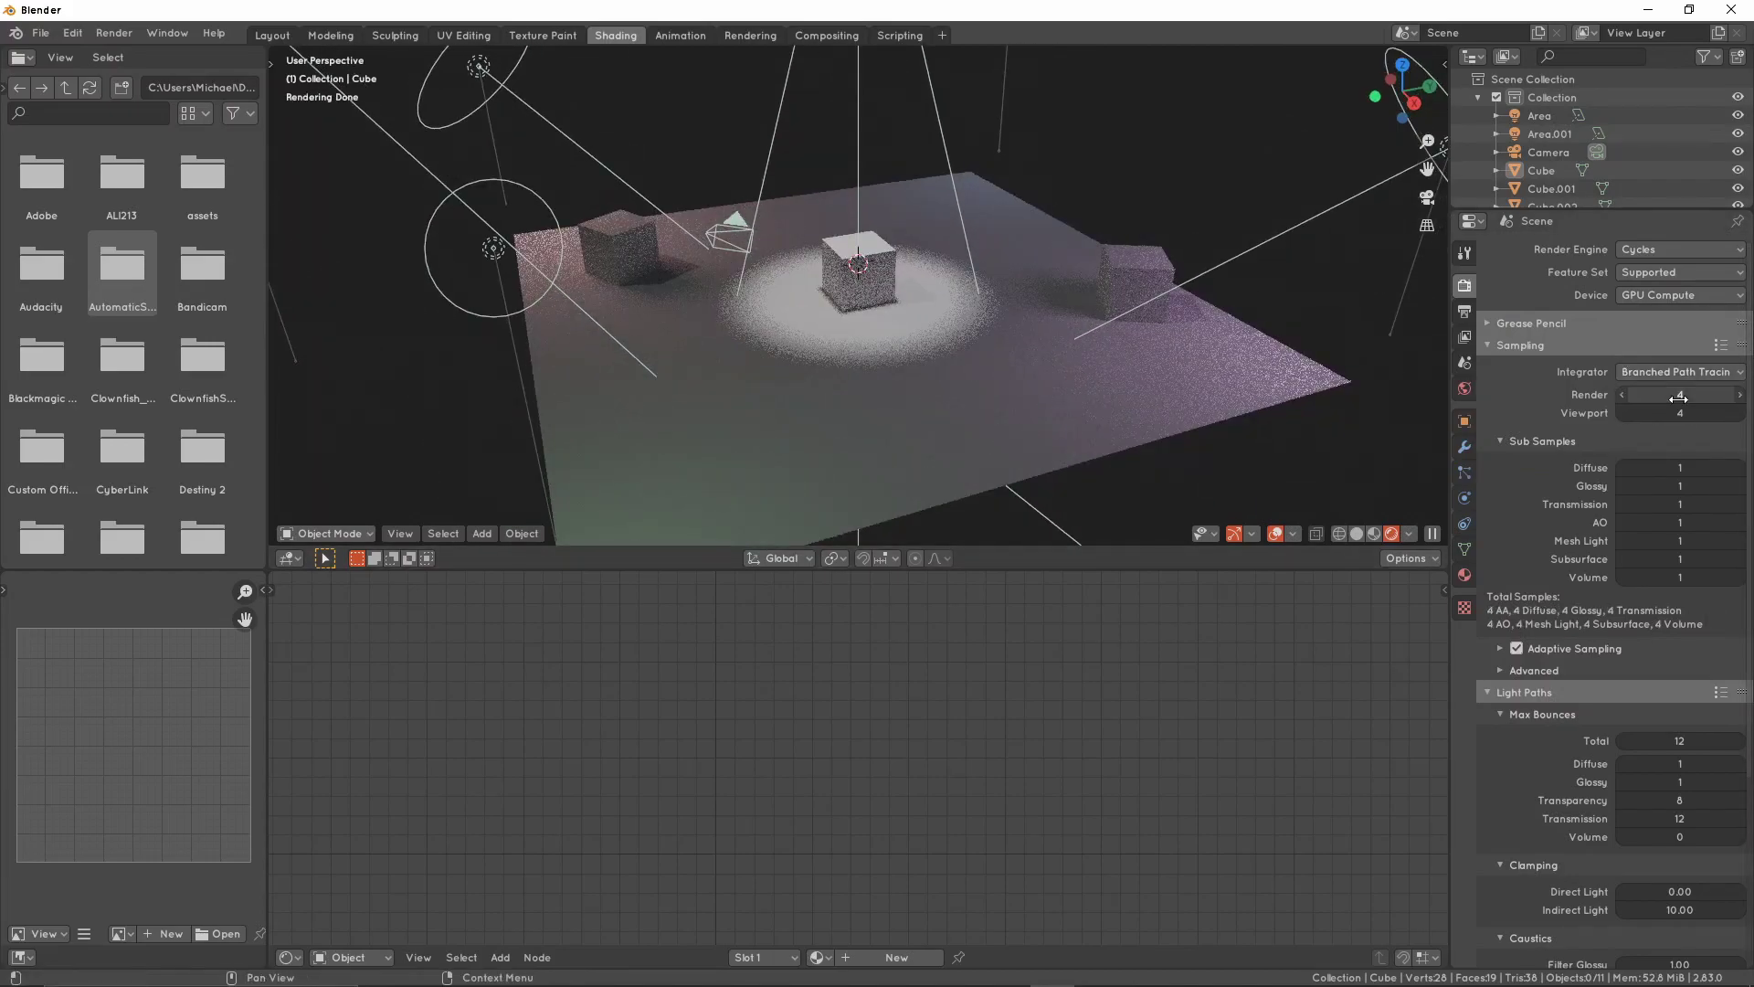
key("Return")
left_click(1680, 412)
key("BackSpace")
type("6")
key("Return")
middle_click_drag(1237, 291, 1215, 289)
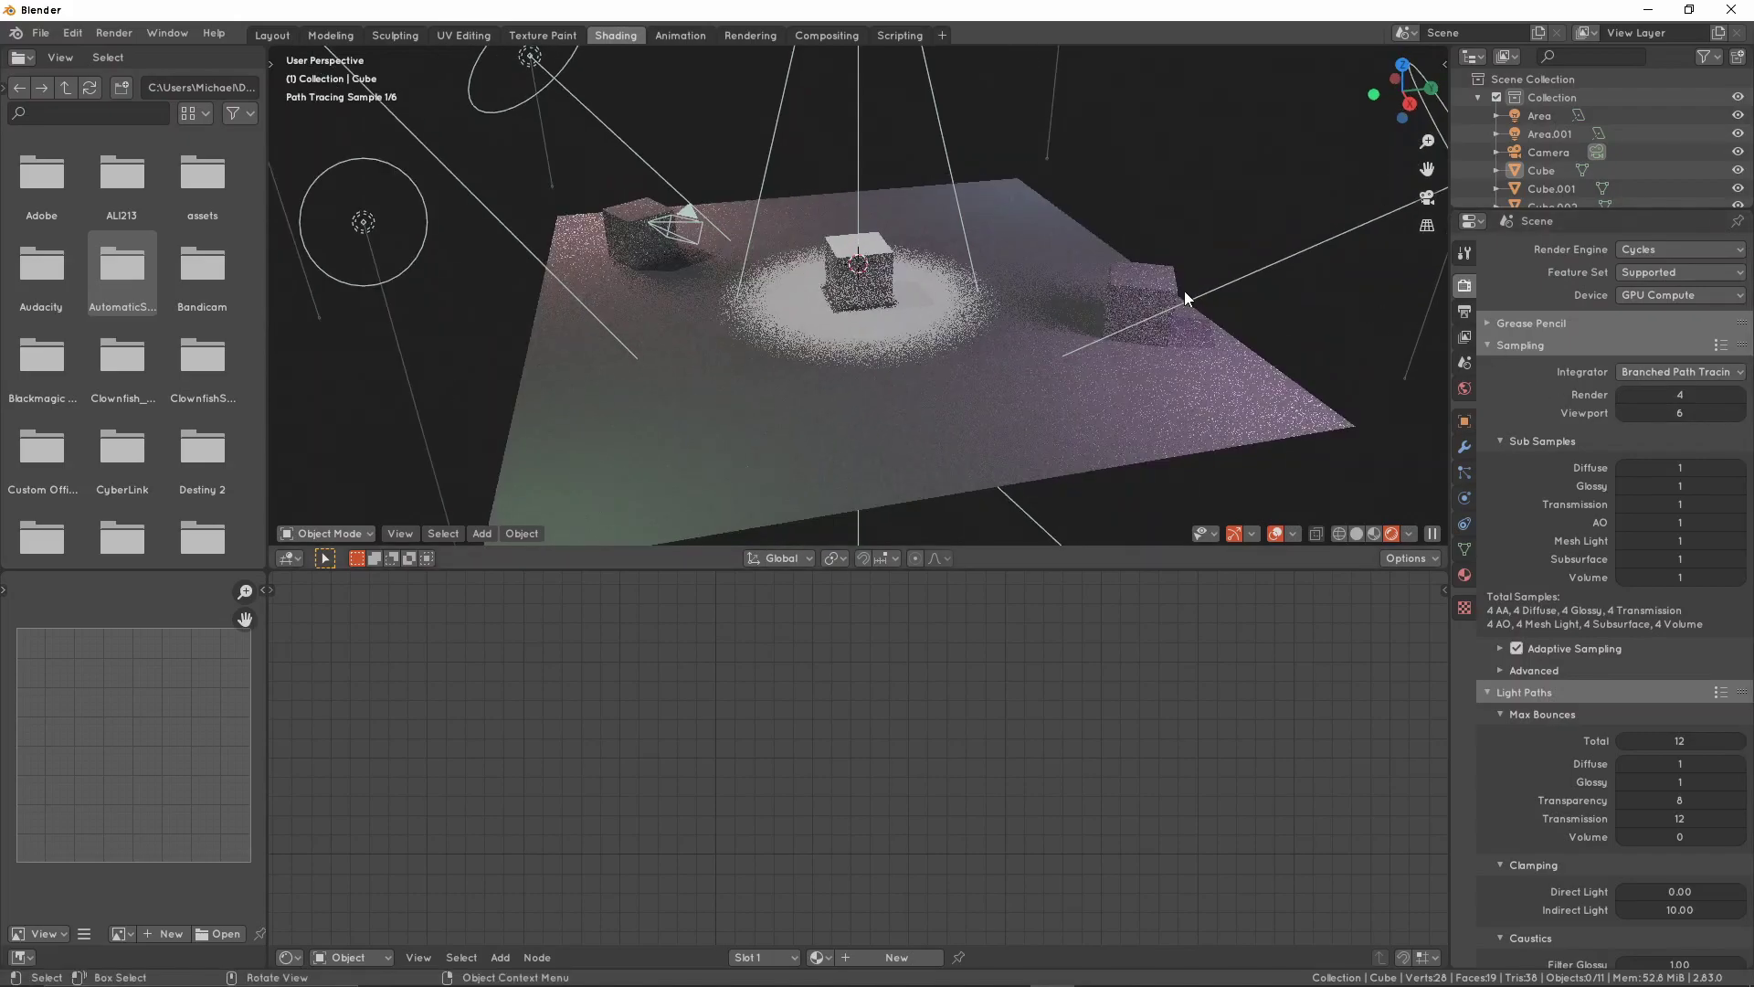
Lower the viewport samples to 2 and examine the noise on the cubes and plane
mouse_move(1670, 413)
left_mouse_down()
mouse_move(1716, 412)
mouse_move(1670, 412)
left_mouse_up()
middle_click_drag(1083, 304, 1073, 329)
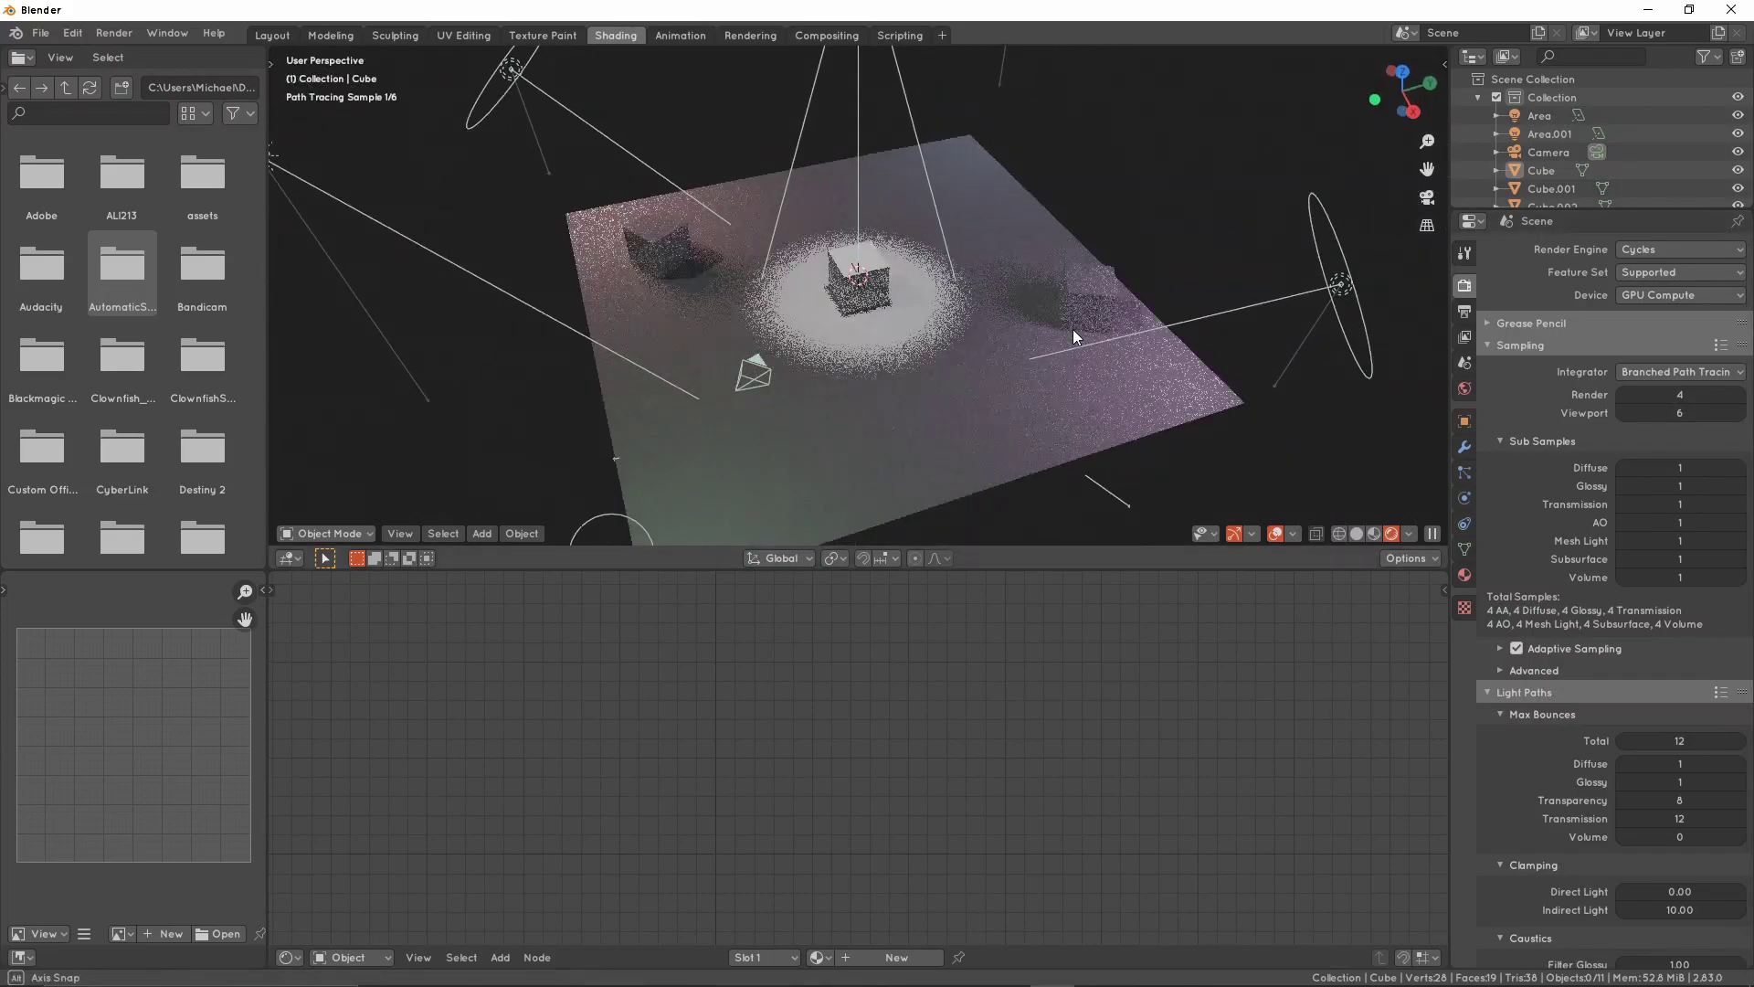
scroll(1073, 329, "up", 1)
left_click(1623, 409)
left_click(1623, 410)
middle_click_drag(1215, 373, 1036, 289)
left_click(1620, 416)
left_click(1621, 416)
scroll(1056, 271, "up", 3)
scroll(1056, 270, "down", 3)
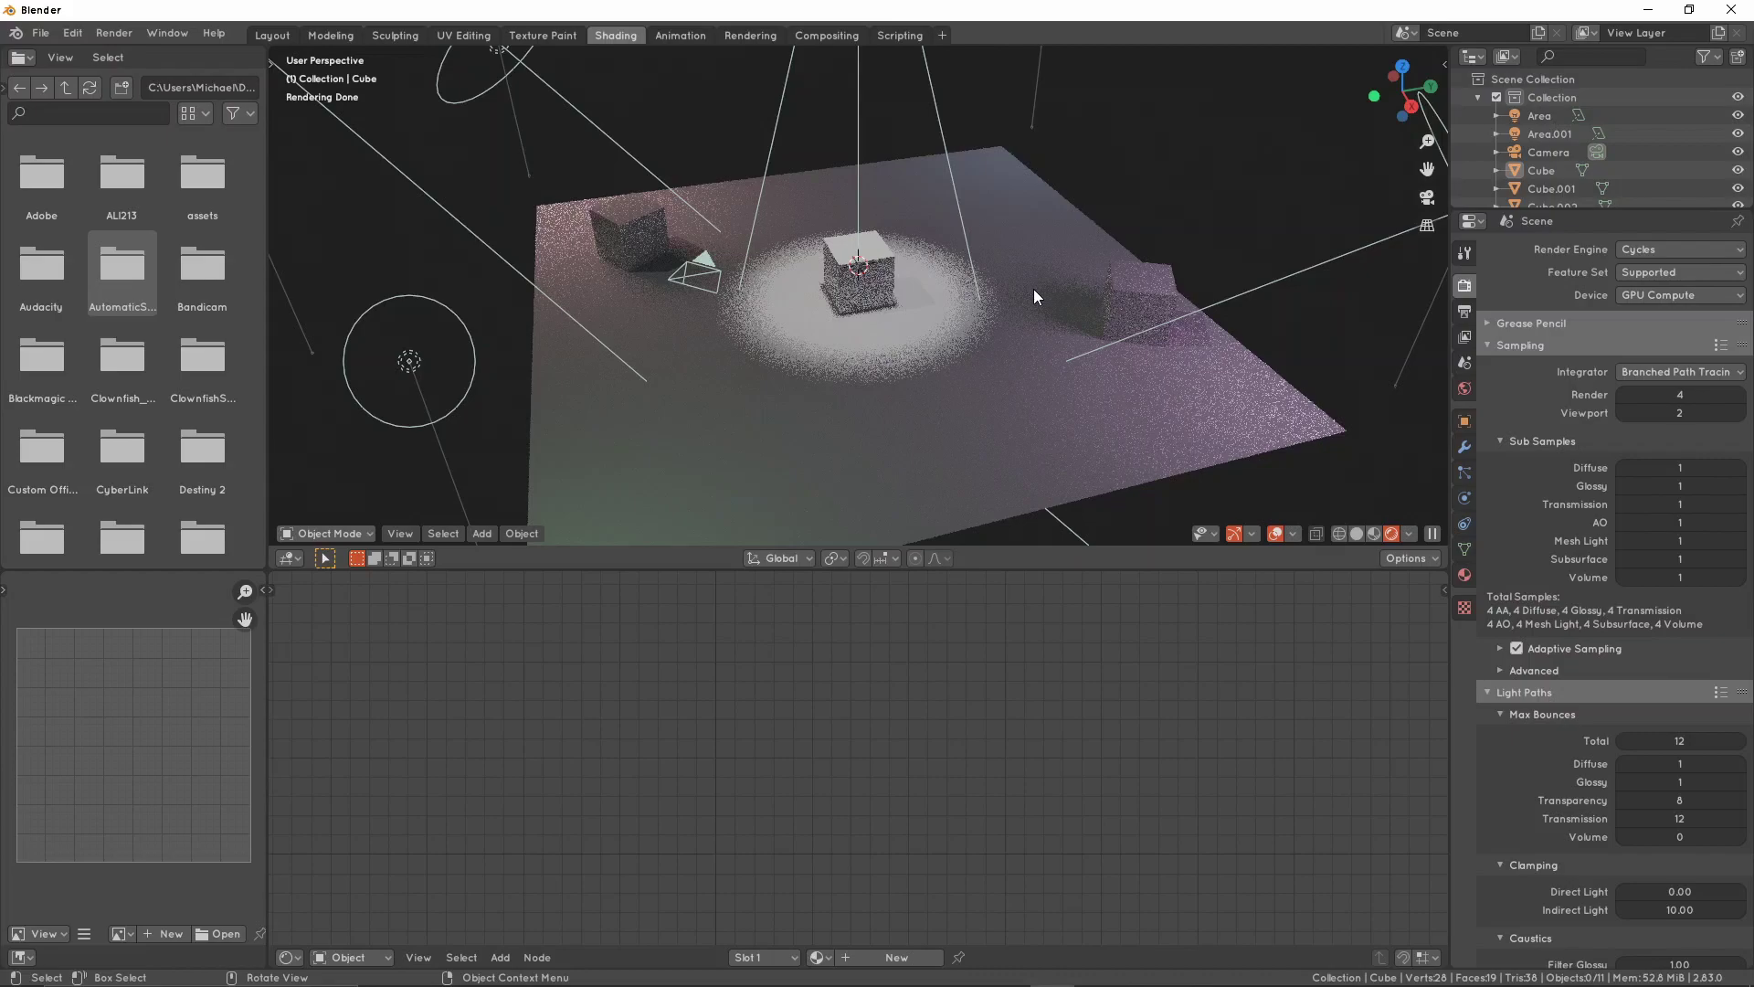
middle_click_drag(1024, 300, 1027, 281)
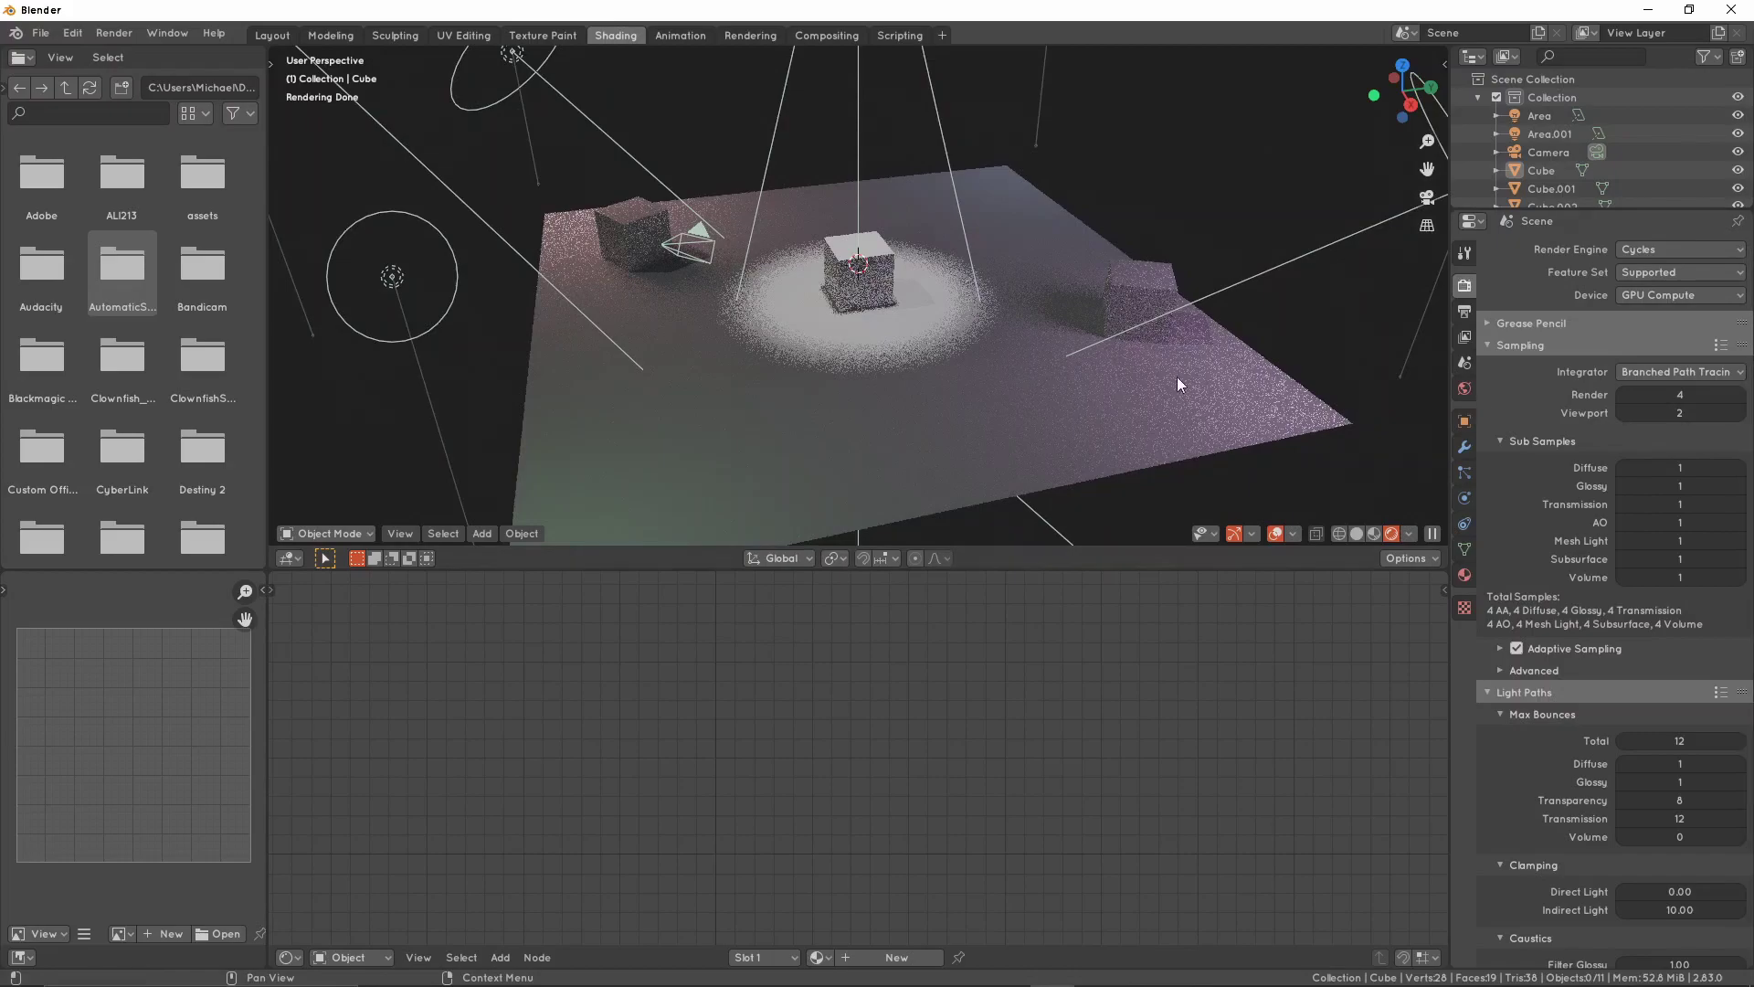
middle_click_drag(1248, 415, 1247, 407)
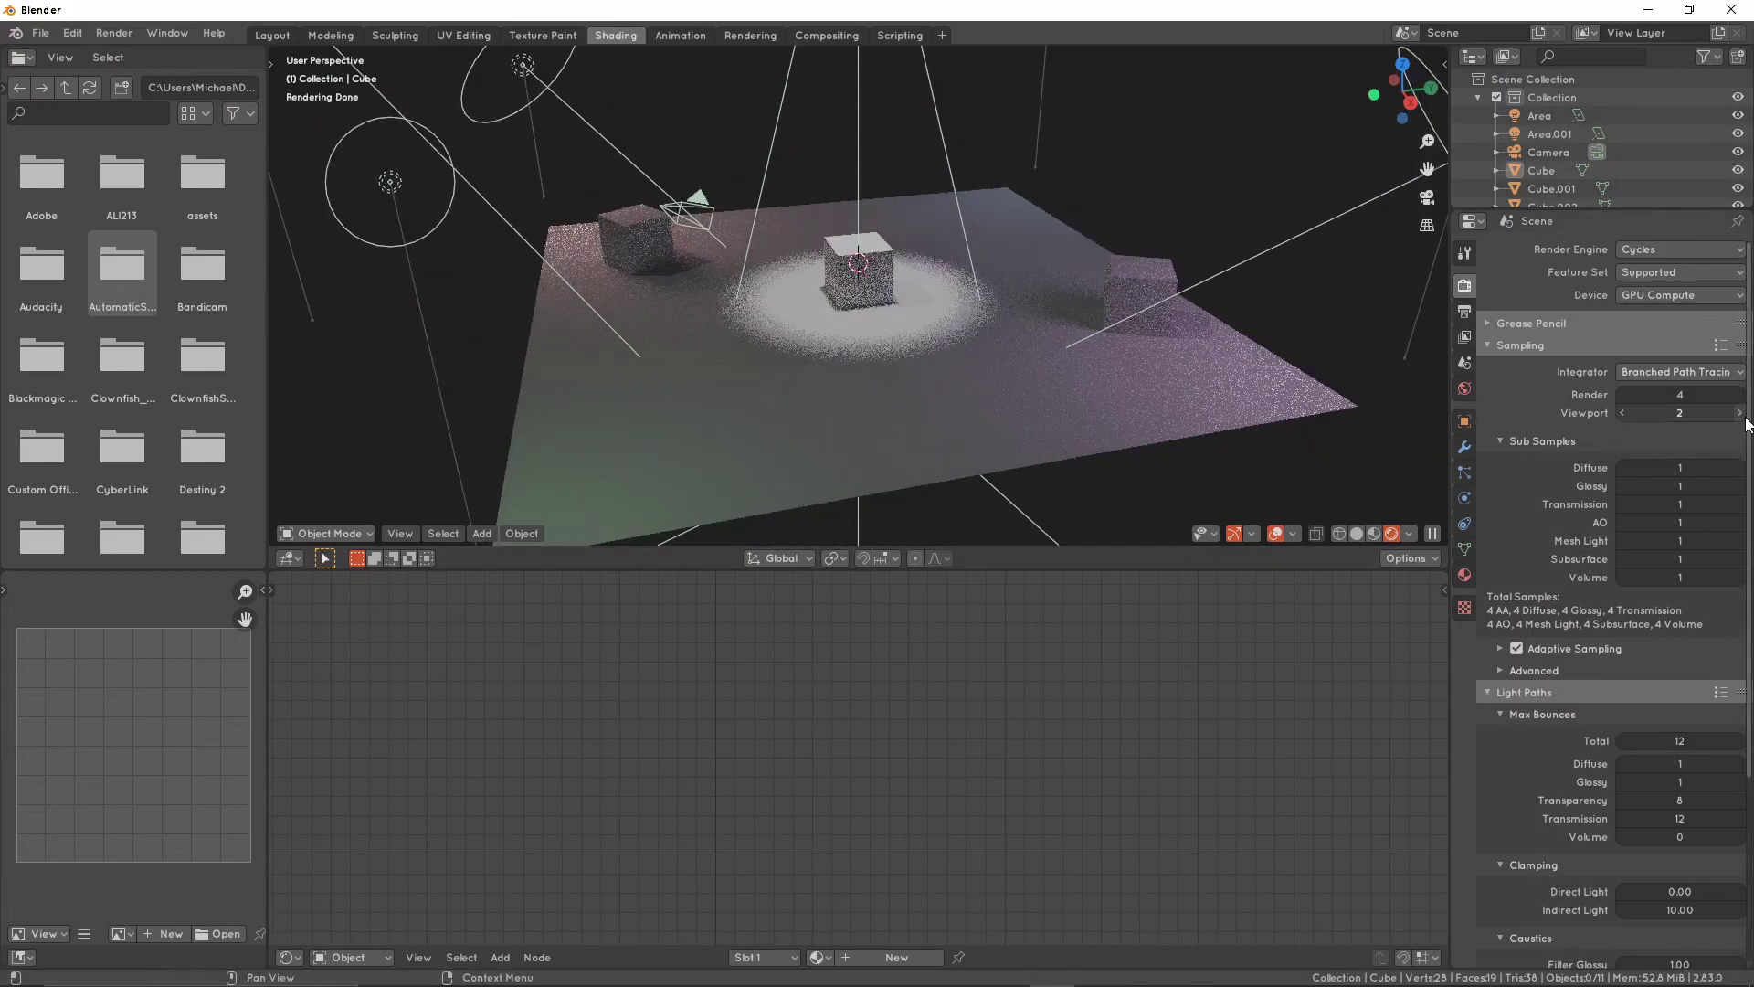
Raise the viewport samples to 4 and then to 6, comparing the render at each value
left_click_drag(1680, 413, 1698, 413)
middle_click_drag(899, 349, 899, 356)
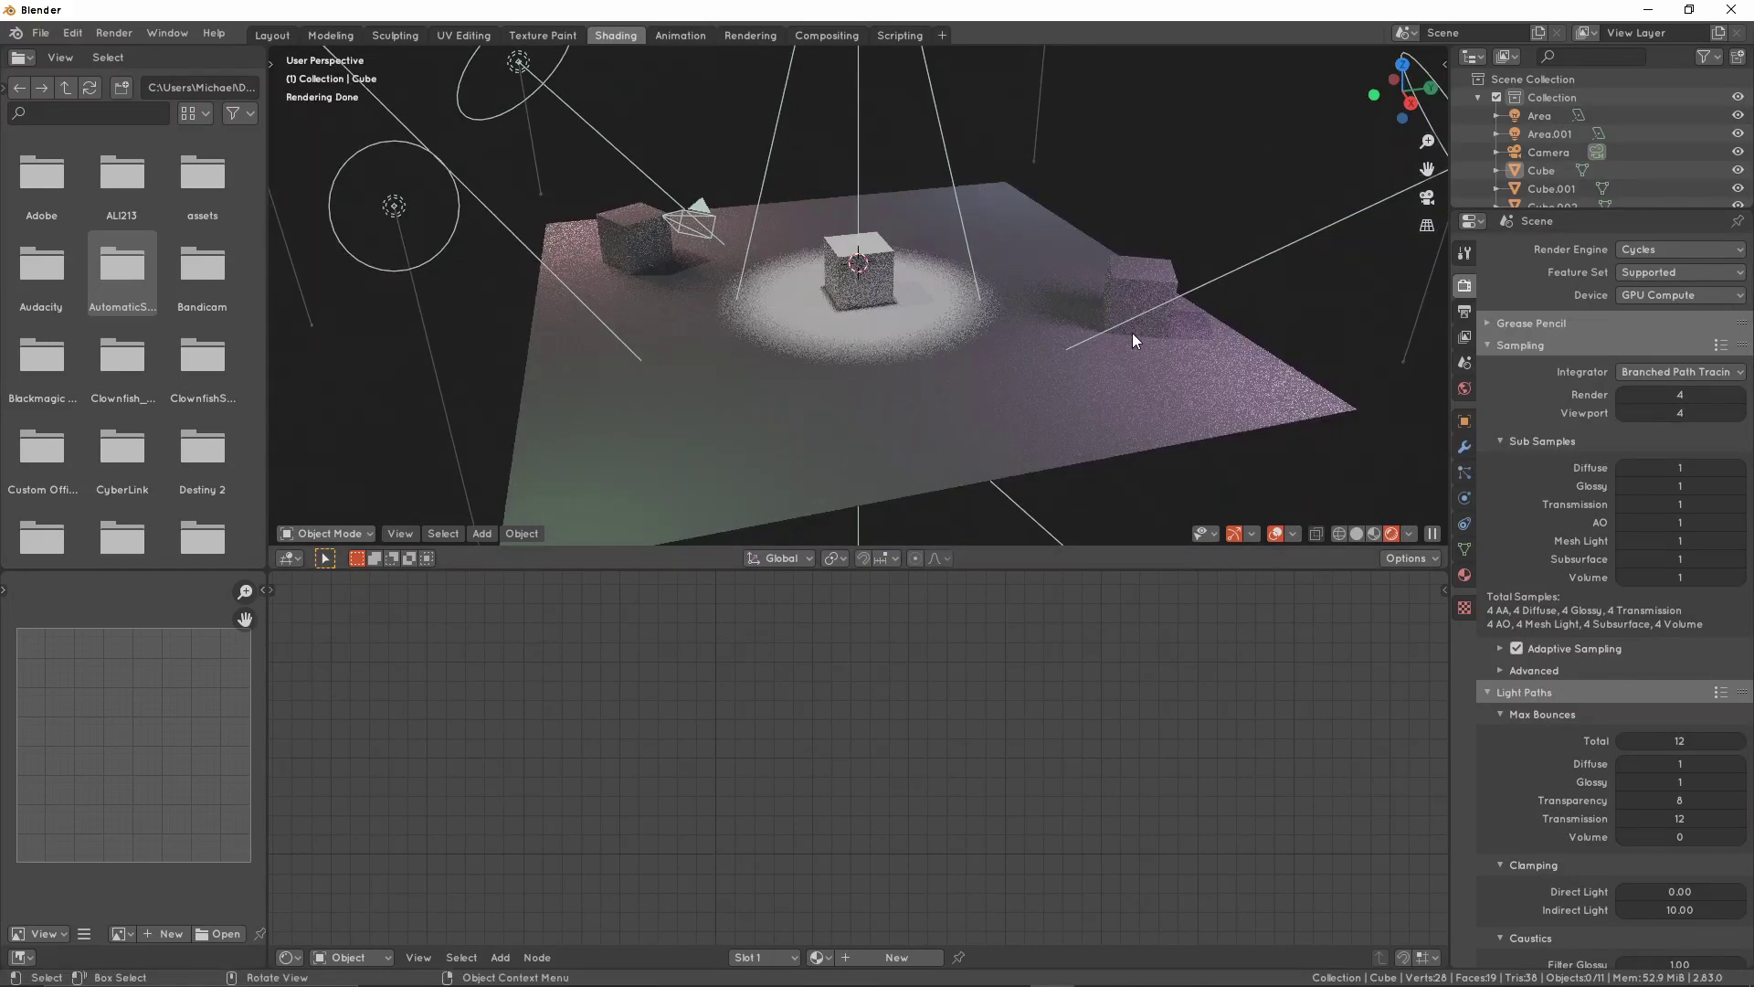
left_click(1738, 413)
left_click(1738, 413)
middle_click_drag(1109, 356, 1111, 356)
mouse_move(1111, 356)
middle_mouse_down()
mouse_move(1108, 375)
mouse_move(1115, 356)
middle_mouse_up()
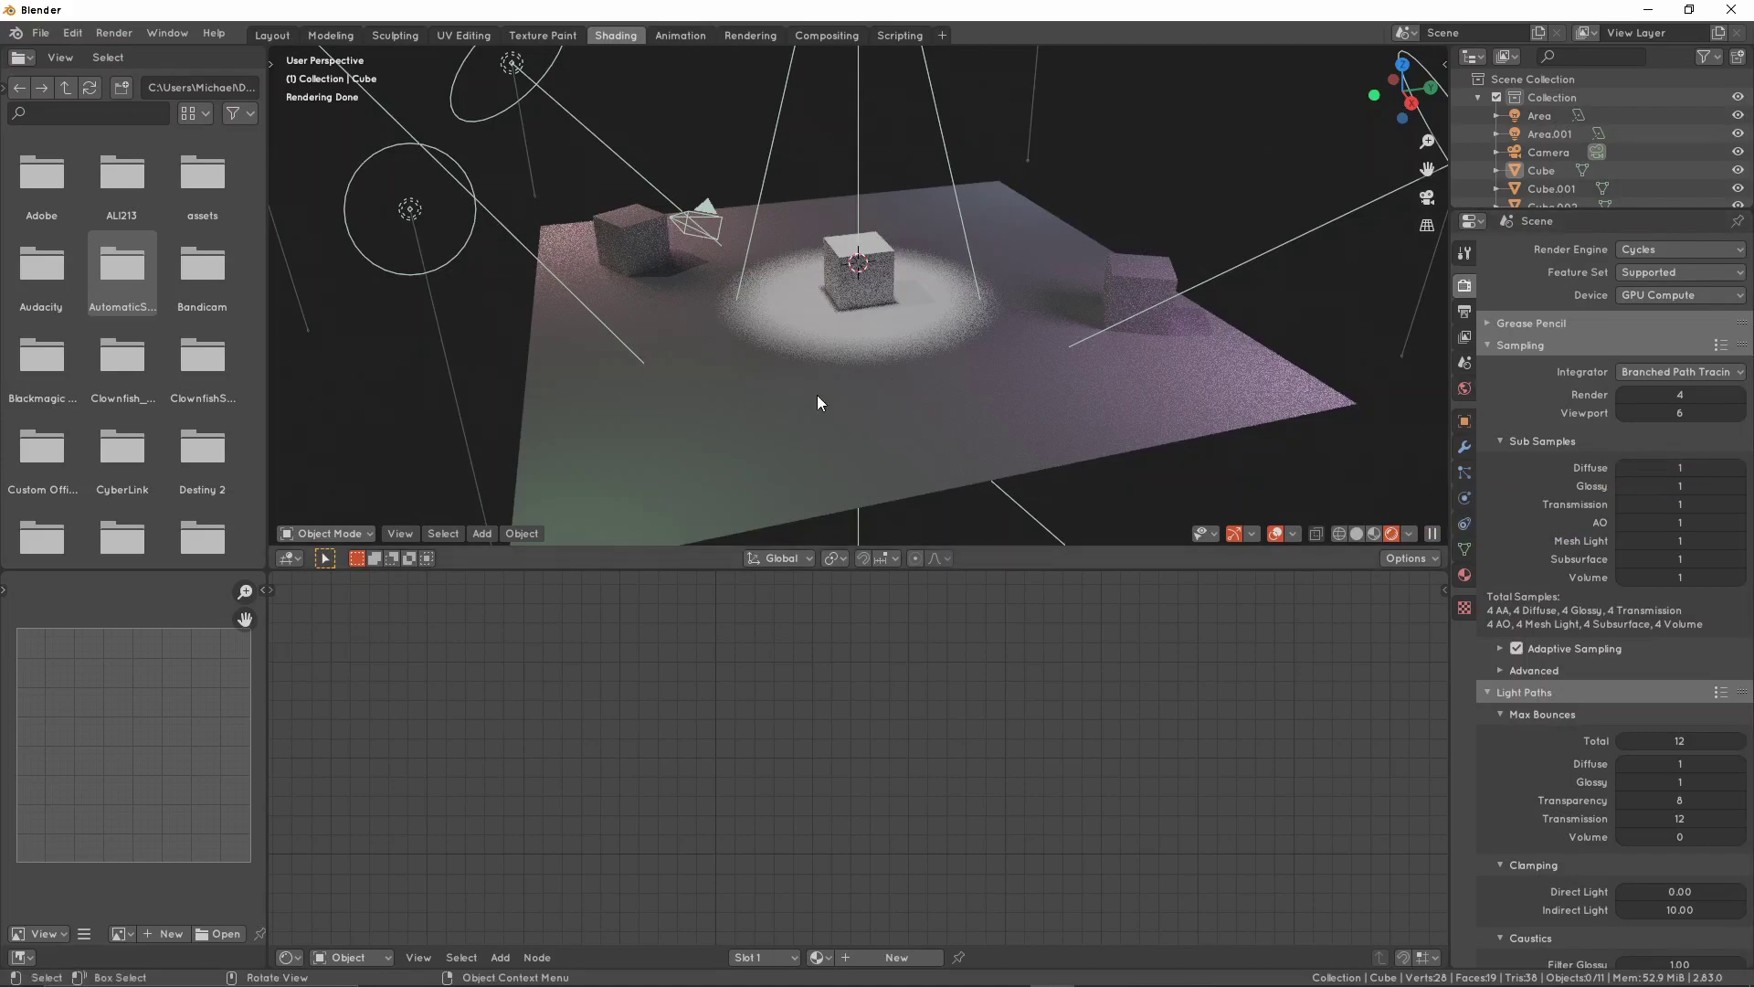
Try diffuse sub samples up to 7, then set them to 3
left_click(1742, 468)
left_click(1742, 468)
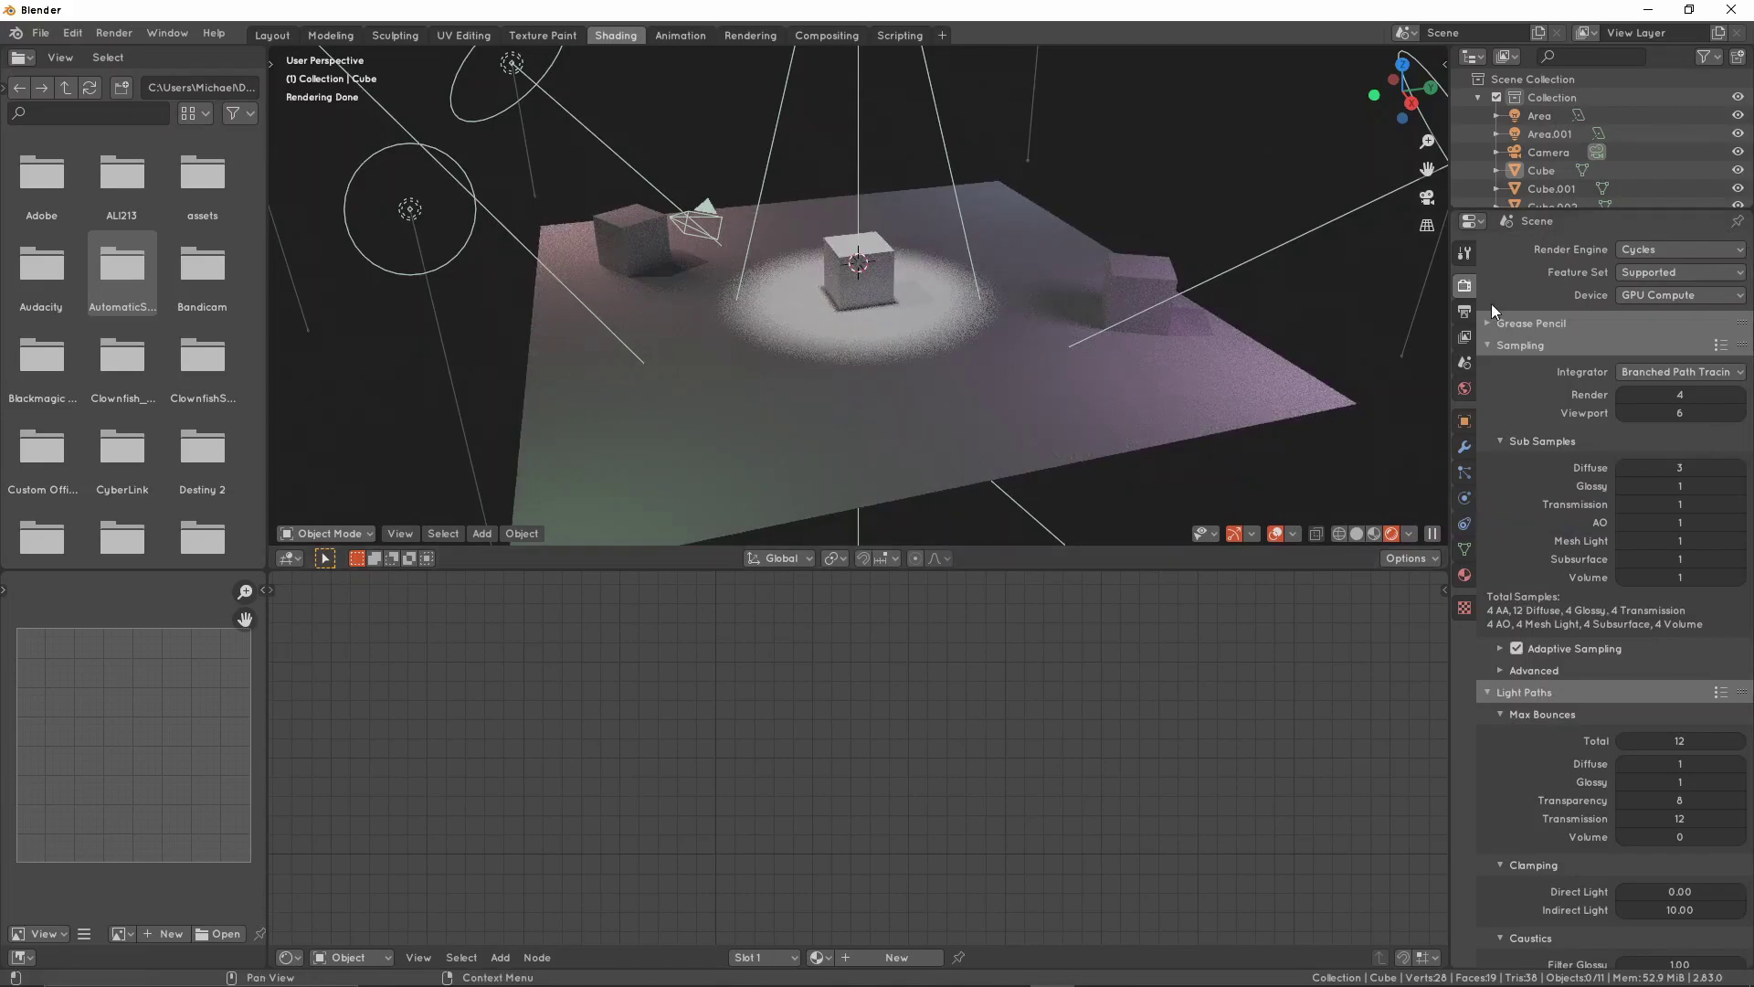
left_click(1742, 469)
left_click(1742, 469)
left_click(1742, 469)
left_click(1742, 469)
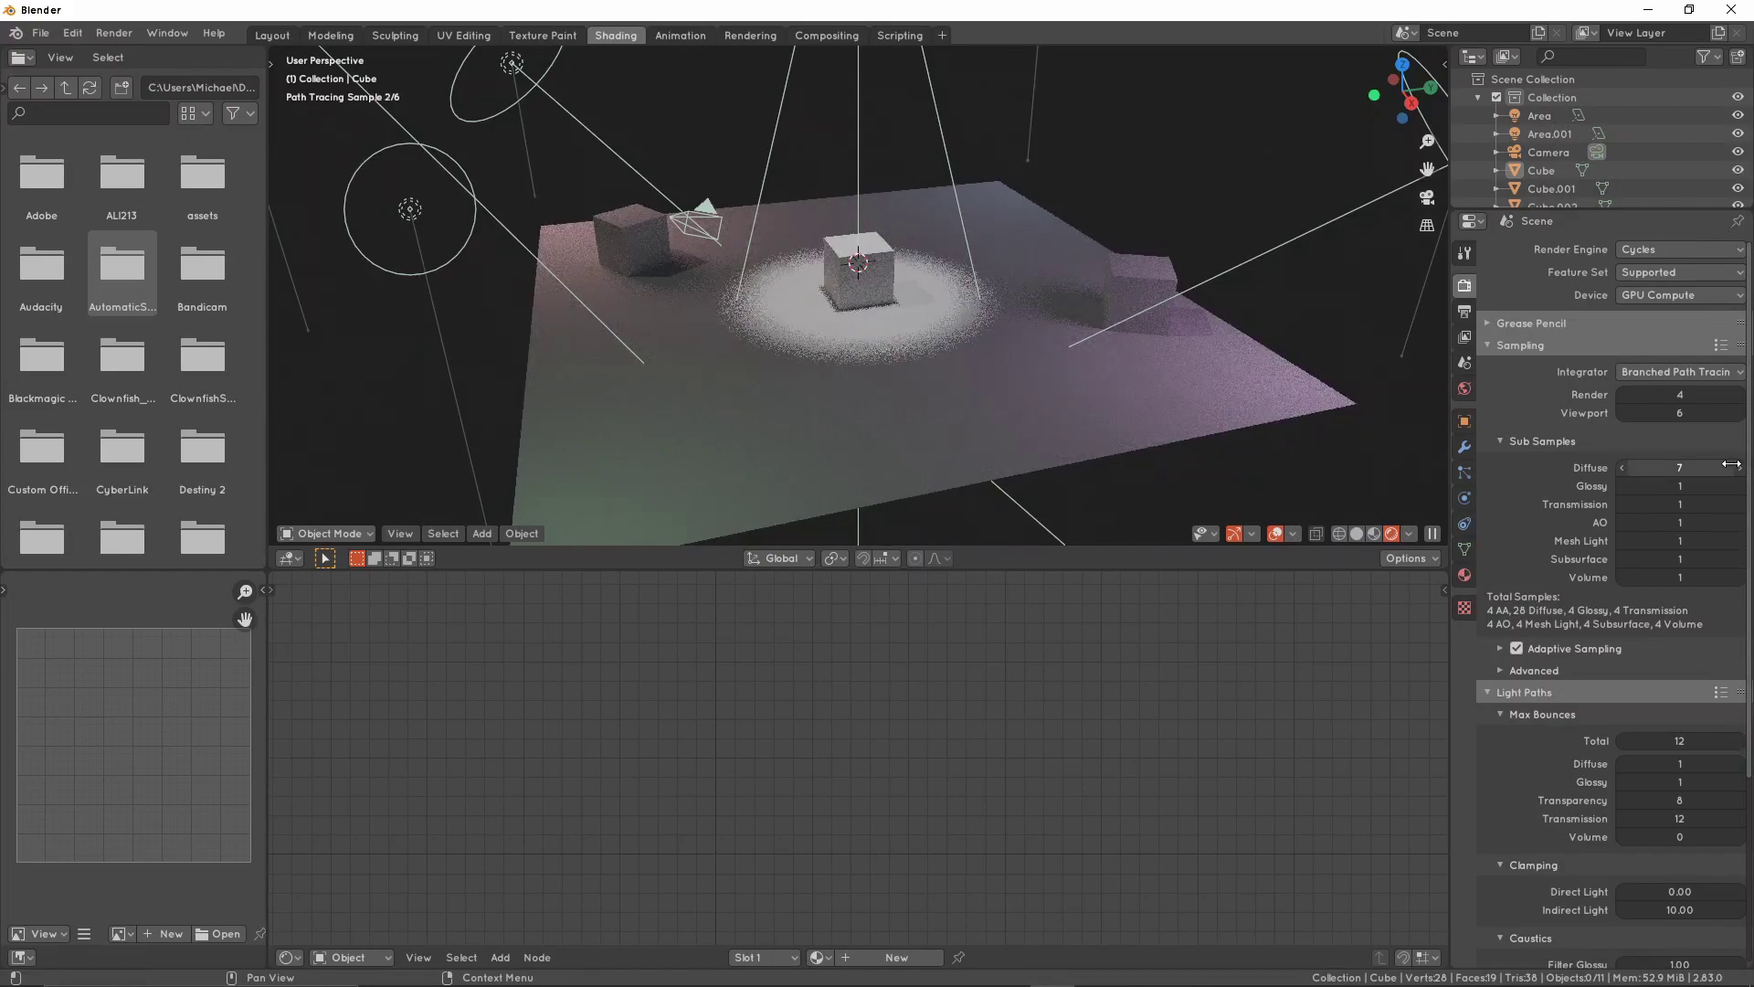
left_click(1709, 469)
type("3")
key("Return")
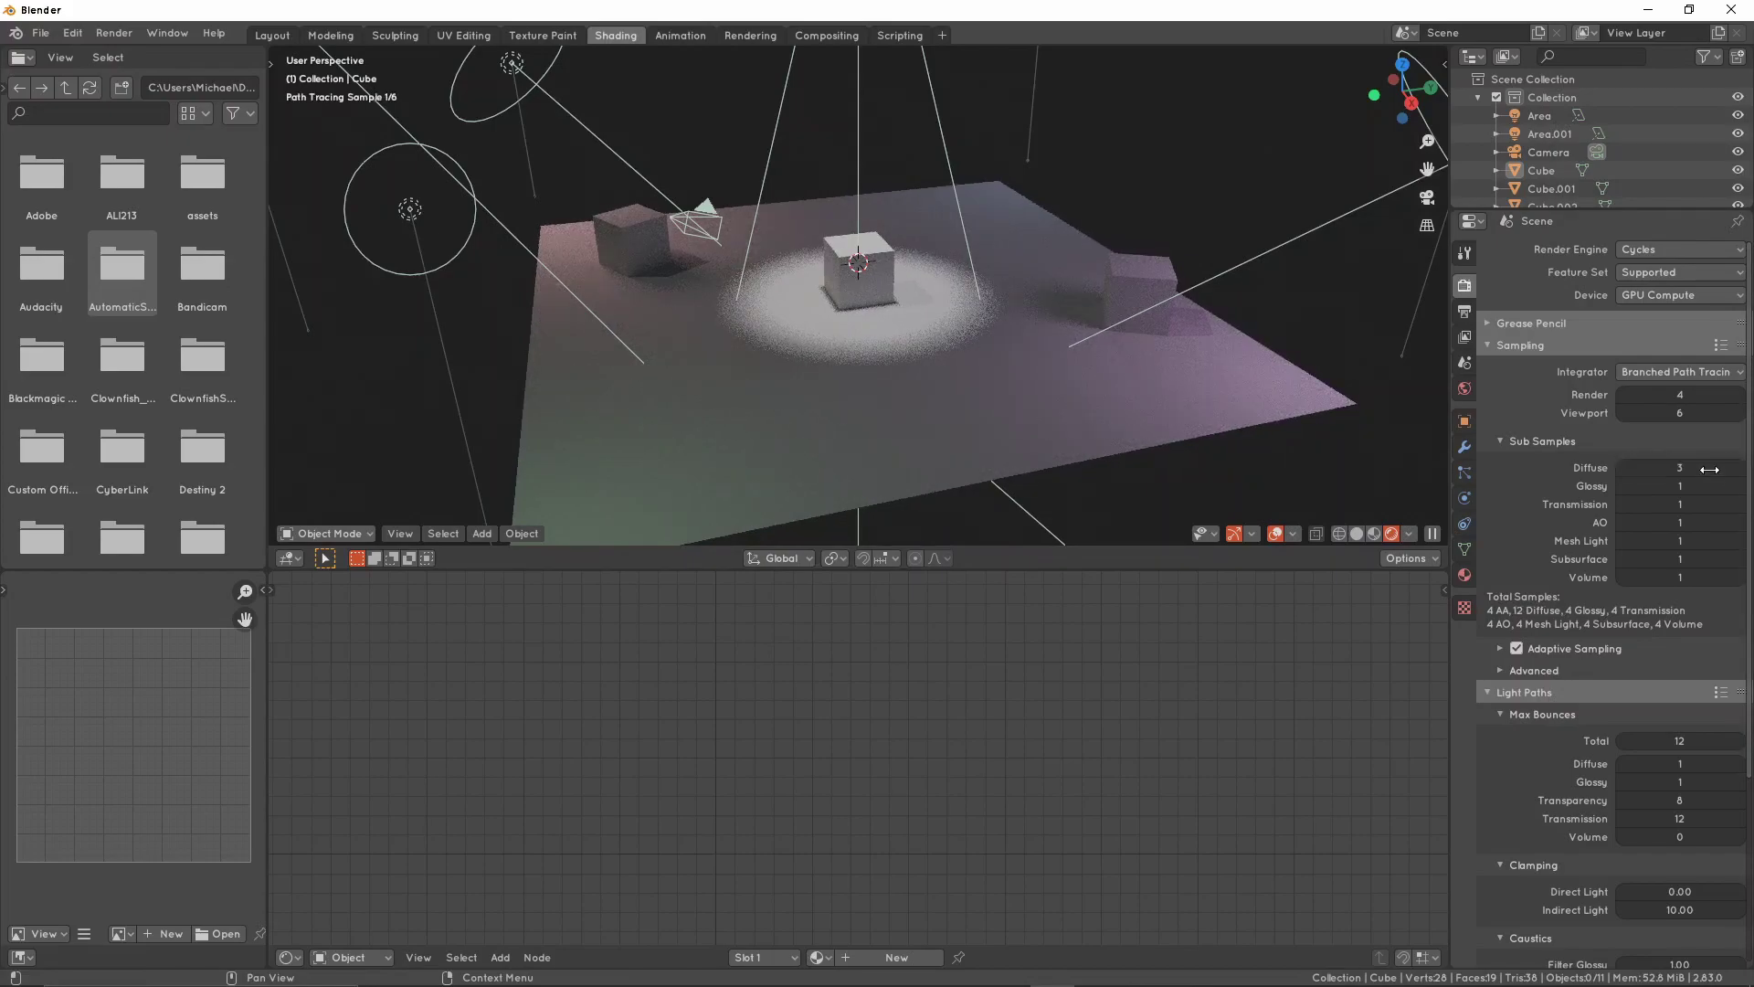
Raise the viewport samples to 10 and check the rendered scene
left_click(1741, 413)
left_click(1741, 413)
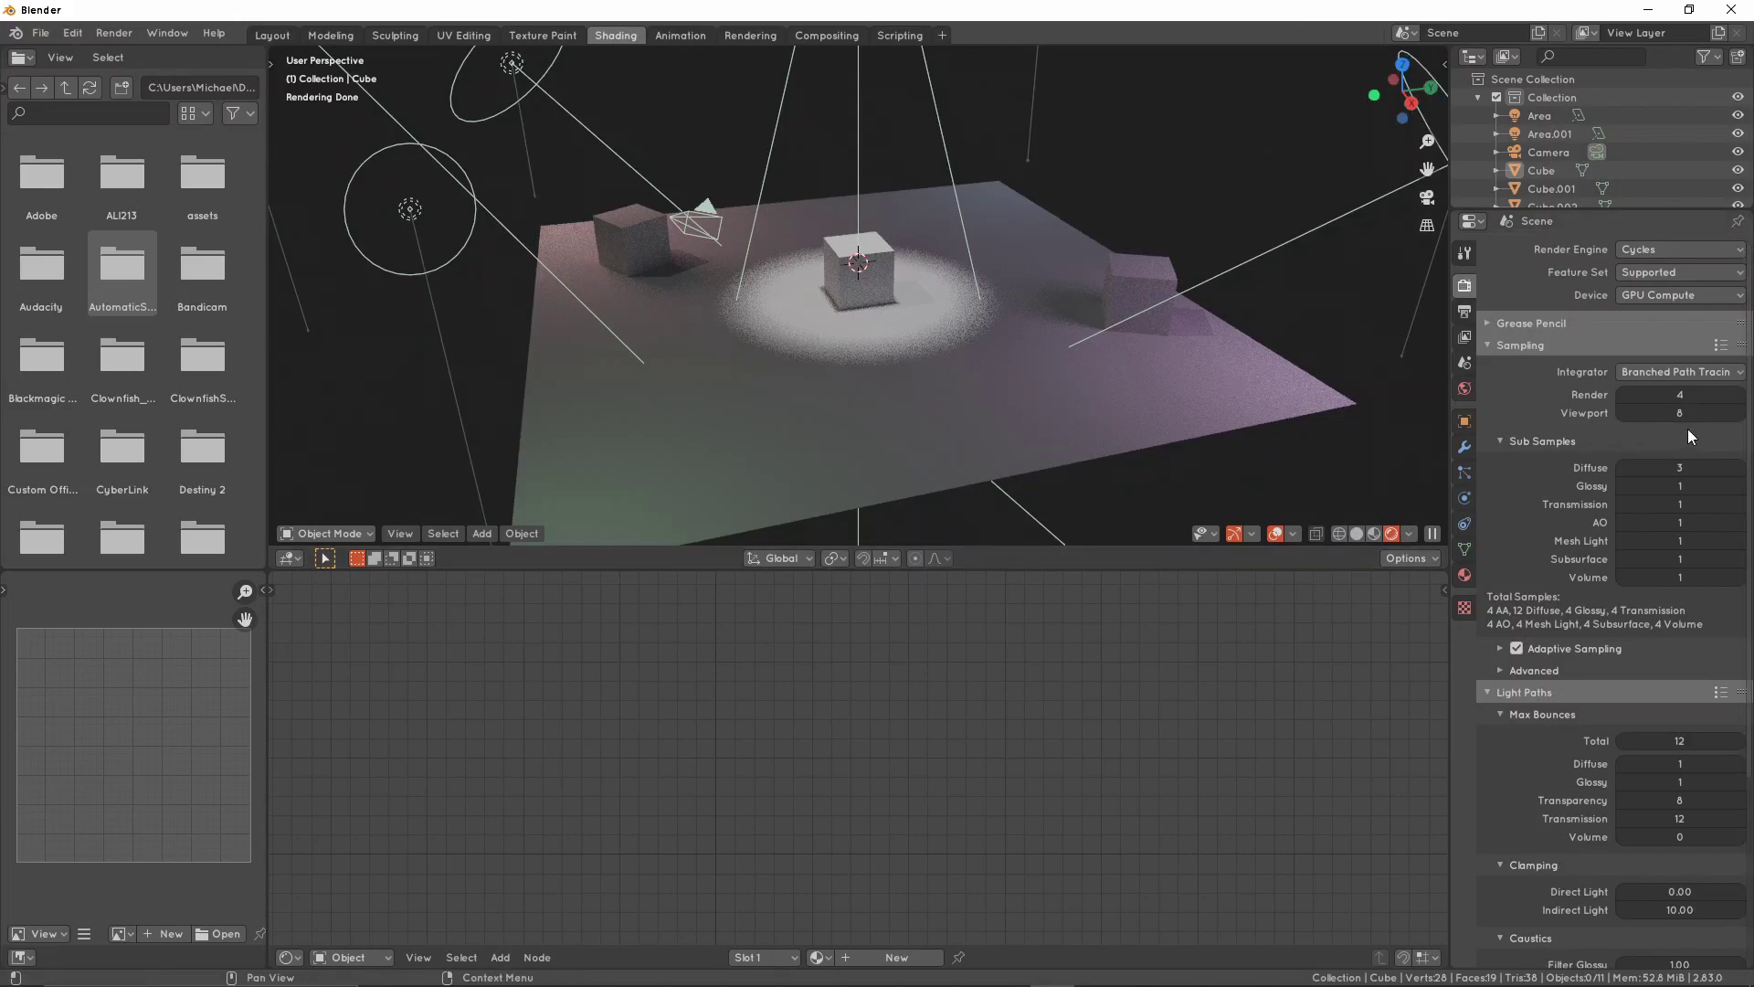
left_click(1740, 413)
left_click(1740, 413)
left_click_drag(1741, 418, 1740, 416)
middle_click_drag(1198, 236, 1115, 197)
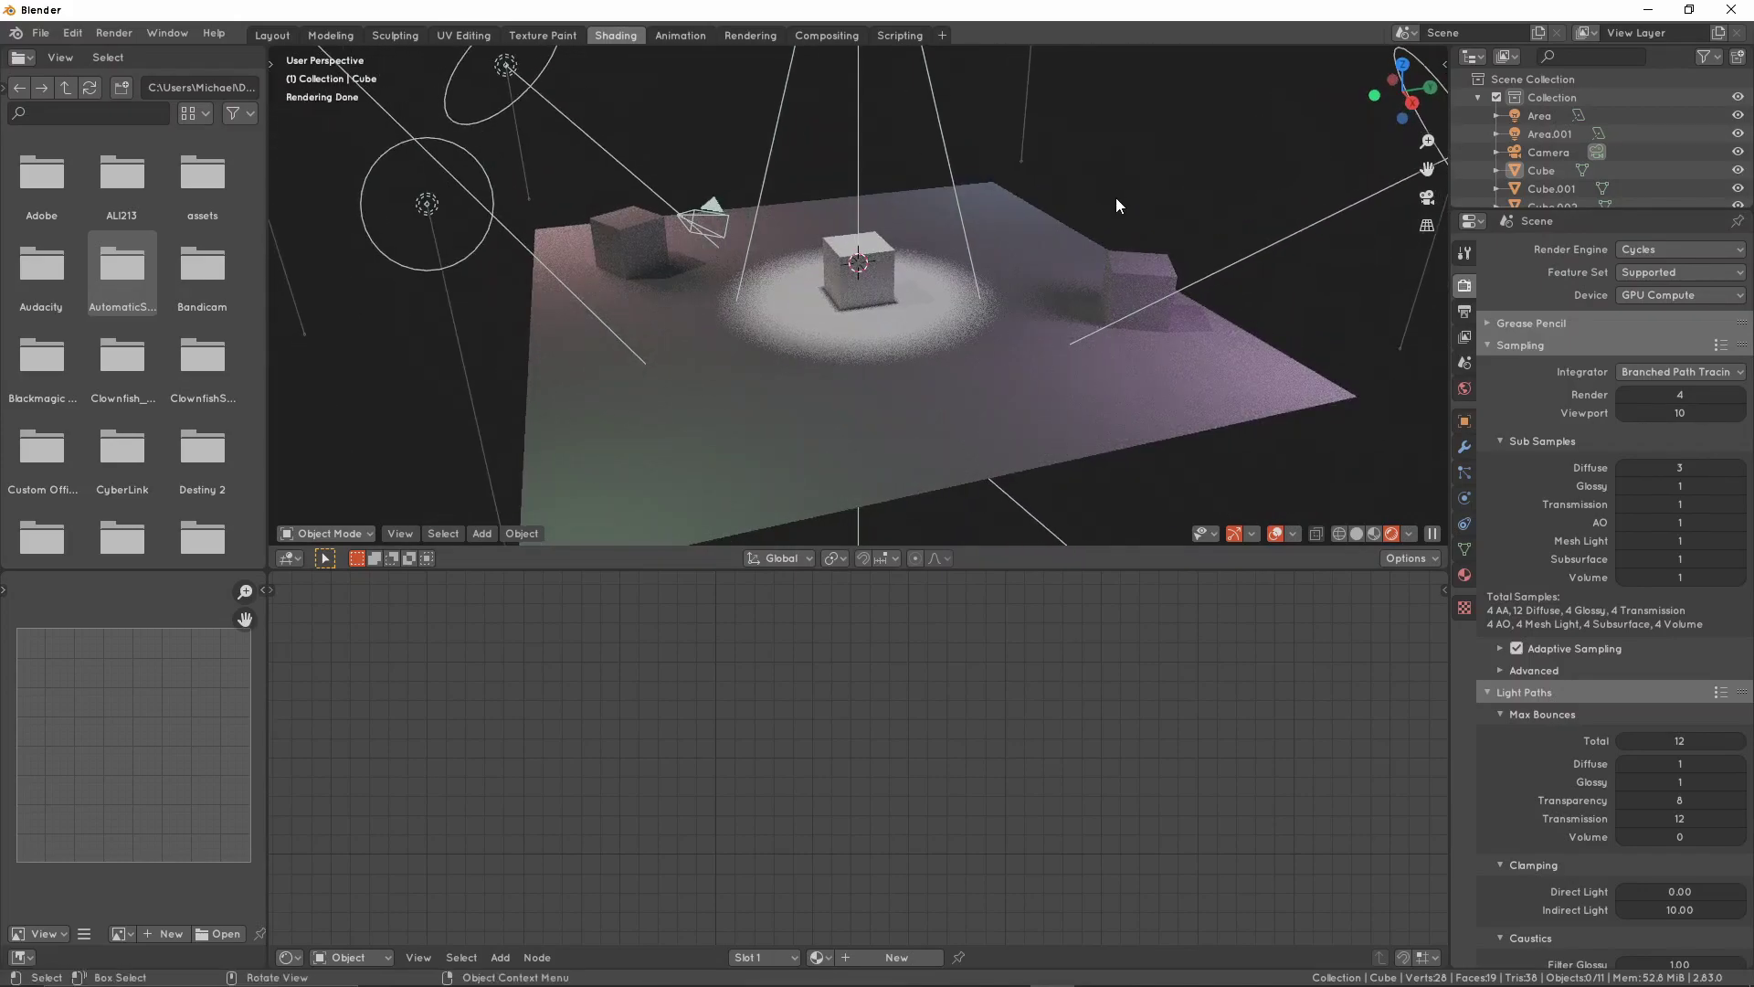
Select the spot light above the centre cube and adjust the sample count in its light settings
scroll(1116, 198, "down", 6)
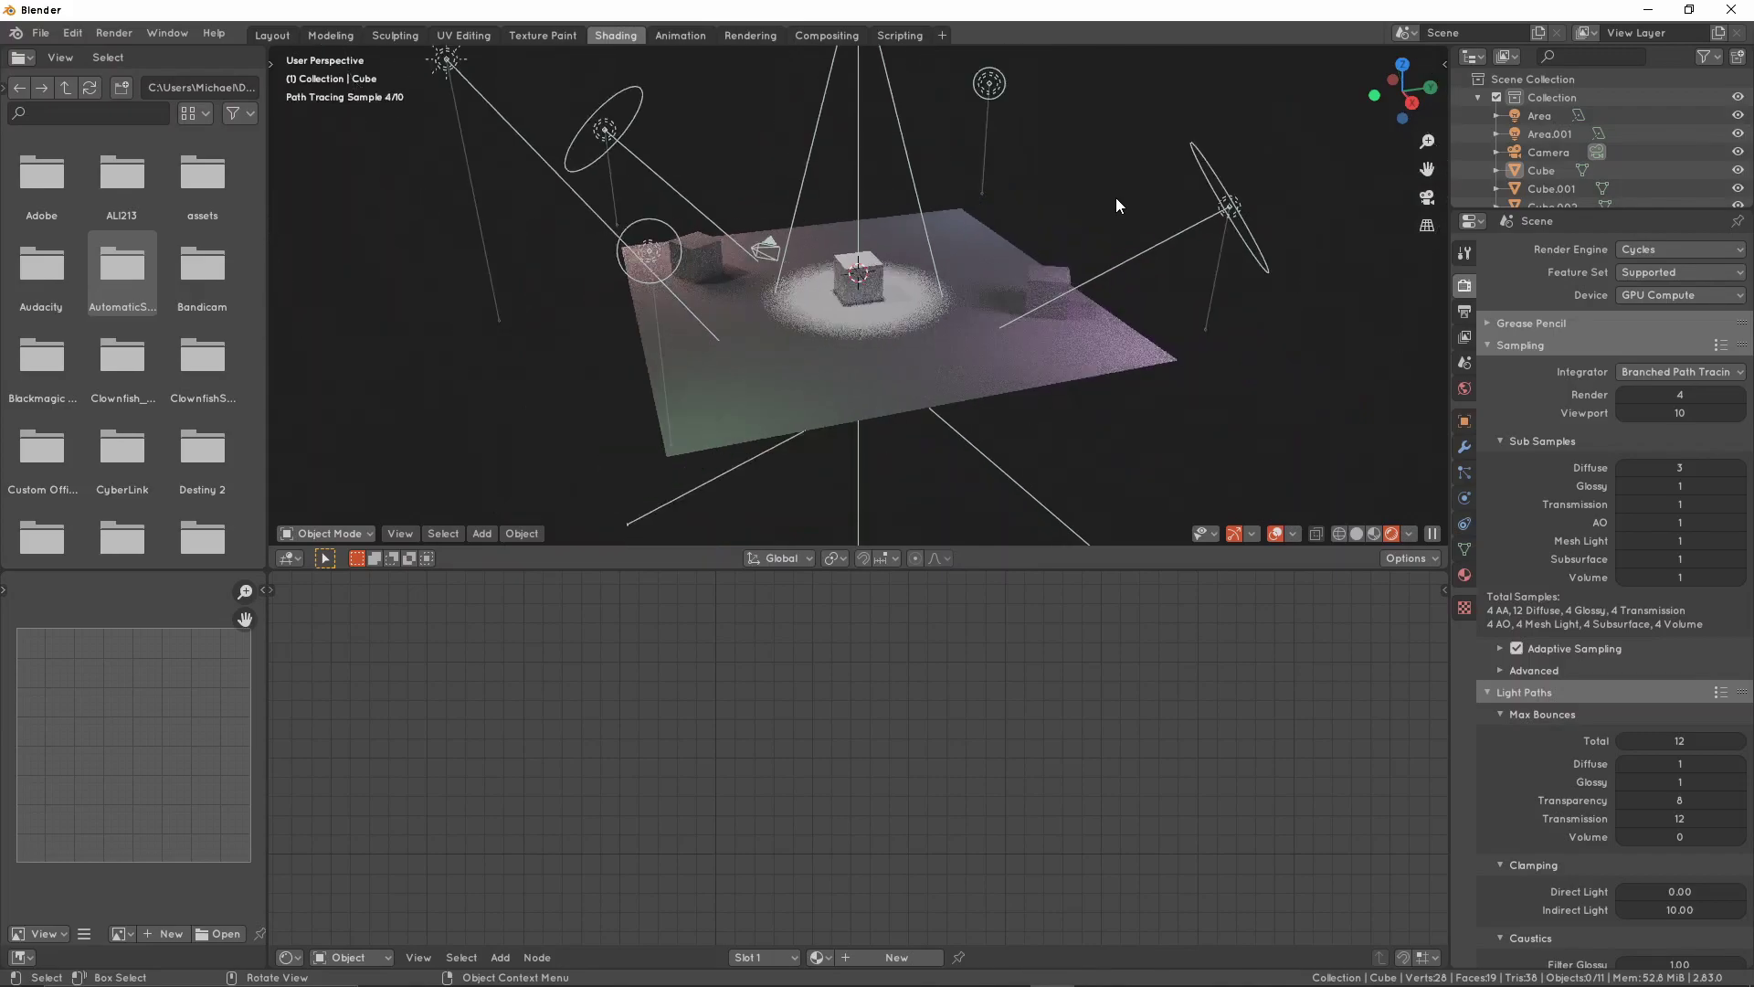
middle_click_drag(1109, 222, 1111, 274)
scroll(1111, 274, "down", 1)
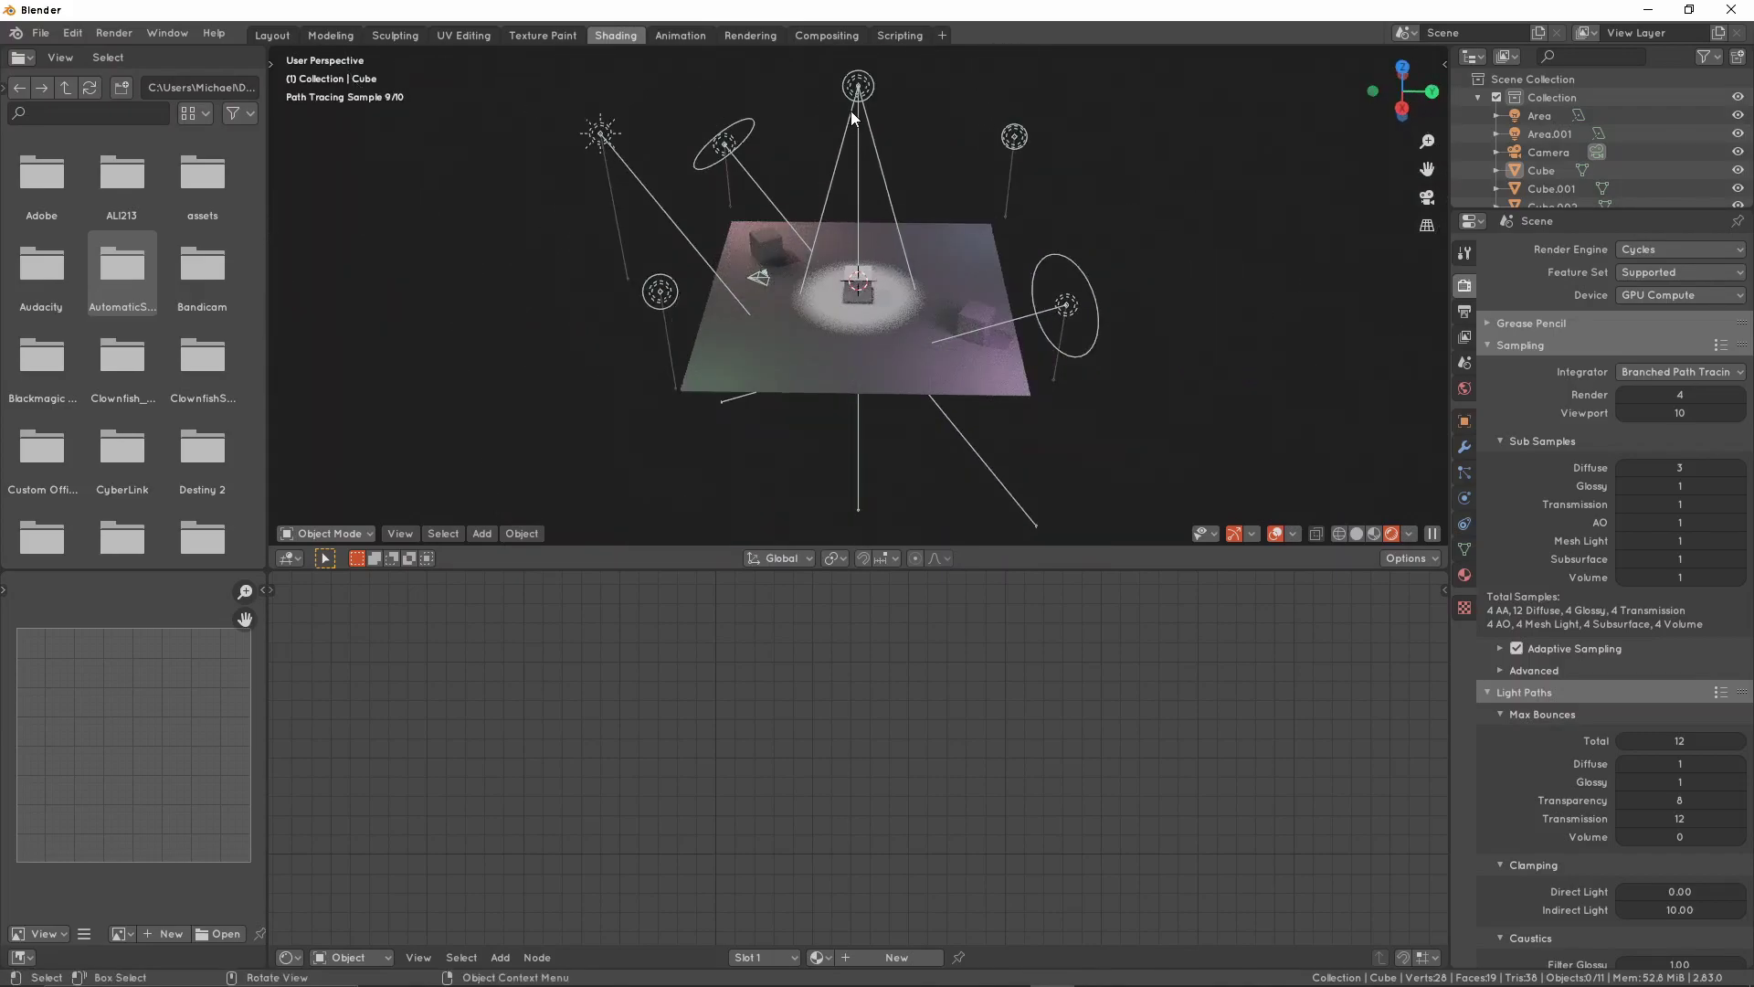
left_click(852, 110)
left_click(1464, 497)
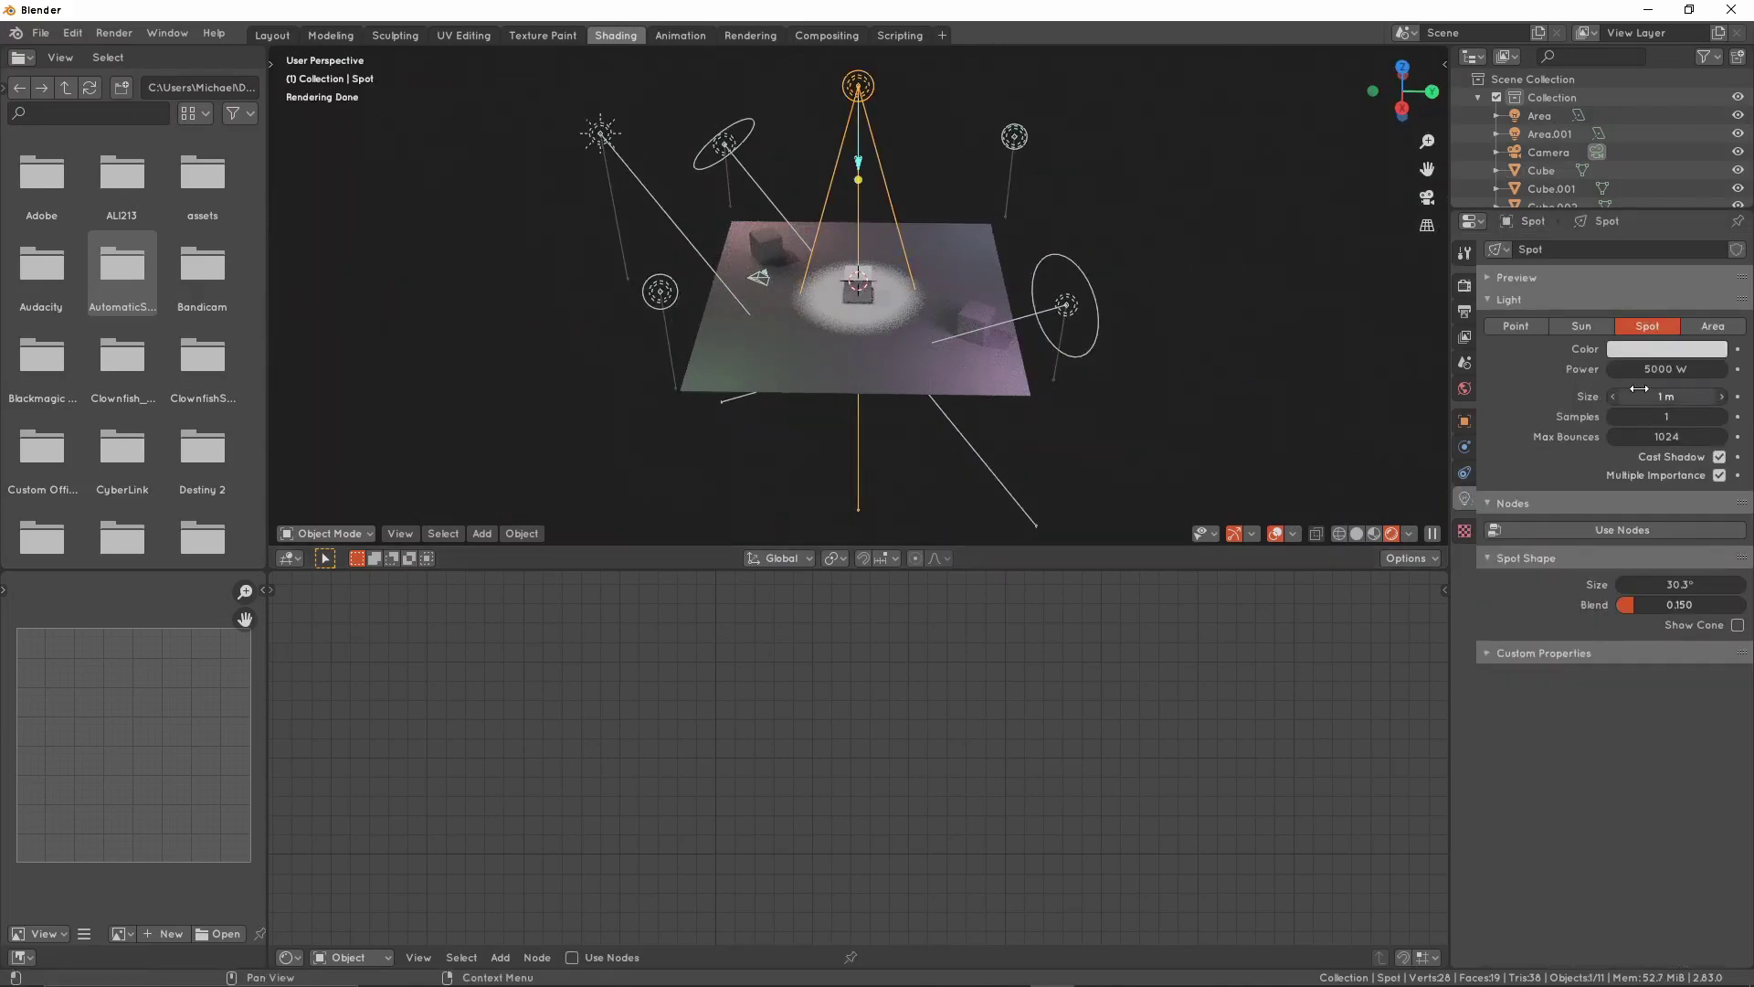
scroll(932, 240, "up", 3)
mouse_move(932, 240)
middle_mouse_down()
mouse_move(949, 229)
mouse_move(939, 248)
middle_mouse_up()
left_click(1722, 416)
Select each of the two upper area lights in turn and check its sample count
left_click(1213, 174)
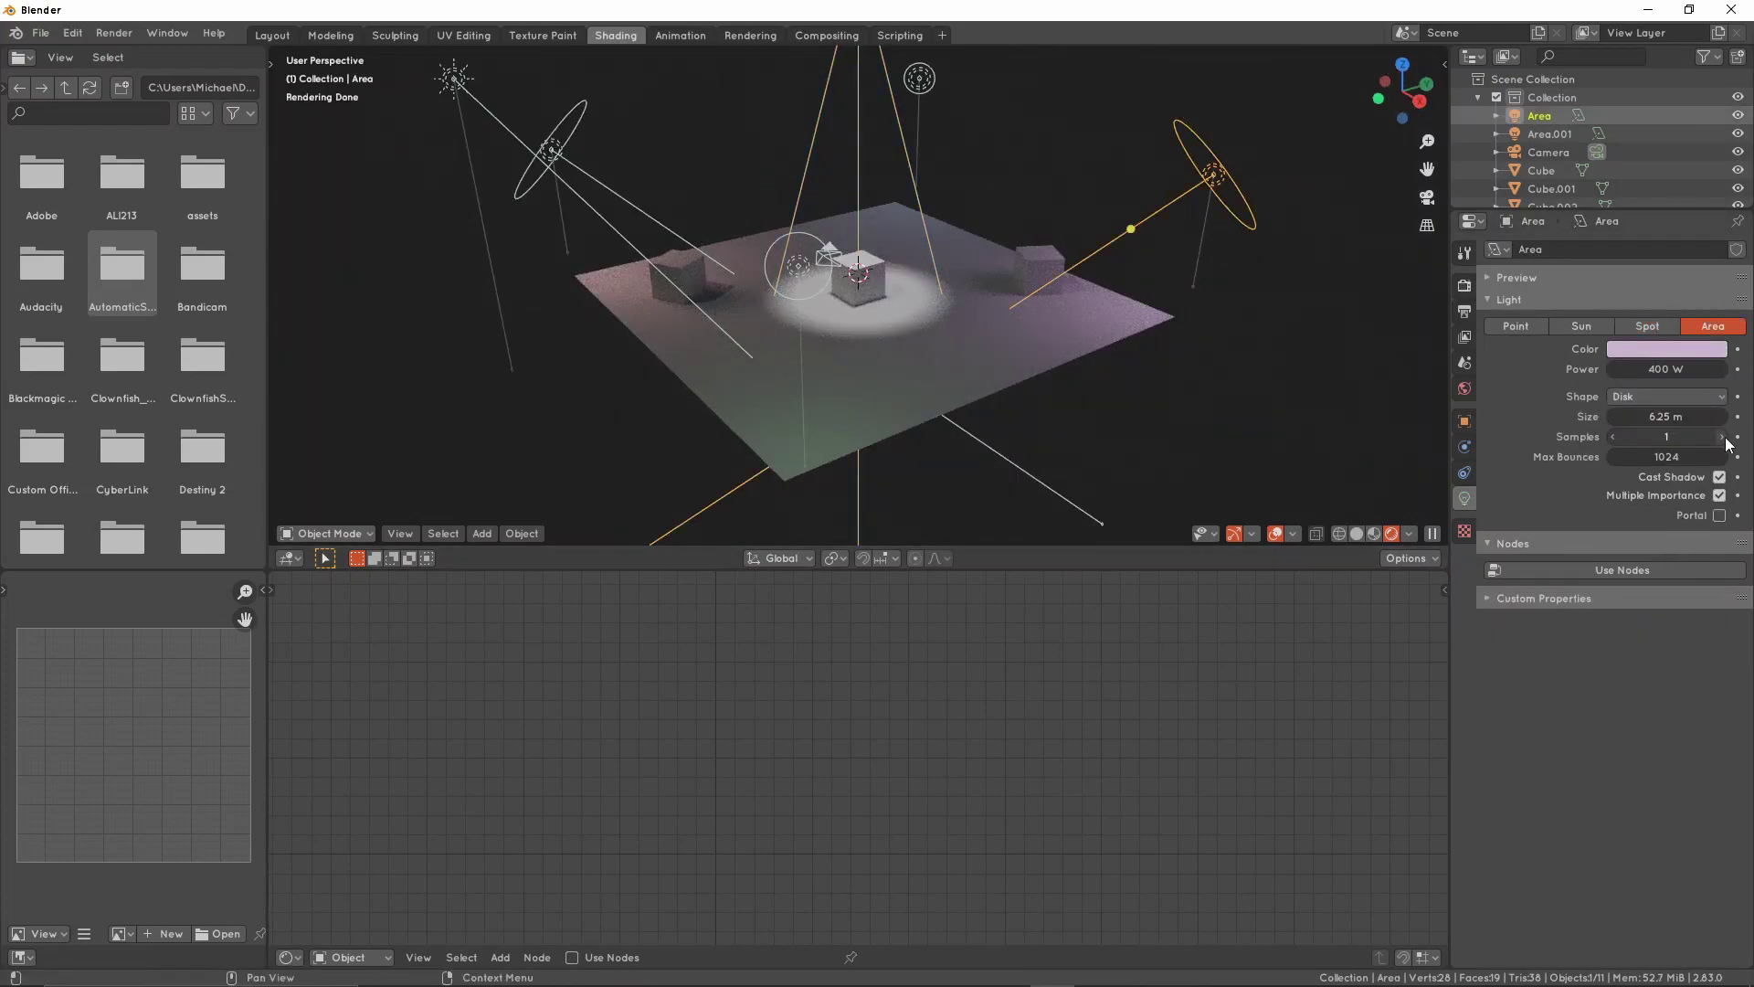
left_click(1721, 417)
middle_click_drag(1045, 278, 1013, 273)
left_click(572, 126)
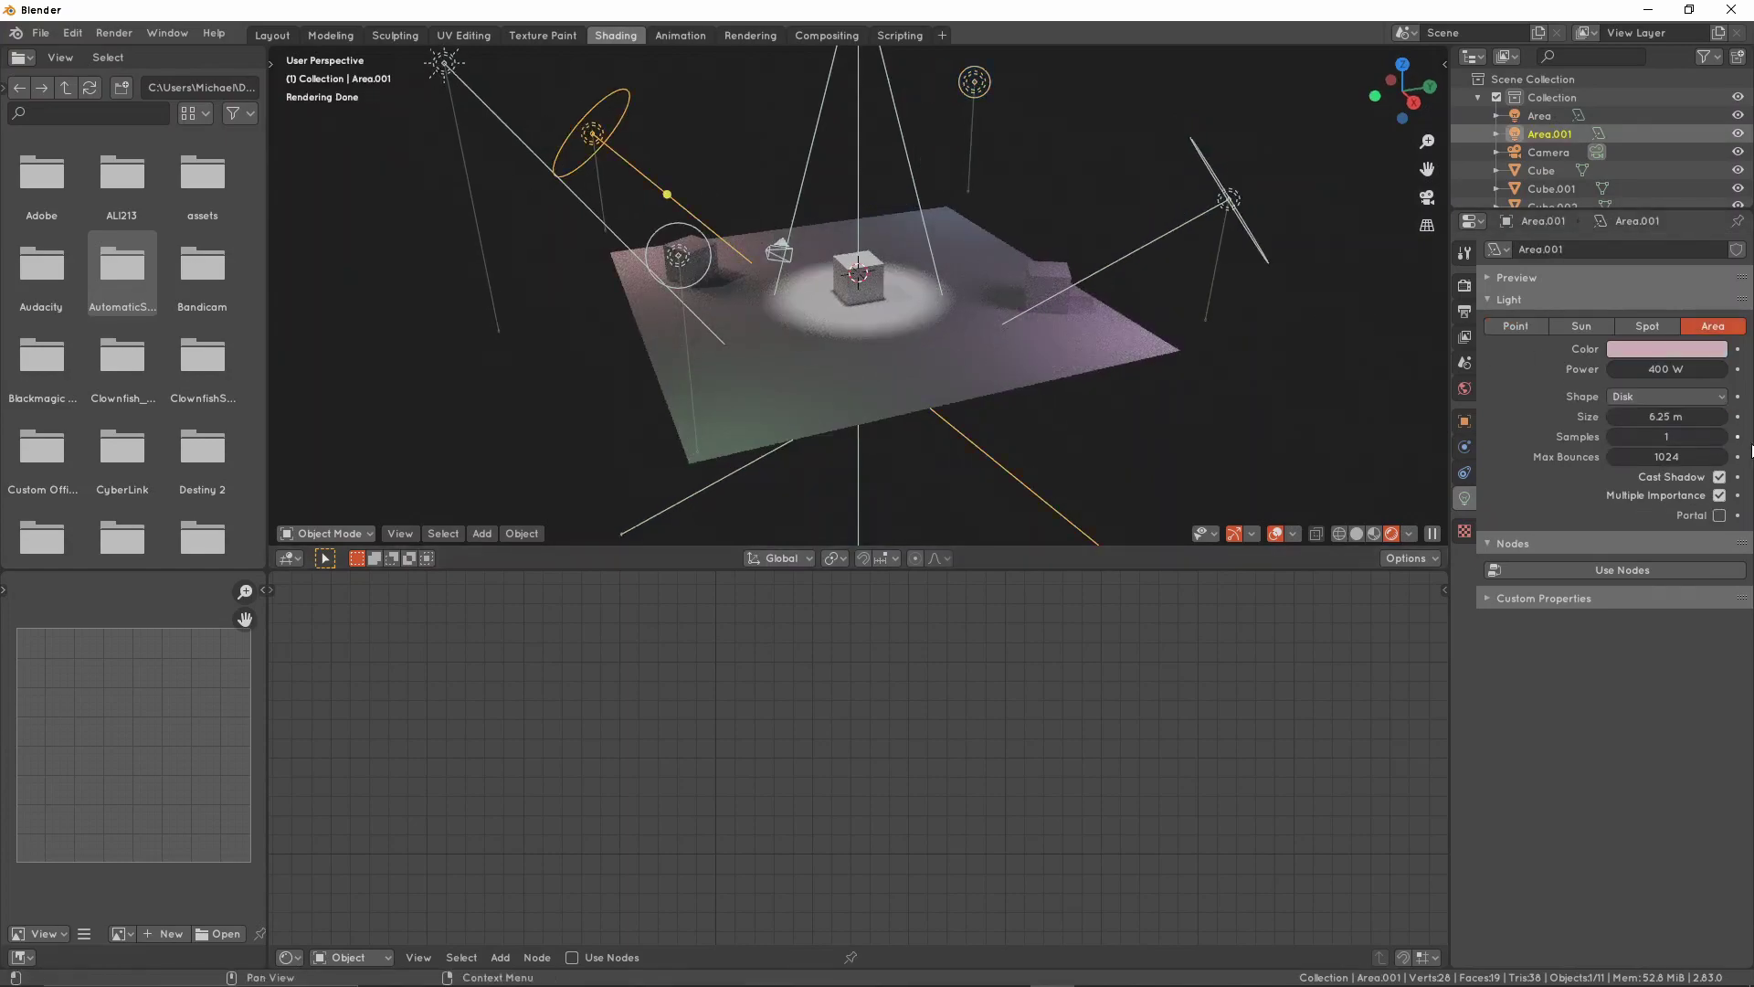
Lower the viewport samples to 8 in the render settings and check the rendered scene
left_click(1470, 289)
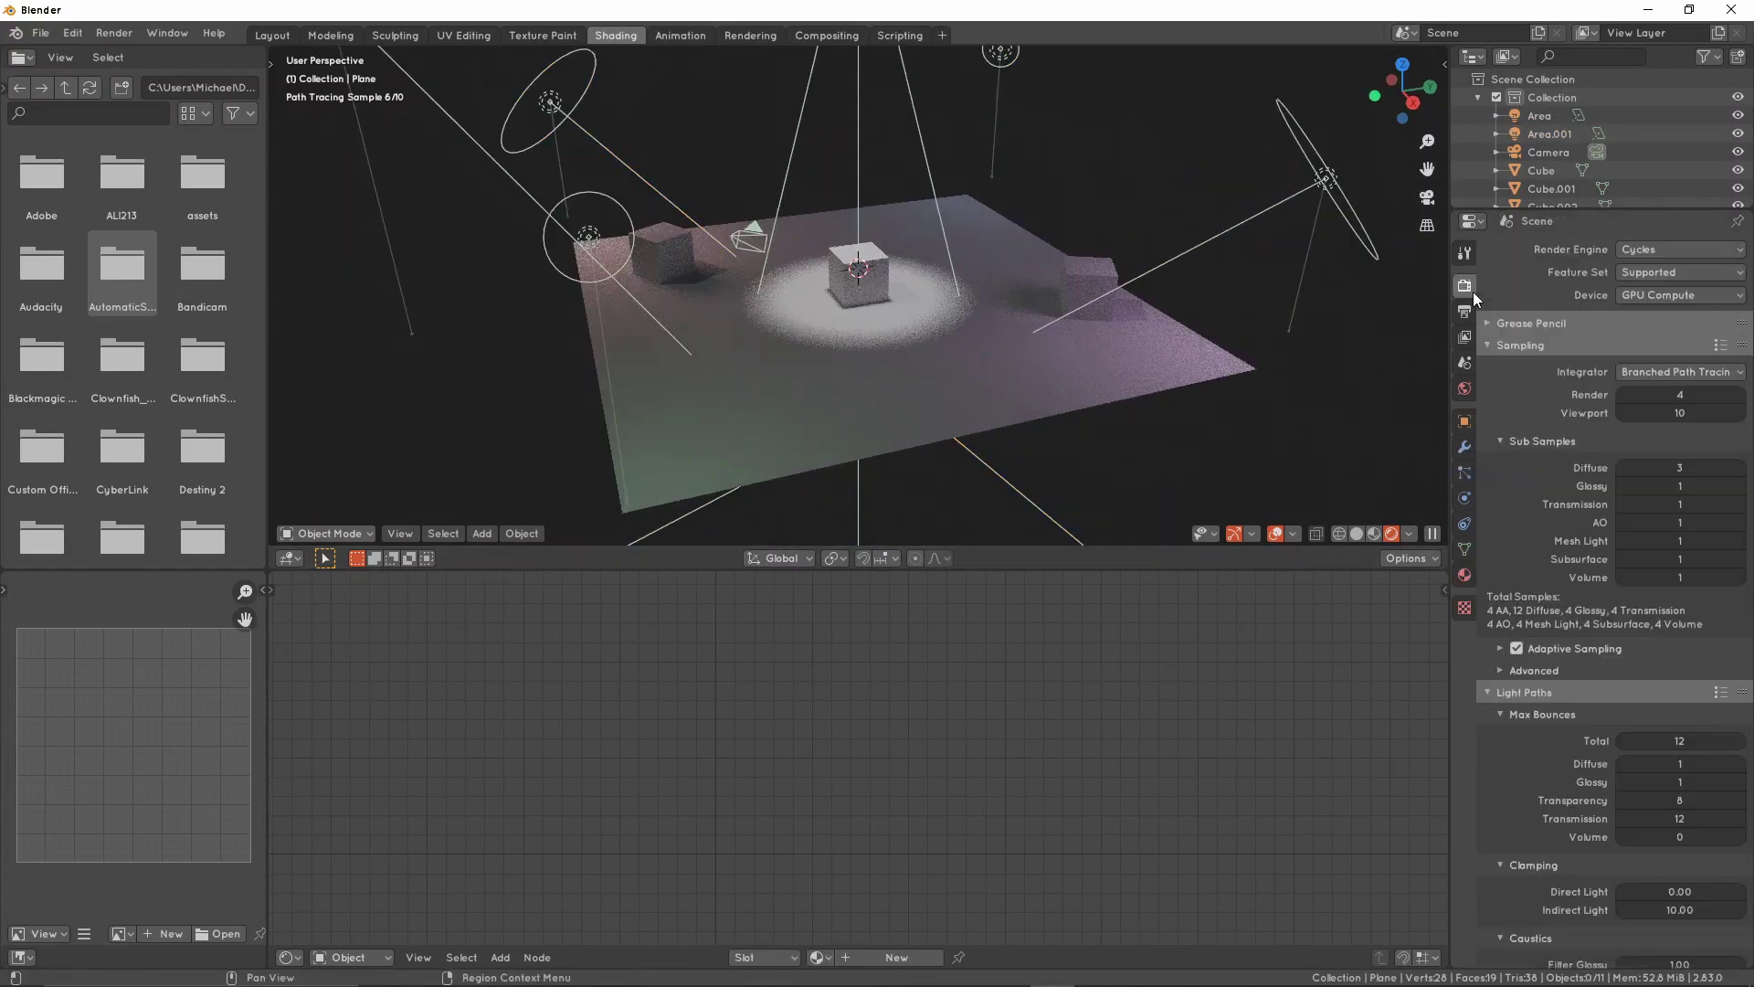
scroll(1172, 322, "up", 1)
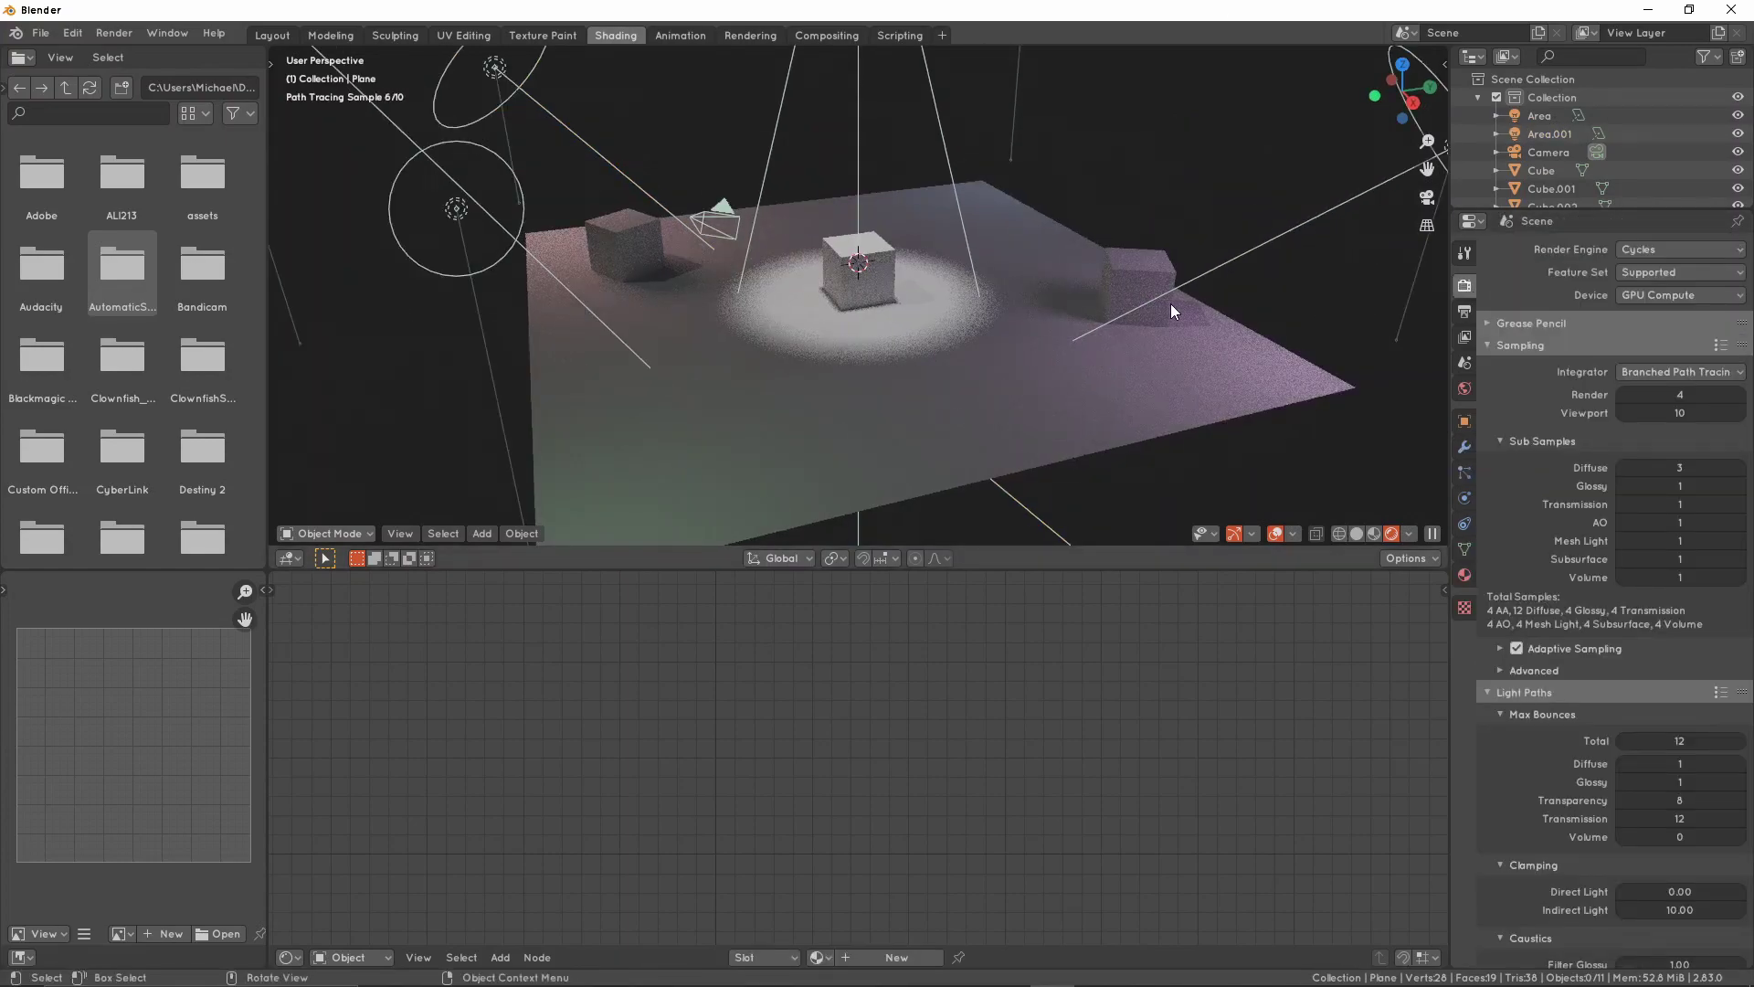
left_click(1620, 406)
left_click(1619, 406)
middle_click_drag(1270, 315, 1296, 347)
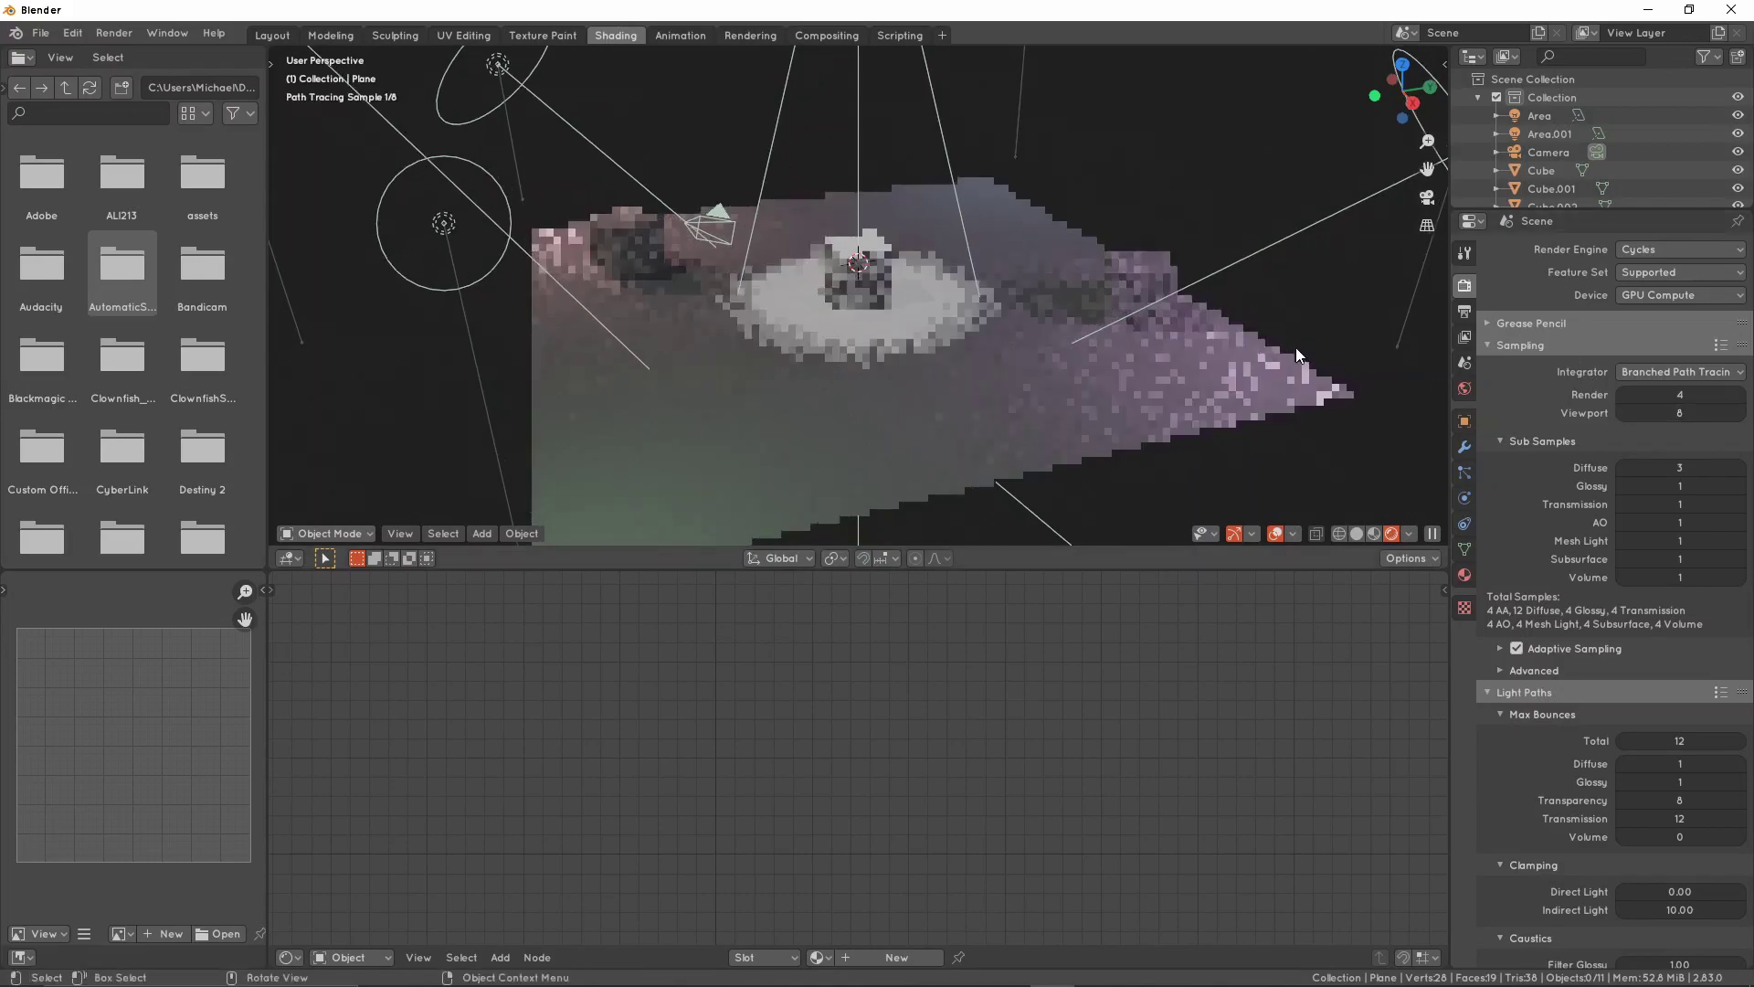
scroll(1131, 322, "down", 1)
scroll(1131, 321, "up", 1)
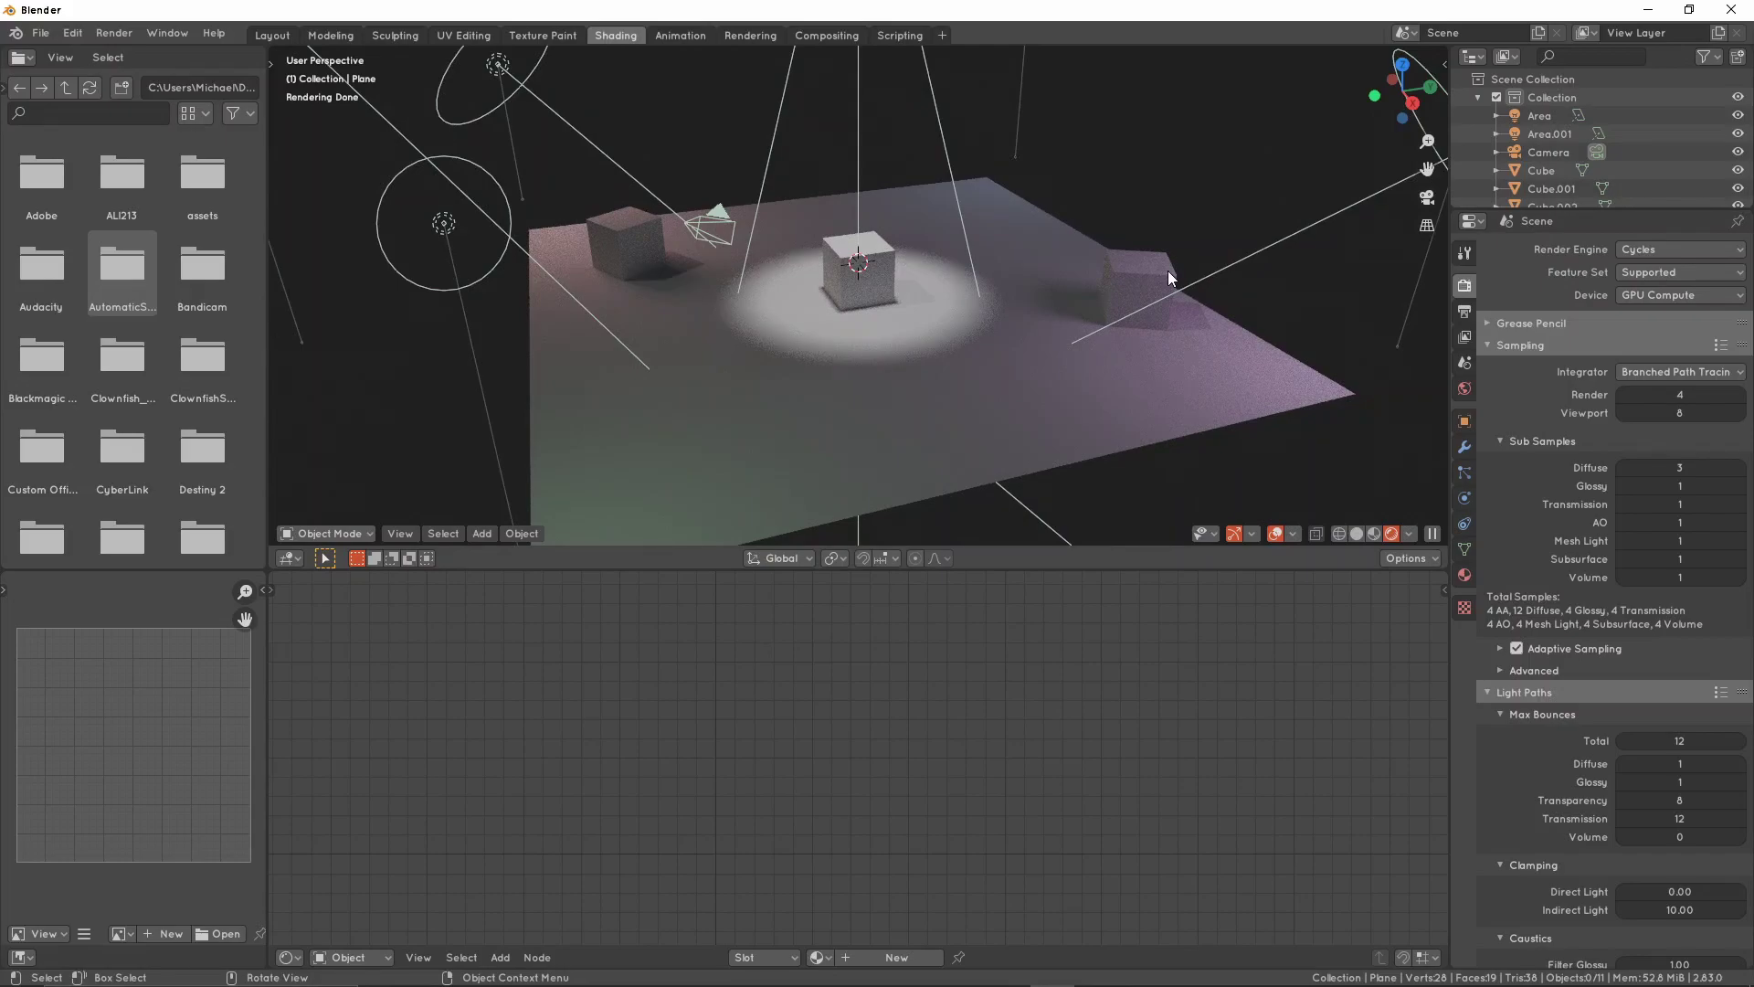
Set the total light path max bounces to 1, comparing the rendered view against a total of 12
scroll(1676, 610, "down", 5)
scroll(1665, 655, "down", 2)
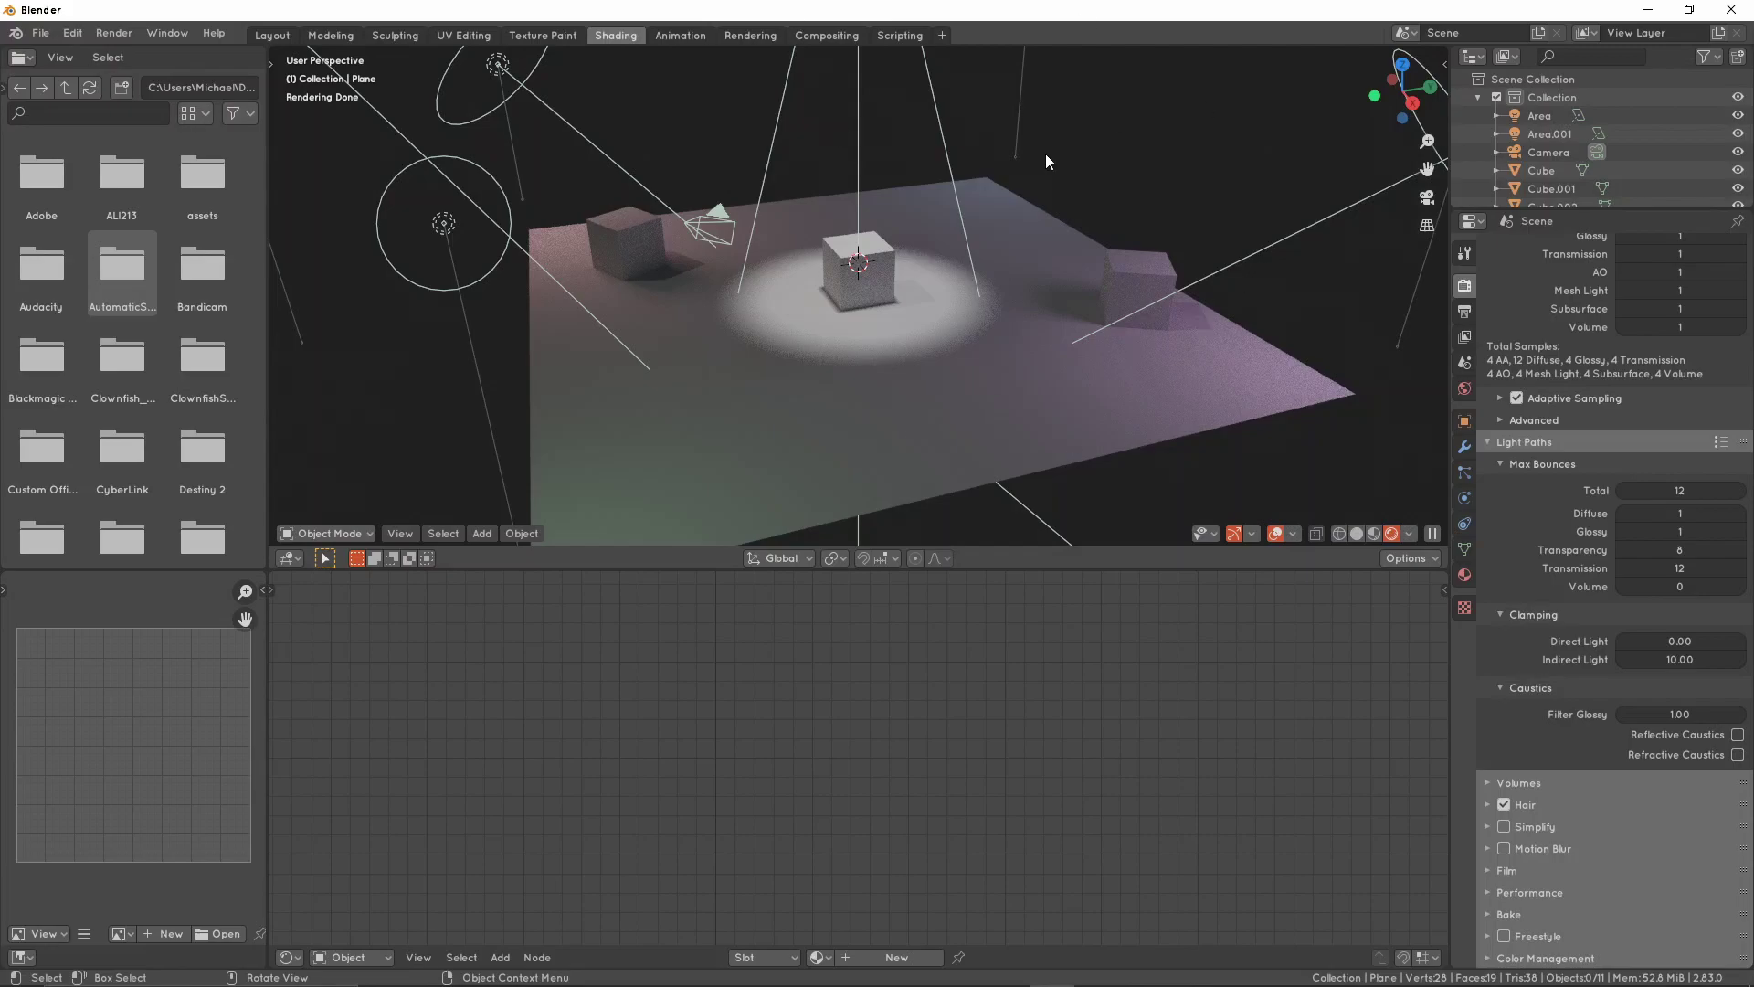
left_click(1679, 491)
type("1")
key("Return")
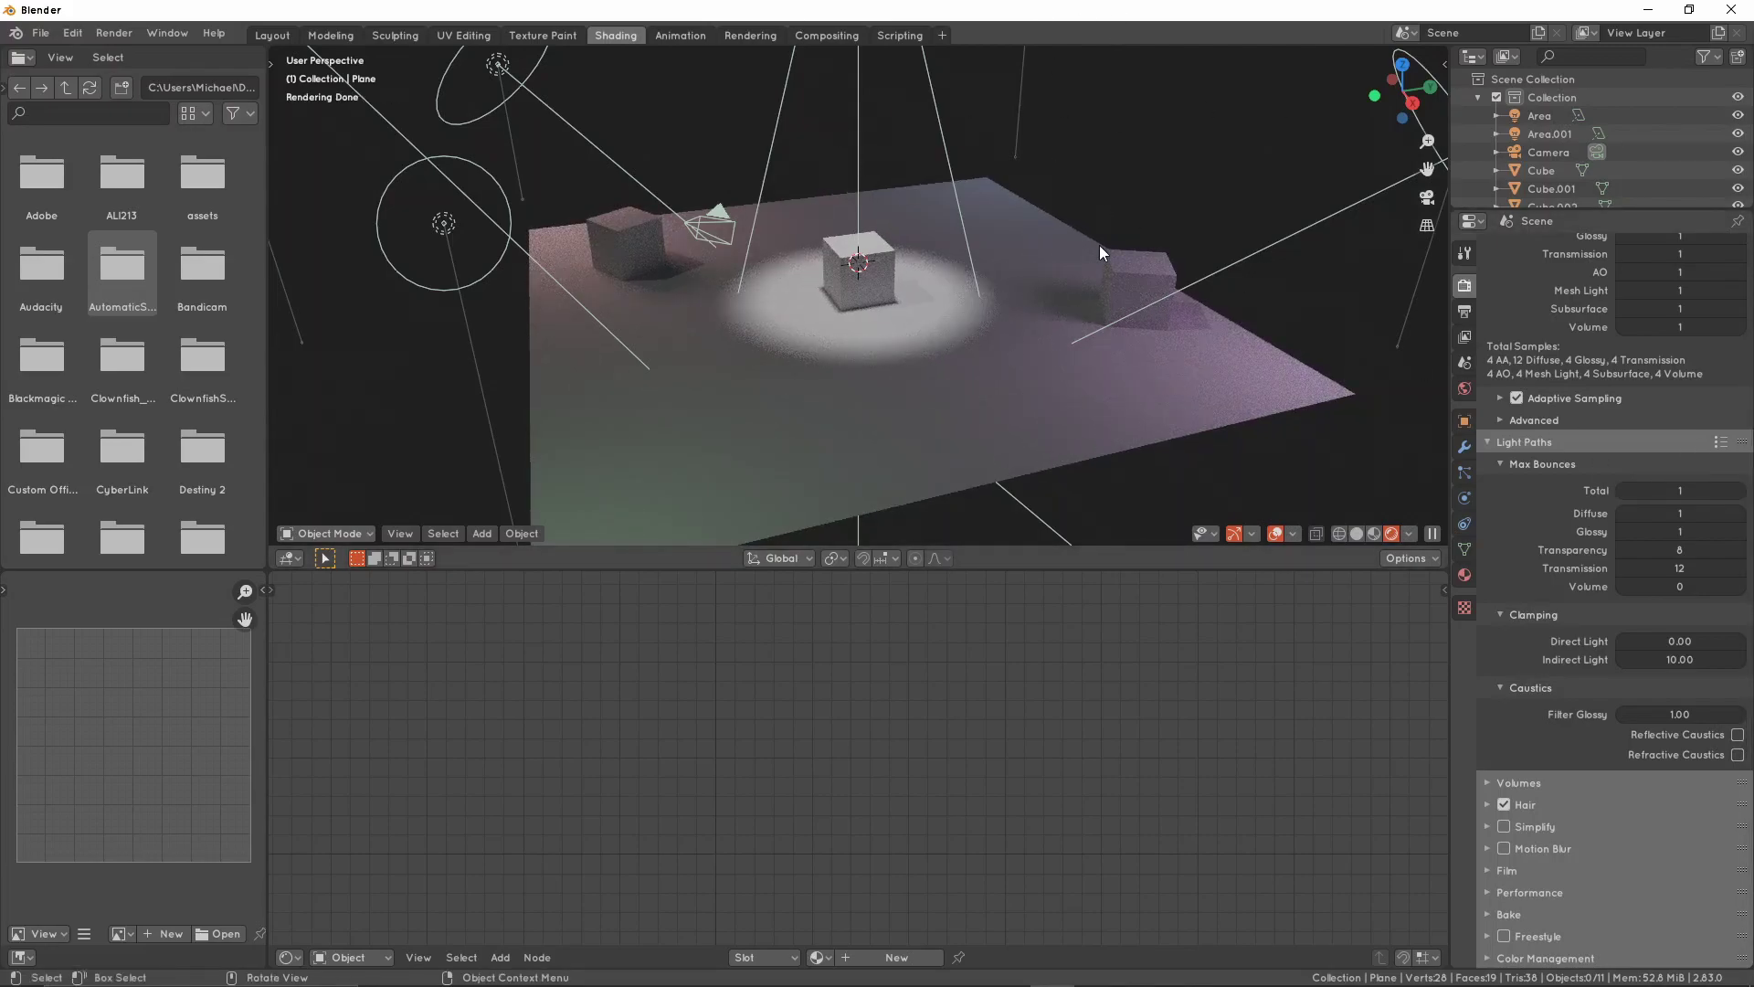
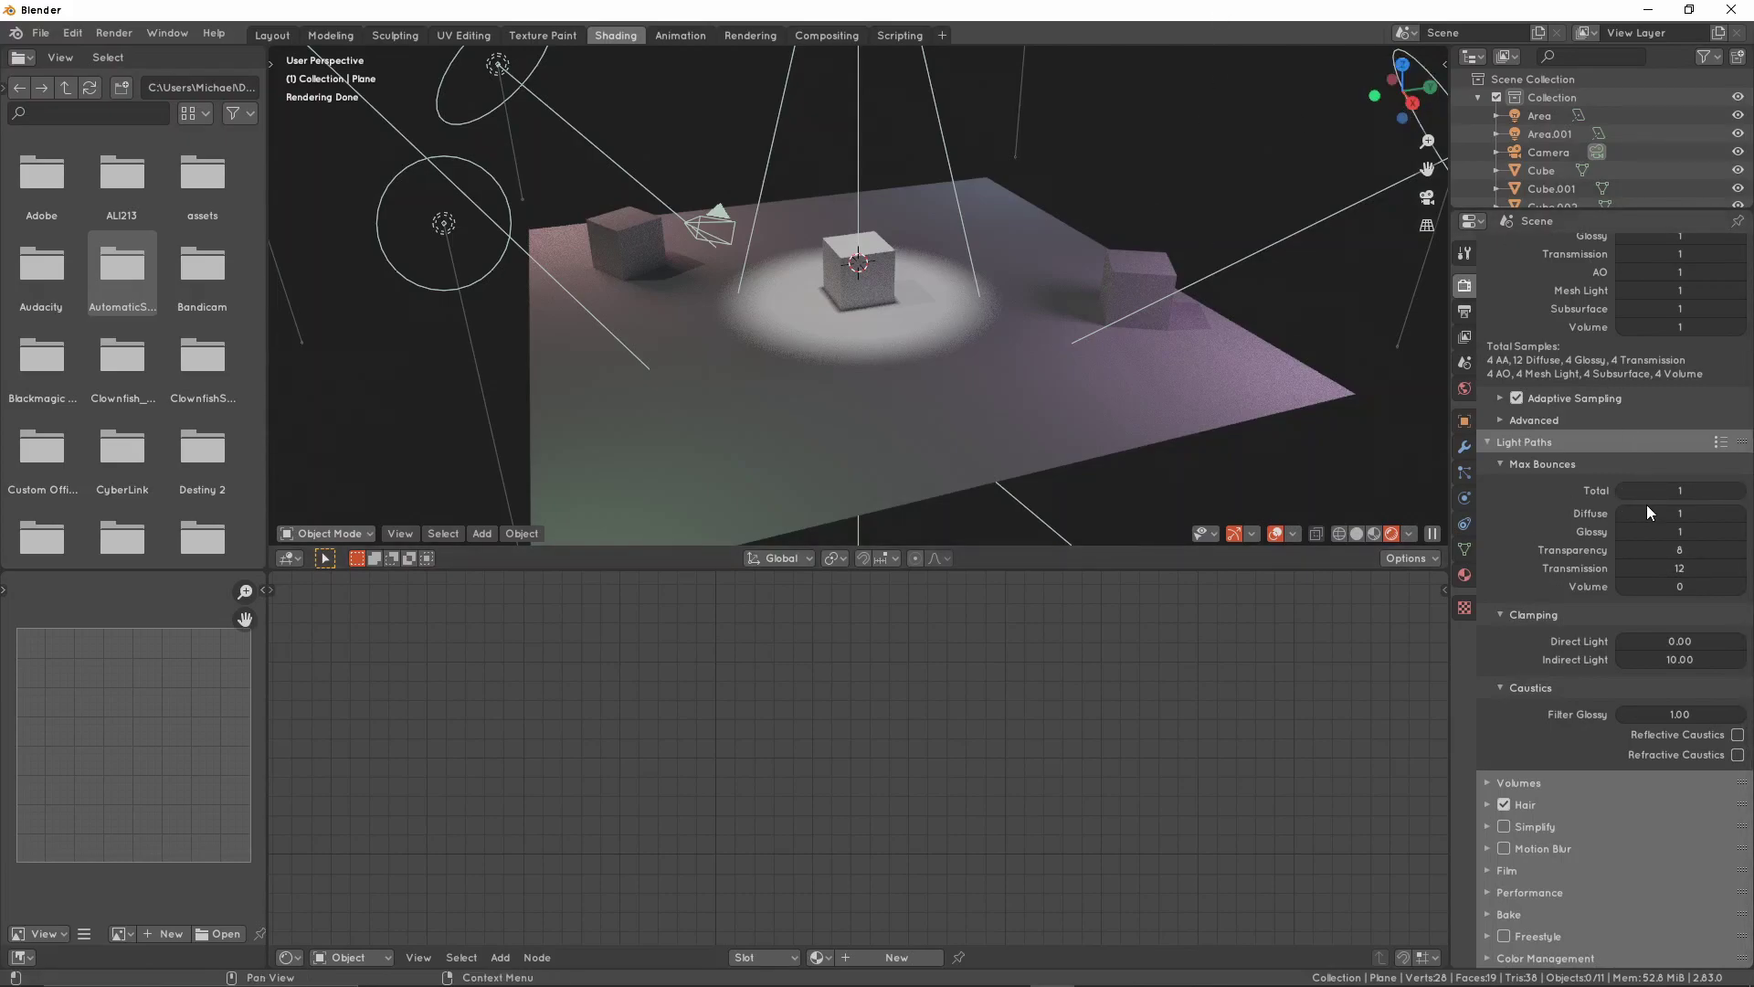
left_click(1693, 491)
type("1")
key("Return")
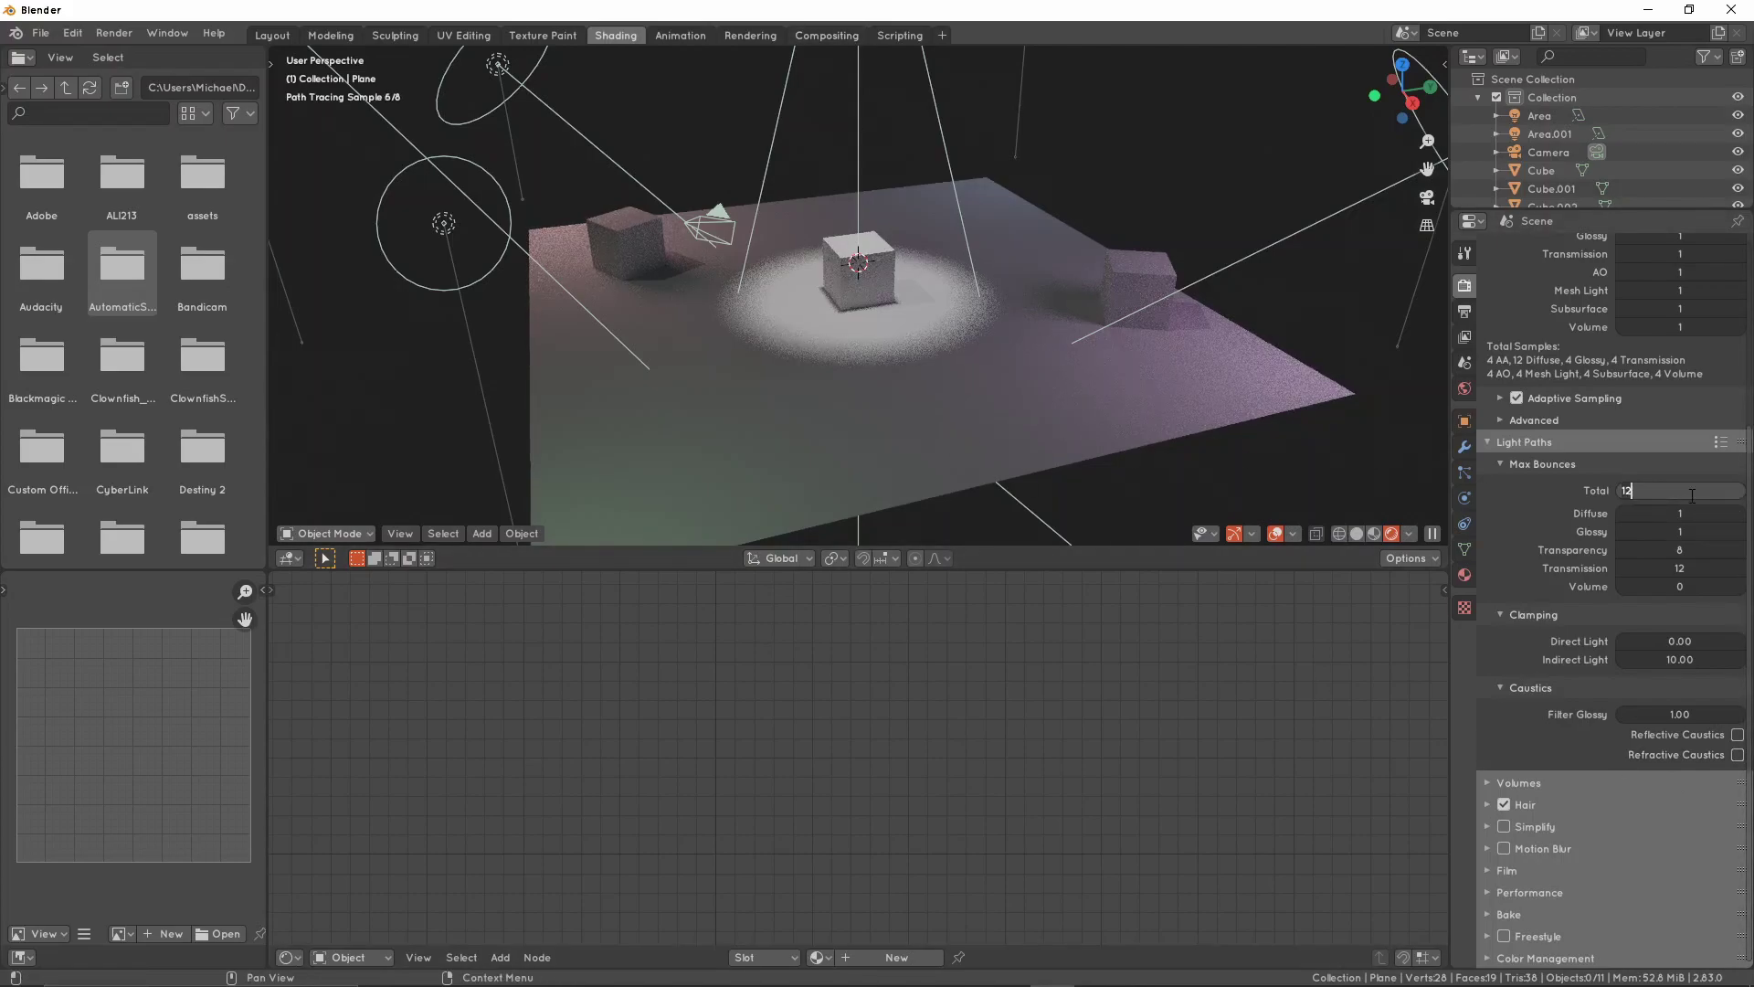
Set the transparency, transmission and volume max bounces all to 0
left_click_drag(1689, 550, 1689, 587)
type("0")
key("Return")
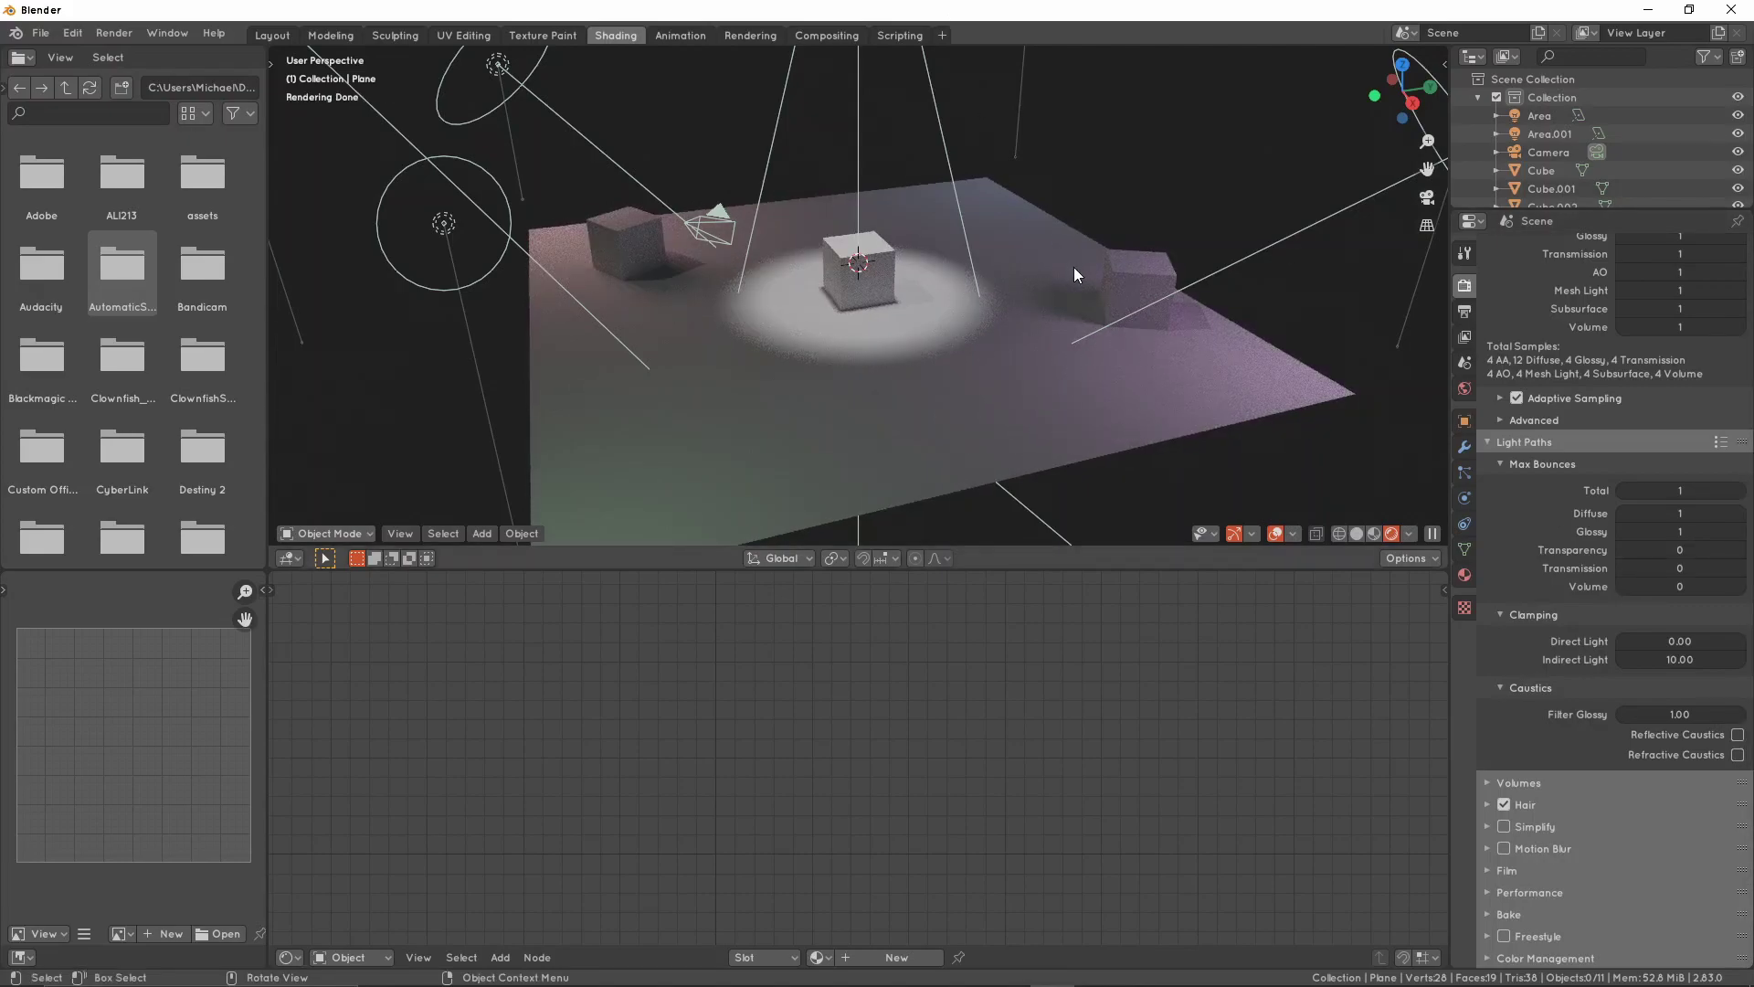
Switch the viewport to material preview shading and collapse the Light Paths settings
key("z")
key("2")
middle_click_drag(1077, 430, 1676, 442)
scroll(1621, 600, "up", 5)
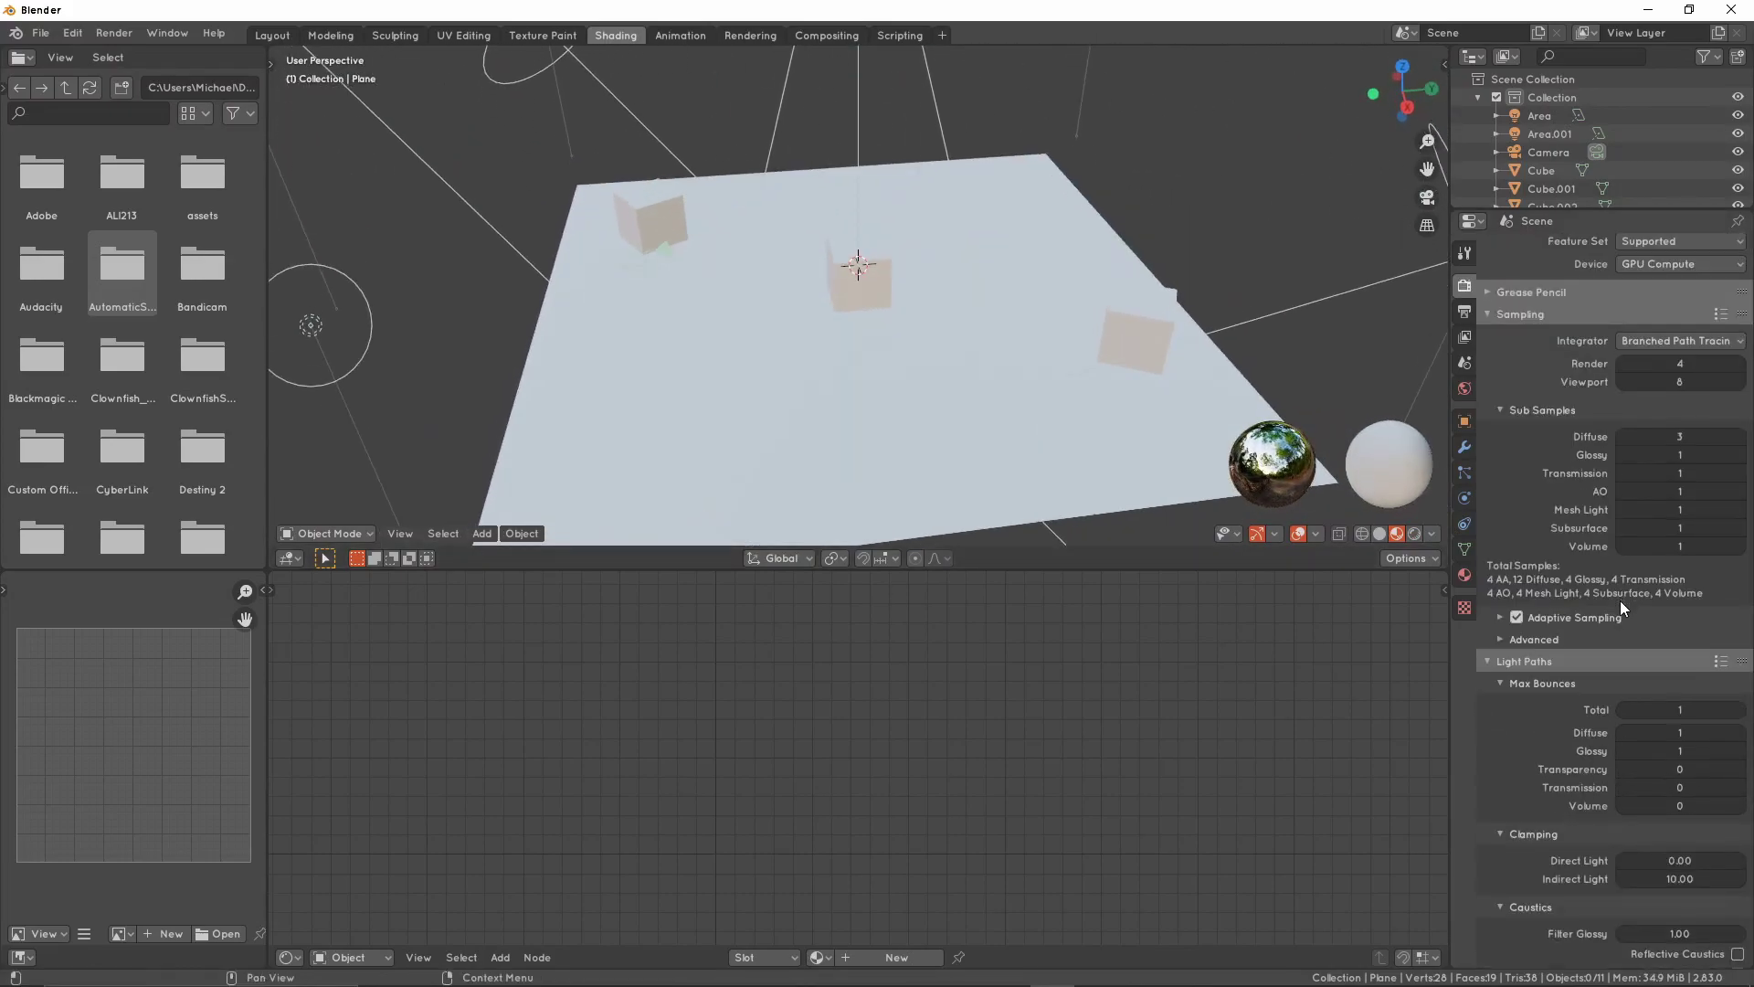
scroll(1620, 601, "down", 5)
scroll(1581, 672, "up", 5)
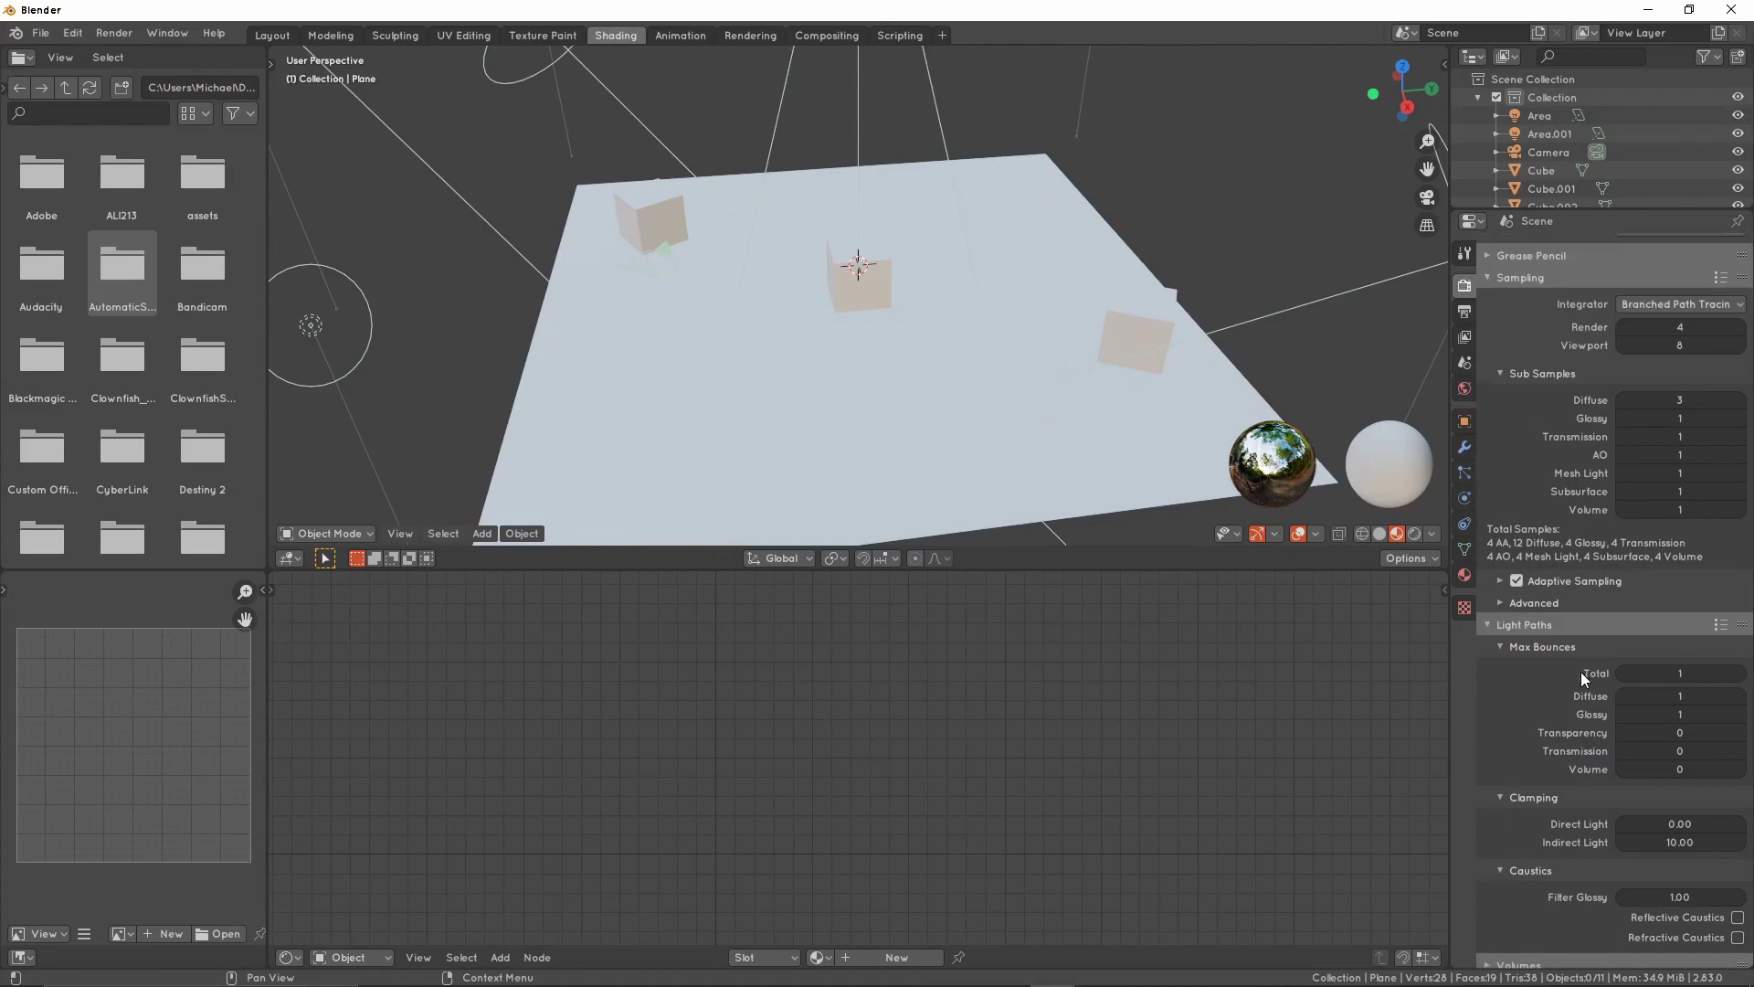
left_click(1559, 670)
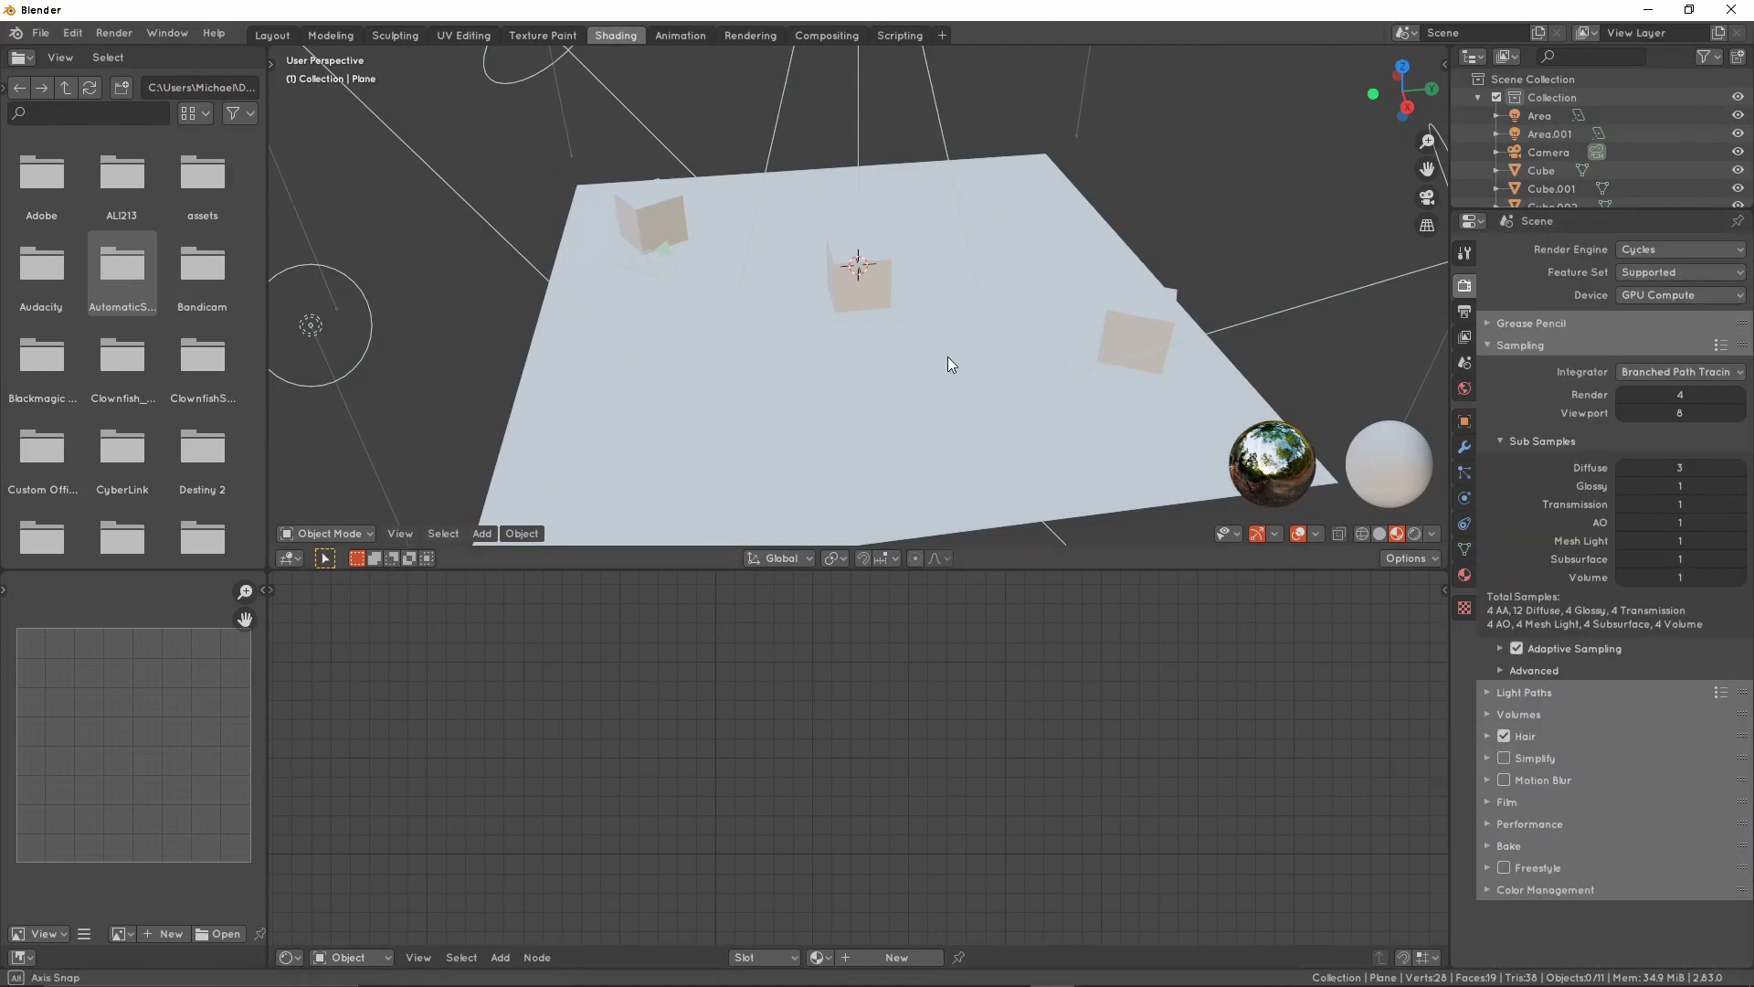
Render a still image of the scene and close the render window
middle_click_drag(945, 357, 956, 354)
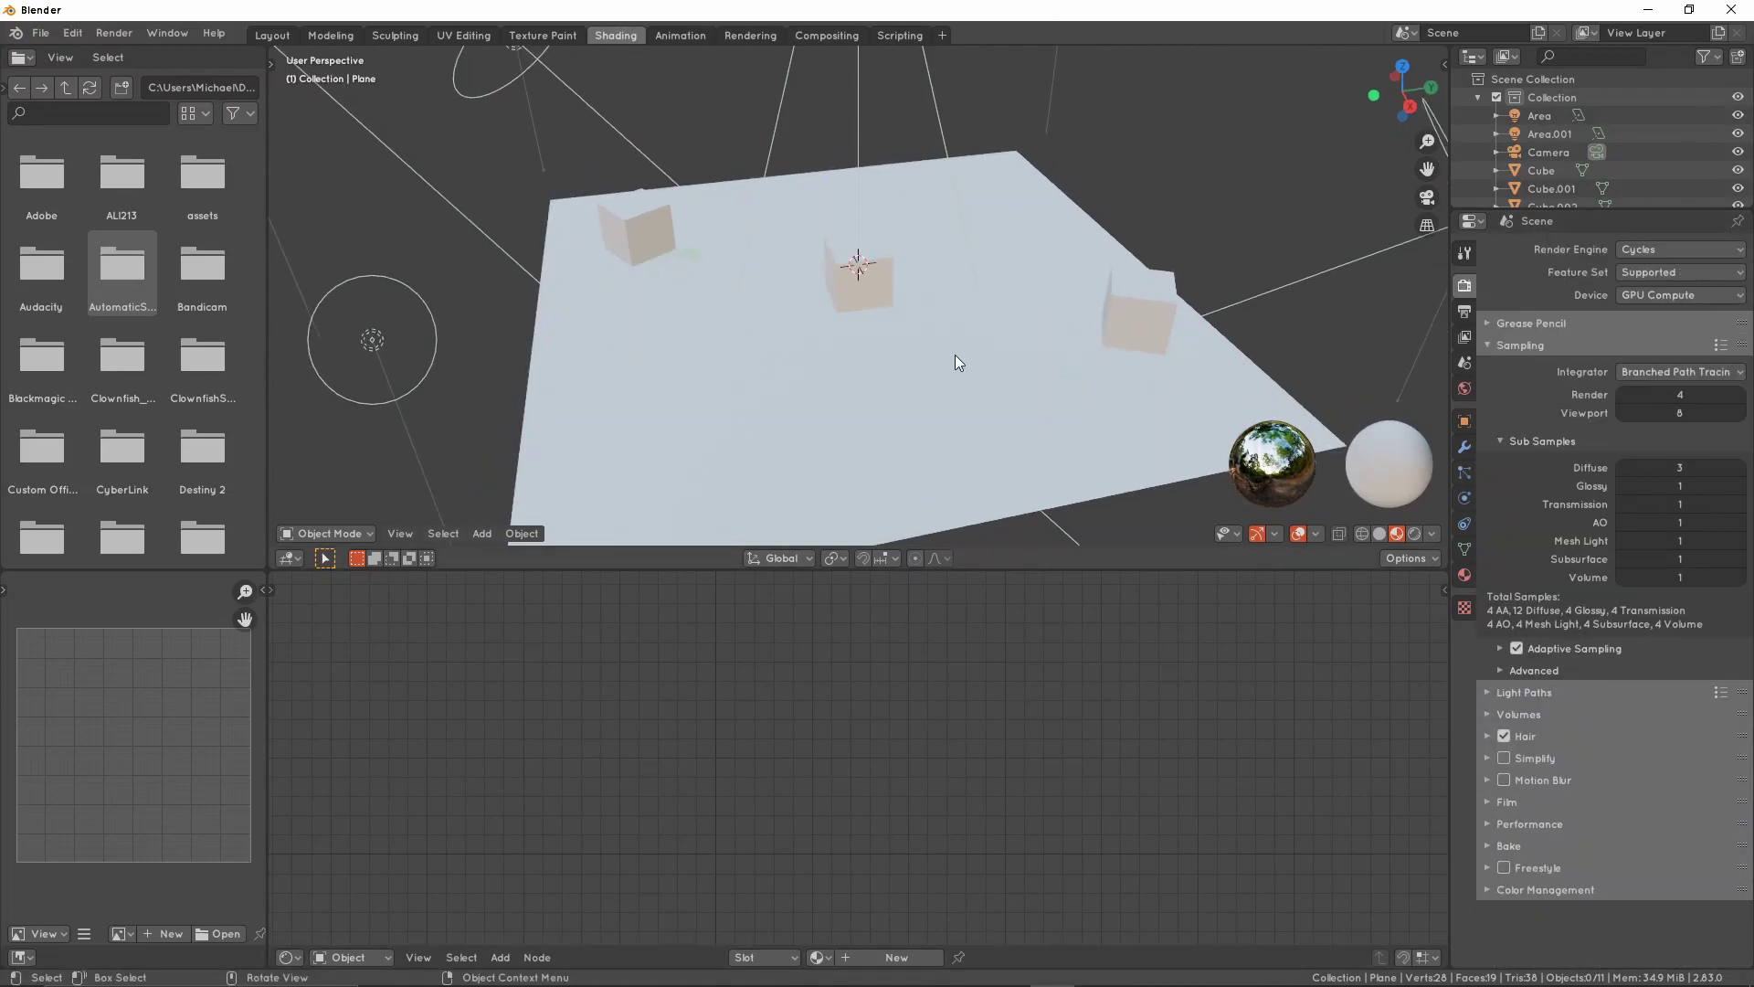
left_click(759, 35)
left_click(616, 35)
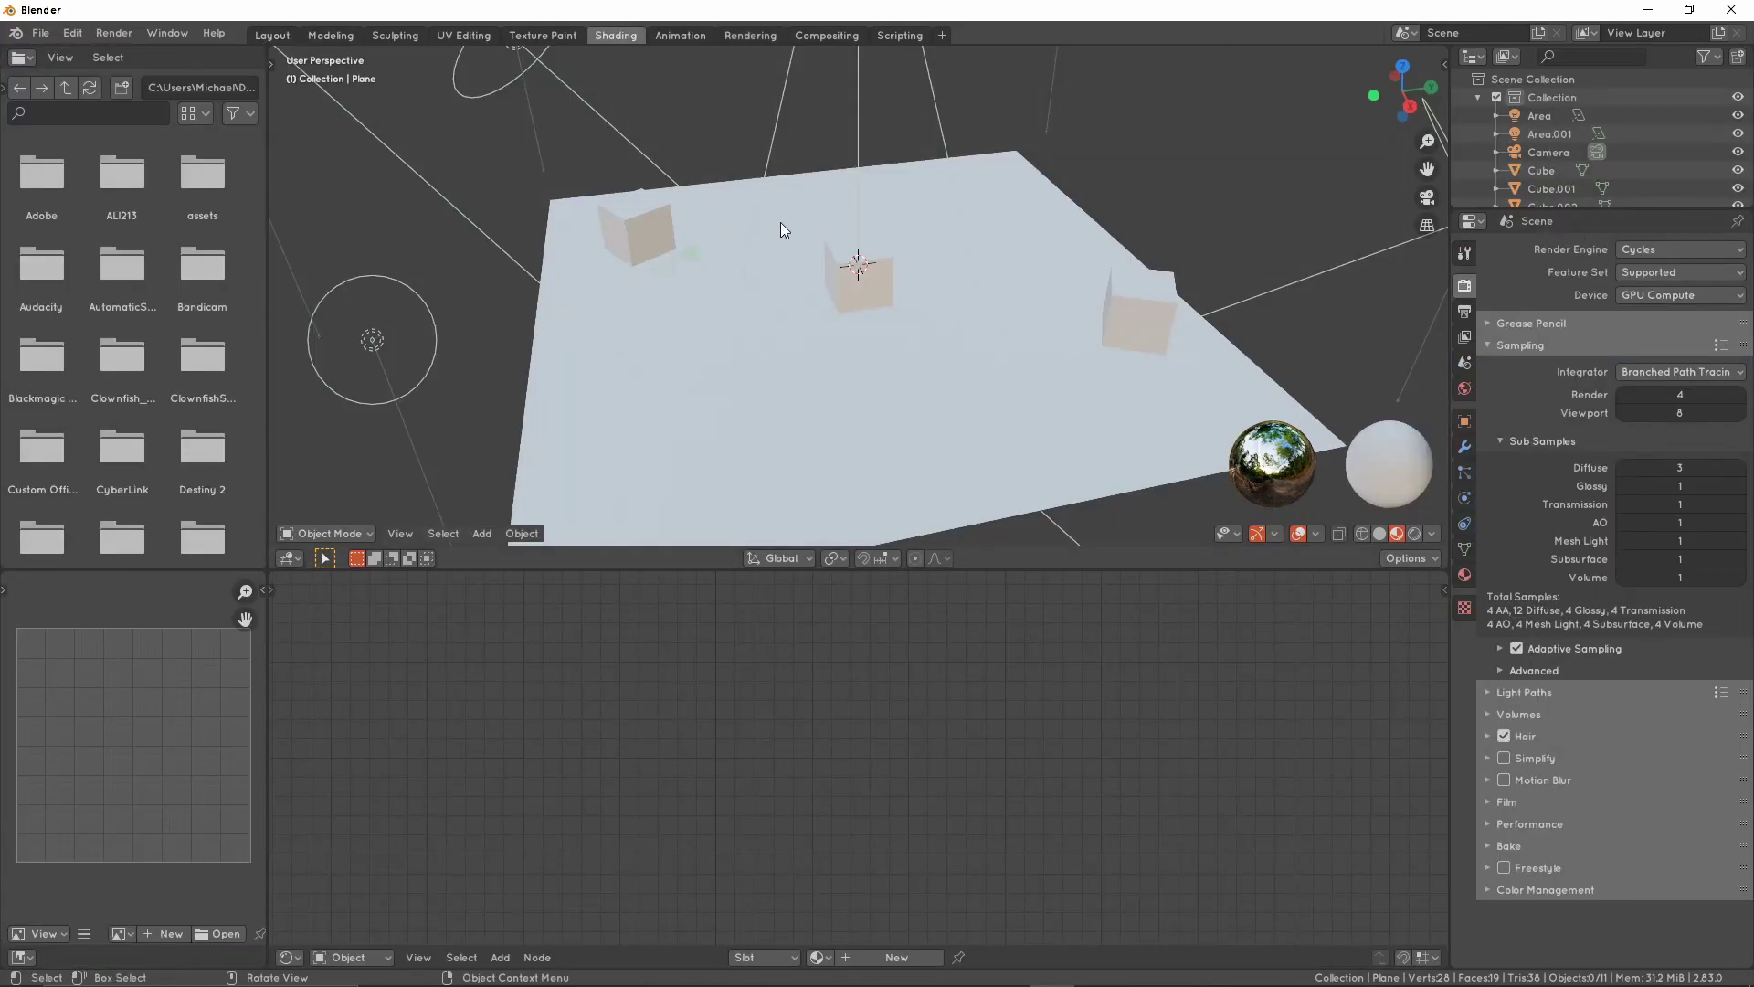
left_click(108, 34)
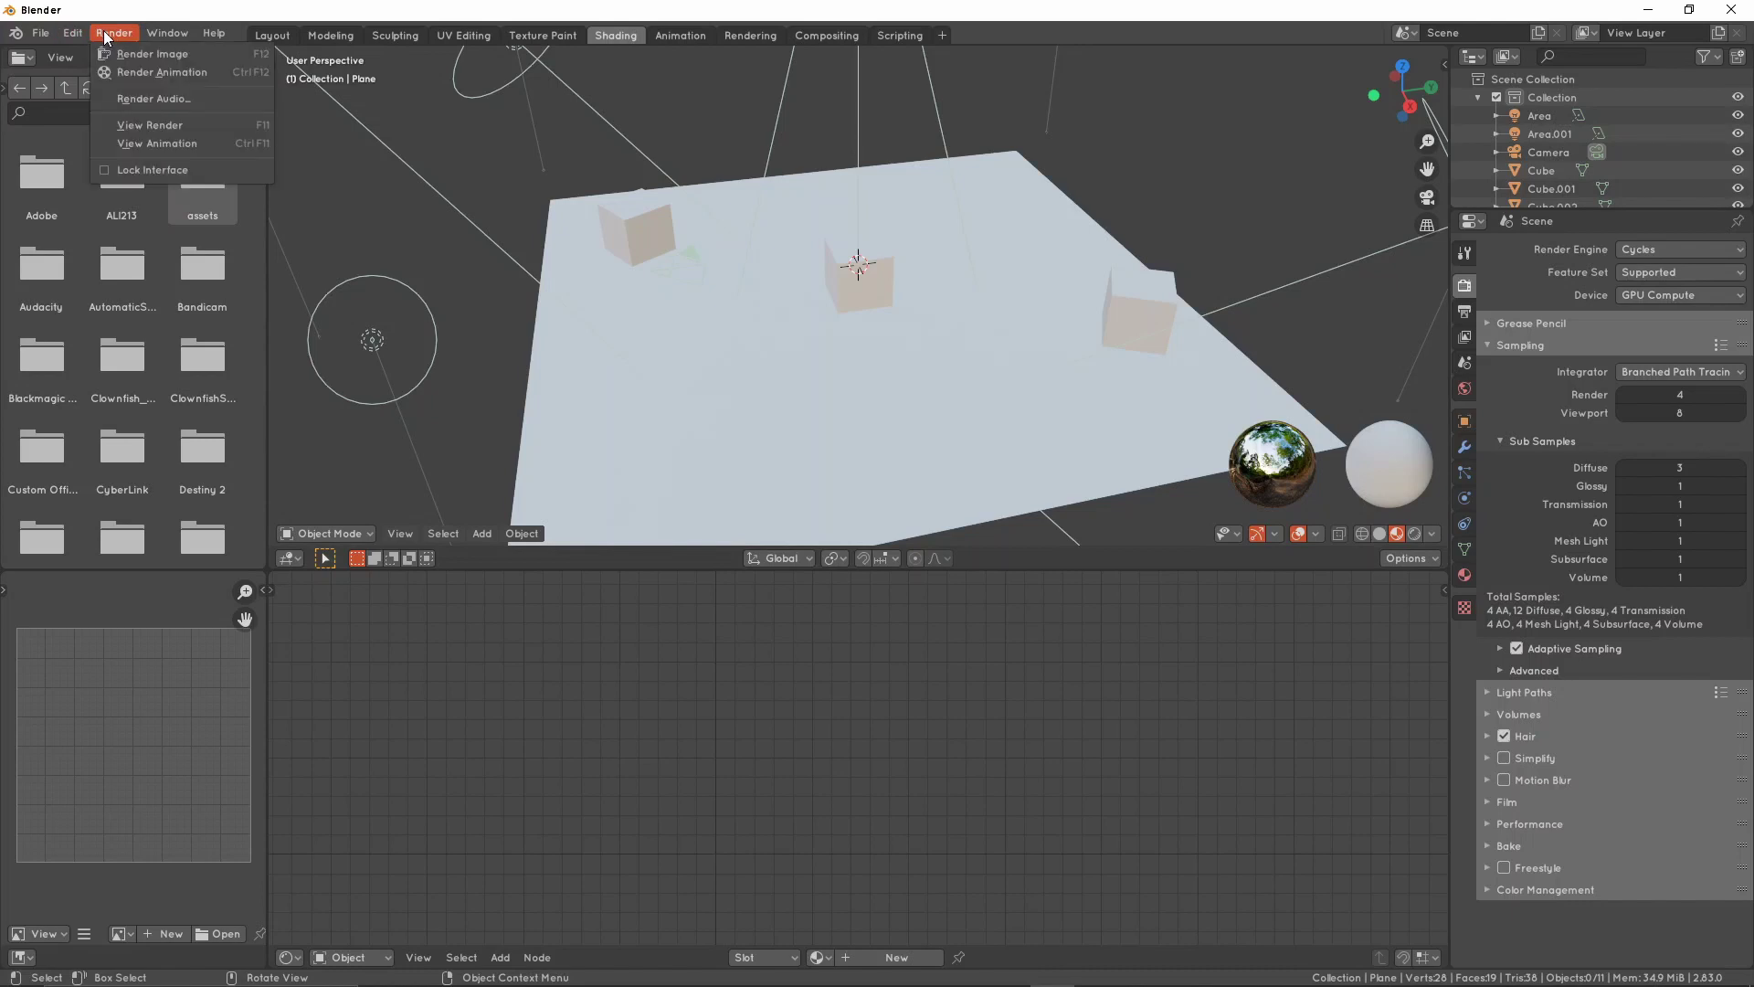
left_click(262, 57)
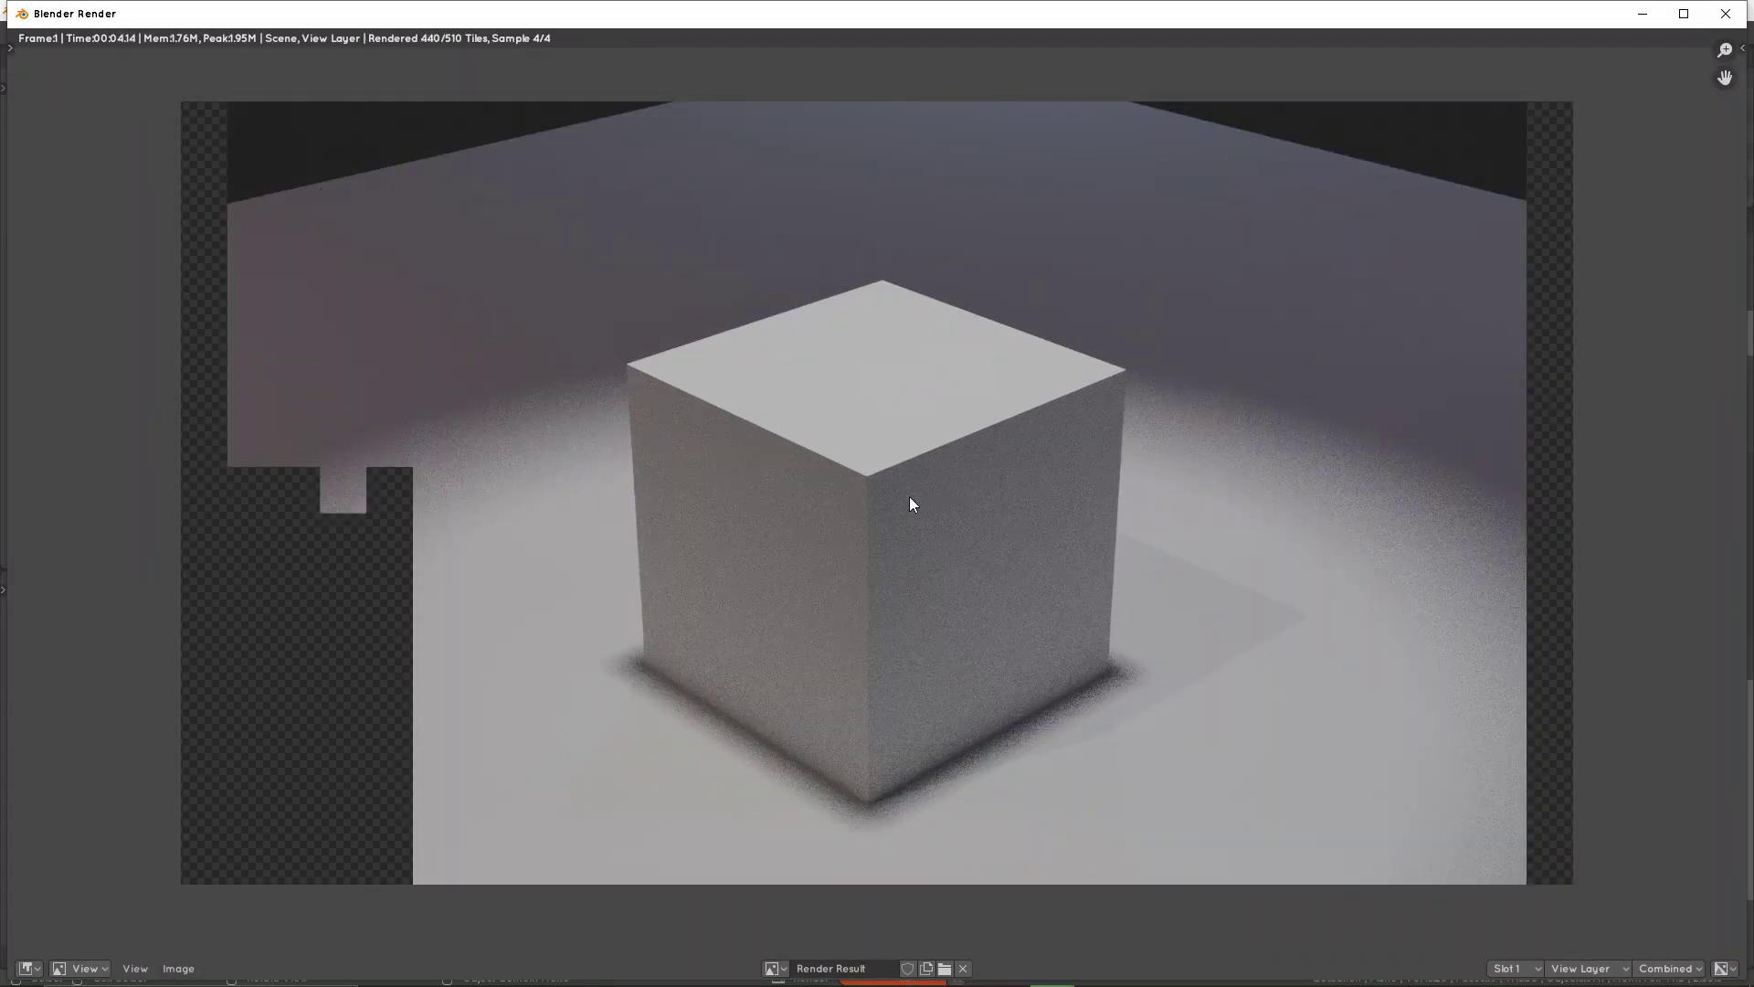
key("Escape")
Look through the camera and fly it to a new position that frames all three cubes on the plane
key("KP_0")
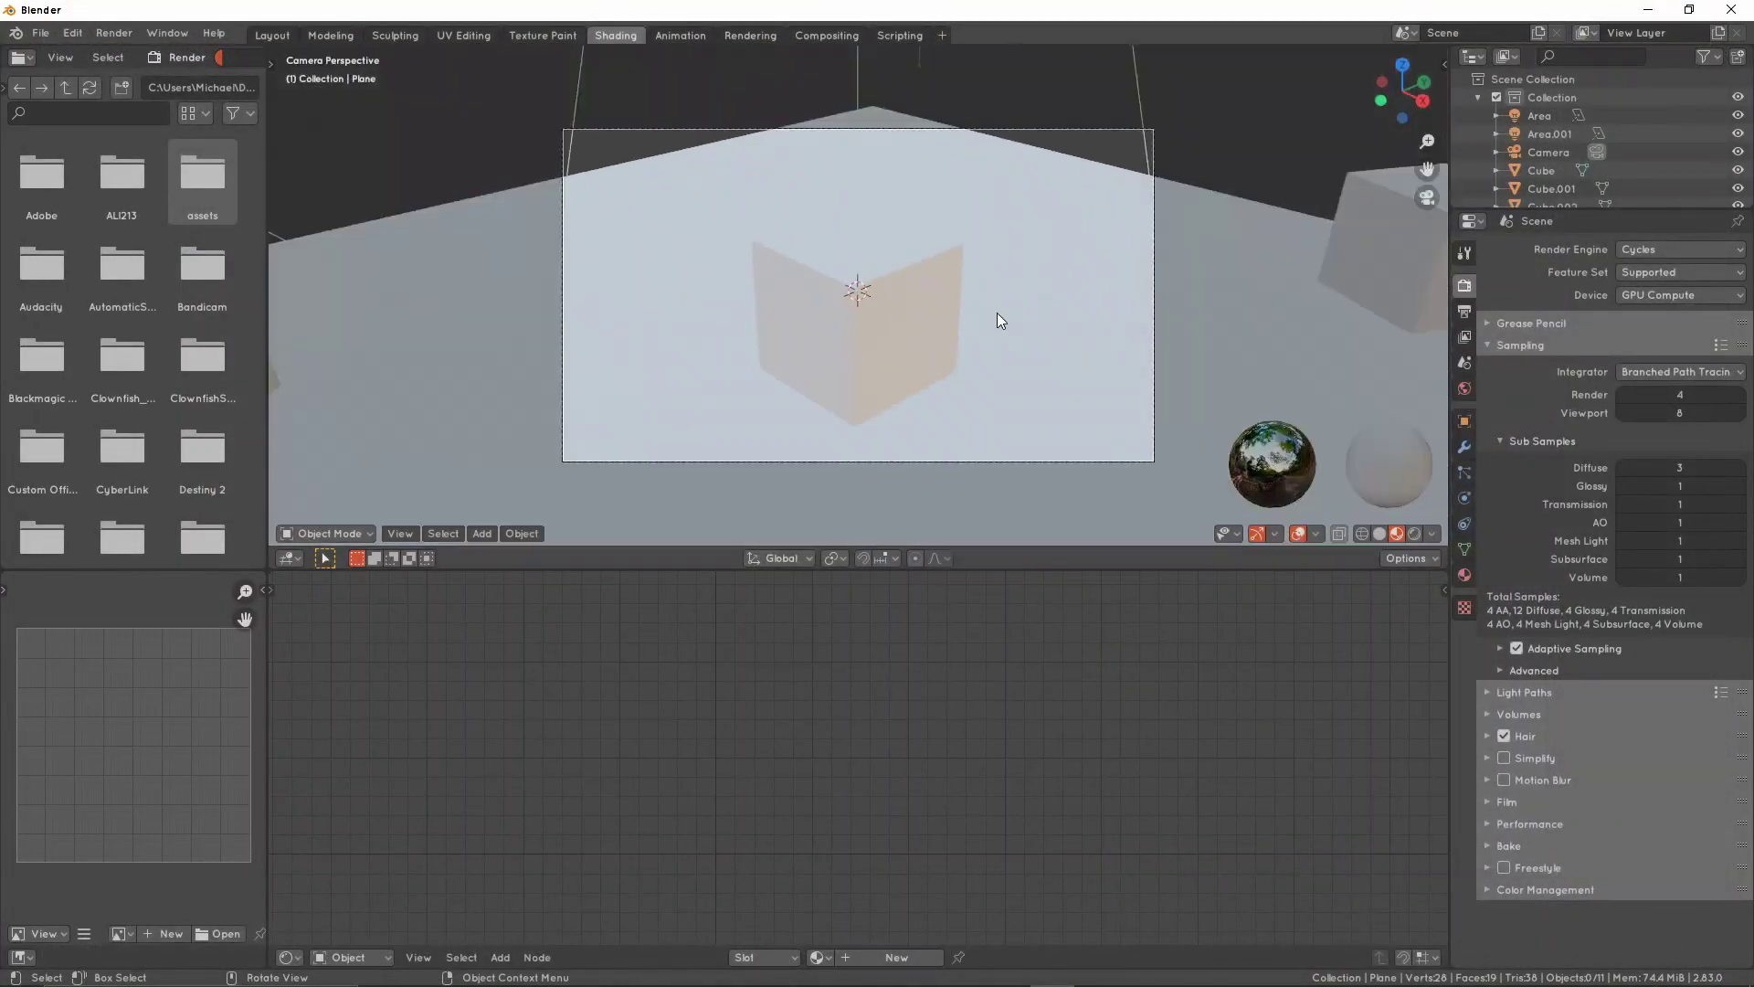
left_click(983, 126)
left_click(984, 126)
key("shift+grave")
key("s")
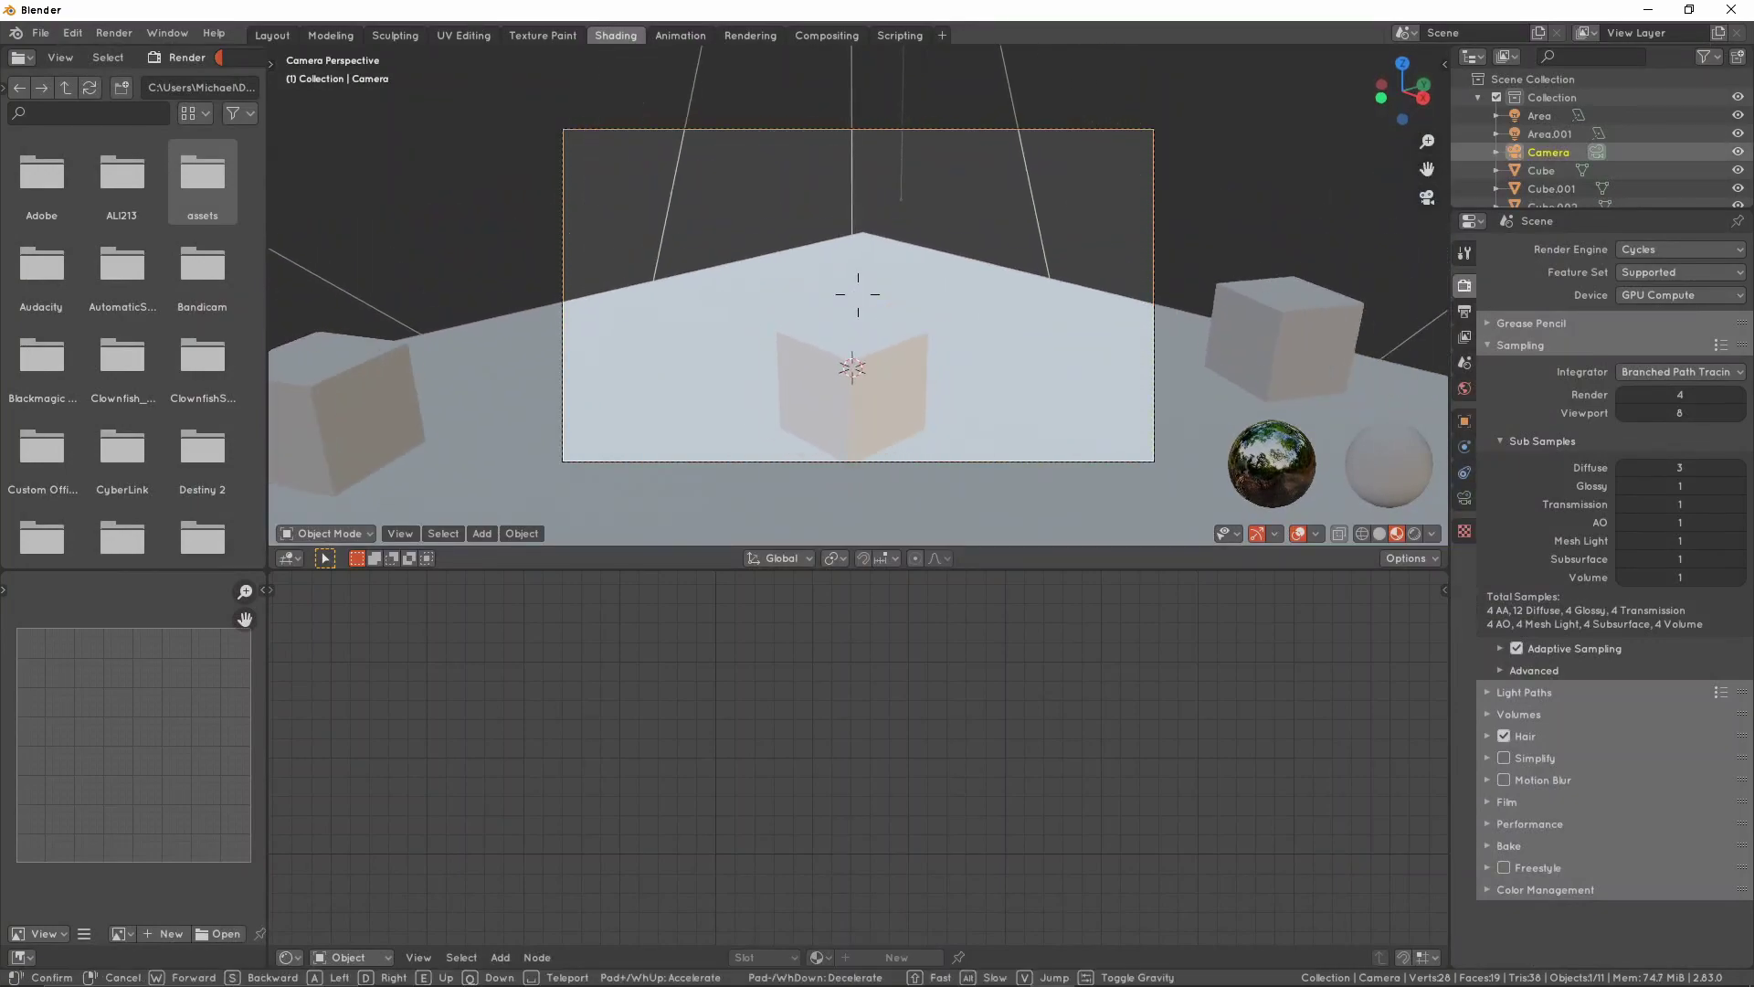
key("s")
key("w")
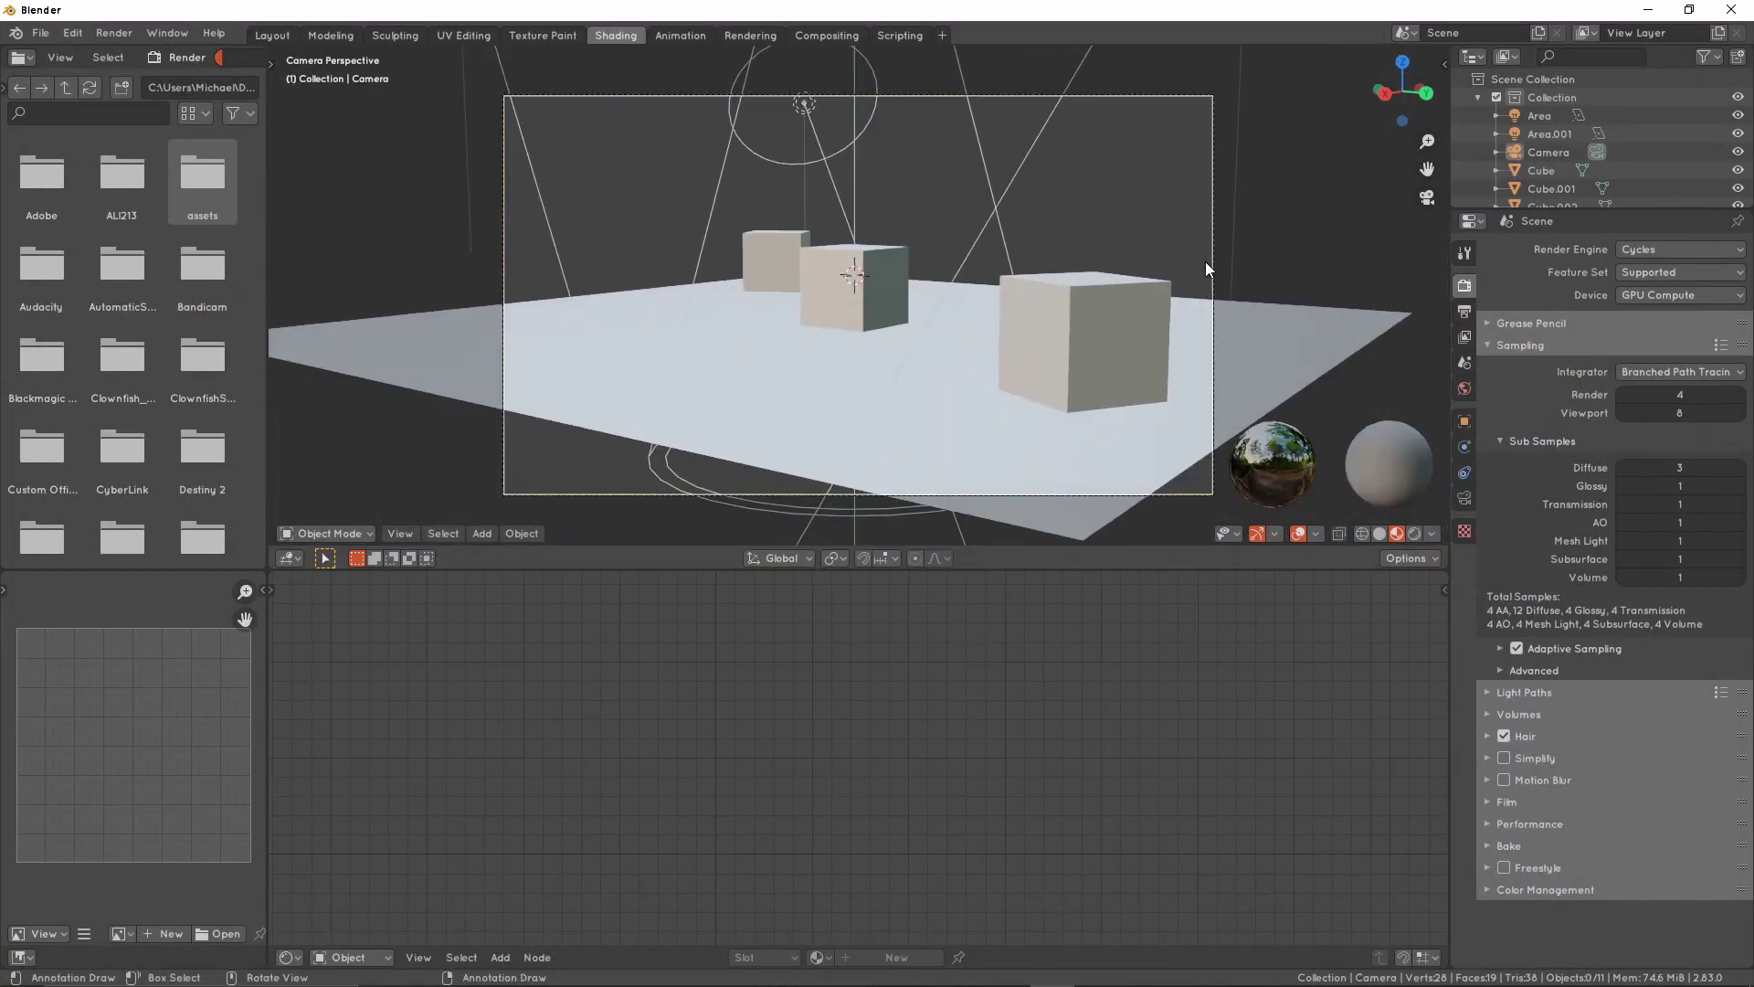
Set renders to open in the Image Editor under the temporary windows preferences
left_click(77, 35)
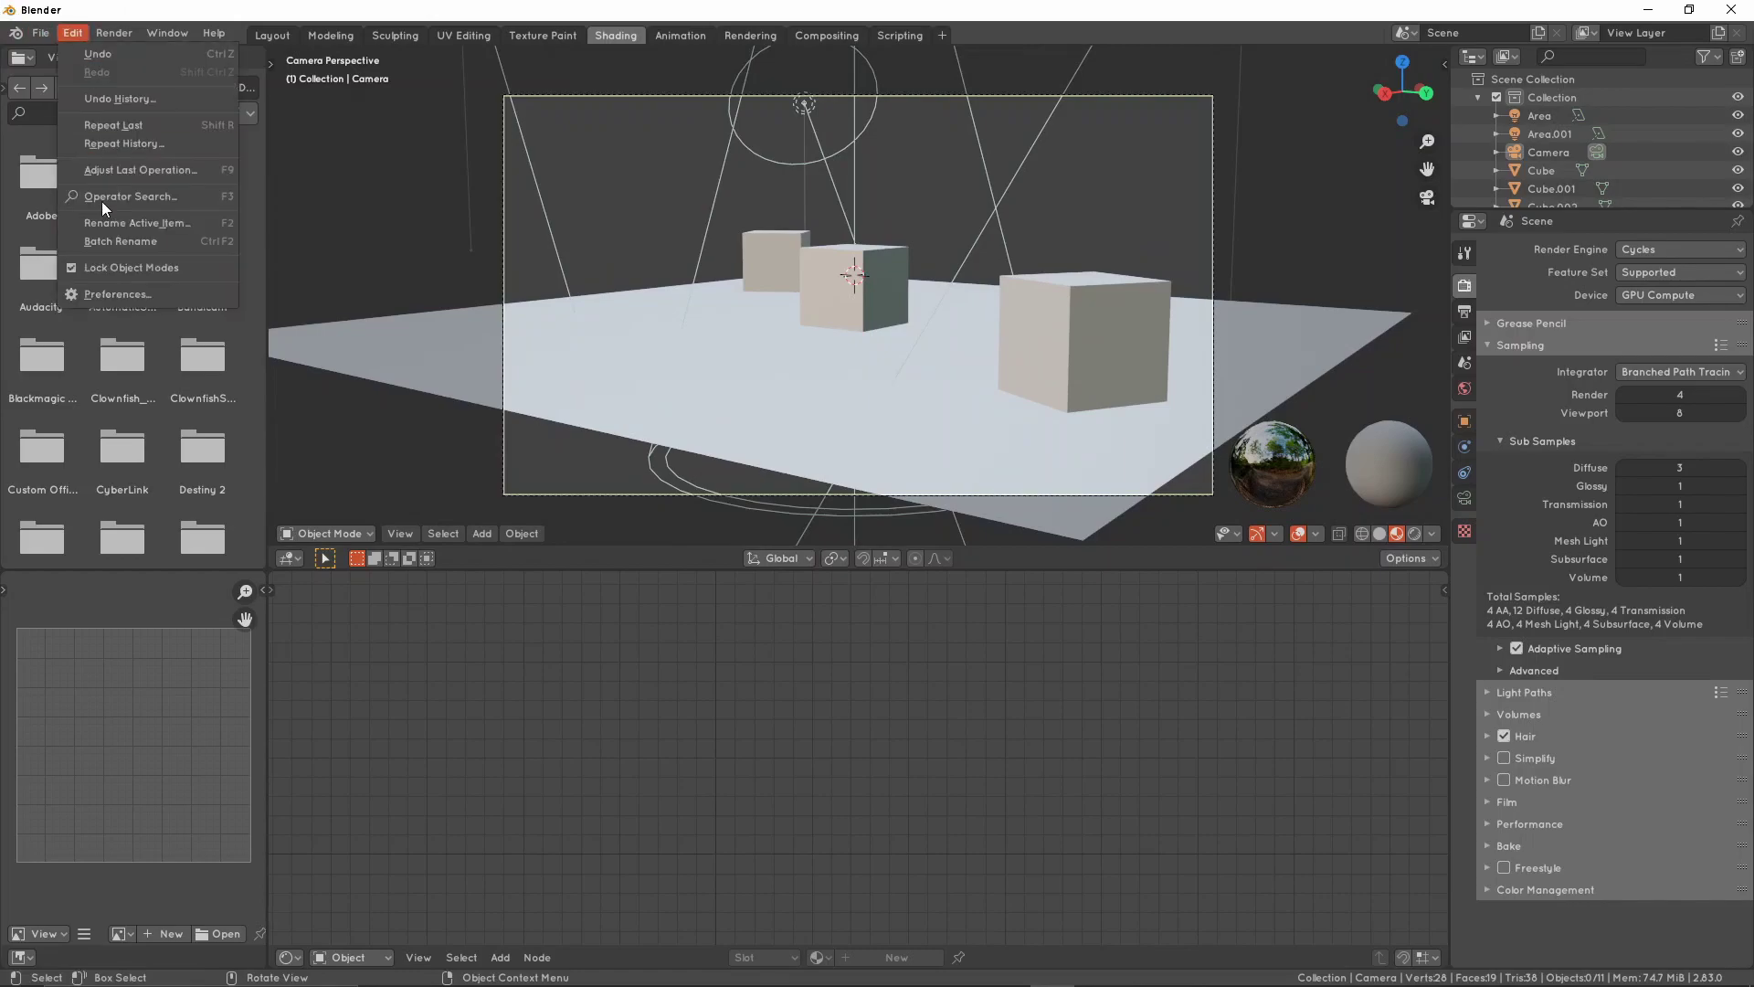
left_click(119, 294)
left_click_drag(401, 81, 969, 187)
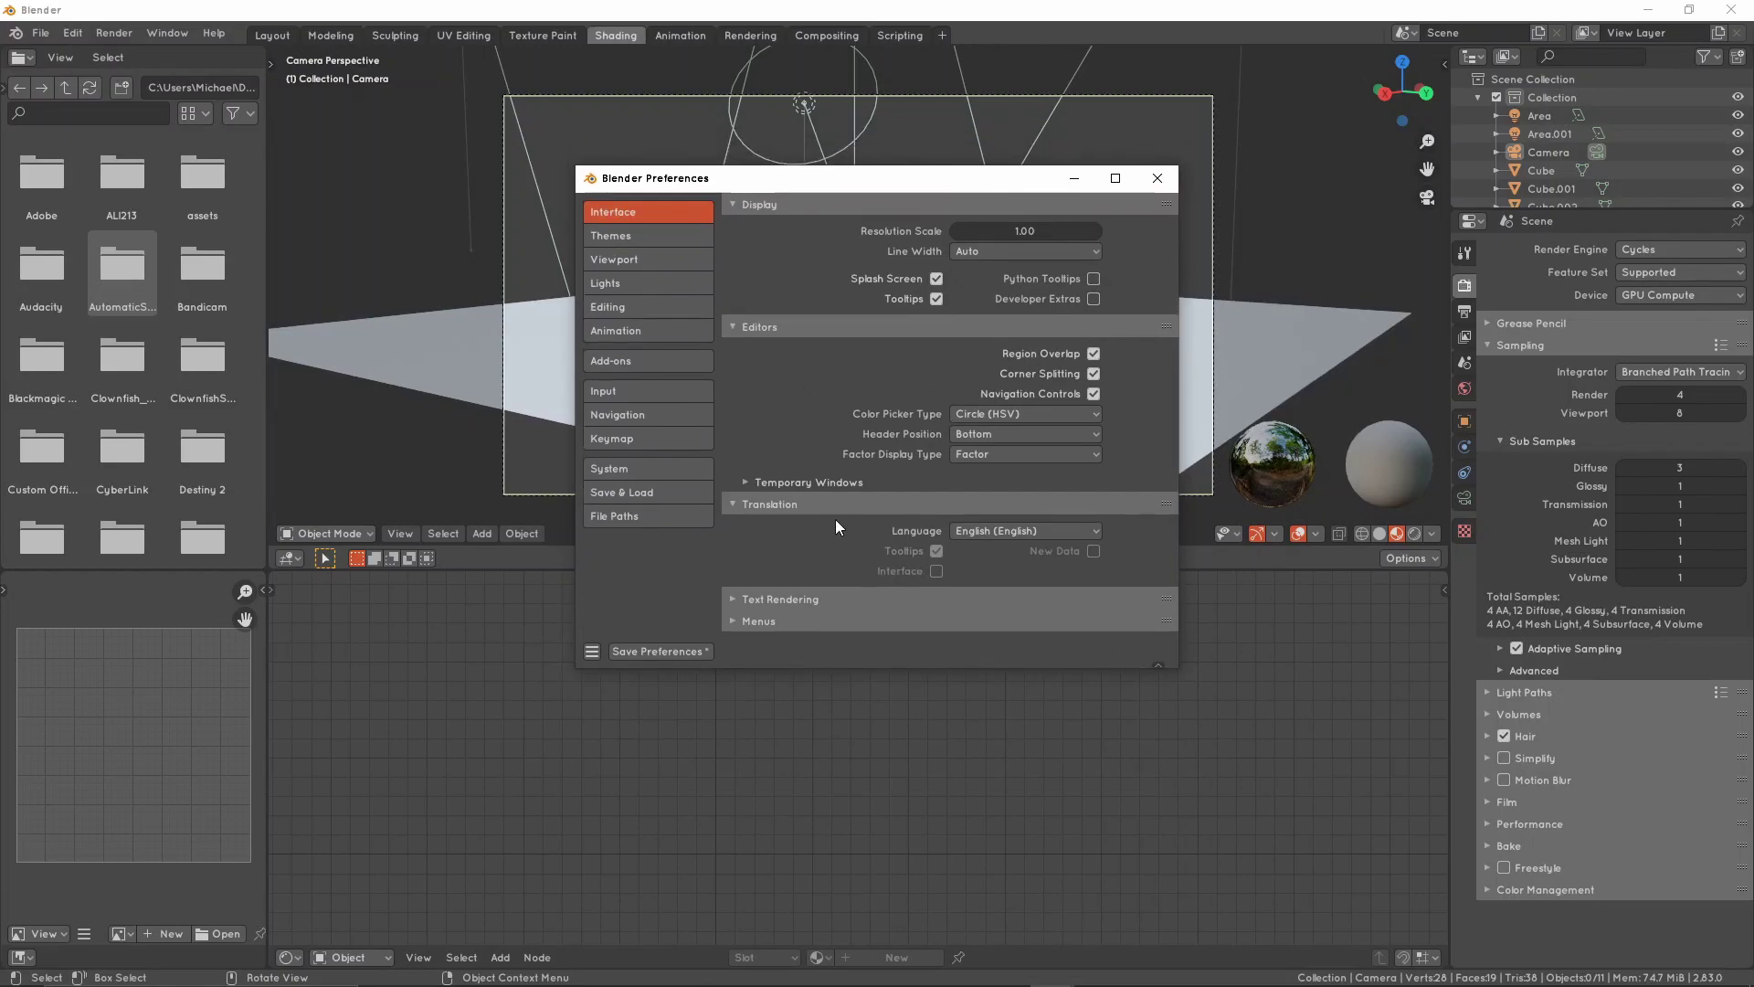
left_click(817, 478)
left_click(991, 512)
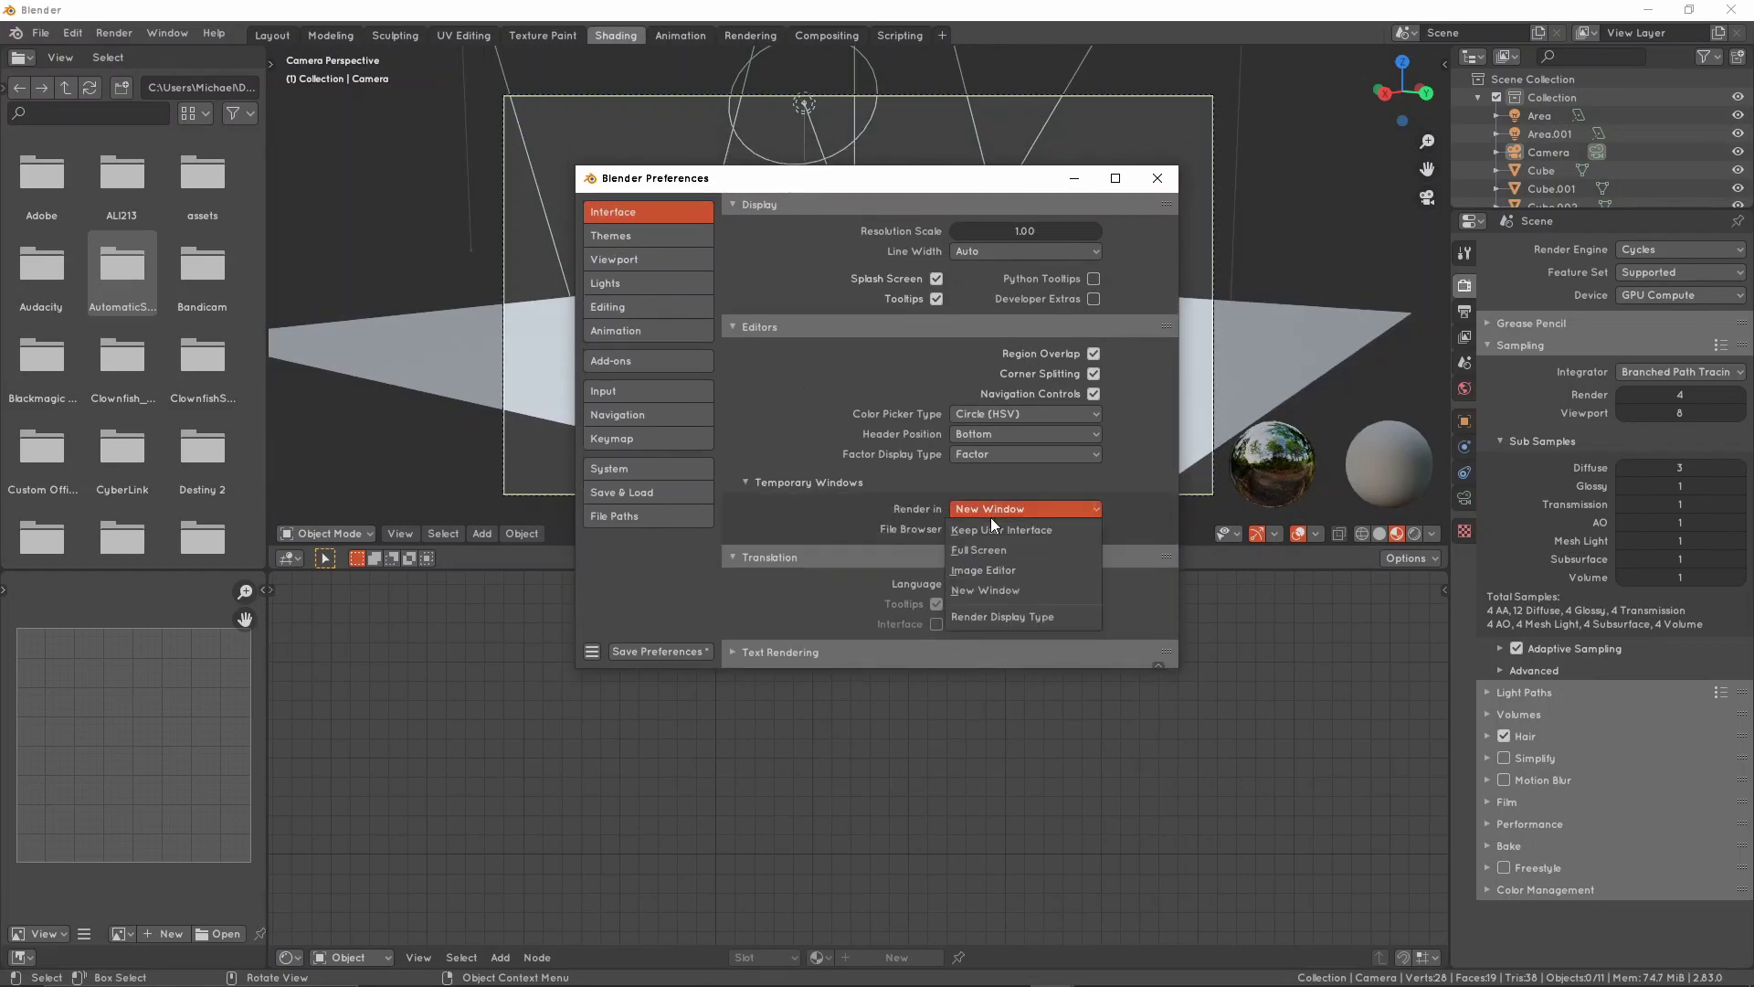
left_click(1003, 568)
left_click(1157, 177)
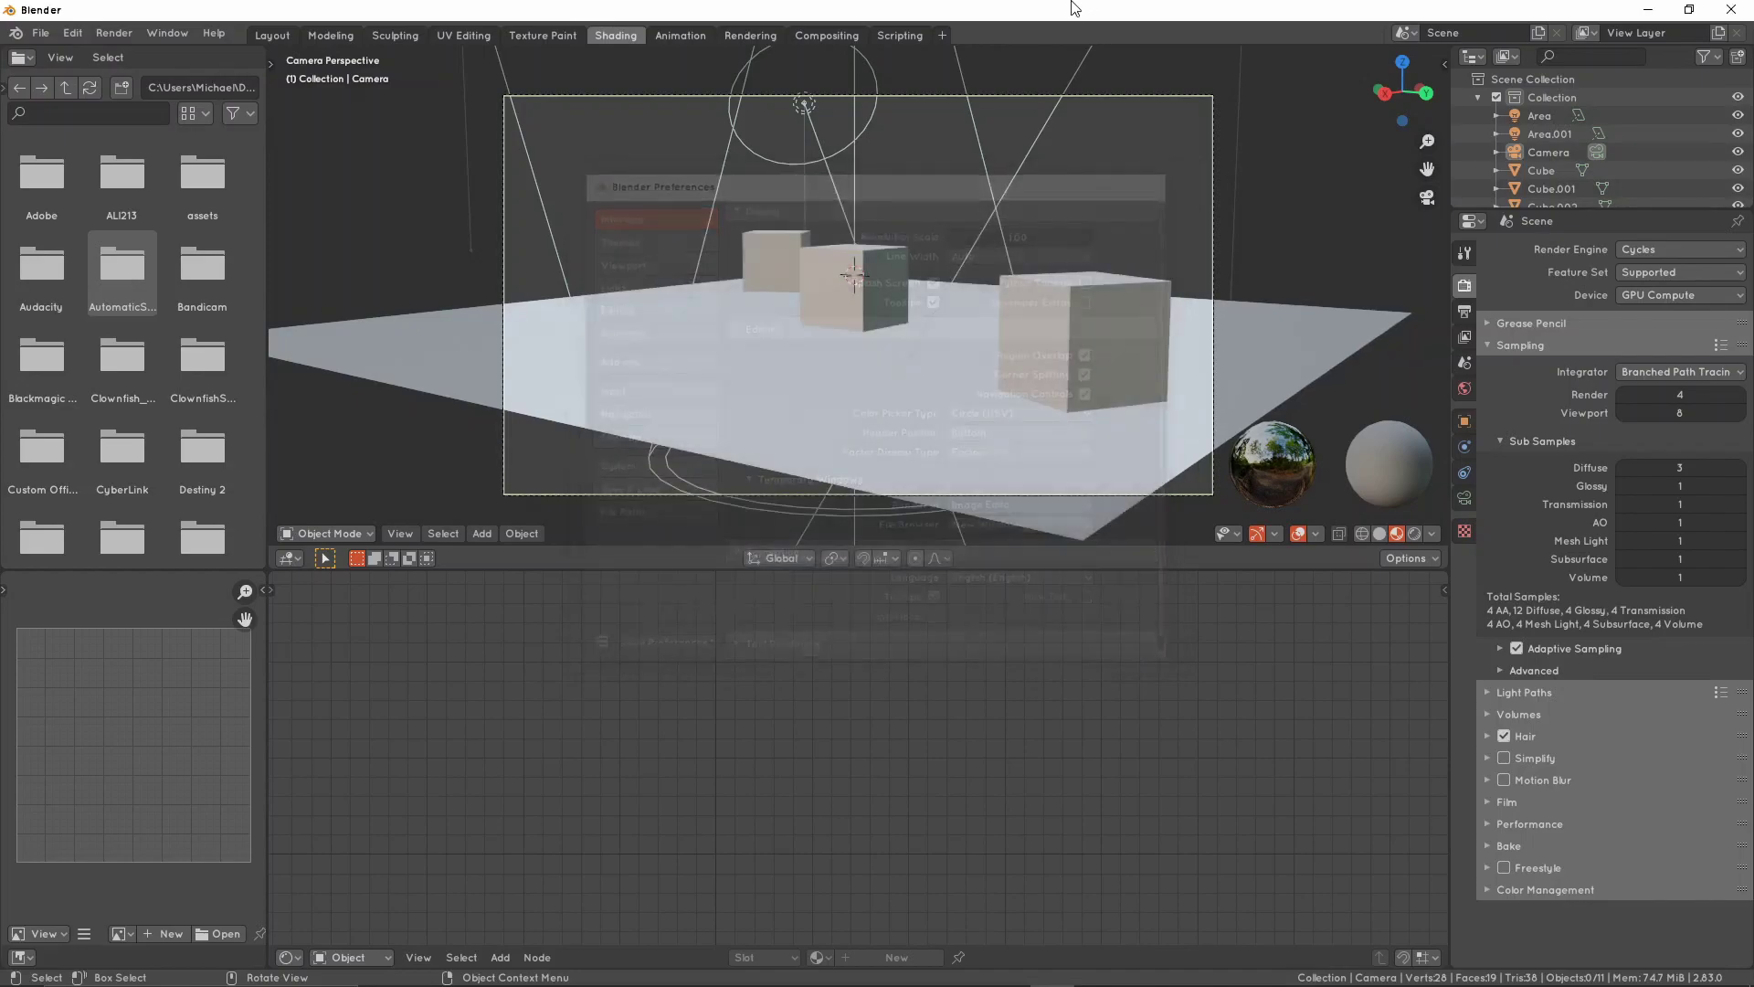
Render the image, set the small image editor to Viewer Node, and render again in the large viewport area
key("F12")
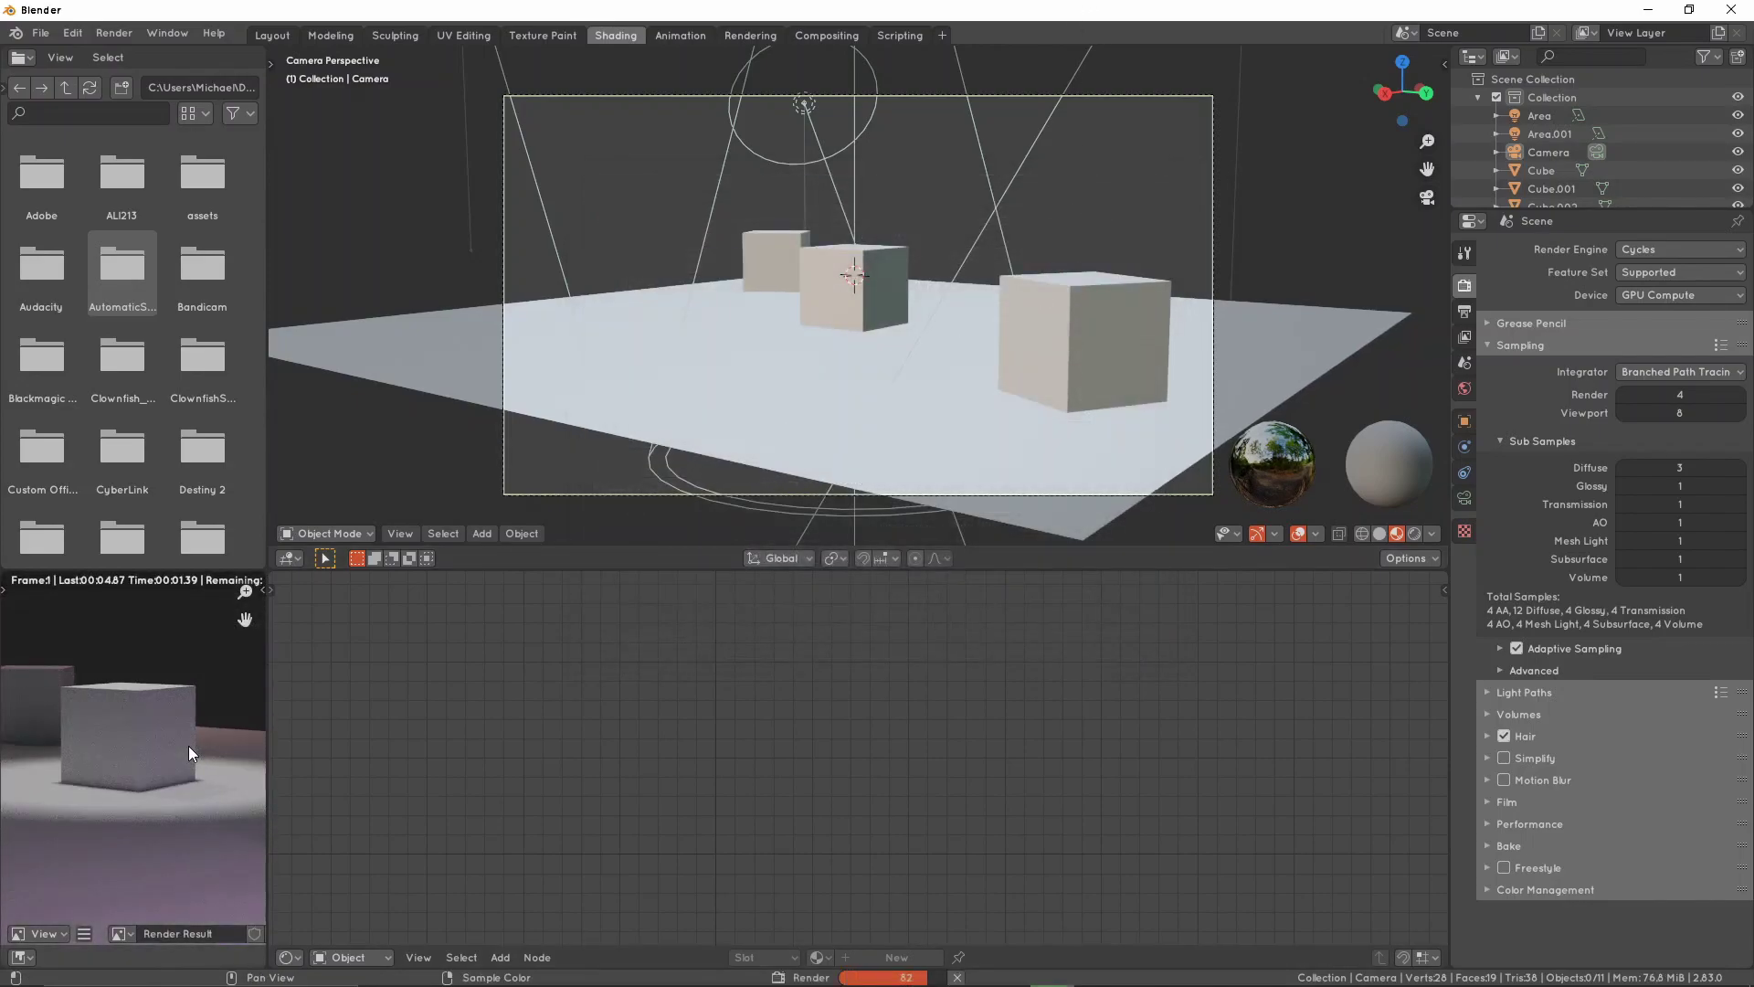
scroll(188, 746, "down", 5)
left_click(120, 933)
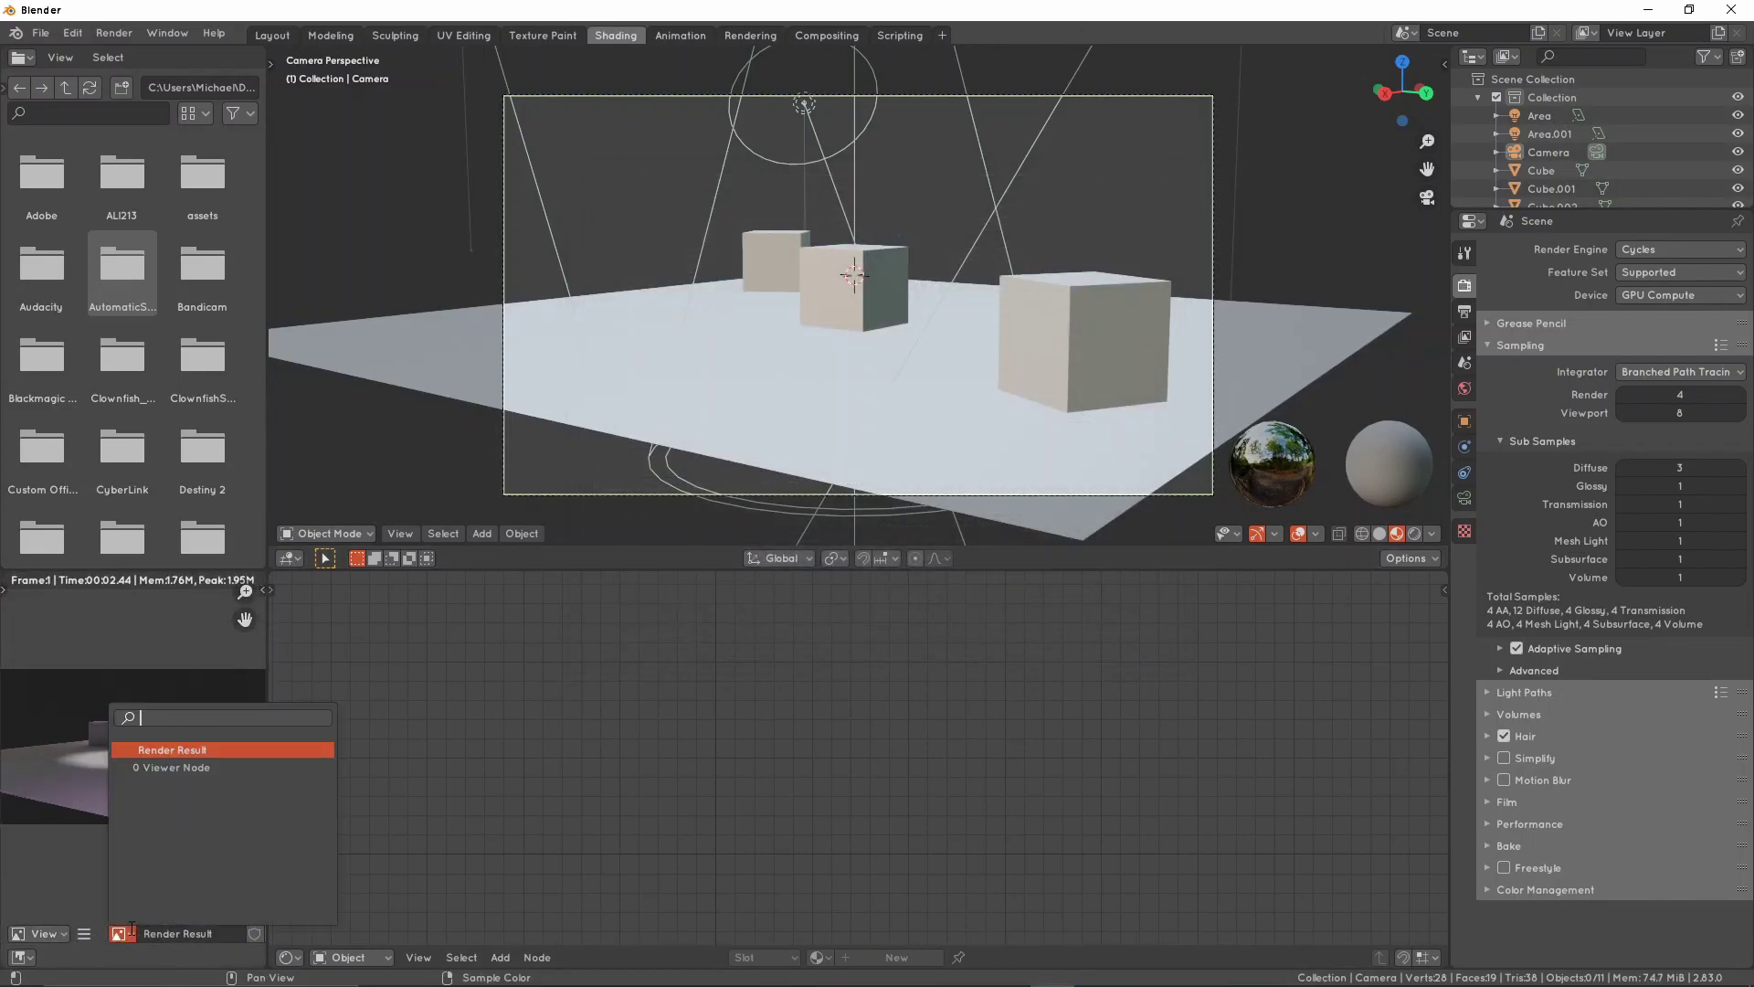
left_click(169, 769)
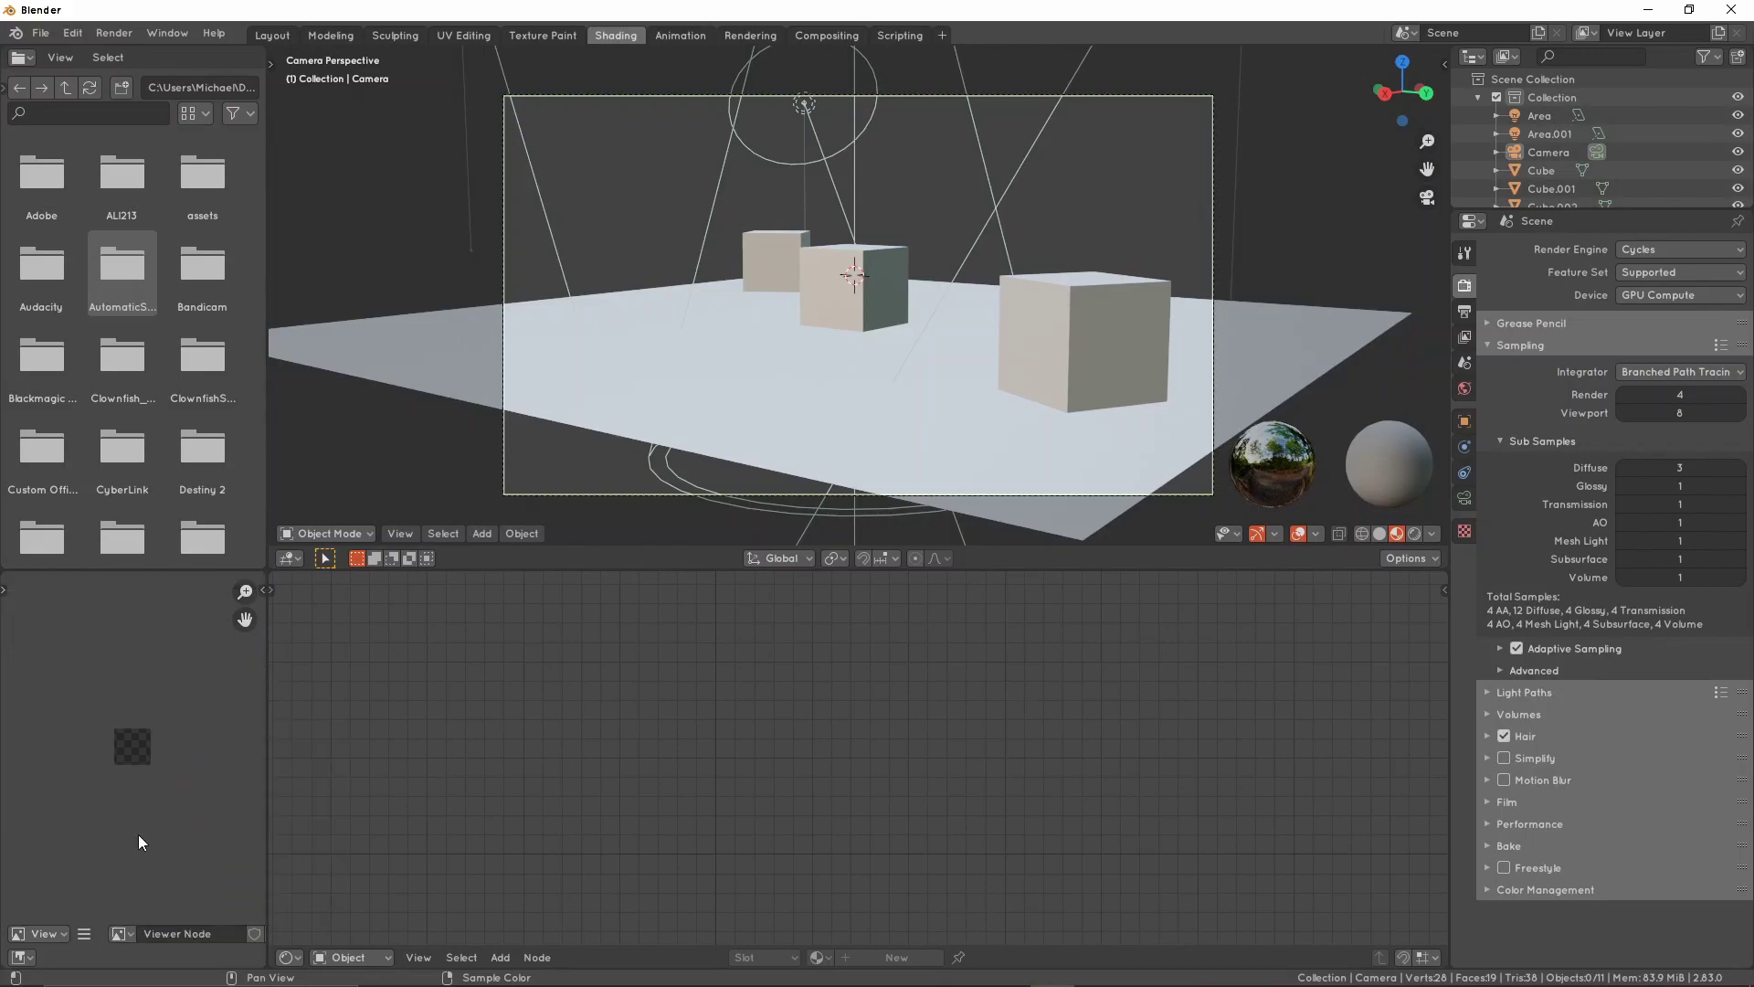
scroll(134, 754, "up", 8)
key("F12")
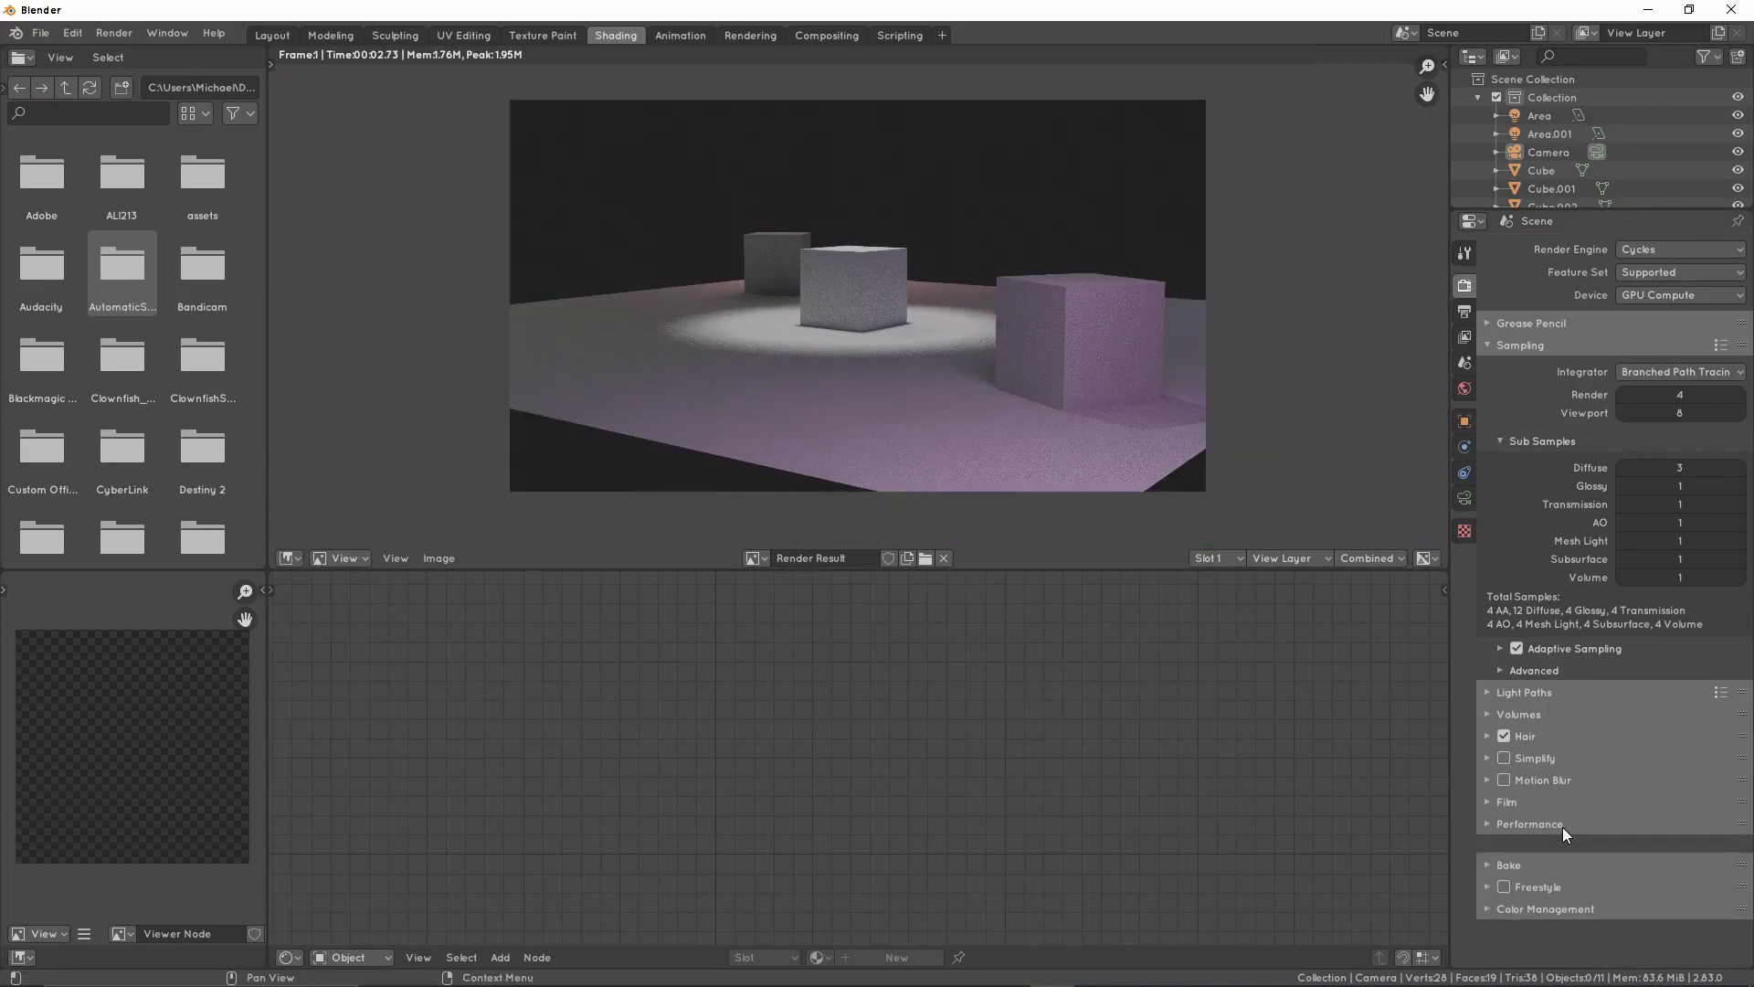
Expand the Performance section of the render settings to examine the tile sizes
left_click(1465, 312)
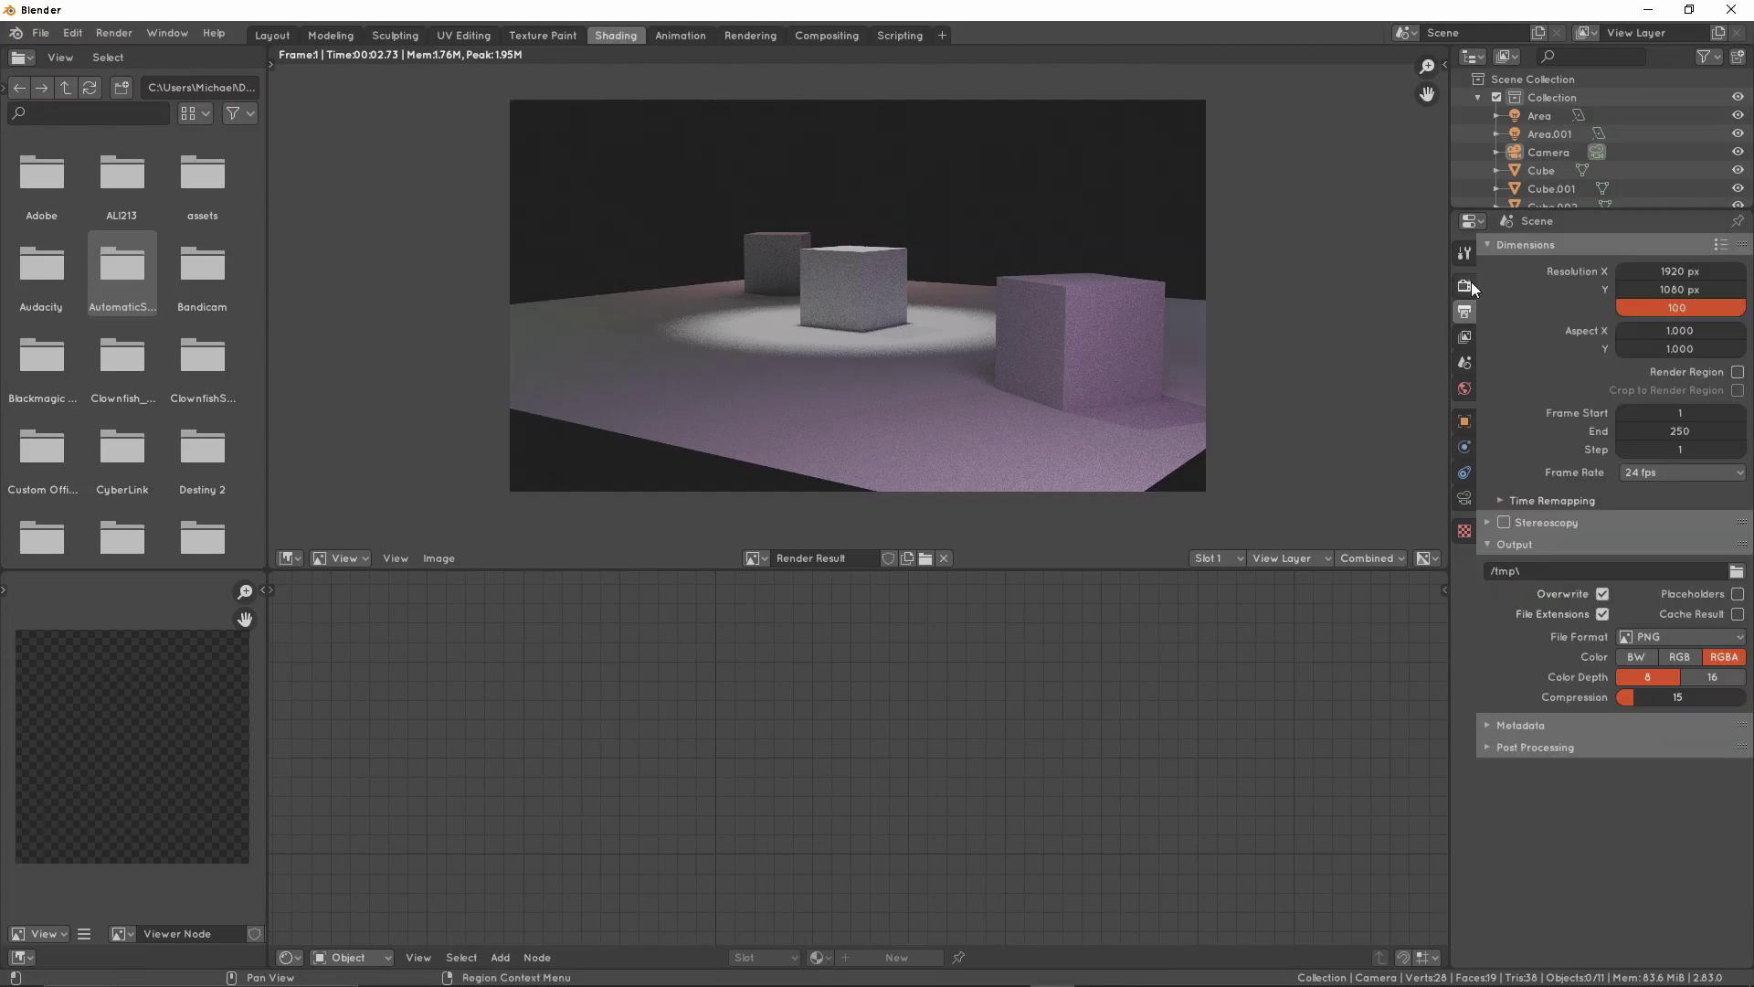
left_click(1466, 287)
left_click(1581, 823)
scroll(1626, 731, "down", 8)
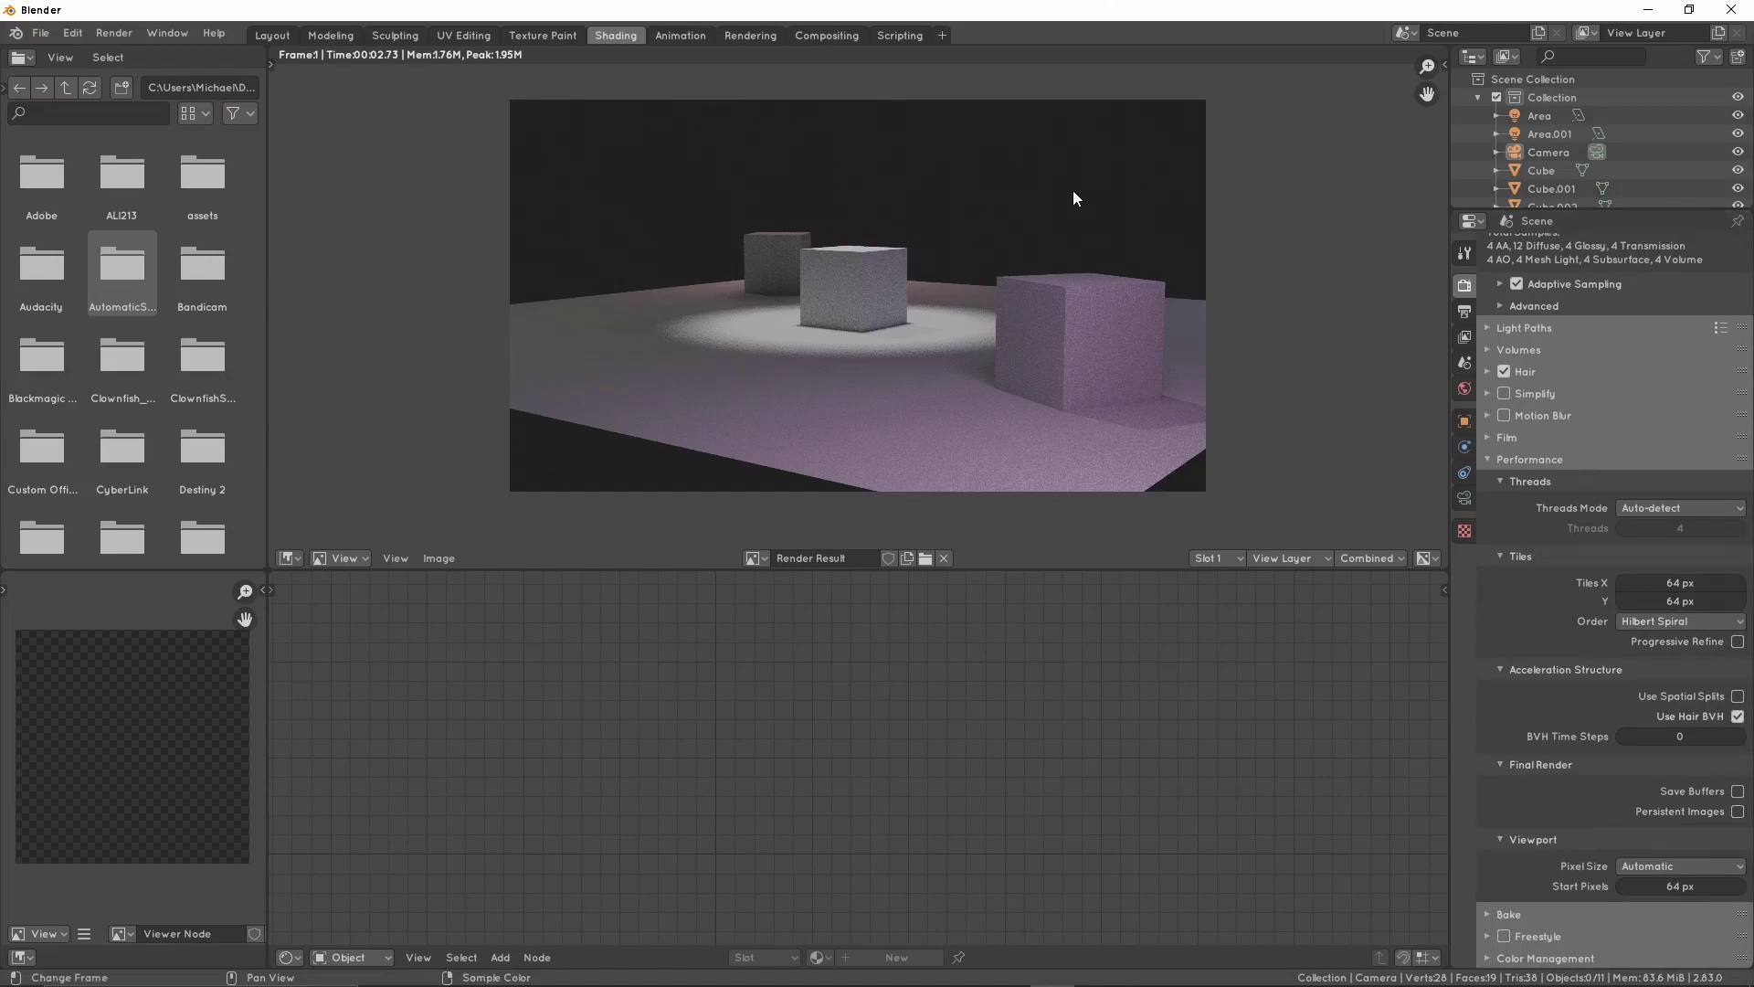
Find the Auto Tile Size add-on in the preferences with the search "auto" and enable it
left_click(73, 33)
left_click(163, 296)
left_click_drag(408, 78, 983, 238)
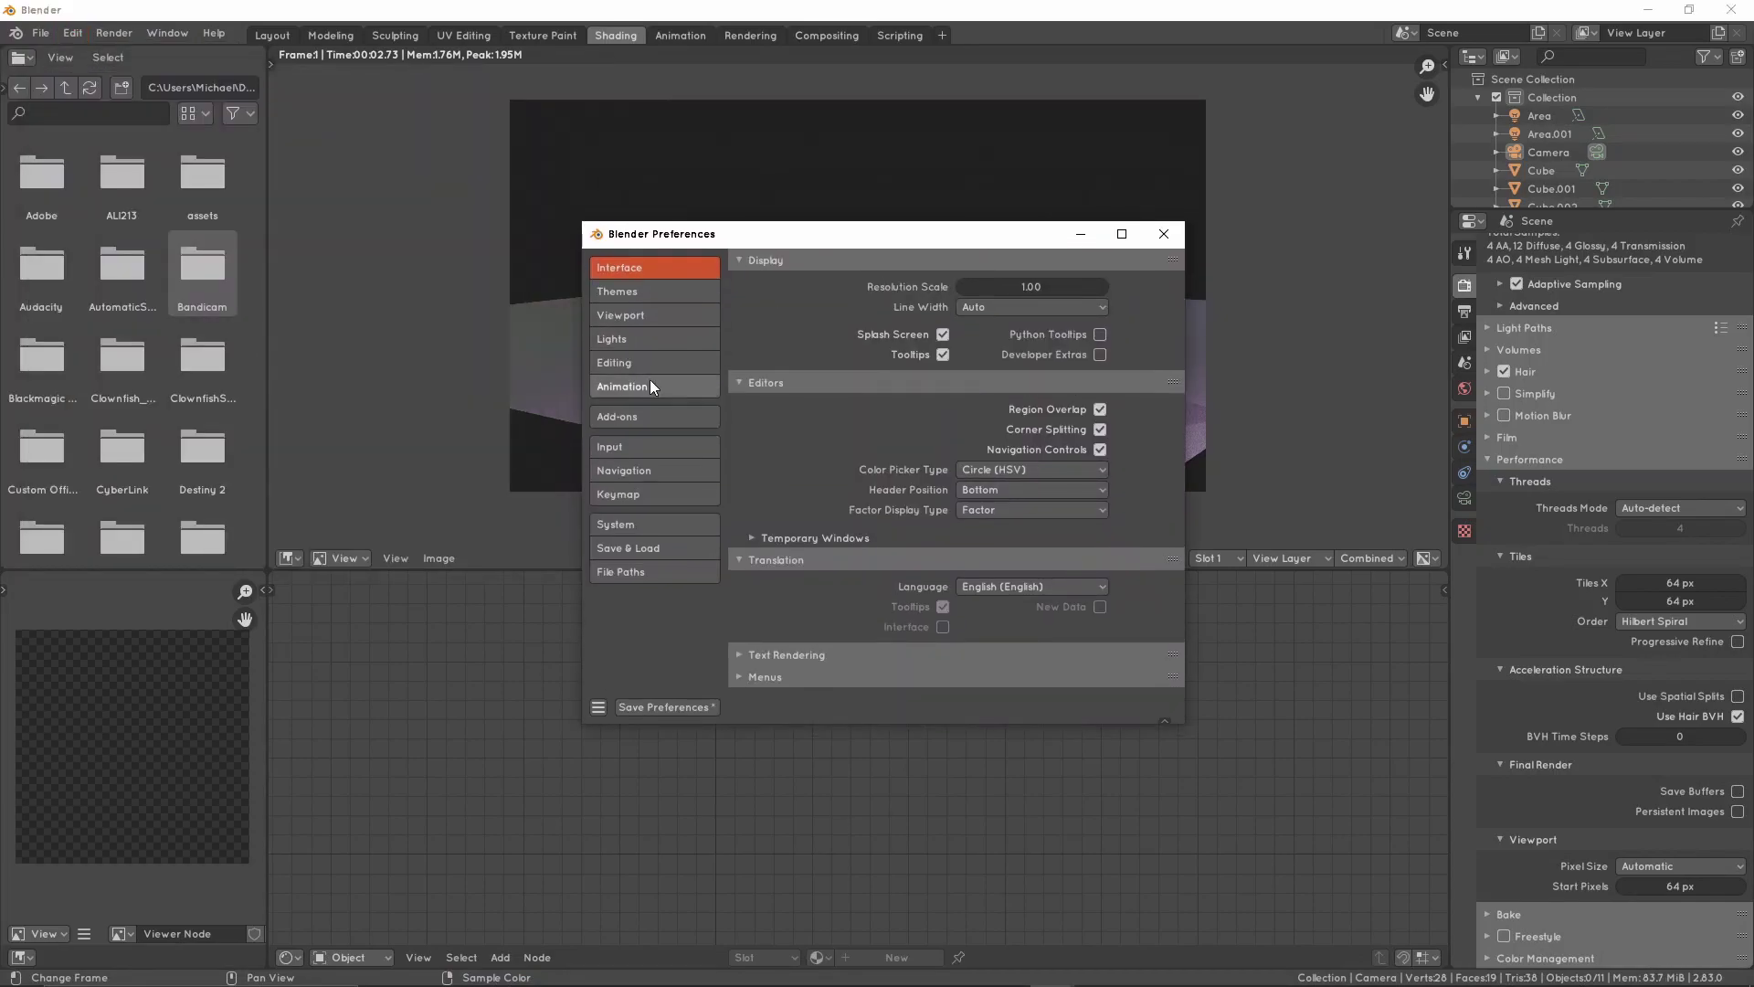
left_click(639, 420)
left_click(1068, 286)
type("auto")
left_click(869, 509)
left_click(766, 404)
left_click(1164, 235)
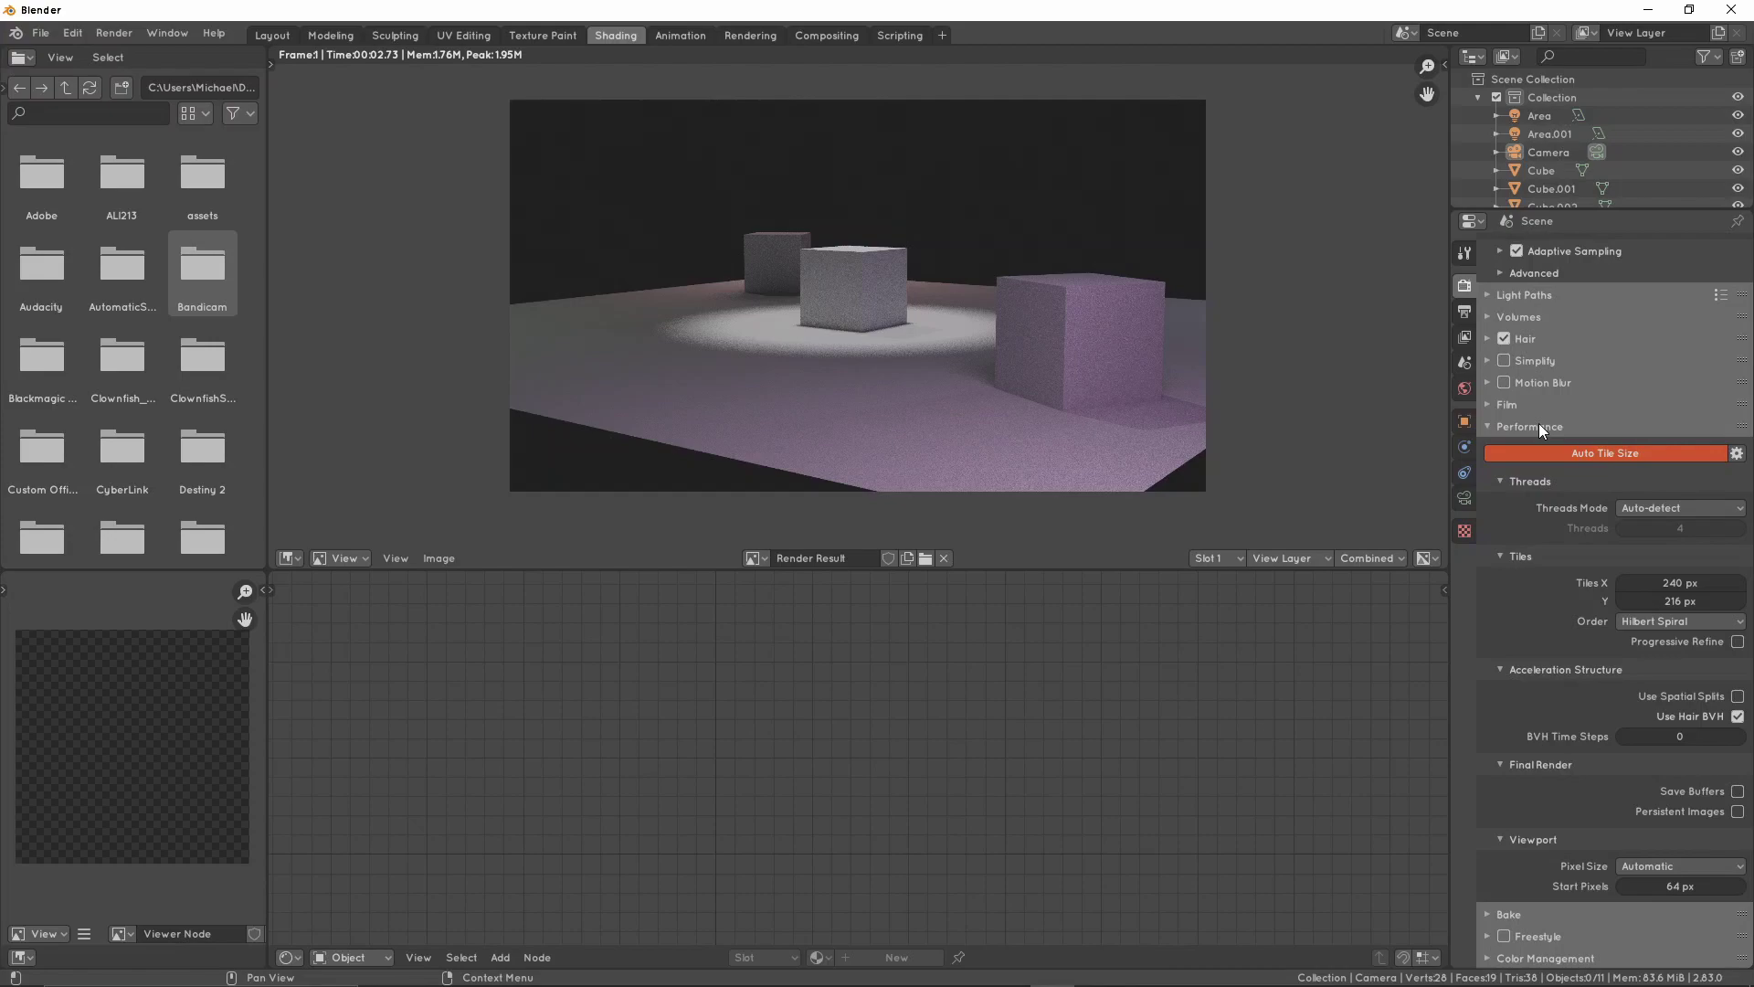
Switch the render device to CPU and back to GPU Compute, checking the automatic tile size
scroll(1616, 535, "up", 8)
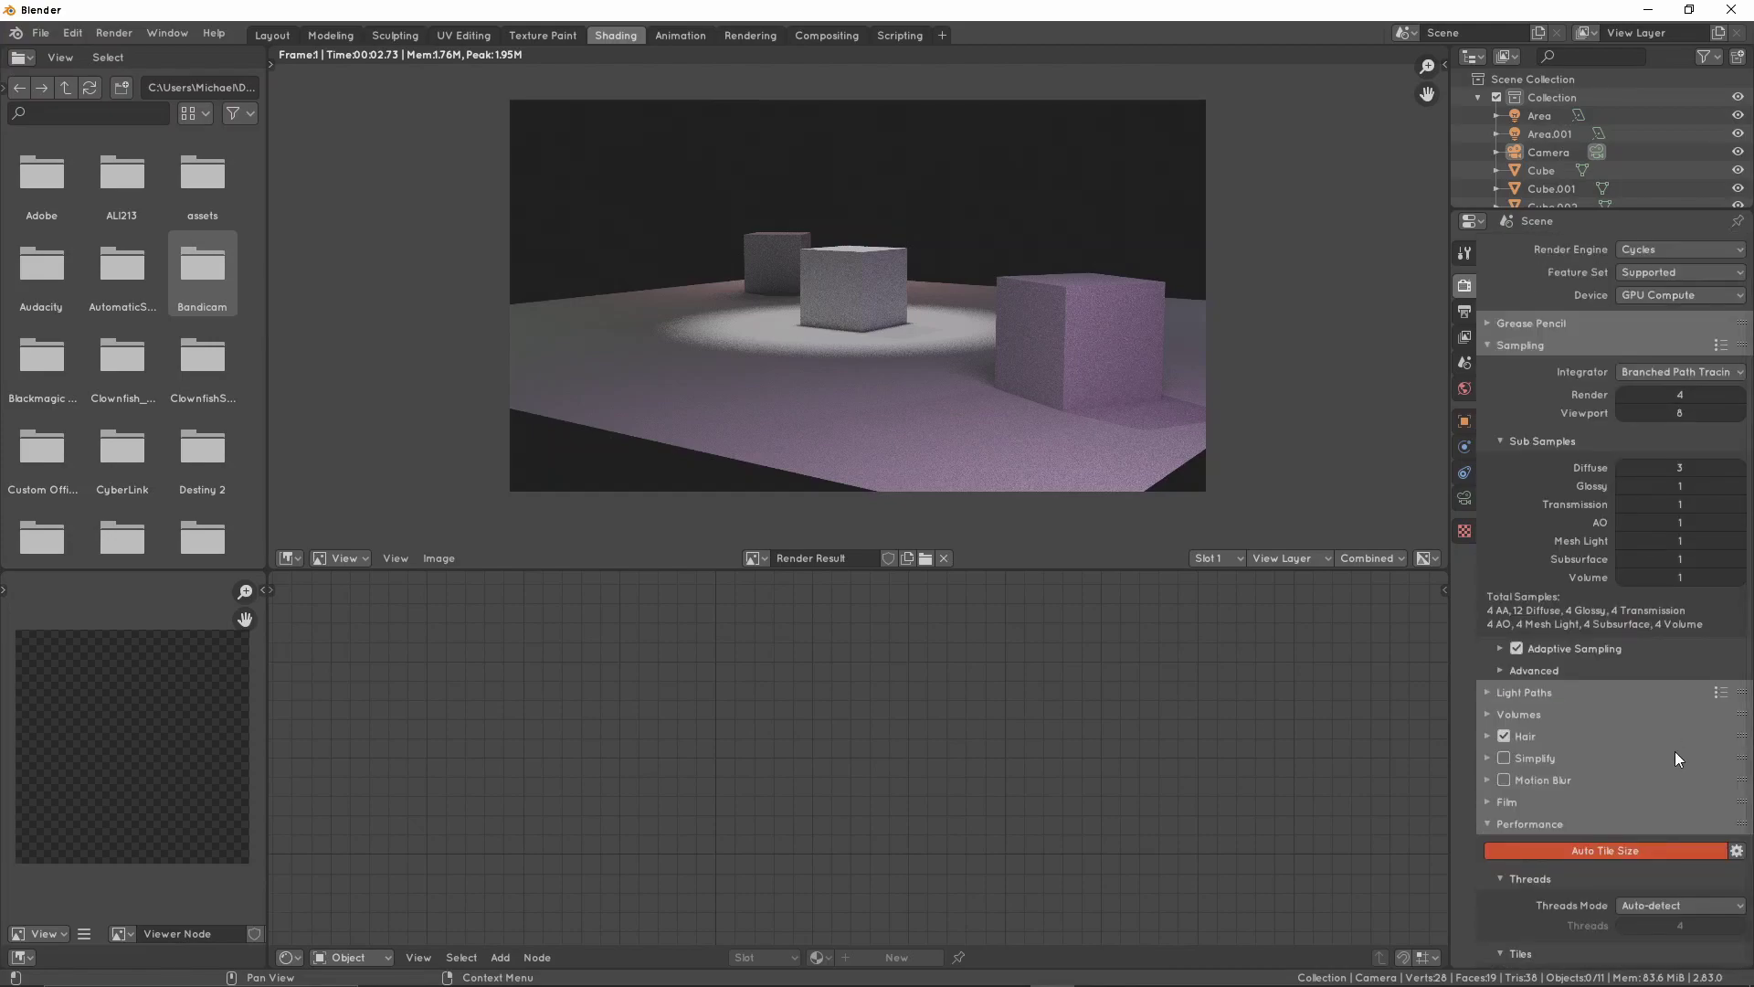
scroll(1648, 550, "down", 8)
scroll(1670, 611, "up", 8)
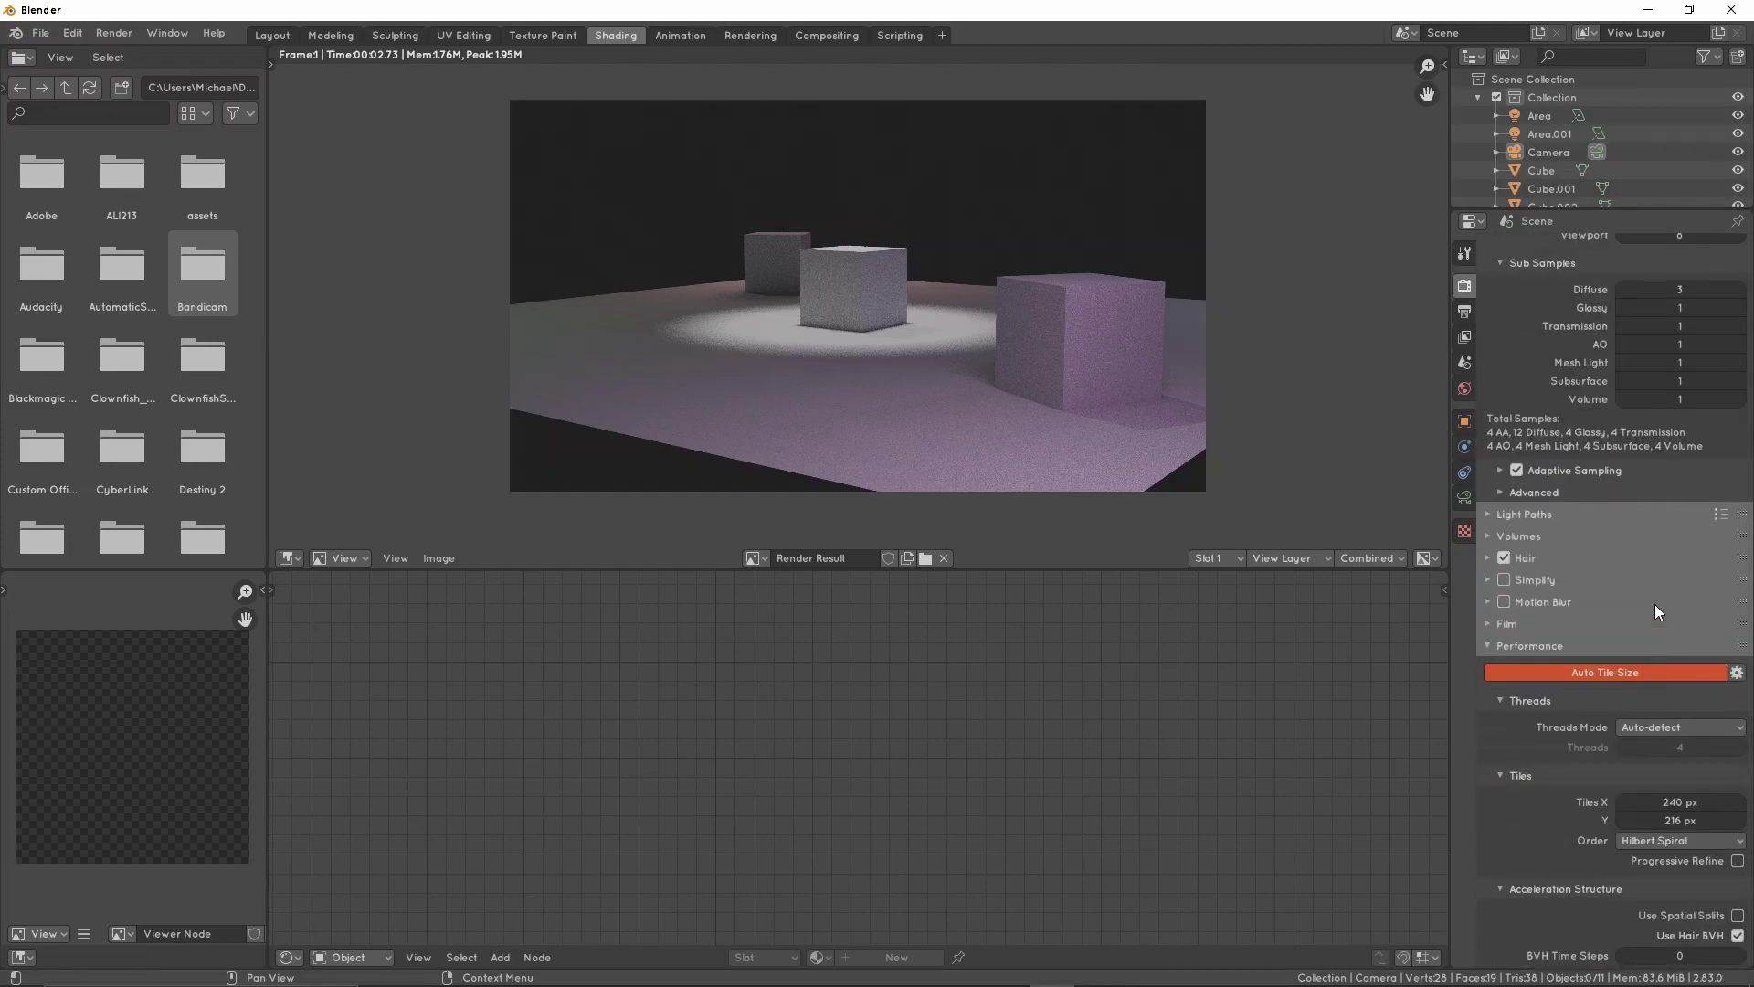
left_click(1658, 298)
left_click(1663, 313)
scroll(1605, 671, "down", 11)
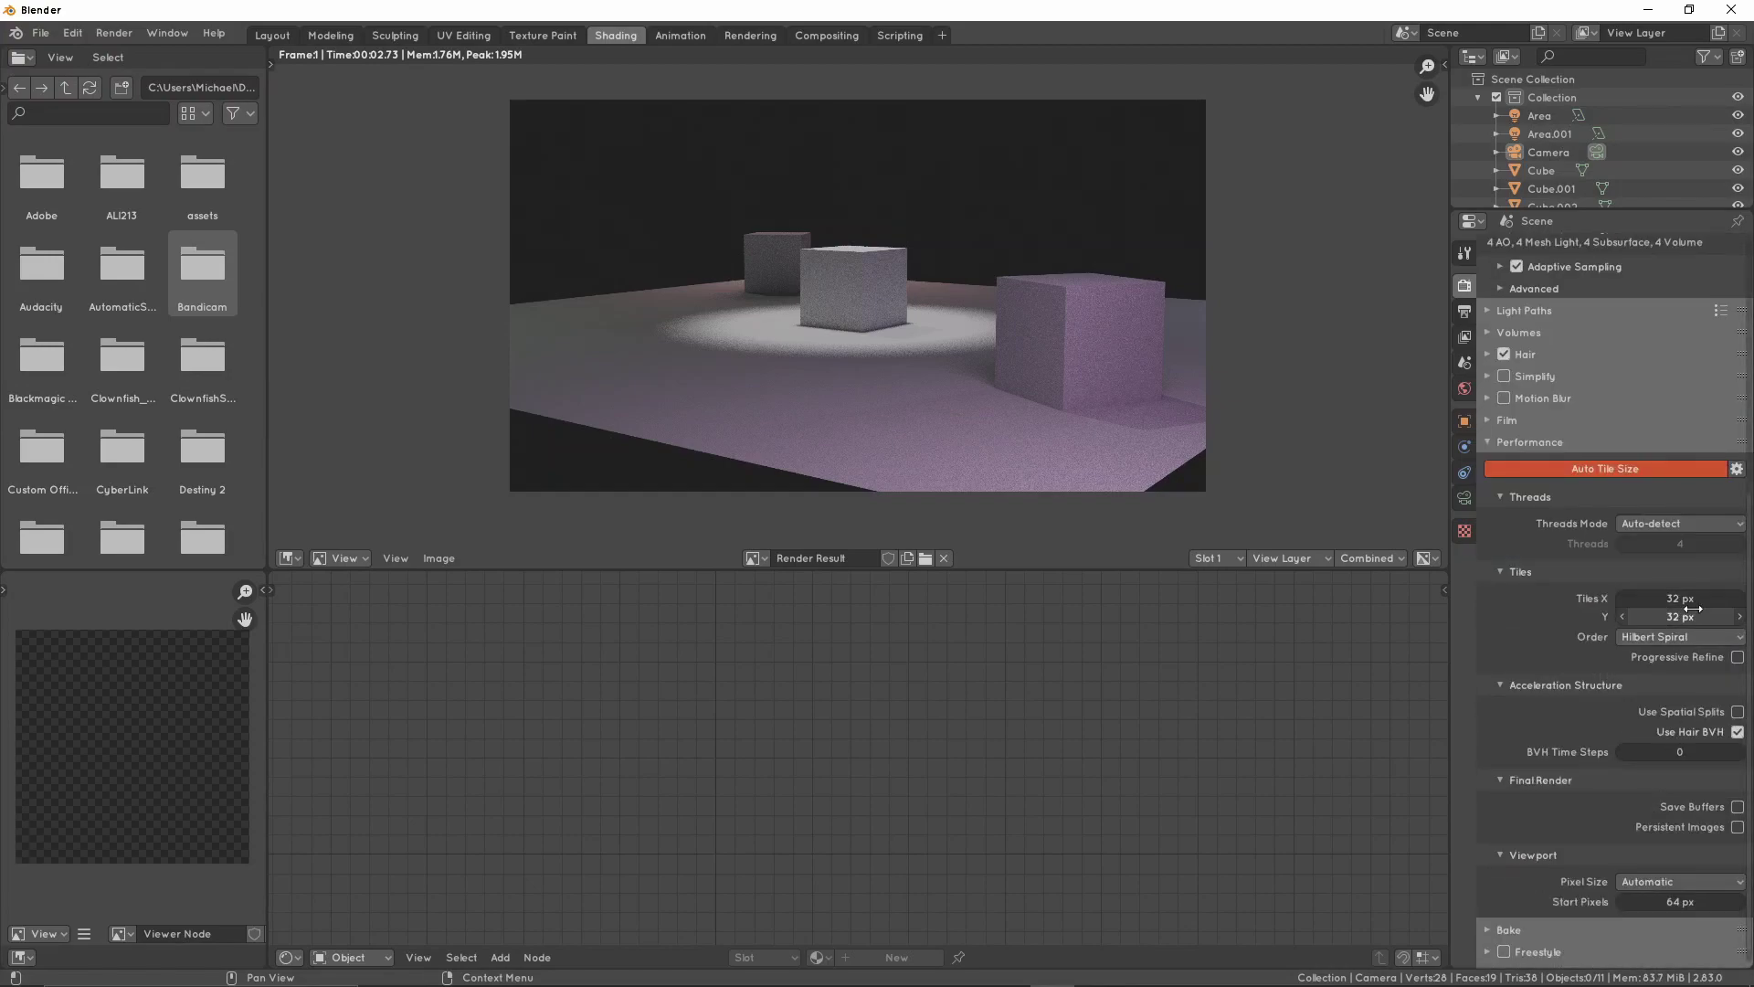
scroll(1663, 635, "up", 5)
scroll(1663, 632, "up", 6)
left_click(1689, 288)
left_click(1682, 341)
Collapse the Performance settings and render the image with the automatic tile size
scroll(1670, 711, "down", 11)
left_click(1568, 425)
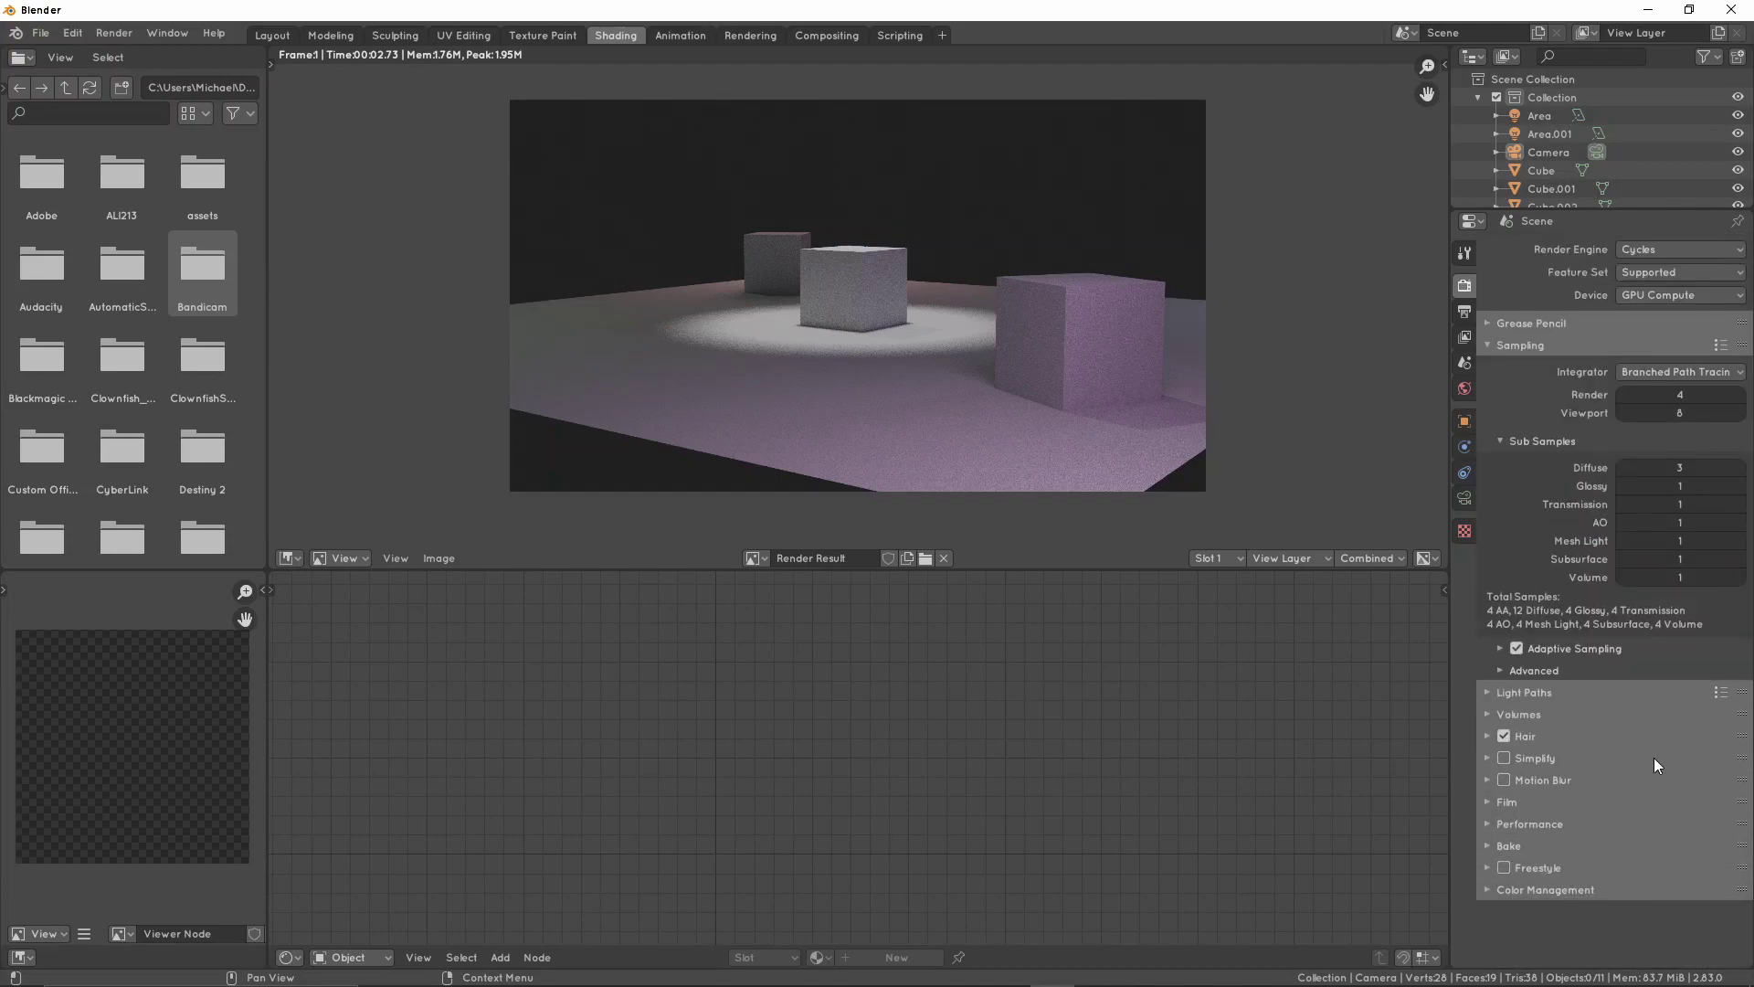
key("F12")
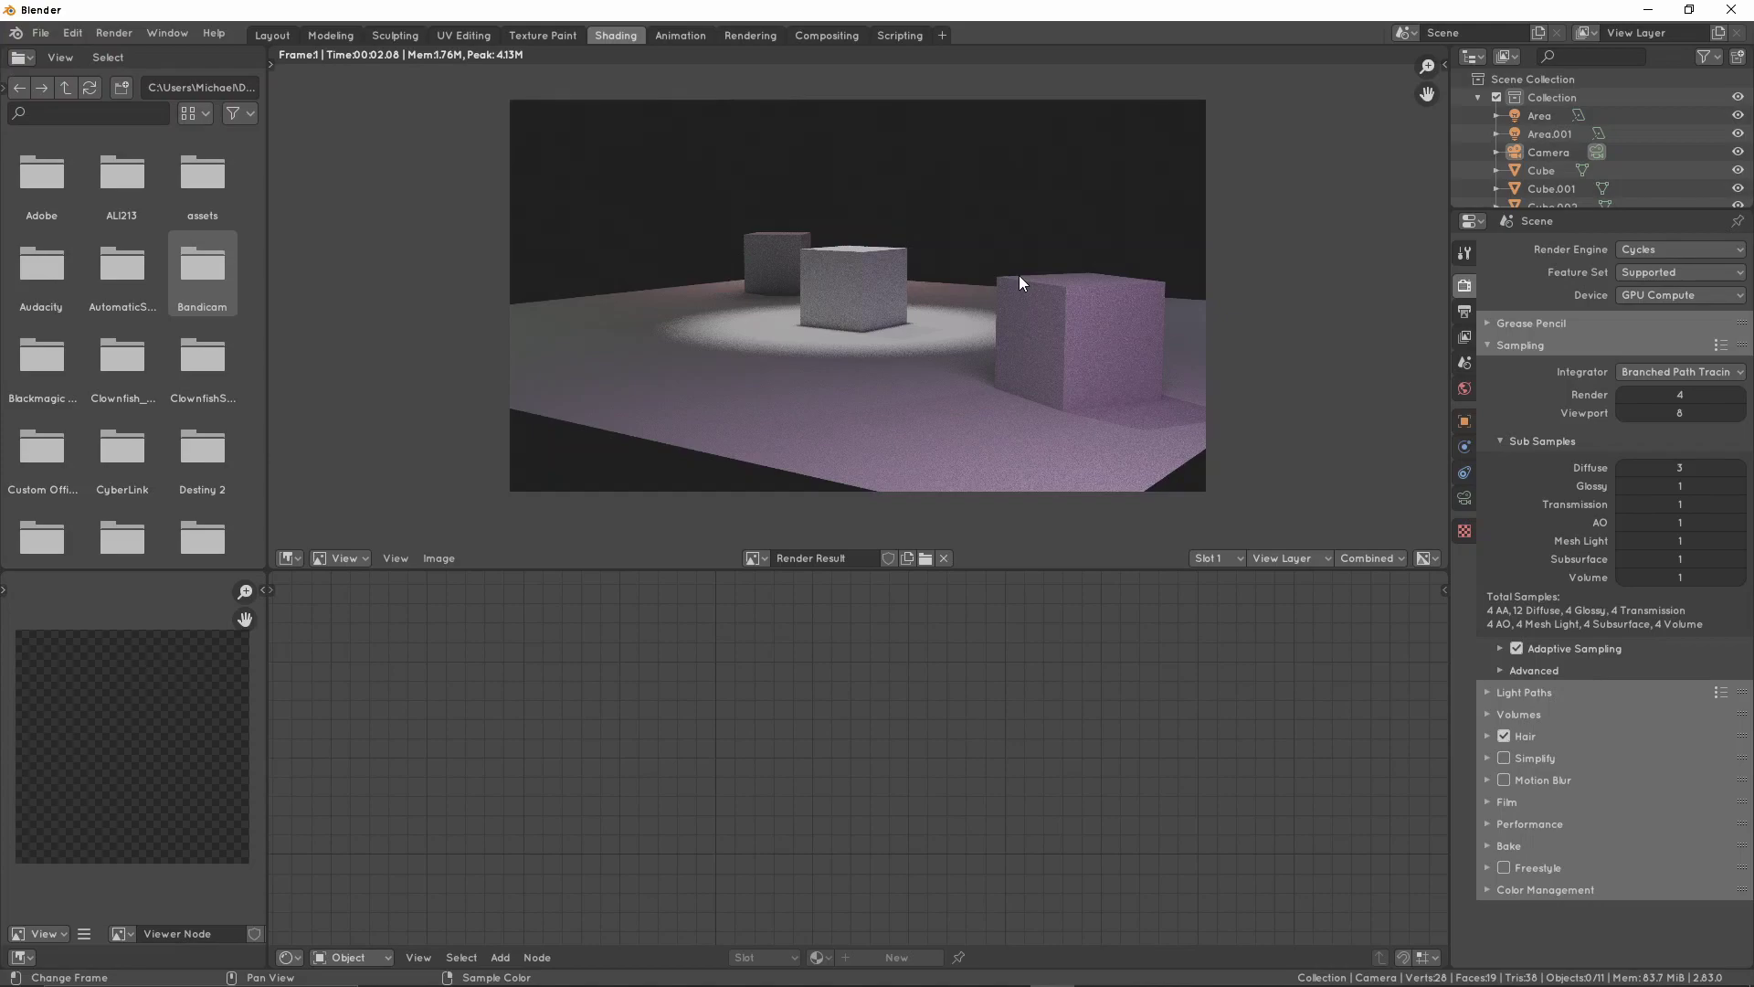
Raise the render samples to 8 and render the image again
left_click(1742, 400)
left_click(1741, 399)
left_click(1742, 399)
left_click(1742, 399)
key("F12")
key("Escape")
Open the Rendering workspace to inspect the finished render at a larger size
left_click(749, 34)
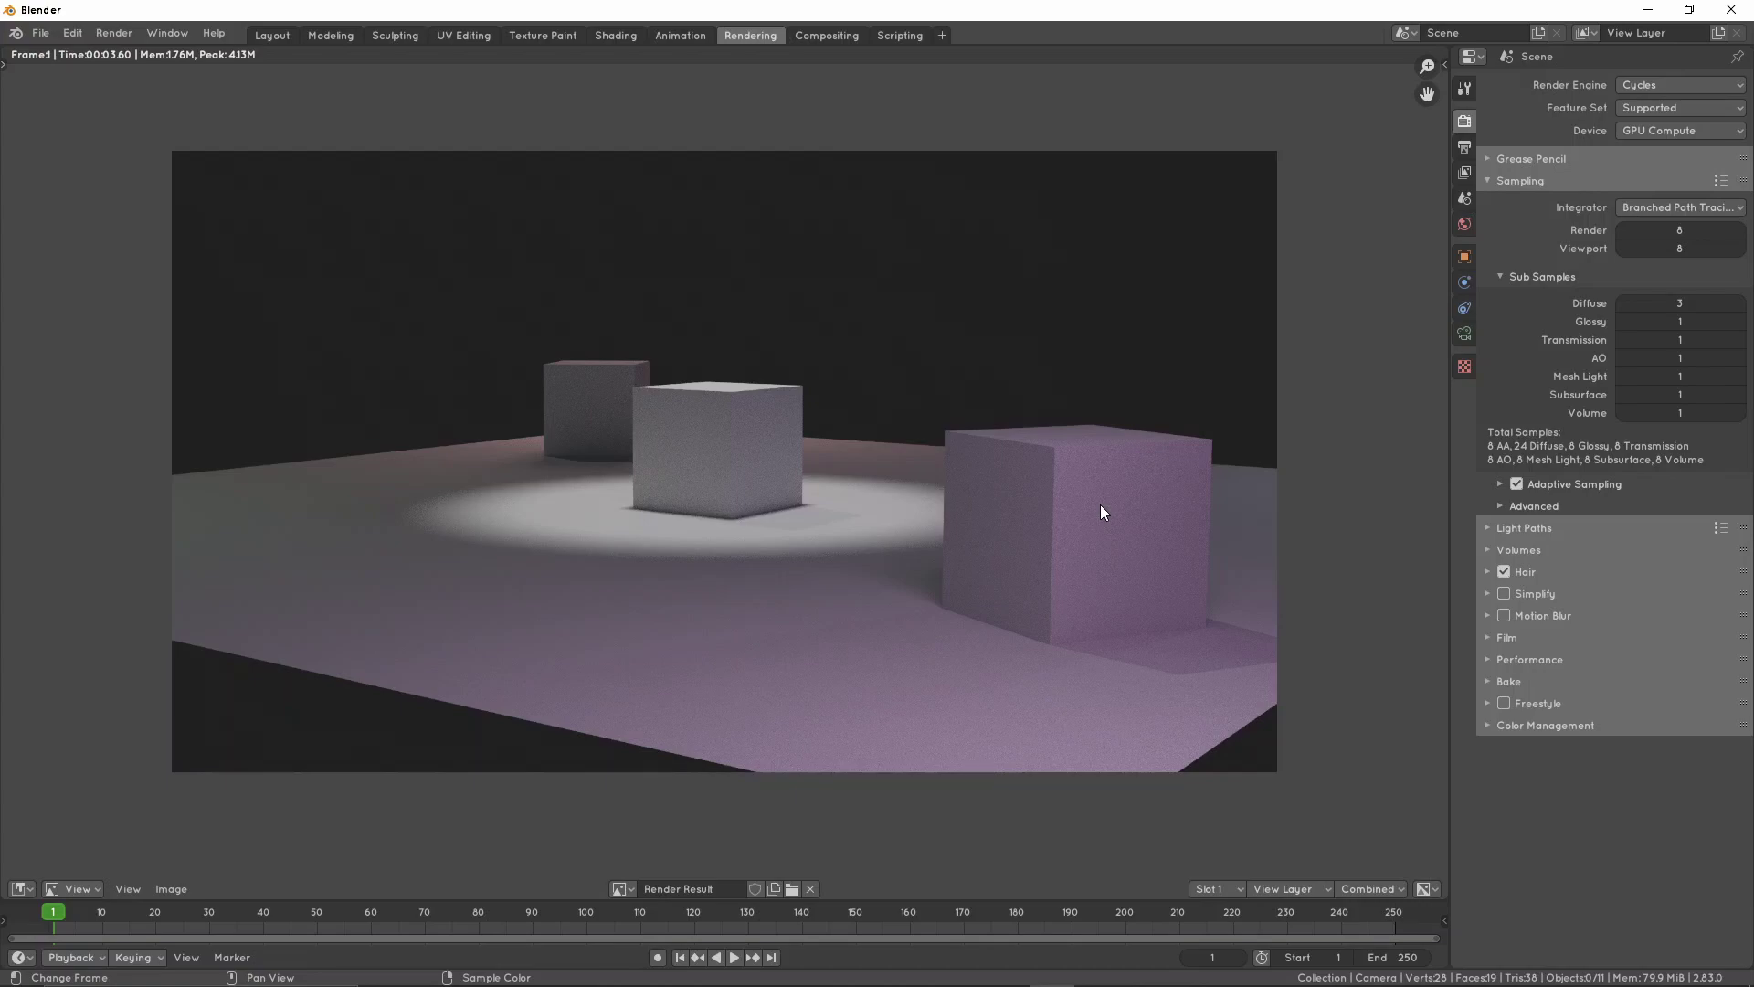
left_click(1554, 503)
left_click(1559, 501)
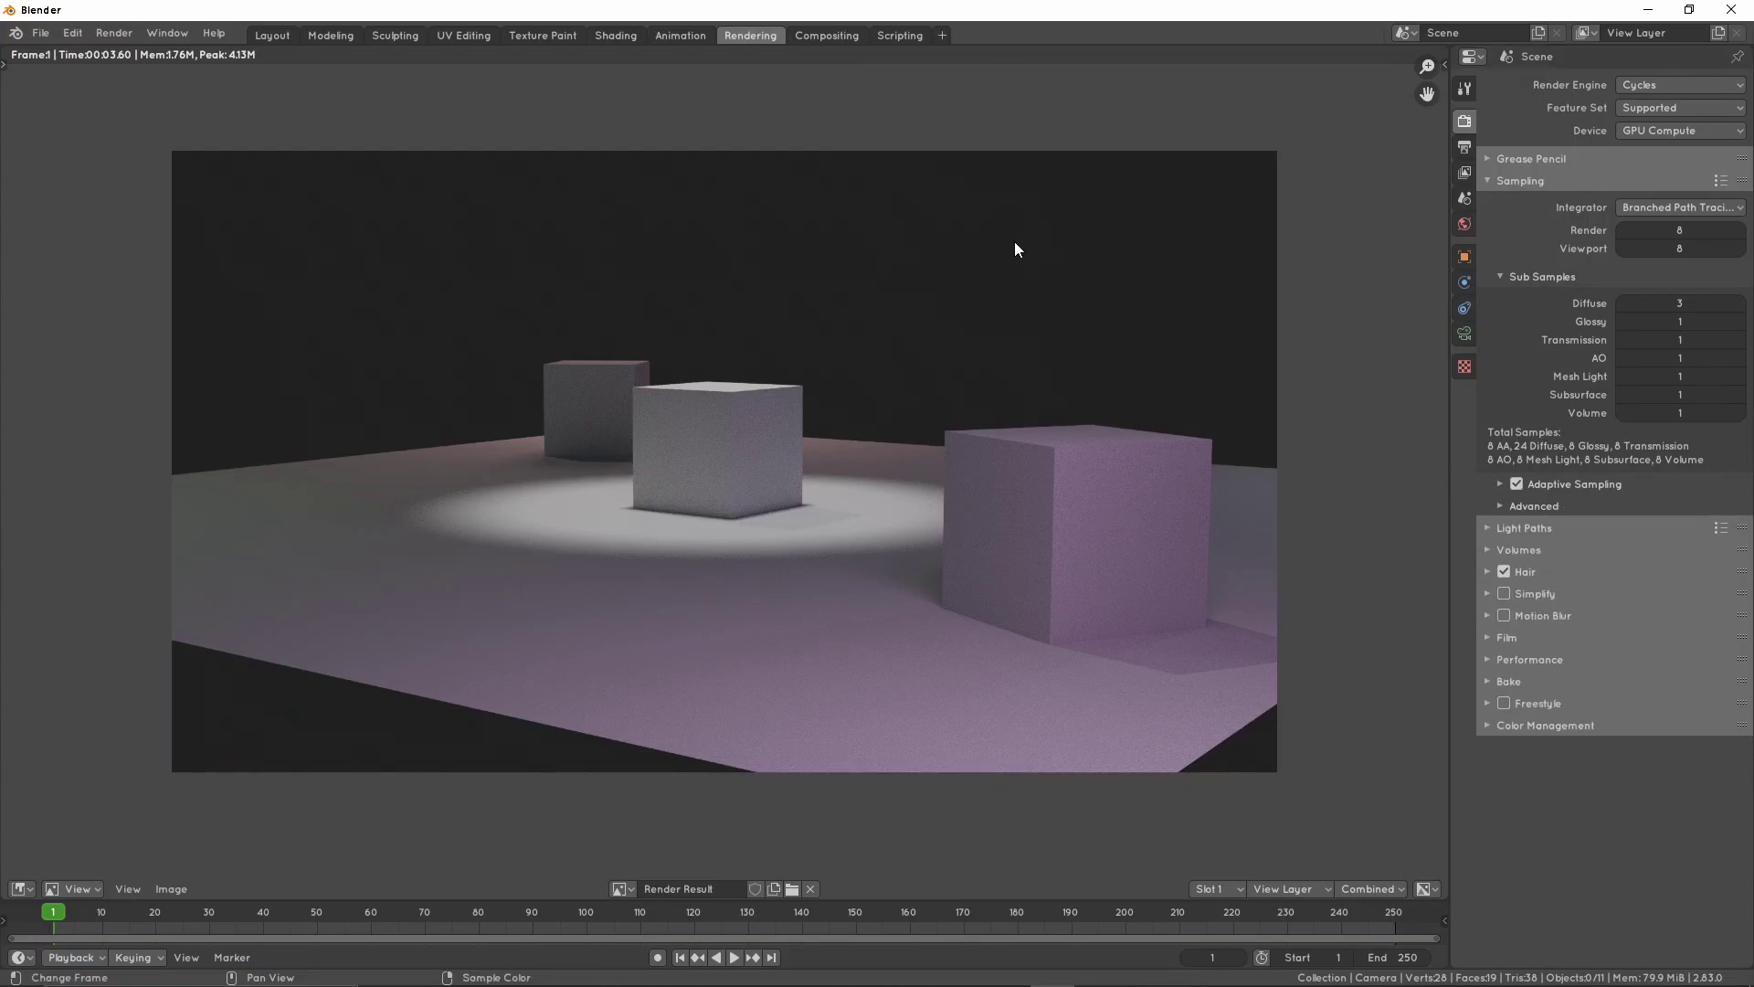